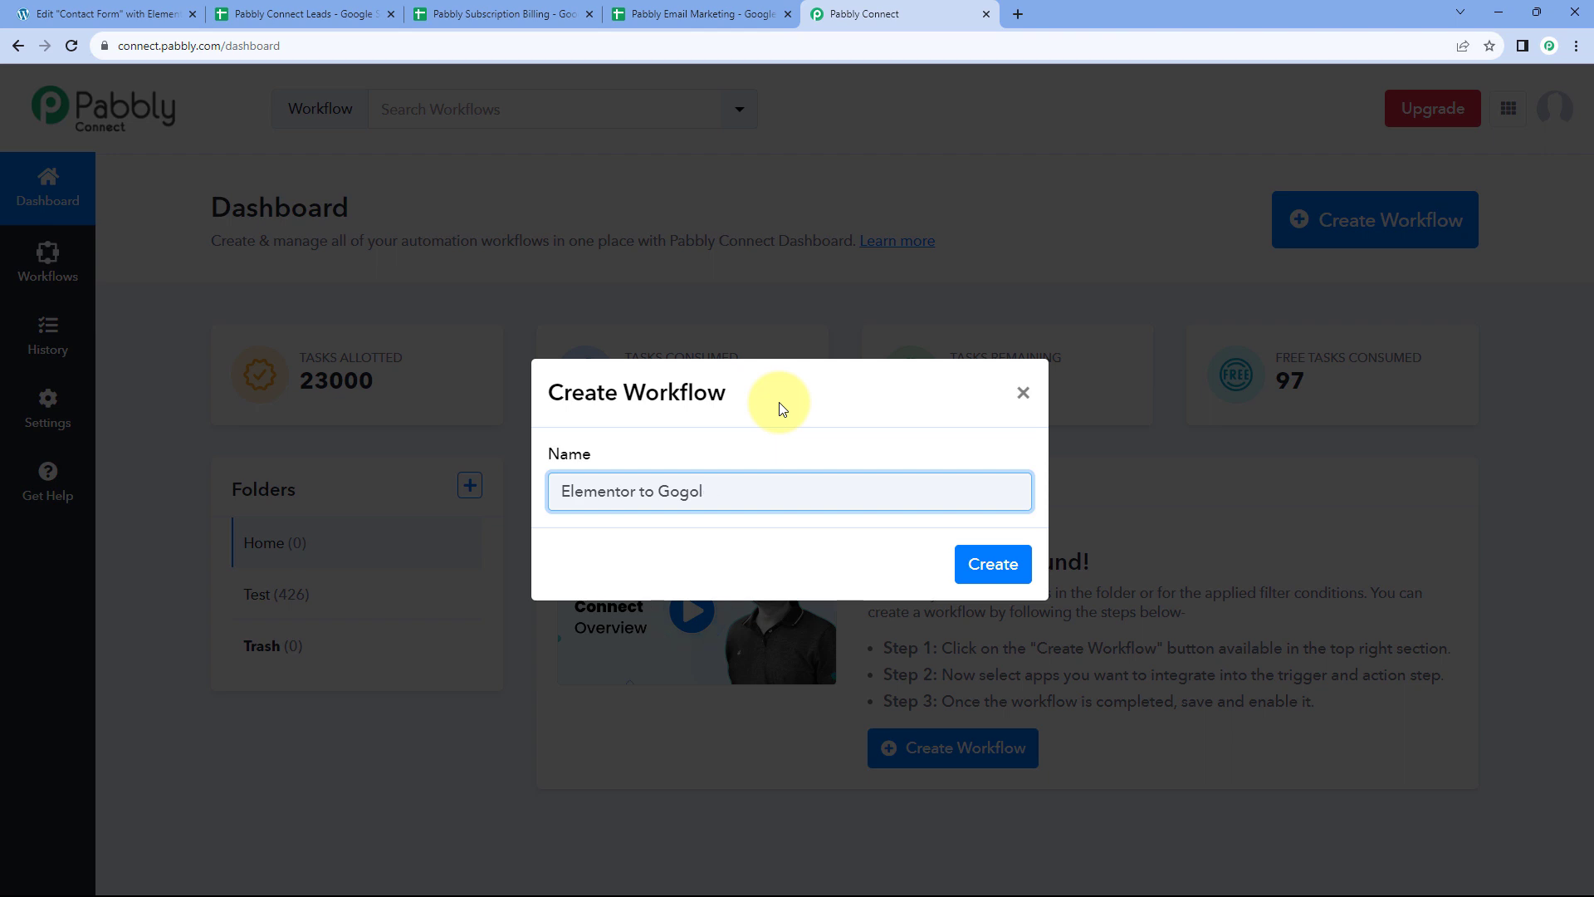
Create the 'Elementor to Google Sheets' workflow and open its trigger's Choose App grid
text(ogle Sheets)
click(988, 561)
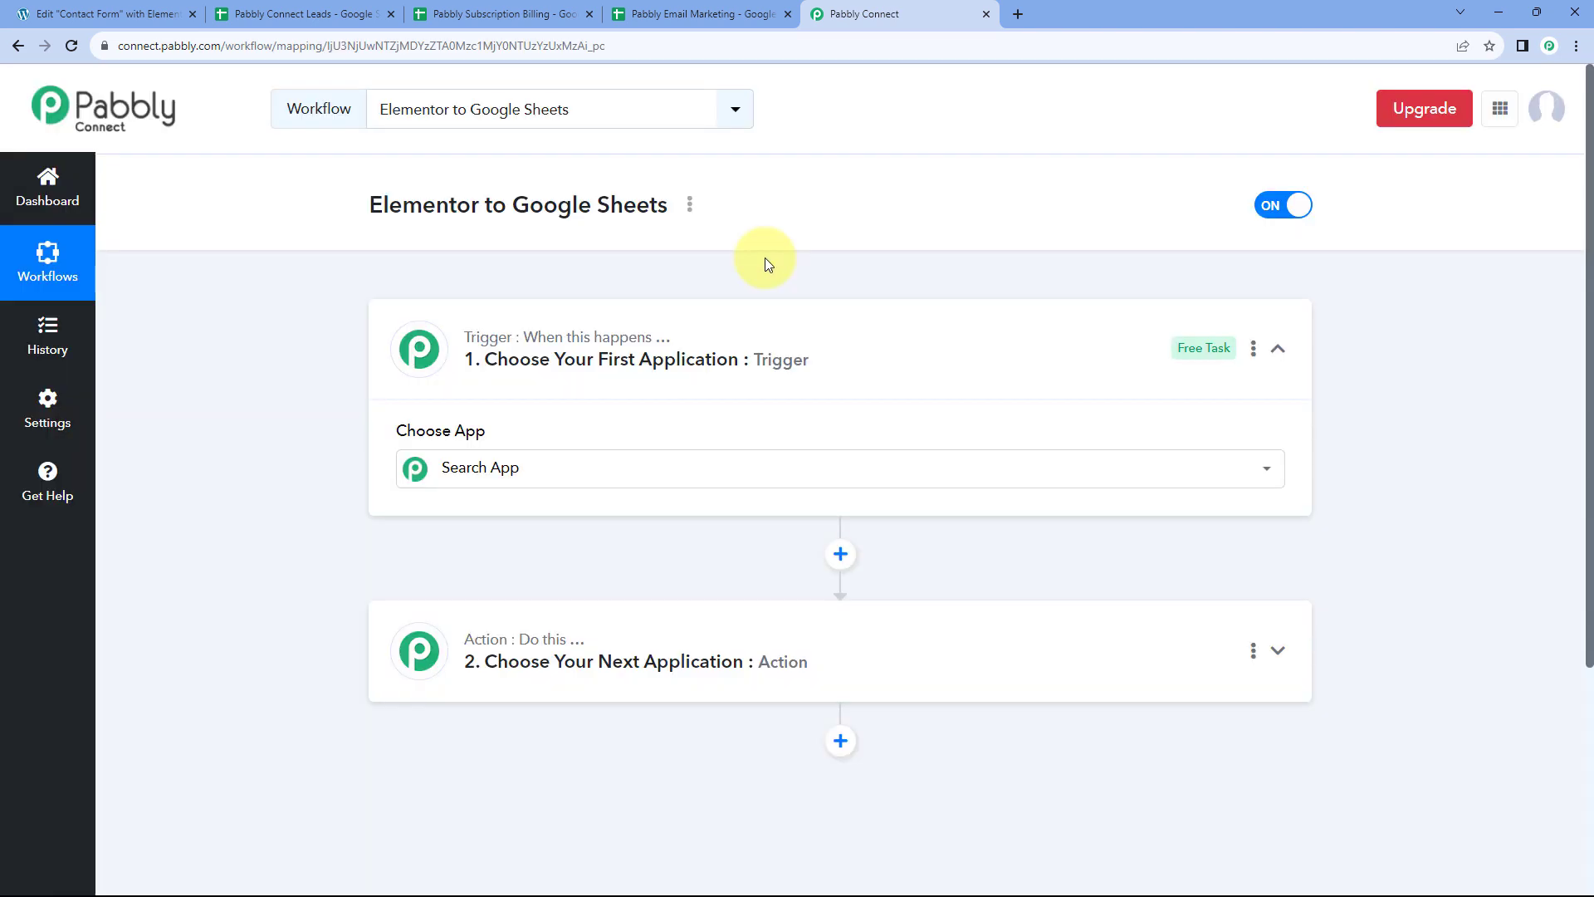
click(833, 356)
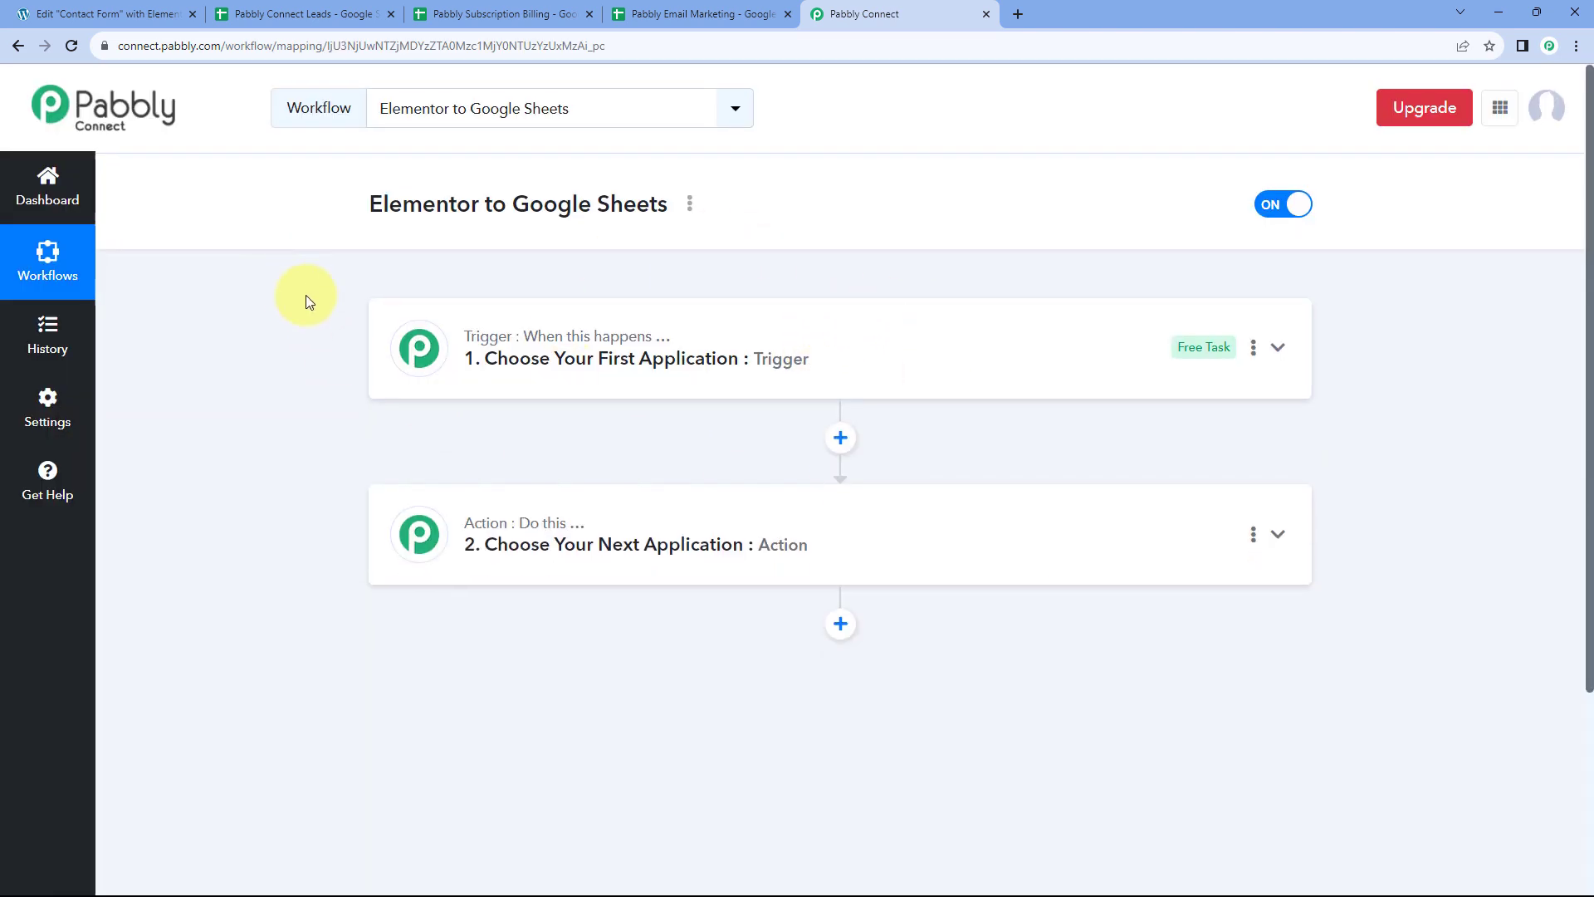
scroll(306, 295, down, 1)
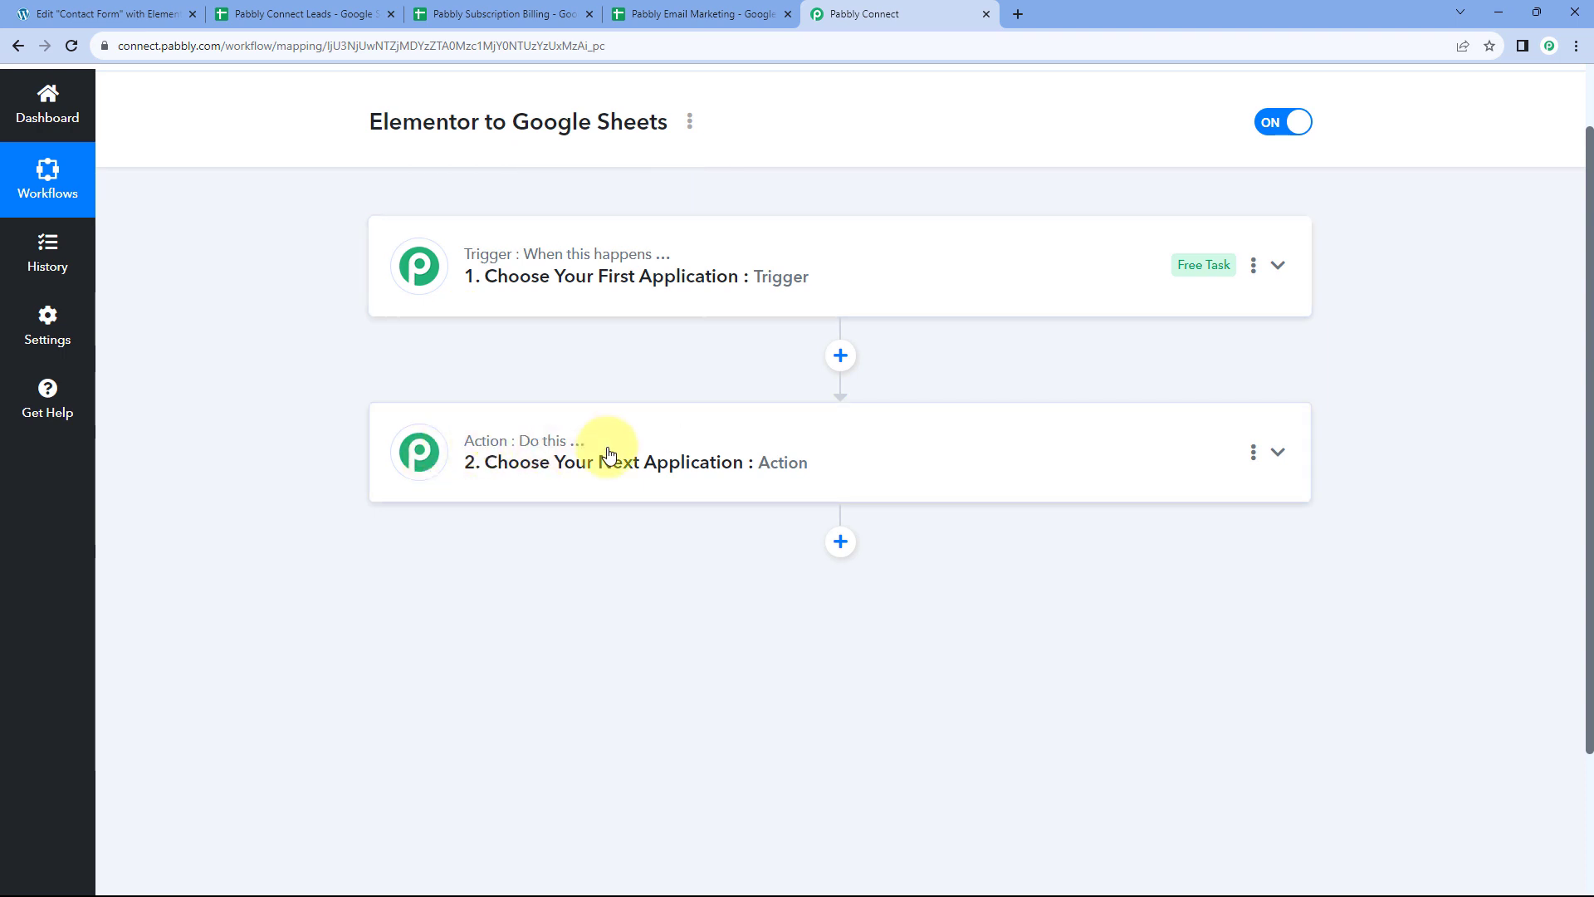
click(758, 257)
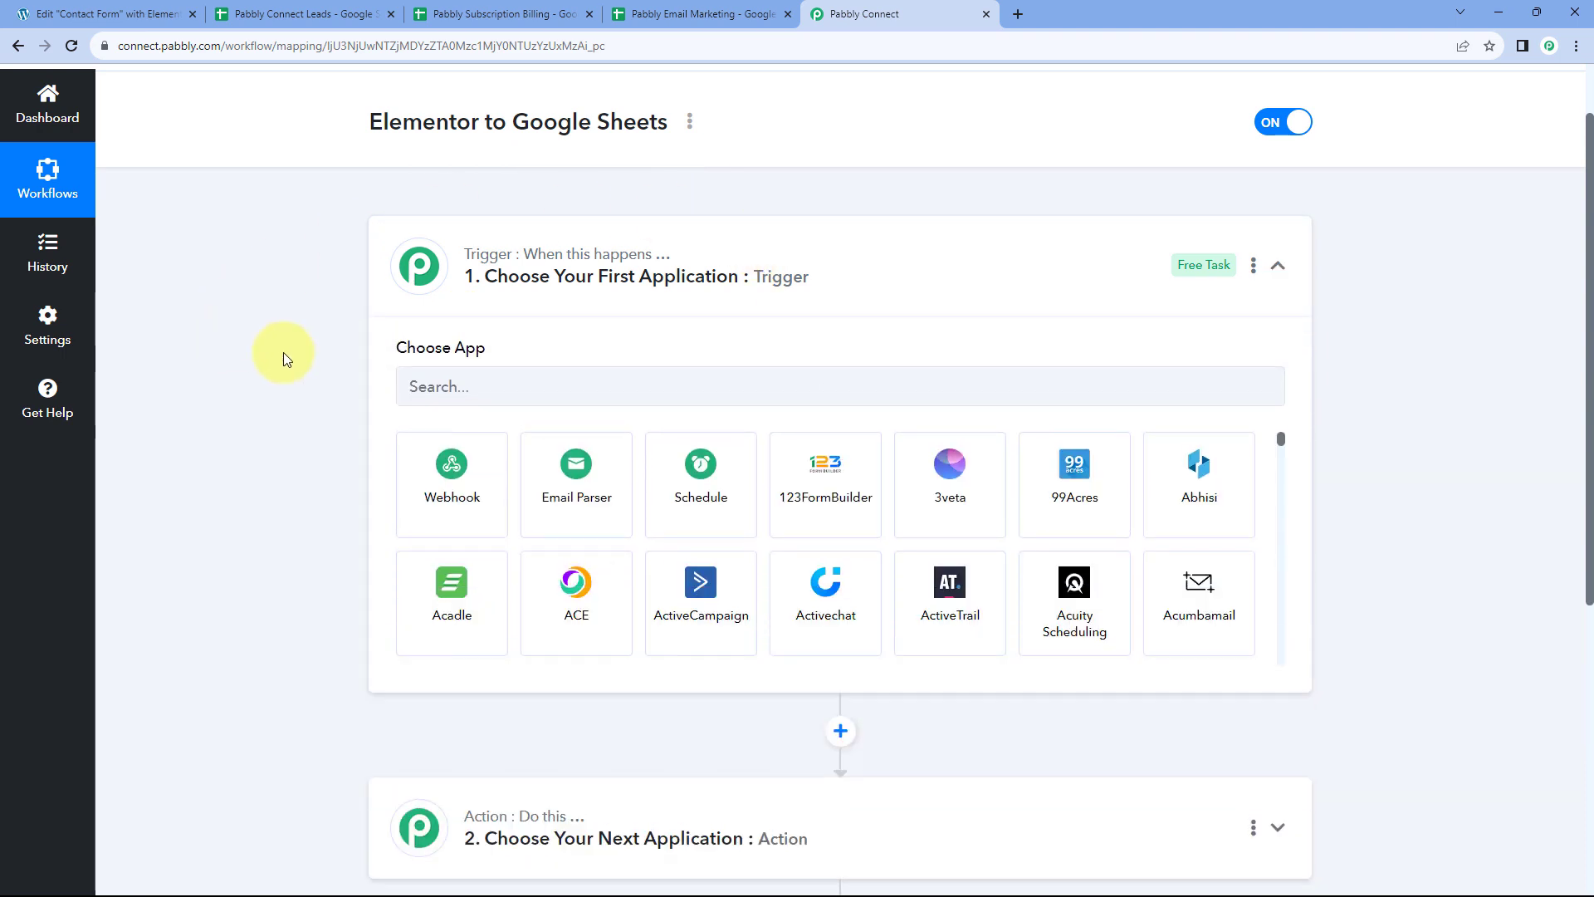
scroll(300, 349, down, 1)
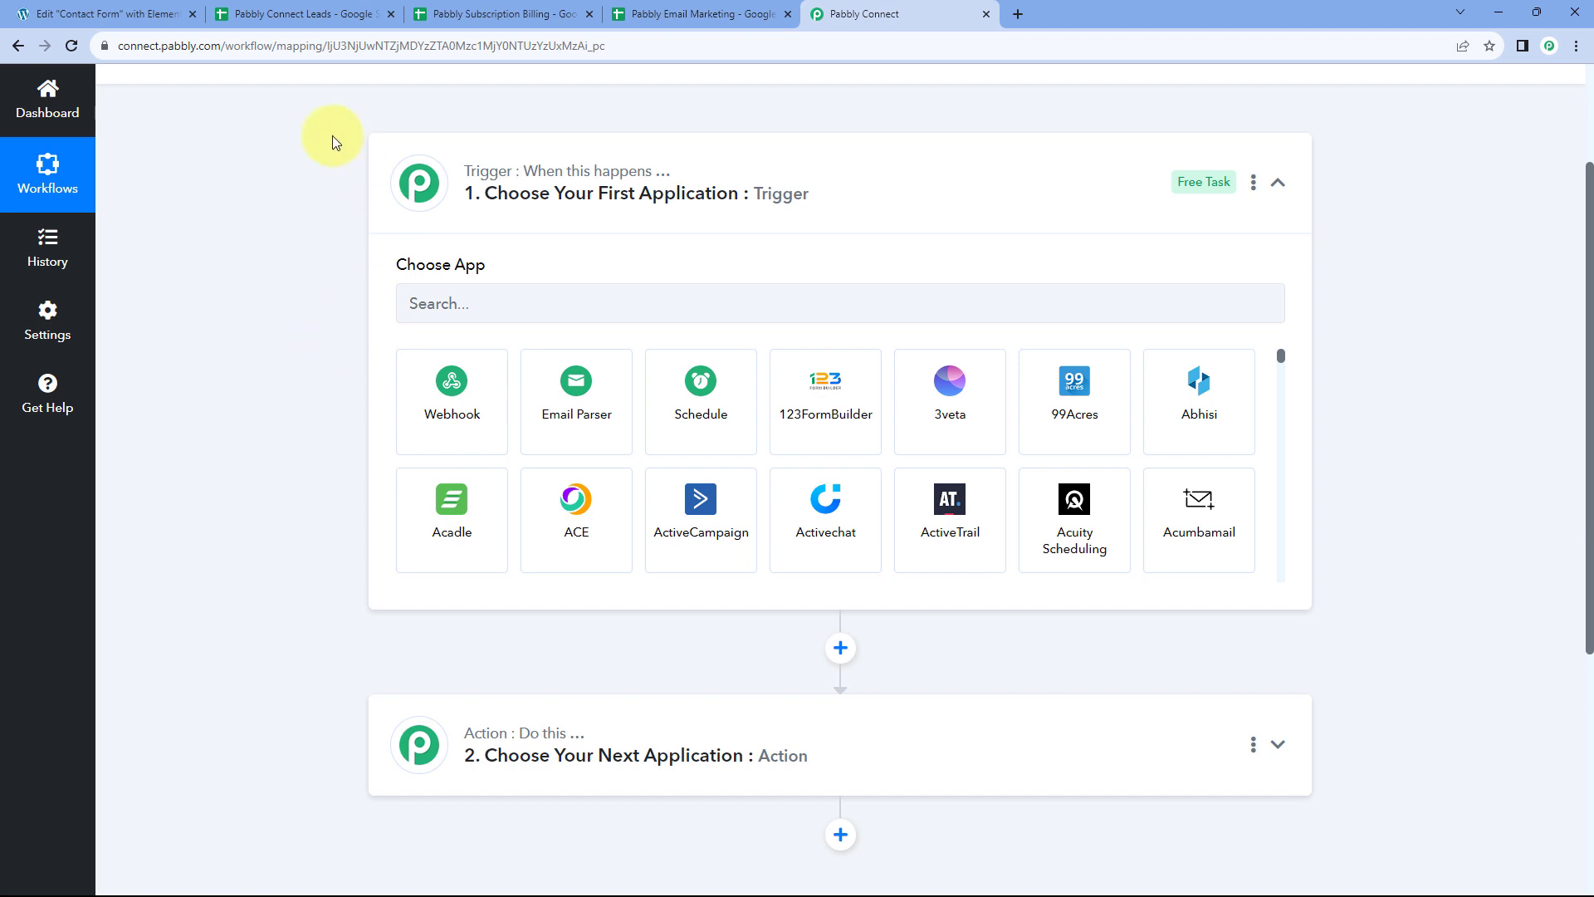
Review the Elementor form's three You're looking for? options, then view the Pabbly Connect Leads sheet
click(136, 12)
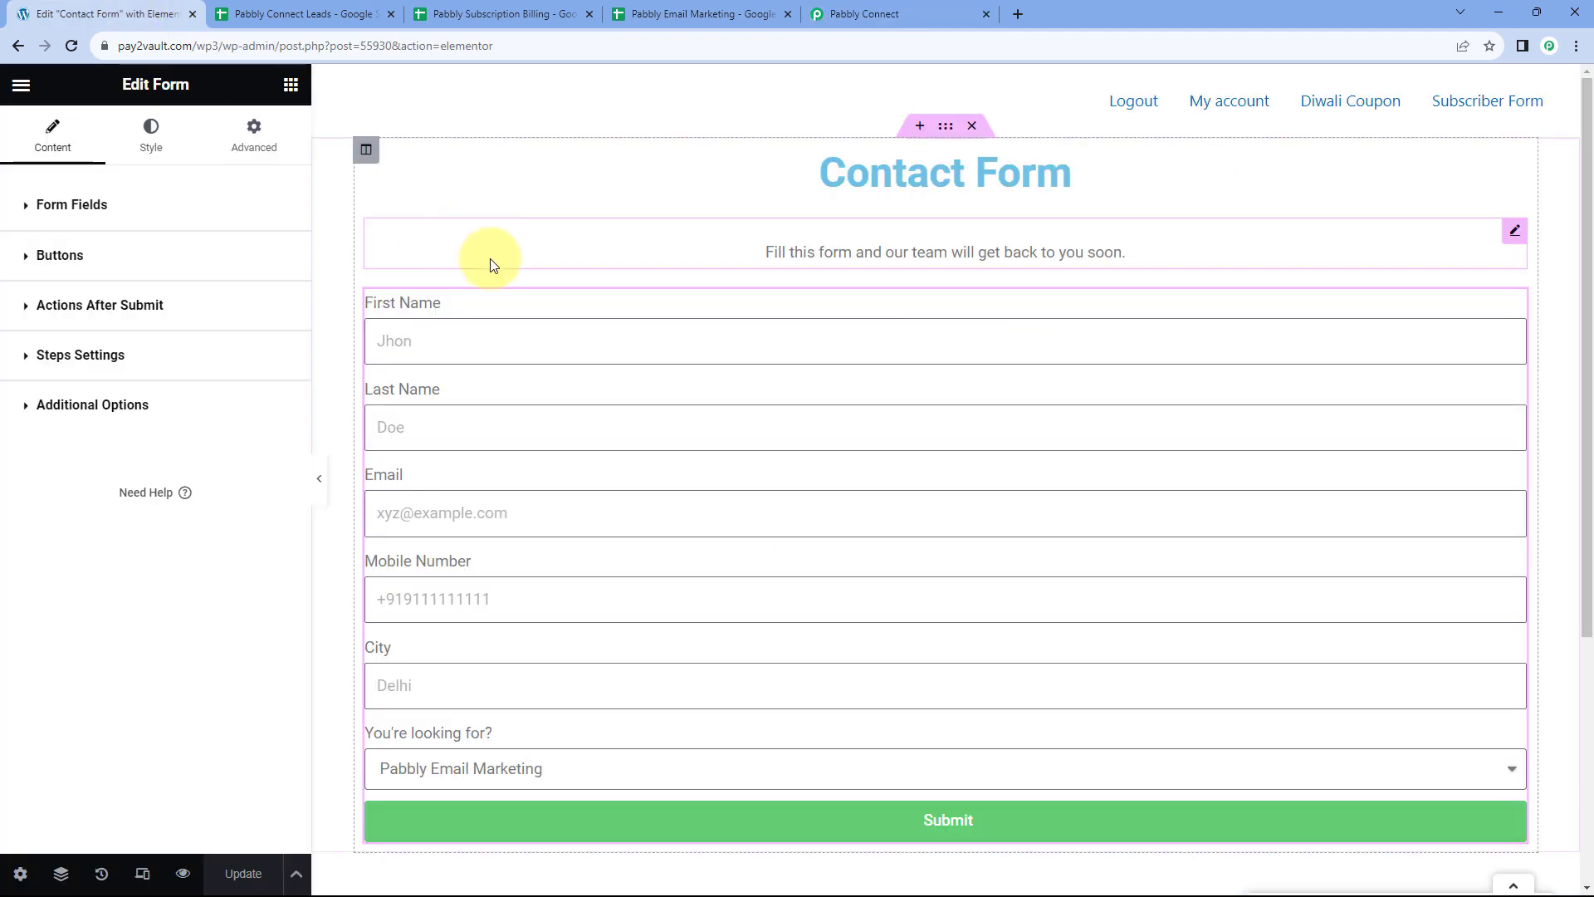
scroll(527, 337, down, 3)
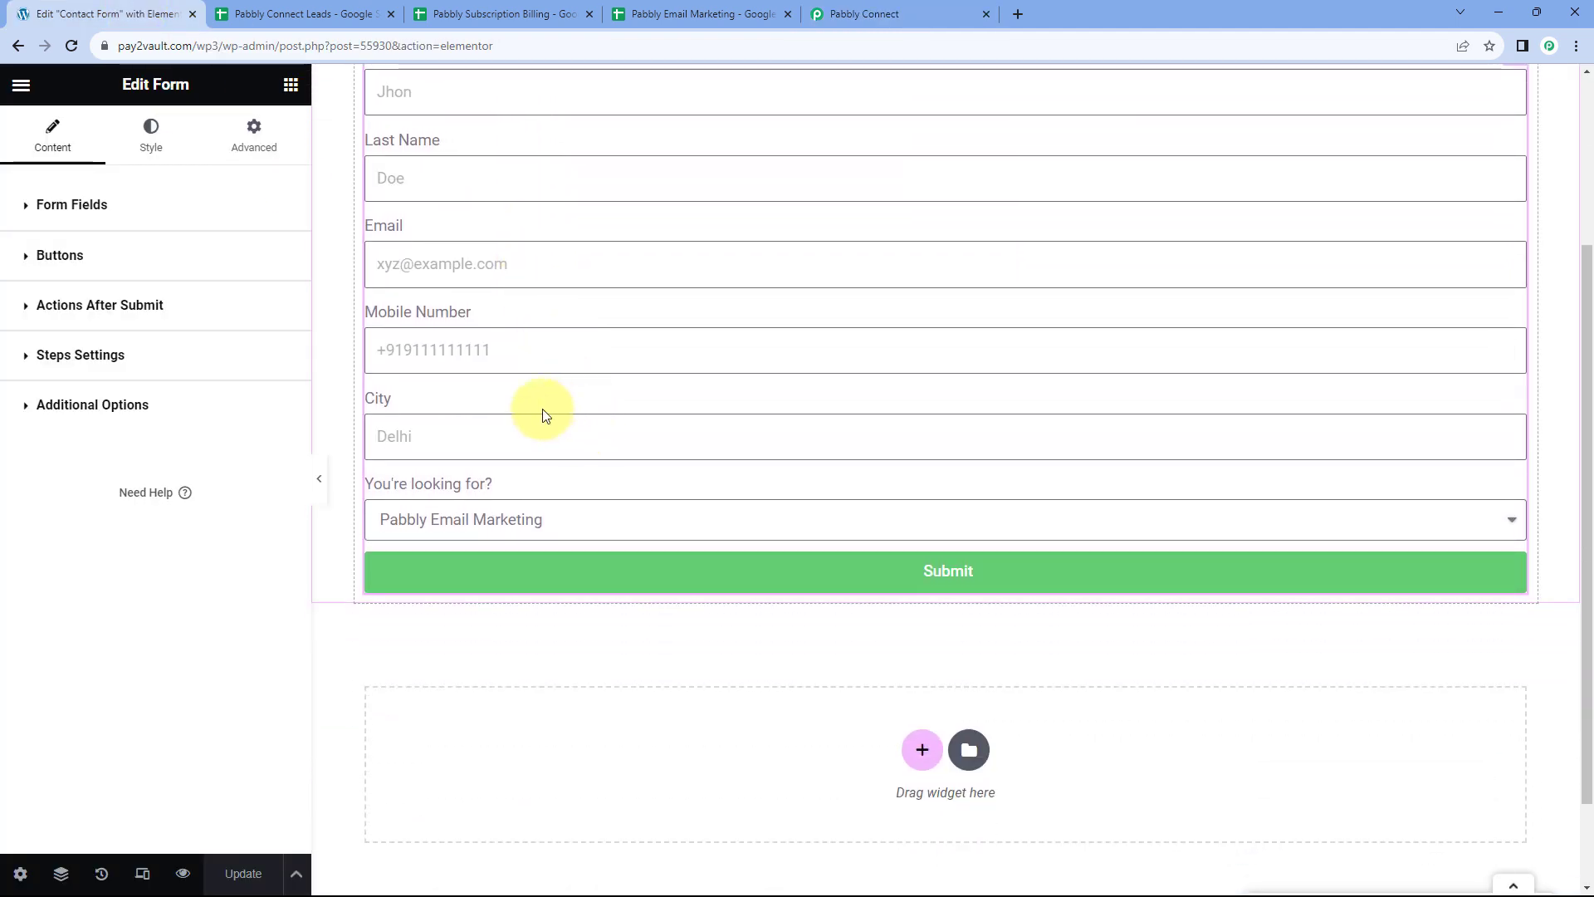
click(596, 520)
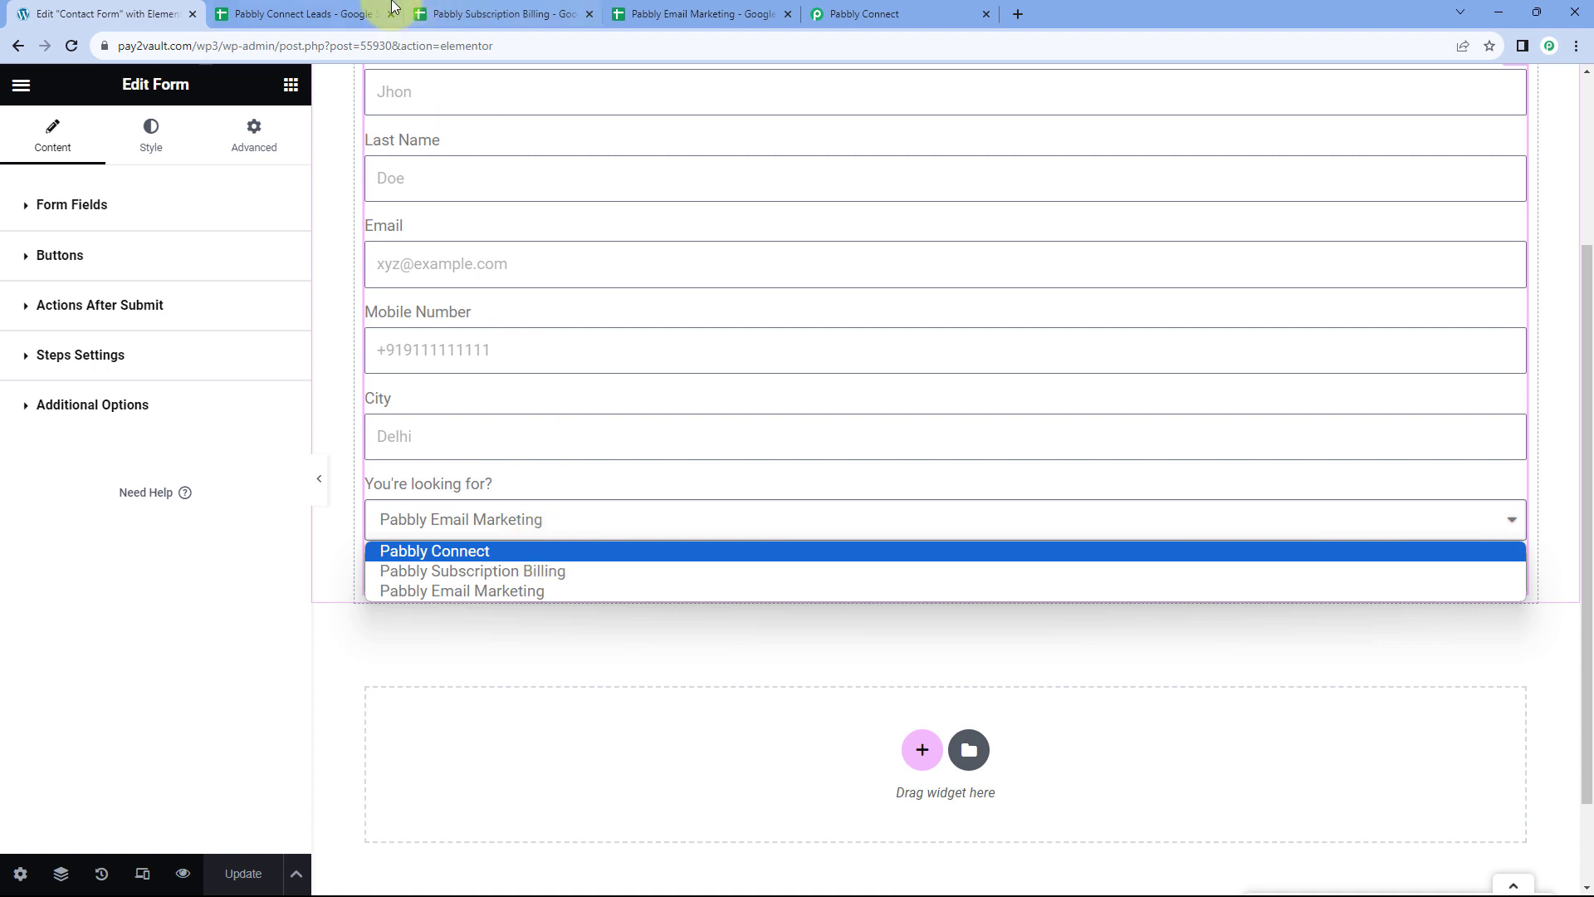
click(365, 14)
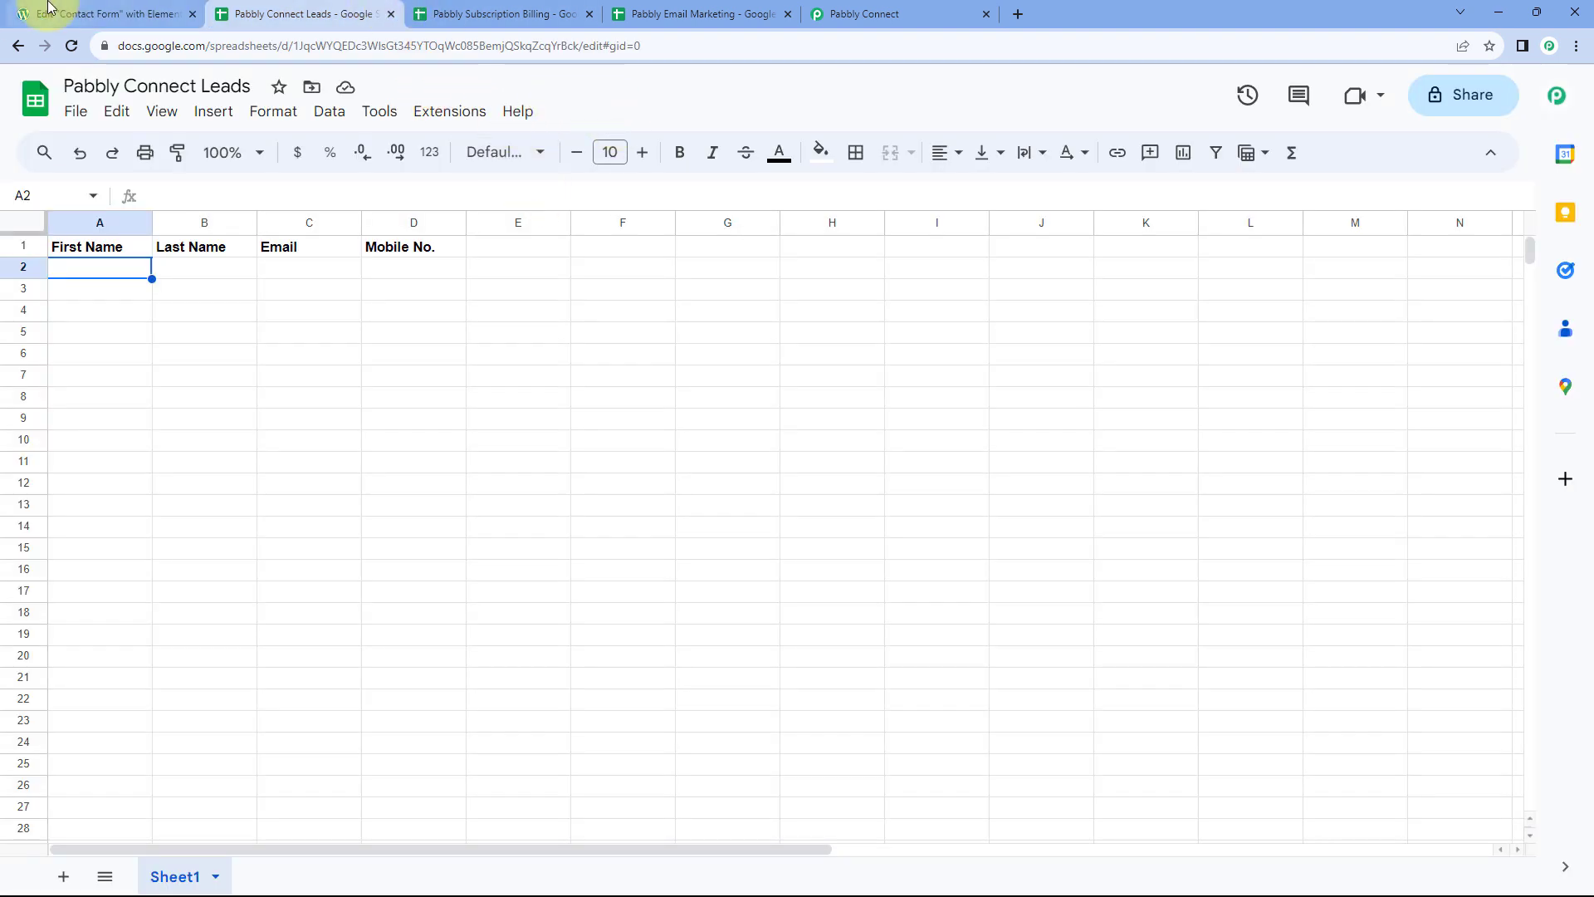
Compare the form's You're looking for? choices with the Pabbly Connect Leads sheet headers
click(100, 14)
click(472, 517)
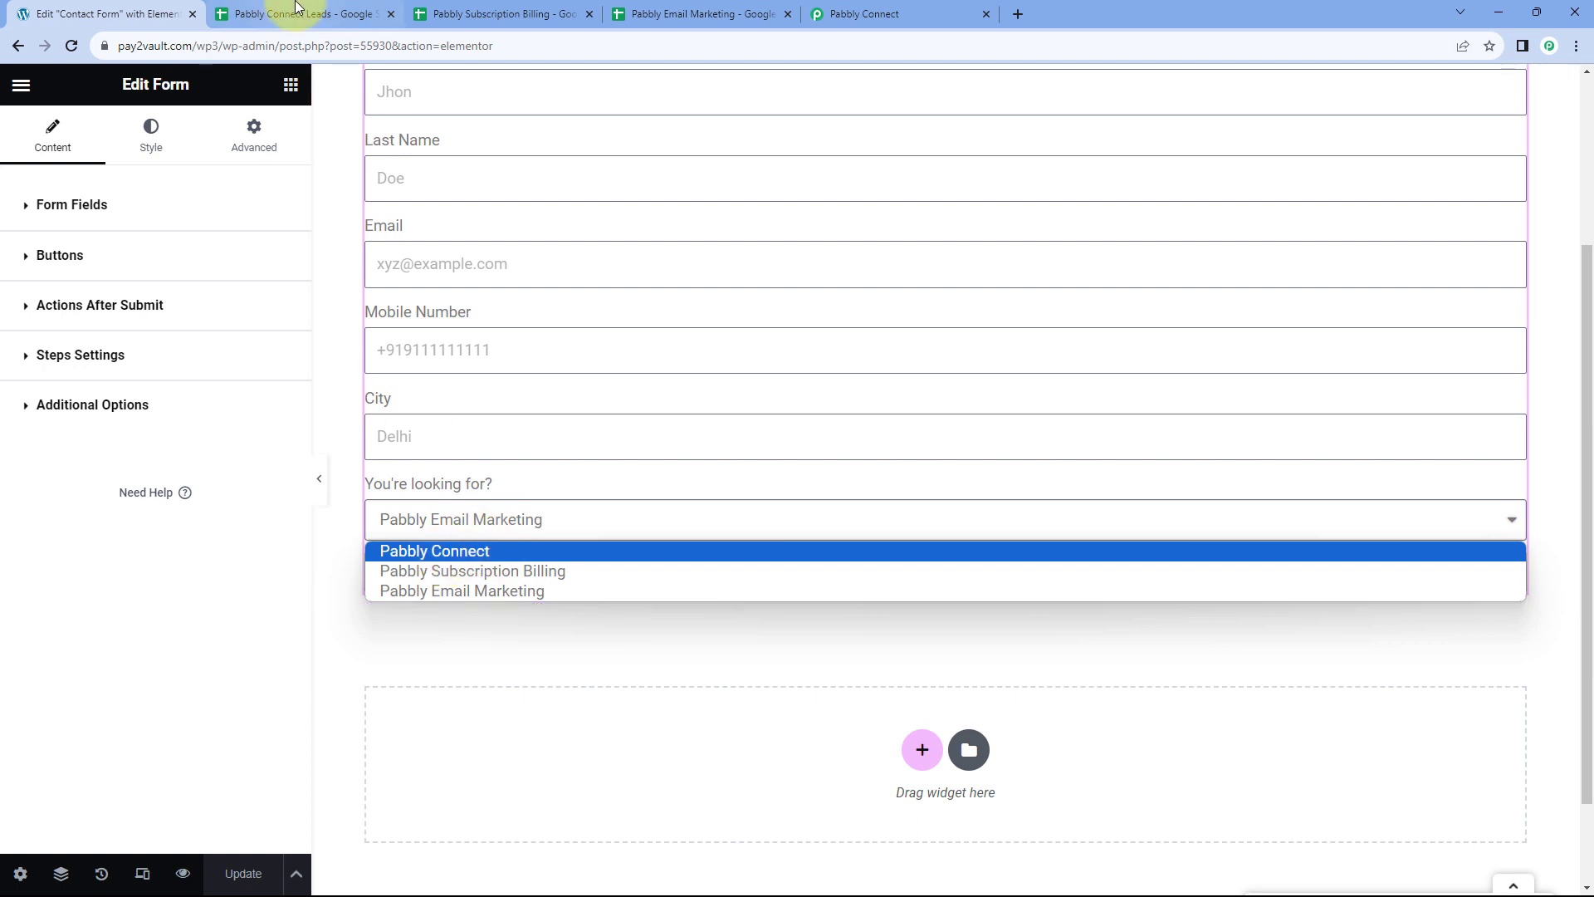
click(298, 11)
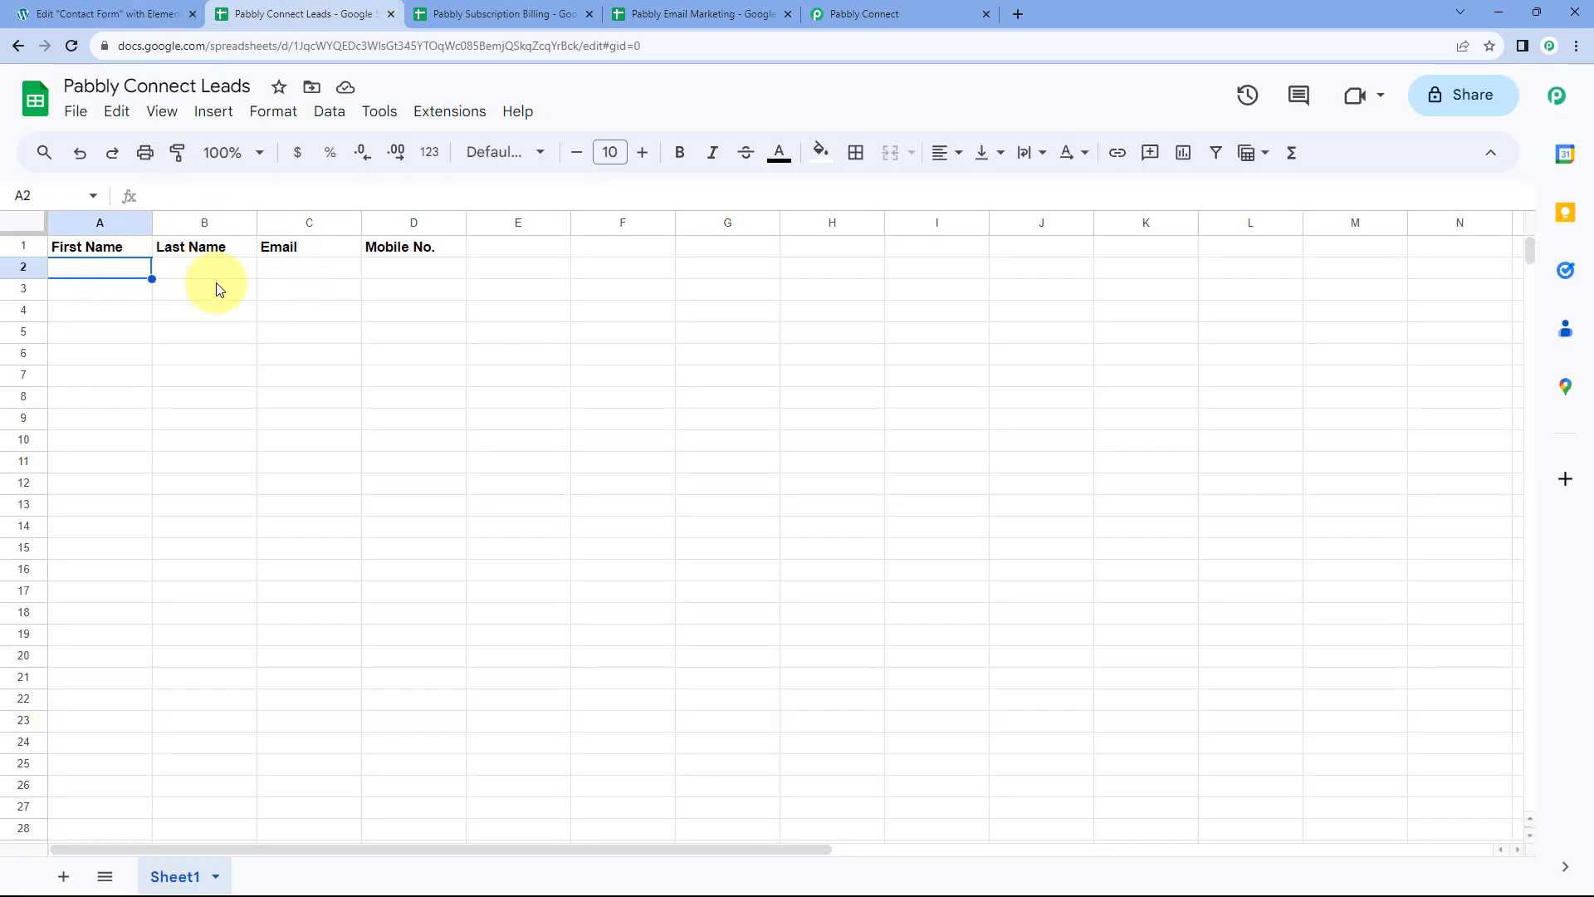
click(91, 13)
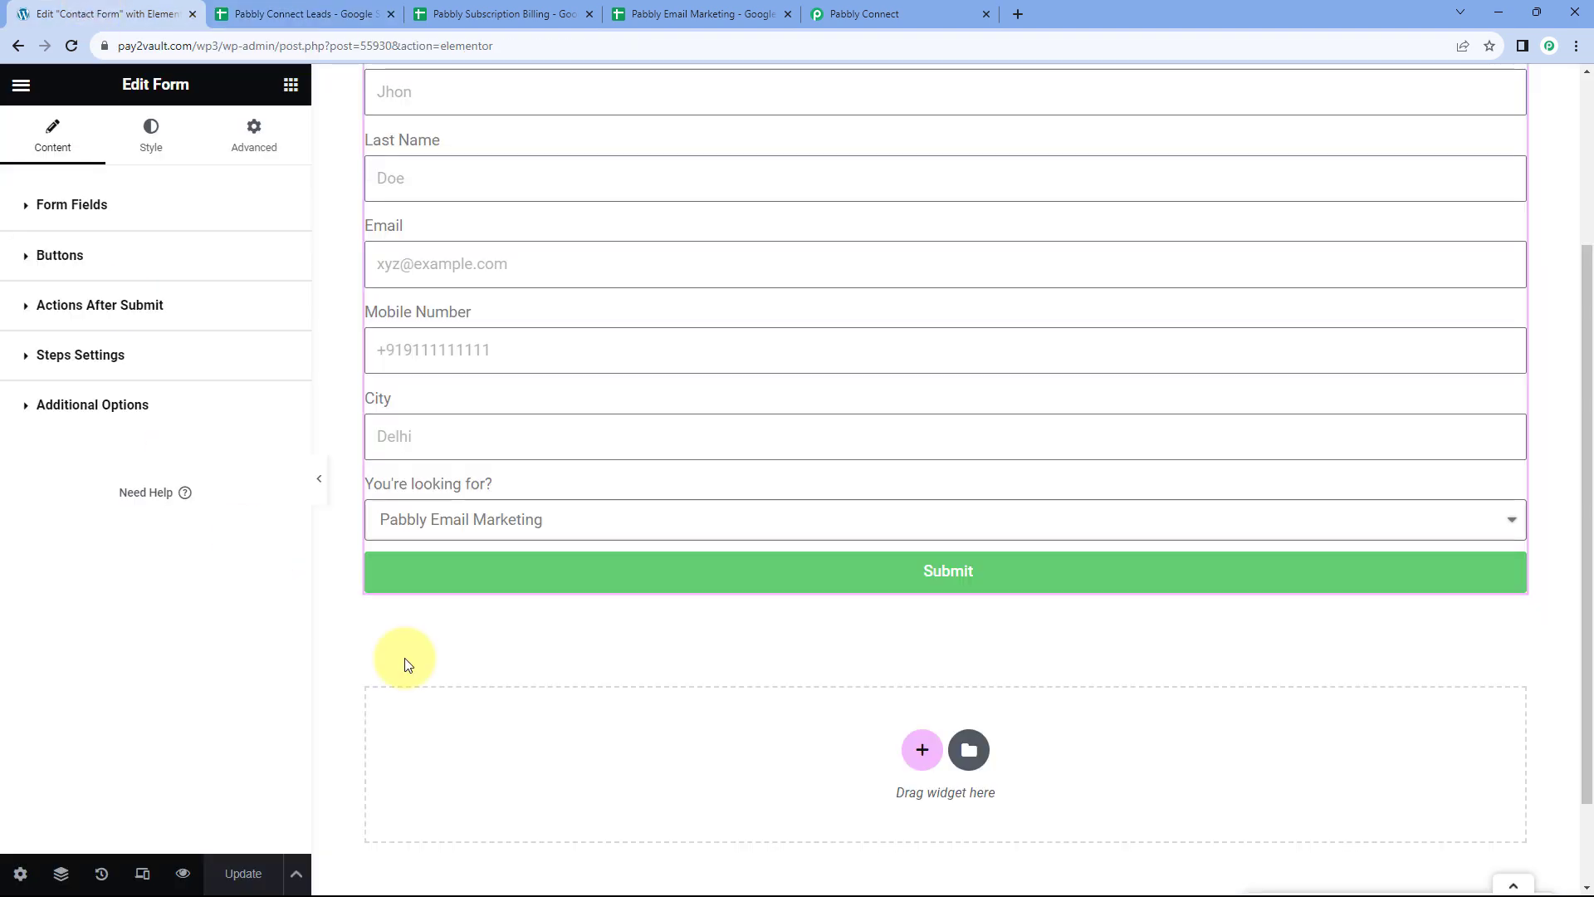
click(452, 529)
click(470, 7)
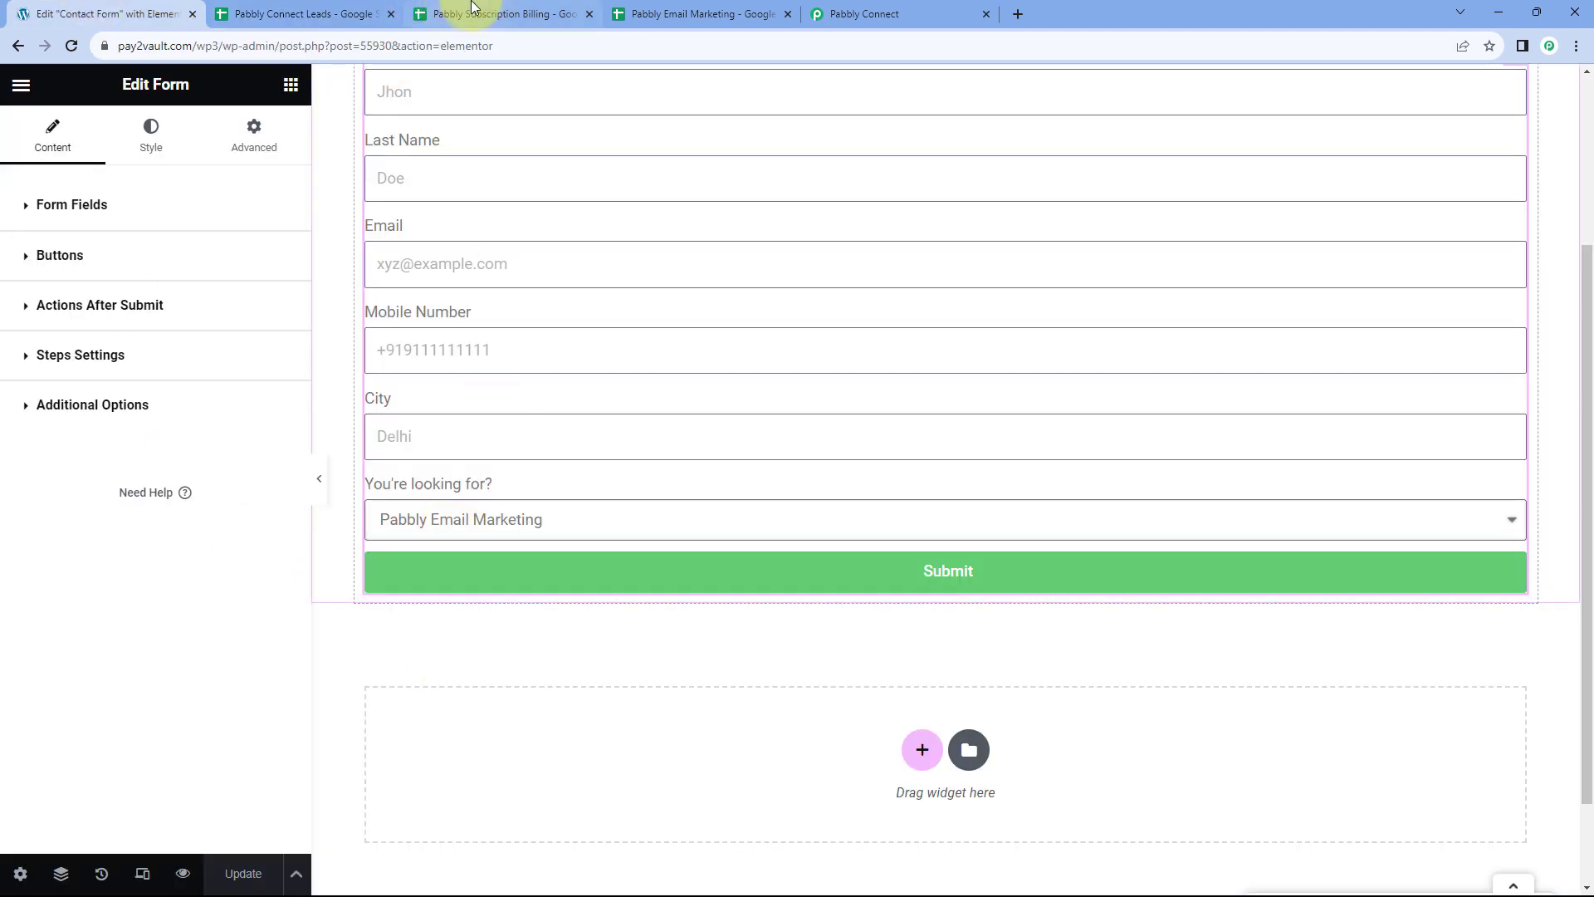
Check the Subscription Billing and Email Marketing sheet headers against the form, then return to the workflow
click(470, 11)
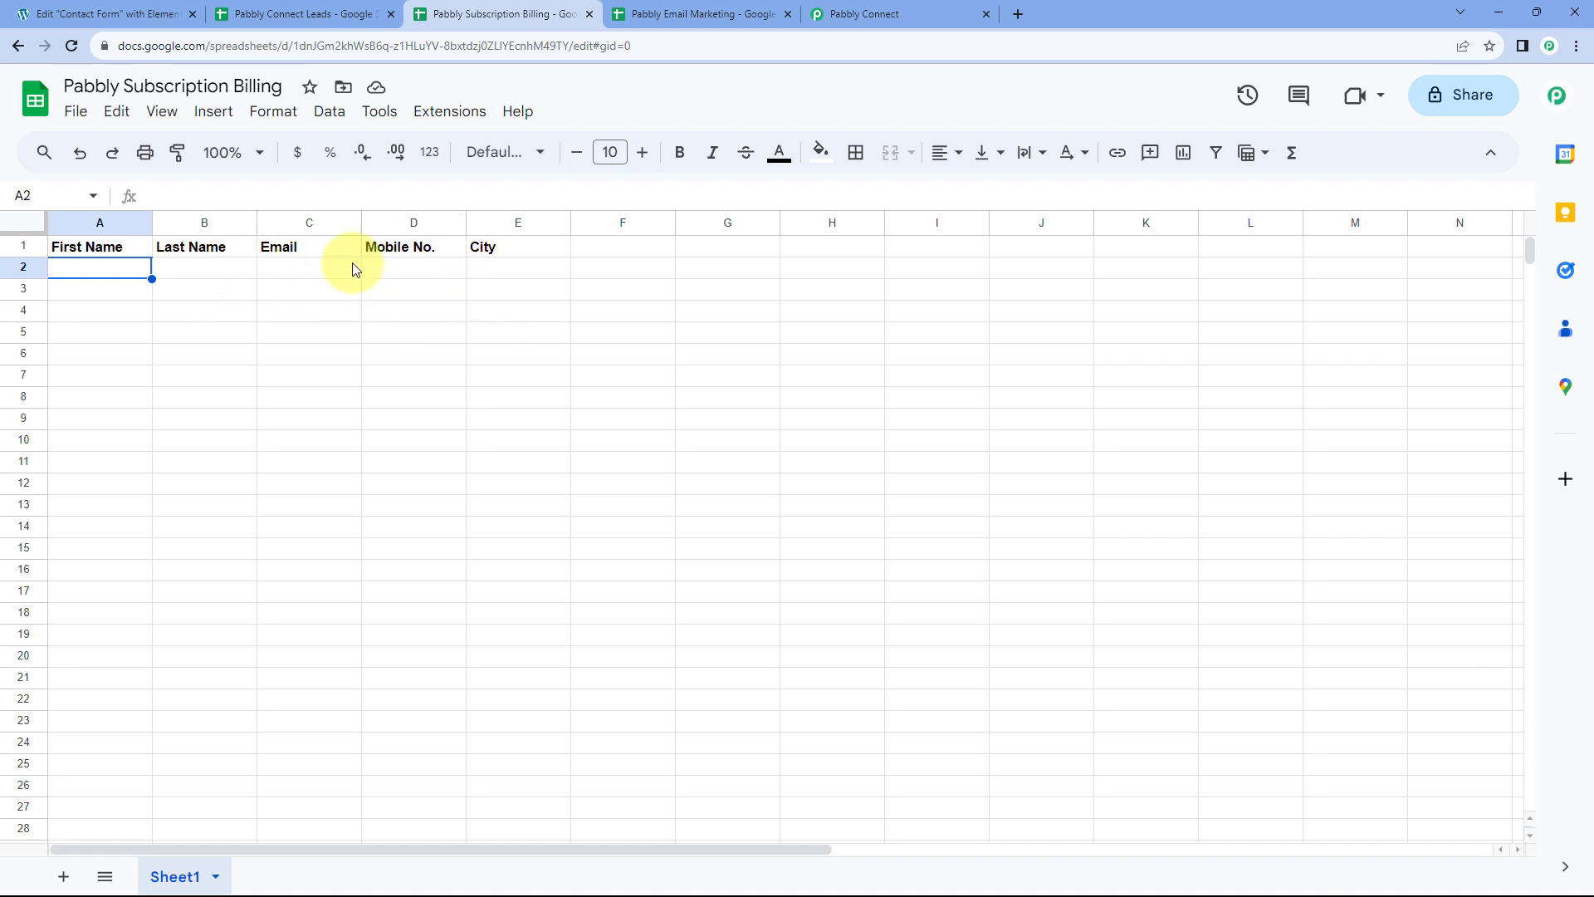
click(106, 6)
click(446, 515)
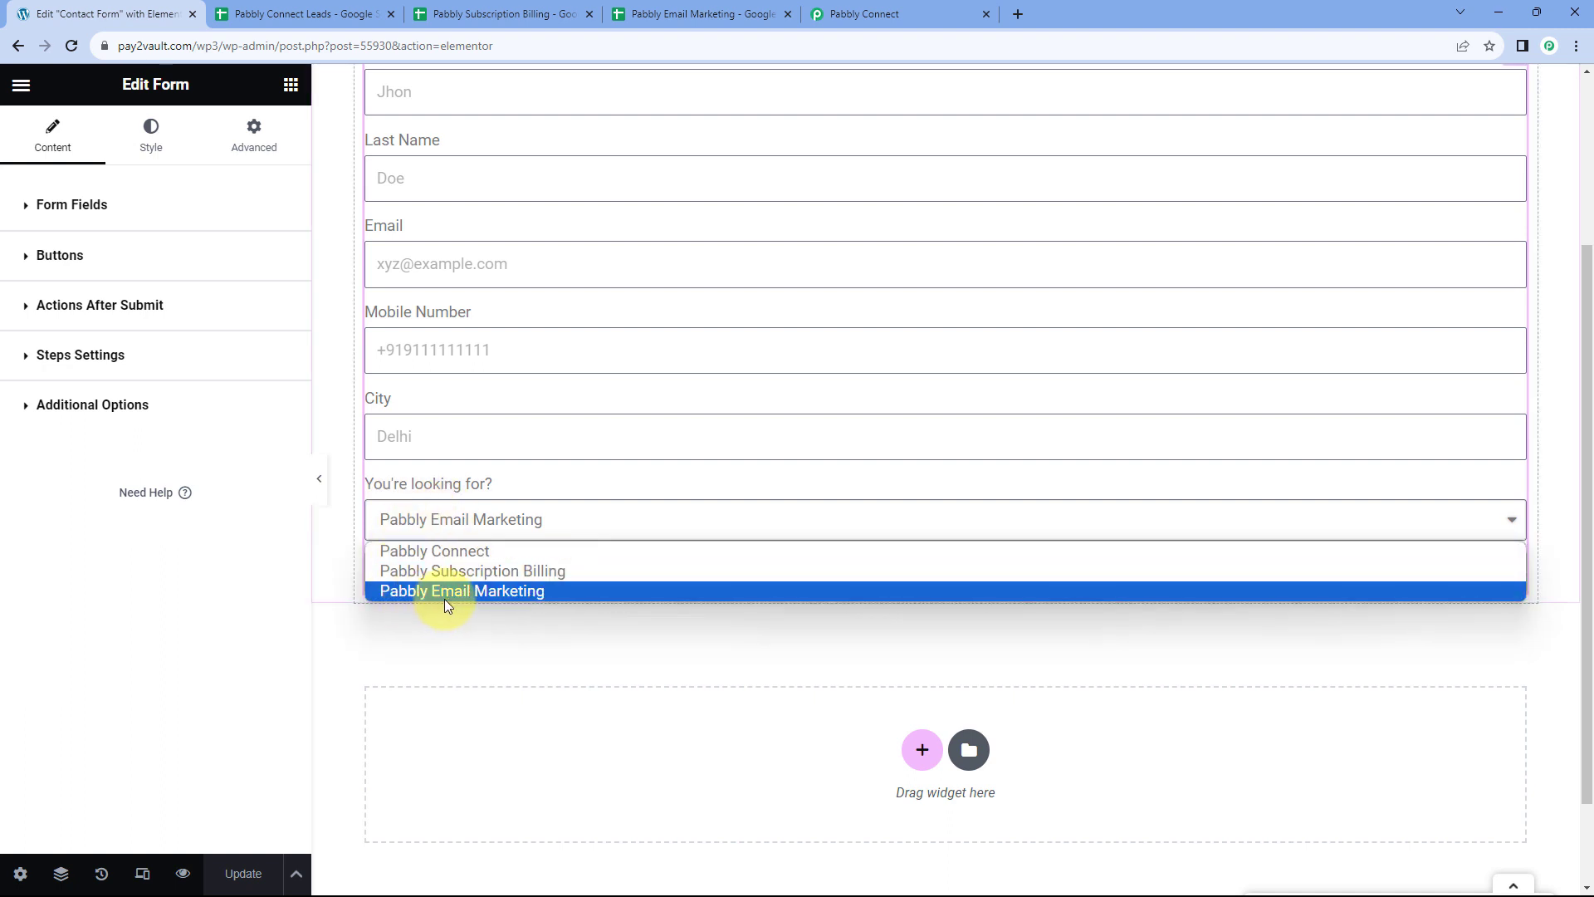
click(702, 12)
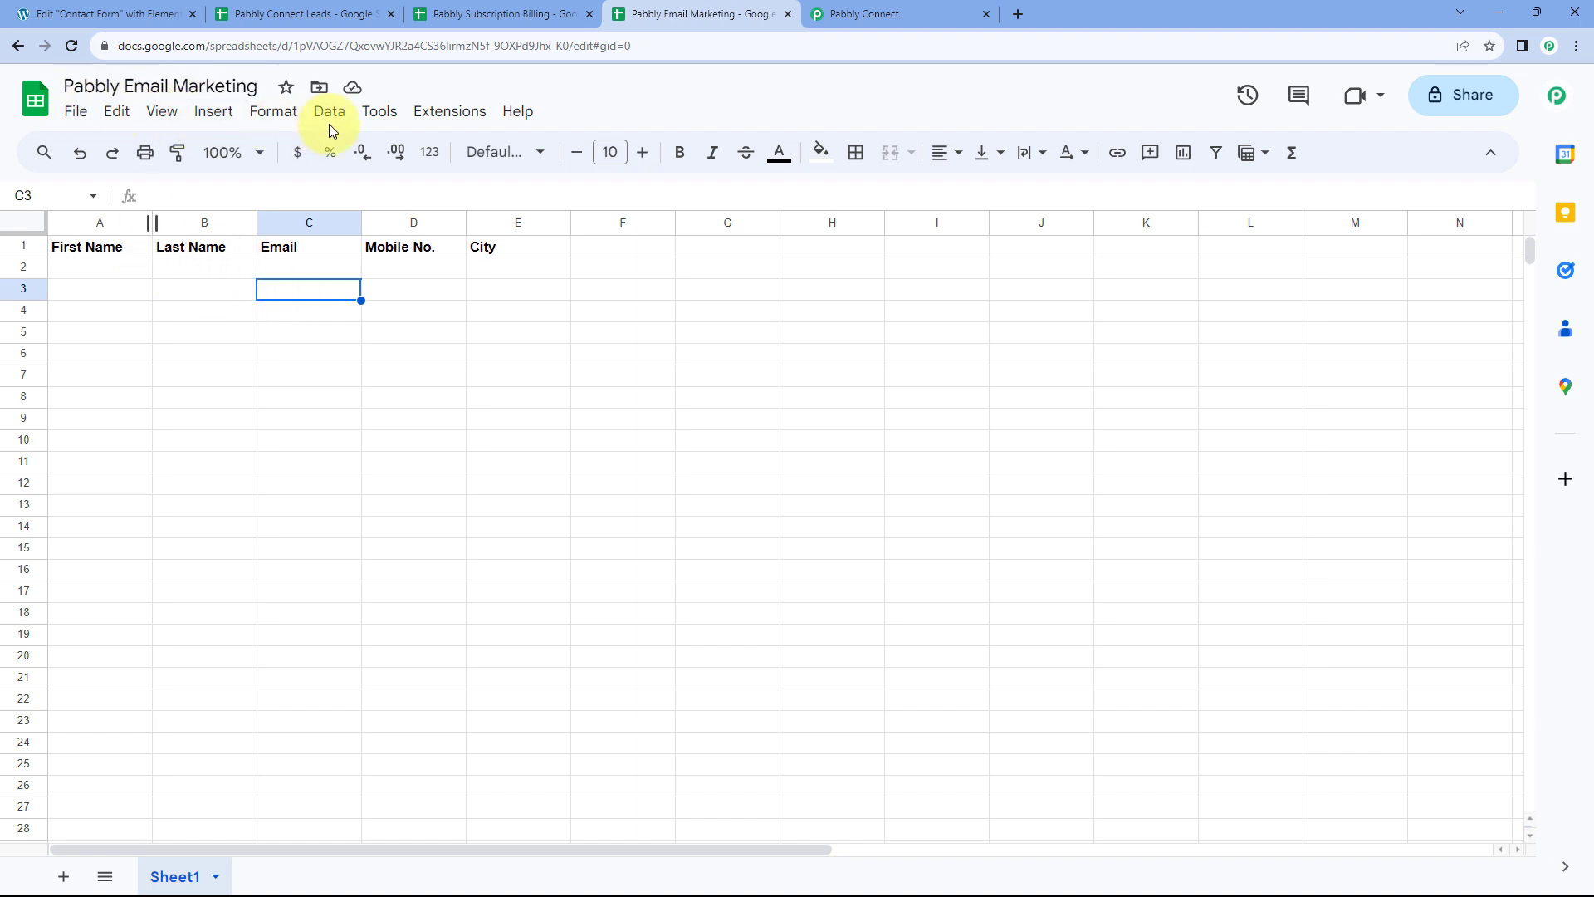
click(104, 13)
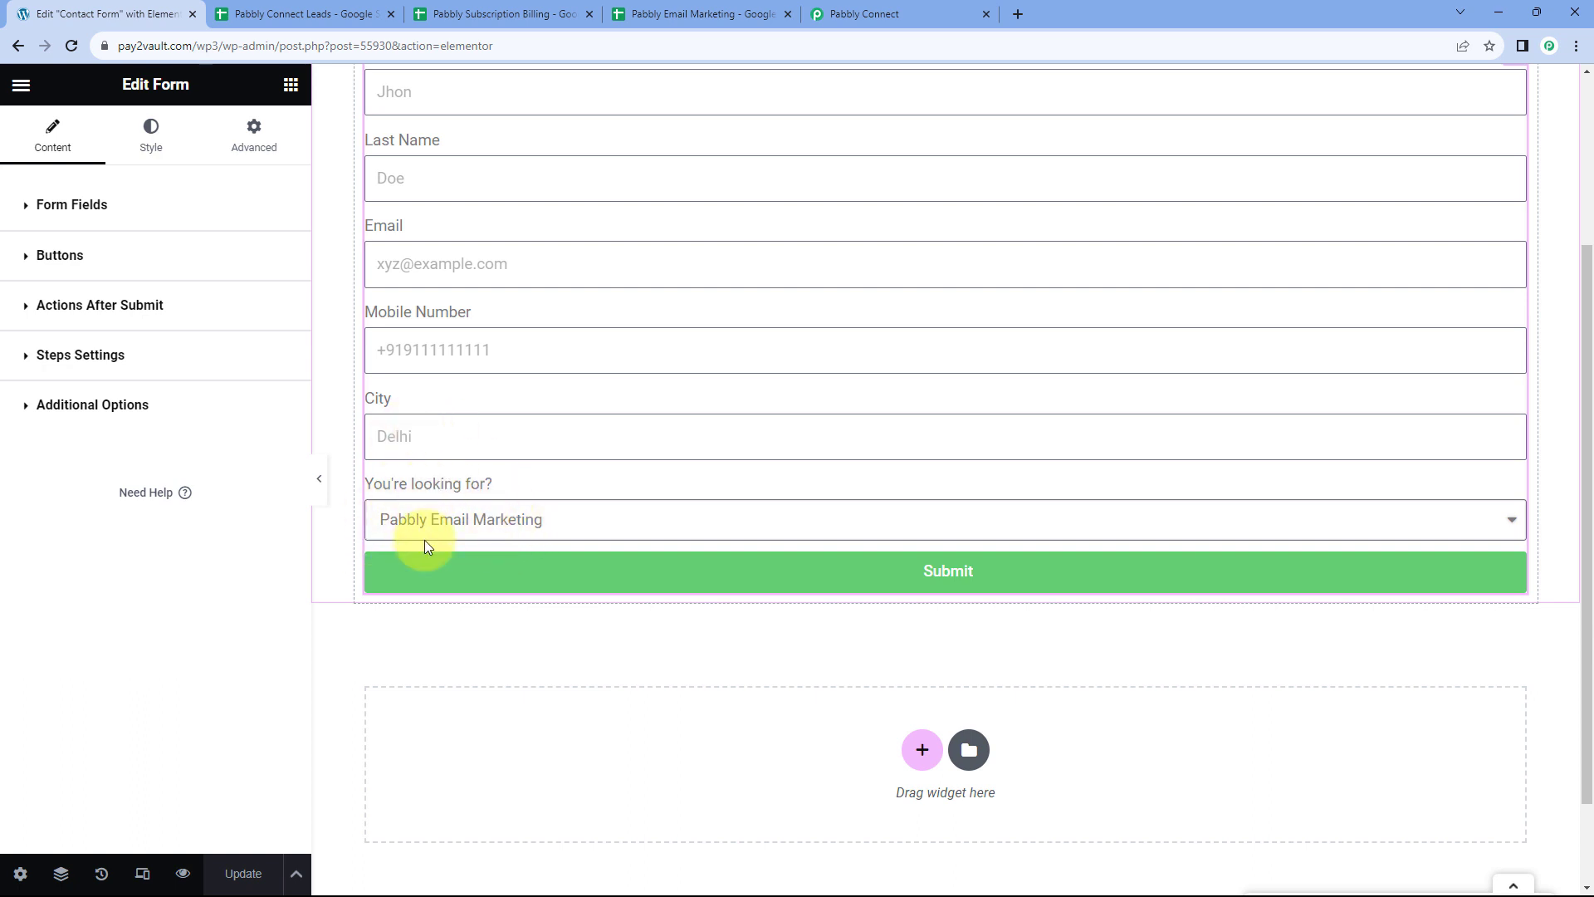
click(306, 12)
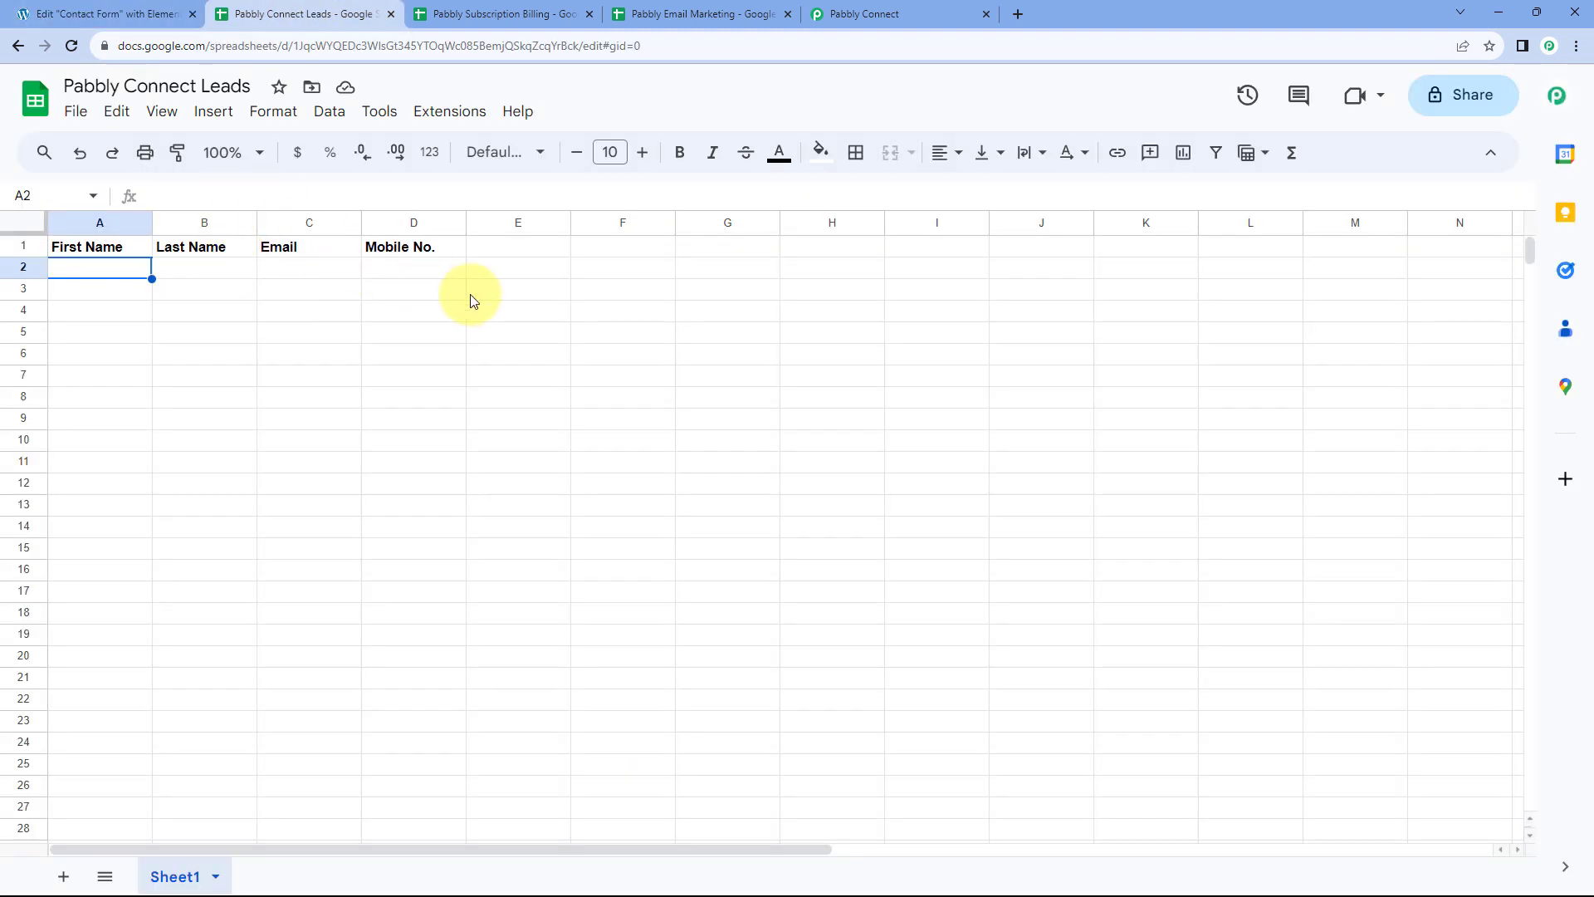
click(189, 10)
scroll(445, 257, up, 3)
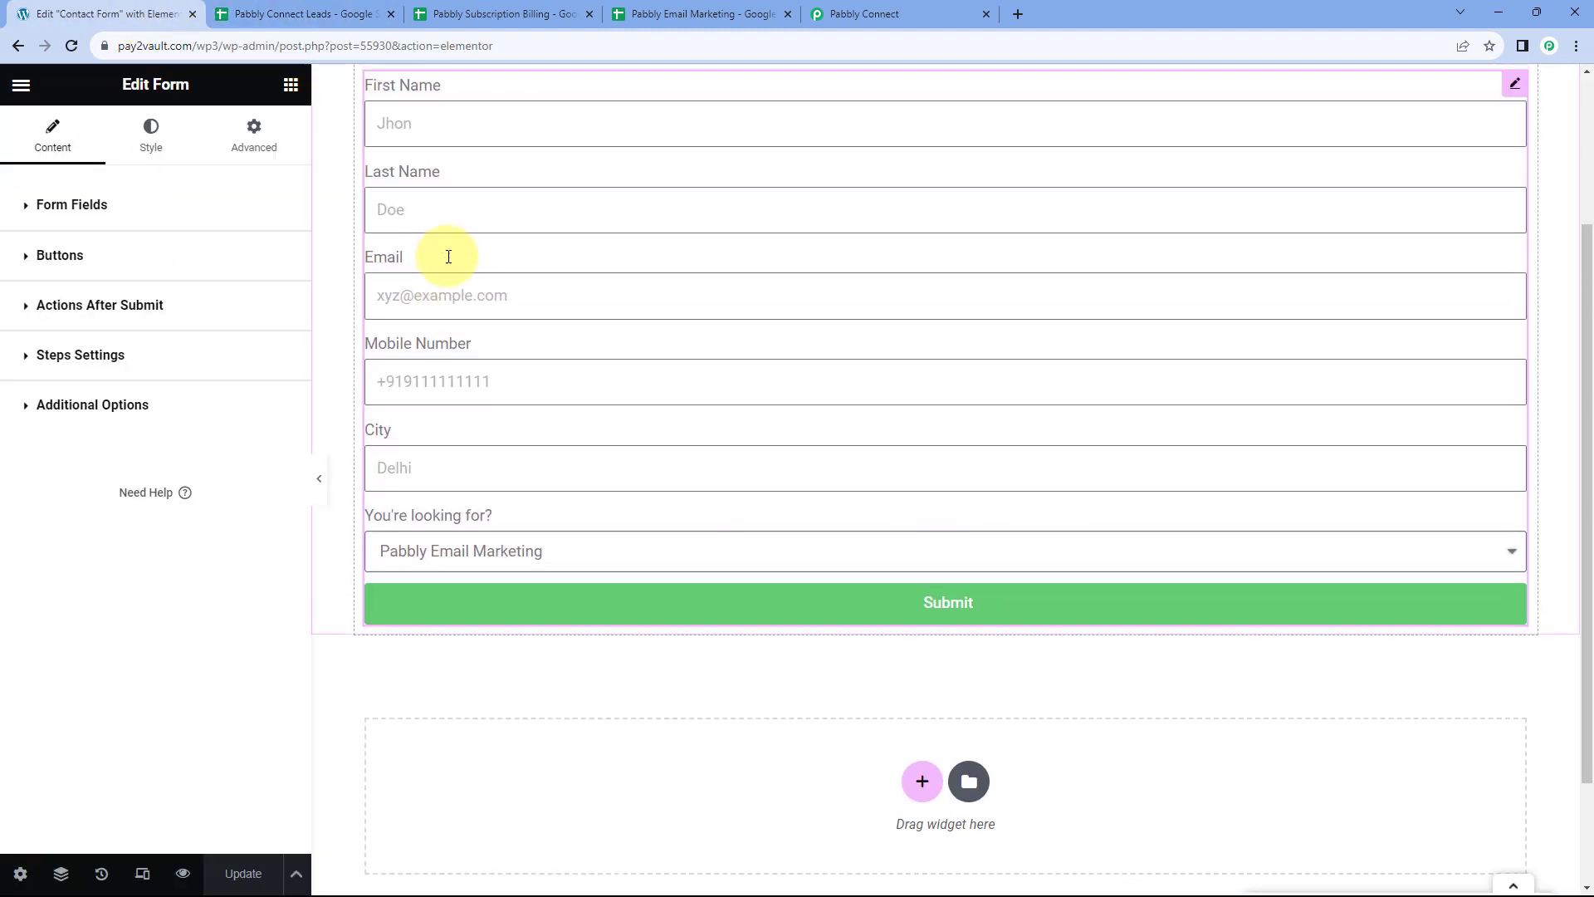
click(911, 11)
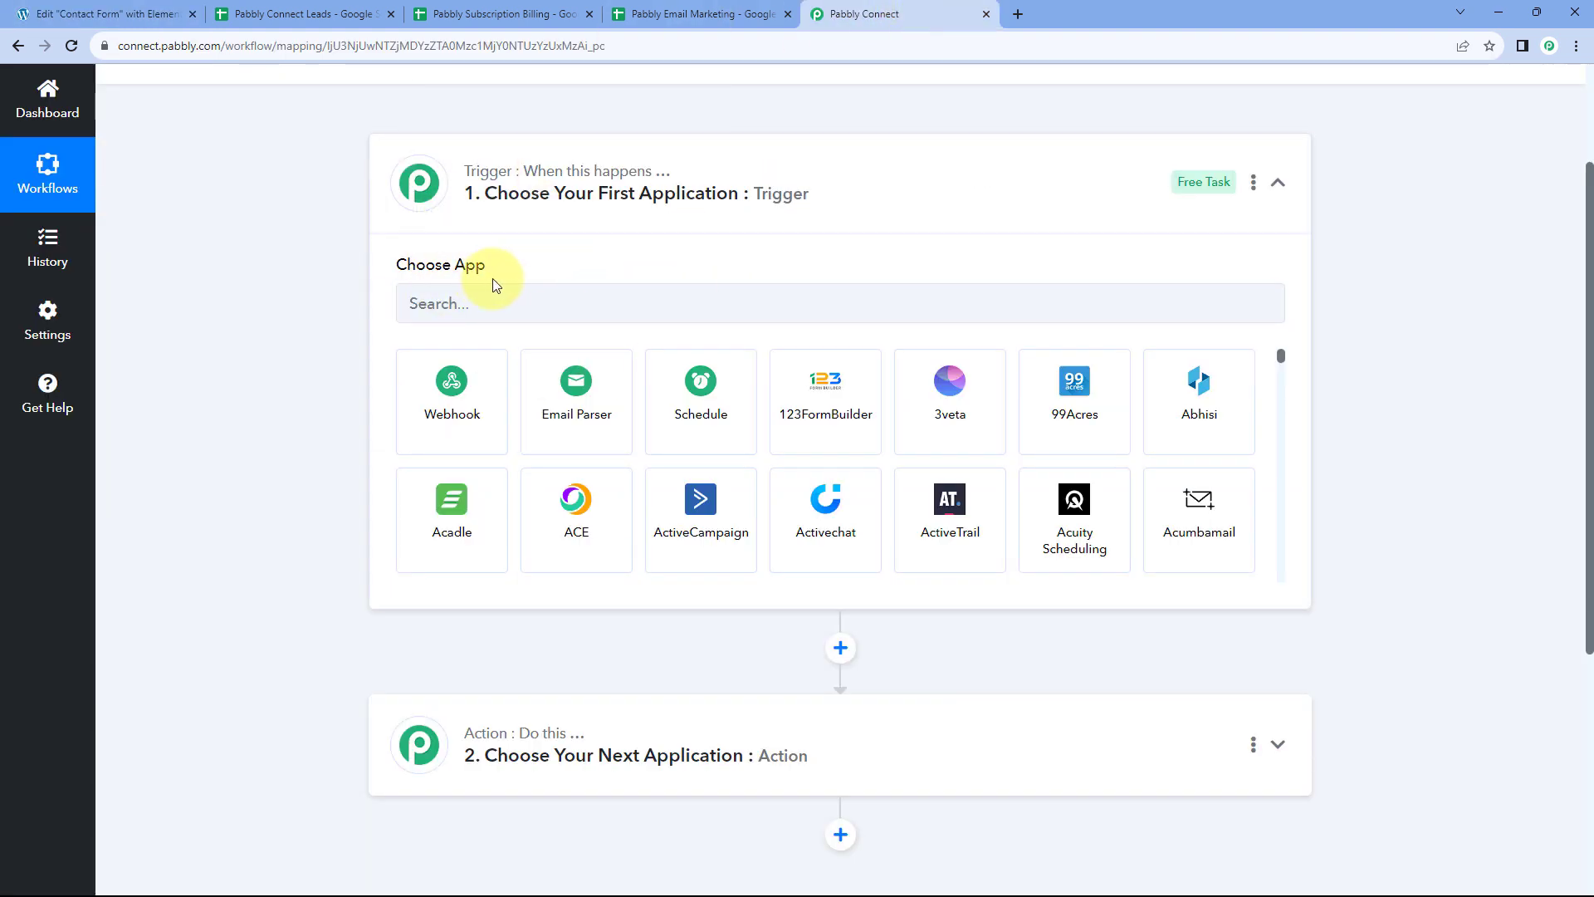
Set the trigger to Elementor with the New Form Submission event
click(501, 301)
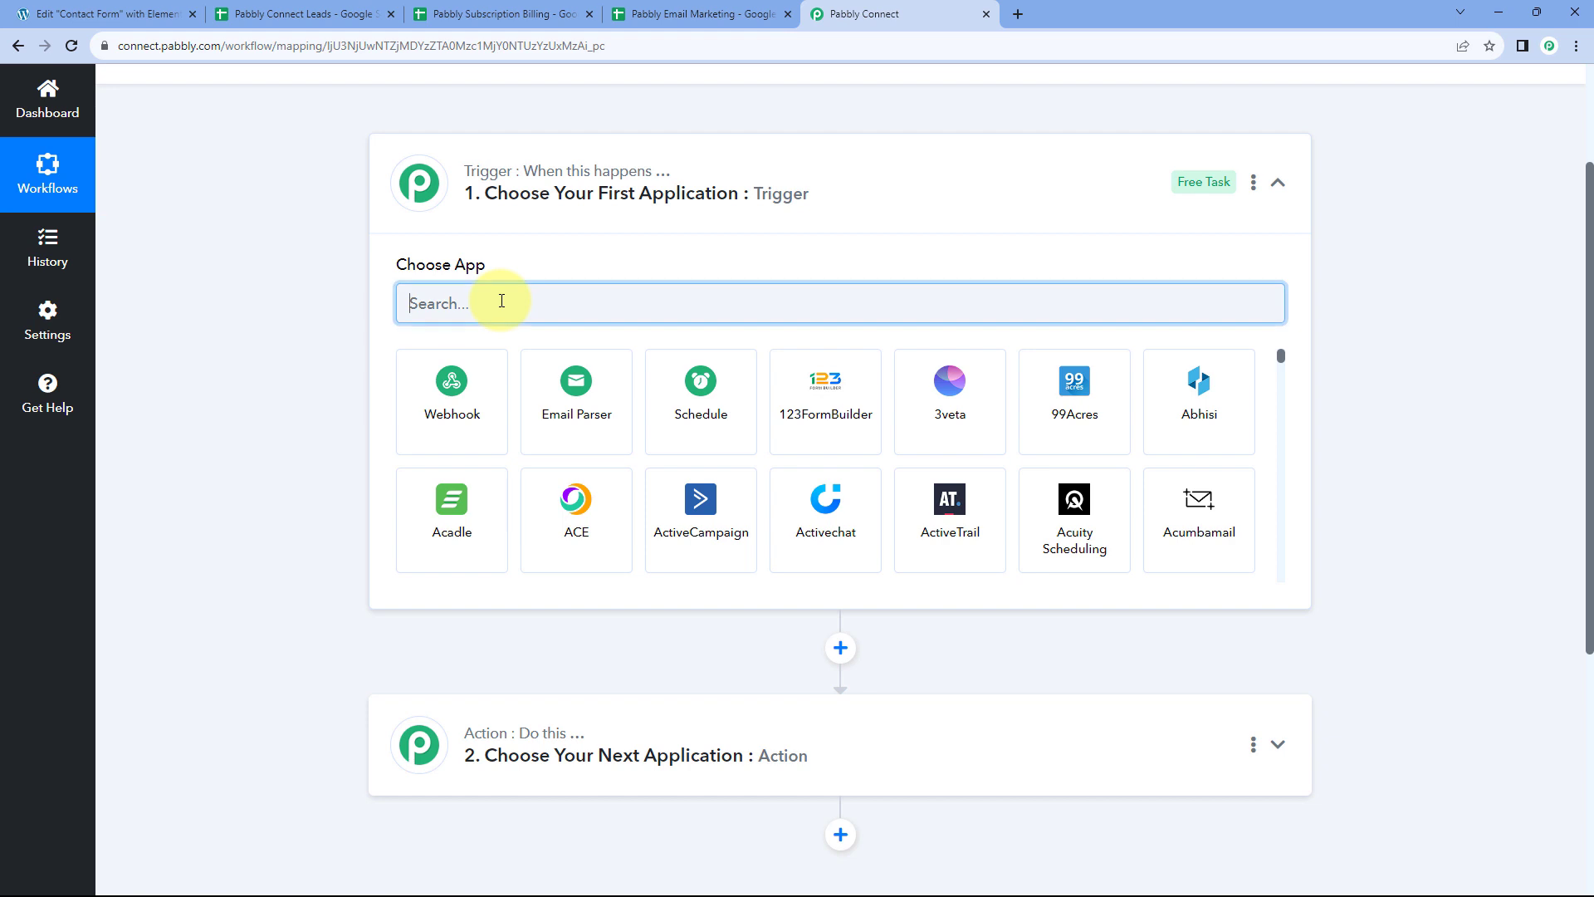
text(Elem)
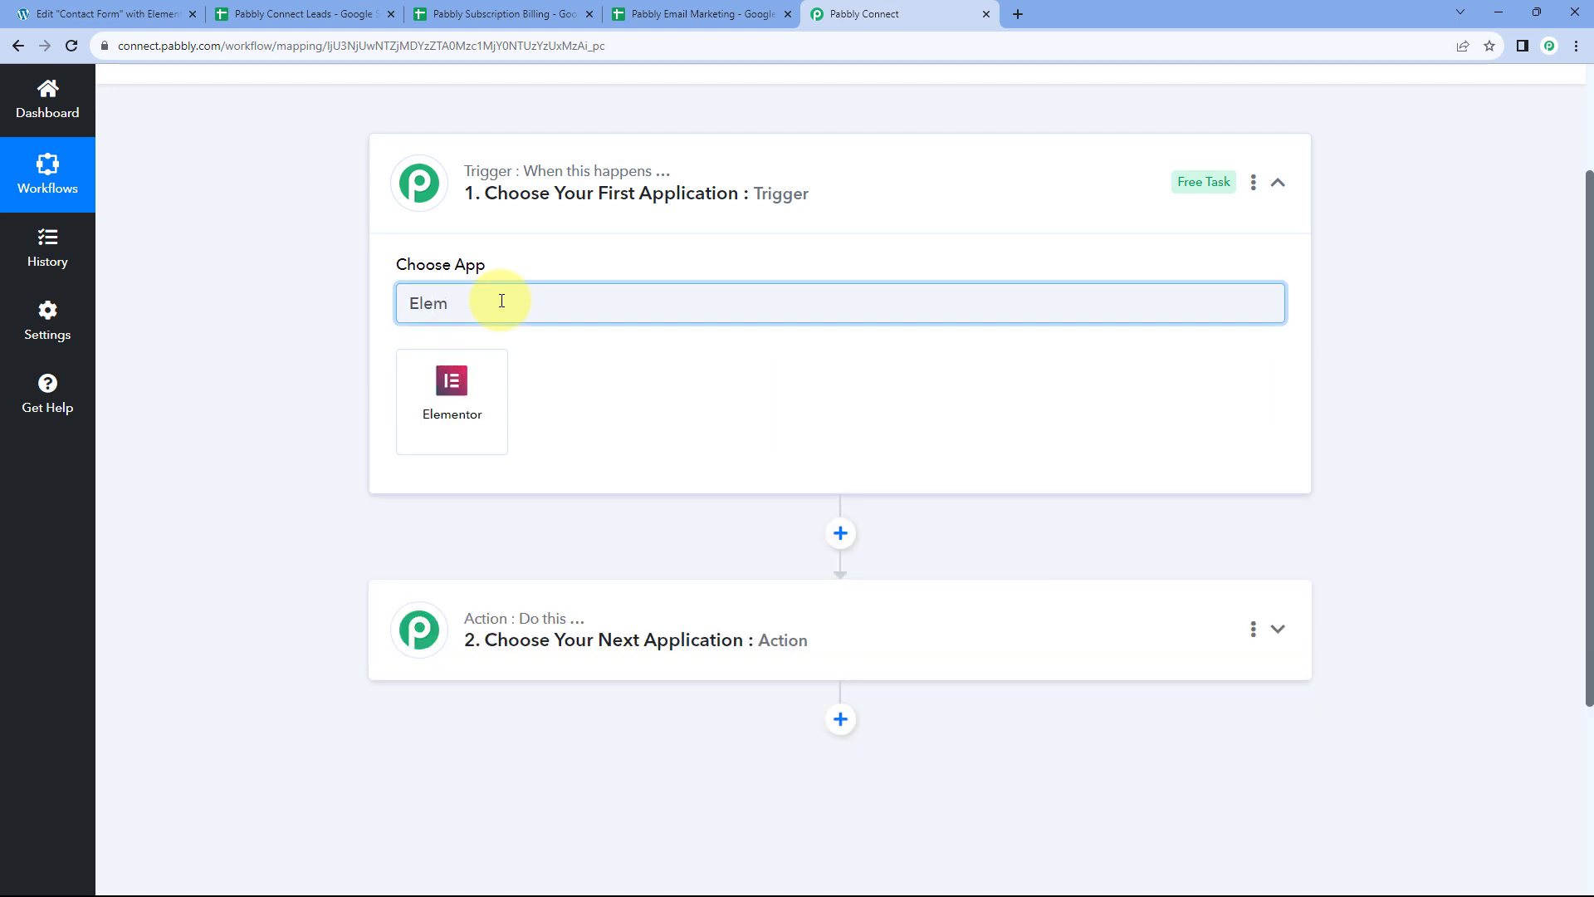
click(481, 397)
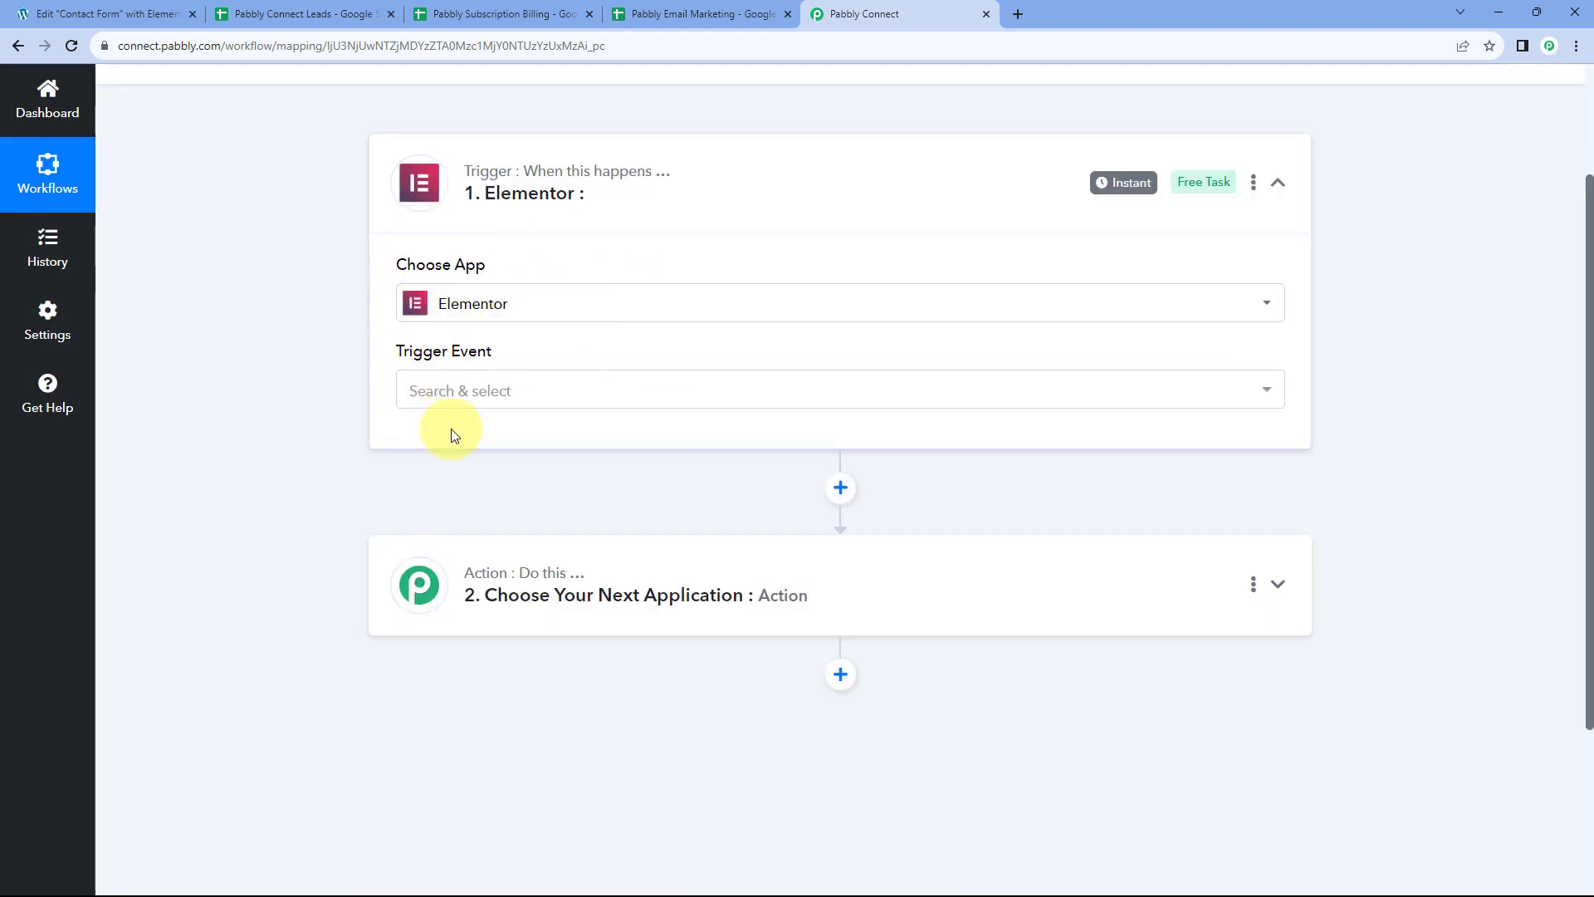
click(532, 396)
scroll(322, 370, down, 1)
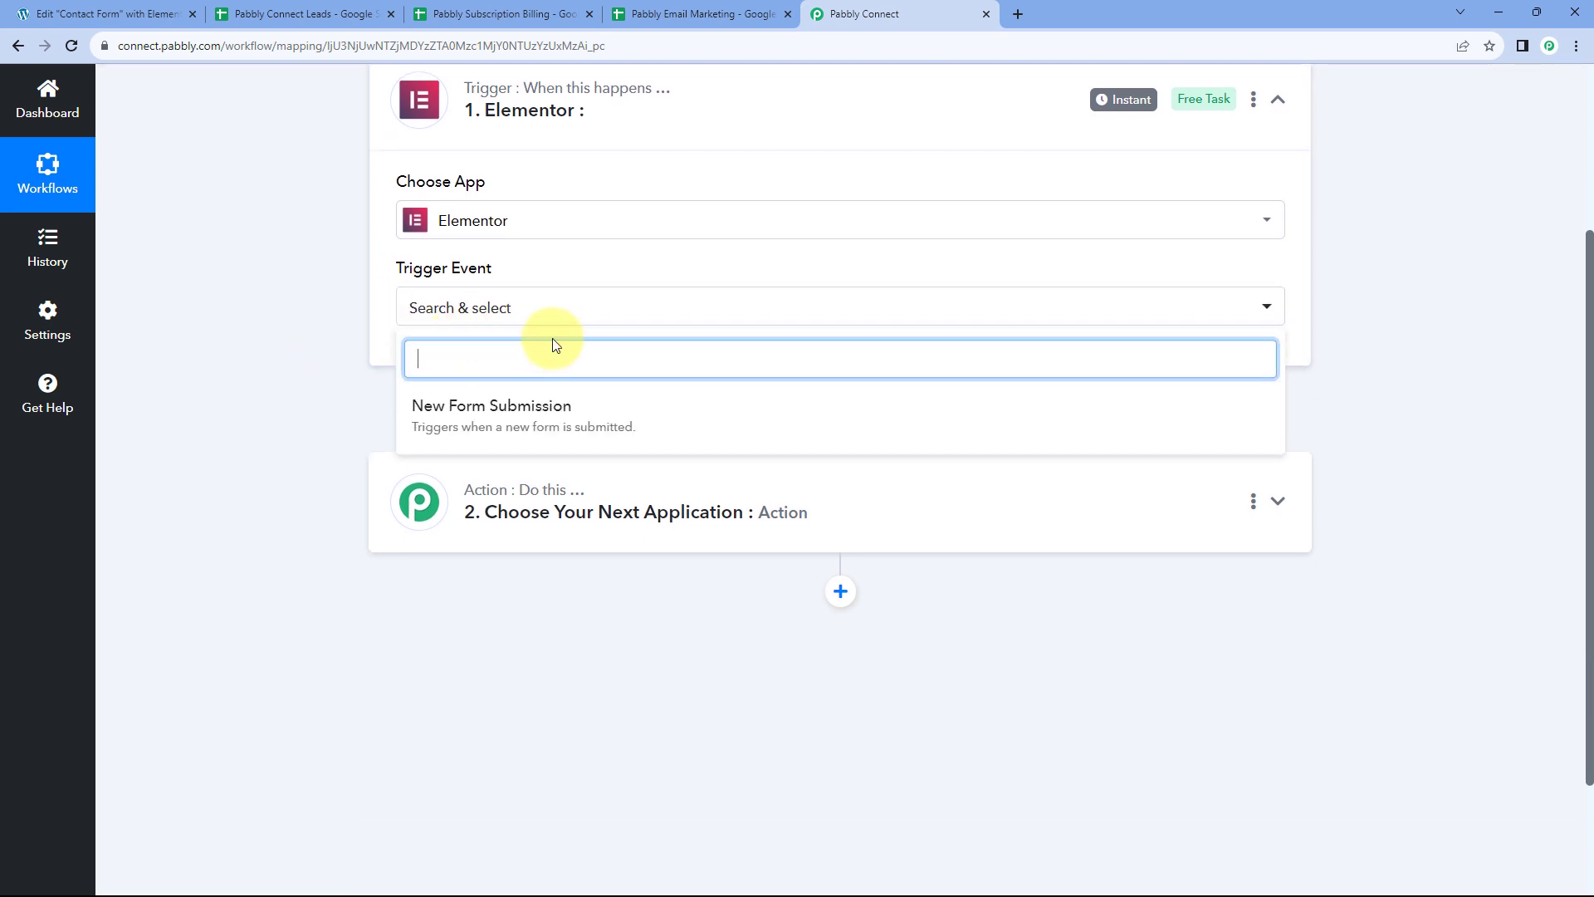
click(632, 404)
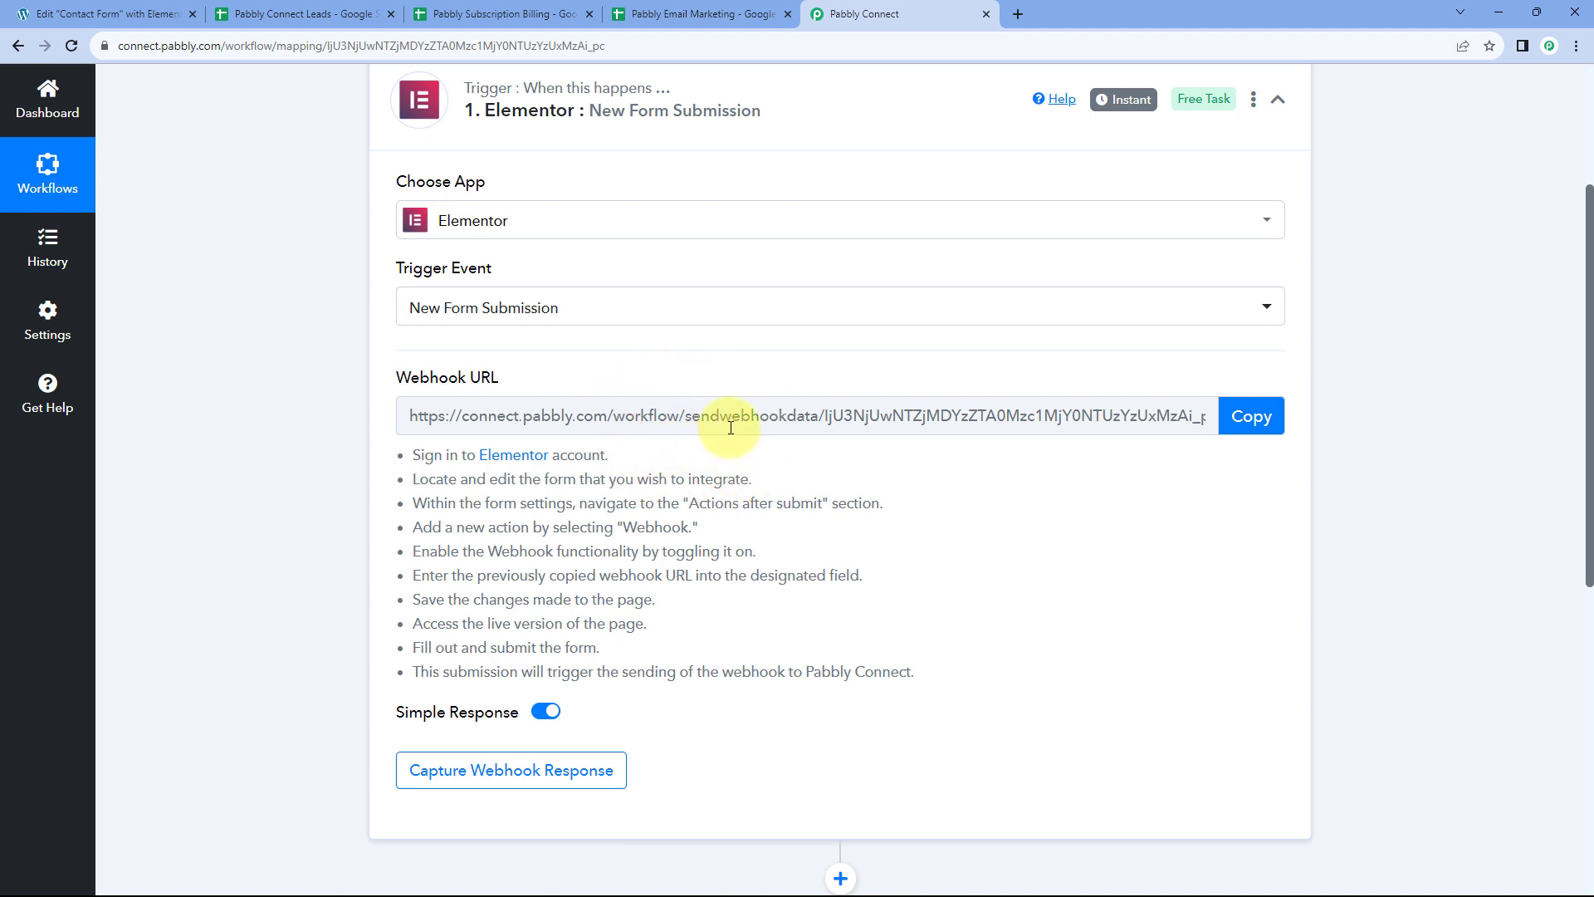
Copy the trigger's webhook URL for use in Elementor
drag(407, 456, 925, 668)
click(872, 564)
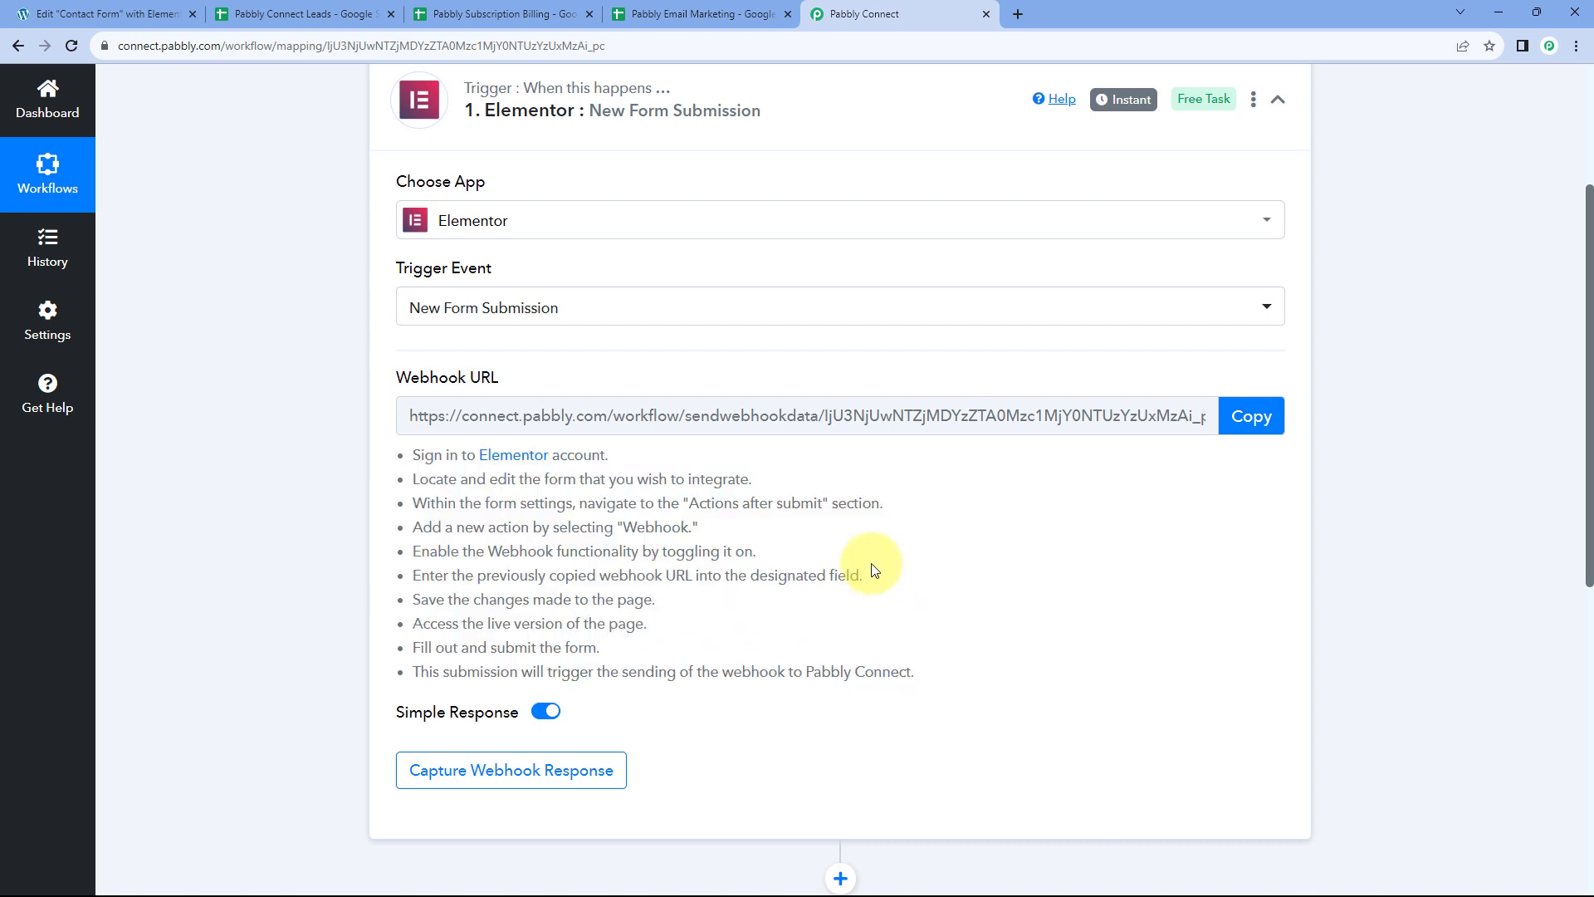
click(1259, 419)
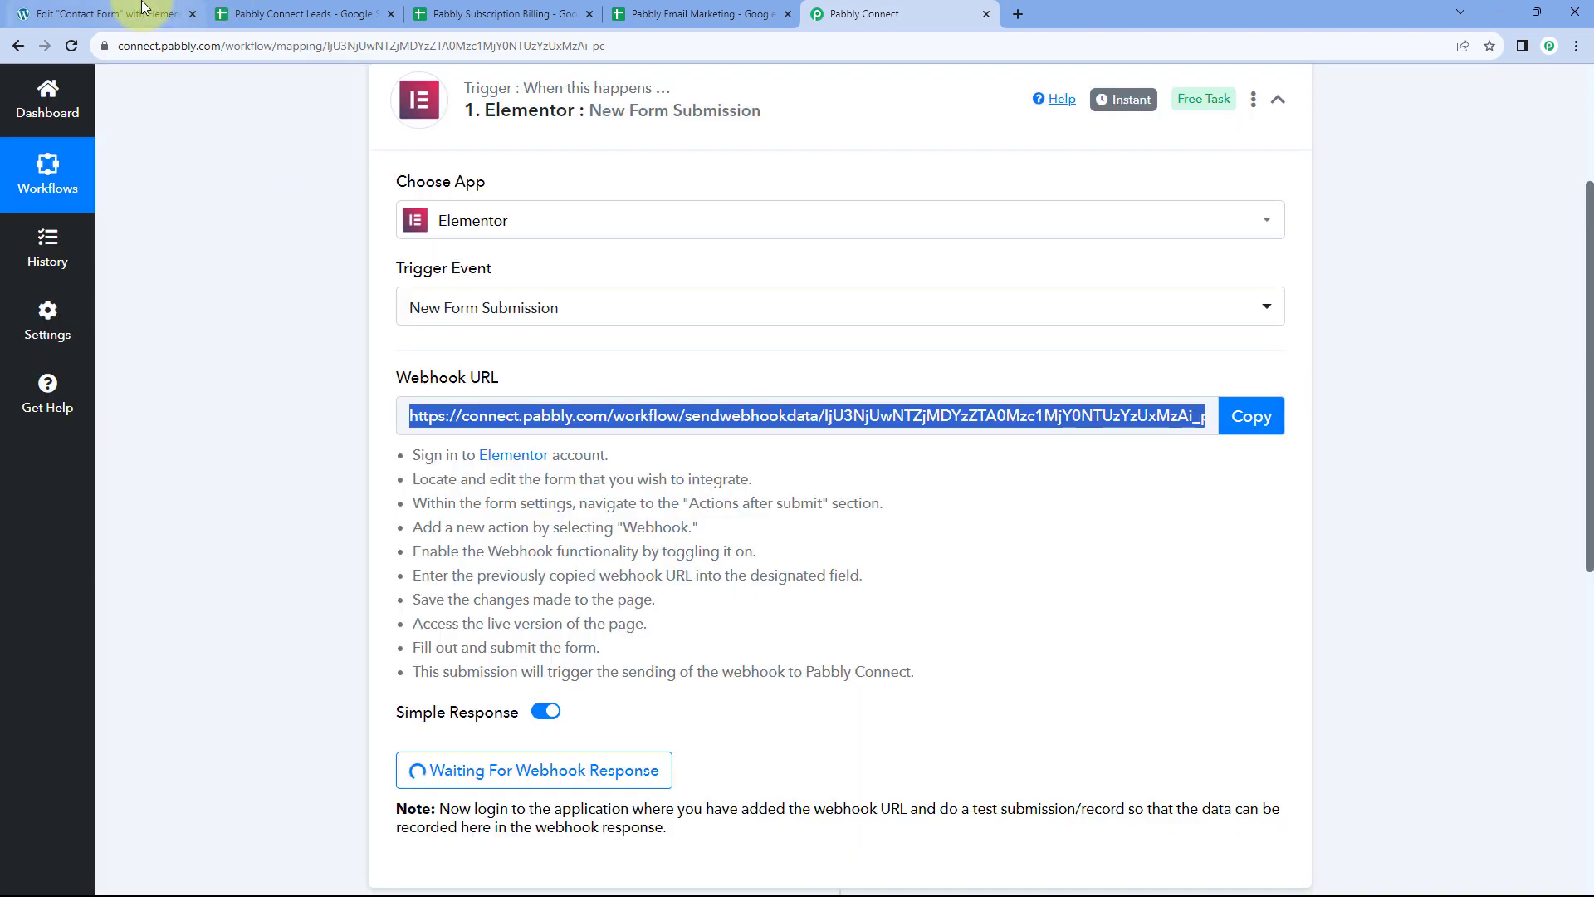
click(143, 6)
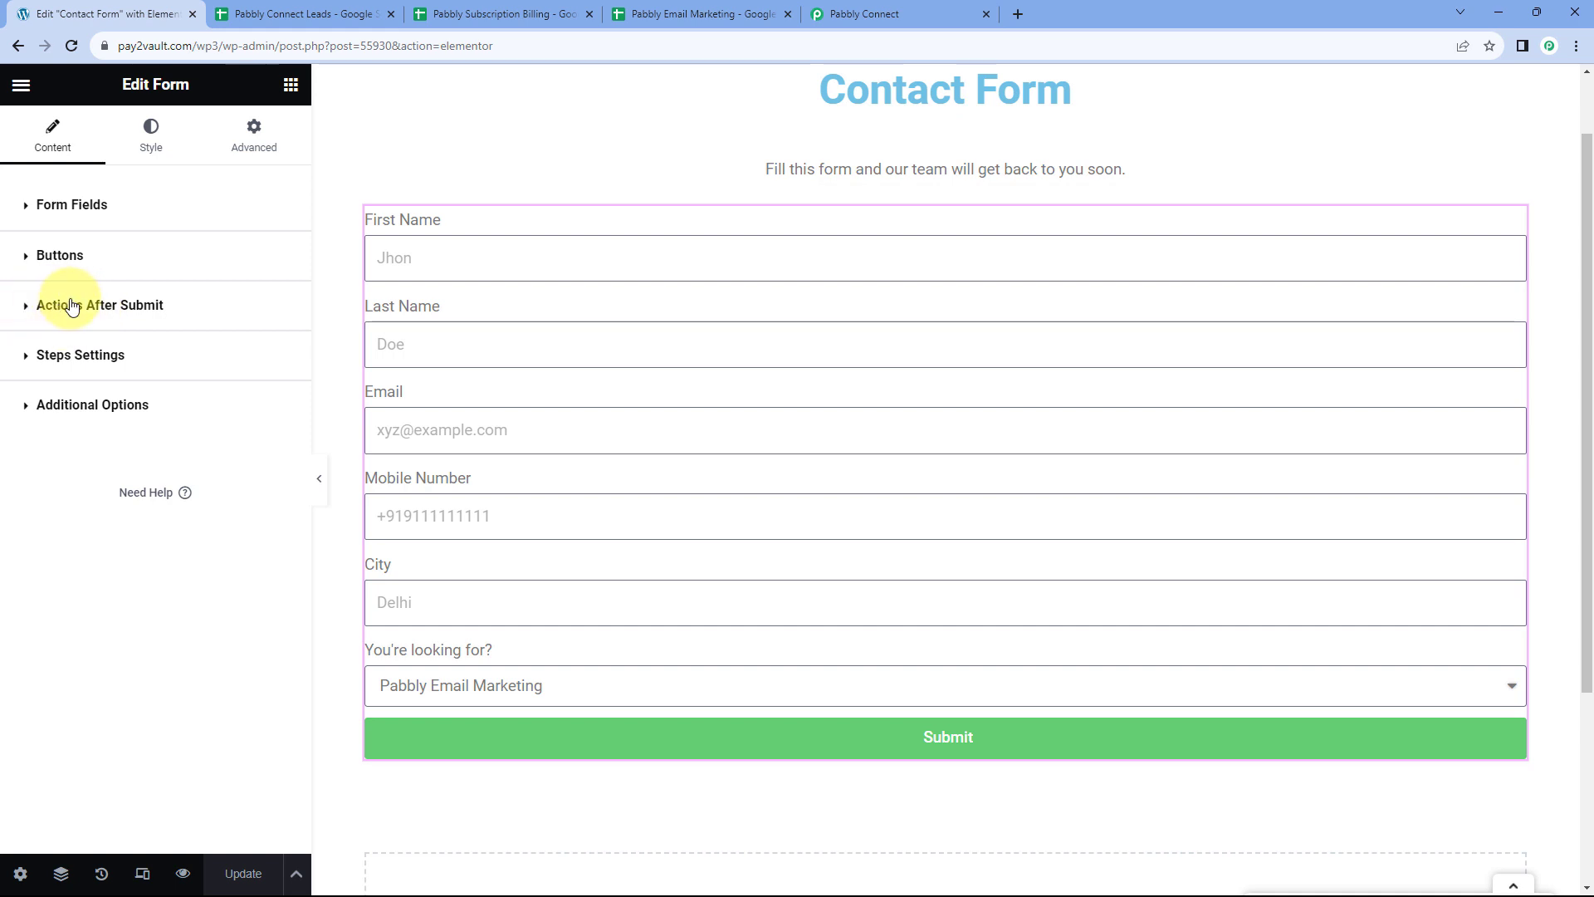
Add a Webhook action to the contact form's after-submit actions
click(34, 309)
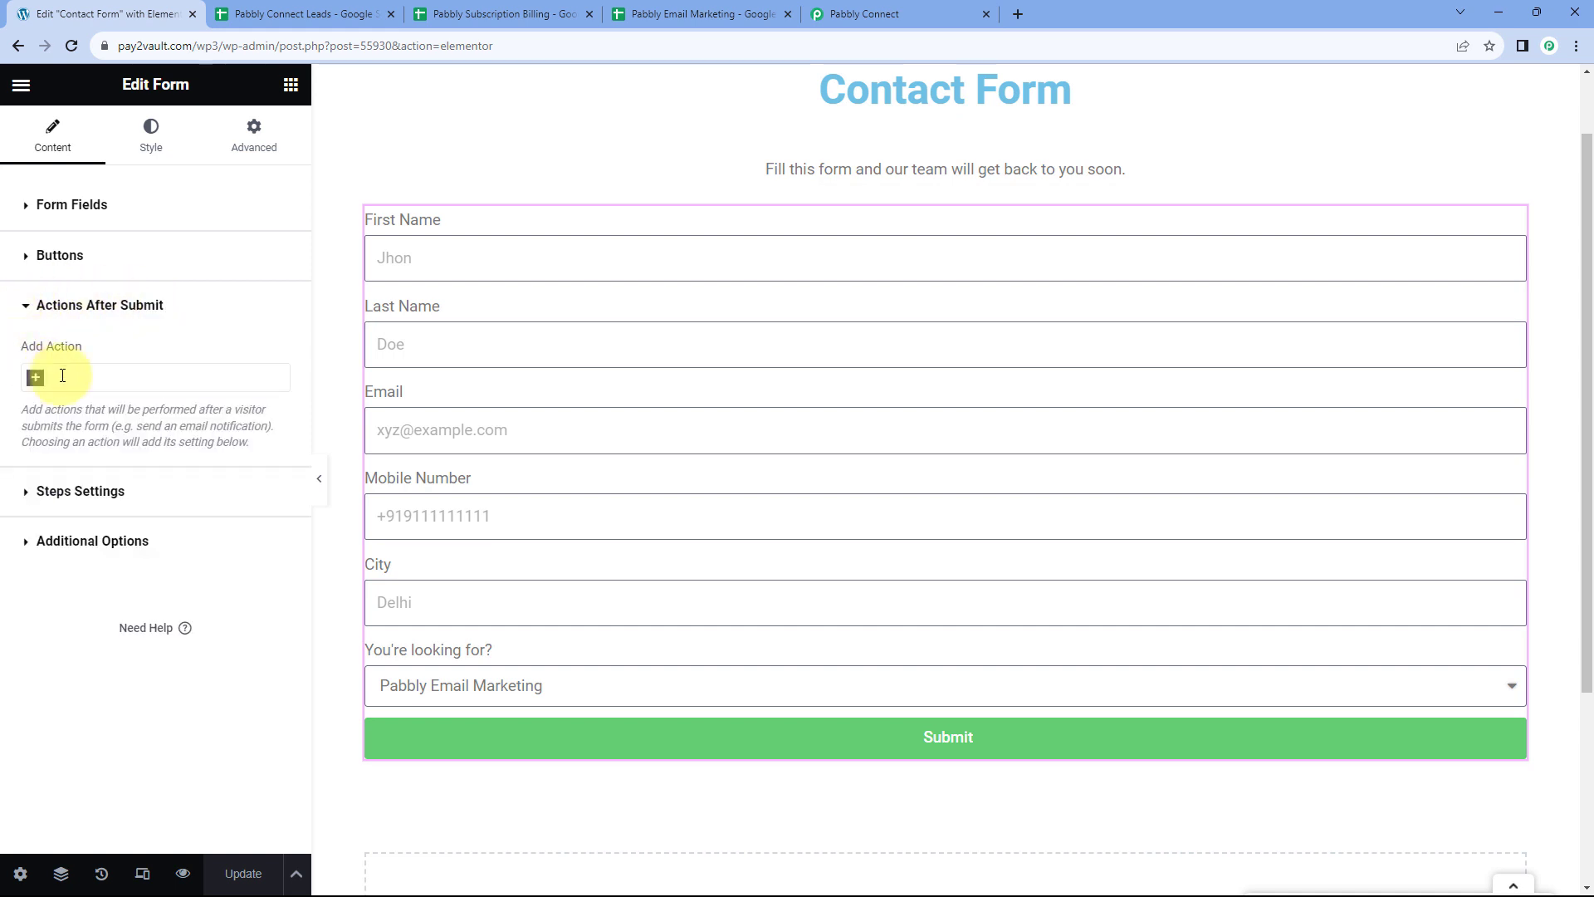
click(37, 380)
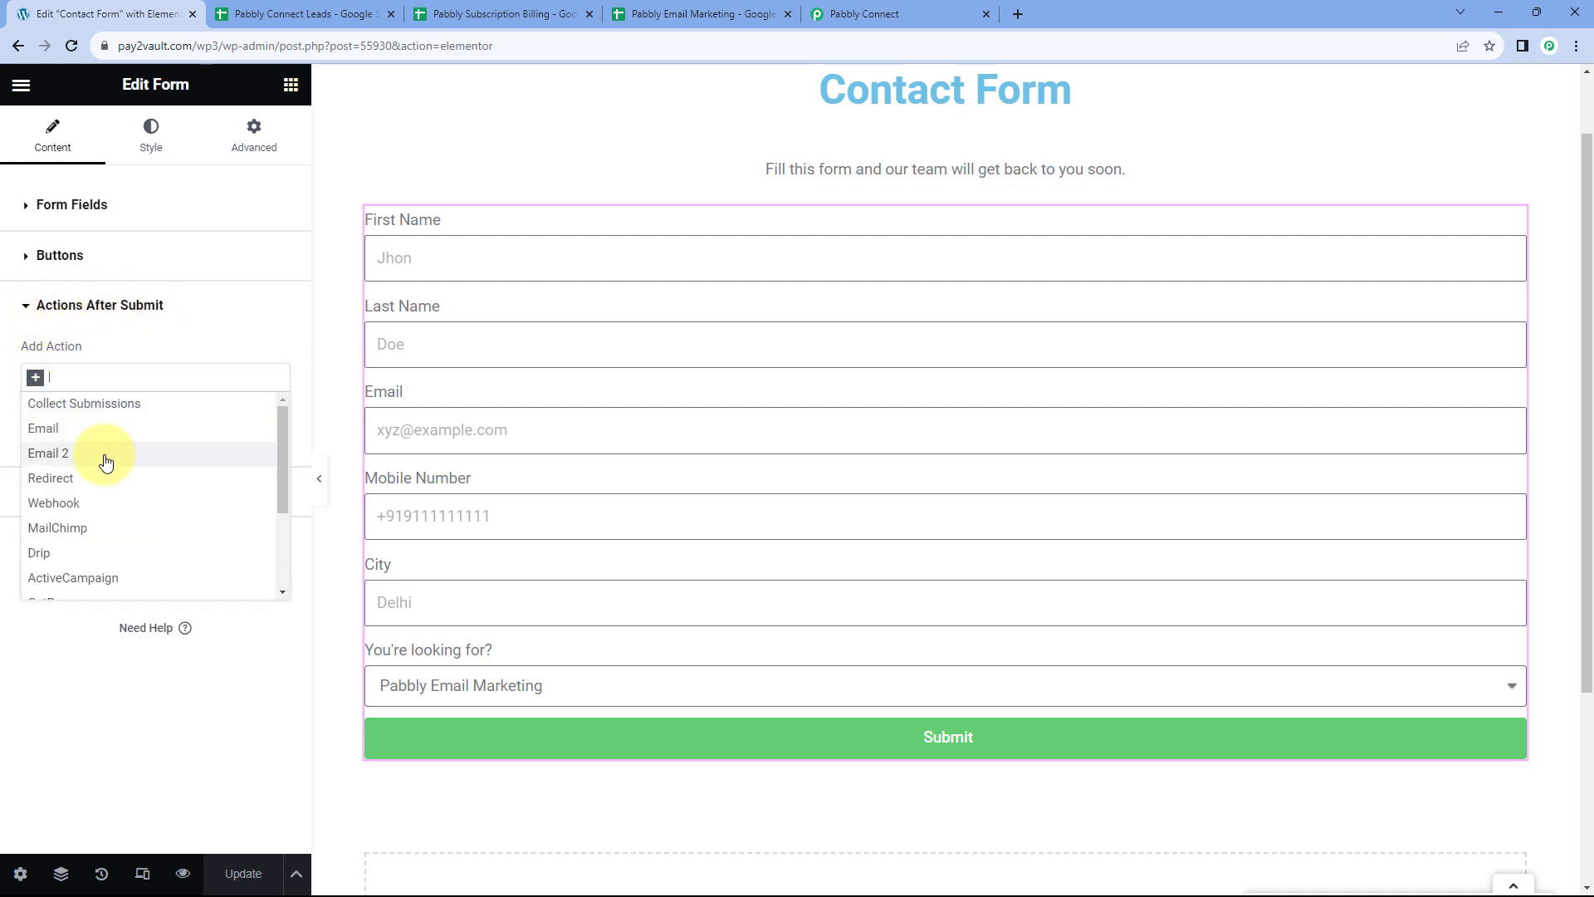
click(94, 504)
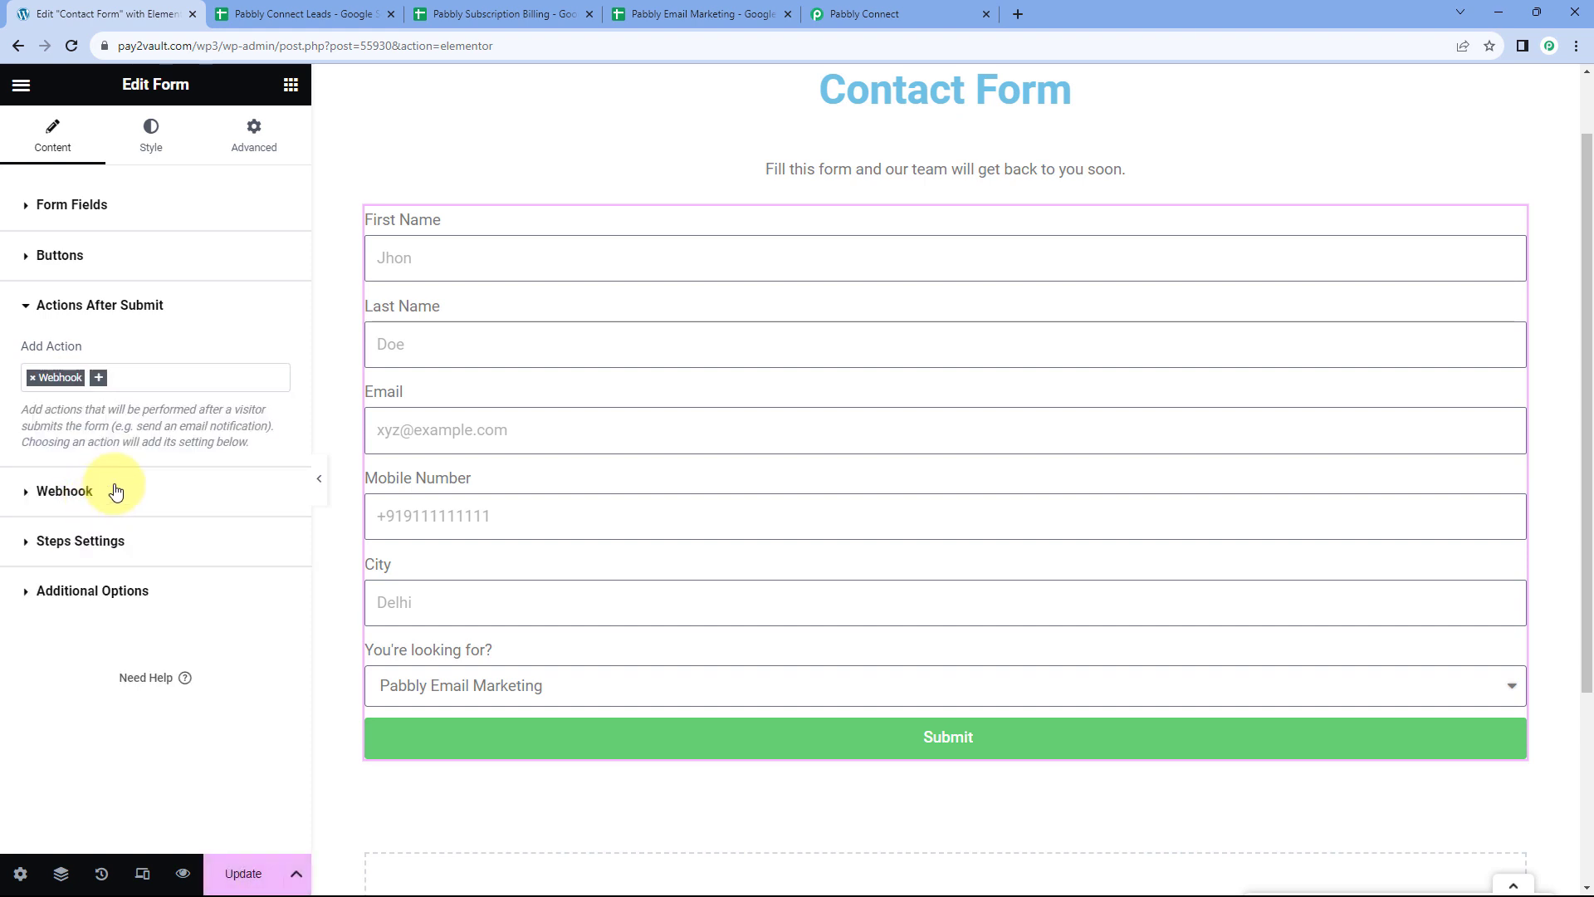
click(30, 492)
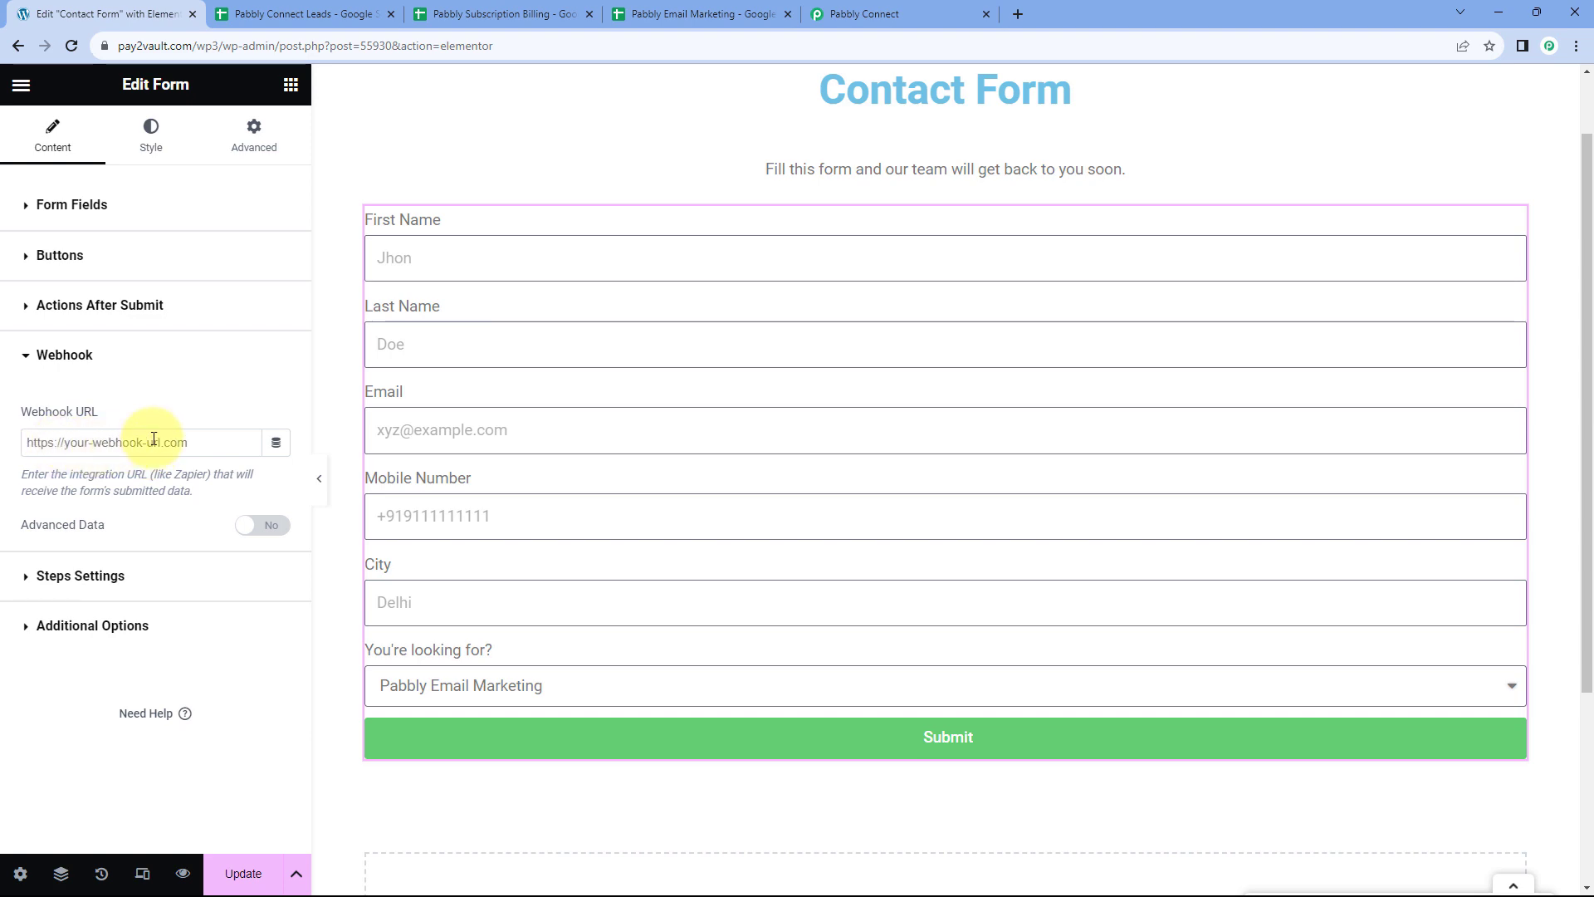
Paste the Pabbly Connect webhook URL into the Webhook URL field and update the page
click(863, 14)
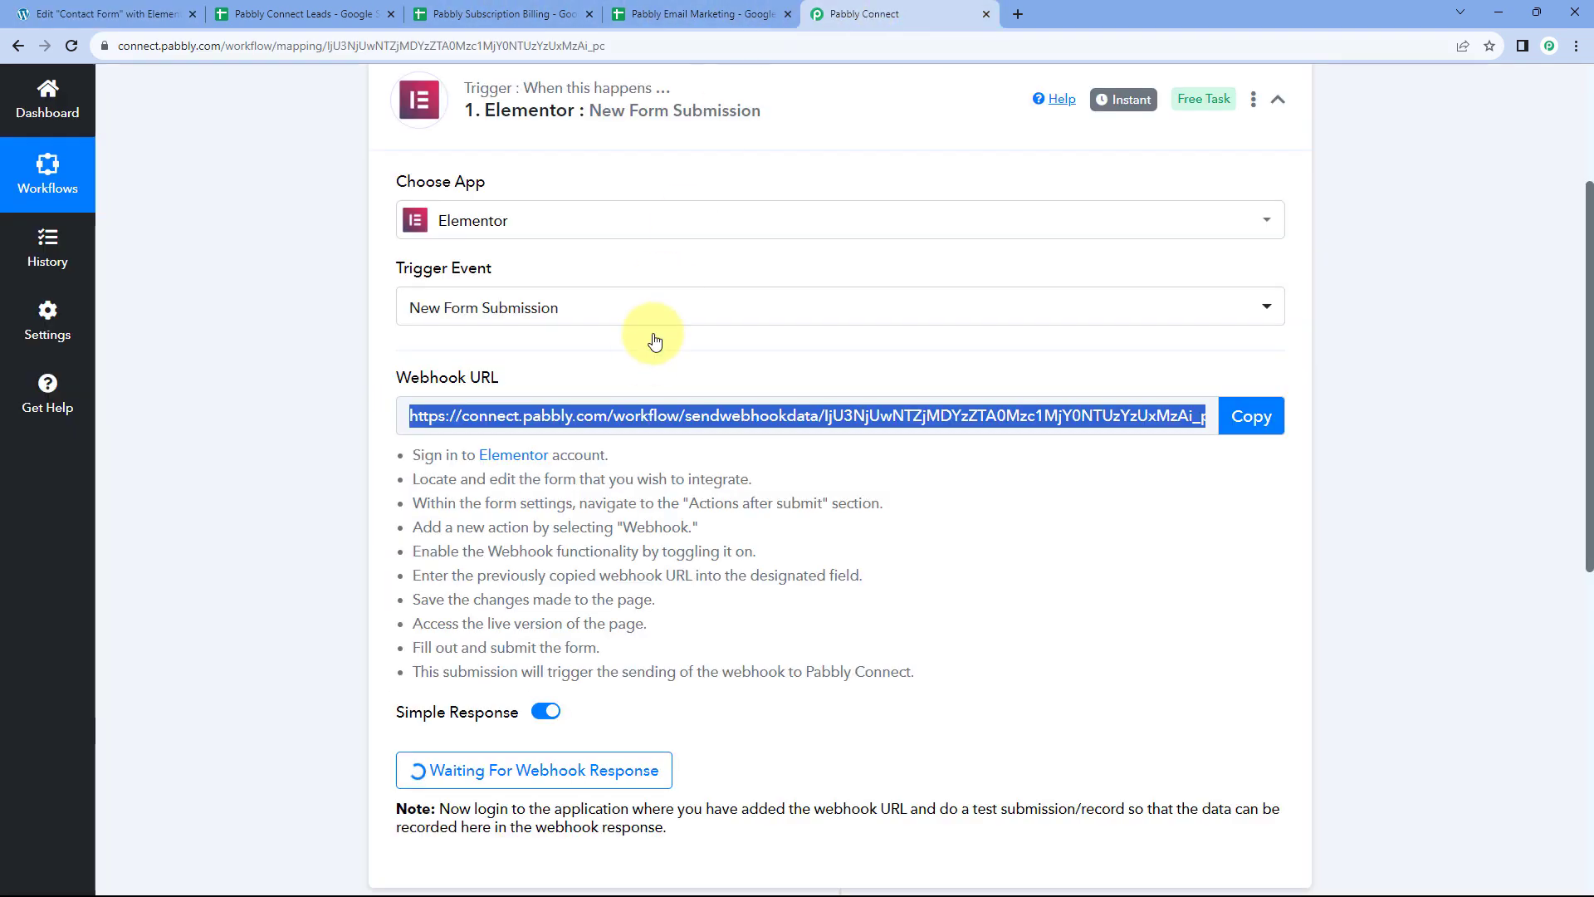
click(1251, 416)
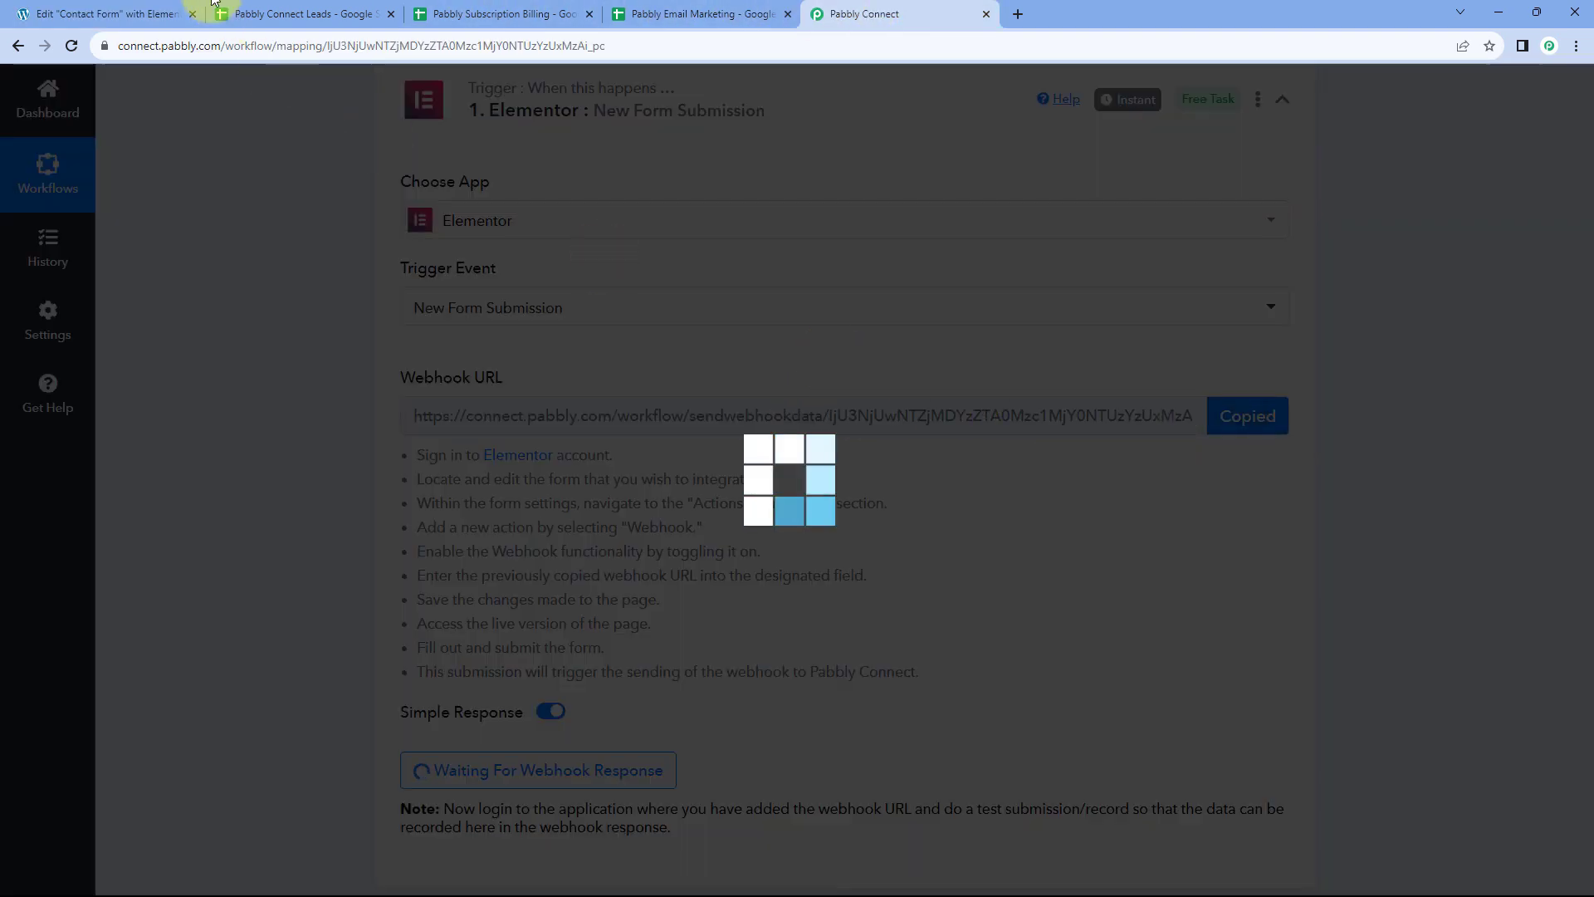
click(133, 14)
right_click(63, 444)
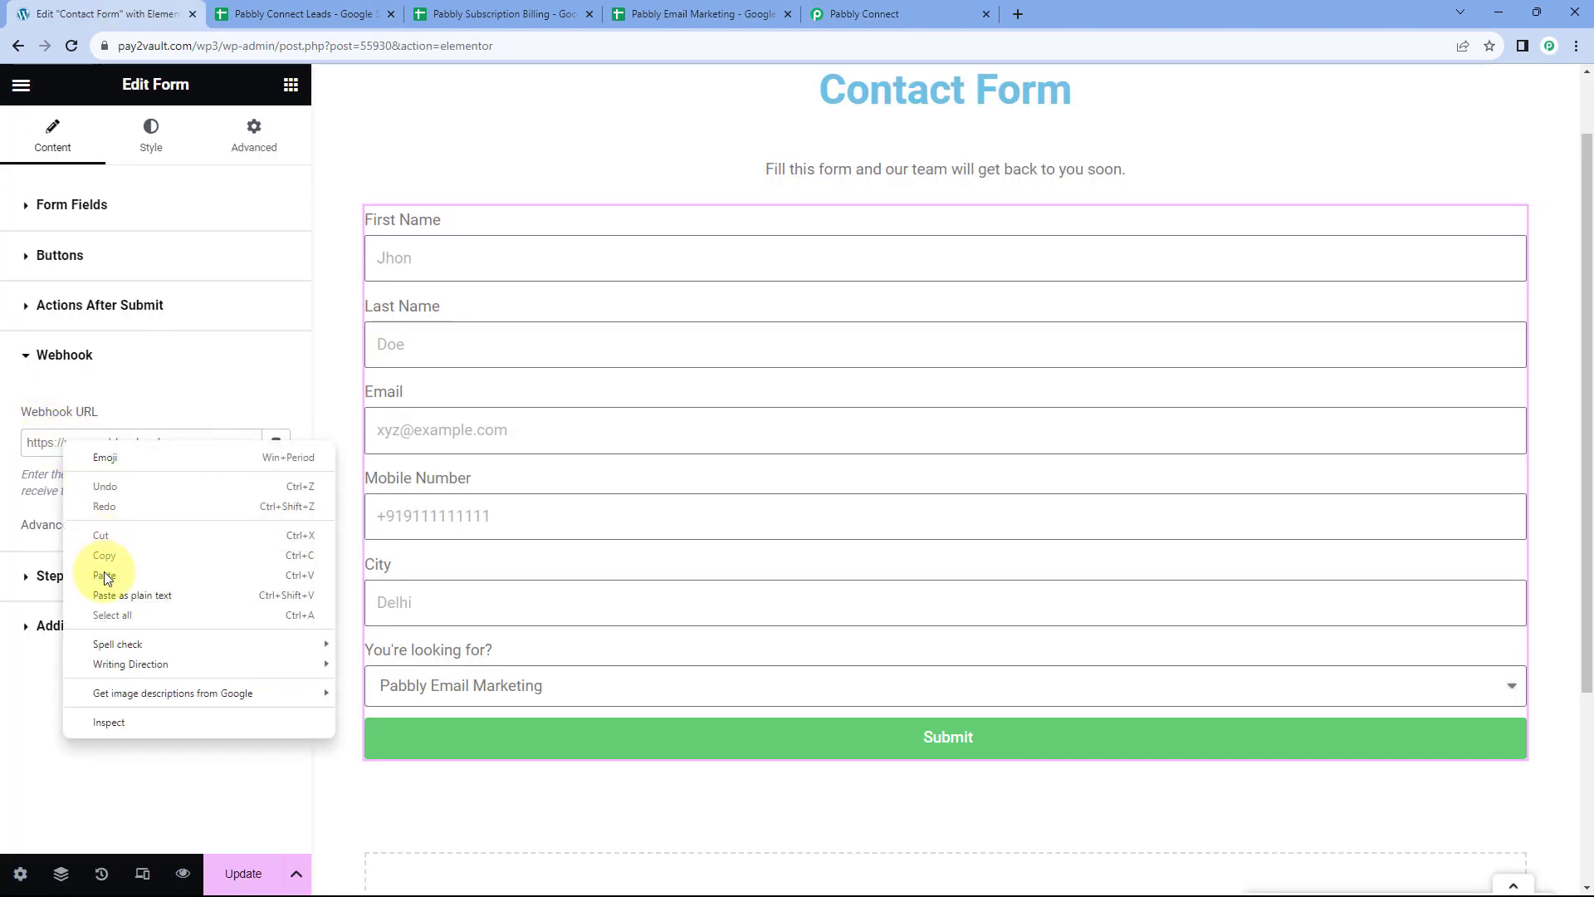
click(102, 576)
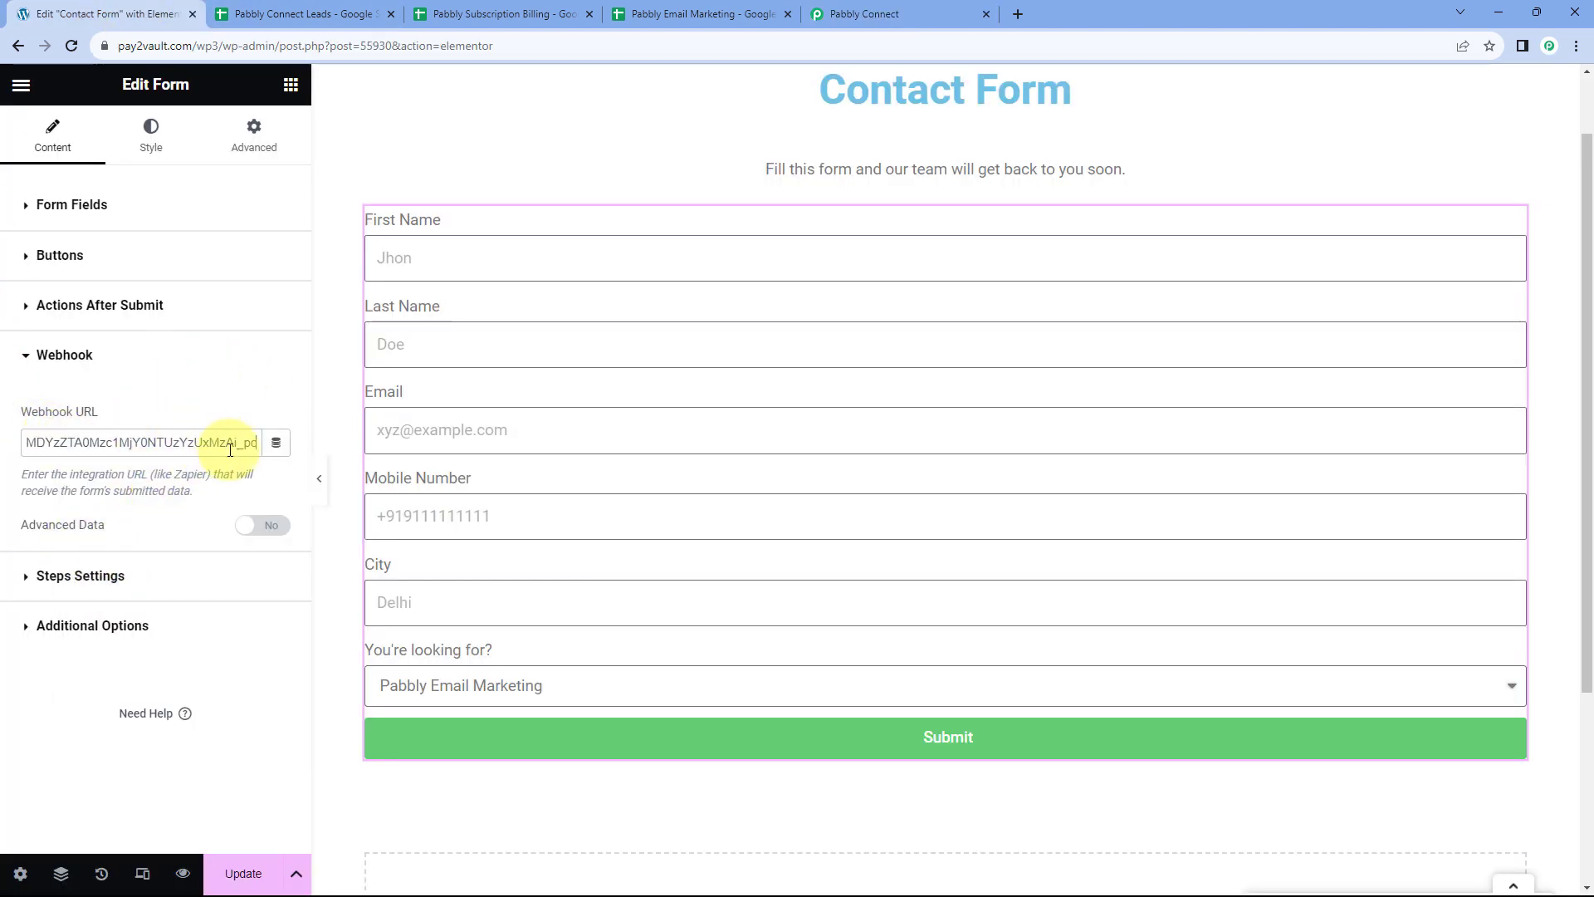
click(242, 873)
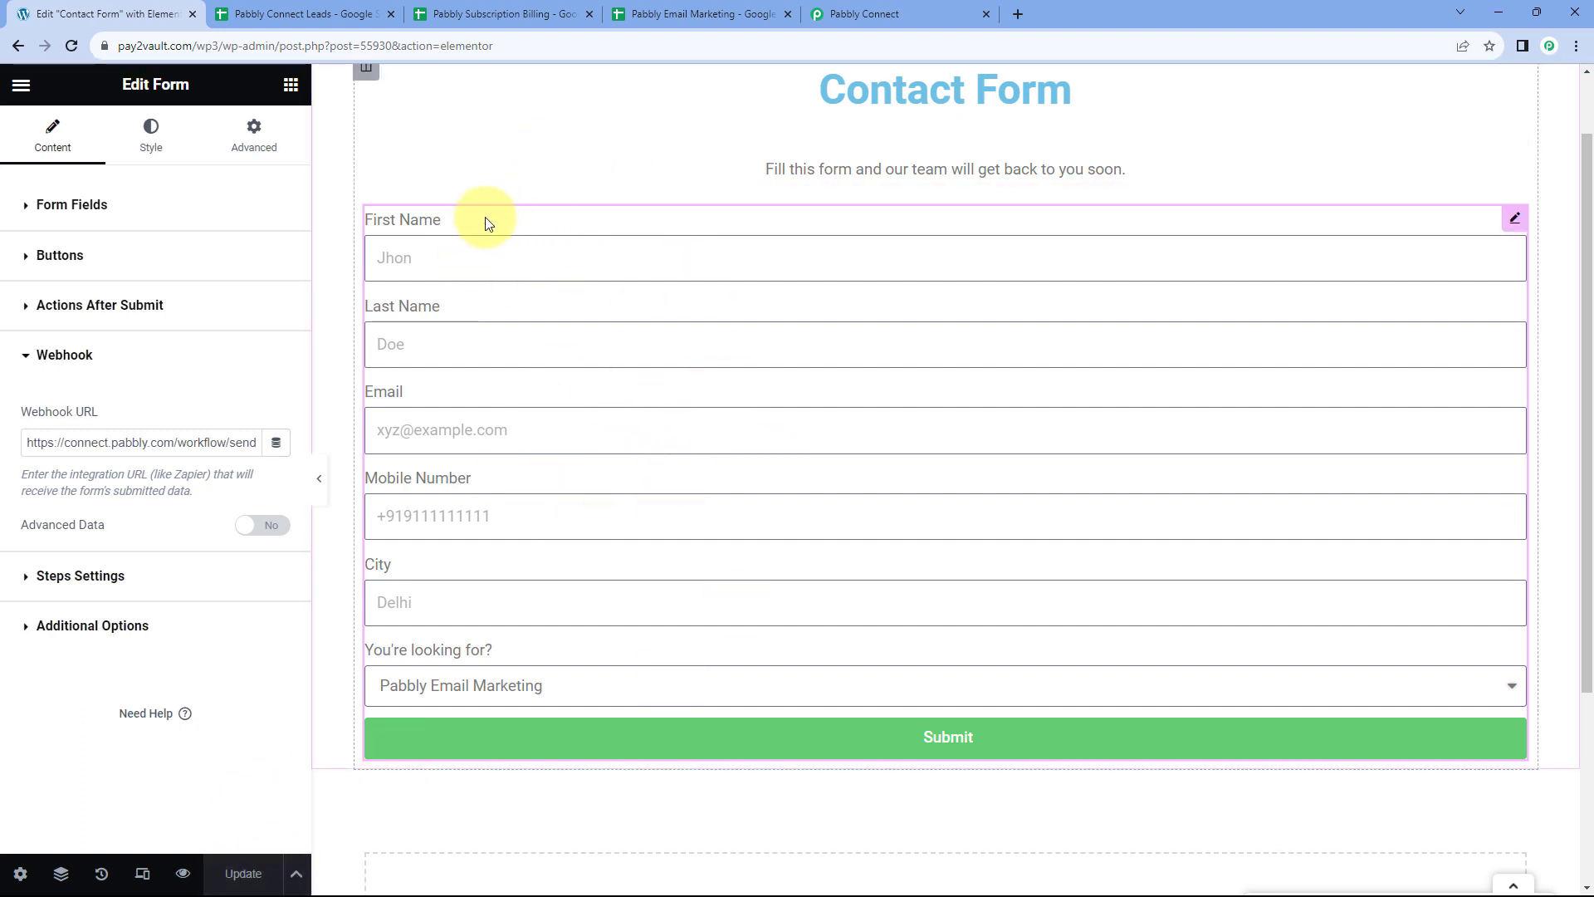
Confirm the trigger shows Waiting For Webhook Response, then preview the contact form page
click(906, 10)
scroll(672, 360, down, 2)
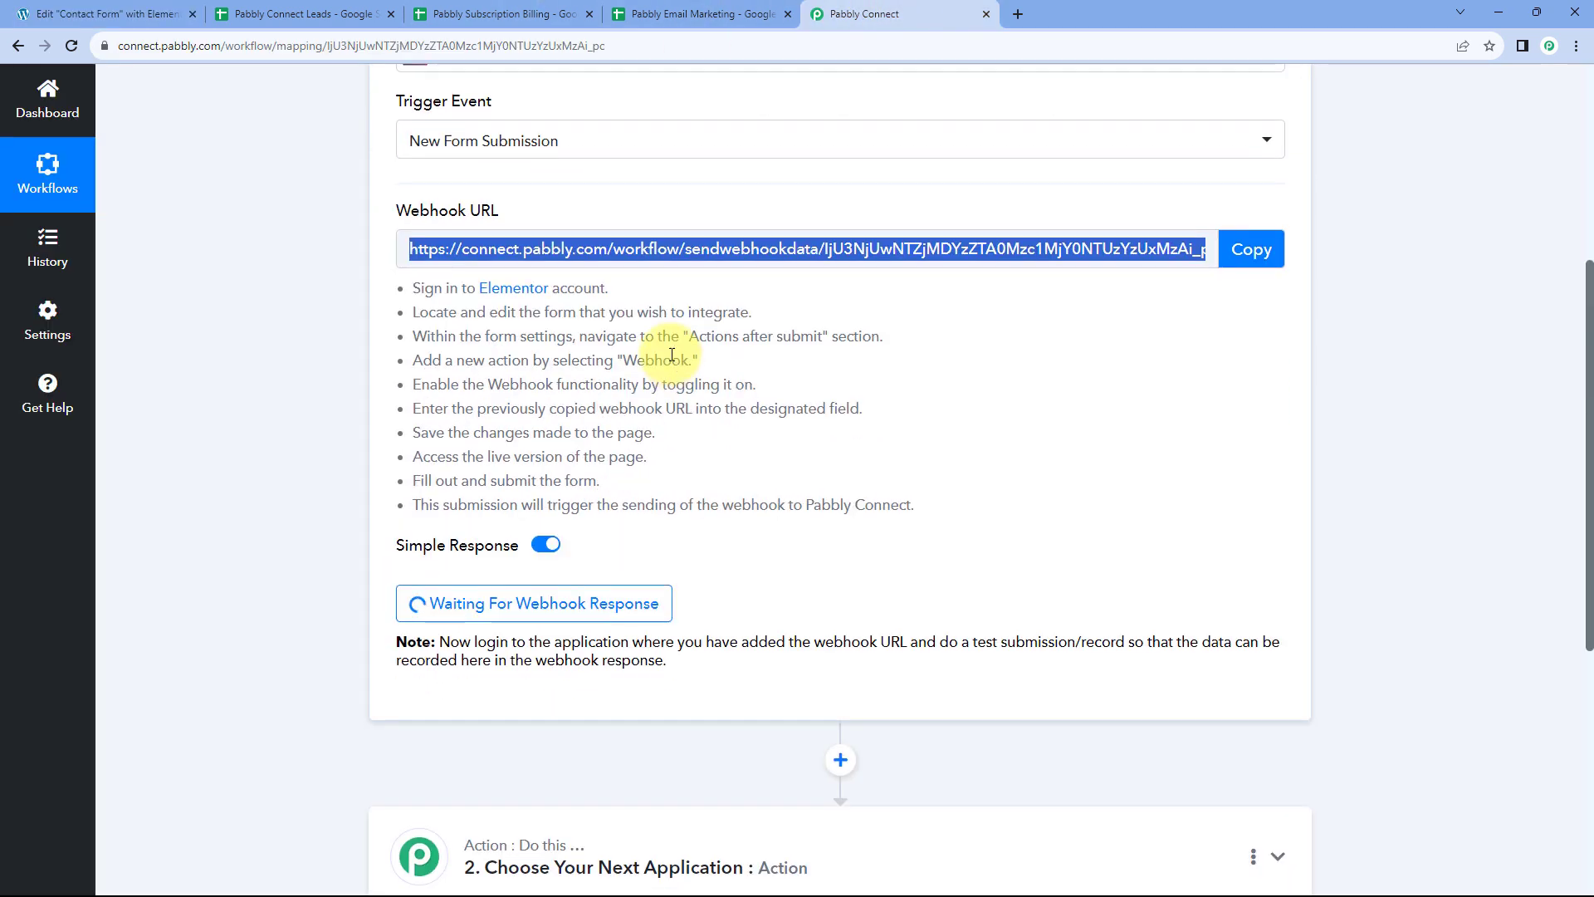
scroll(672, 361, down, 1)
click(108, 14)
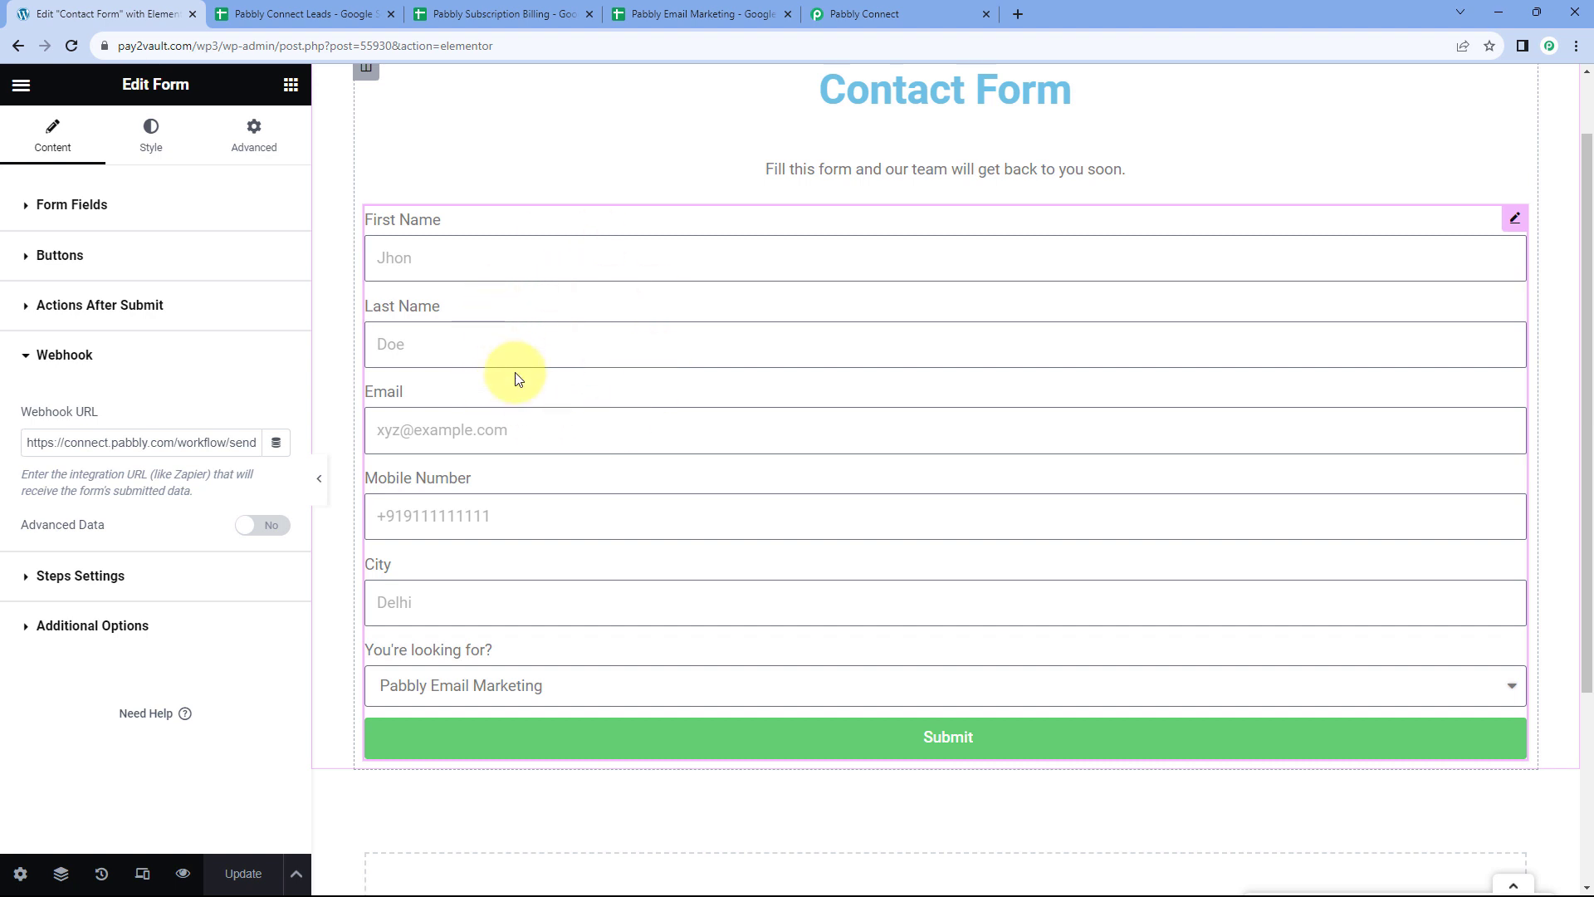
click(896, 14)
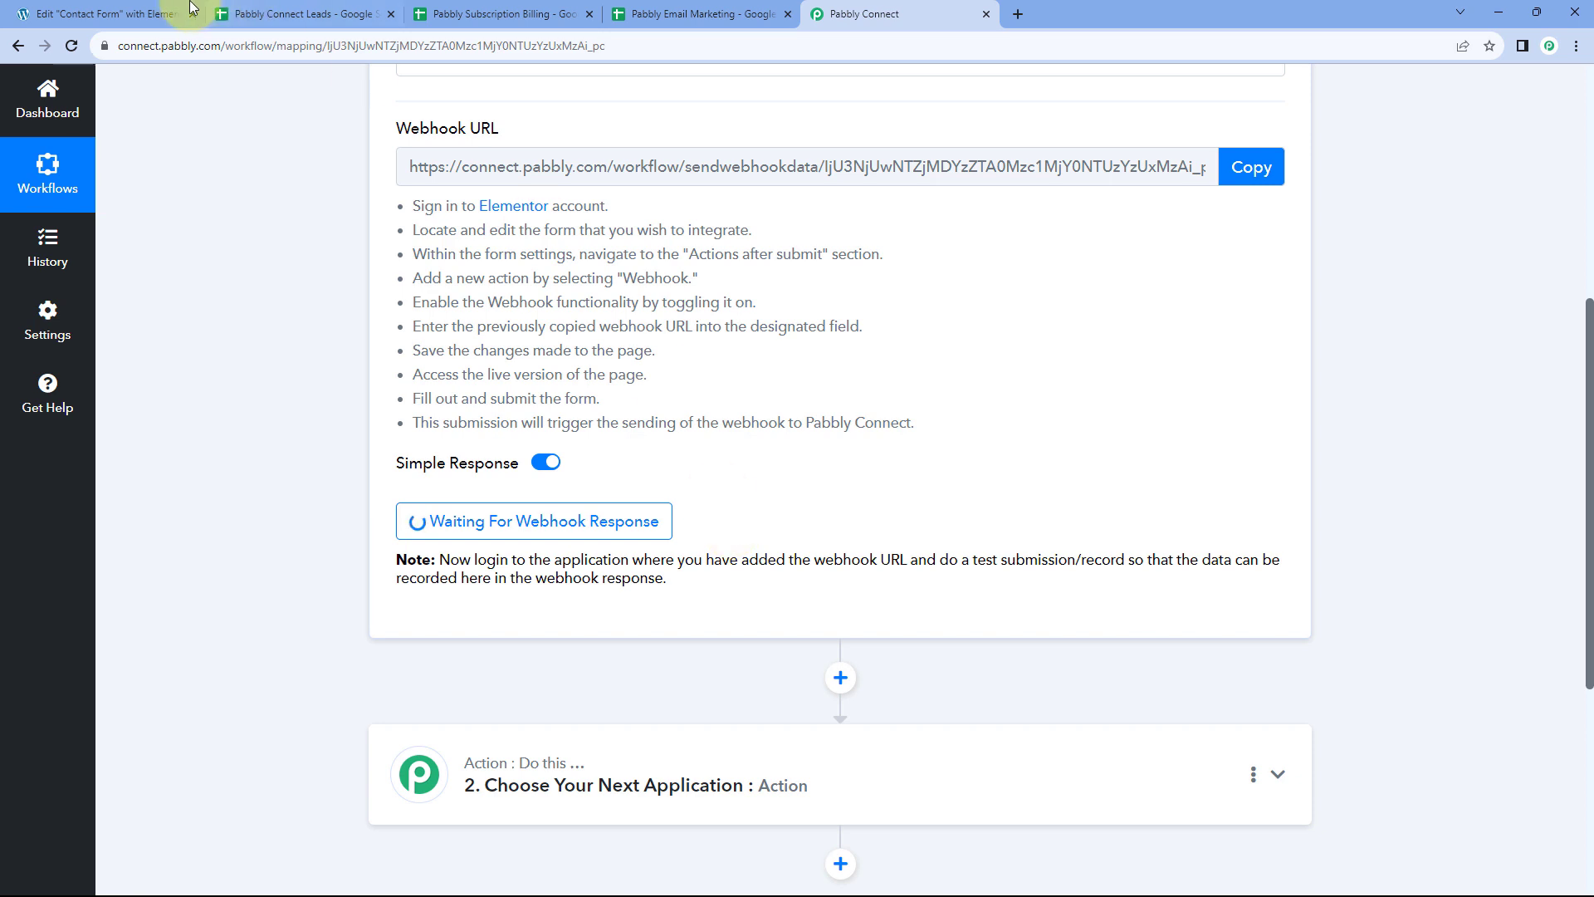
click(125, 14)
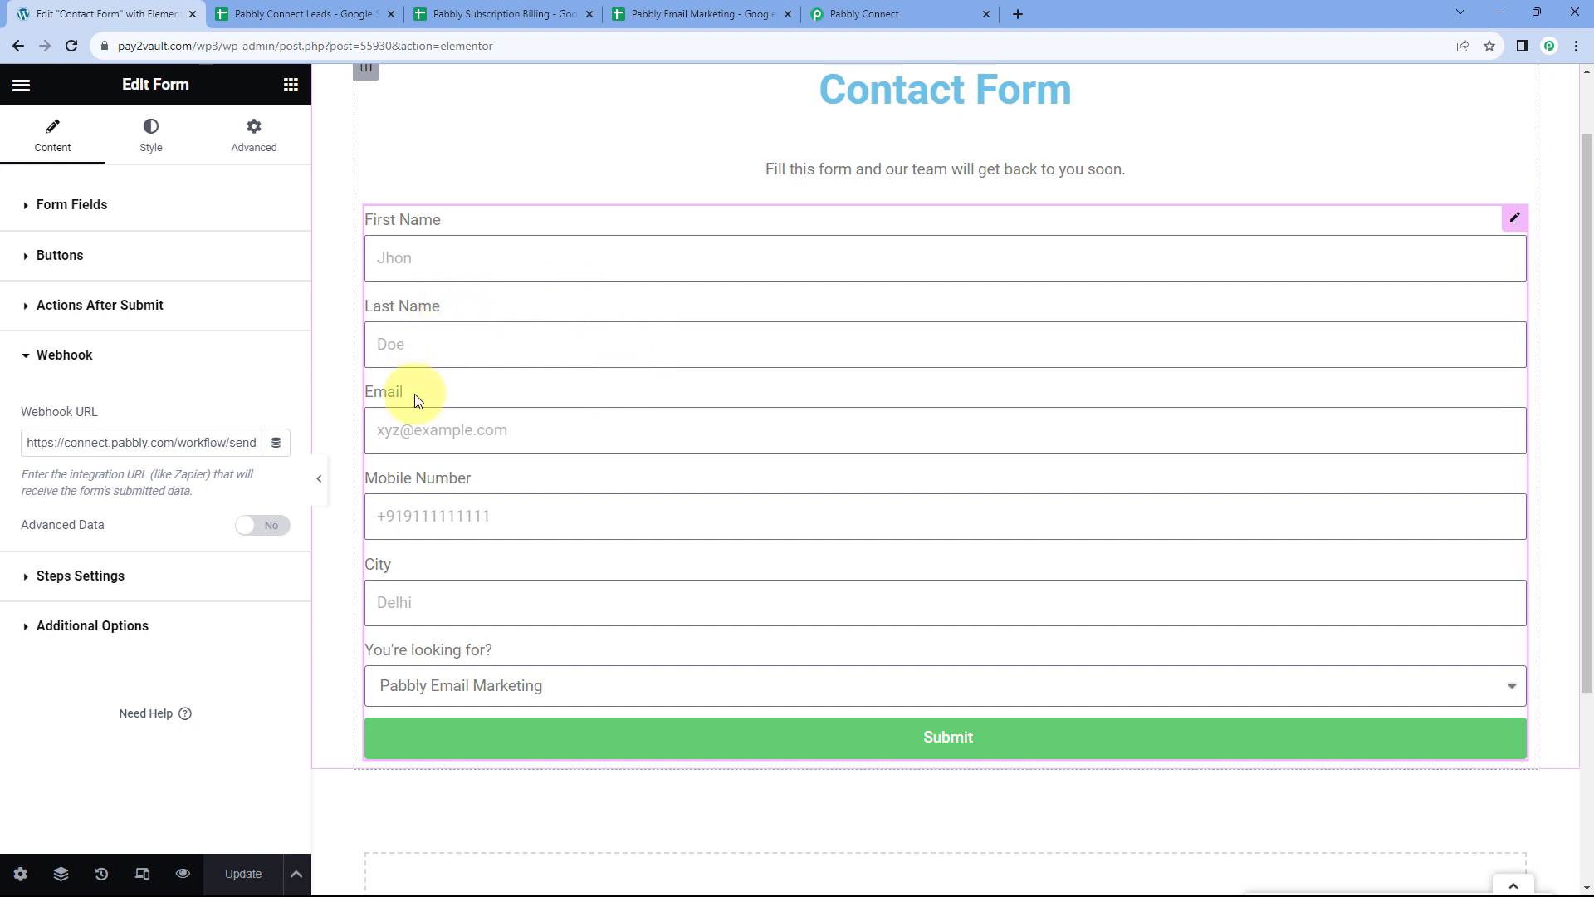
click(183, 877)
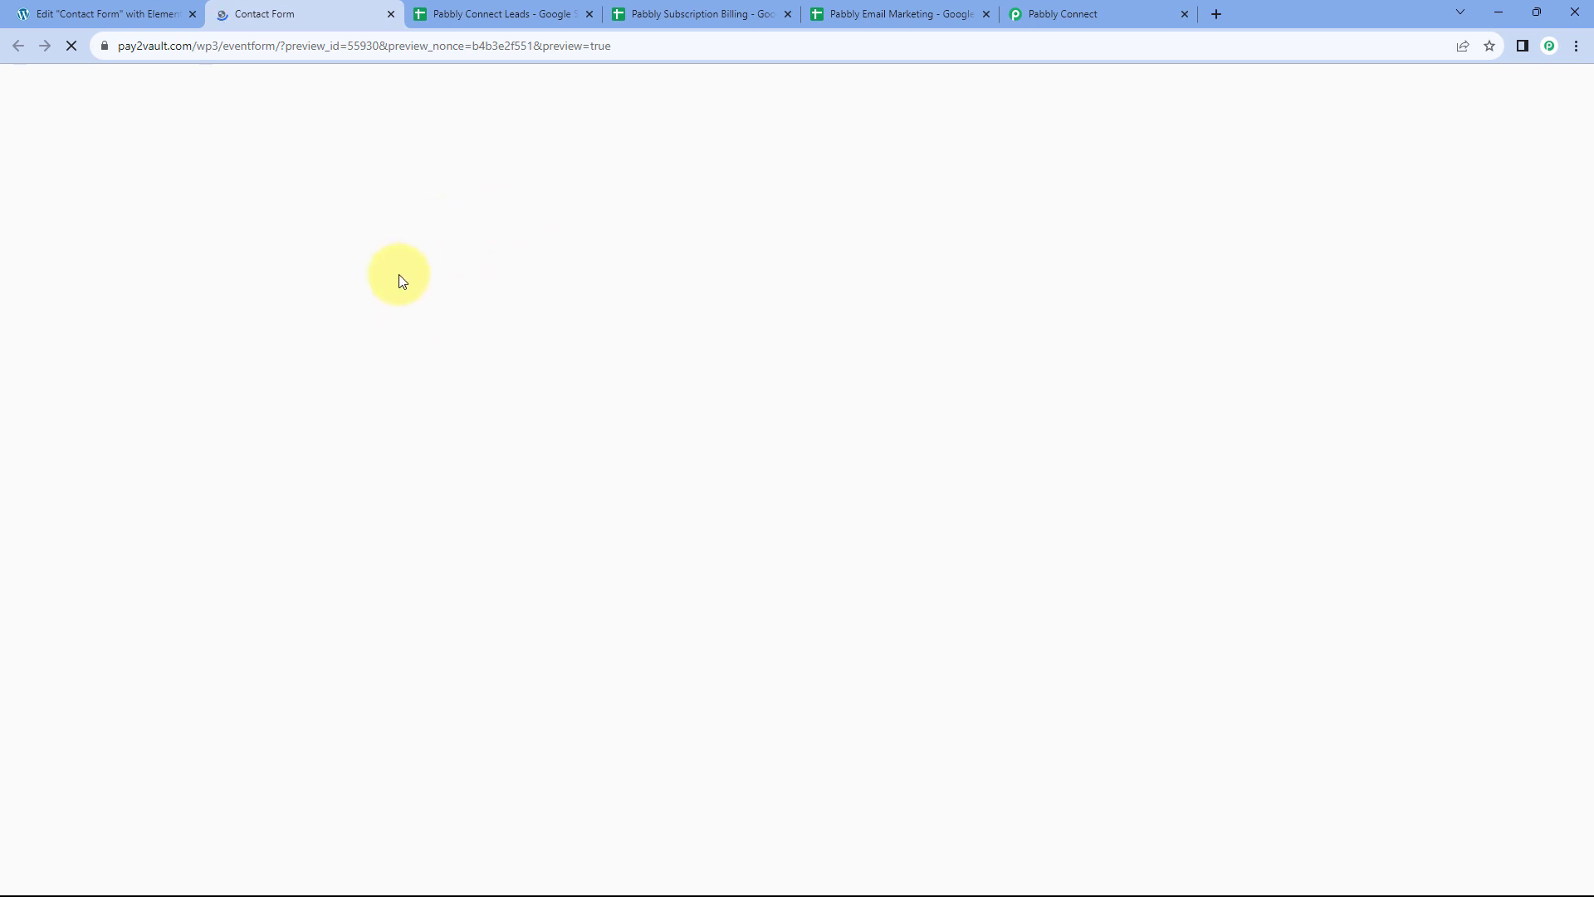
Fill the test first name, last name 'User', e-mail and mobile number fields
scroll(374, 290, down, 1)
click(426, 299)
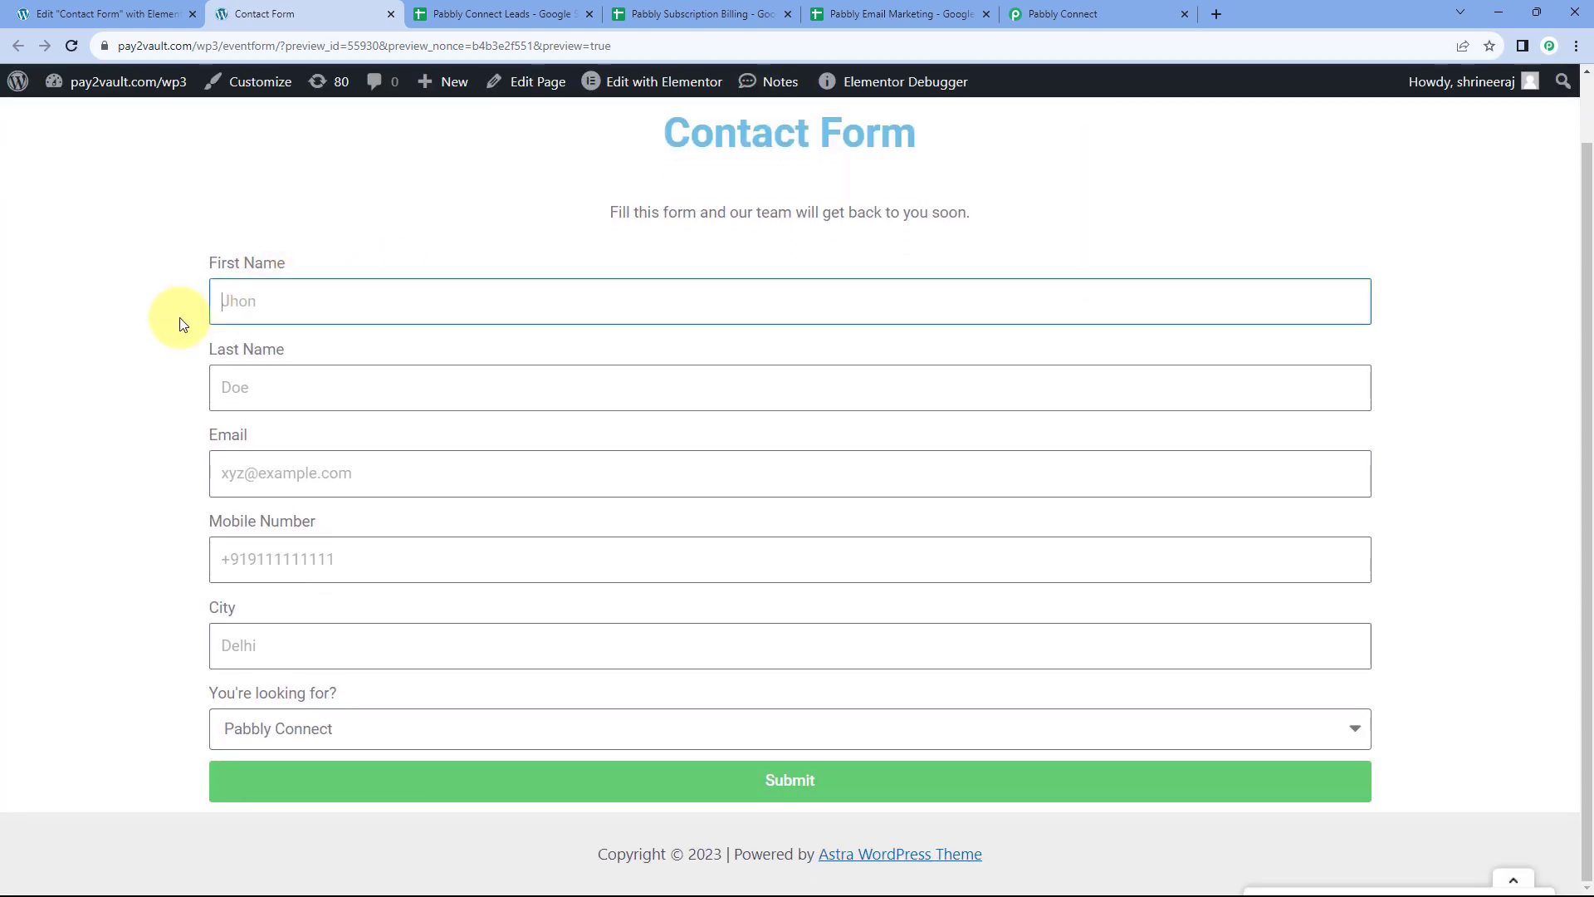
key(Tab)
text(Us)
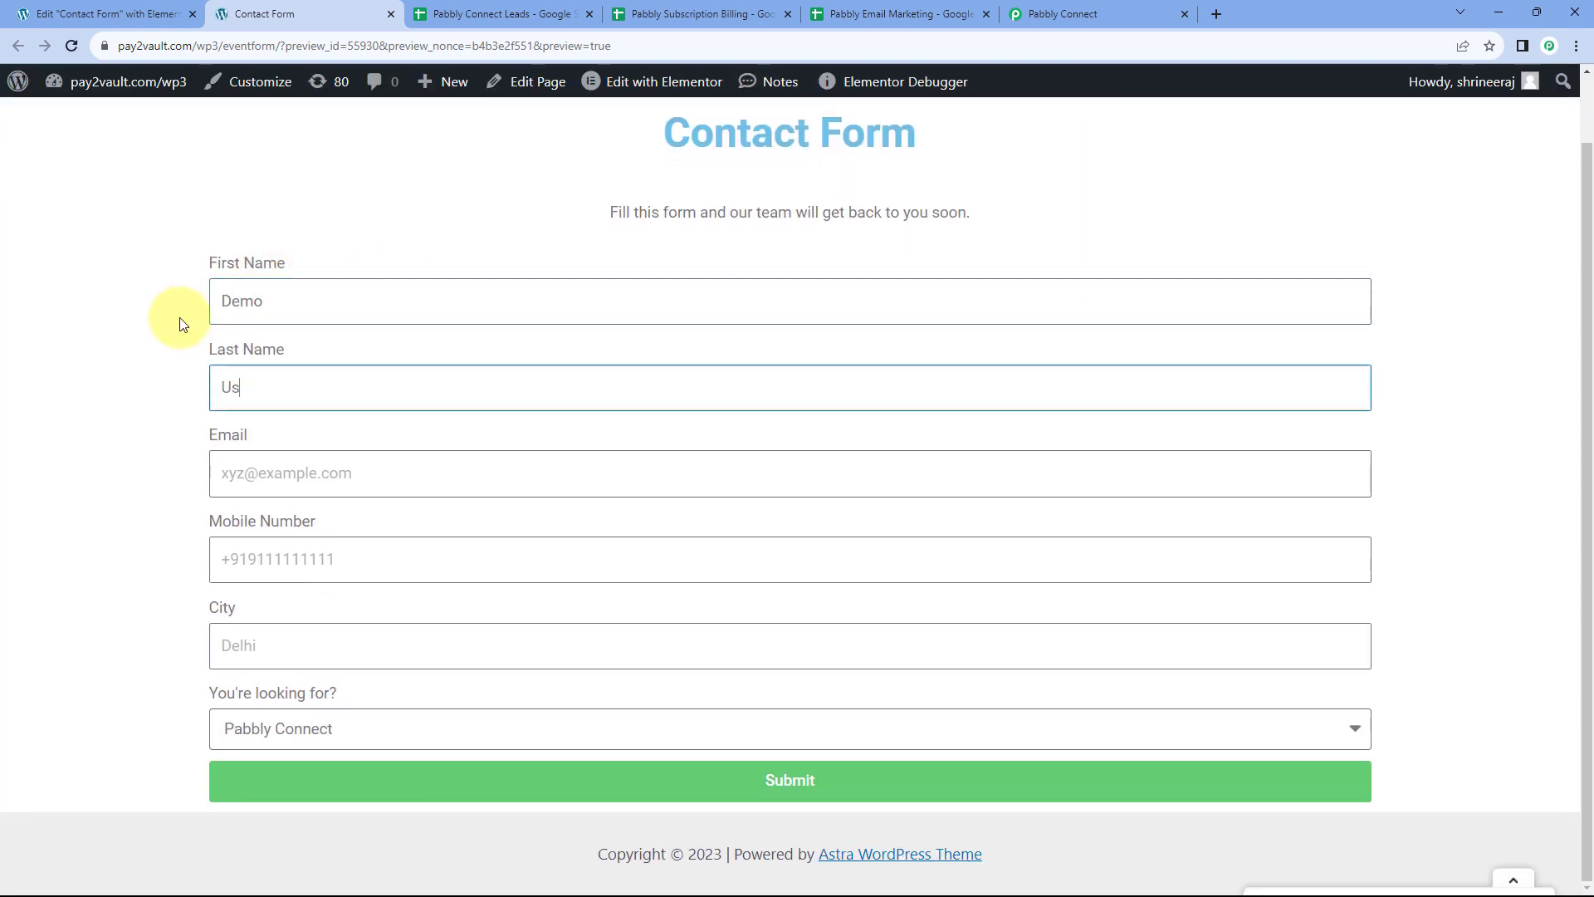
text(er)
key(Tab)
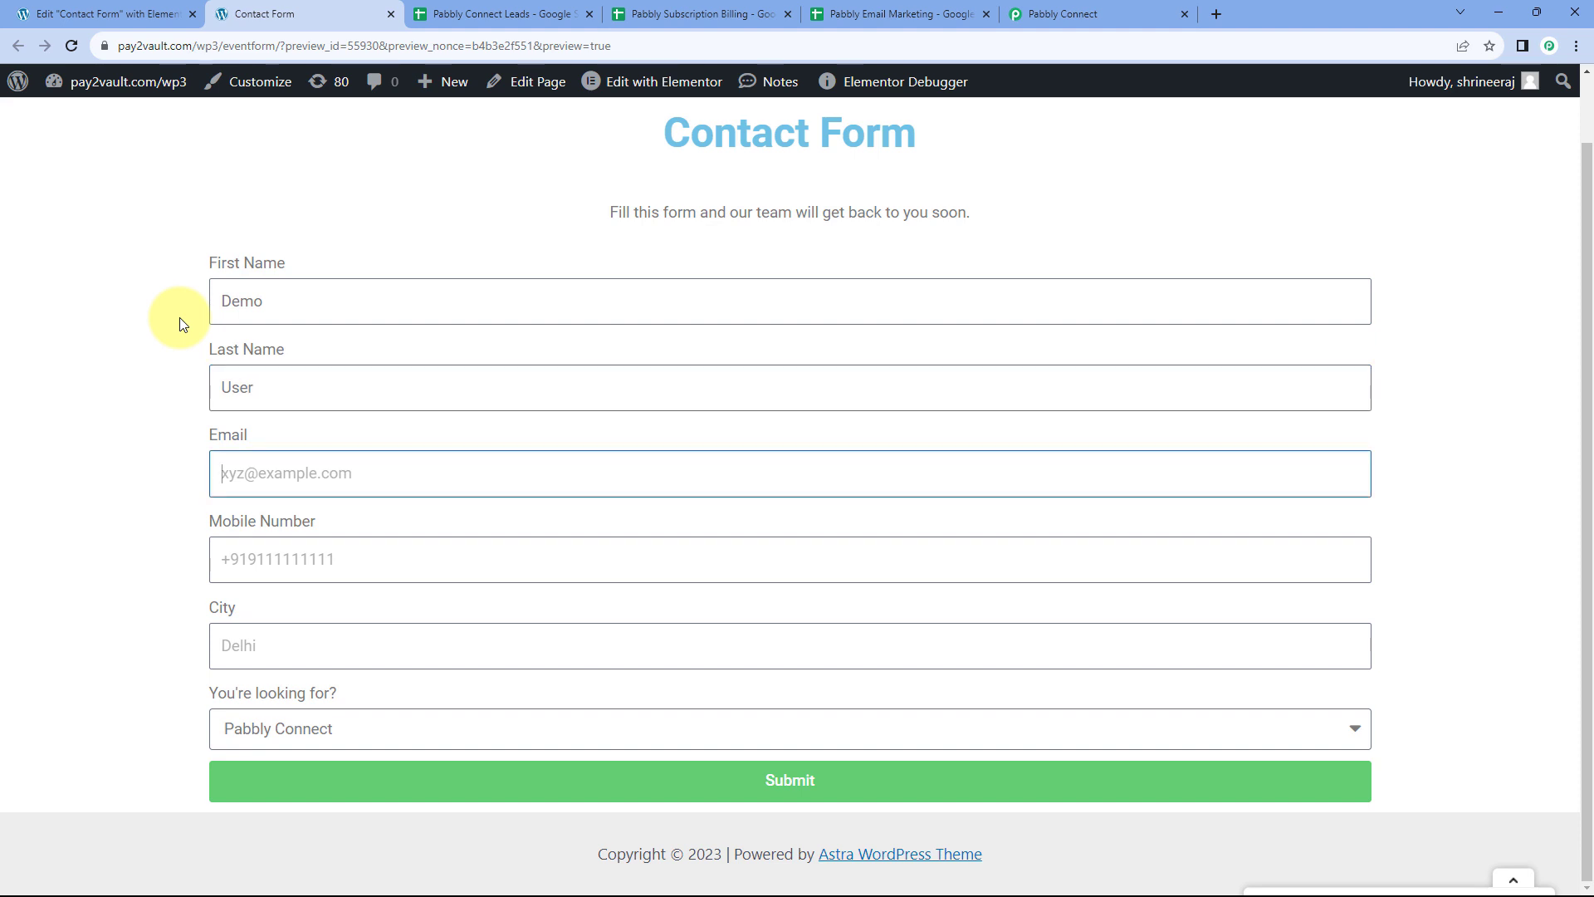
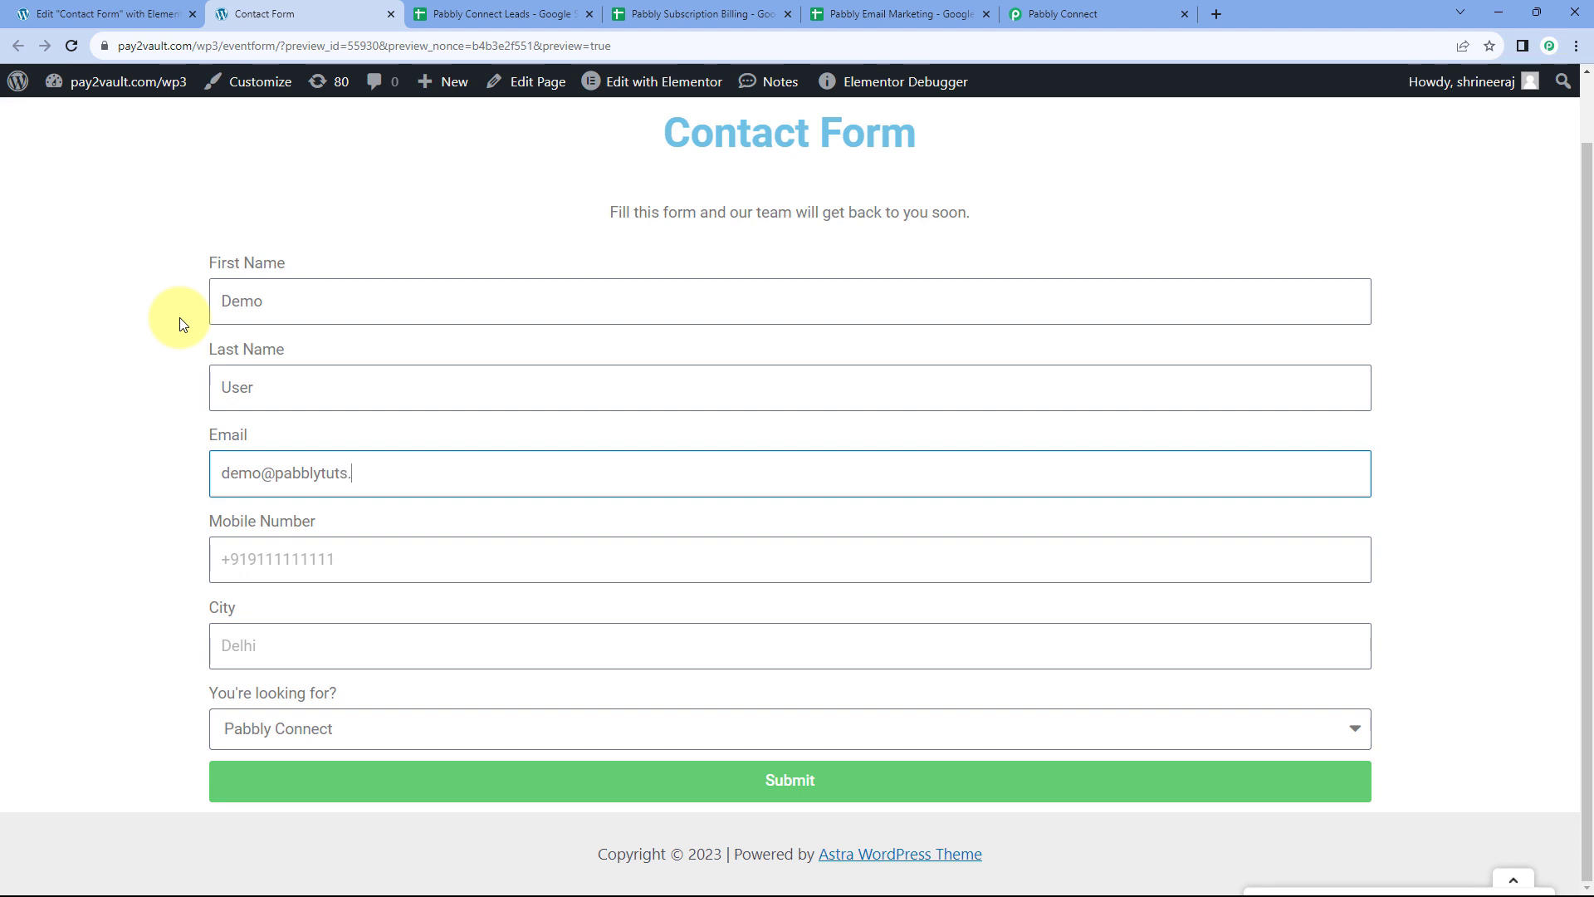
key(Tab)
text(+)
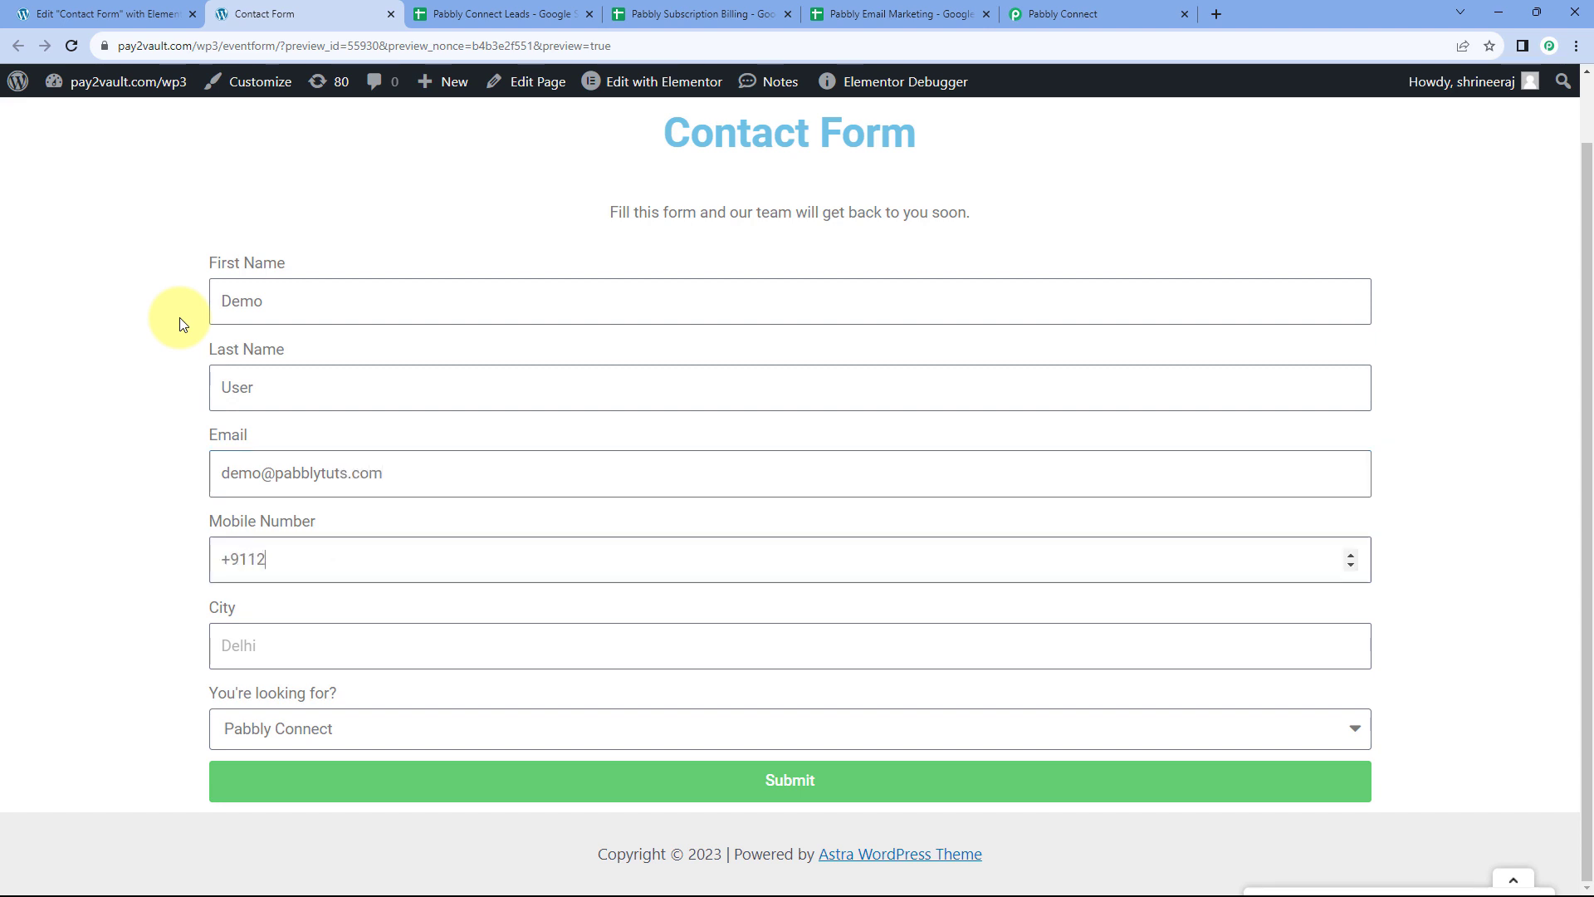
text(911234567890)
Enter city Delhi, choose Pabbly Connect for You're looking for?, and submit the form
click(225, 652)
text(Dem)
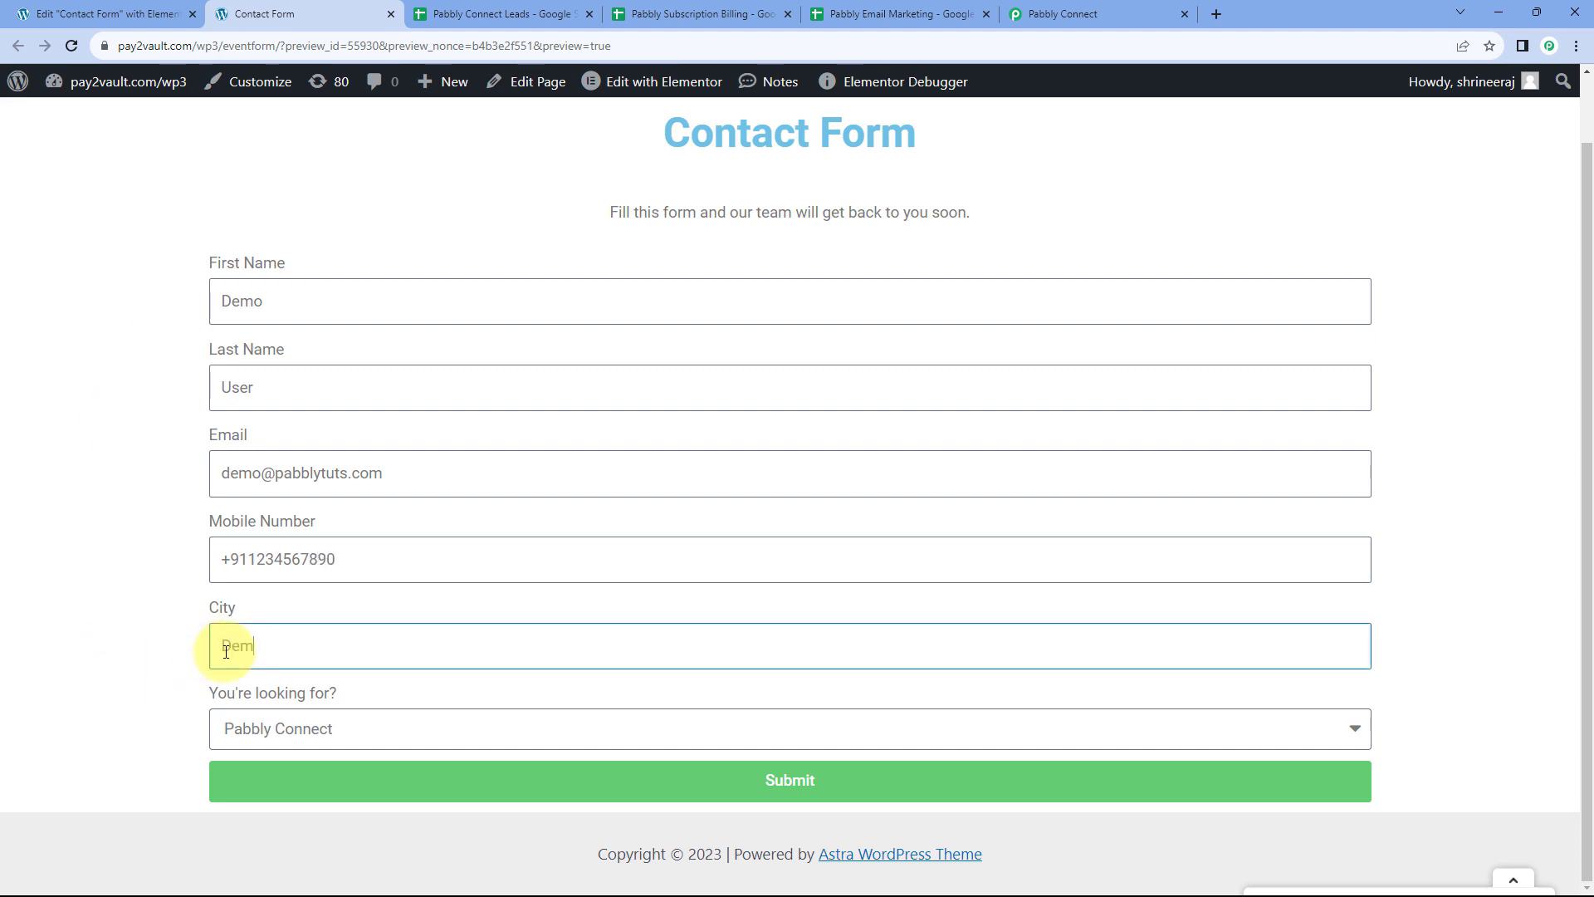
text(lhi)
double_click(225, 652)
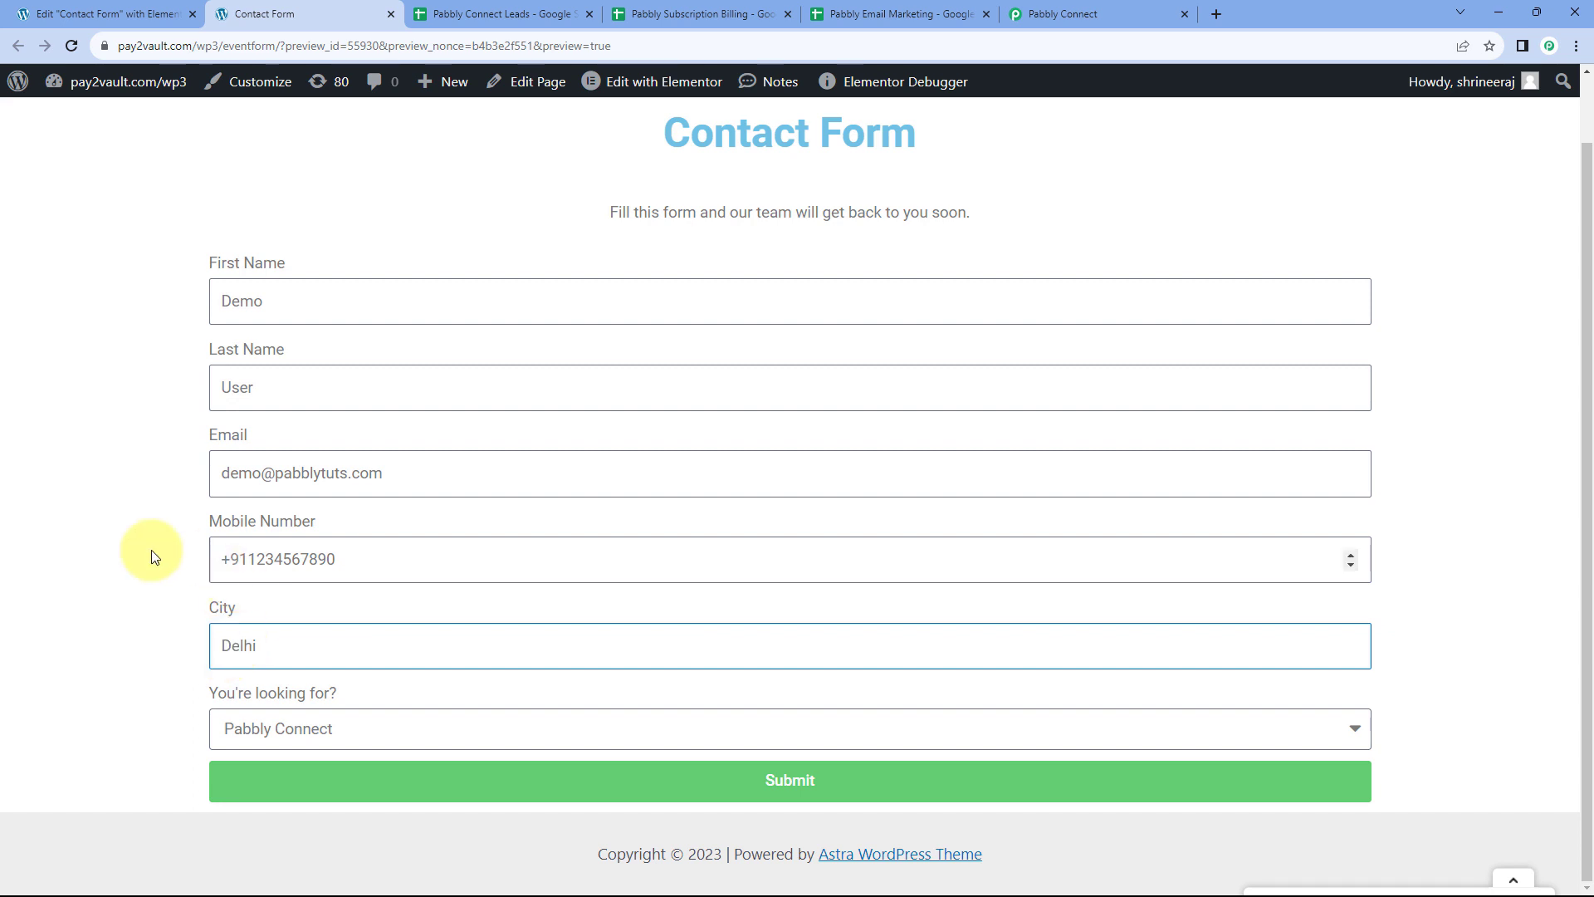
click(370, 729)
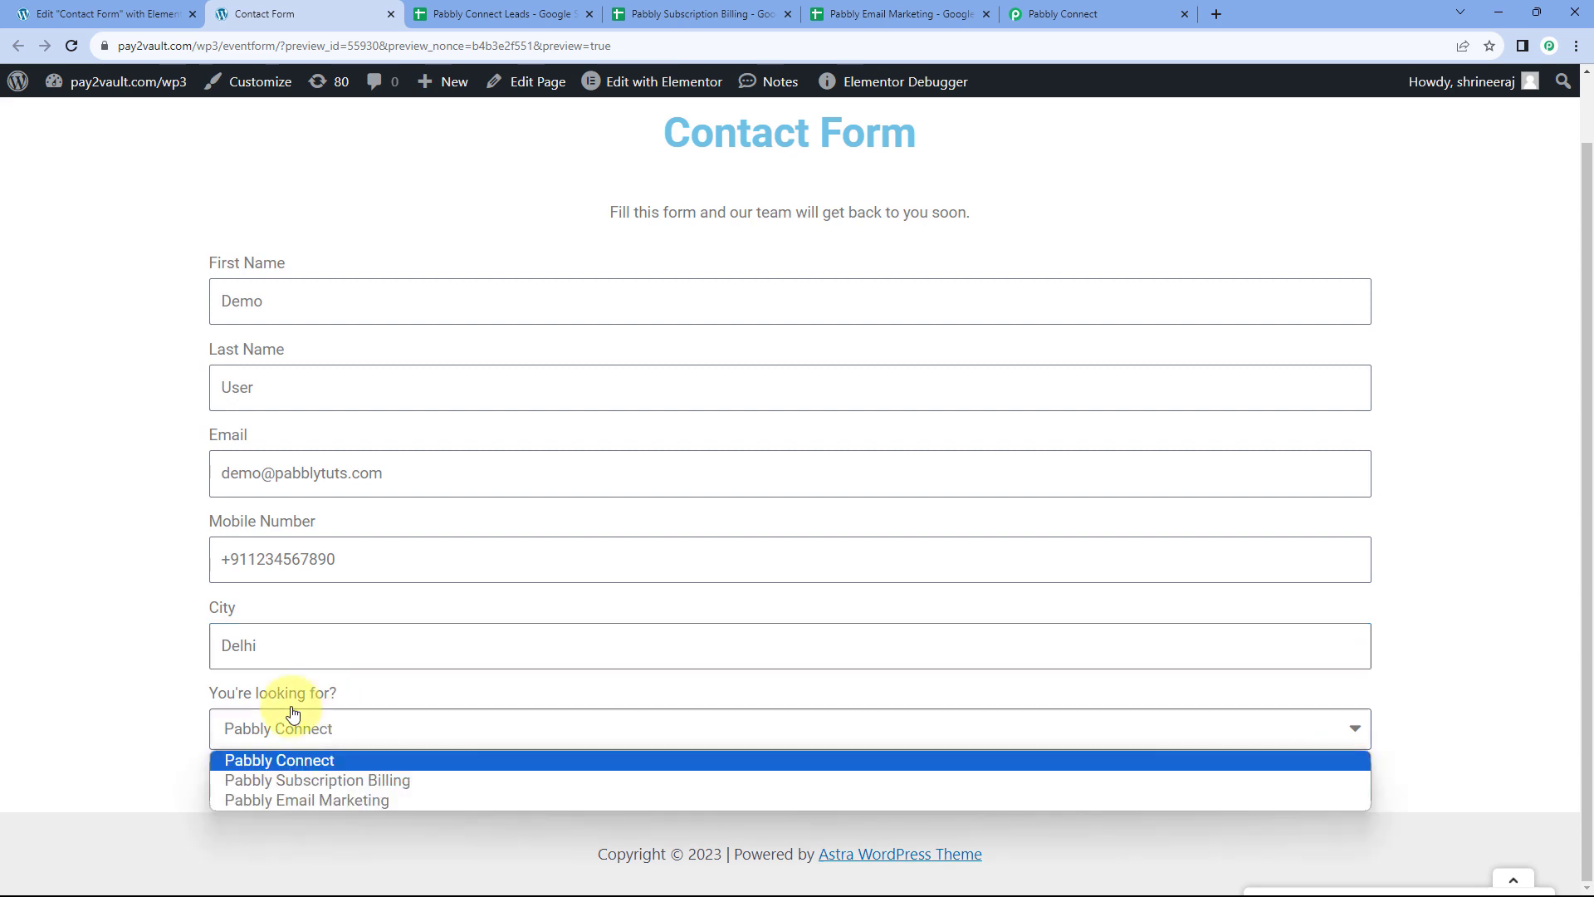
click(357, 759)
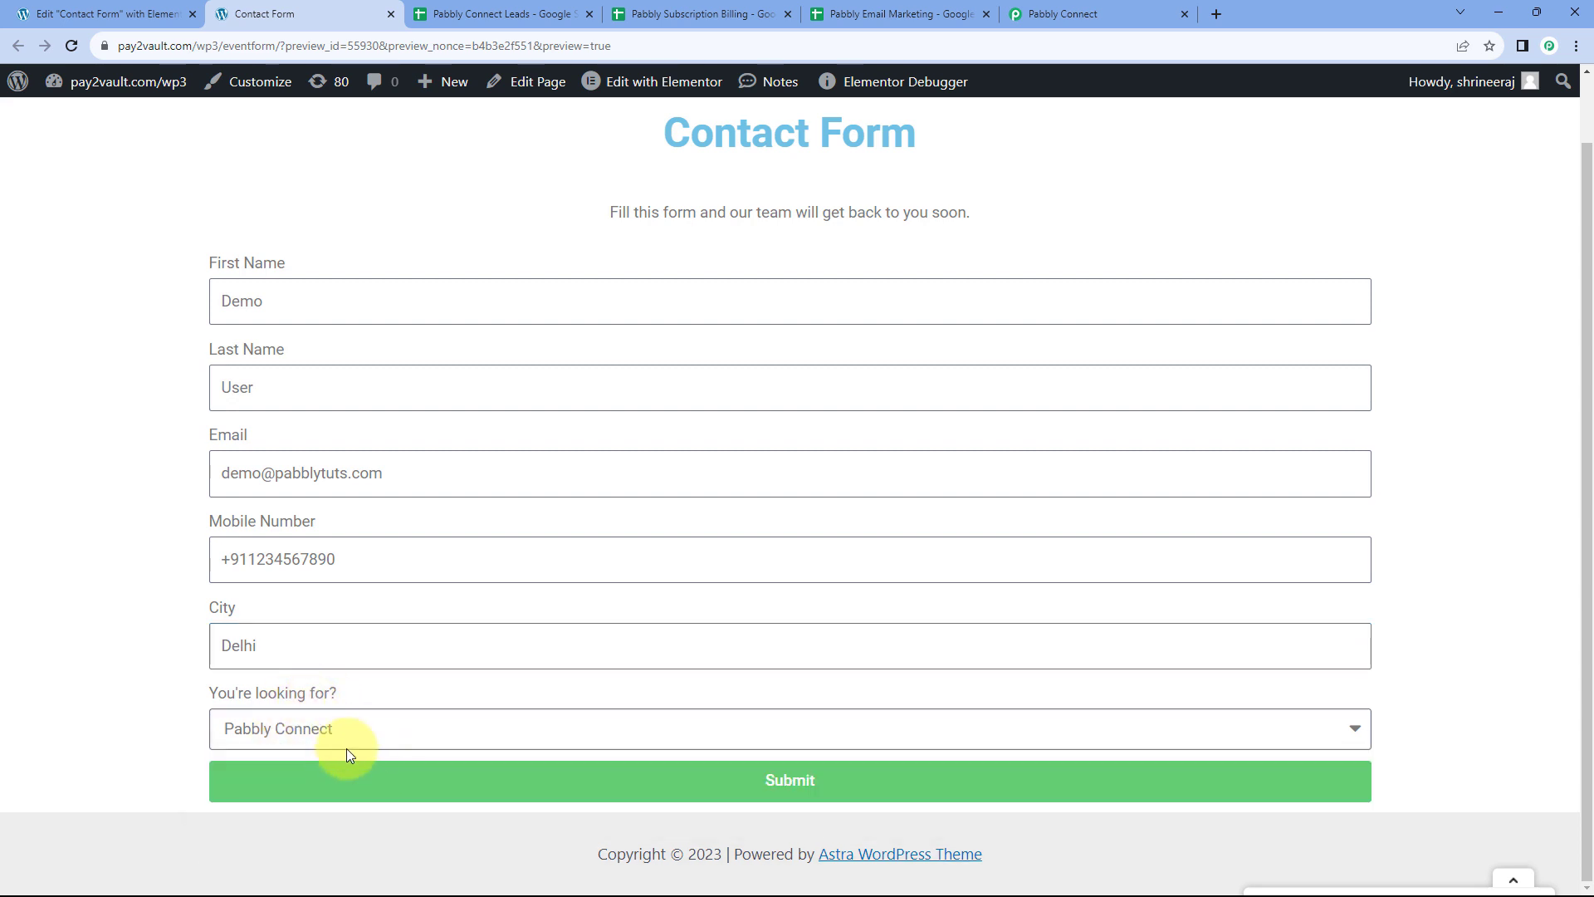
click(562, 794)
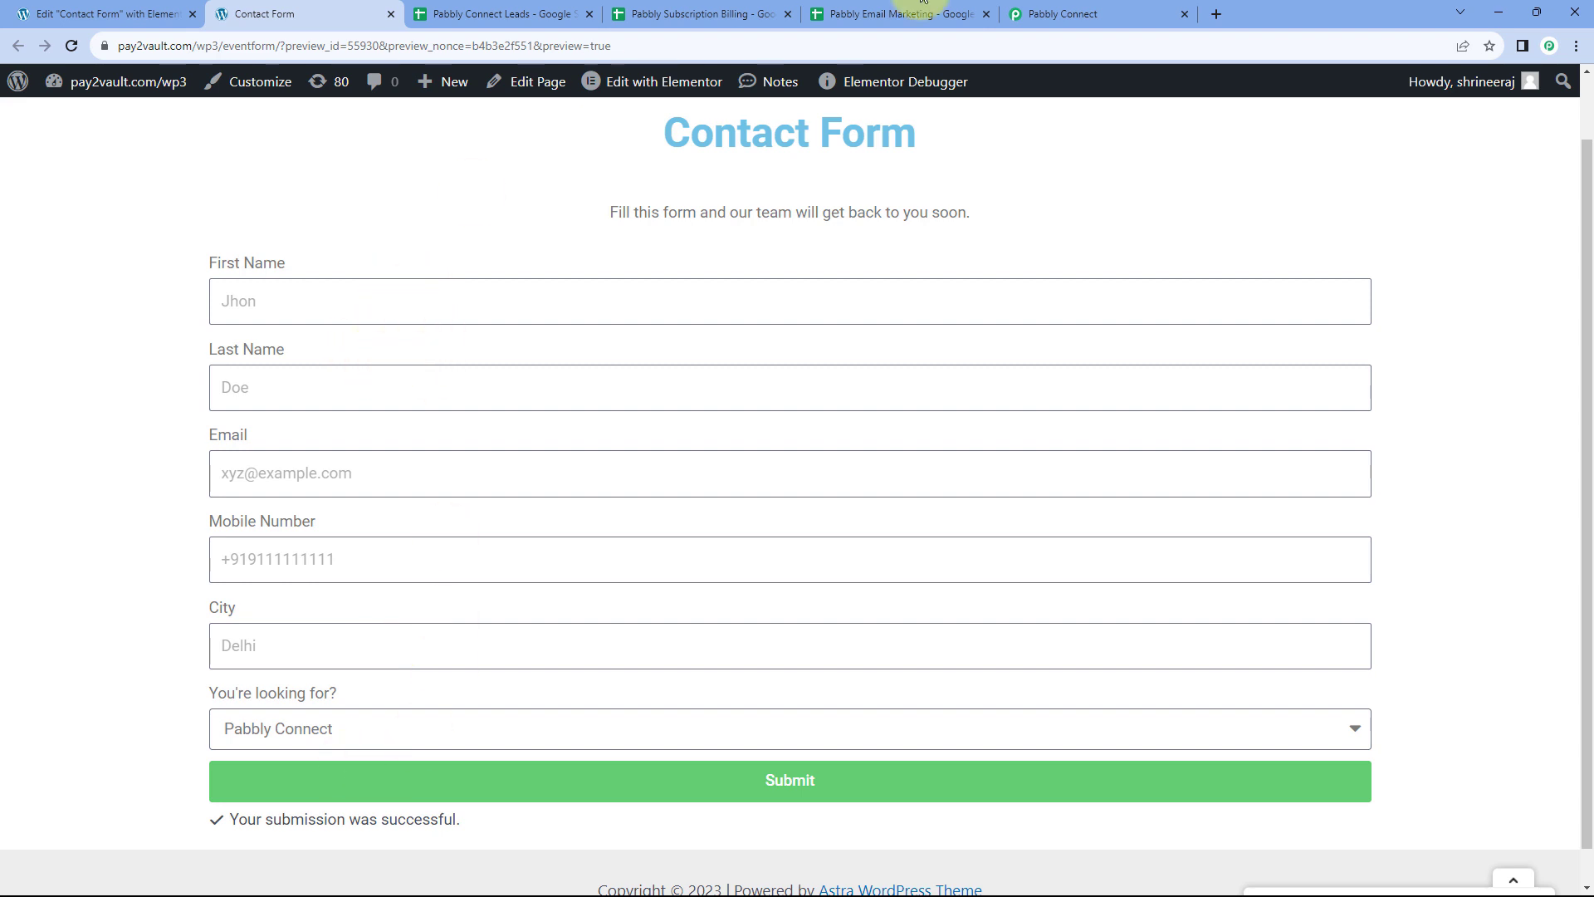
Capture the webhook response and check You're Looking For? came through as Pabbly Connect
click(1088, 10)
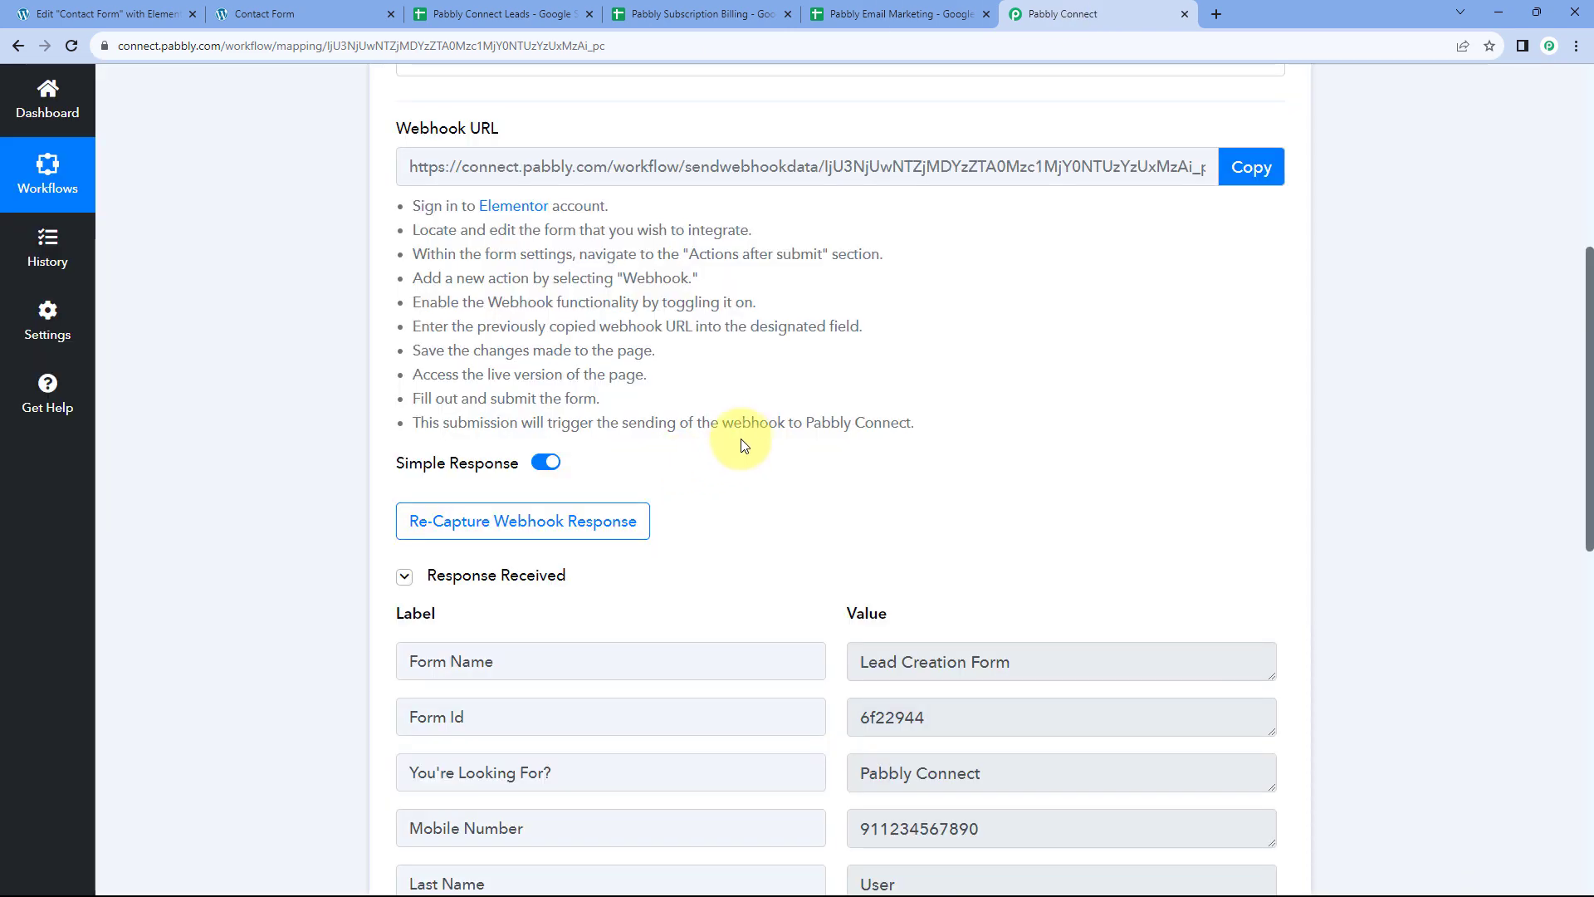
scroll(744, 444, down, 5)
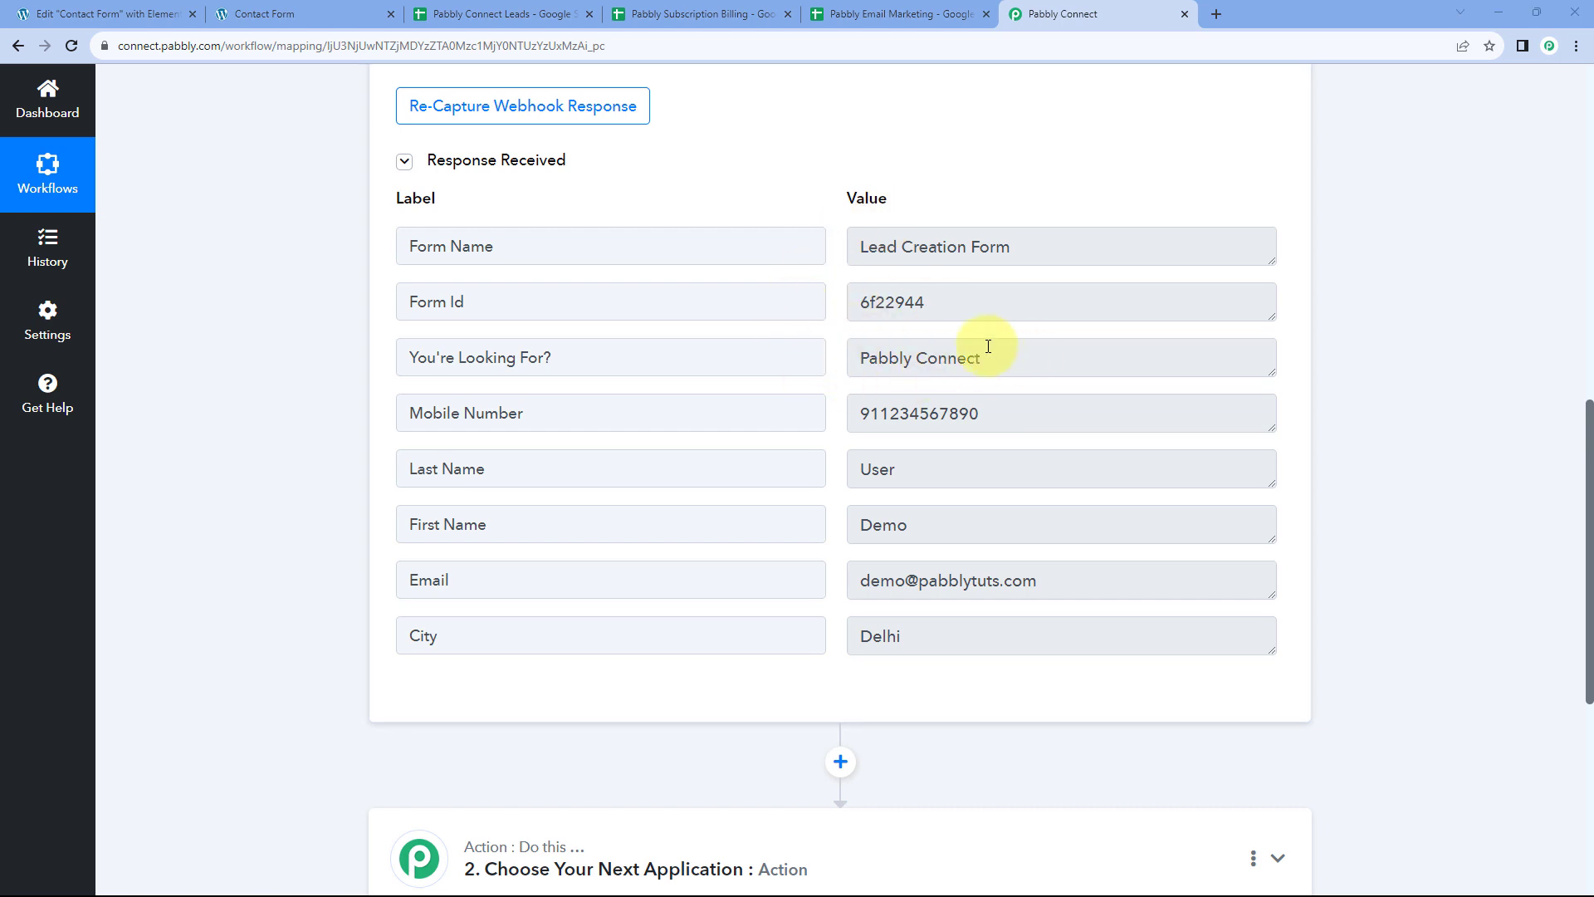
drag(992, 359, 854, 357)
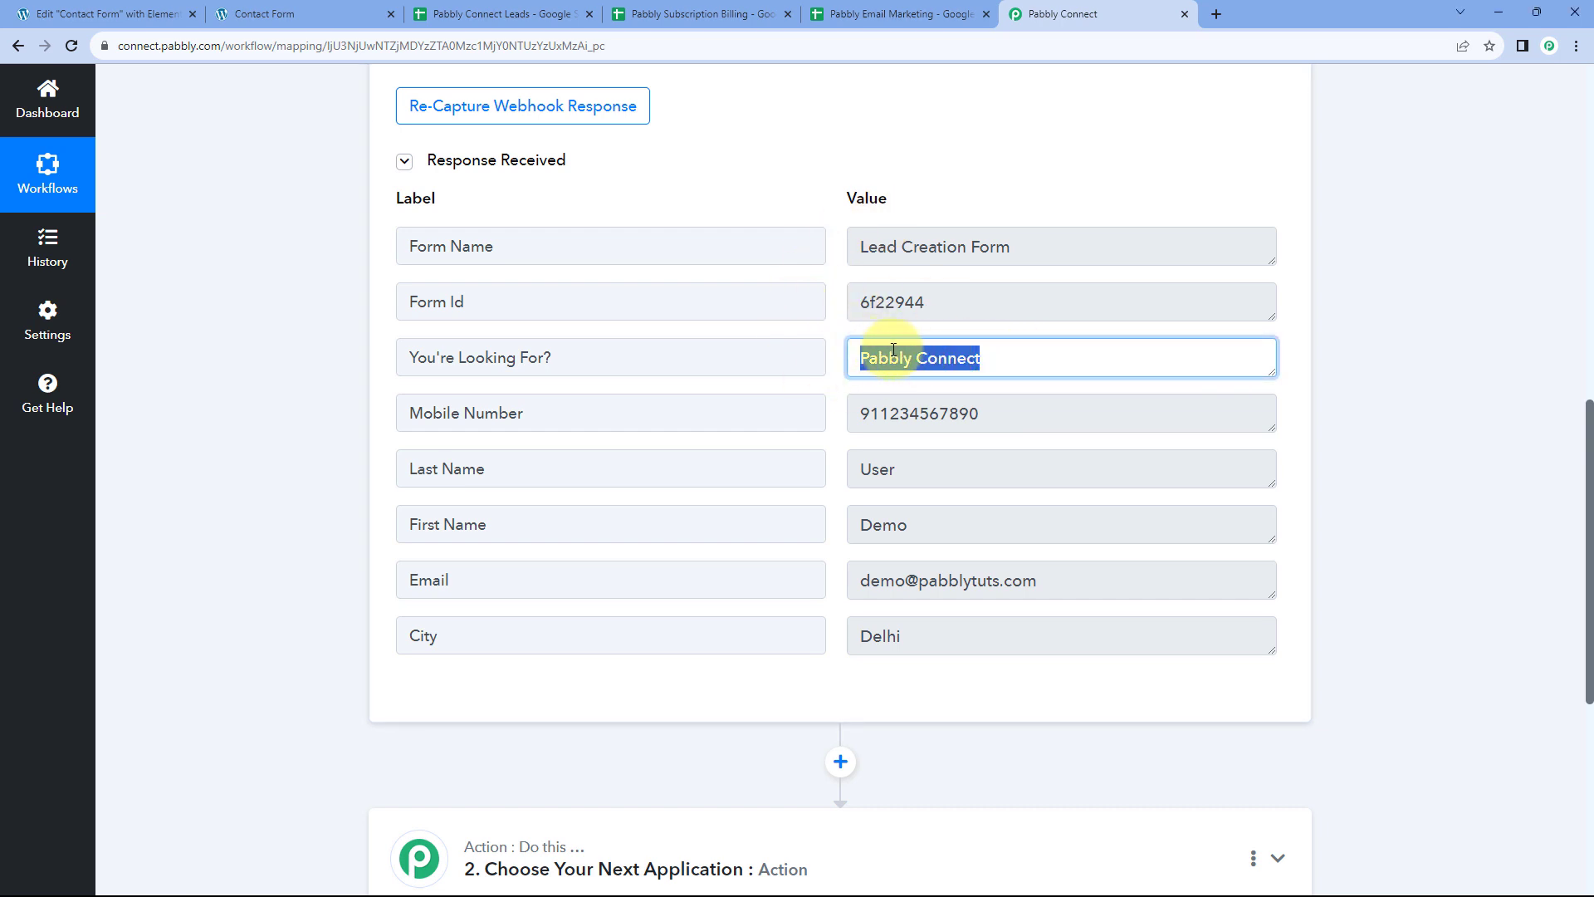
click(253, 14)
click(1048, 14)
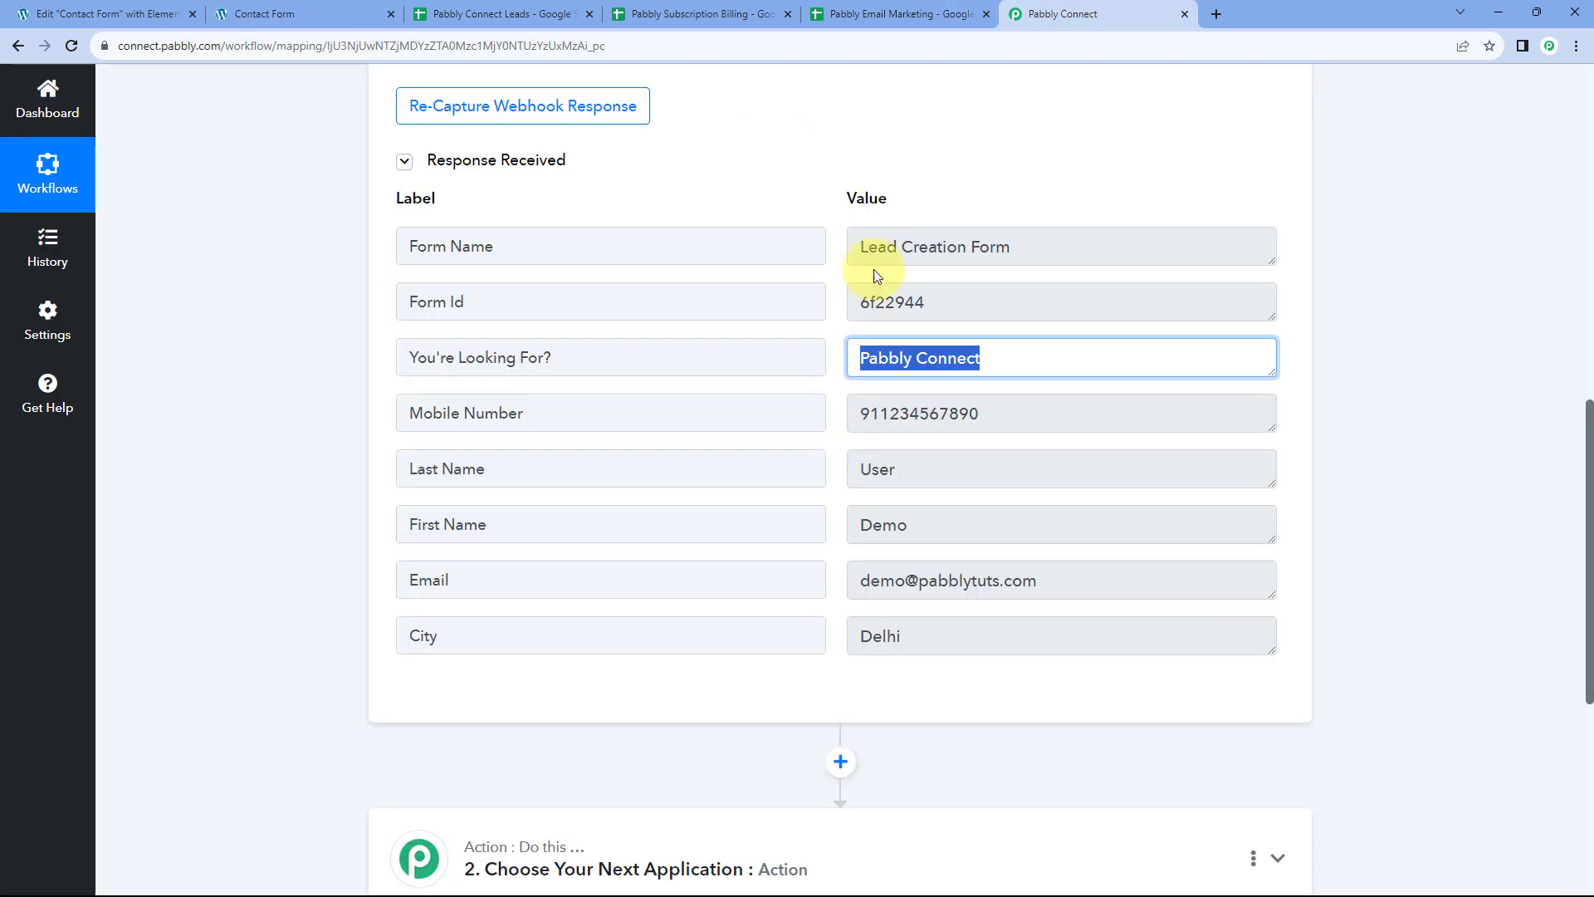
Review the received mobile number, first and last name, e-mail and city Delhi
drag(1004, 411, 840, 415)
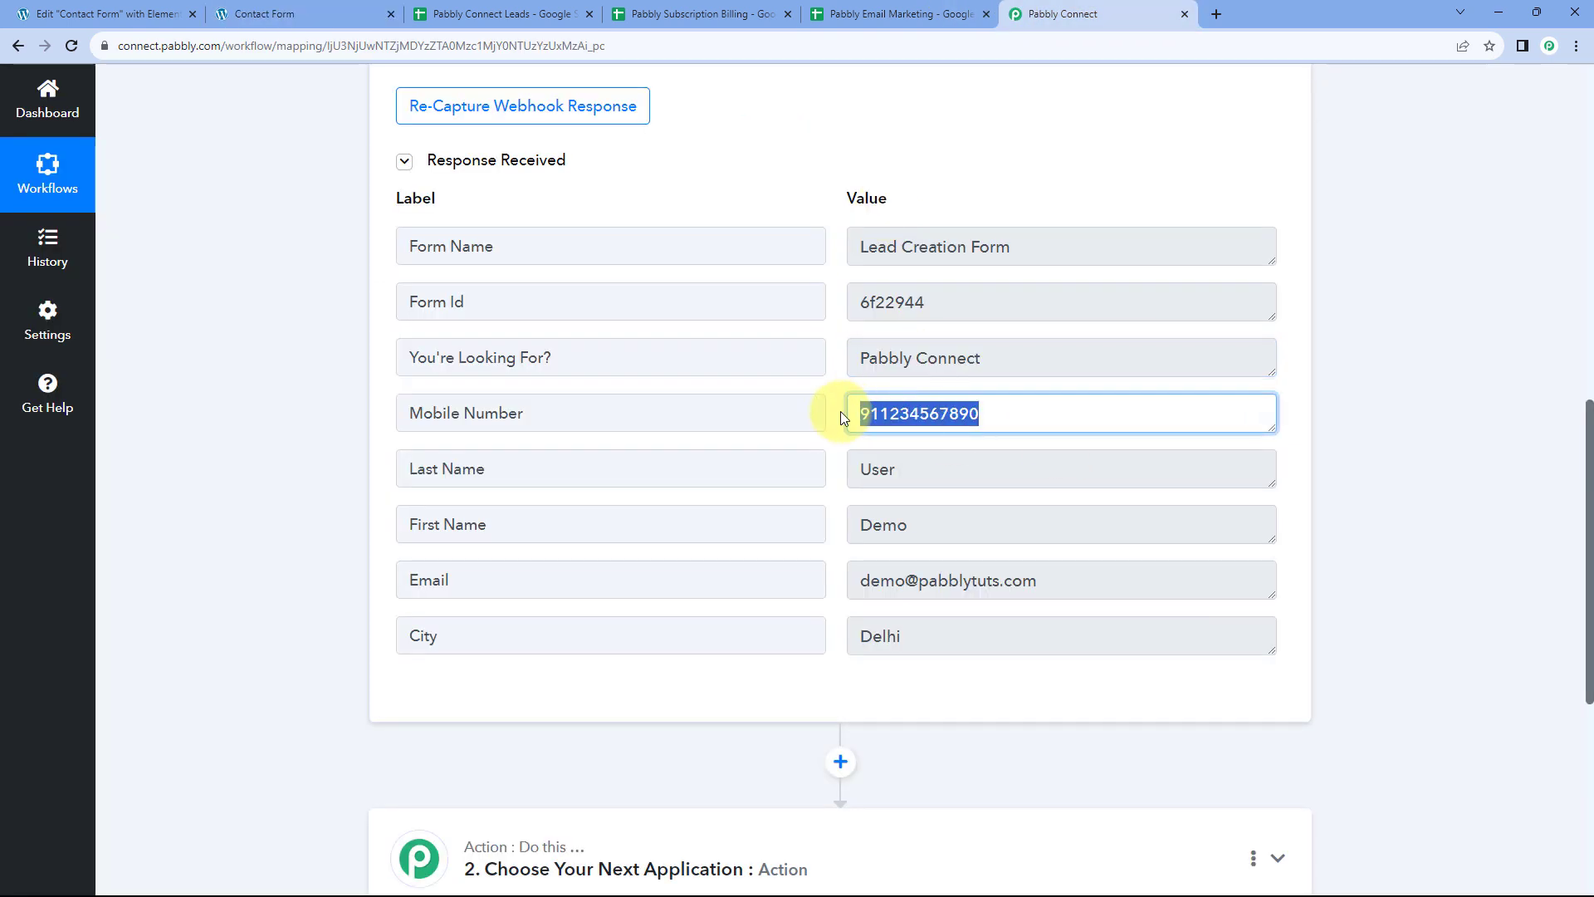
drag(917, 525, 825, 523)
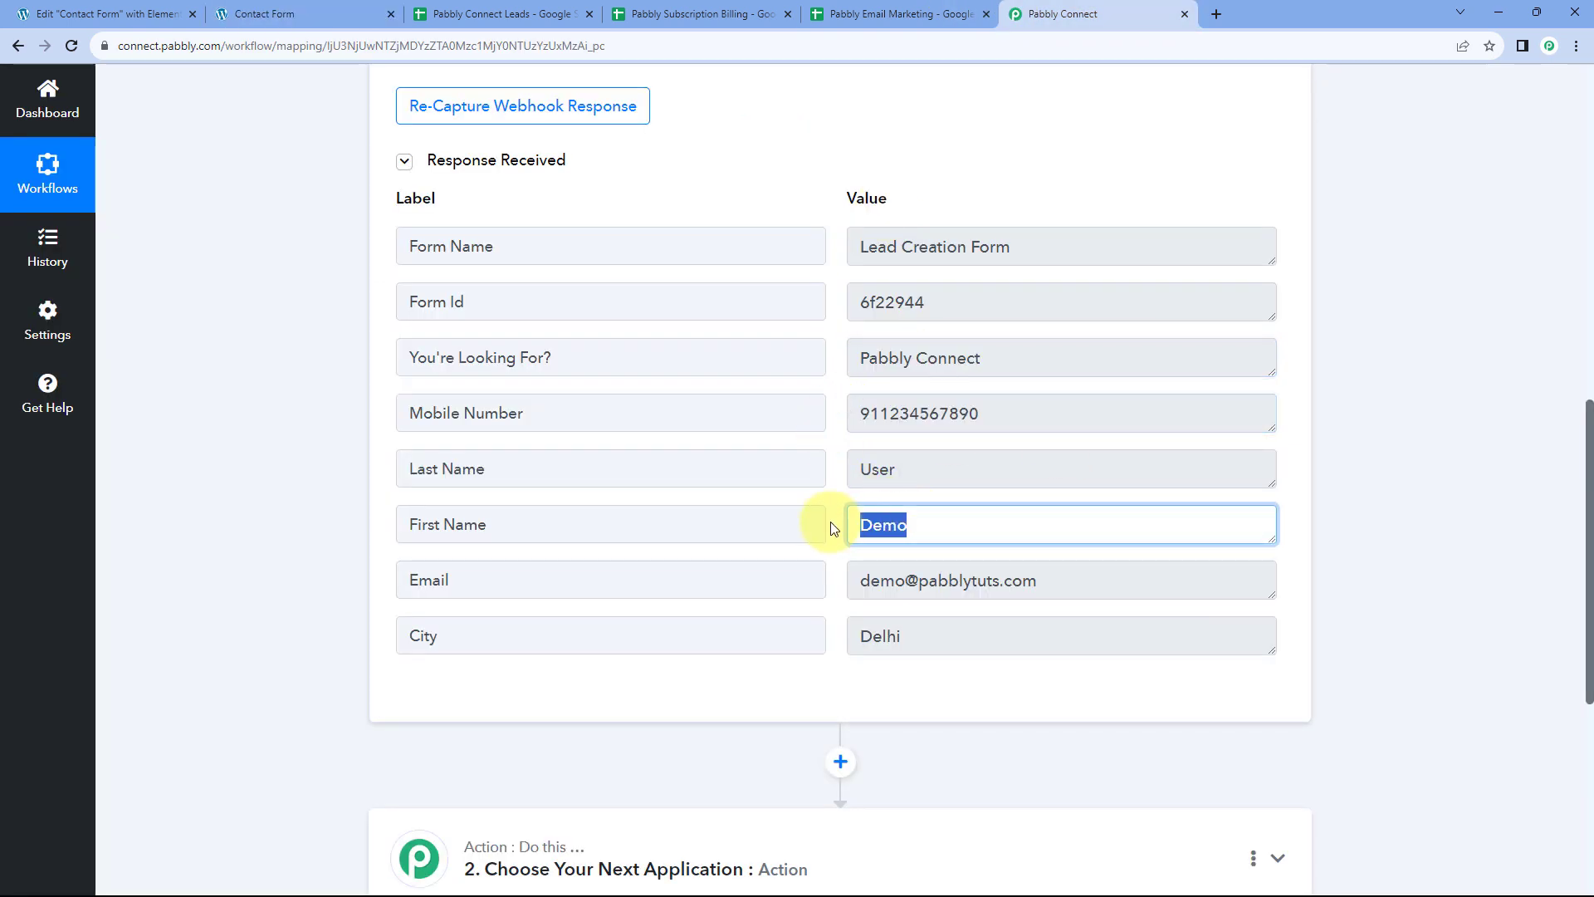
drag(915, 474, 851, 471)
drag(1025, 581, 851, 581)
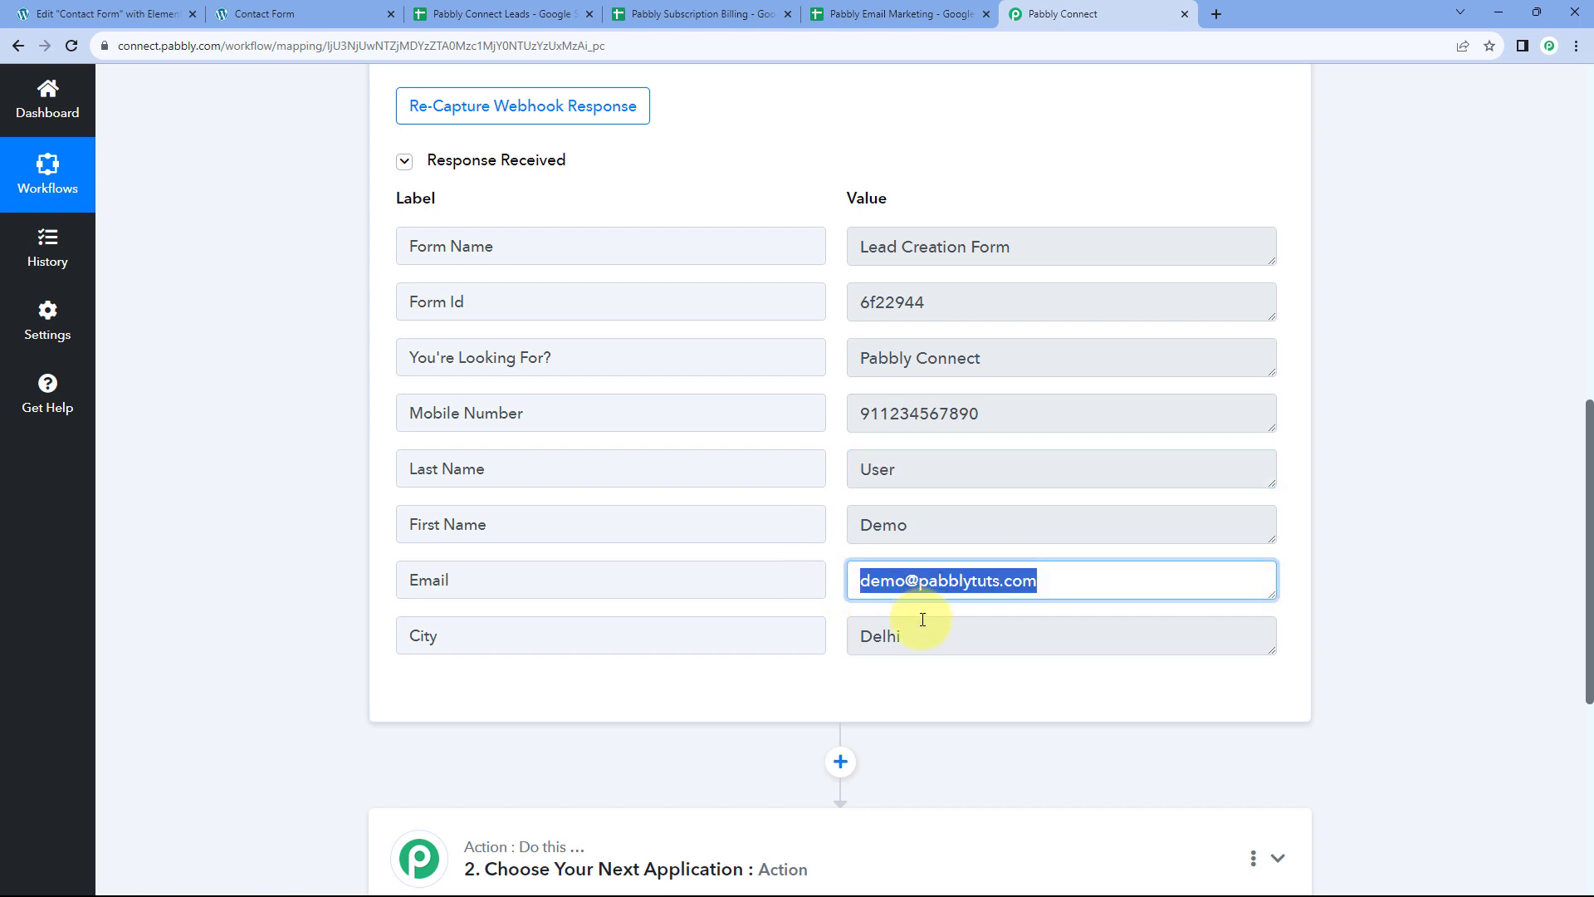
click(912, 639)
click(835, 482)
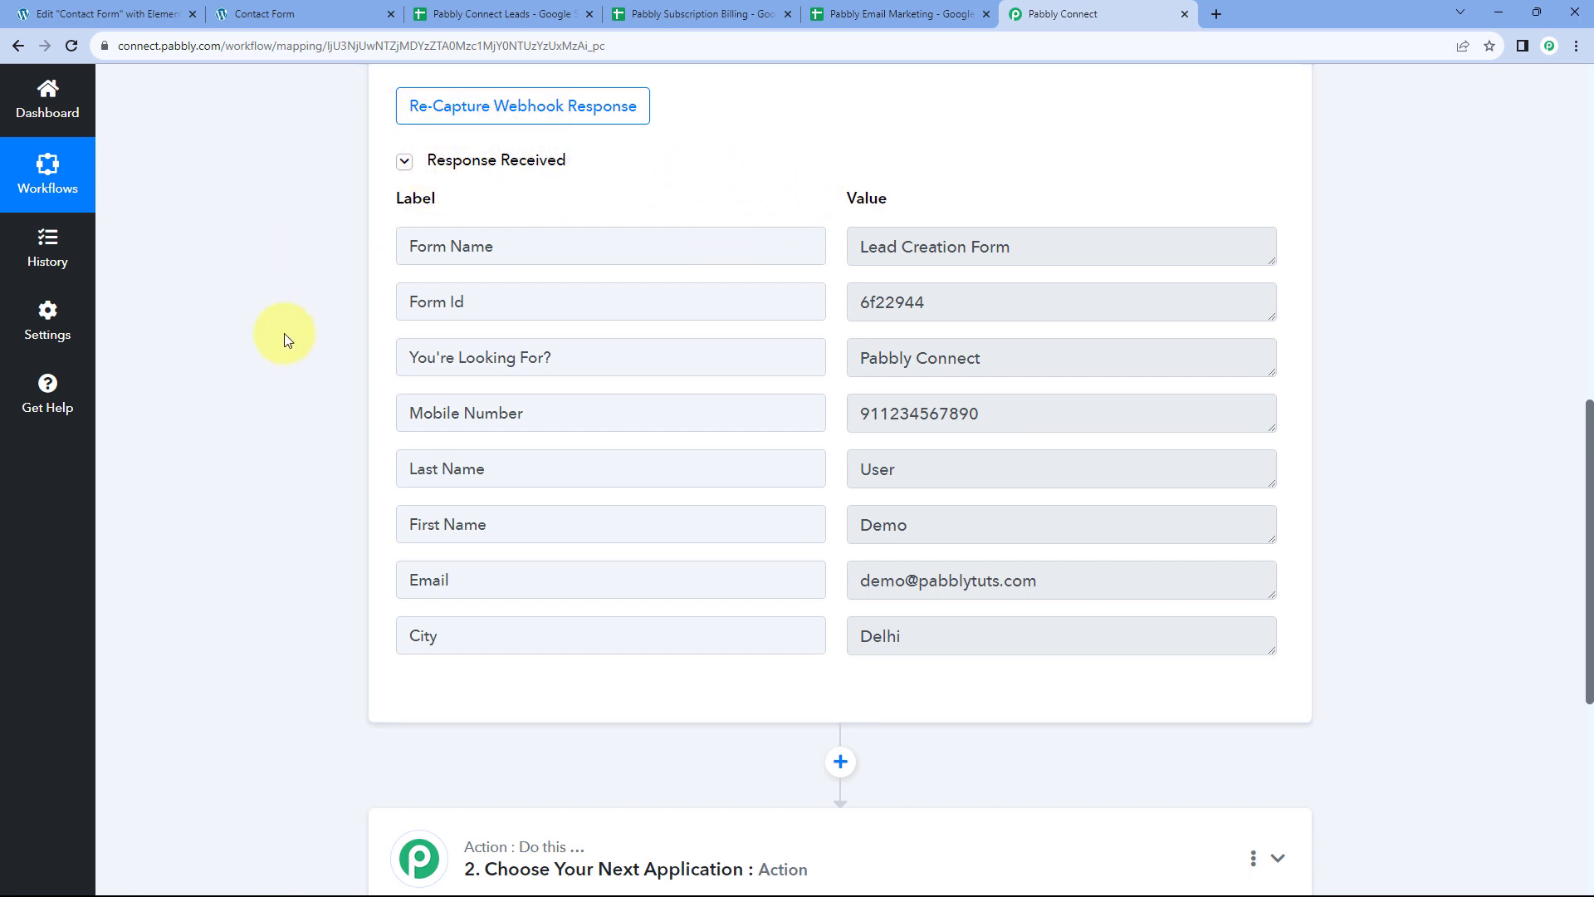
scroll(324, 380, down, 1)
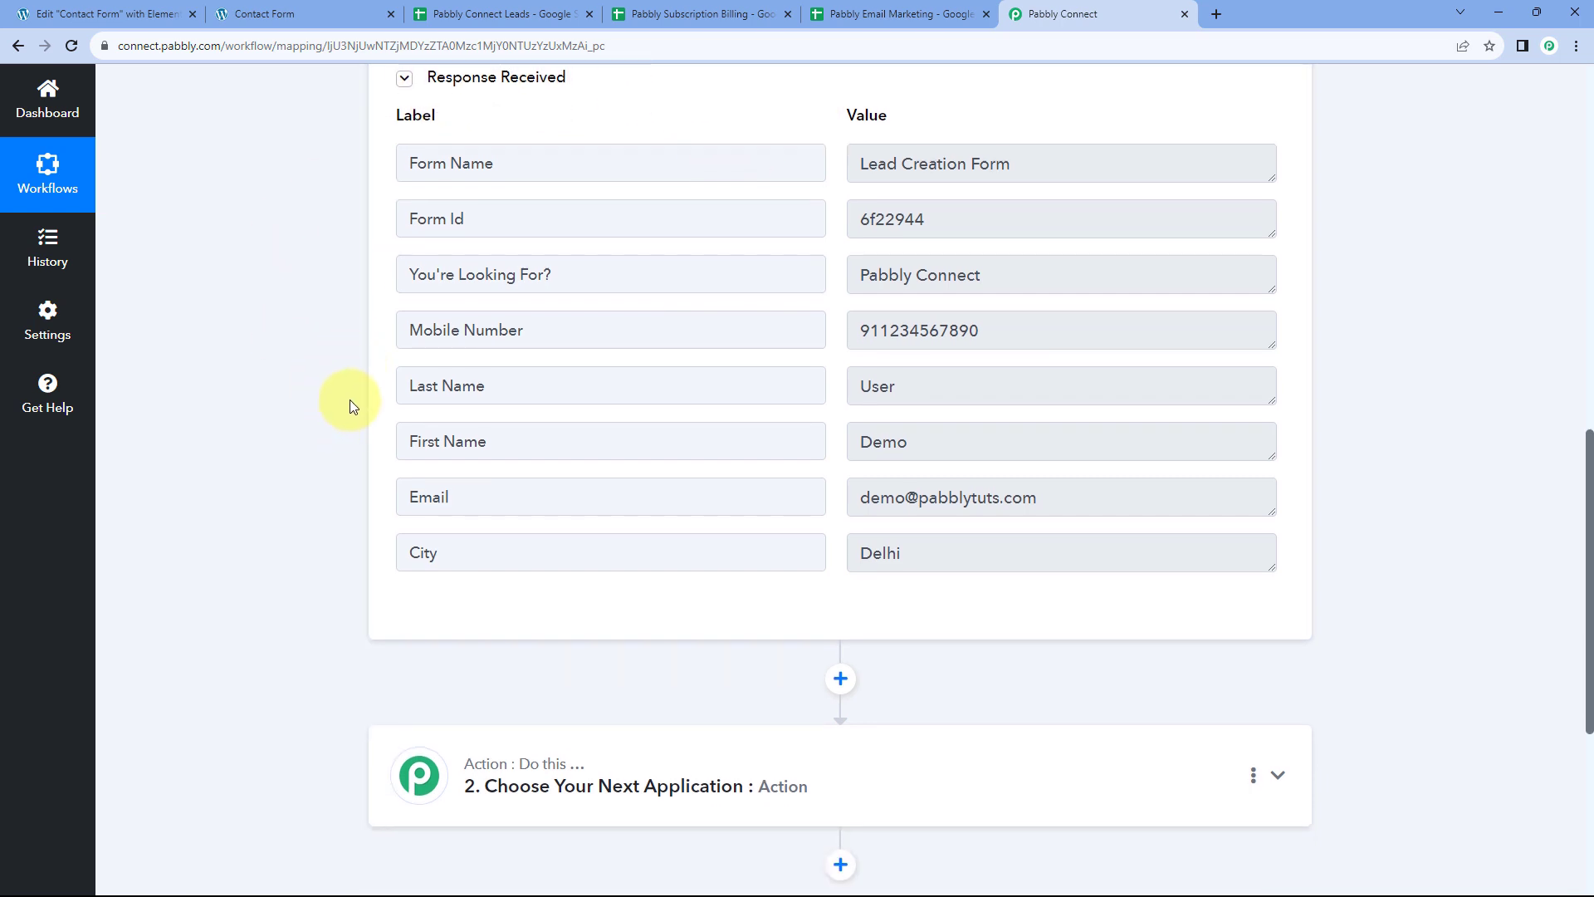
scroll(352, 406, down, 1)
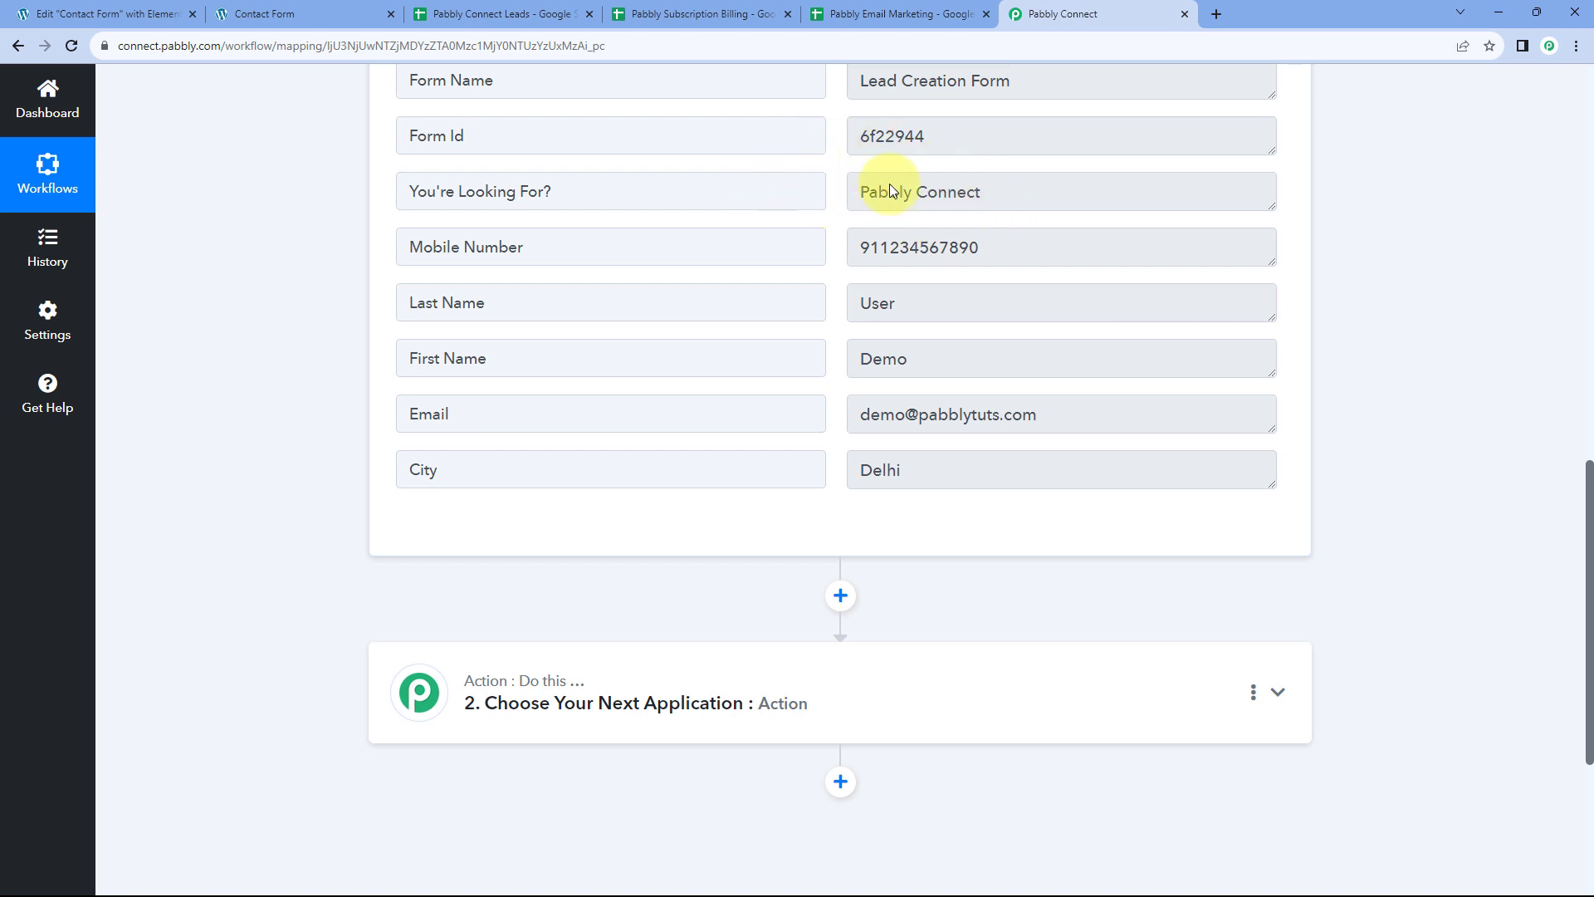
Cross-check the Leads sheet headers and submitted form, then return to the captured response
click(519, 14)
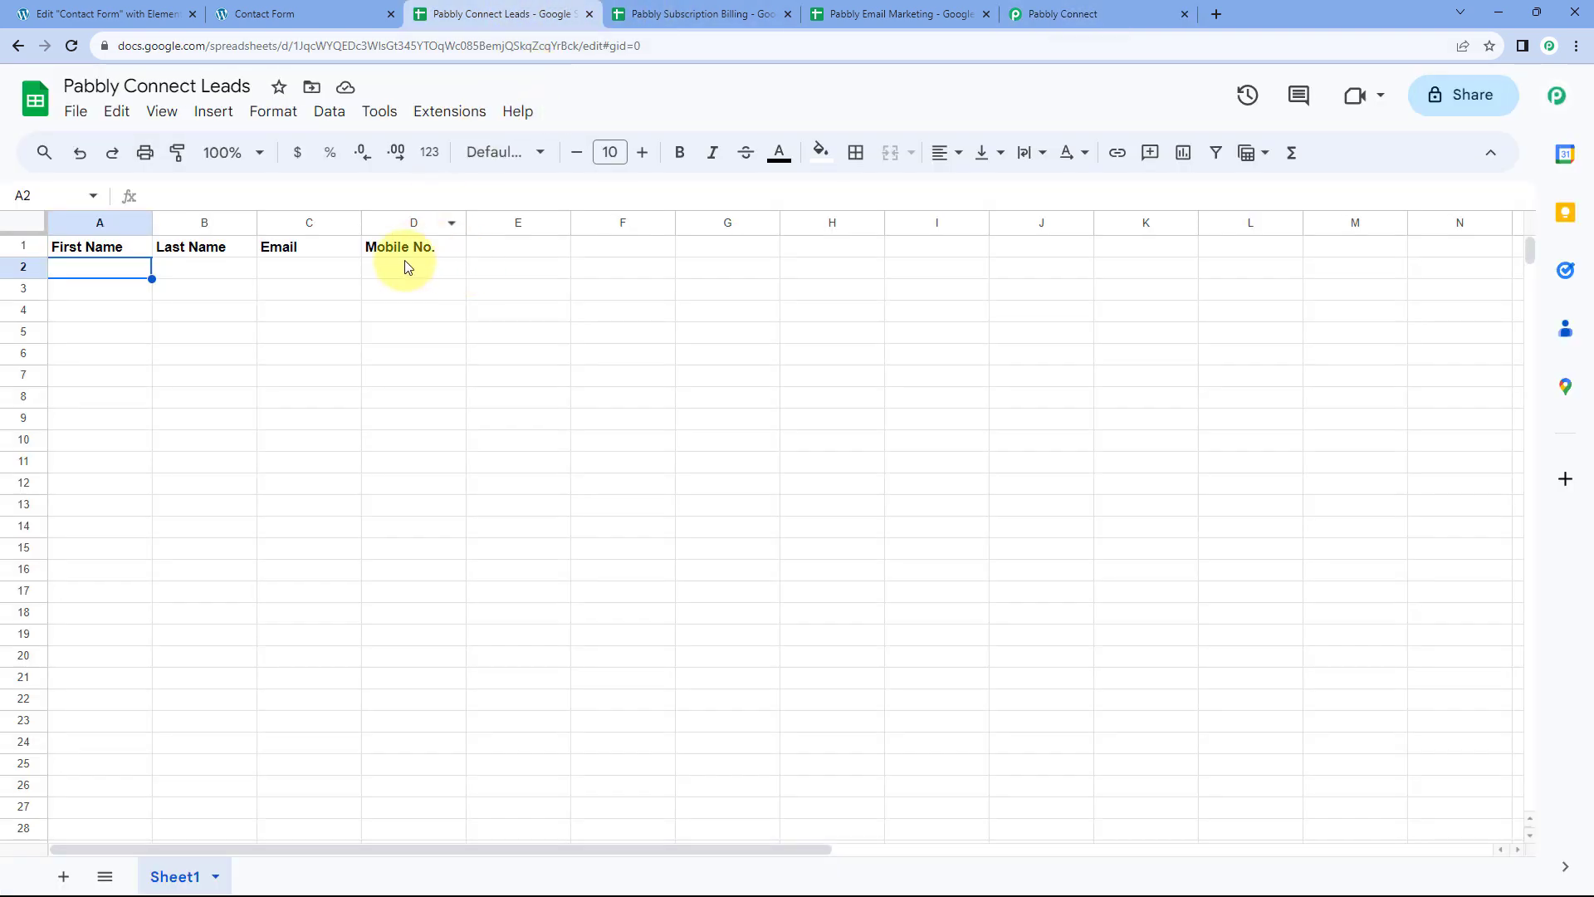
click(1050, 12)
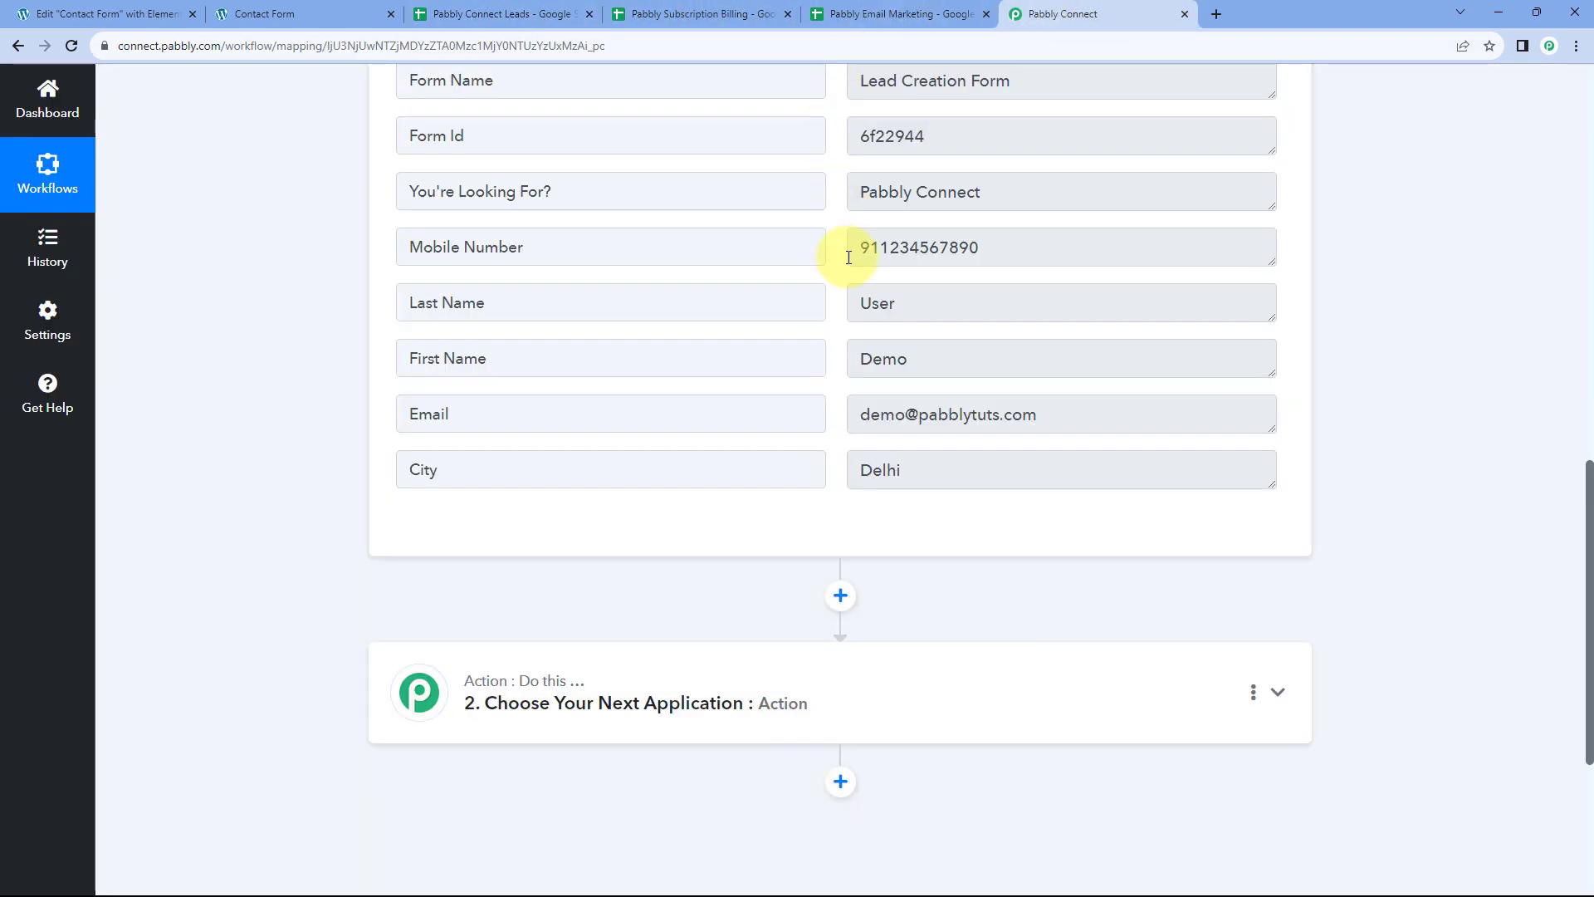
click(331, 17)
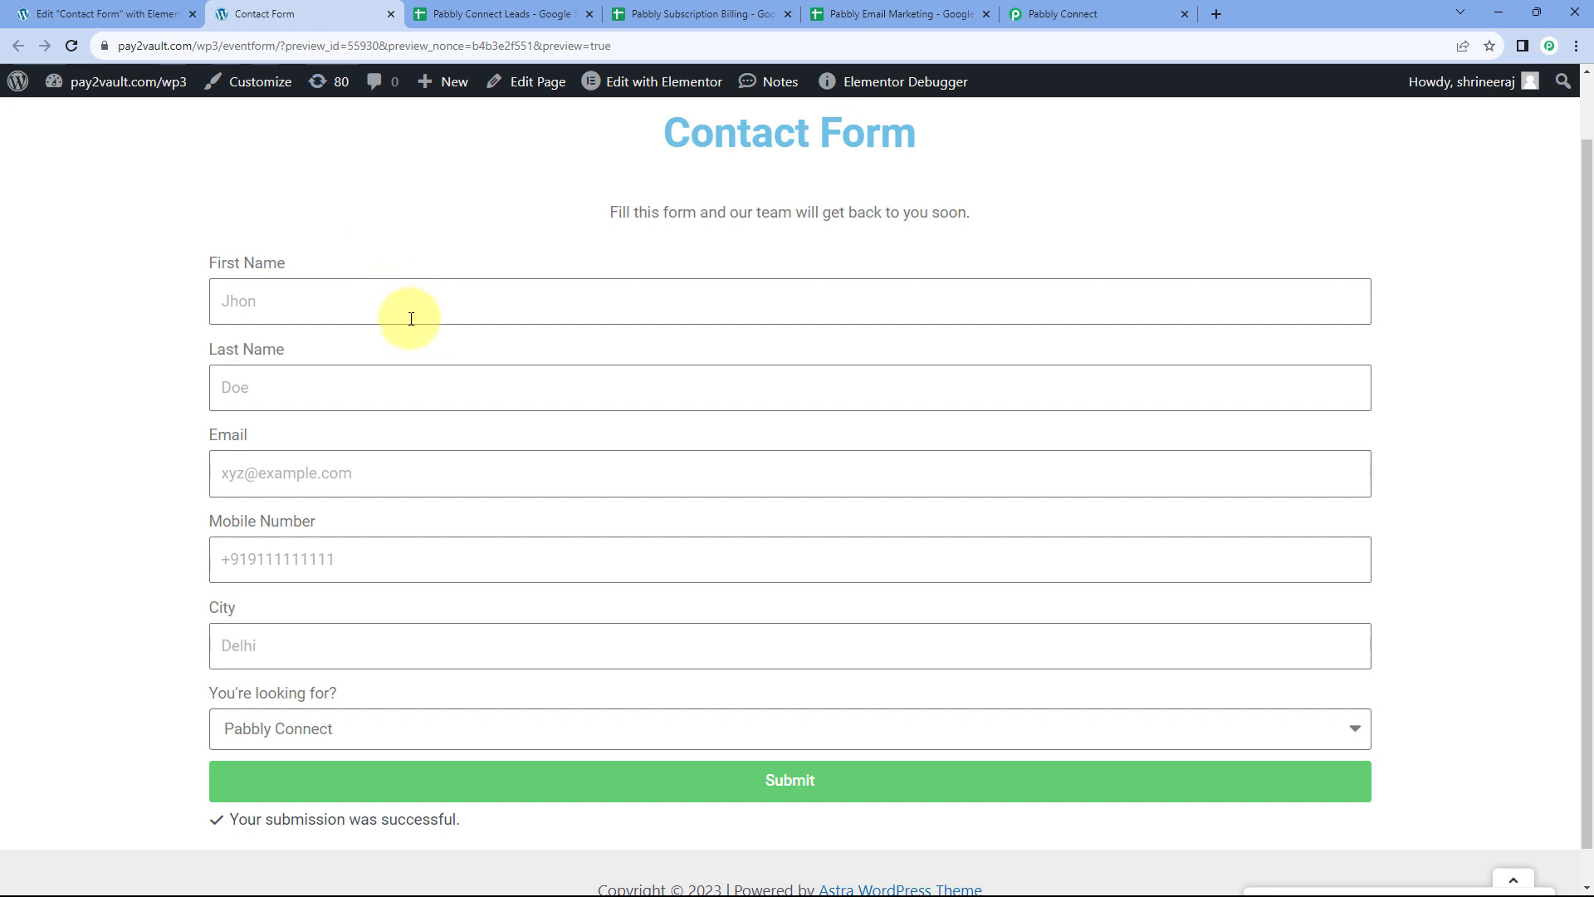
click(1053, 14)
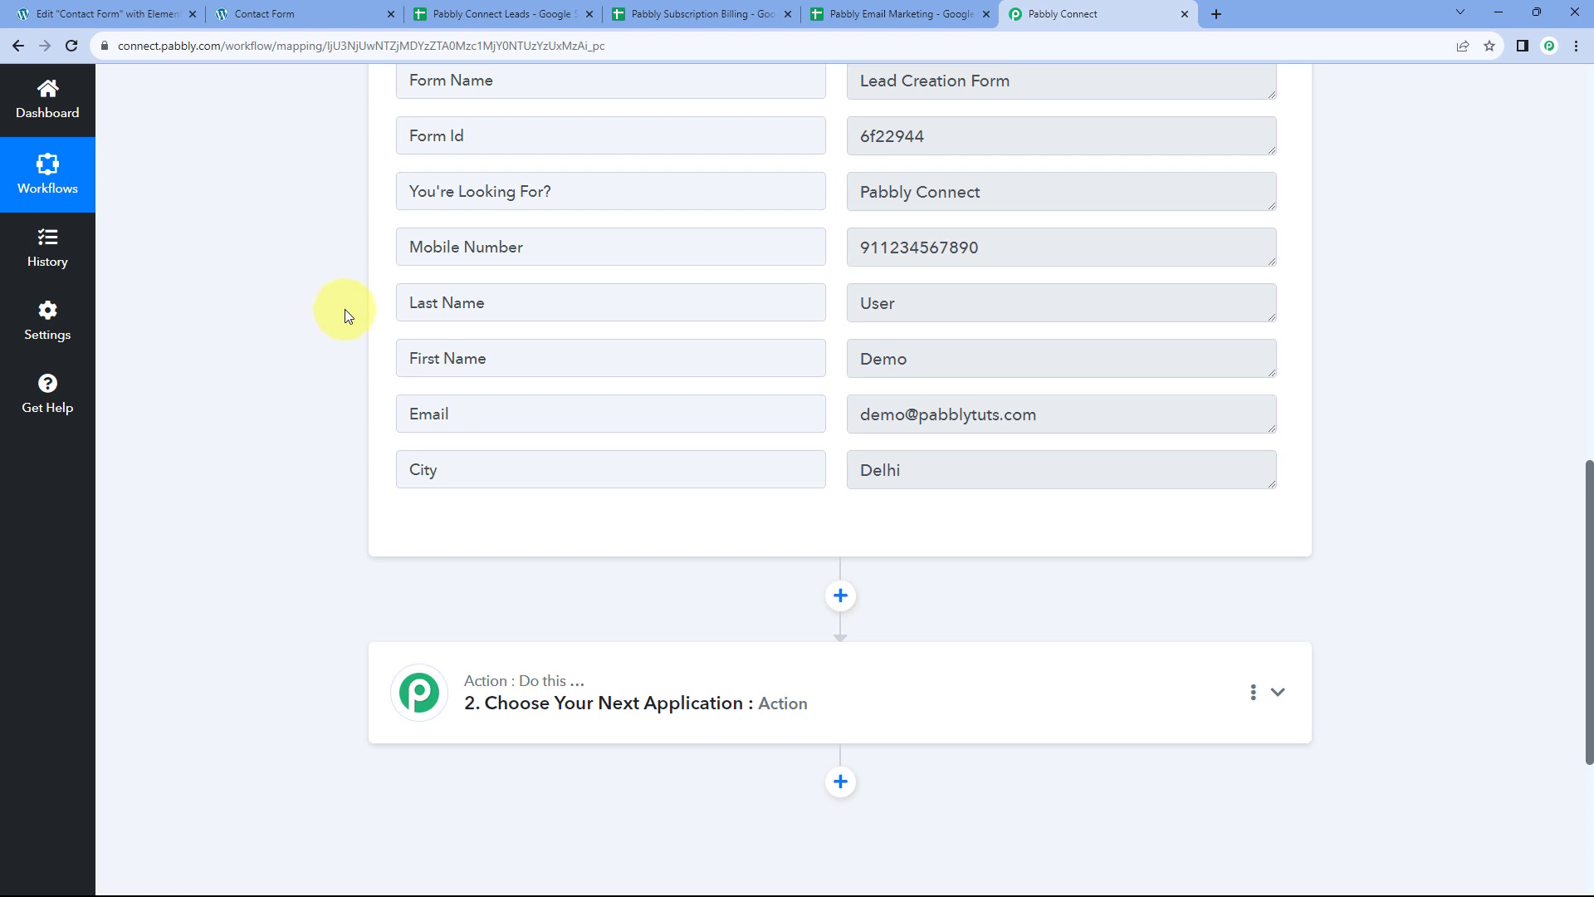
scroll(356, 302, down, 1)
Add a Router by Pabbly as the second step and give it a third route
scroll(355, 302, down, 2)
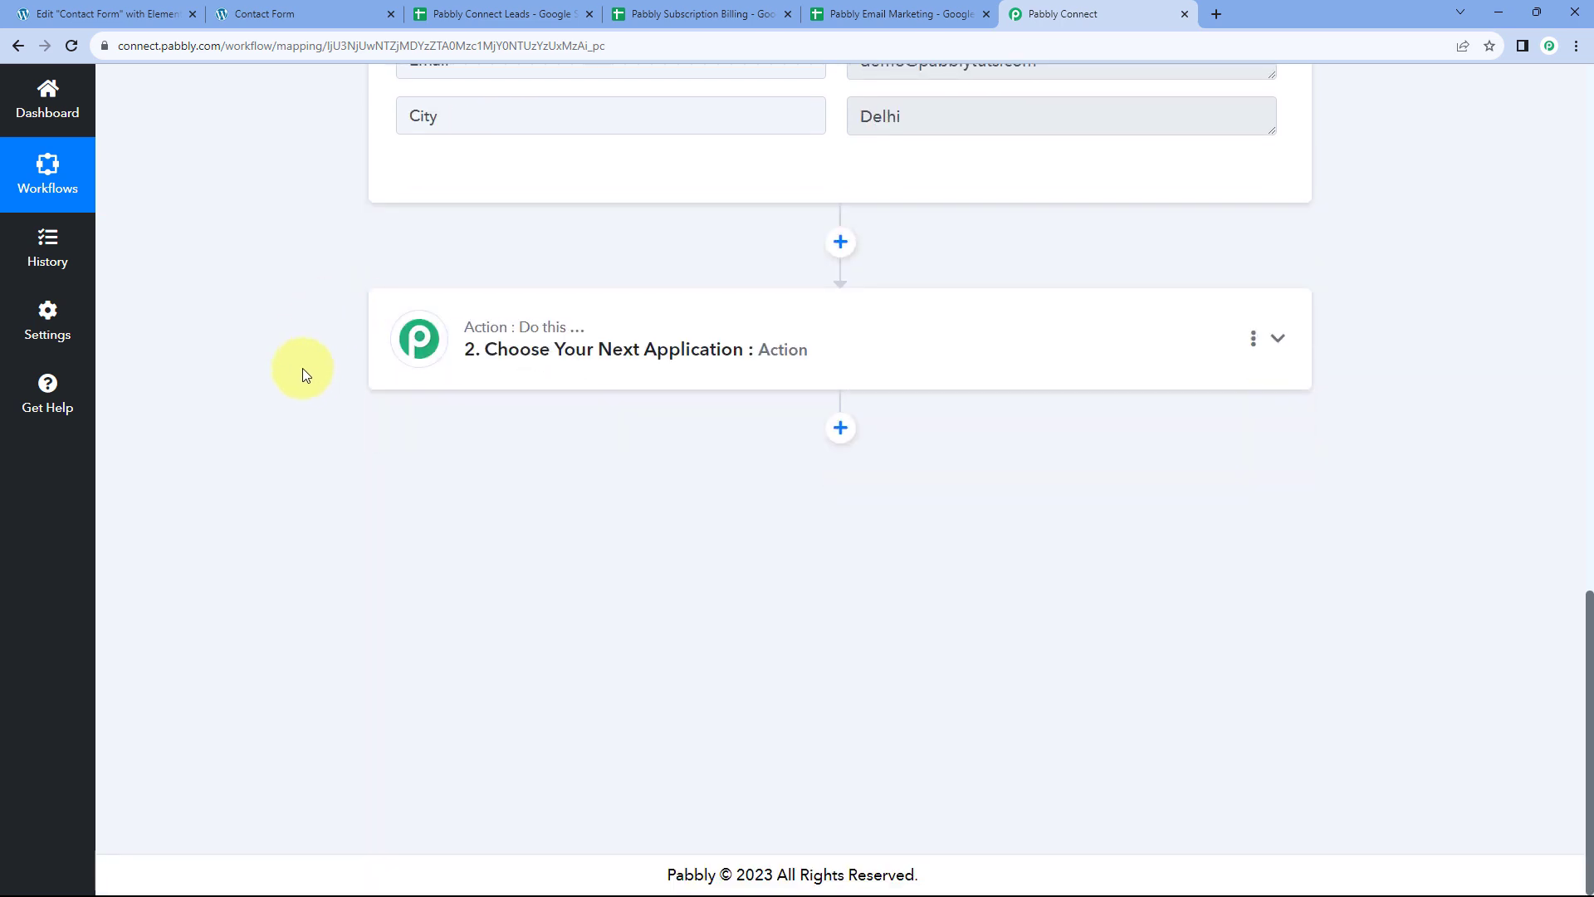
click(809, 325)
scroll(338, 325, down, 1)
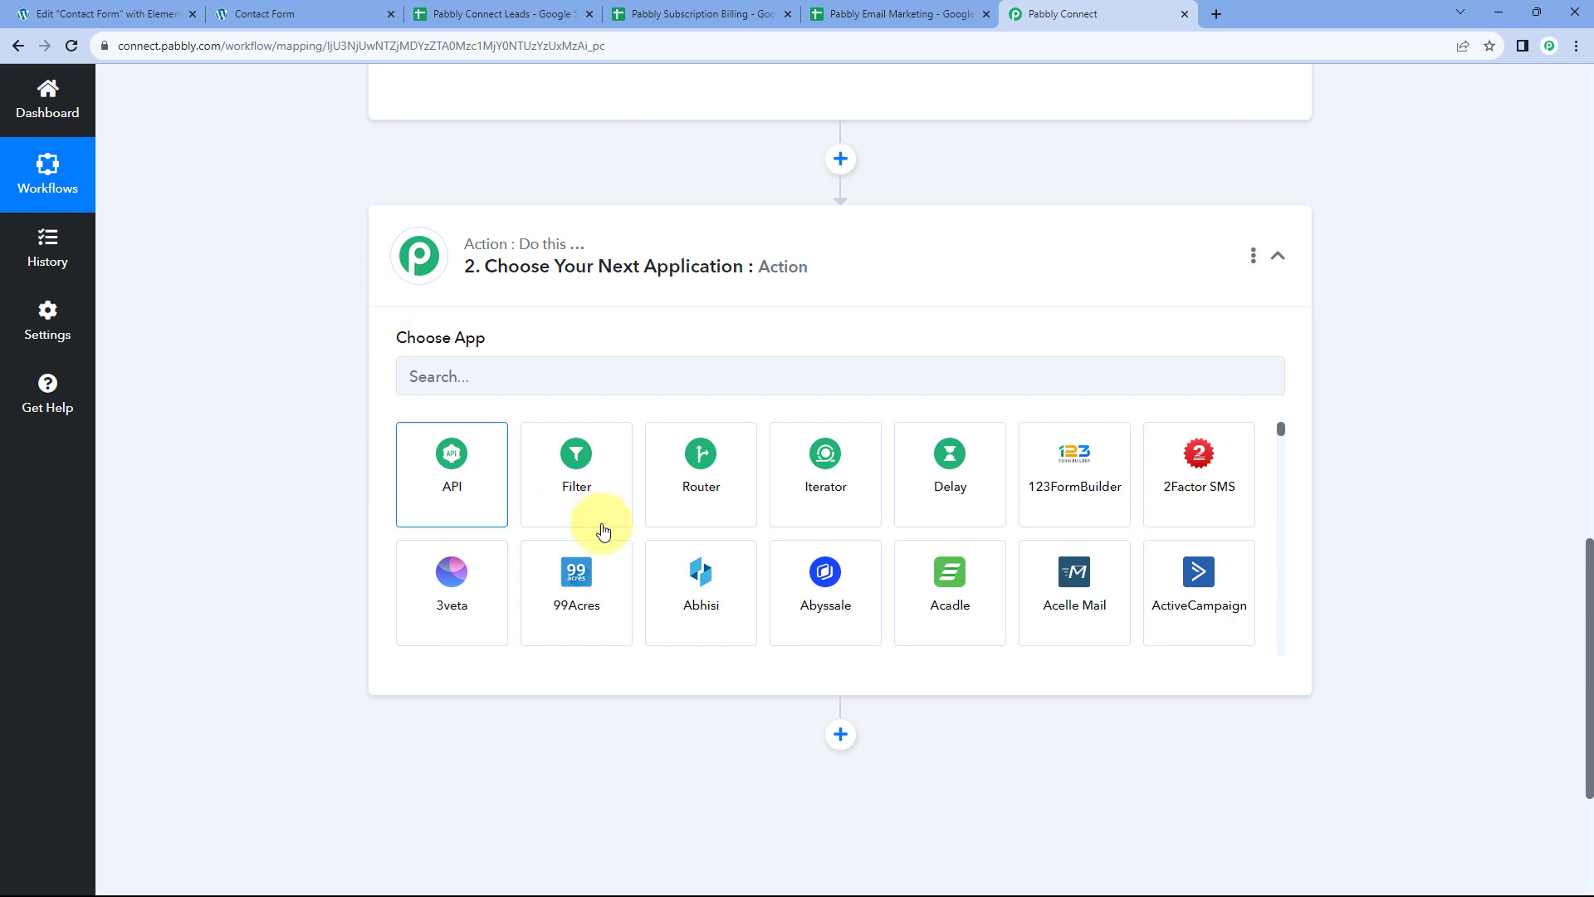
click(707, 485)
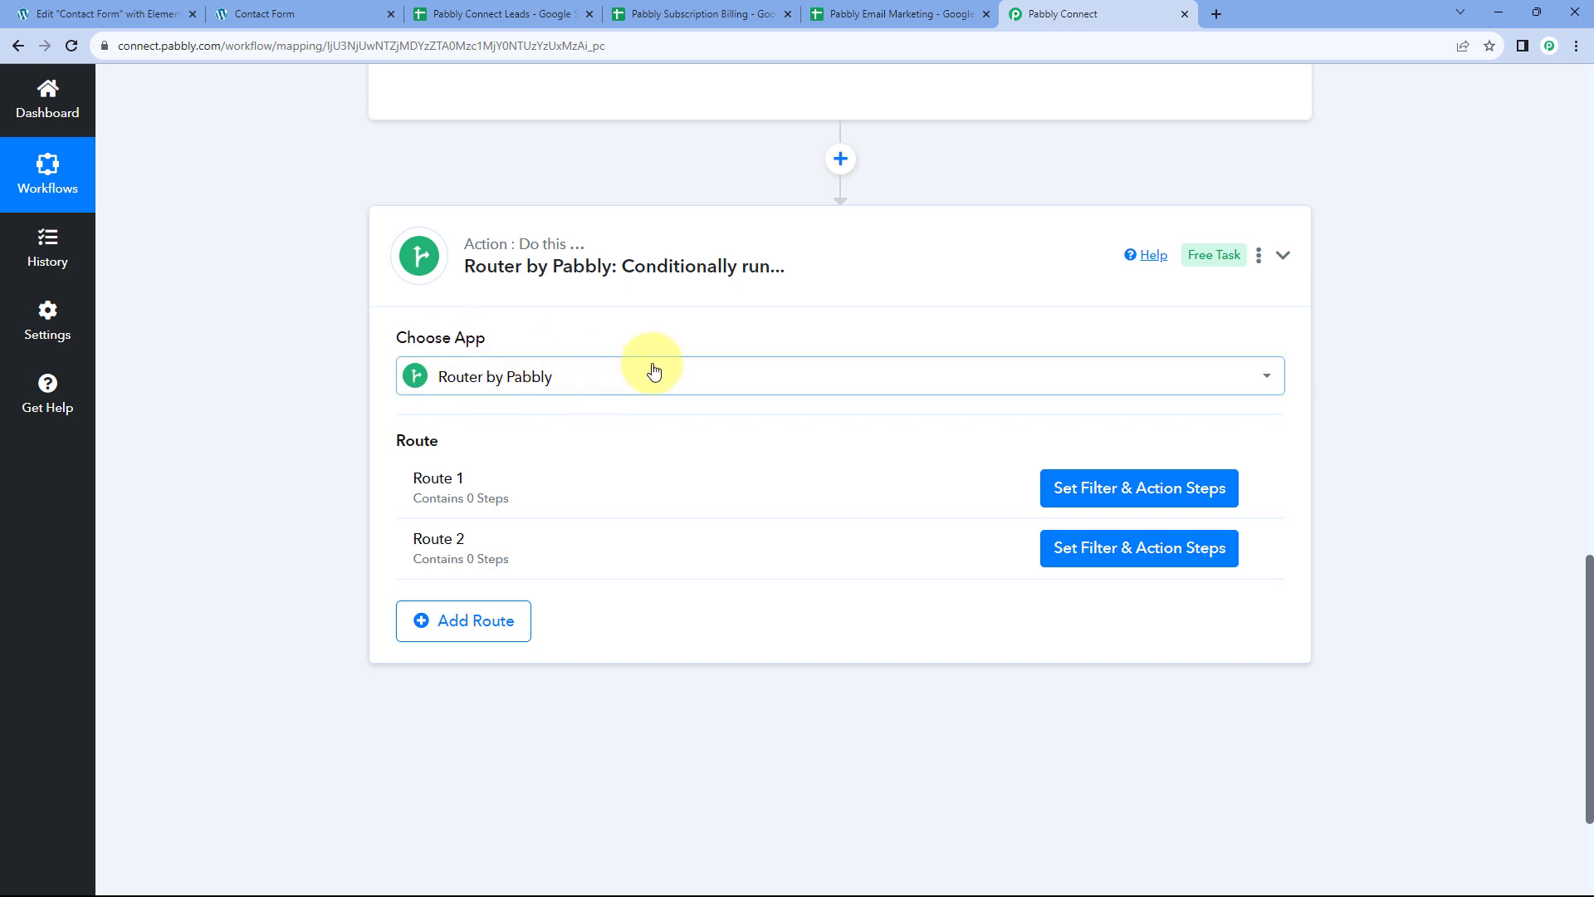
scroll(648, 359, down, 2)
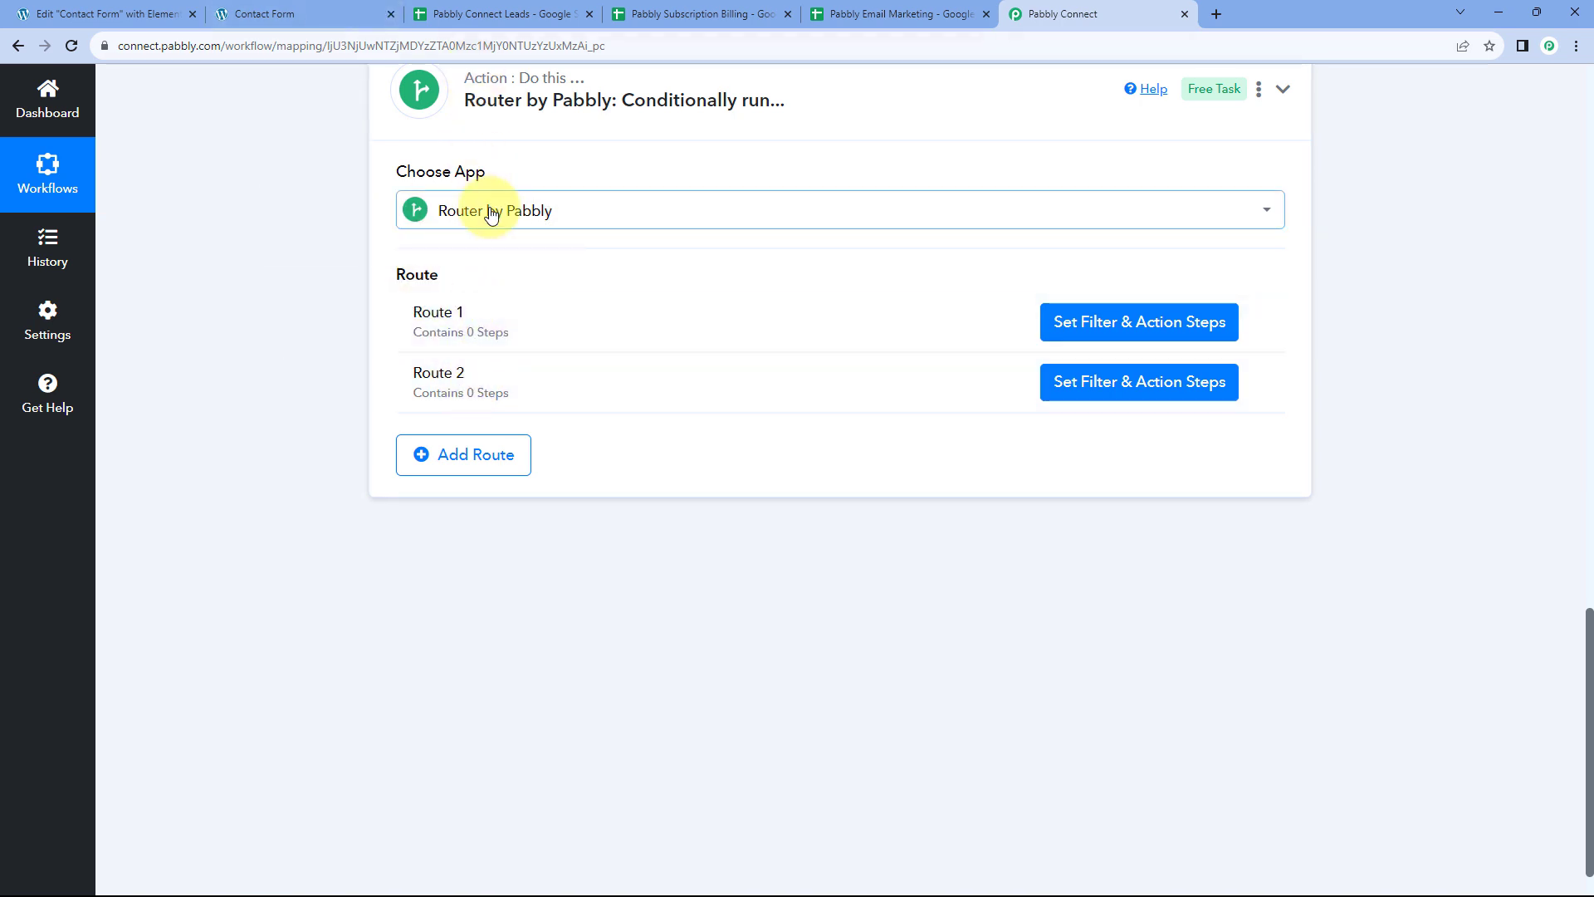
click(481, 461)
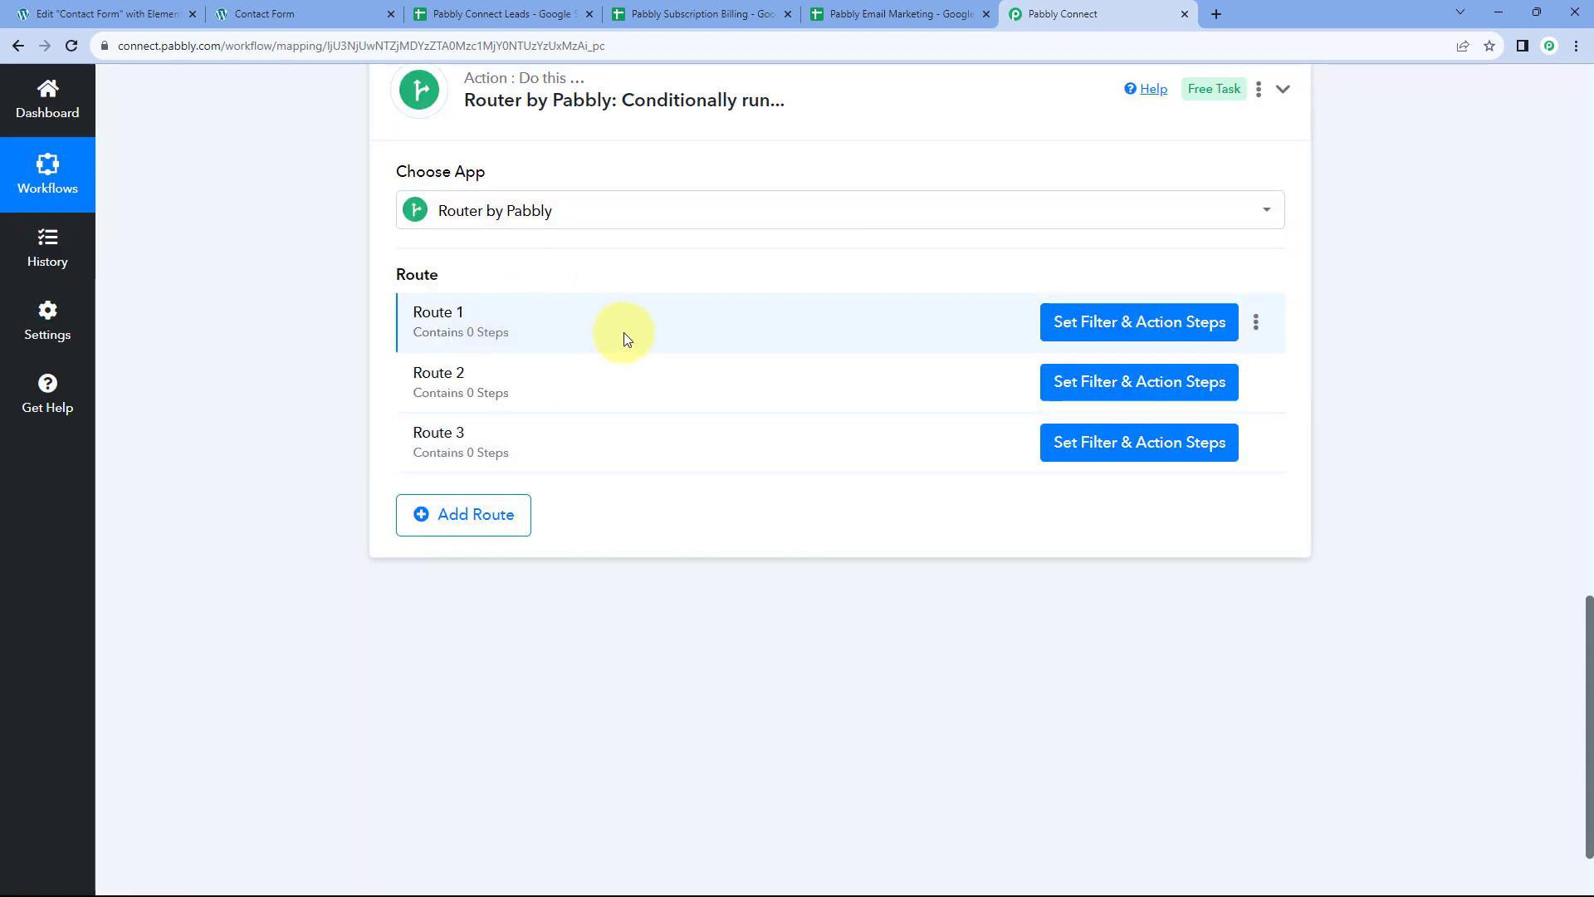
mouse_move(399, 282)
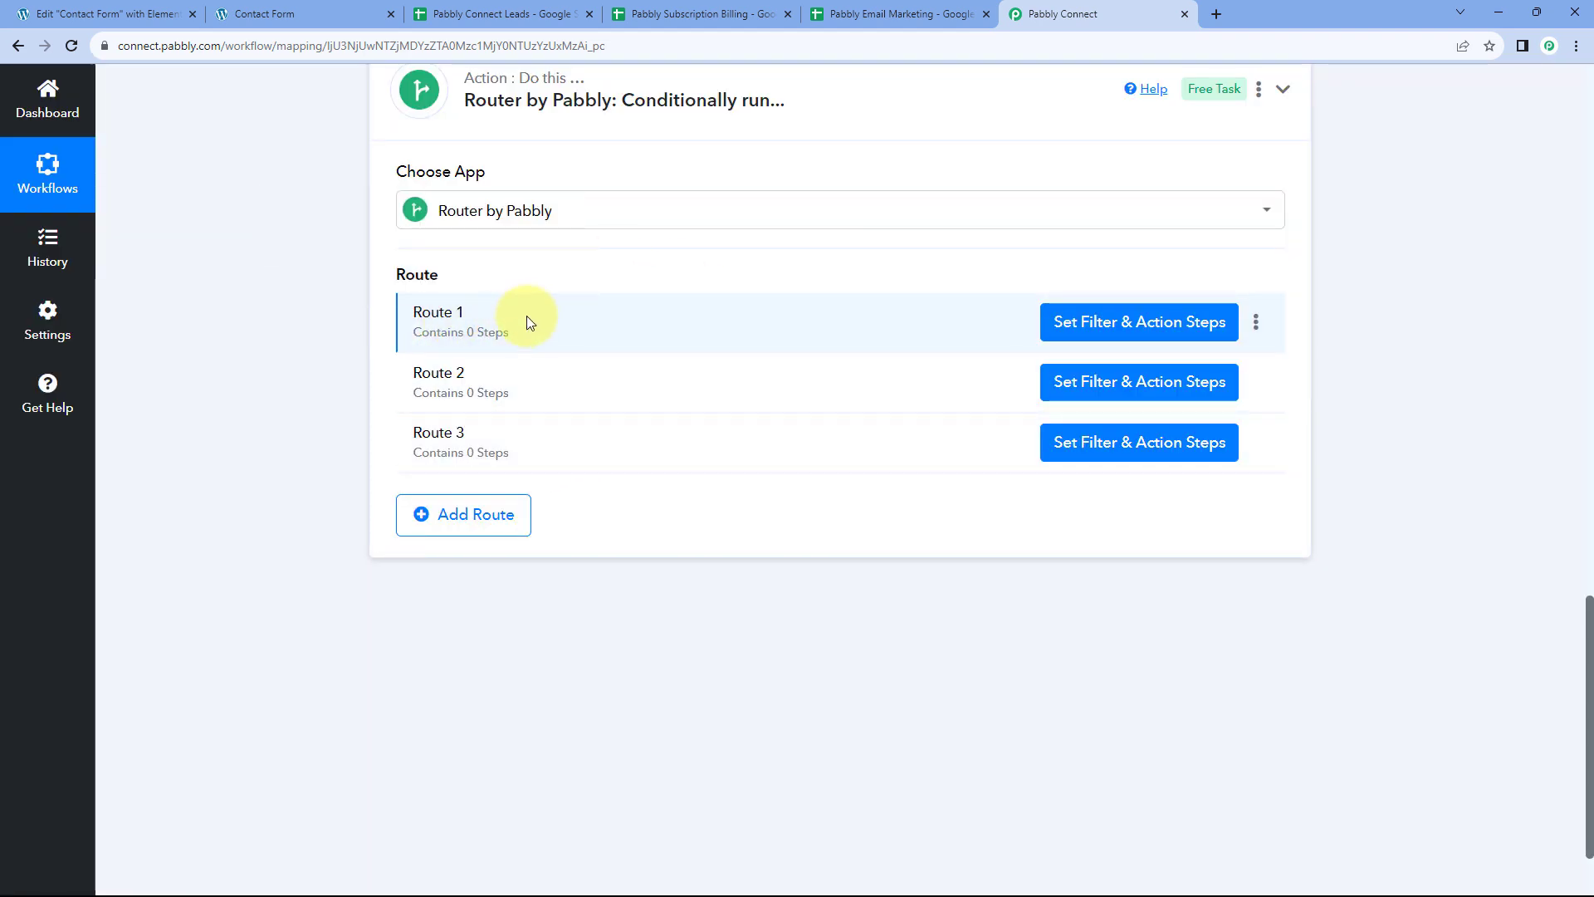
Point out the captured You're Looking For? value Pabbly Connect in the trigger response
scroll(809, 316, up, 8)
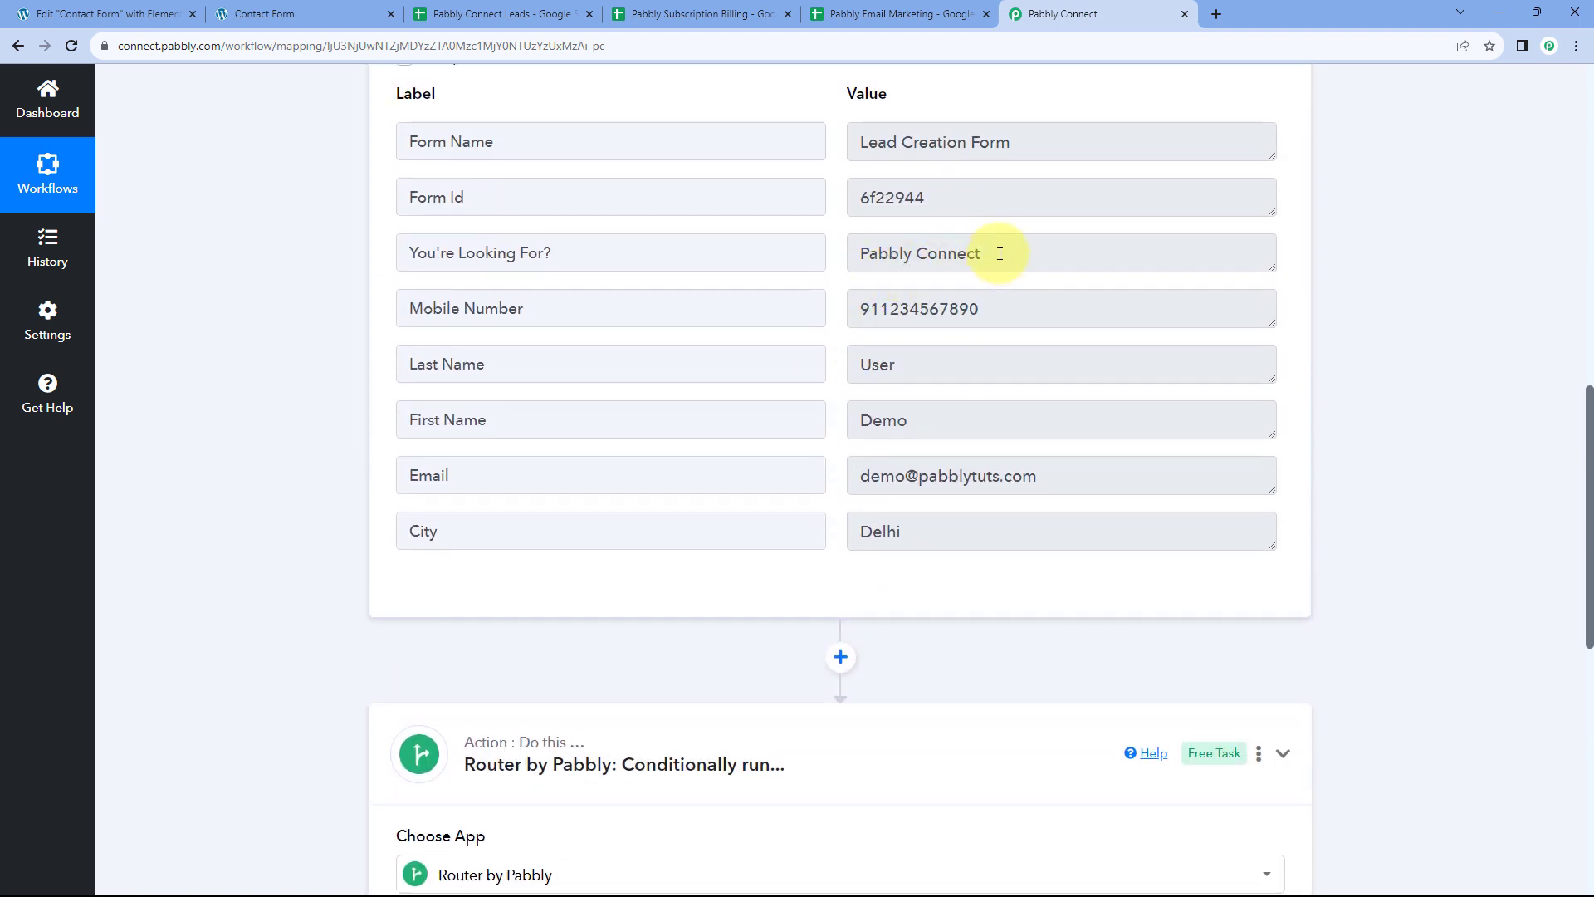
drag(1000, 254, 851, 254)
click(828, 254)
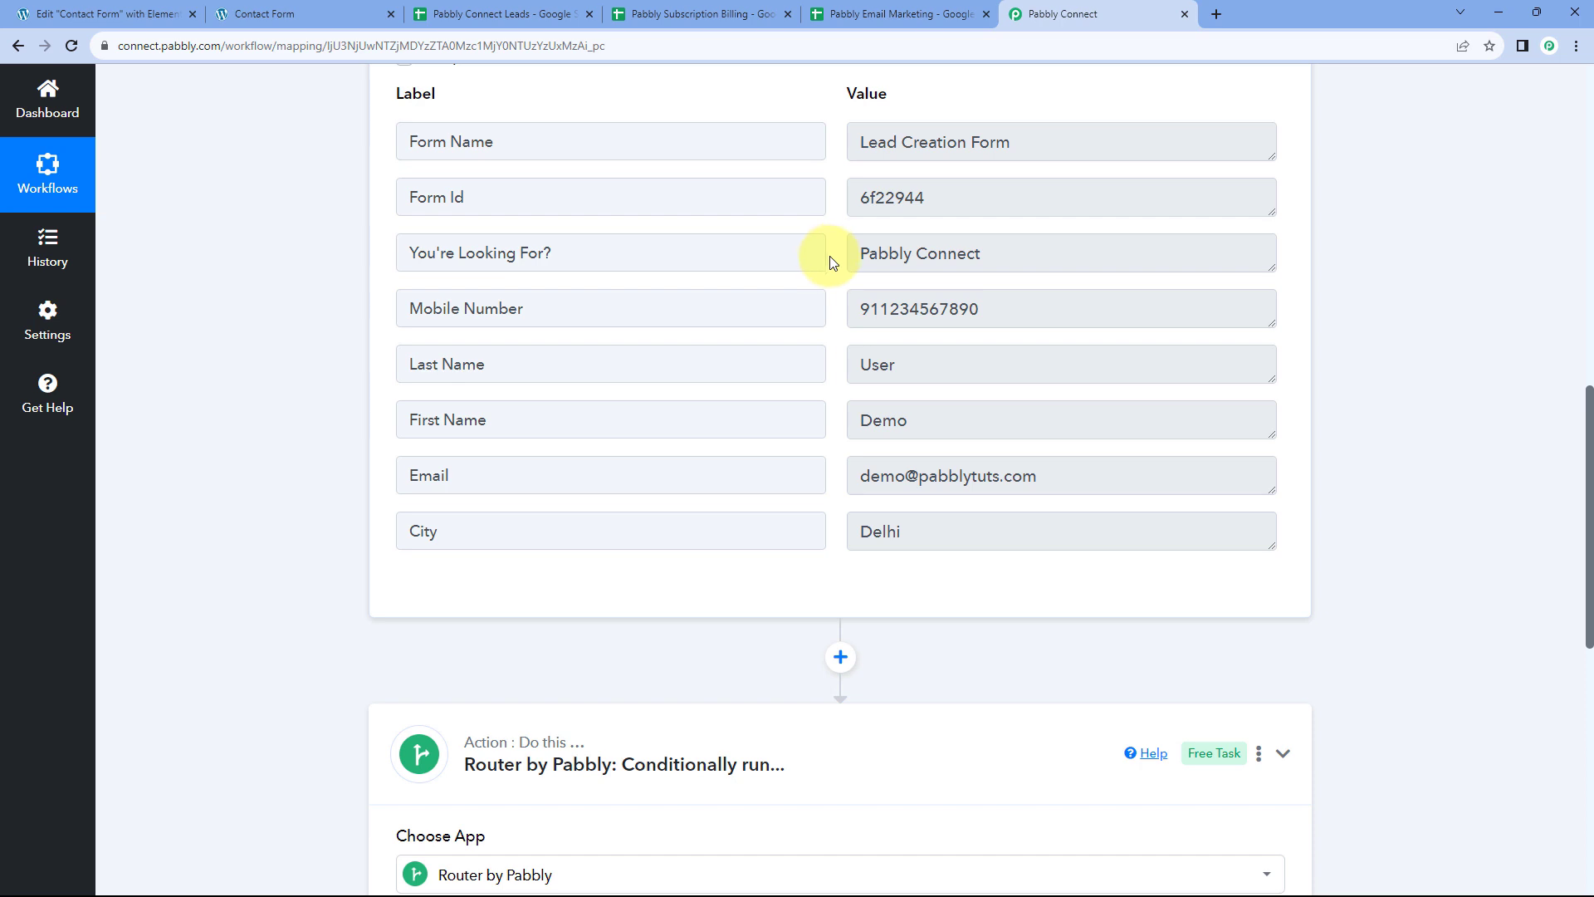
scroll(381, 341, down, 6)
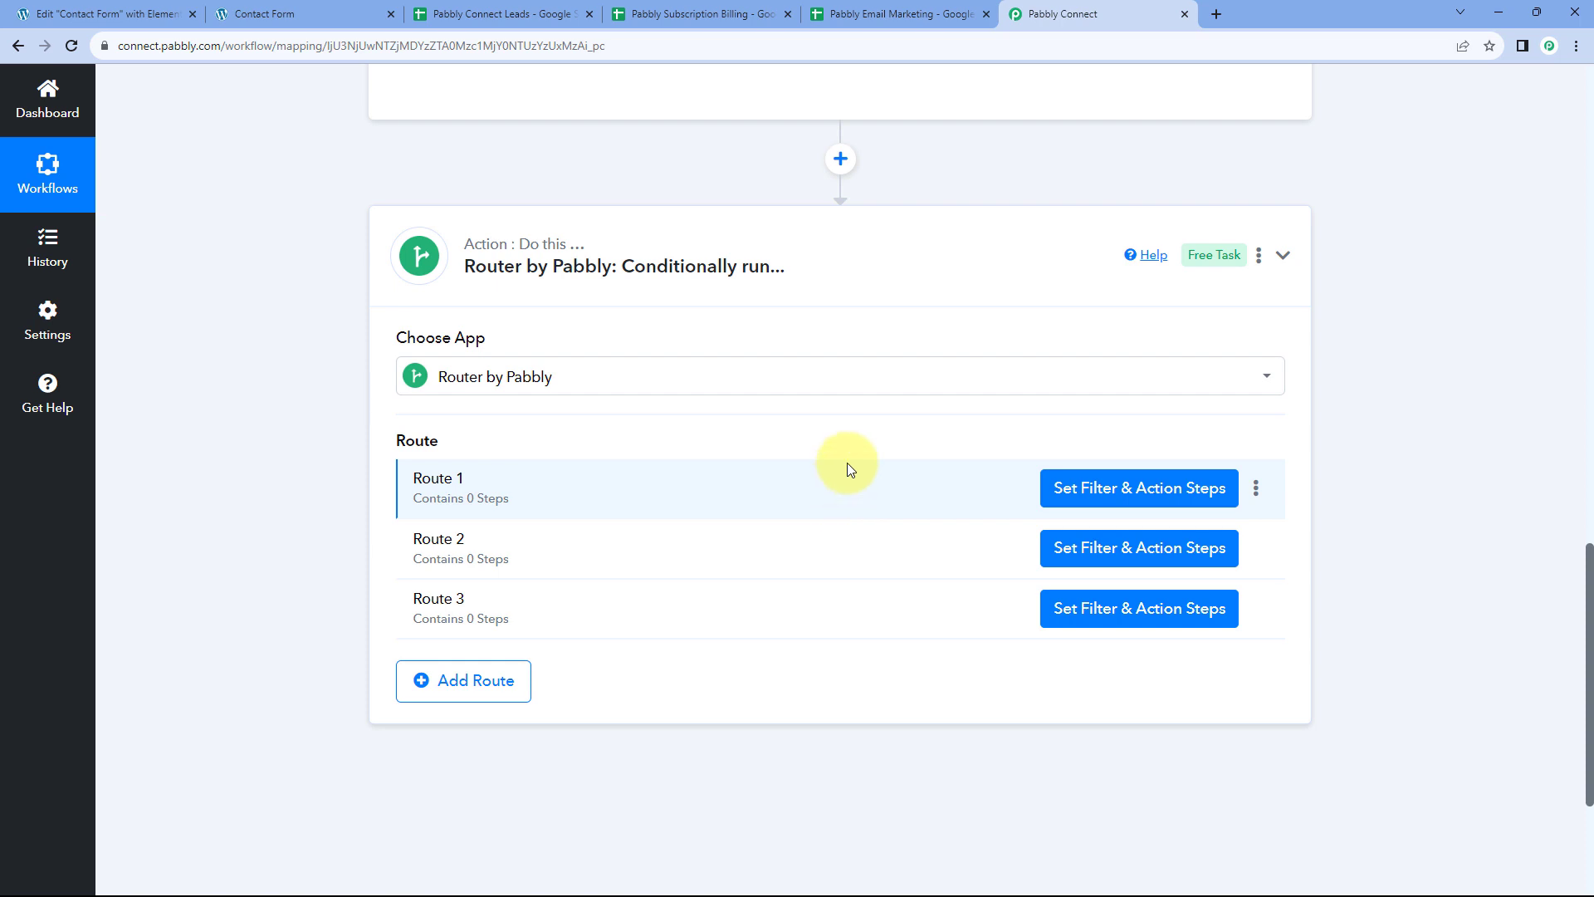
scroll(847, 462, up, 7)
drag(612, 337, 356, 335)
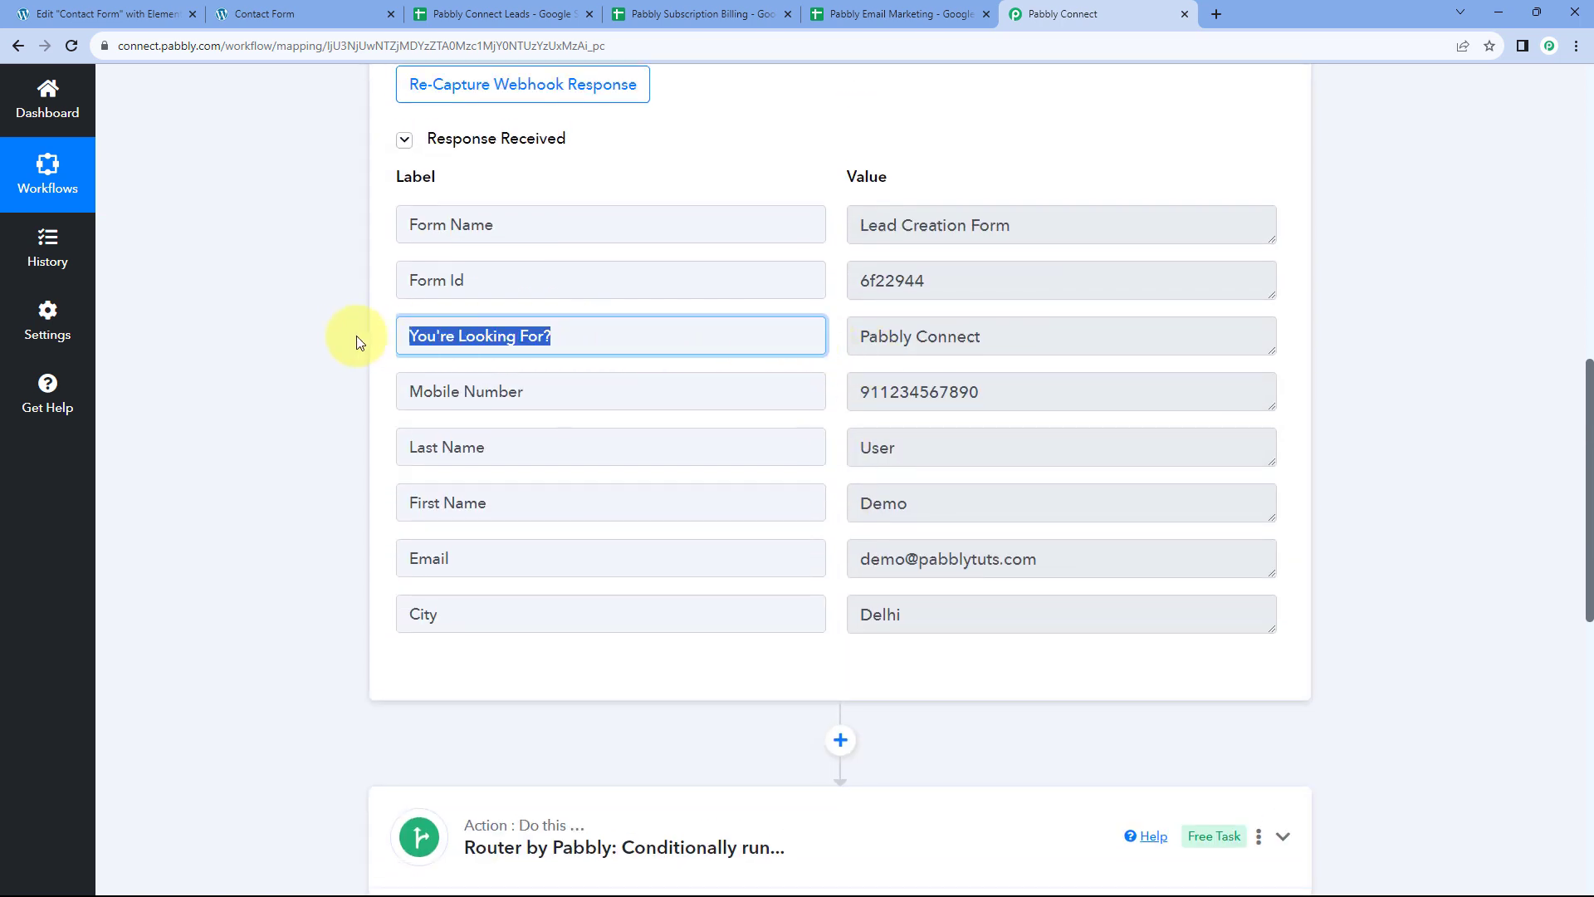
drag(854, 338, 1060, 341)
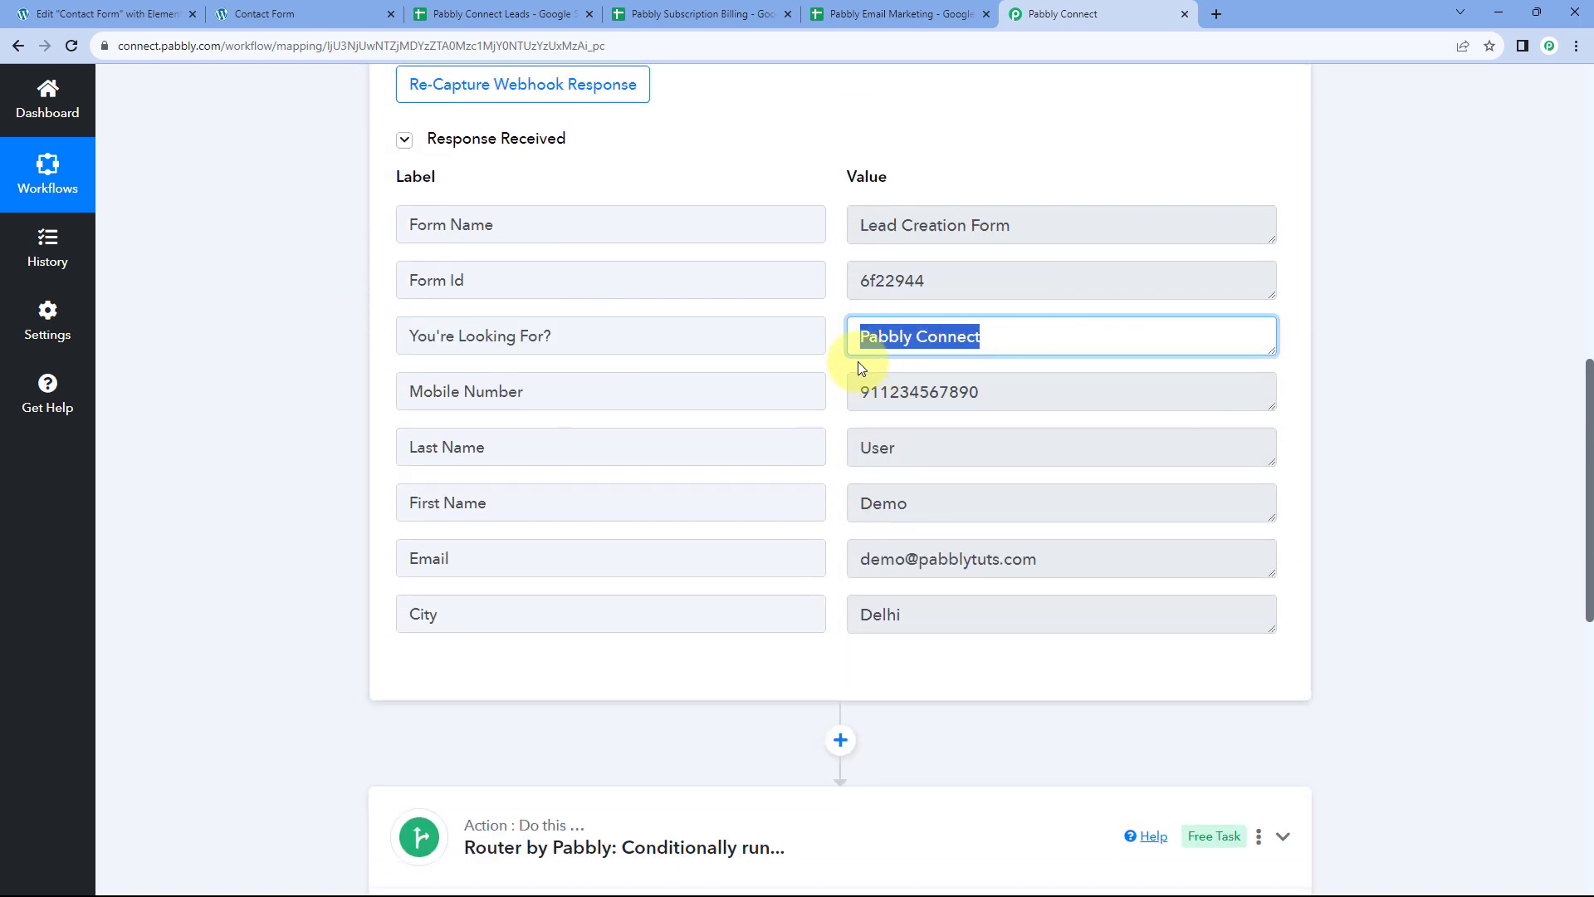
scroll(820, 367, down, 9)
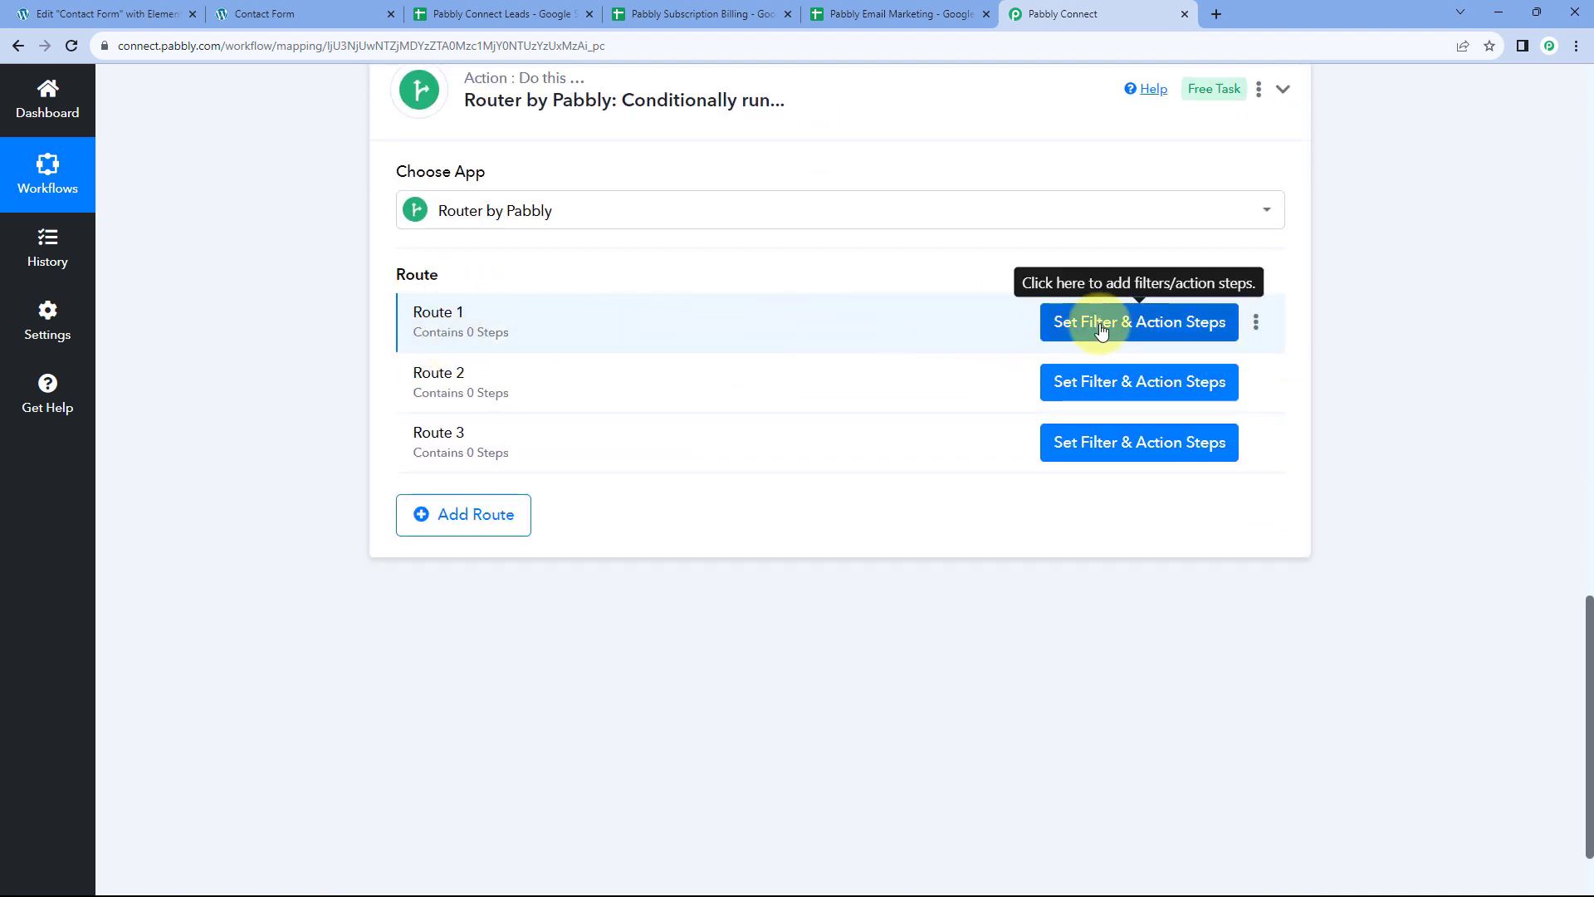
Rename the router's Route 1 to 'Pabbly Connect' from its options menu
click(1252, 323)
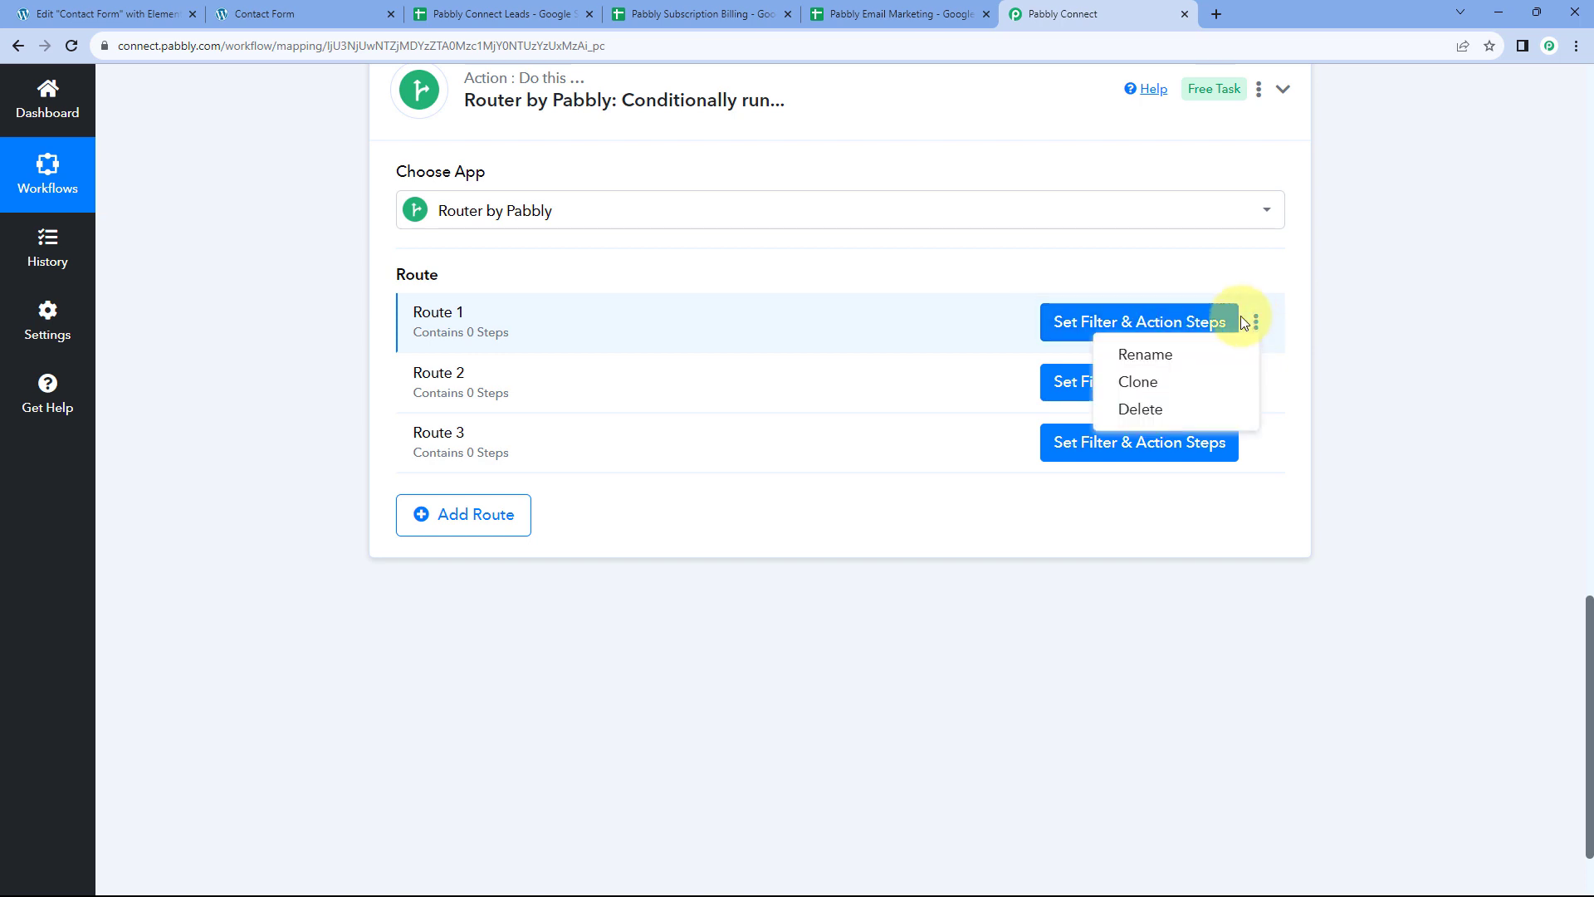
click(1136, 358)
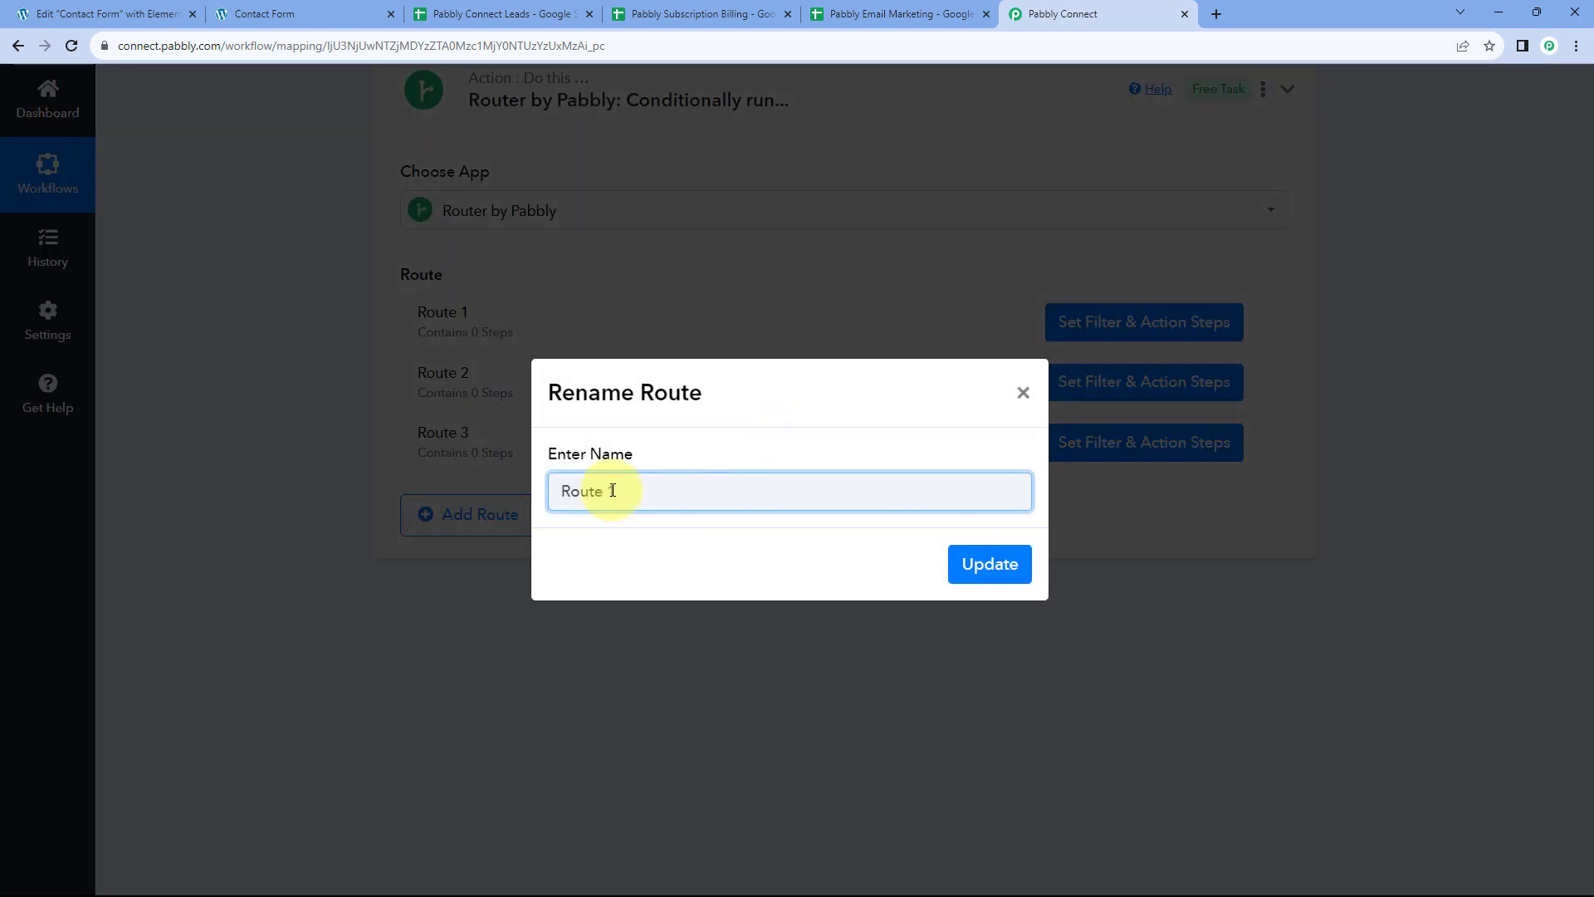
drag(612, 490, 471, 490)
text(Pabbly Co)
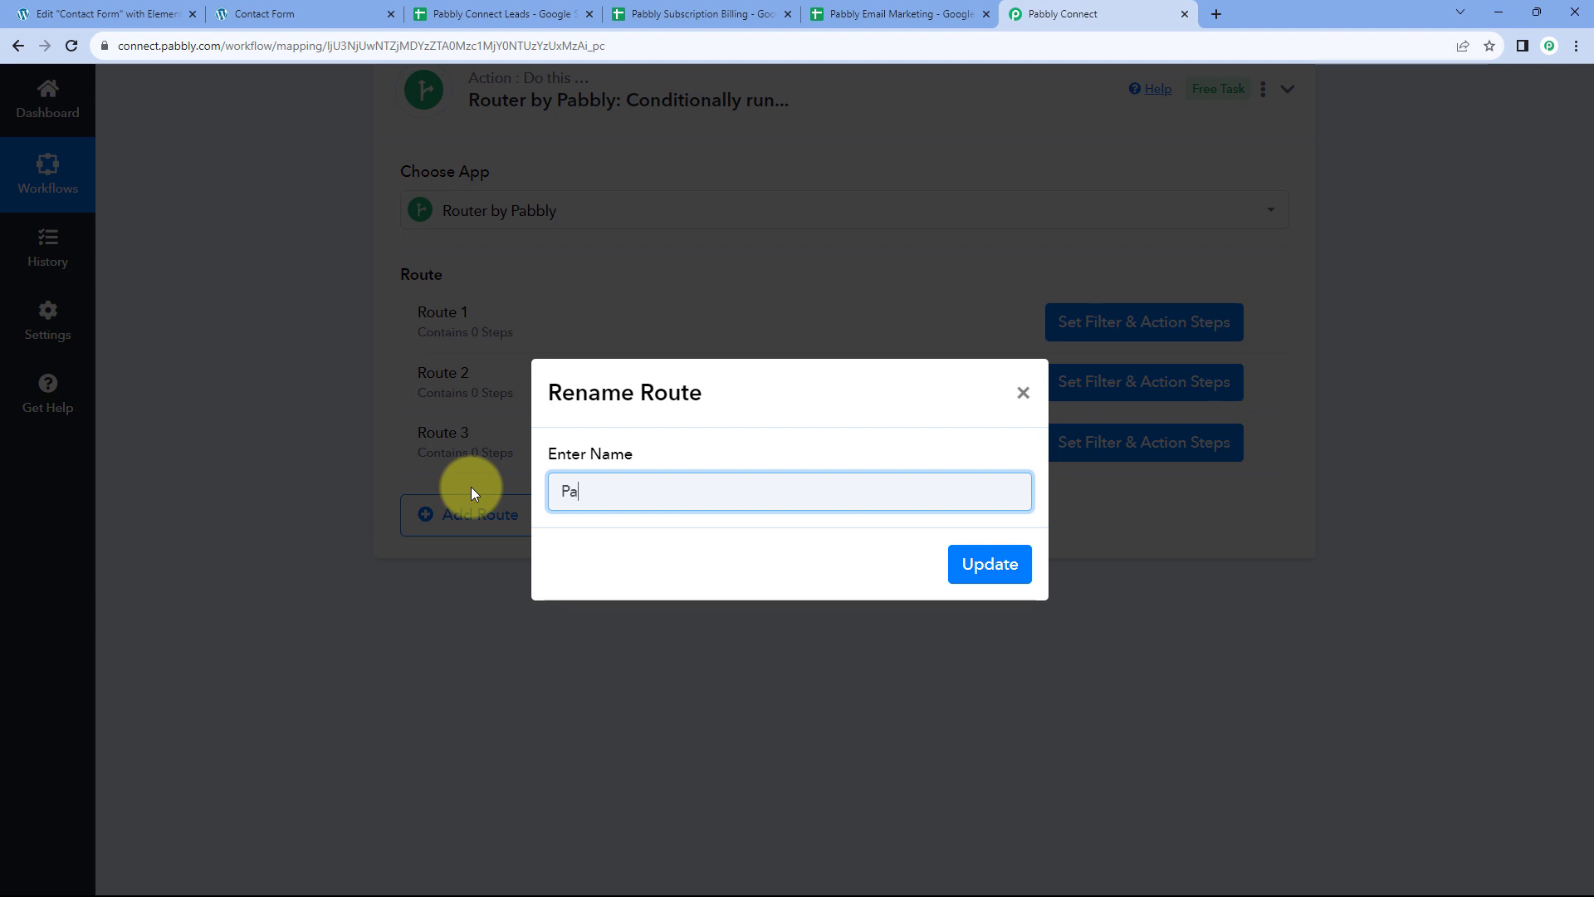
text(nnect)
click(1030, 550)
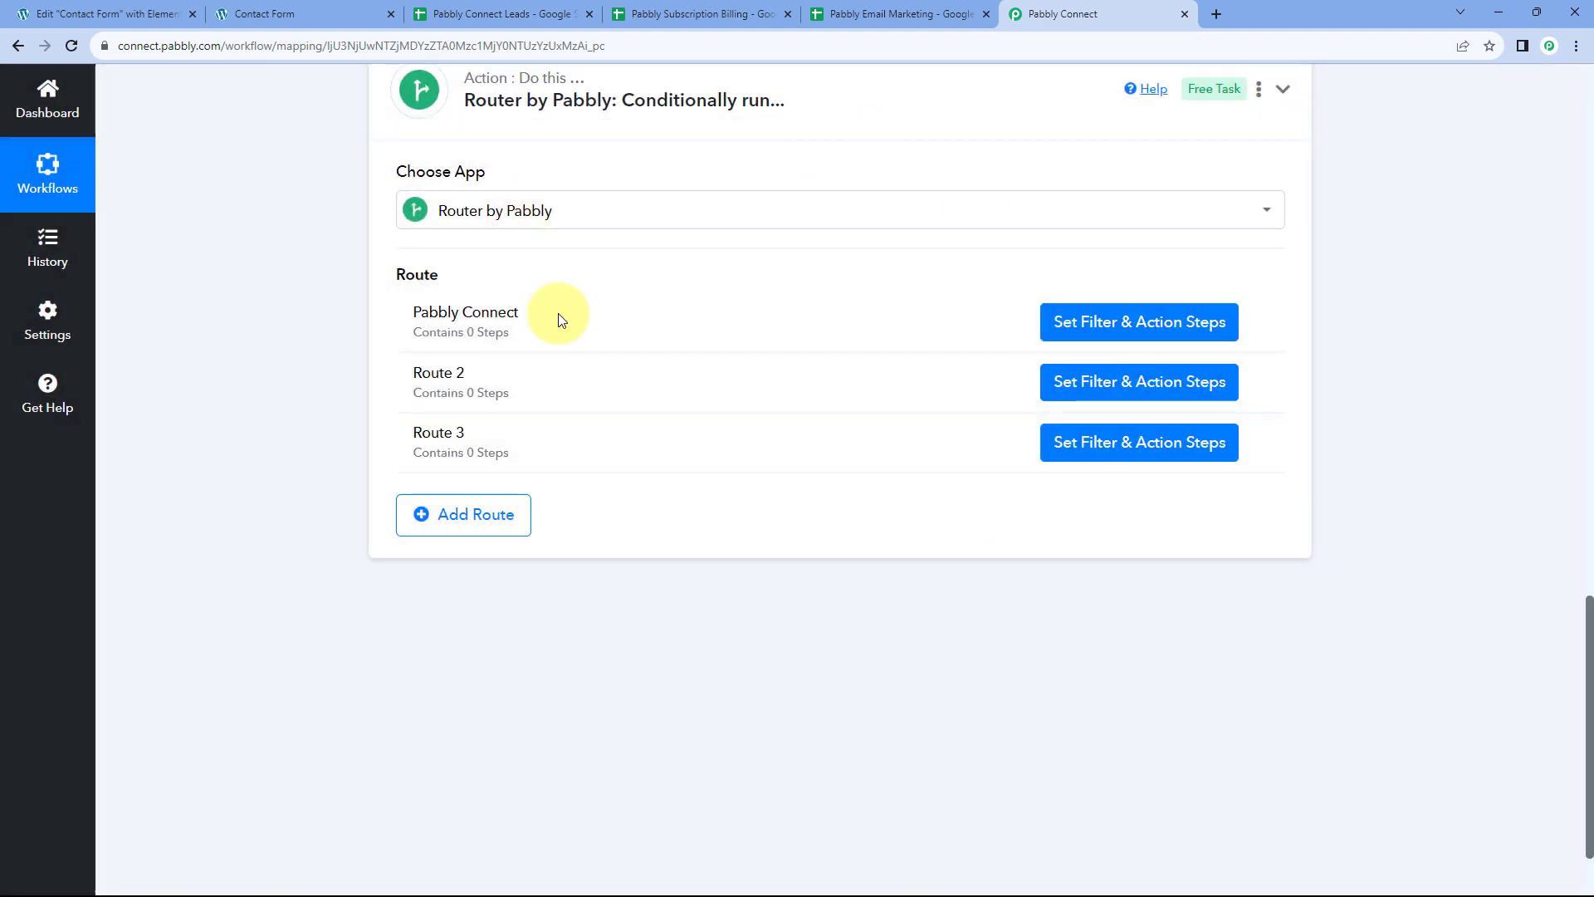
click(1110, 331)
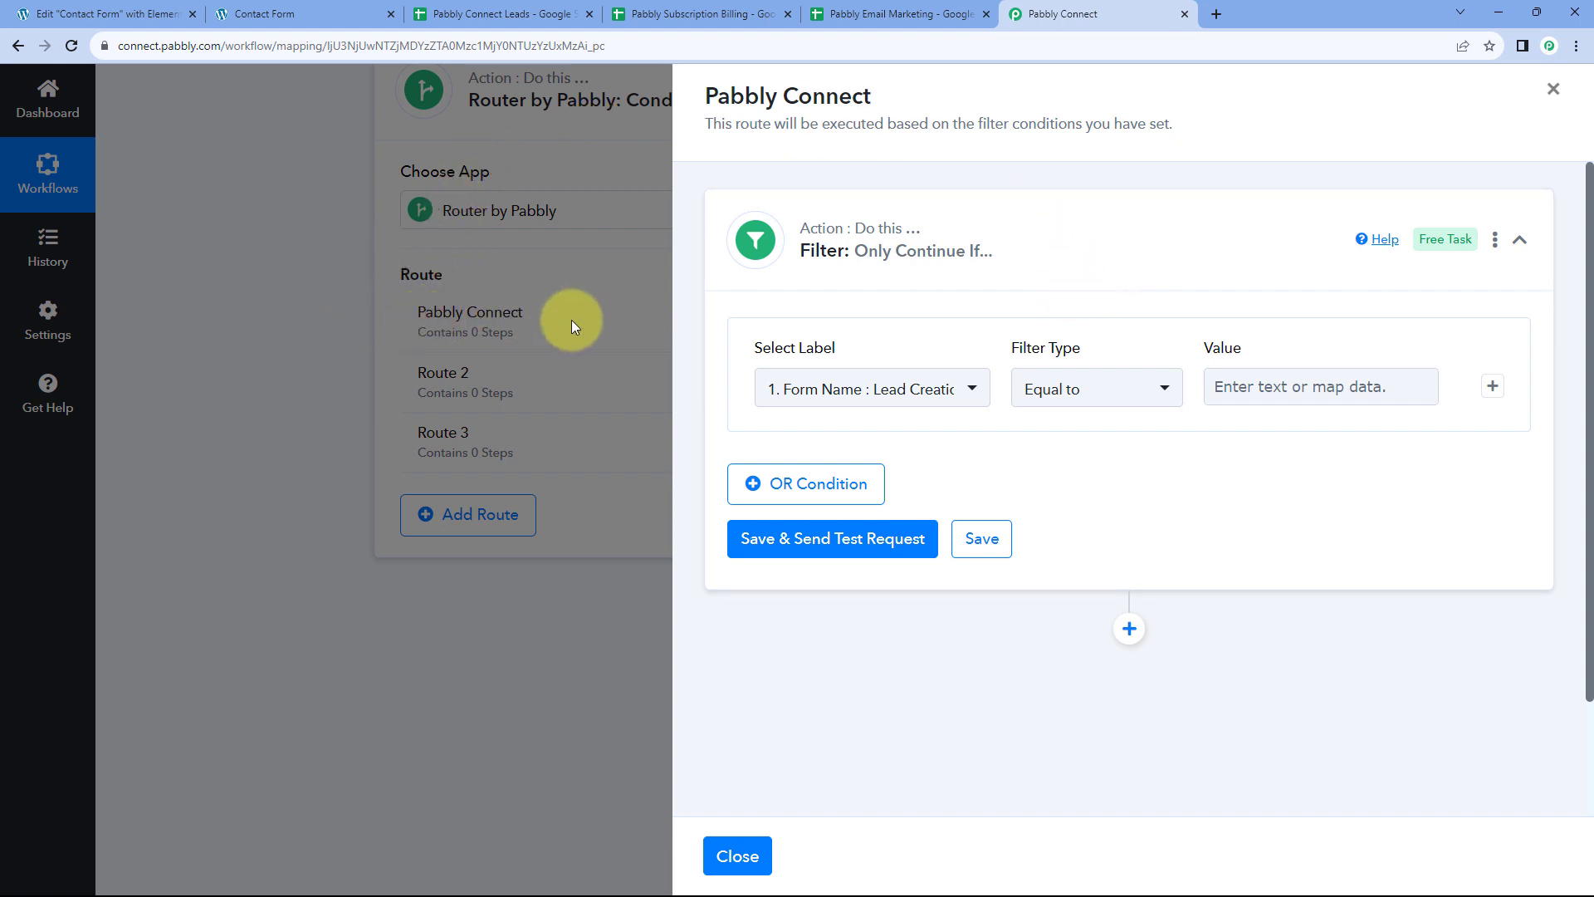
click(737, 856)
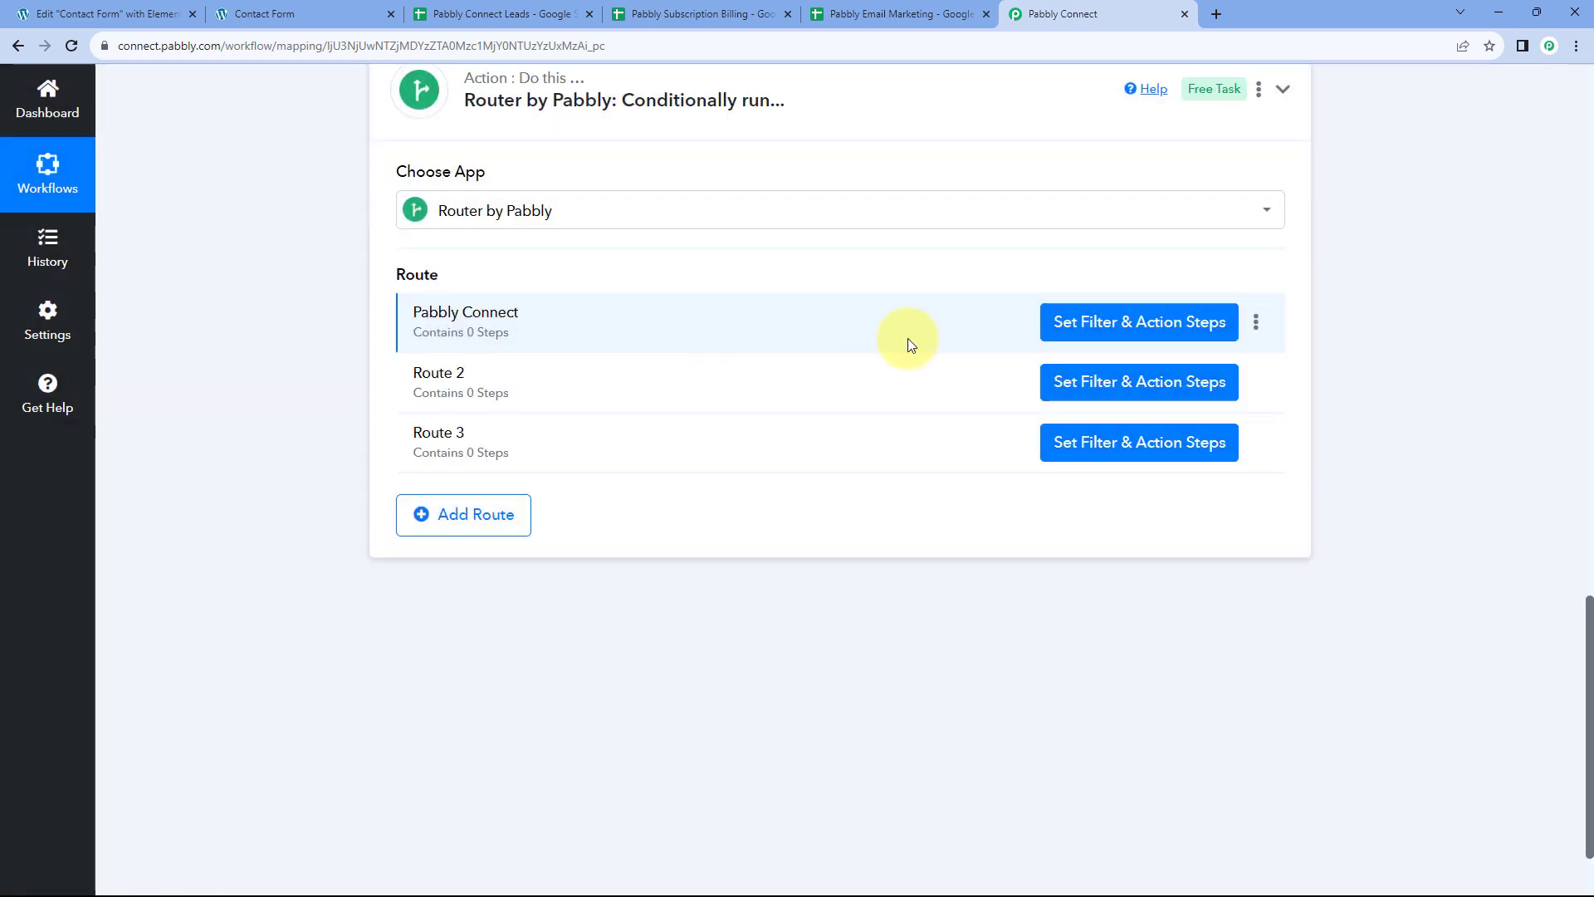
scroll(916, 359, up, 4)
scroll(916, 360, up, 4)
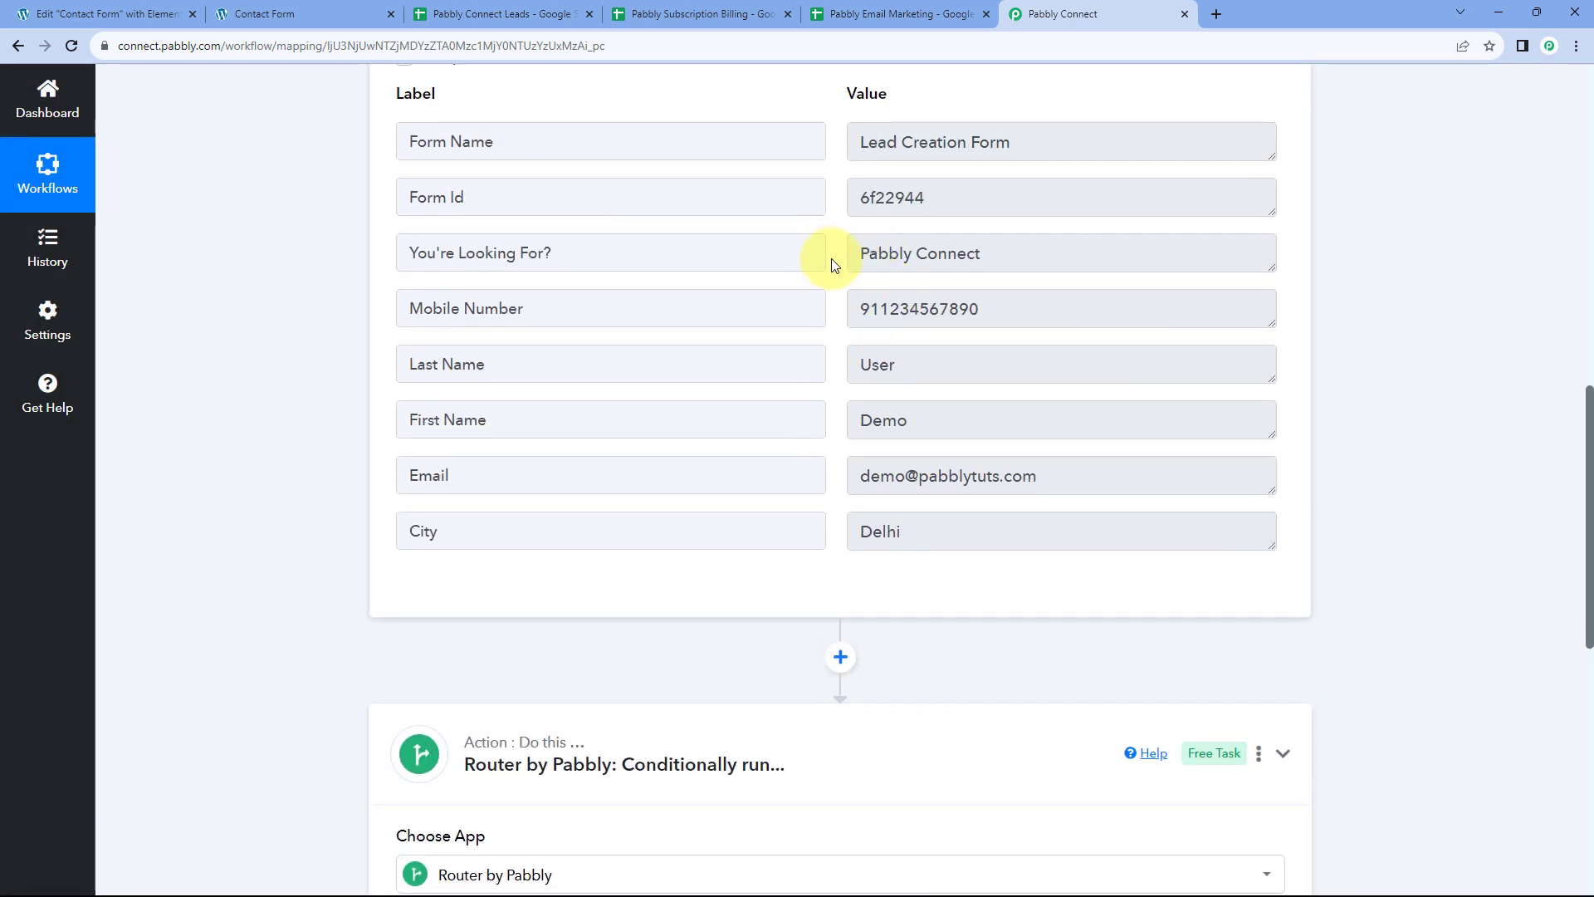
drag(688, 254, 401, 249)
click(545, 251)
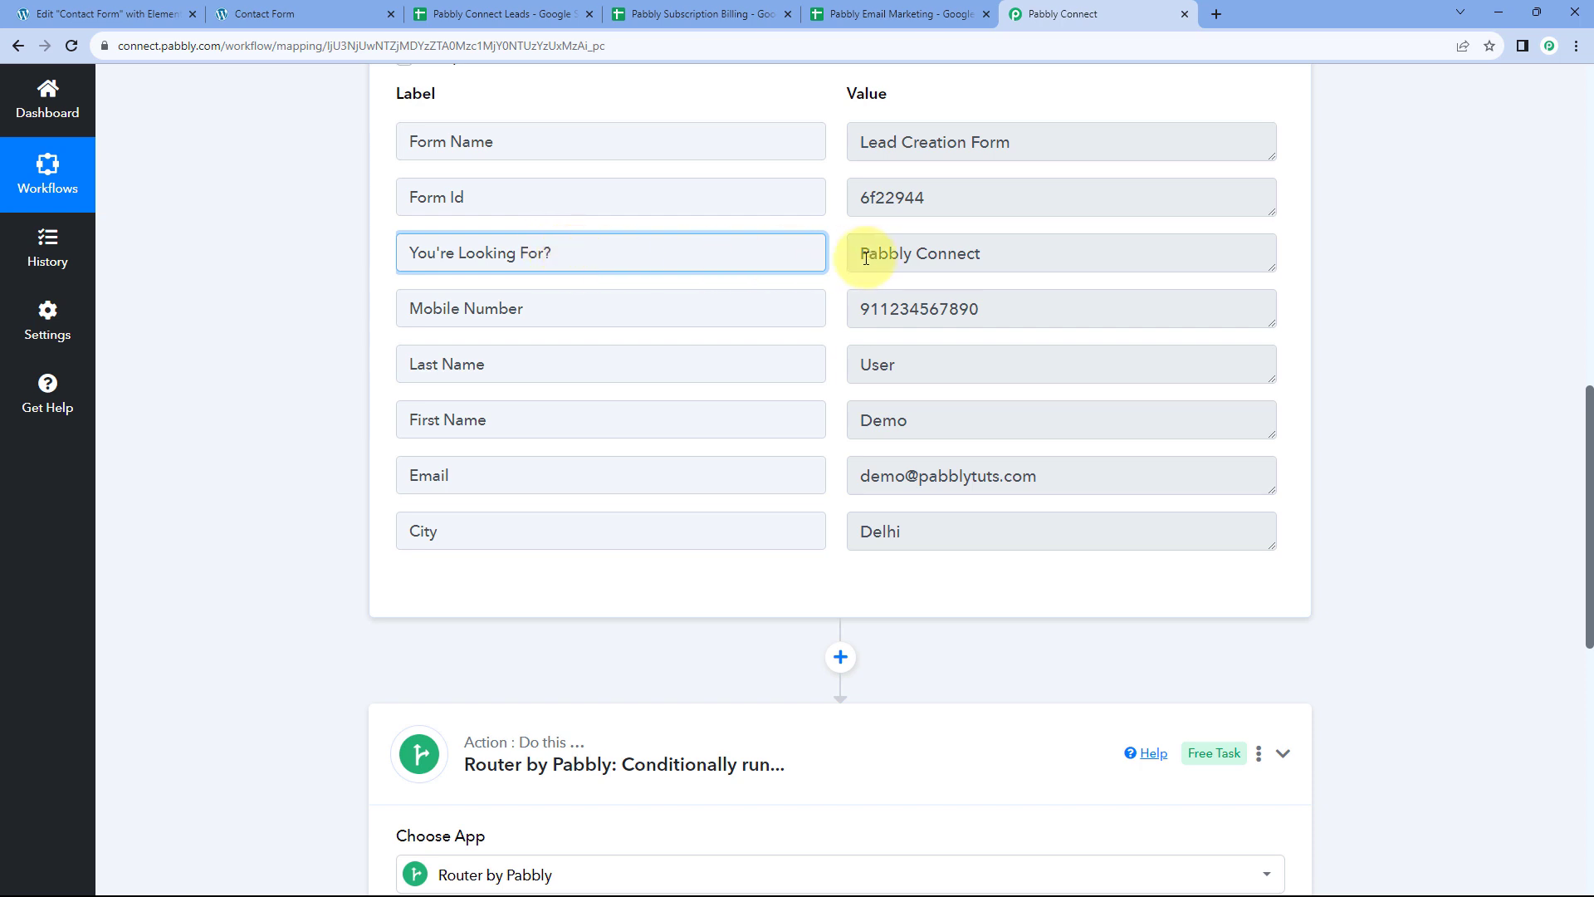
mouse_move(866, 258)
mouse_down()
mouse_move(1007, 257)
mouse_move(843, 256)
mouse_up()
click(1007, 256)
click(833, 254)
drag(581, 255, 370, 264)
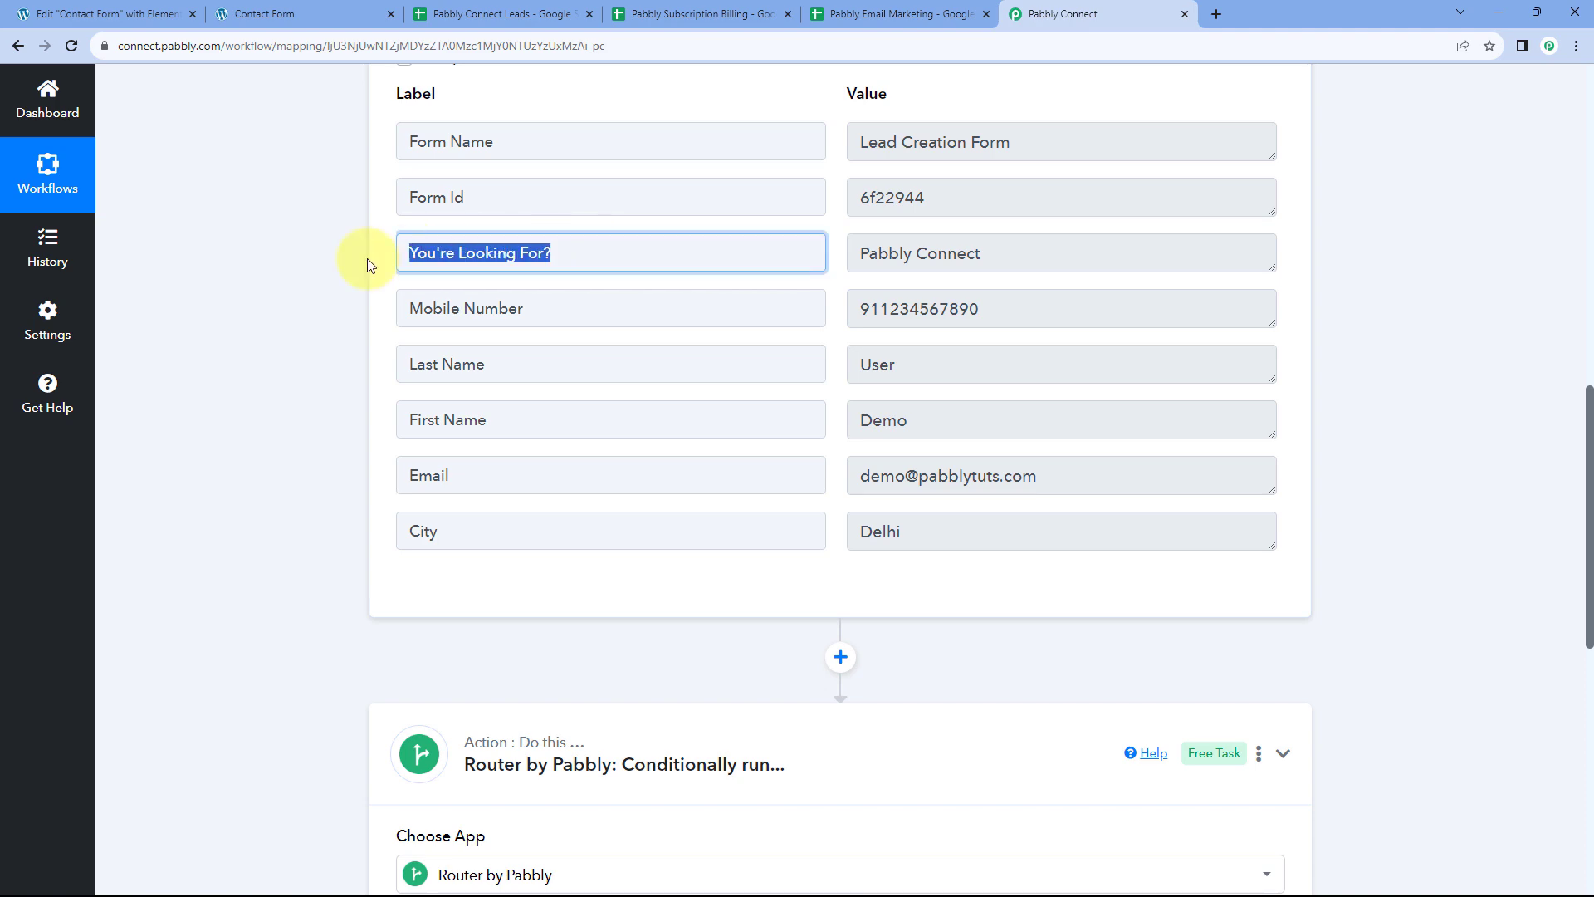
click(574, 255)
click(841, 266)
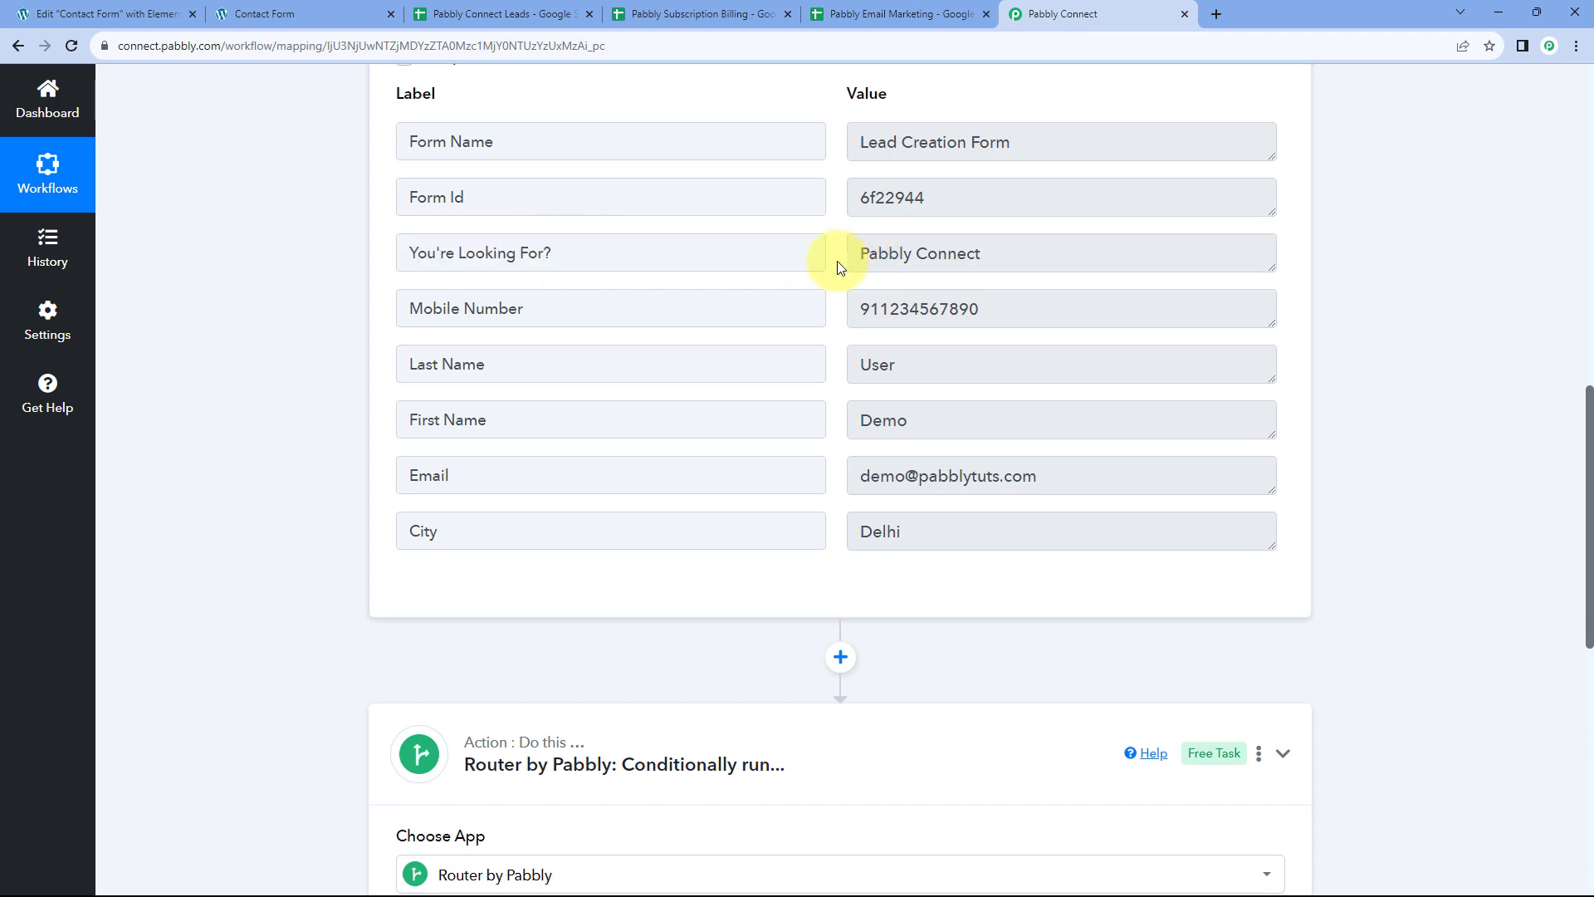
scroll(841, 265, down, 9)
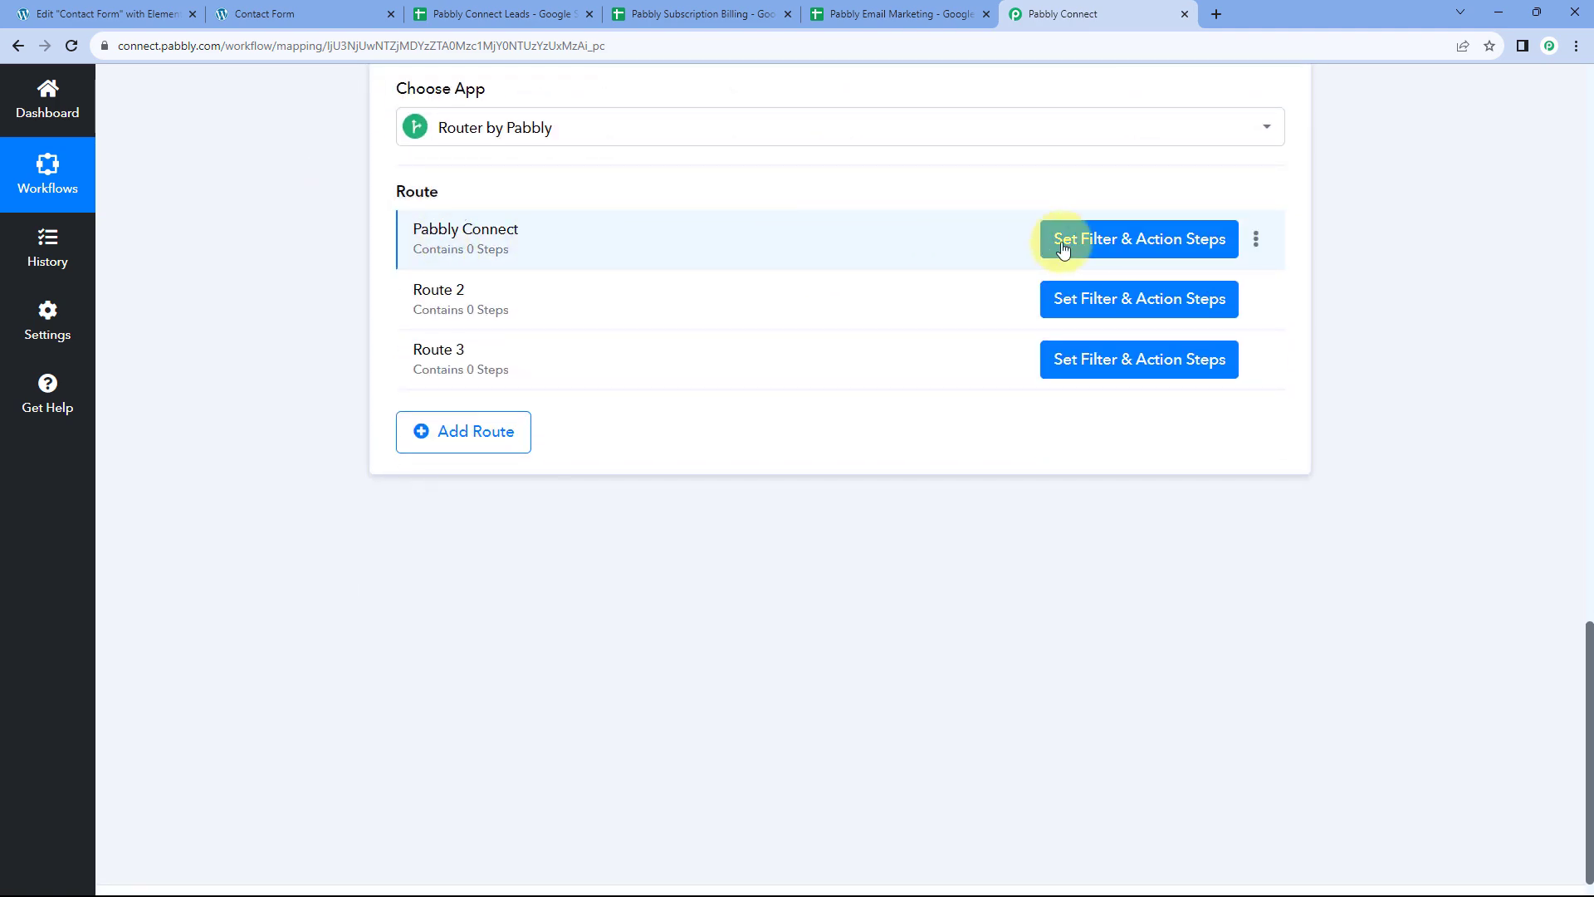
Set the route filter condition to You're Looking For? Equal to Pabbly Connect
click(1102, 243)
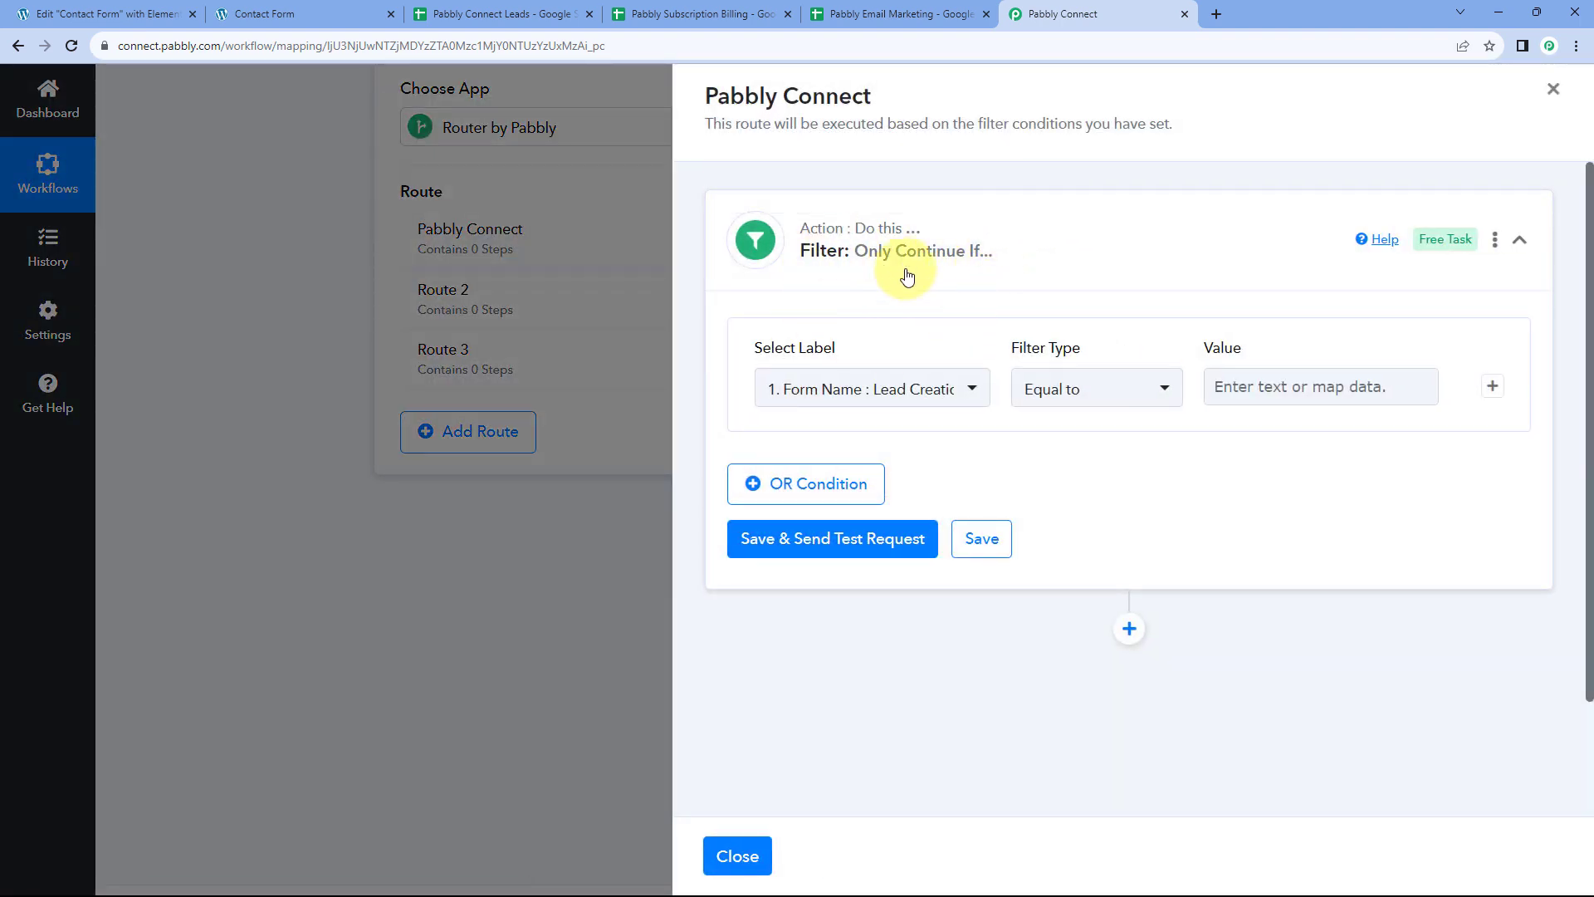
scroll(757, 274, down, 1)
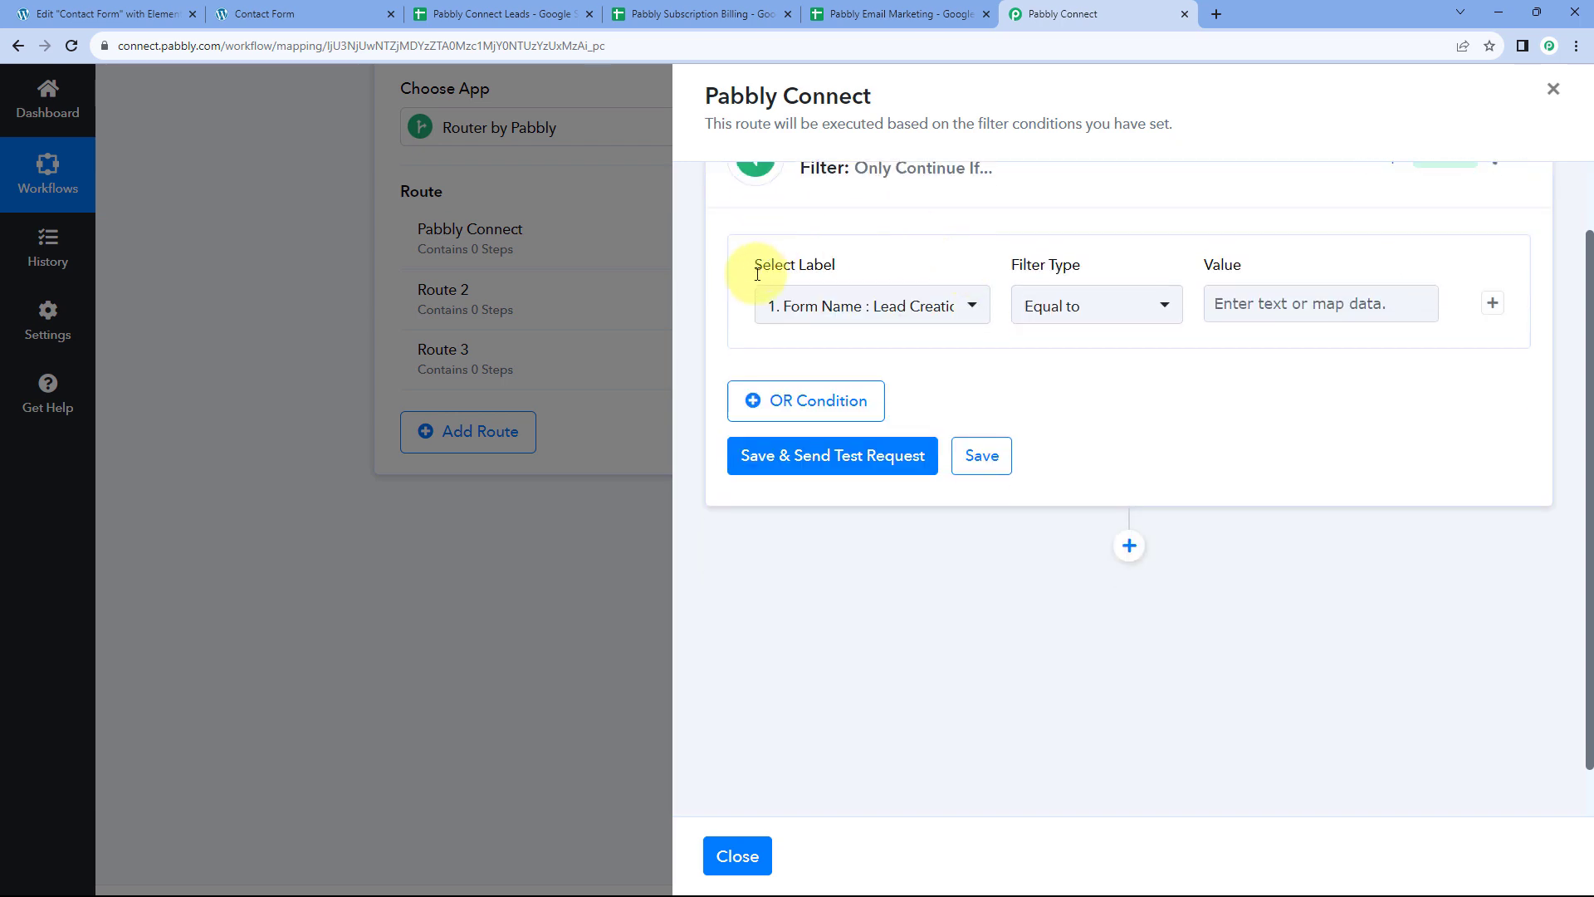
click(972, 311)
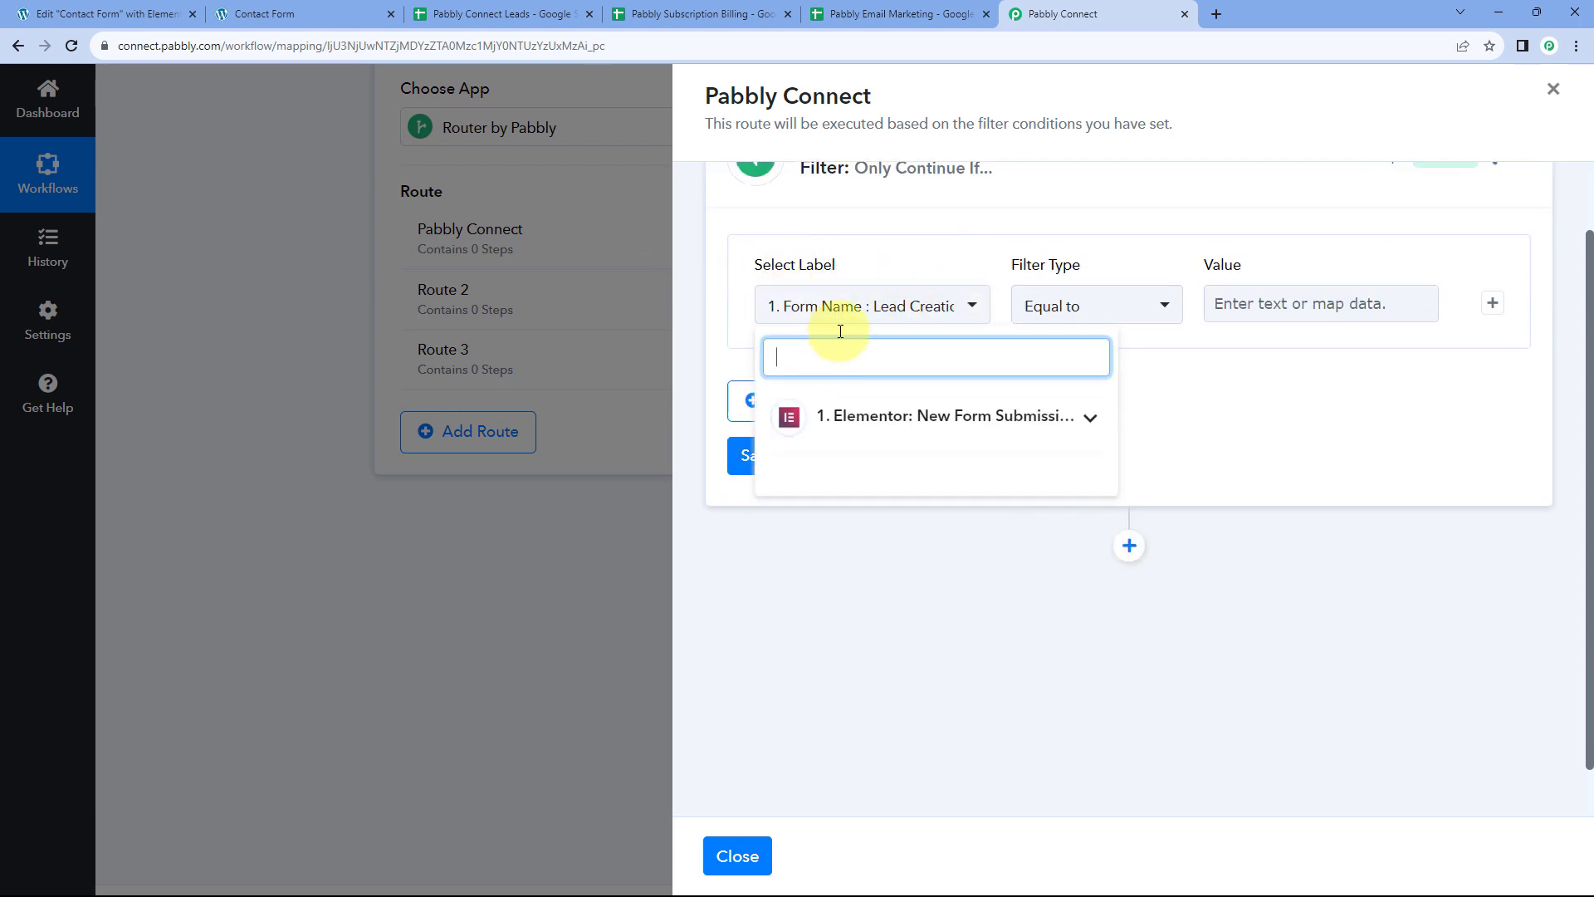
click(1084, 415)
scroll(882, 490, down, 1)
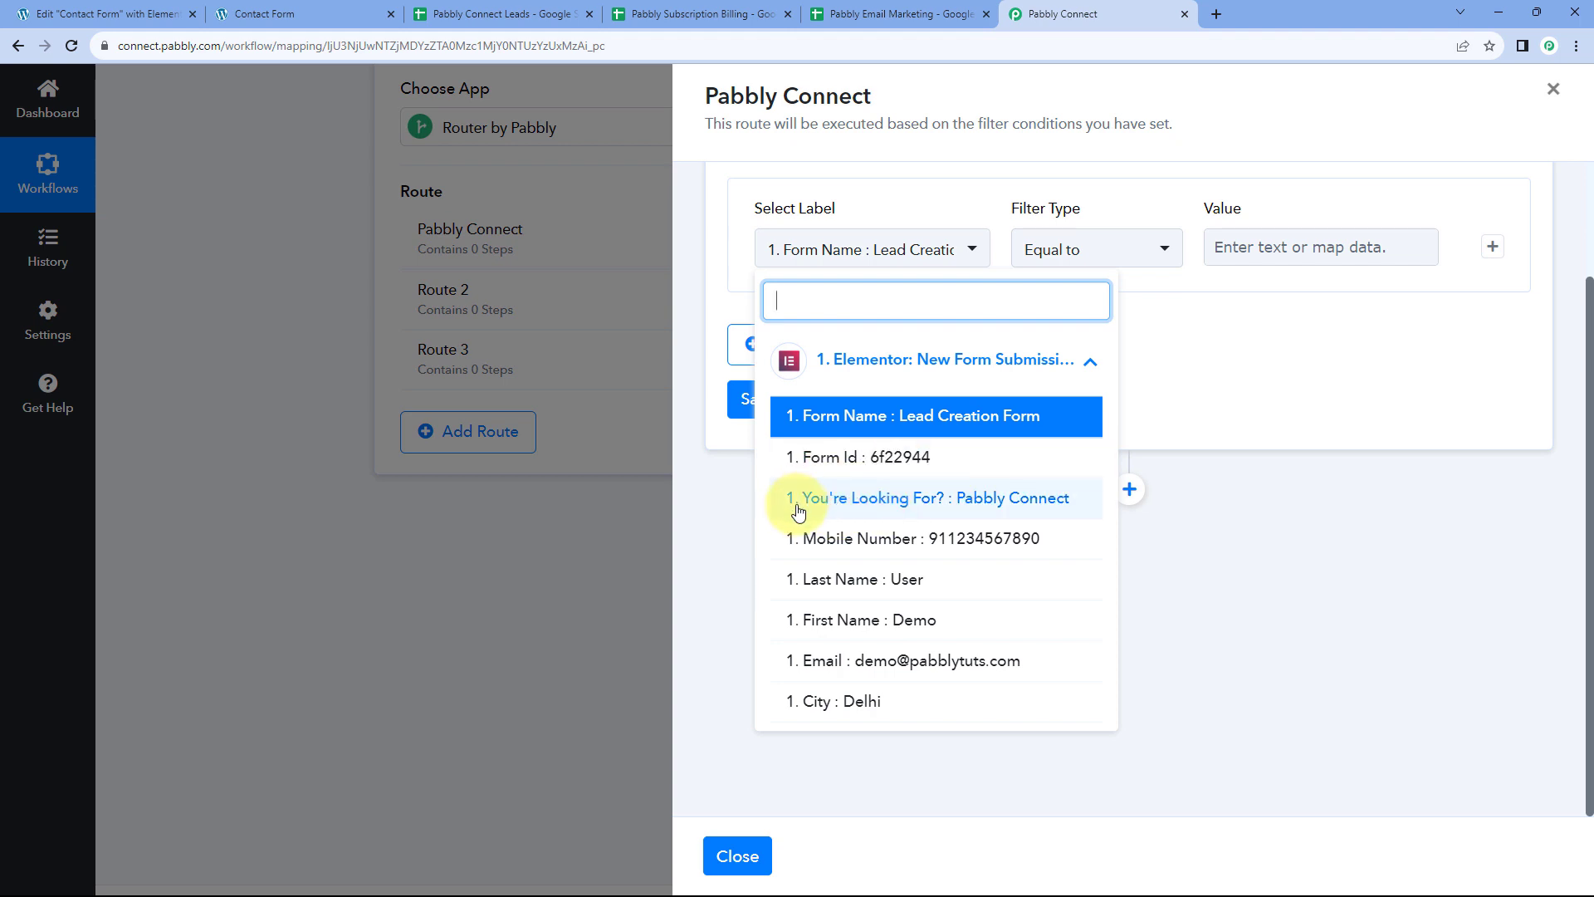
click(871, 502)
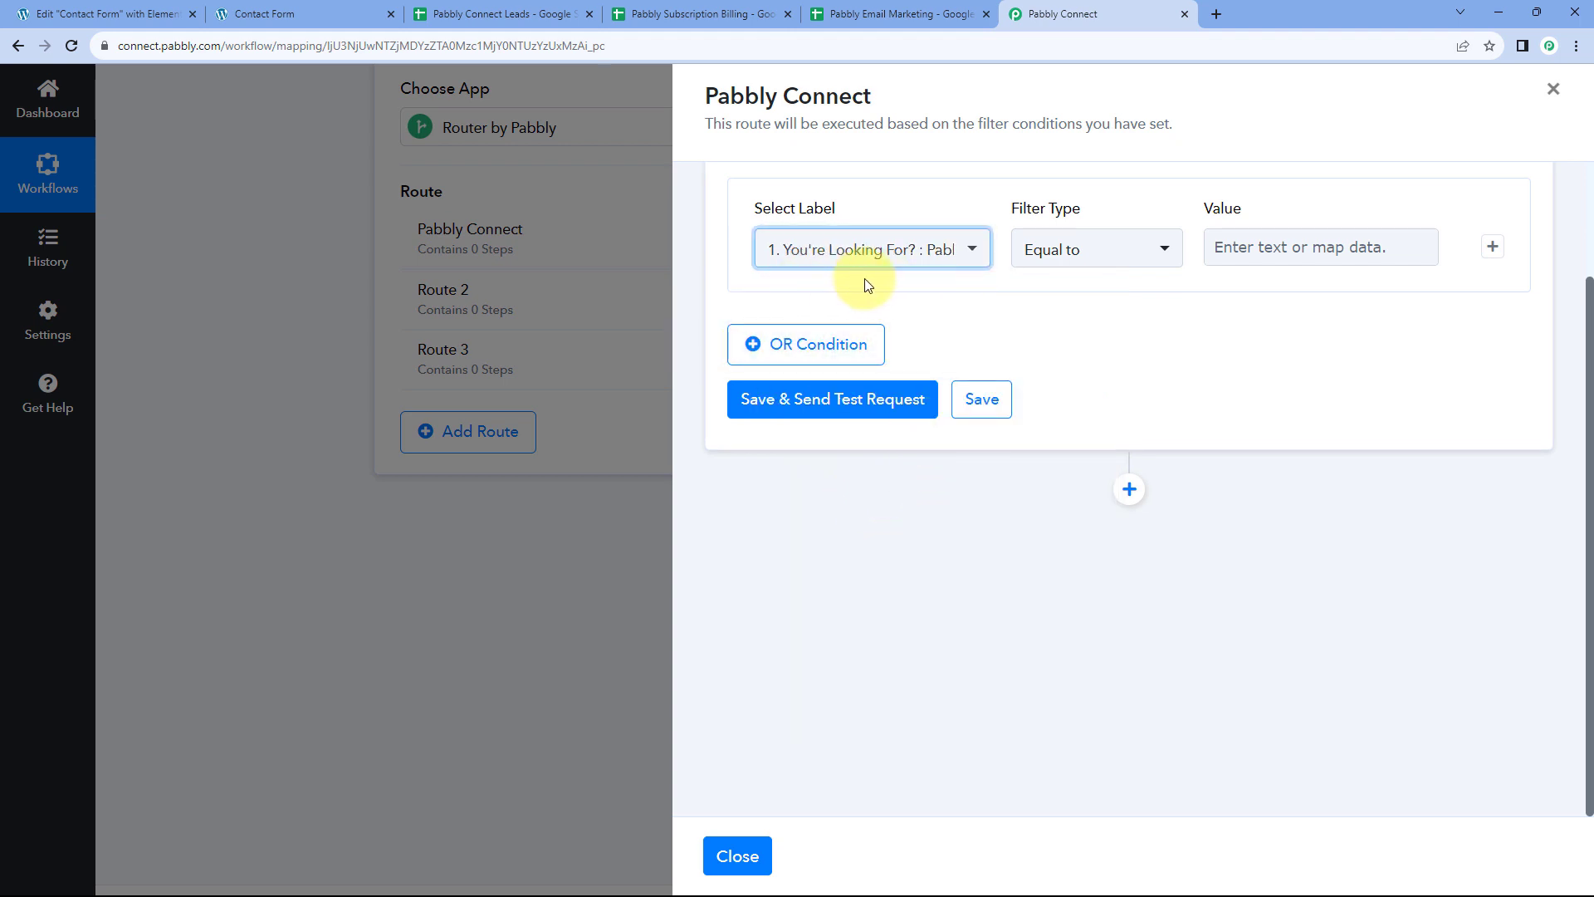
scroll(864, 278, up, 1)
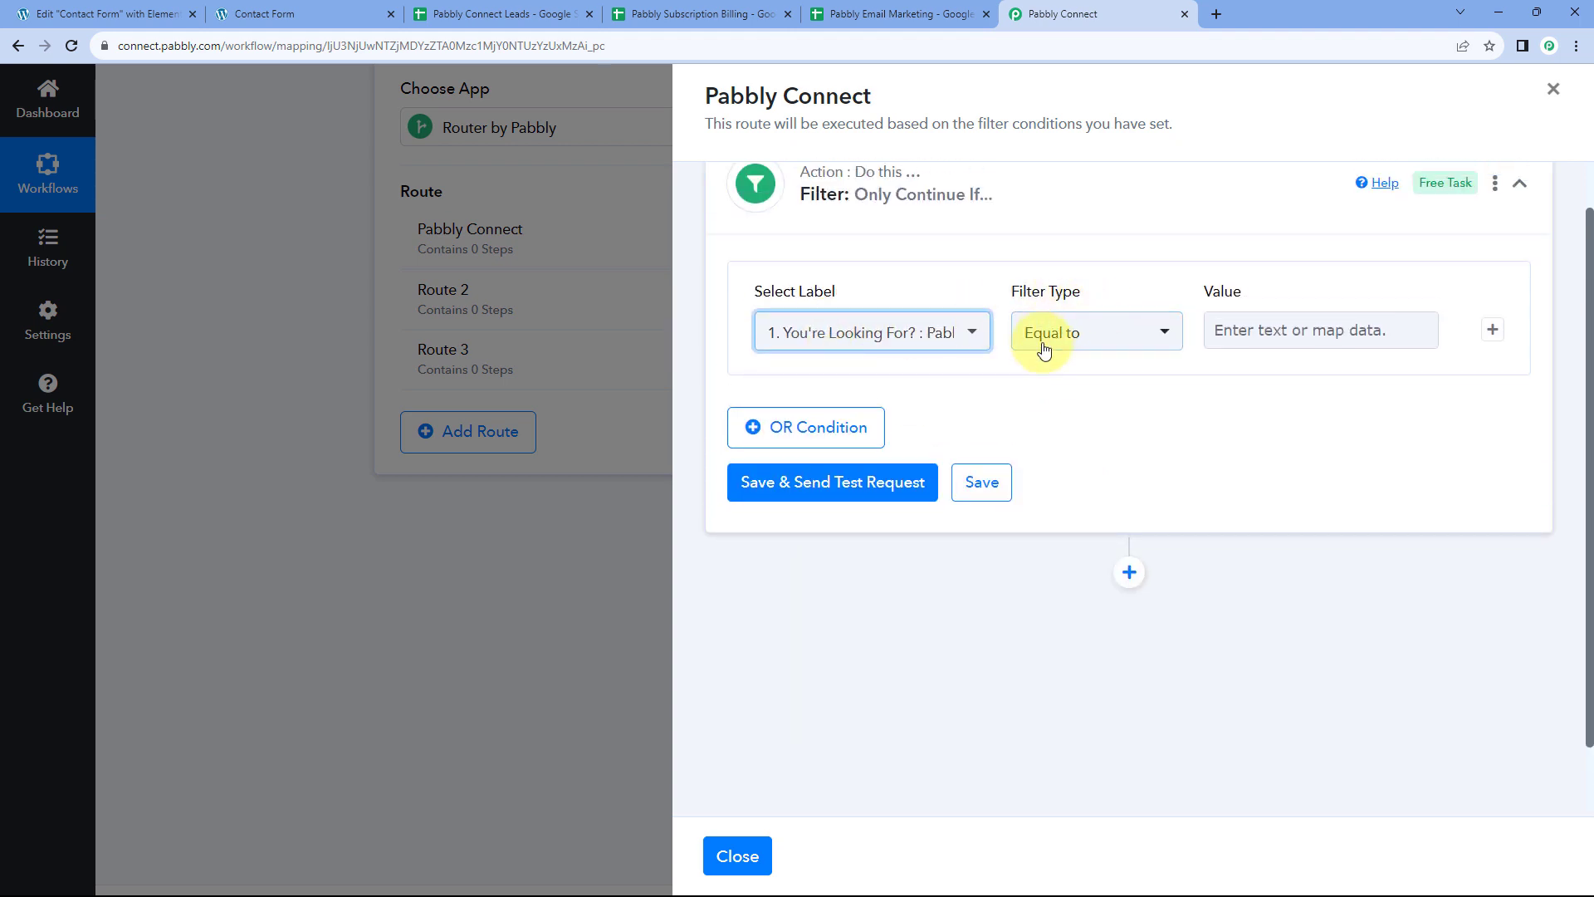
click(1252, 324)
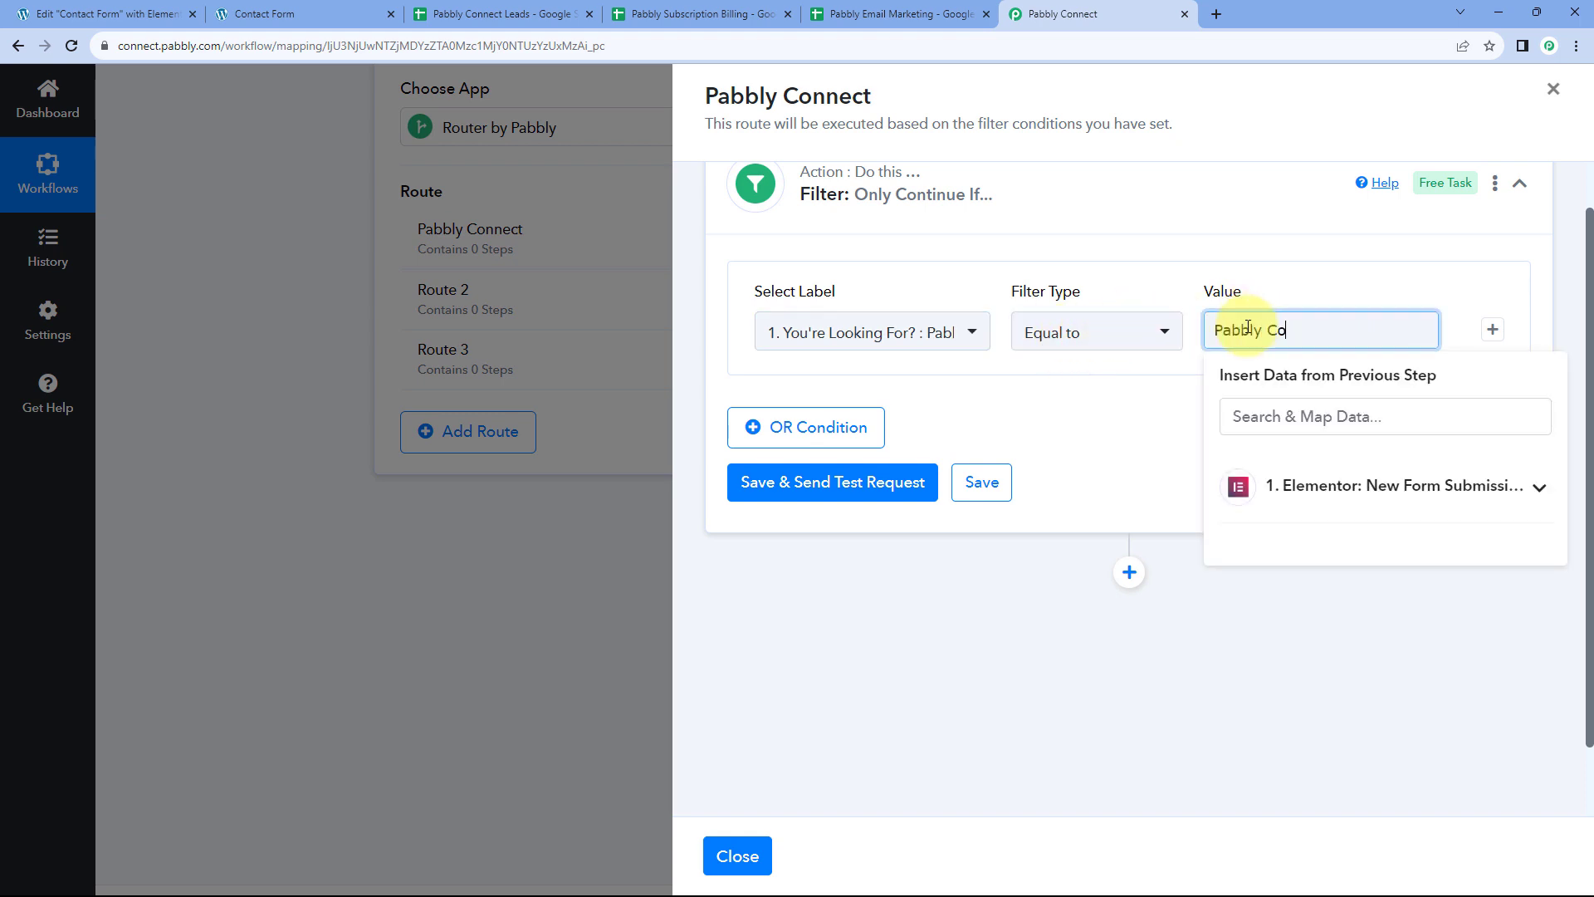
click(1136, 393)
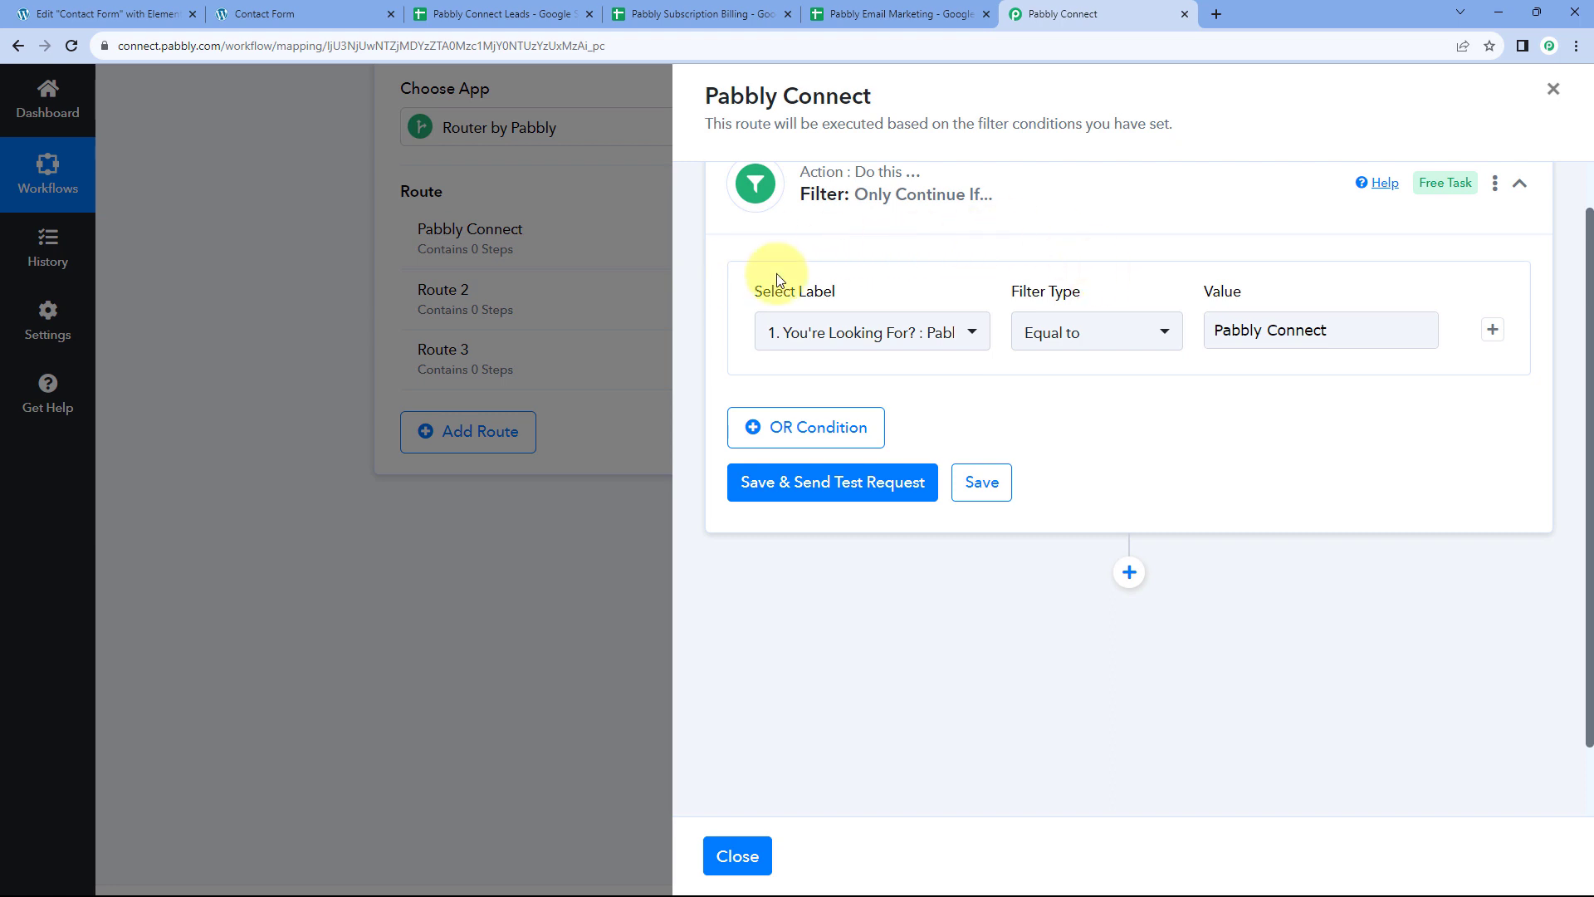
Save the filter and send a test request, confirming Condition is true
click(822, 482)
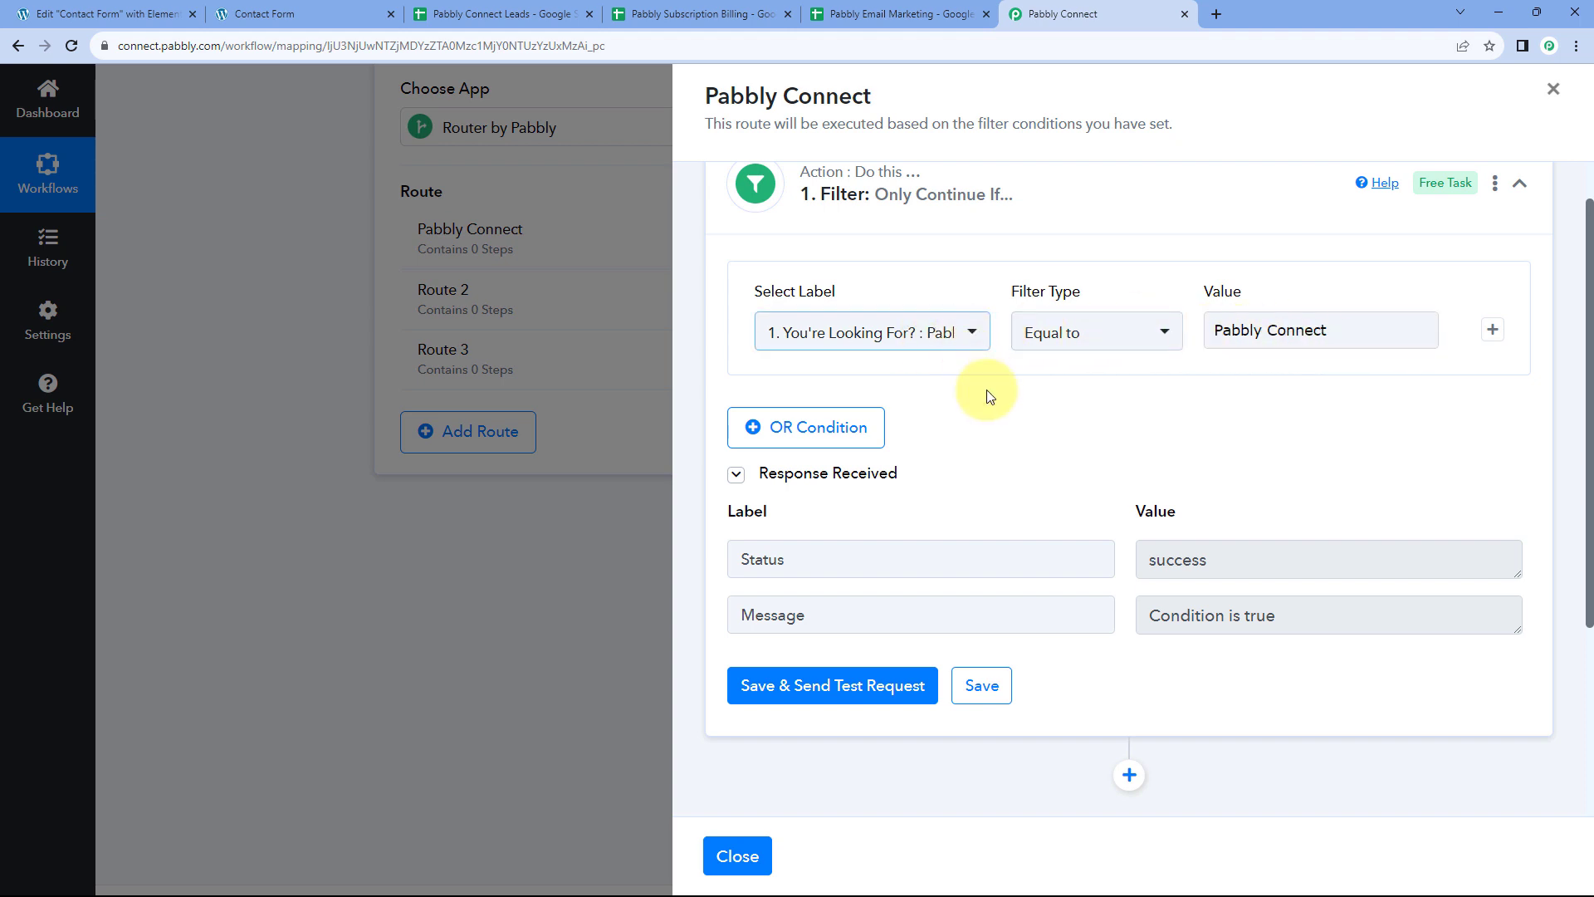
scroll(988, 395, down, 2)
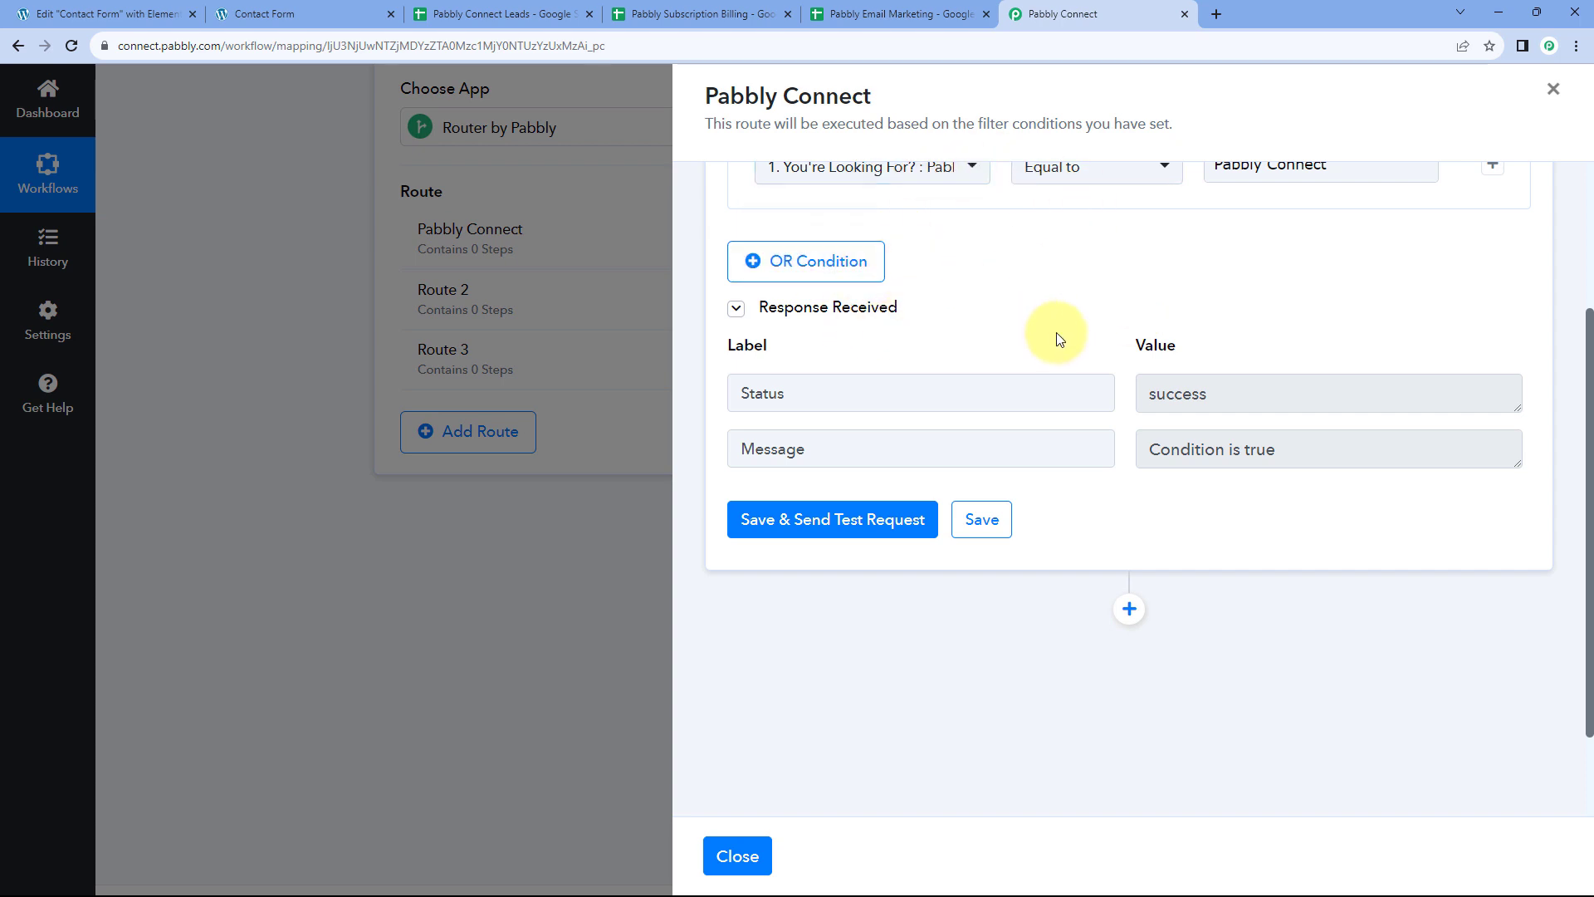
click(525, 11)
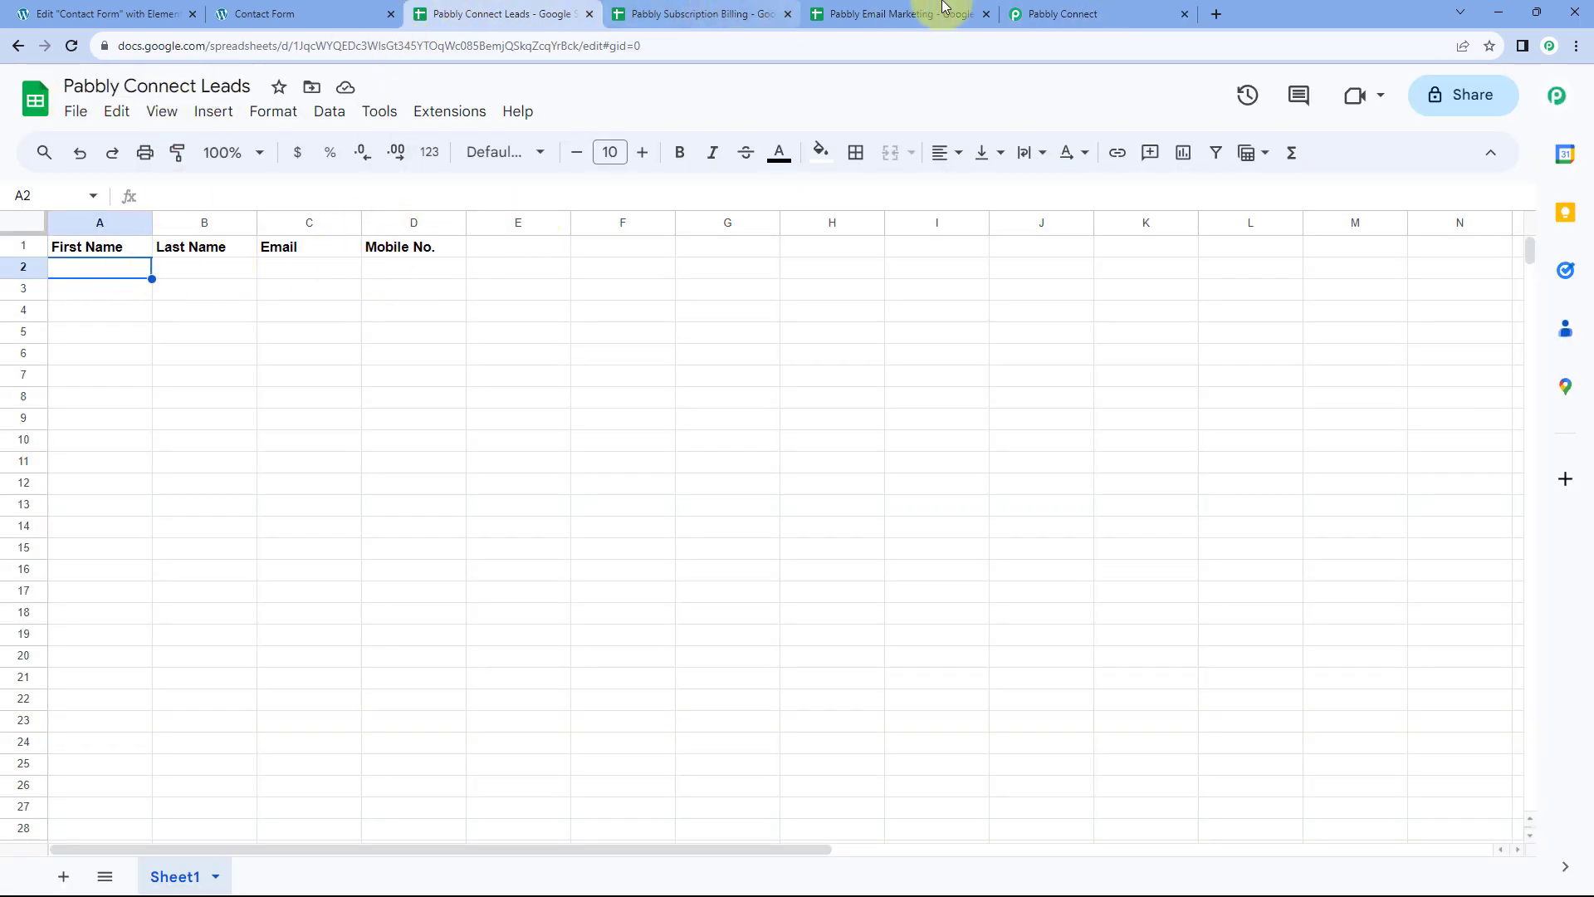
click(1068, 13)
scroll(1084, 570, down, 1)
scroll(1084, 571, down, 1)
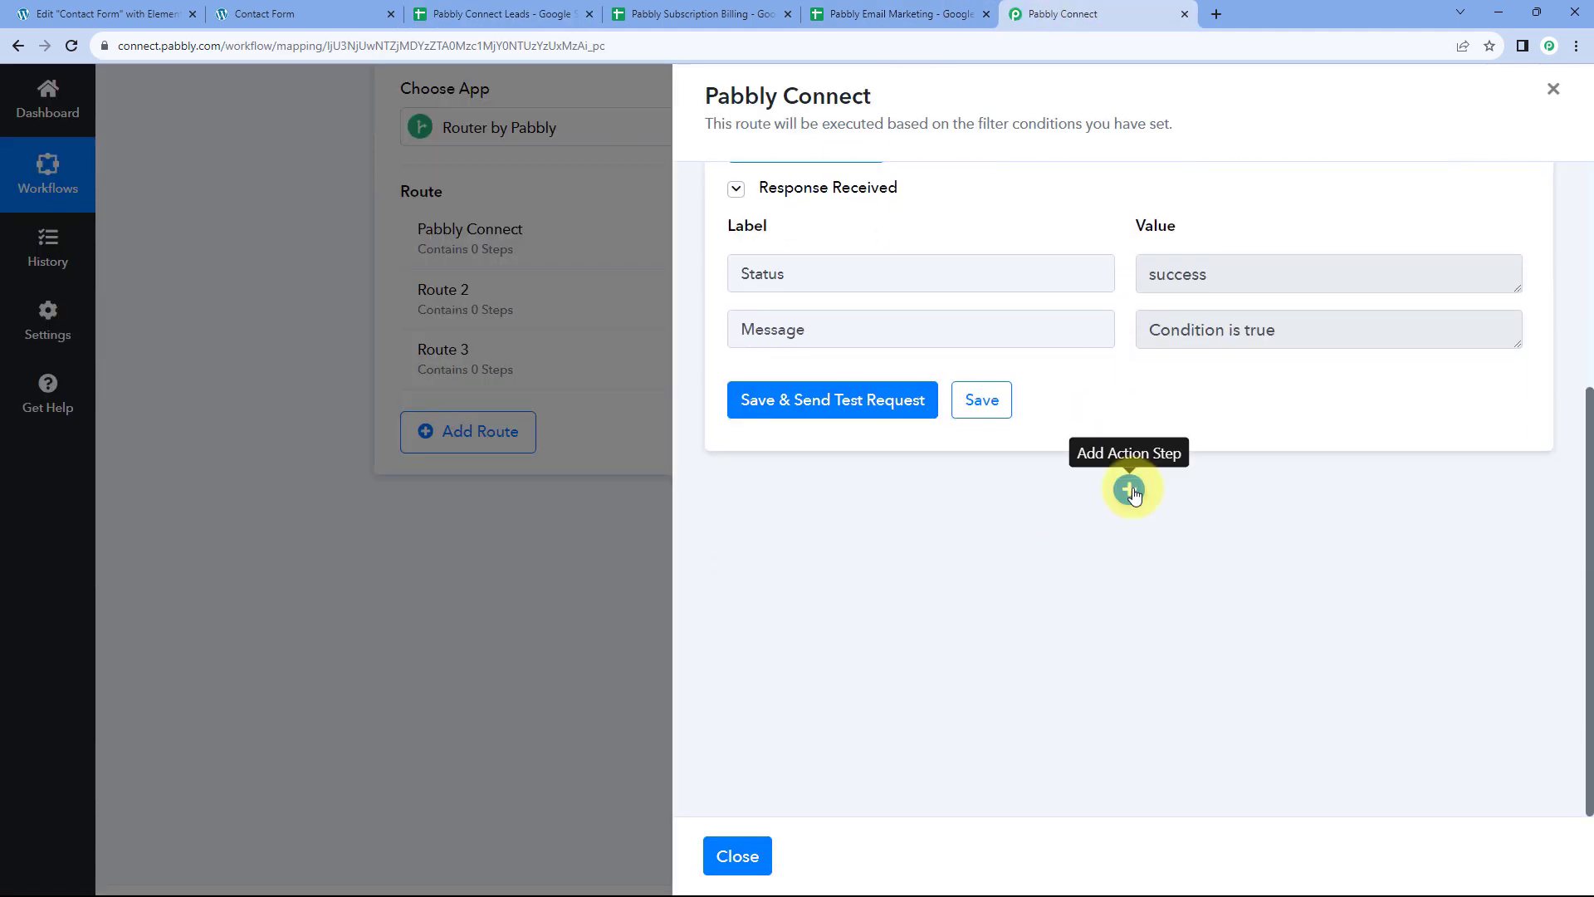
Add a Google Sheets action after the filter with Add New Row as its action event
click(1129, 490)
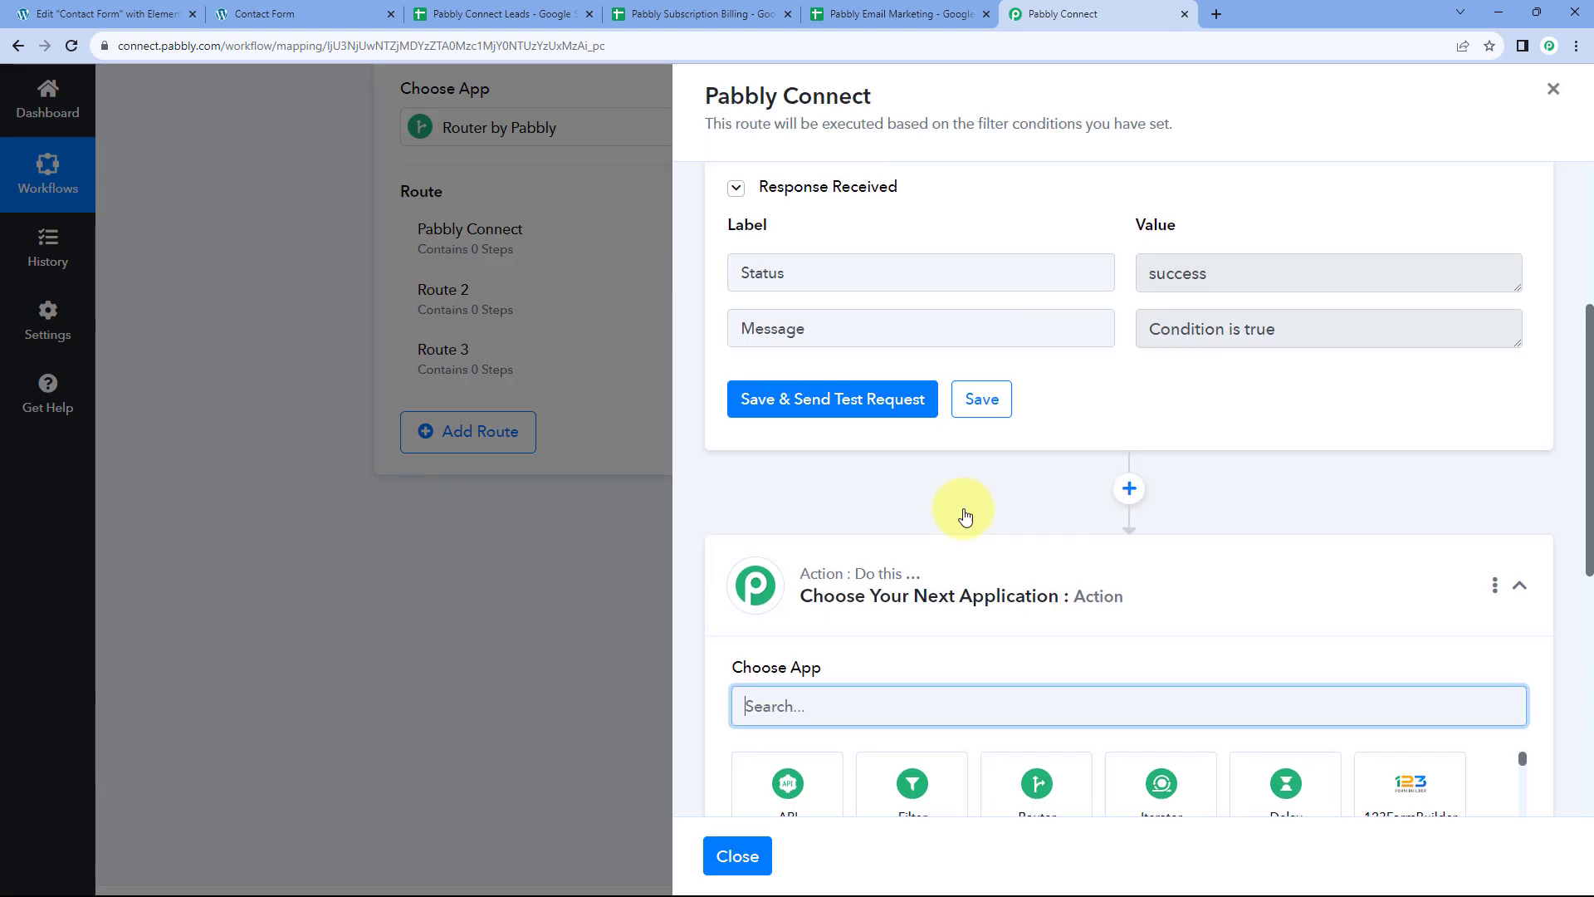
text(Go)
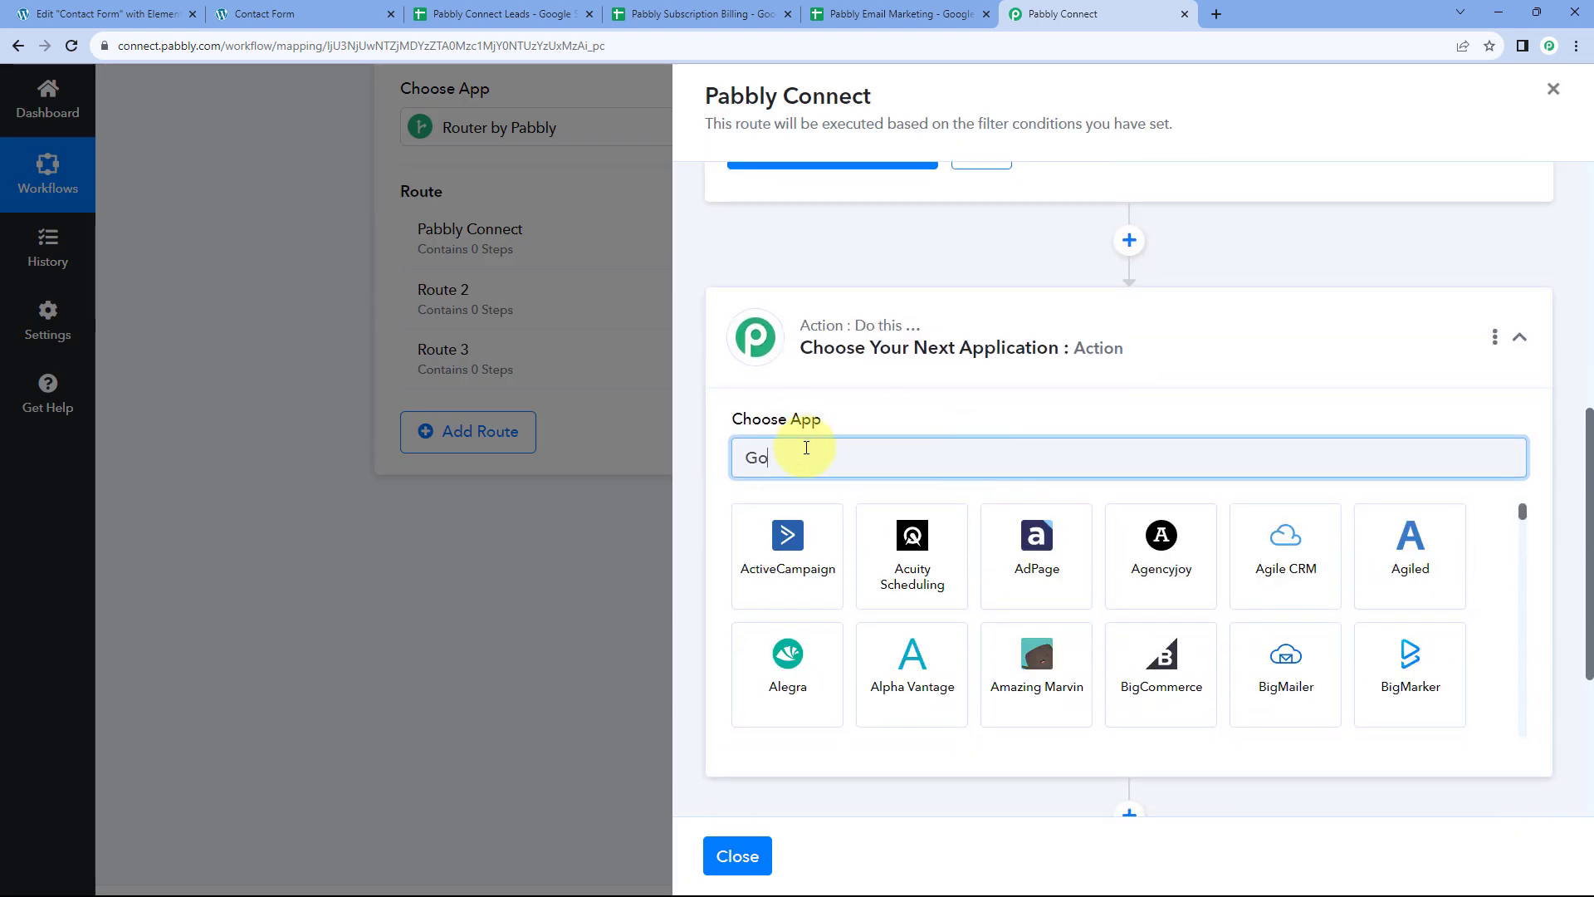
text(ogle Sheets)
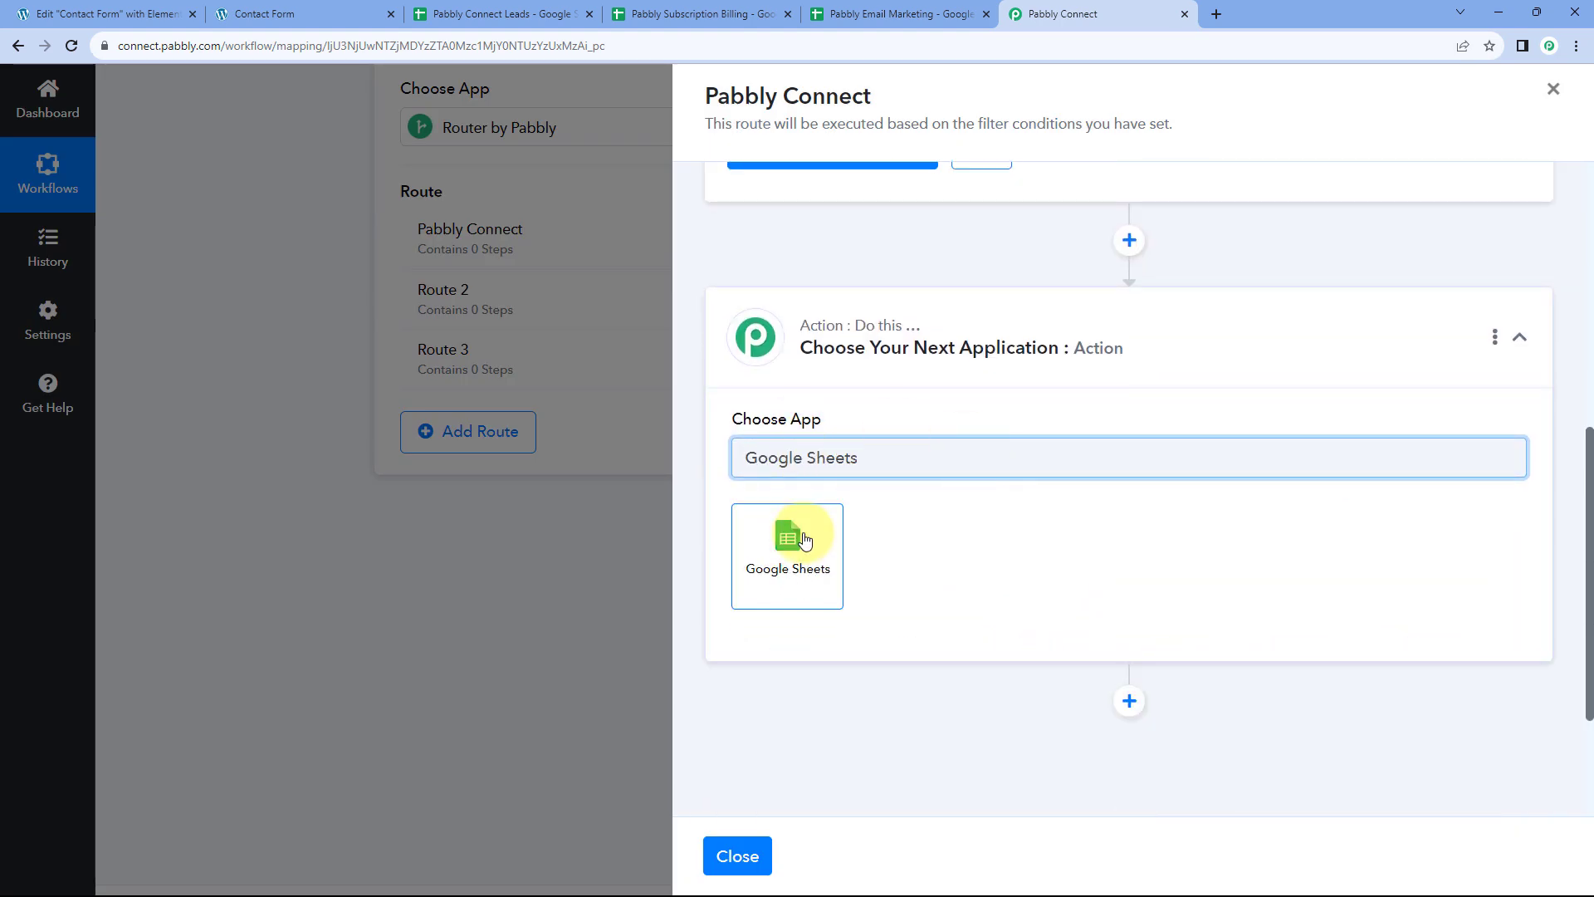
click(803, 538)
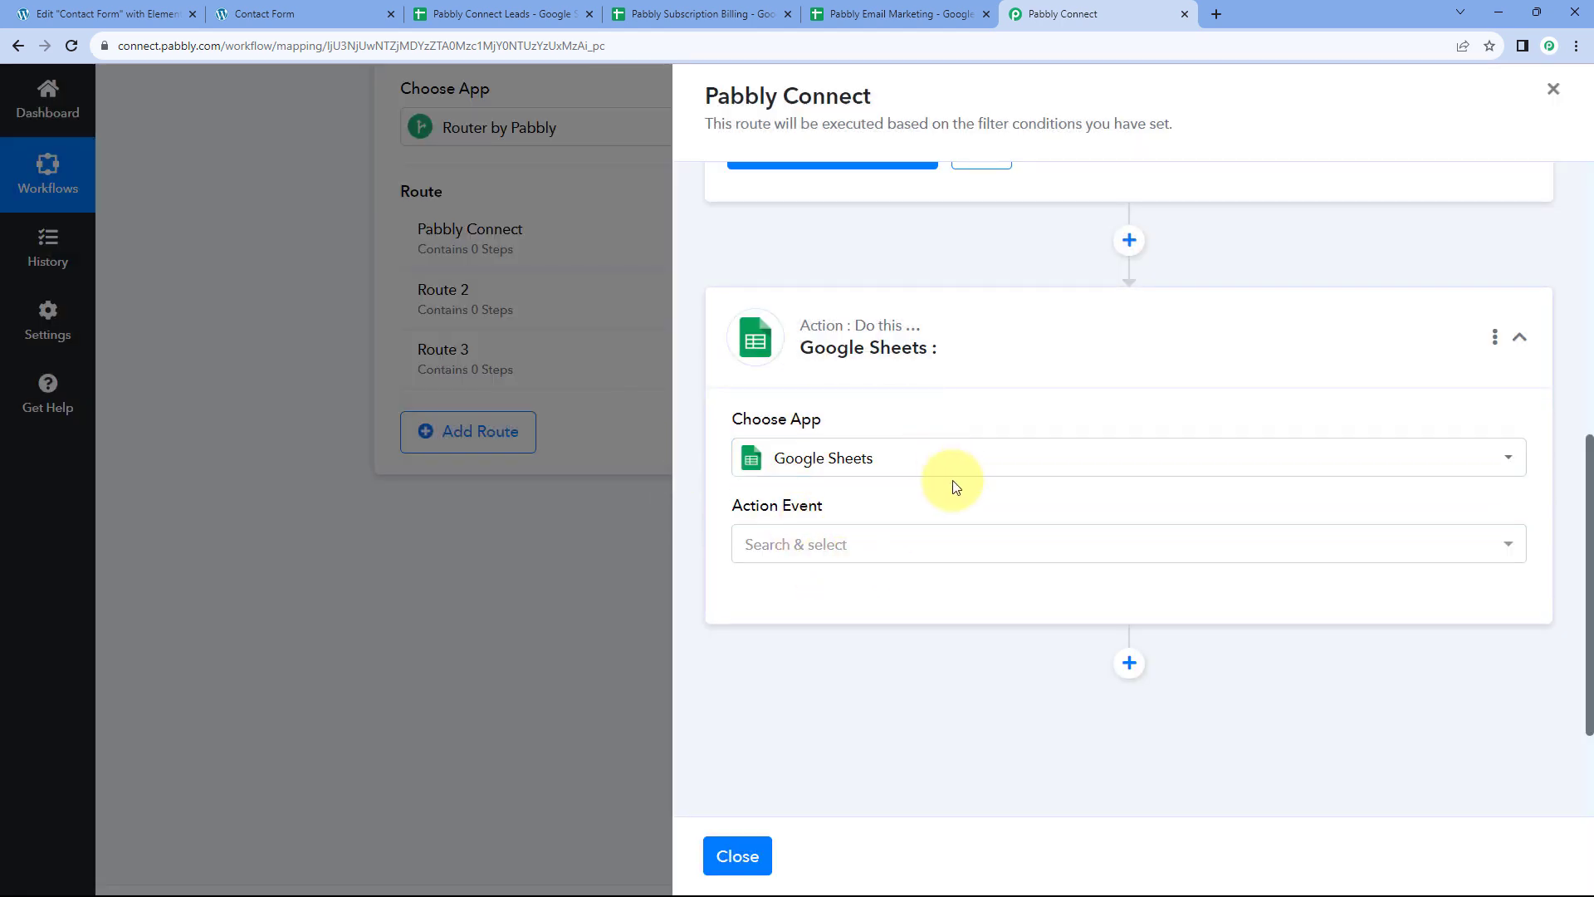
click(897, 544)
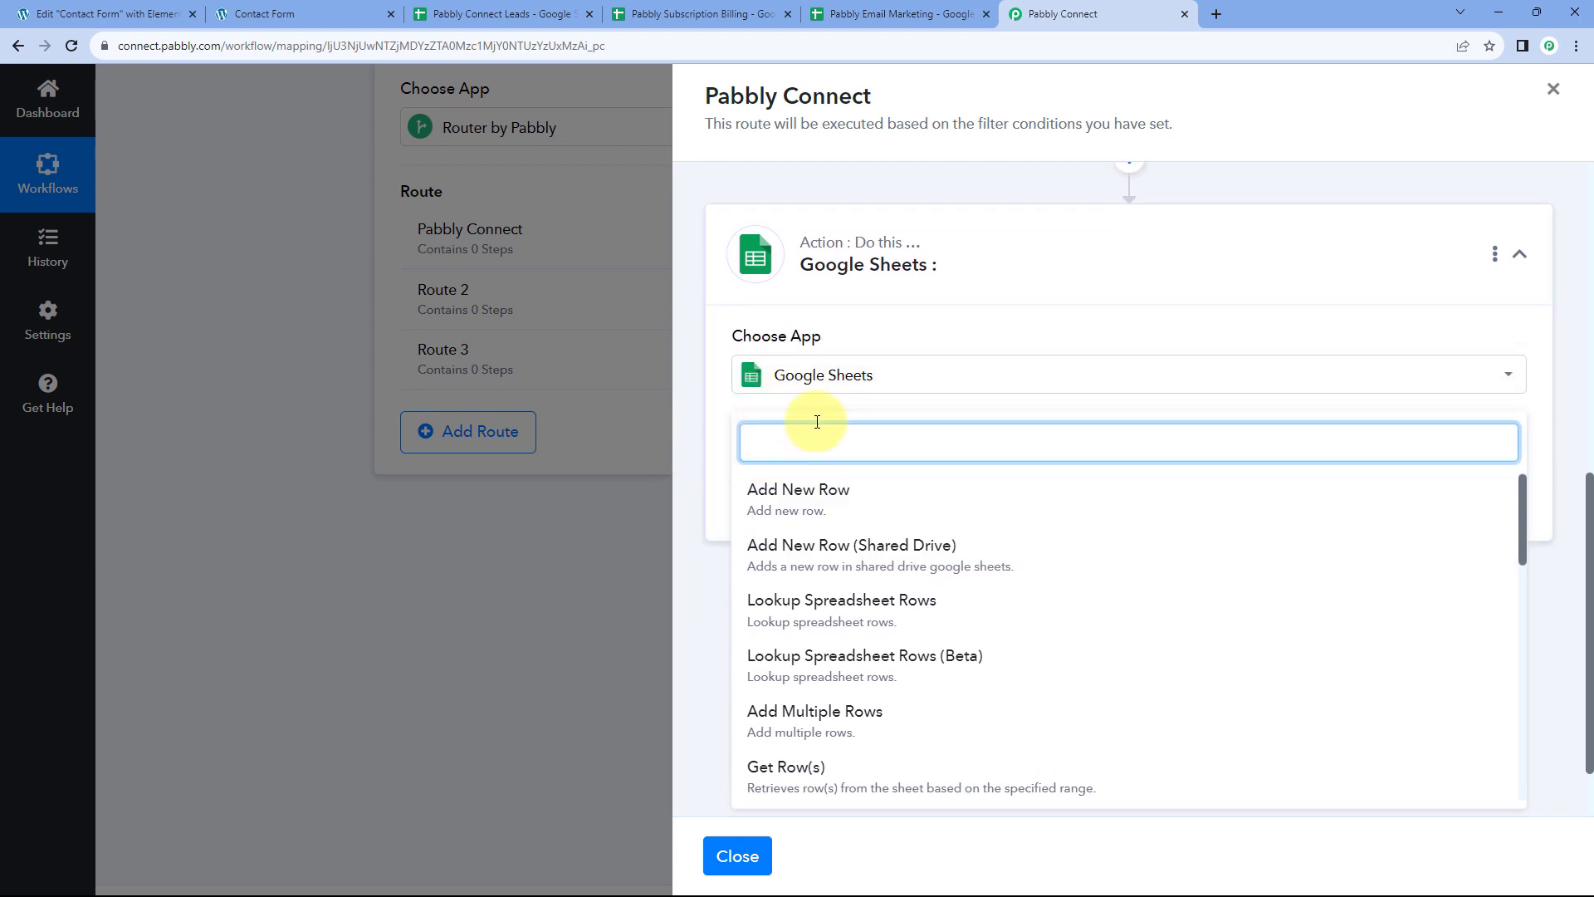
click(867, 503)
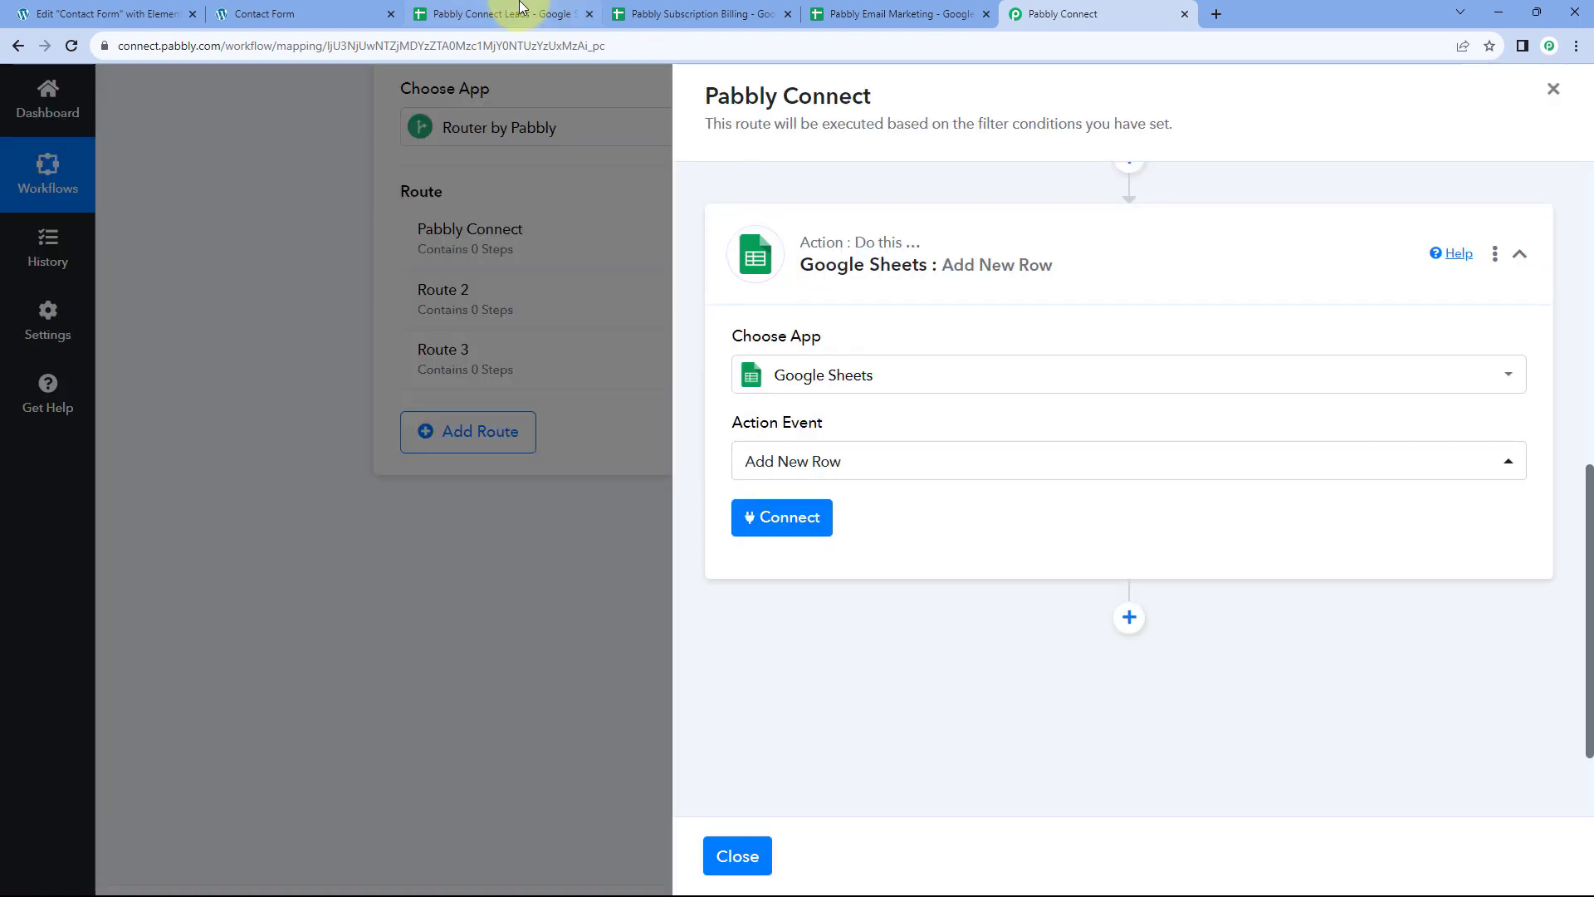
Add a City header in cell E1 of the Pabbly Connect Leads sheet, then return to the workflow
click(516, 11)
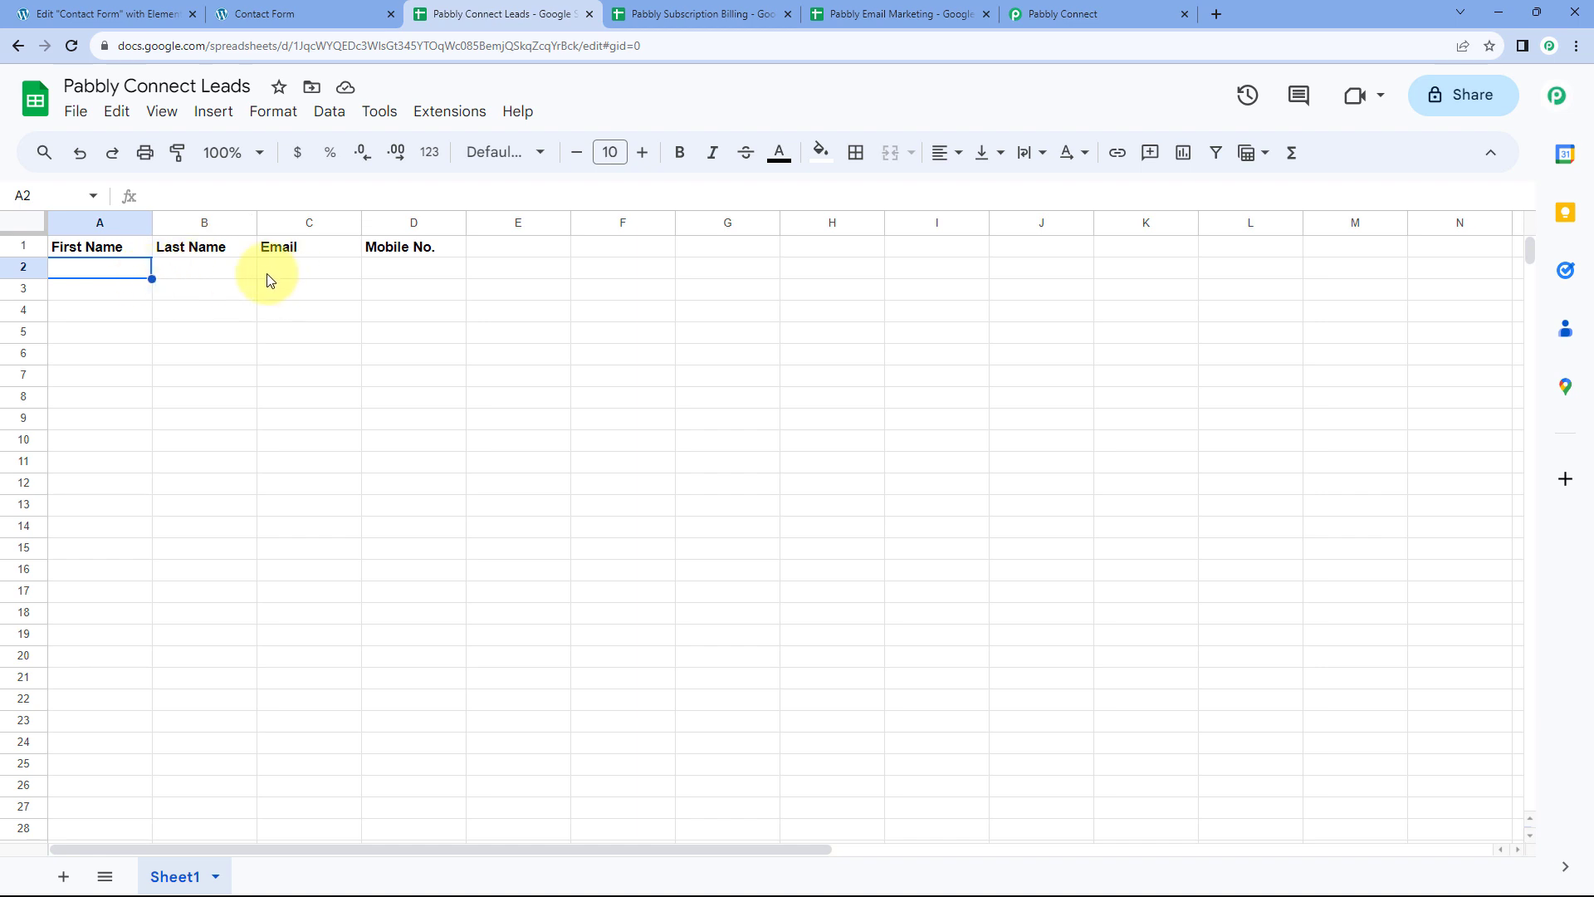
click(529, 257)
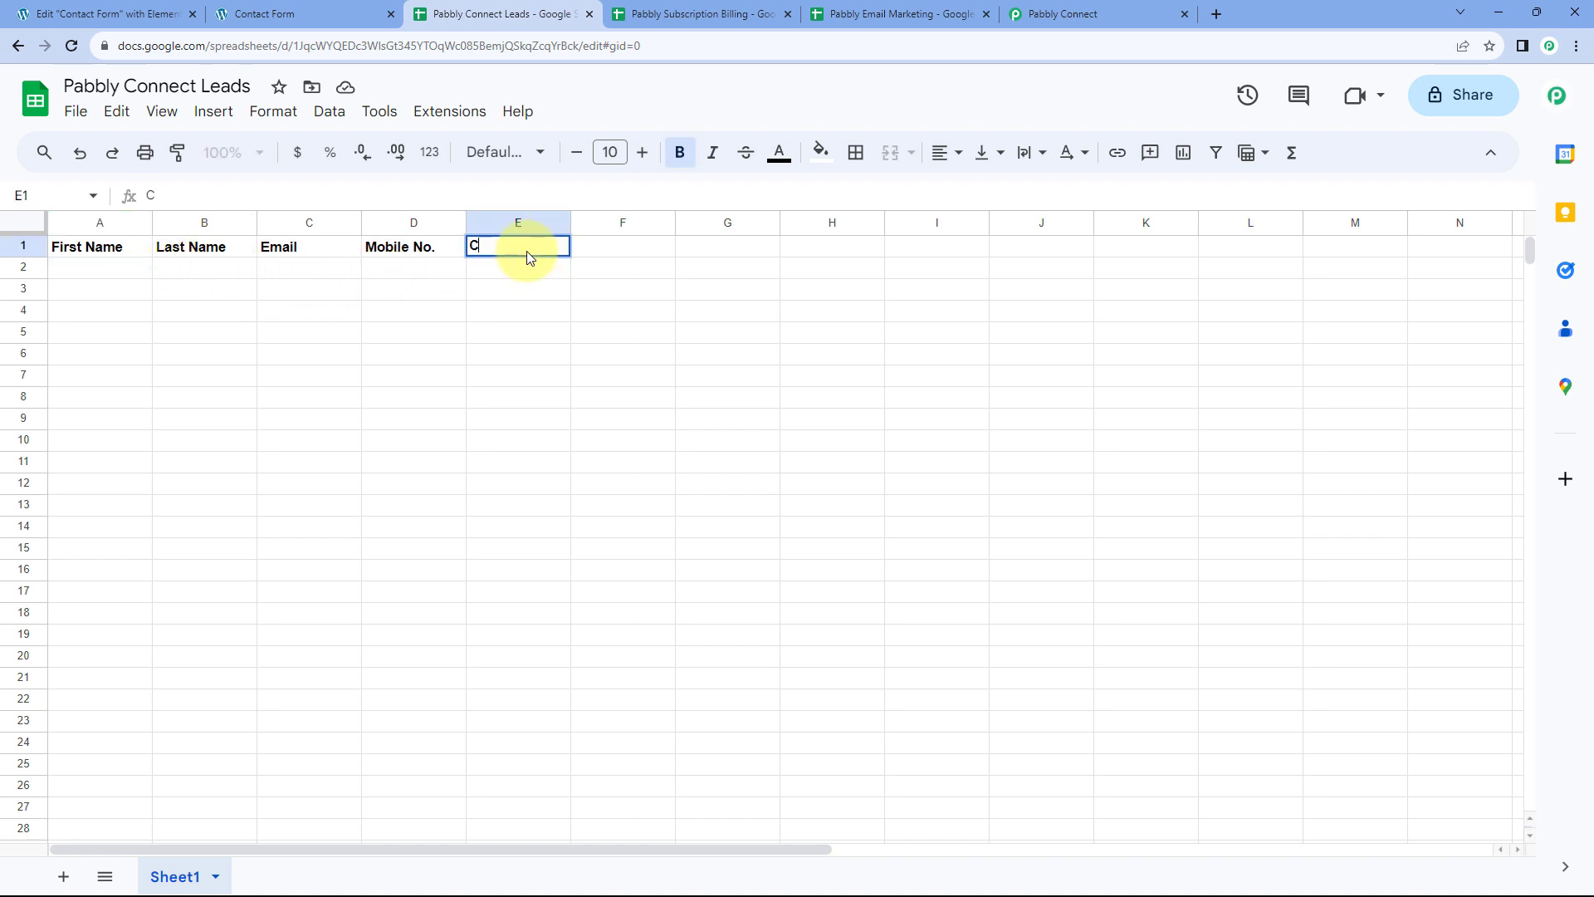
key(Tab)
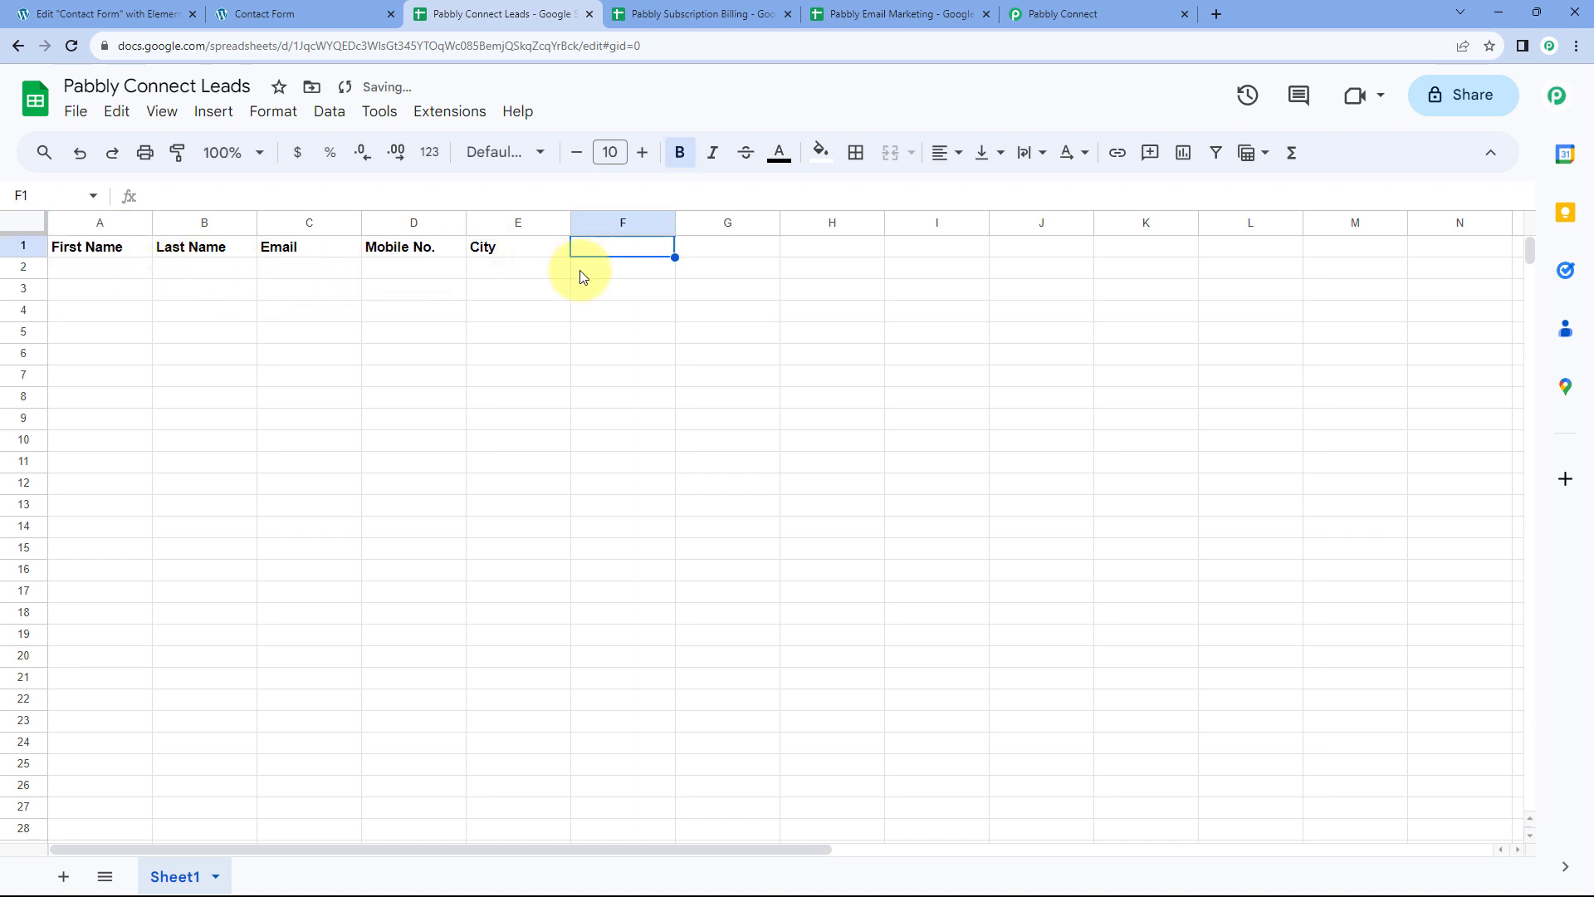
click(730, 11)
click(848, 10)
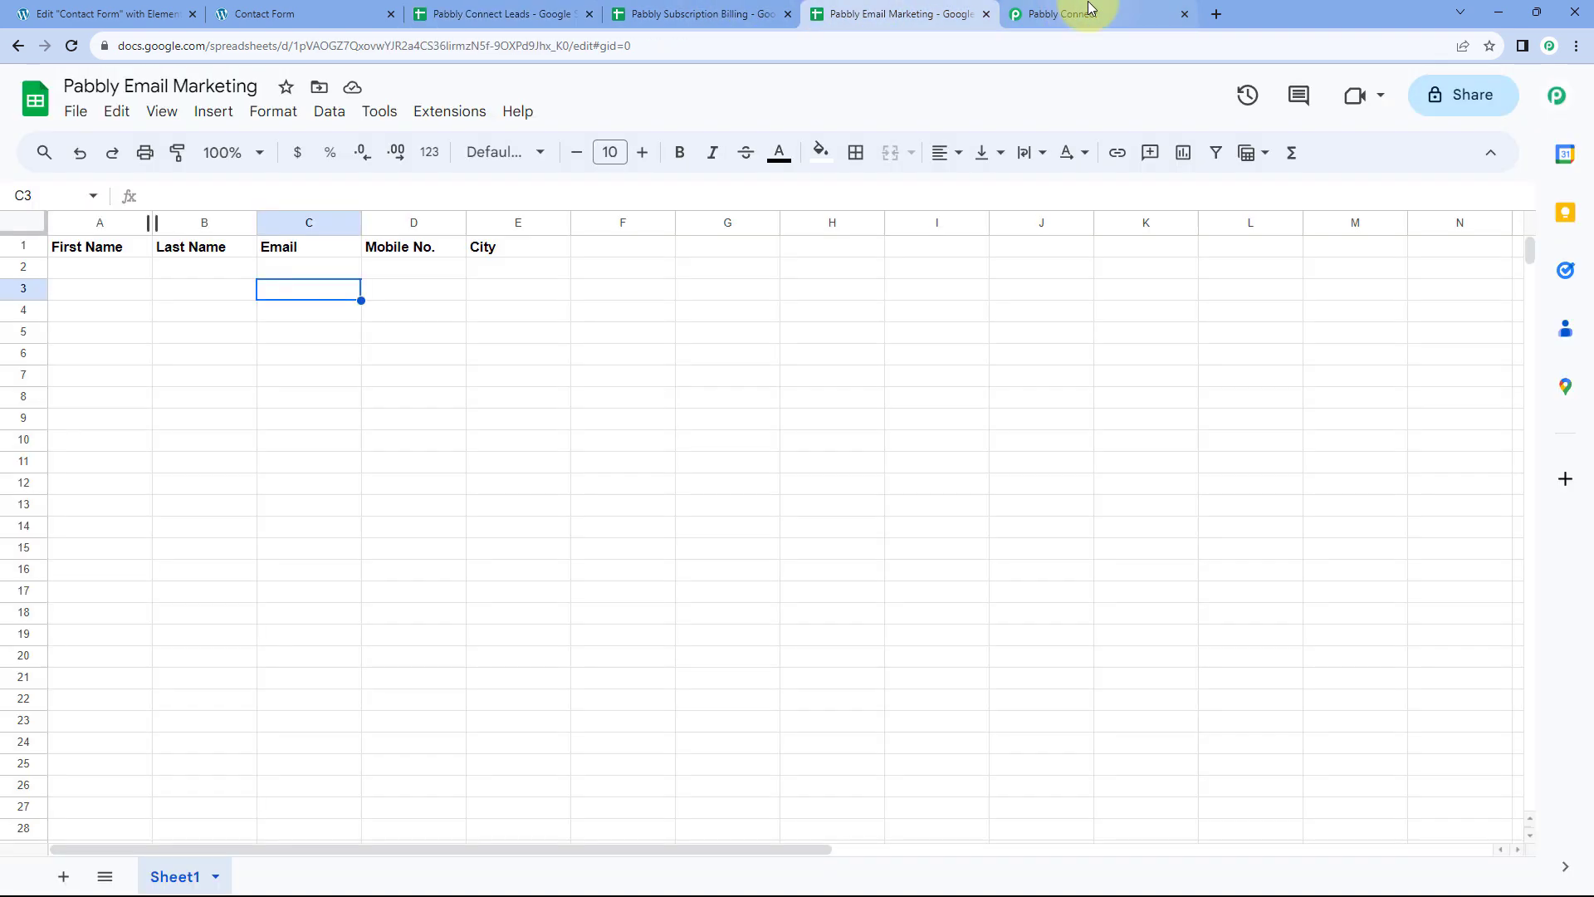
click(1079, 12)
click(768, 448)
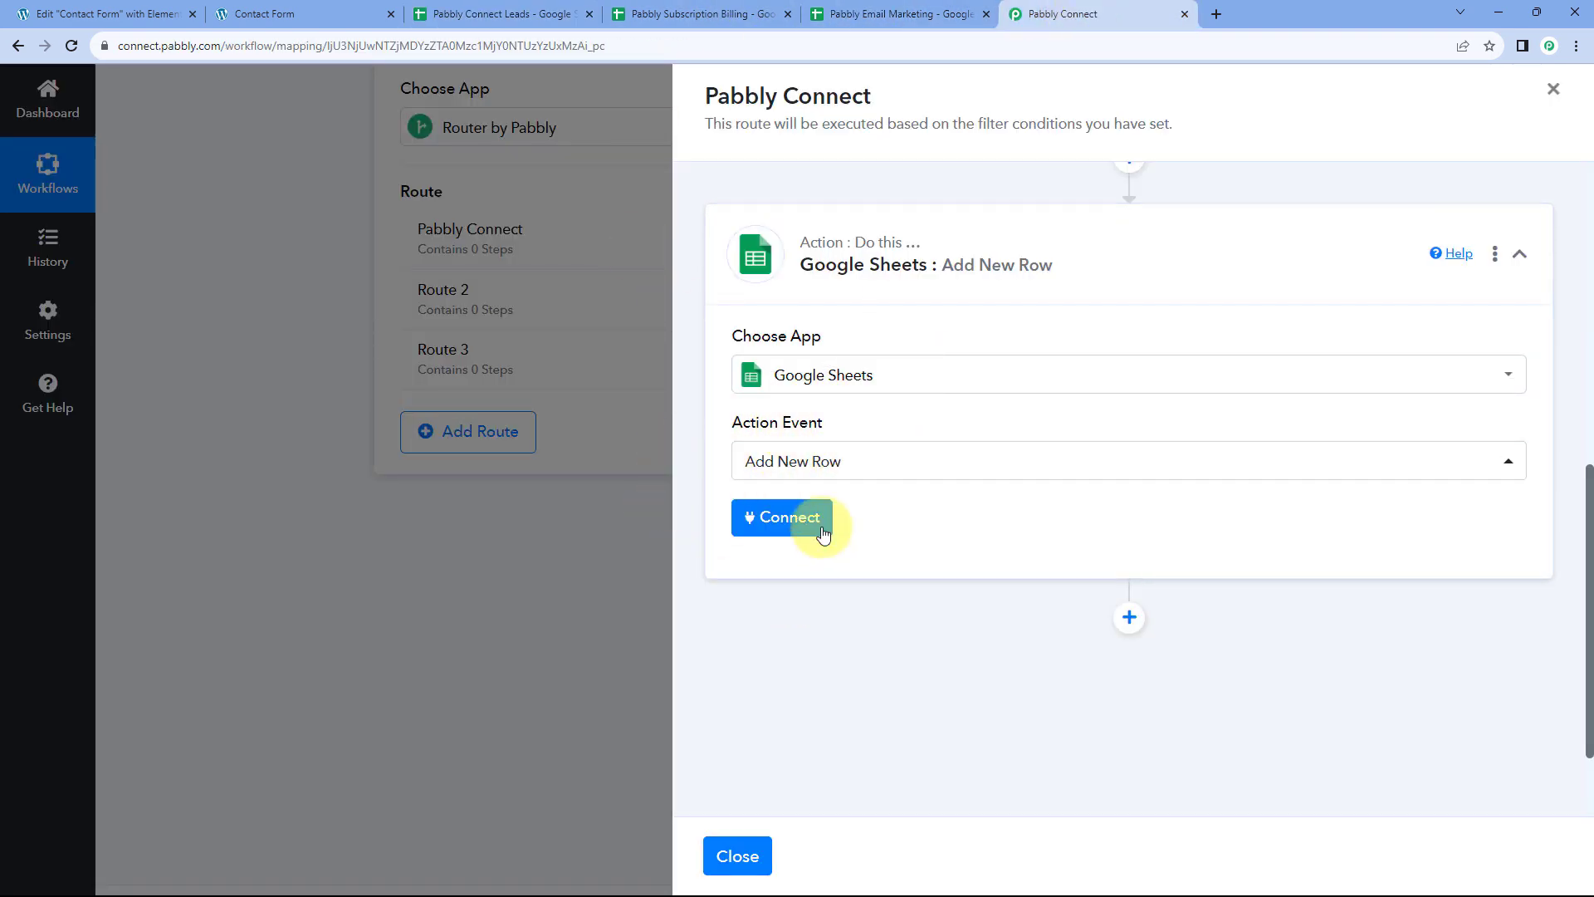
Create a new Google Sheets connection by signing in with the Google account and granting access
click(780, 521)
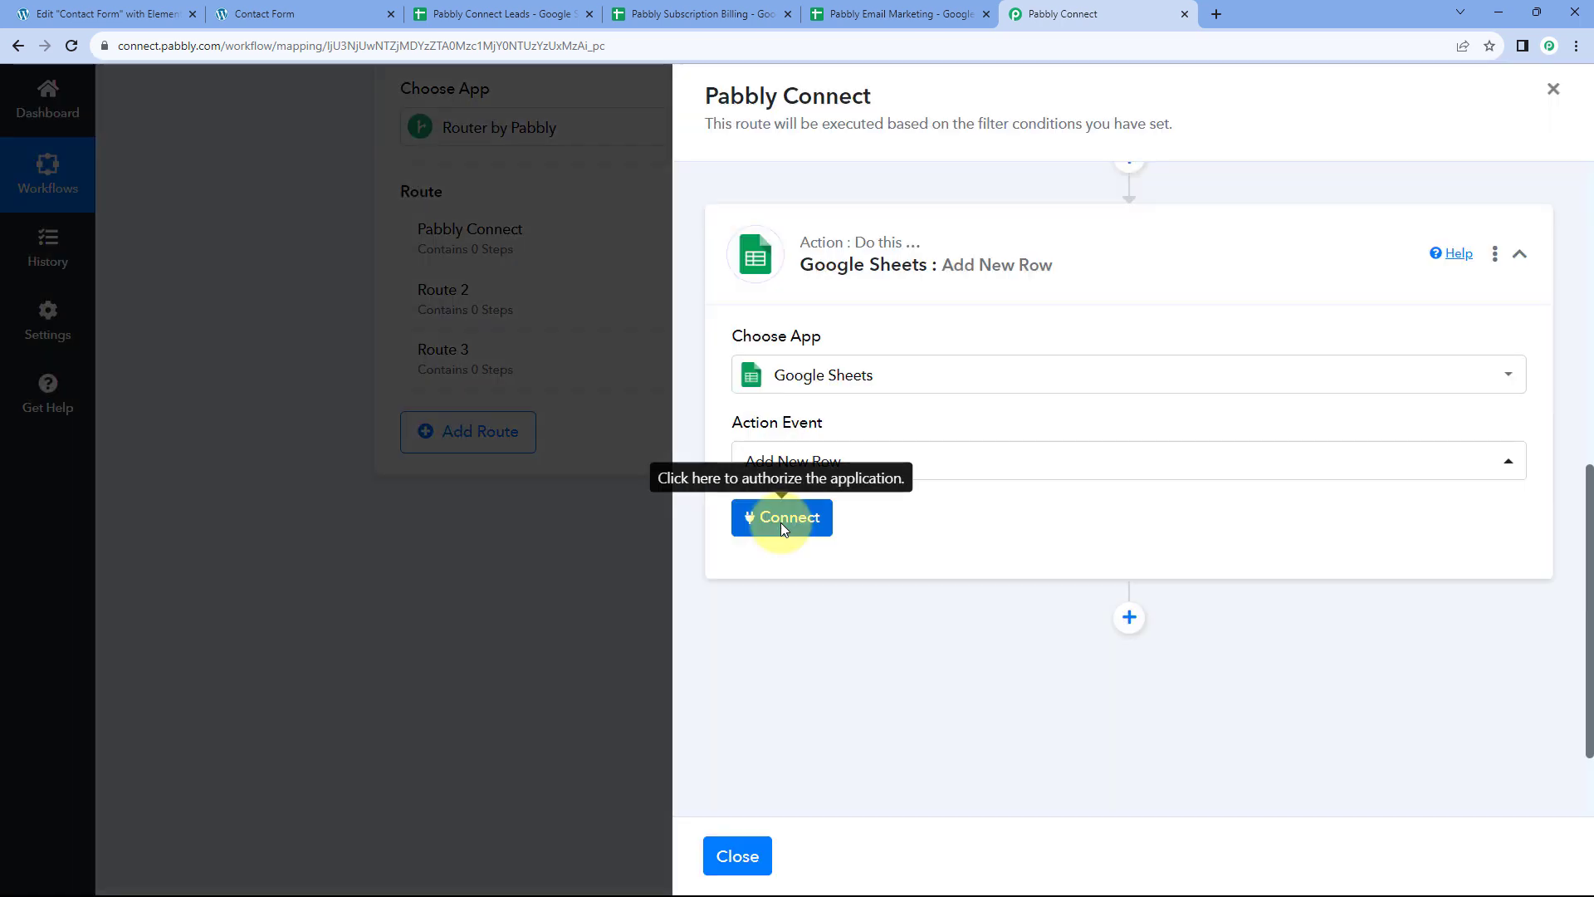
click(738, 267)
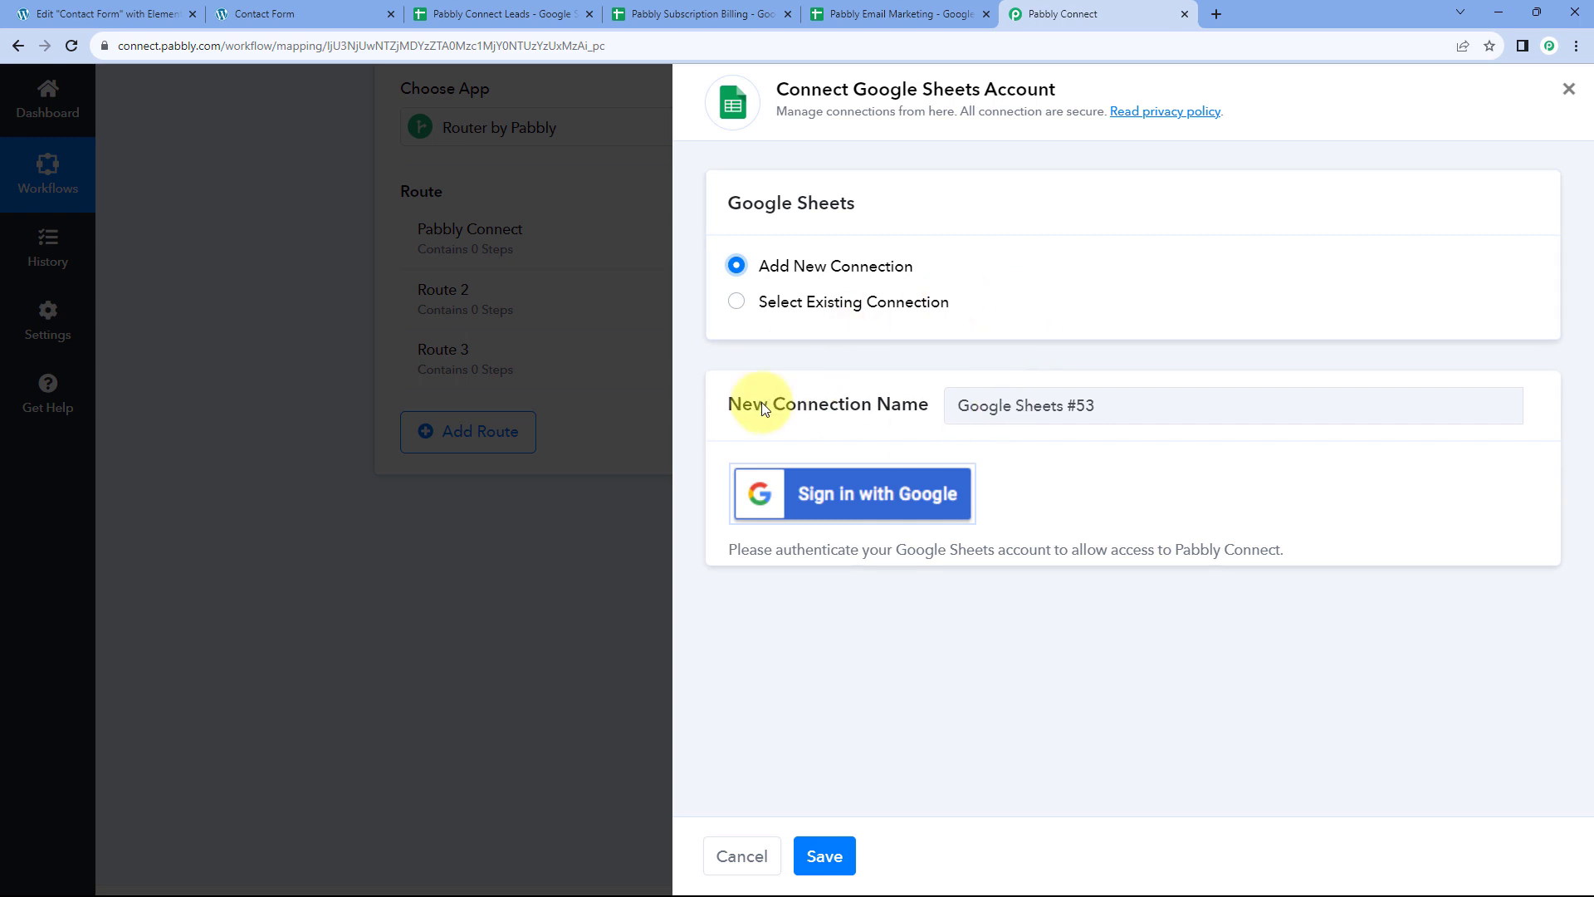
click(859, 502)
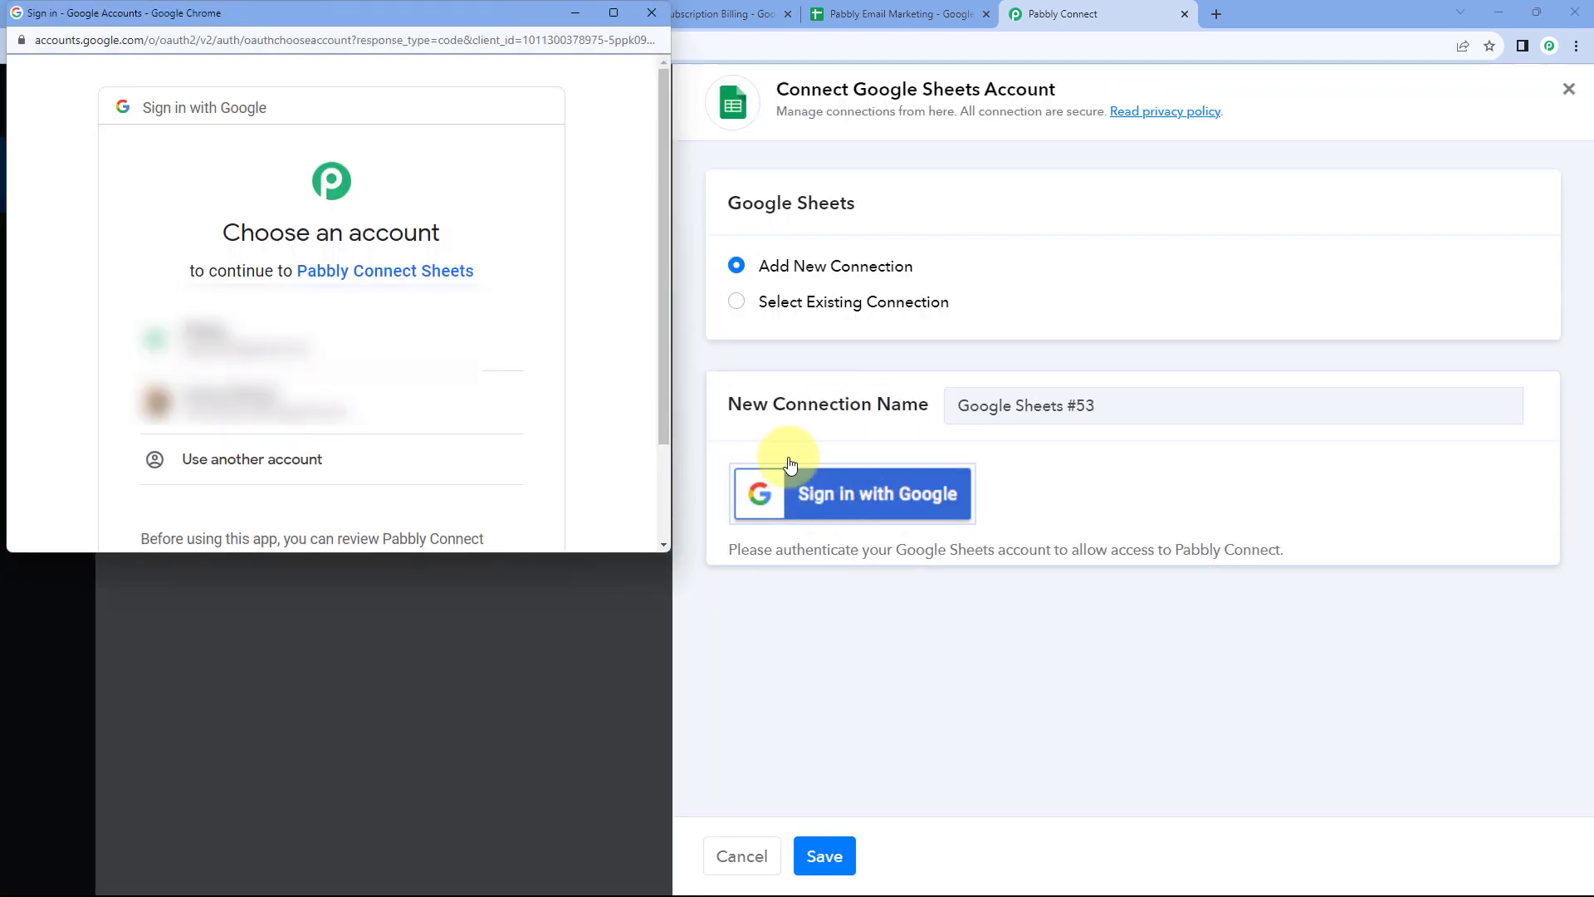
click(345, 331)
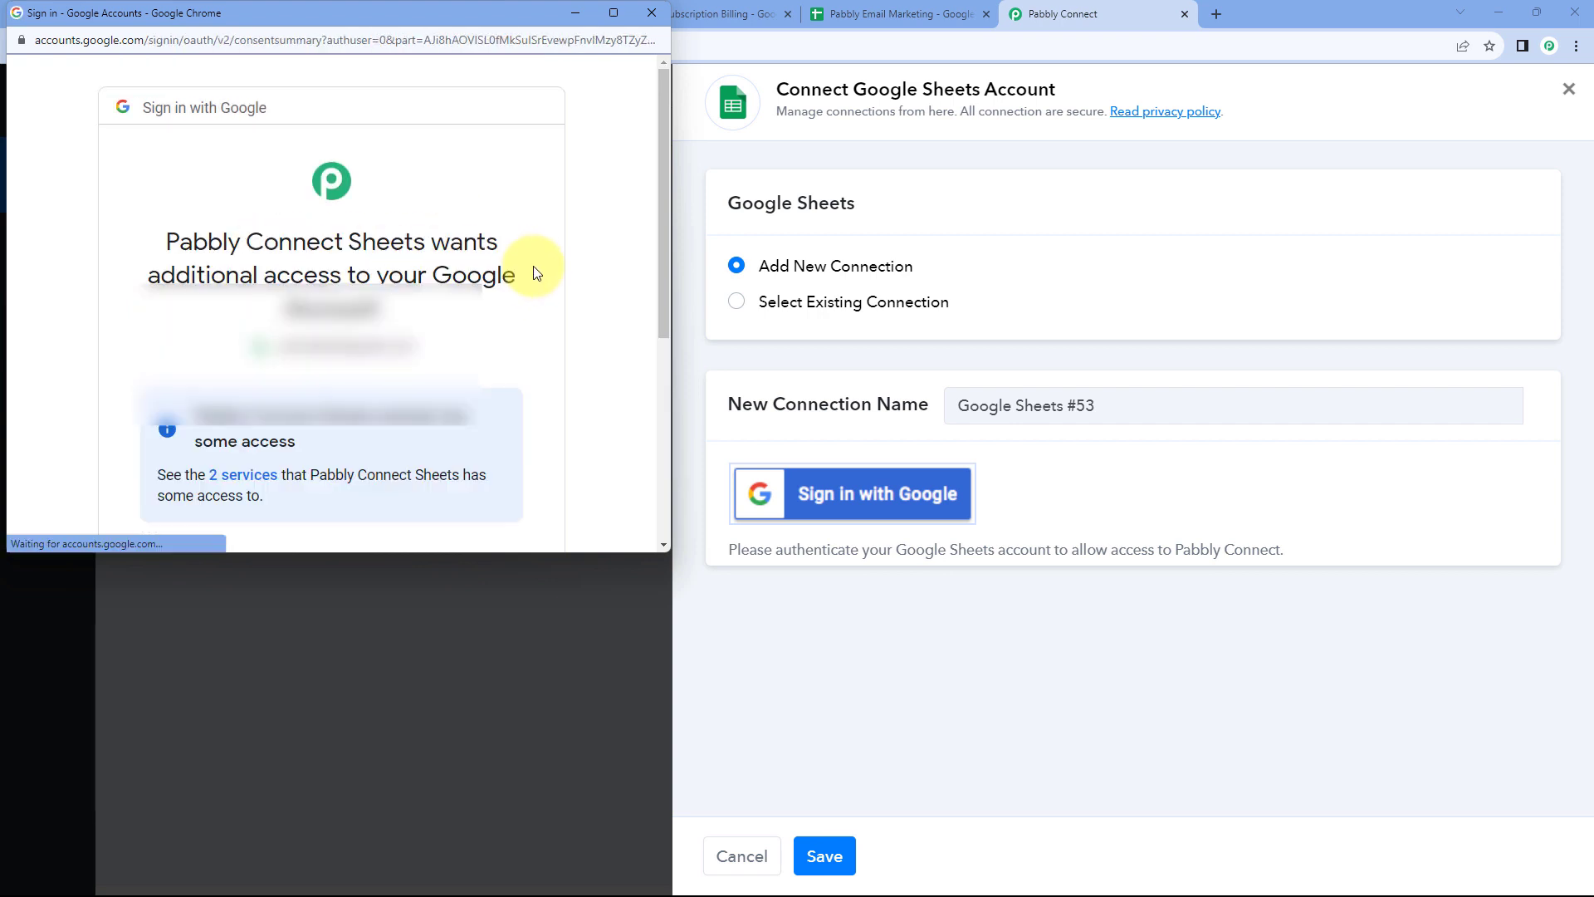
scroll(486, 322, down, 5)
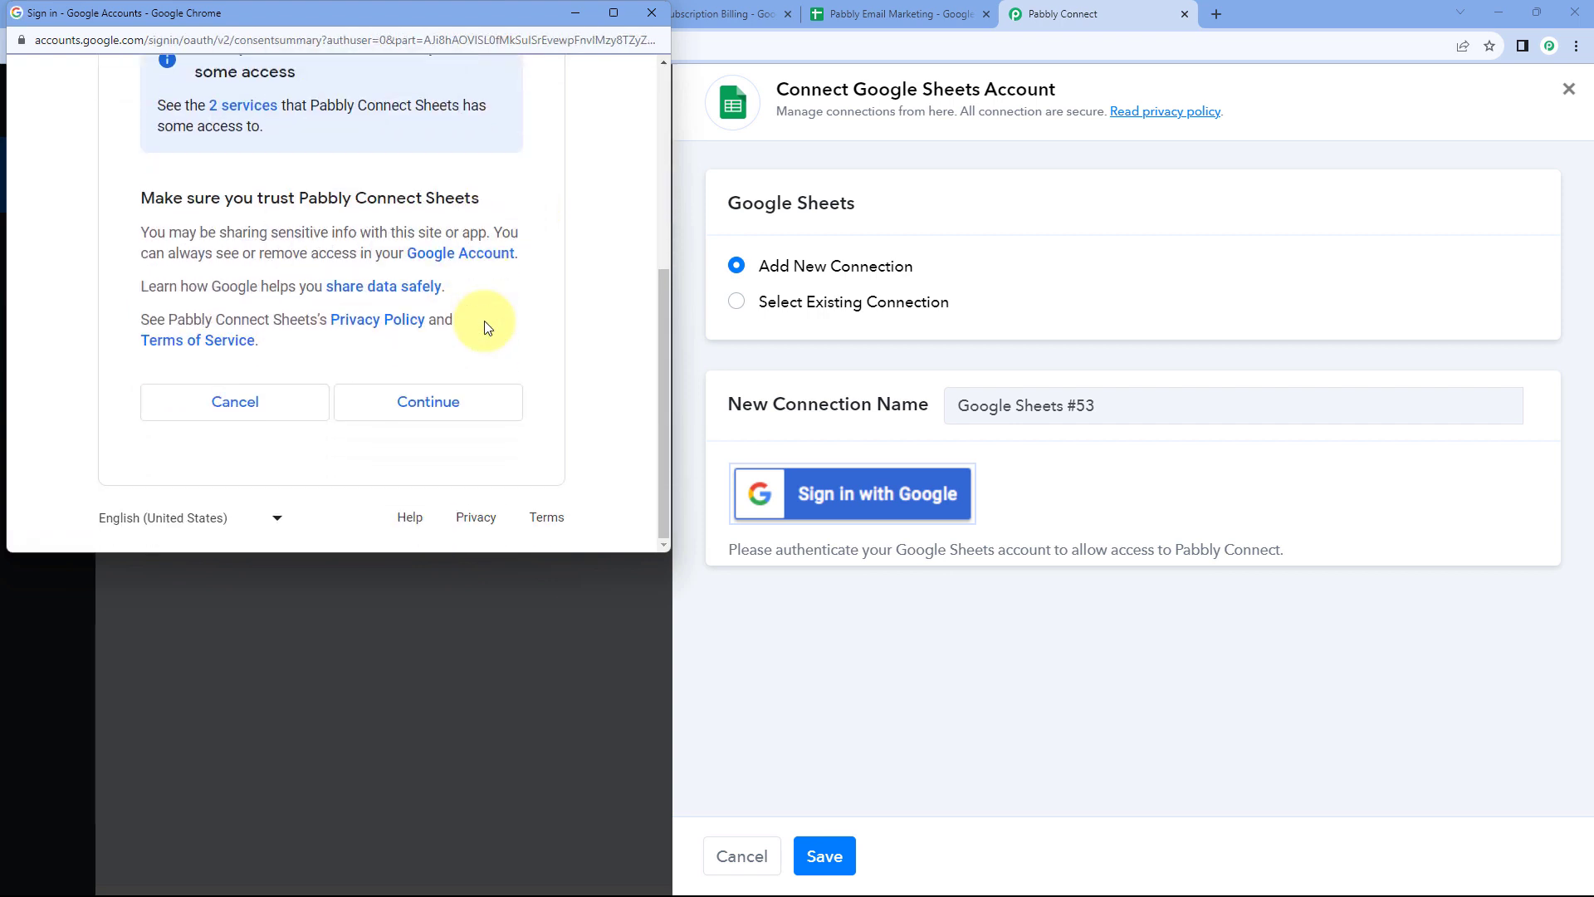
click(433, 405)
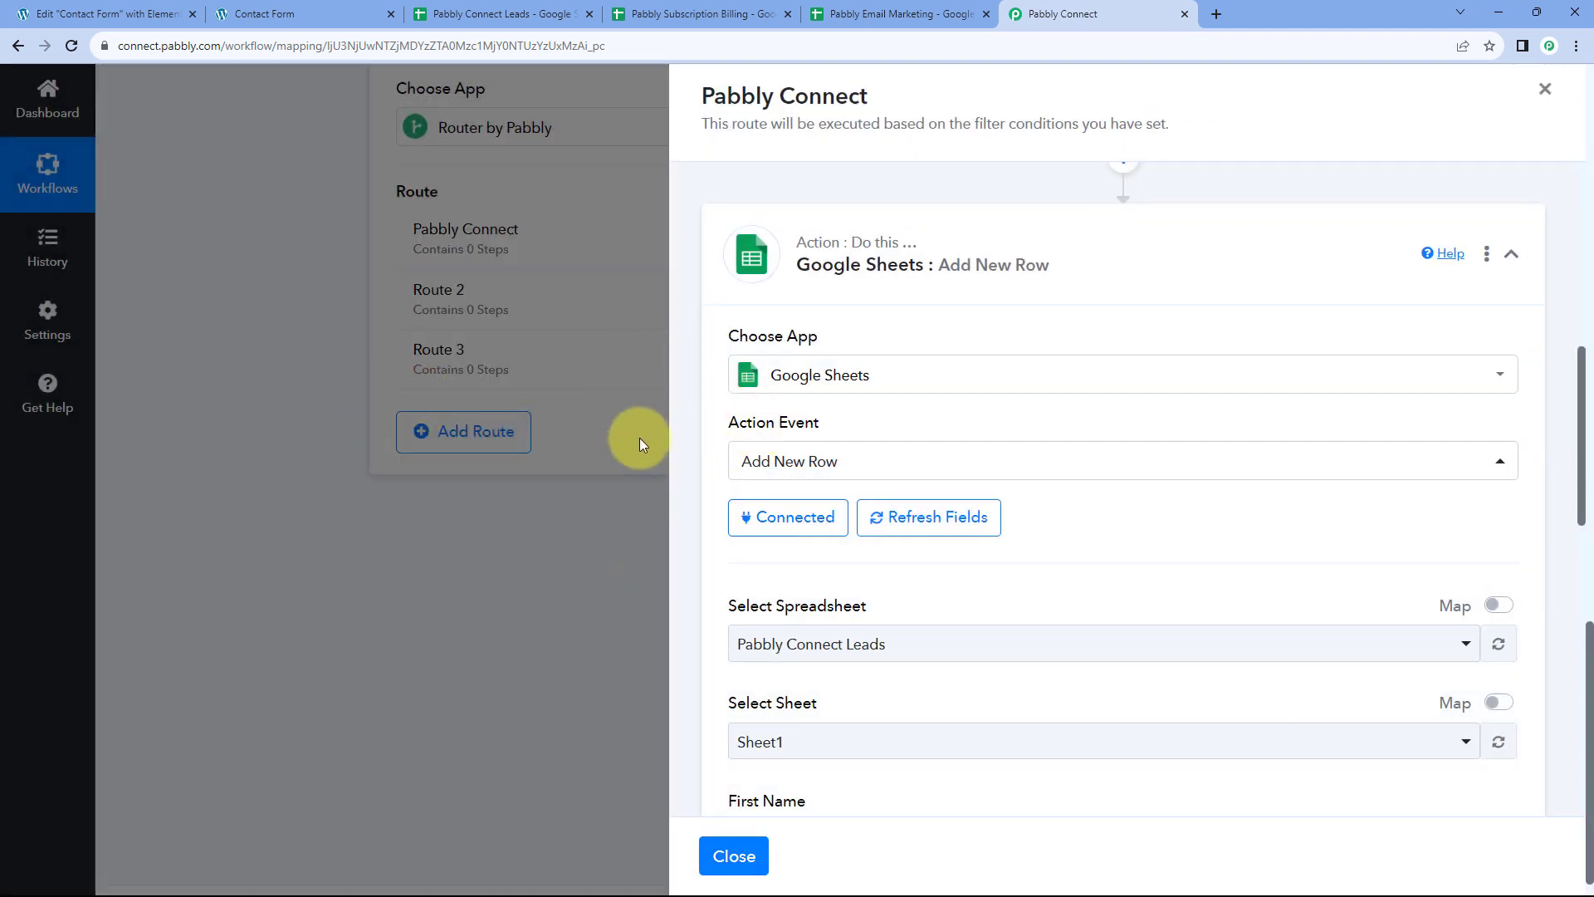
Choose Pabbly Connect Leads as the spreadsheet for the Add New Row step
scroll(897, 460, down, 2)
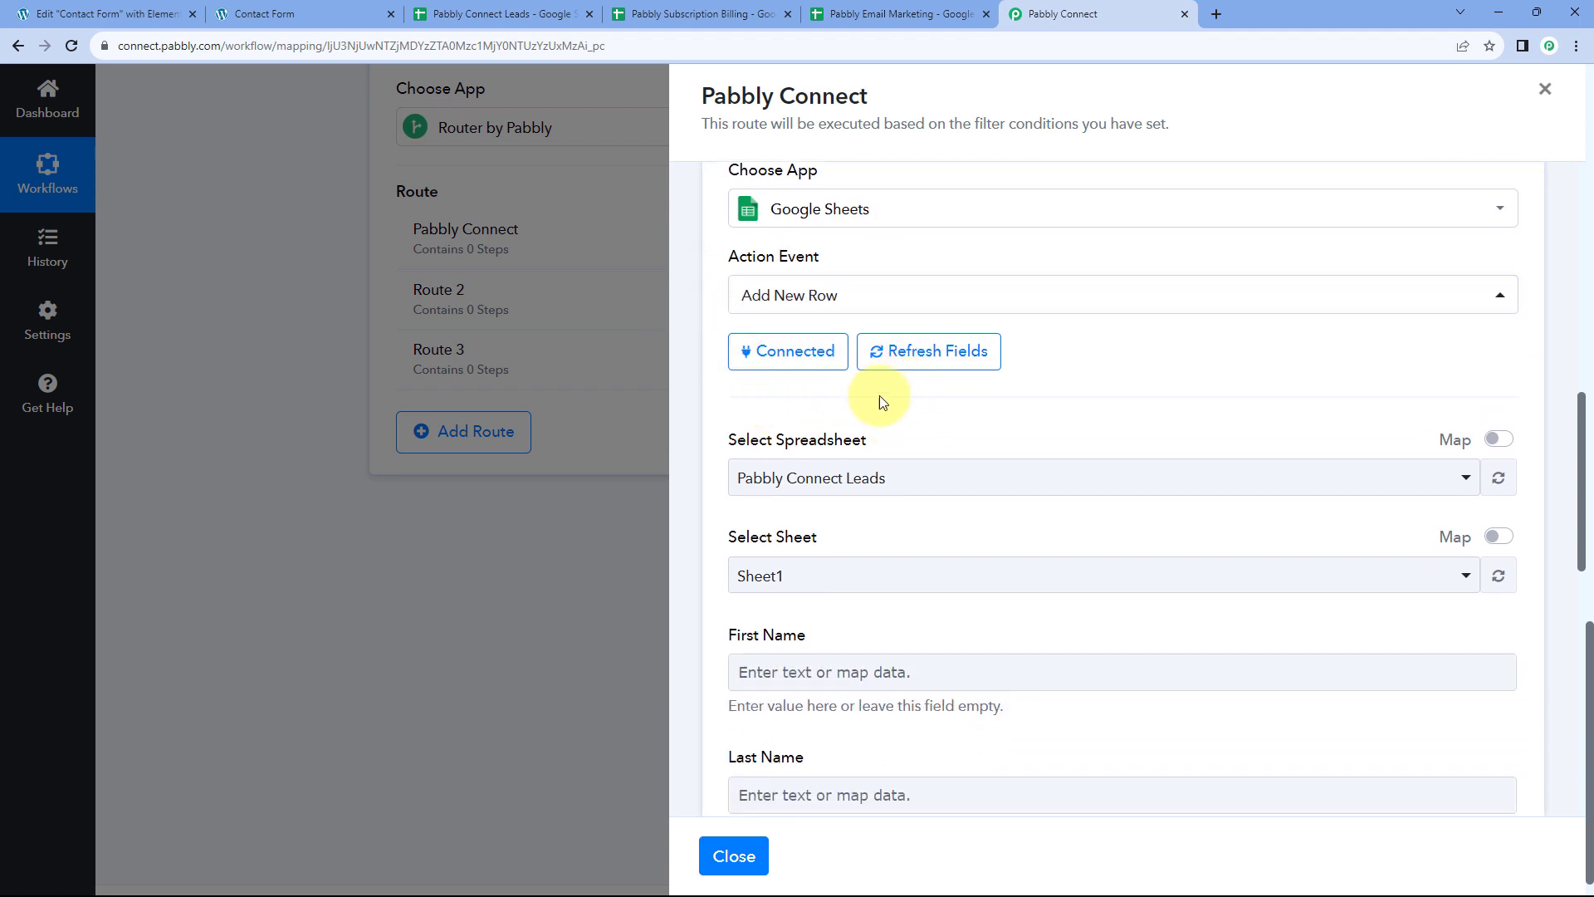
scroll(880, 395, down, 2)
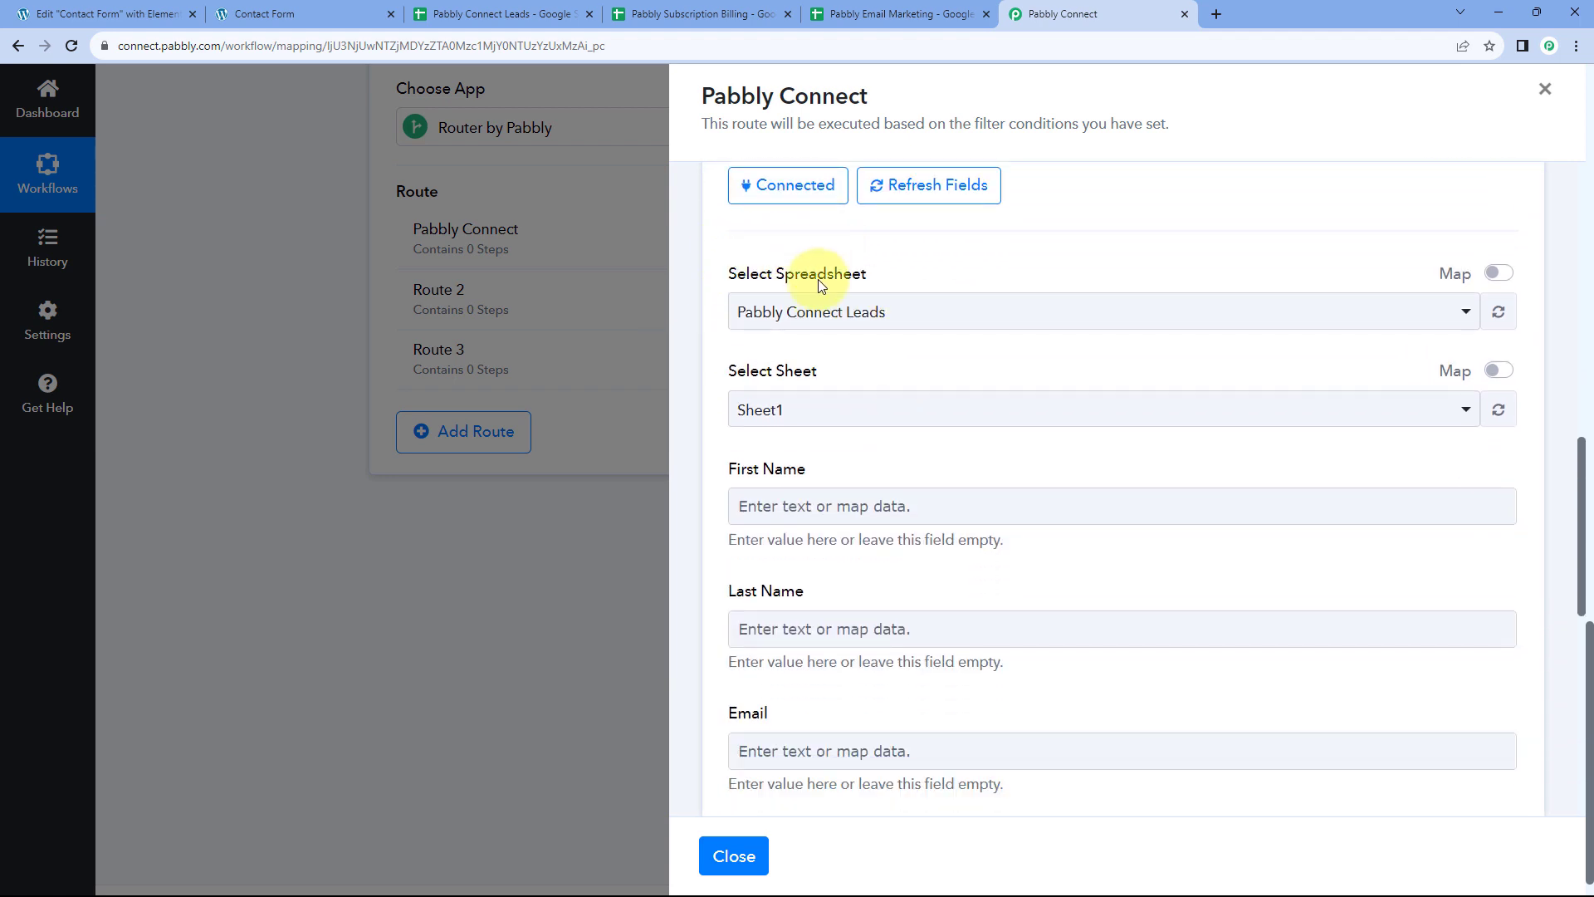
click(1026, 309)
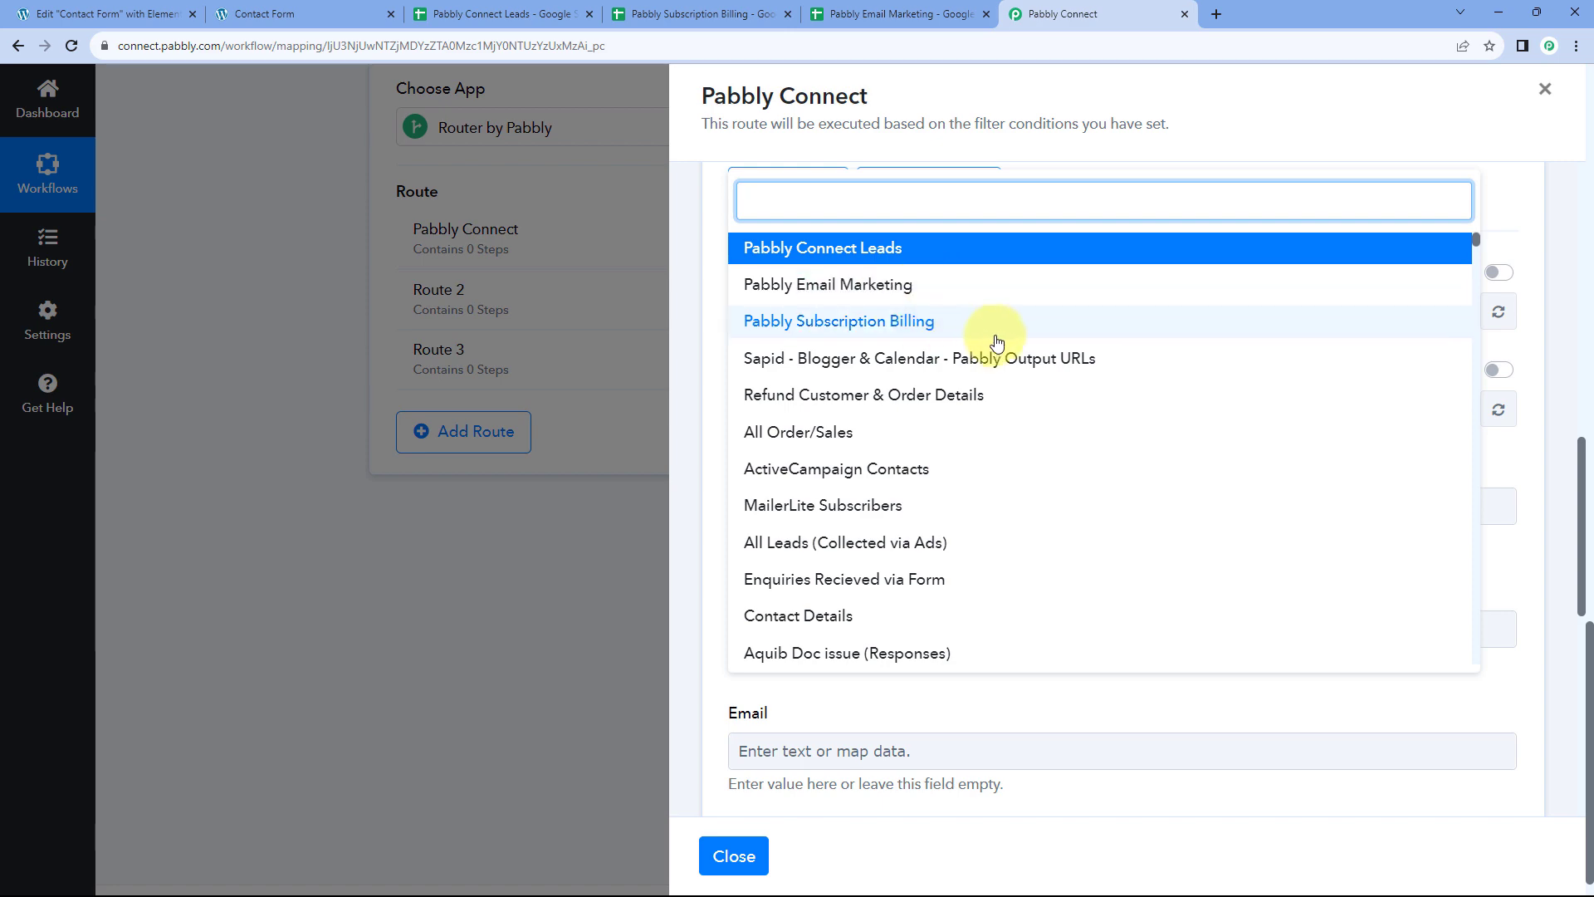
scroll(988, 333, down, 3)
scroll(986, 357, down, 7)
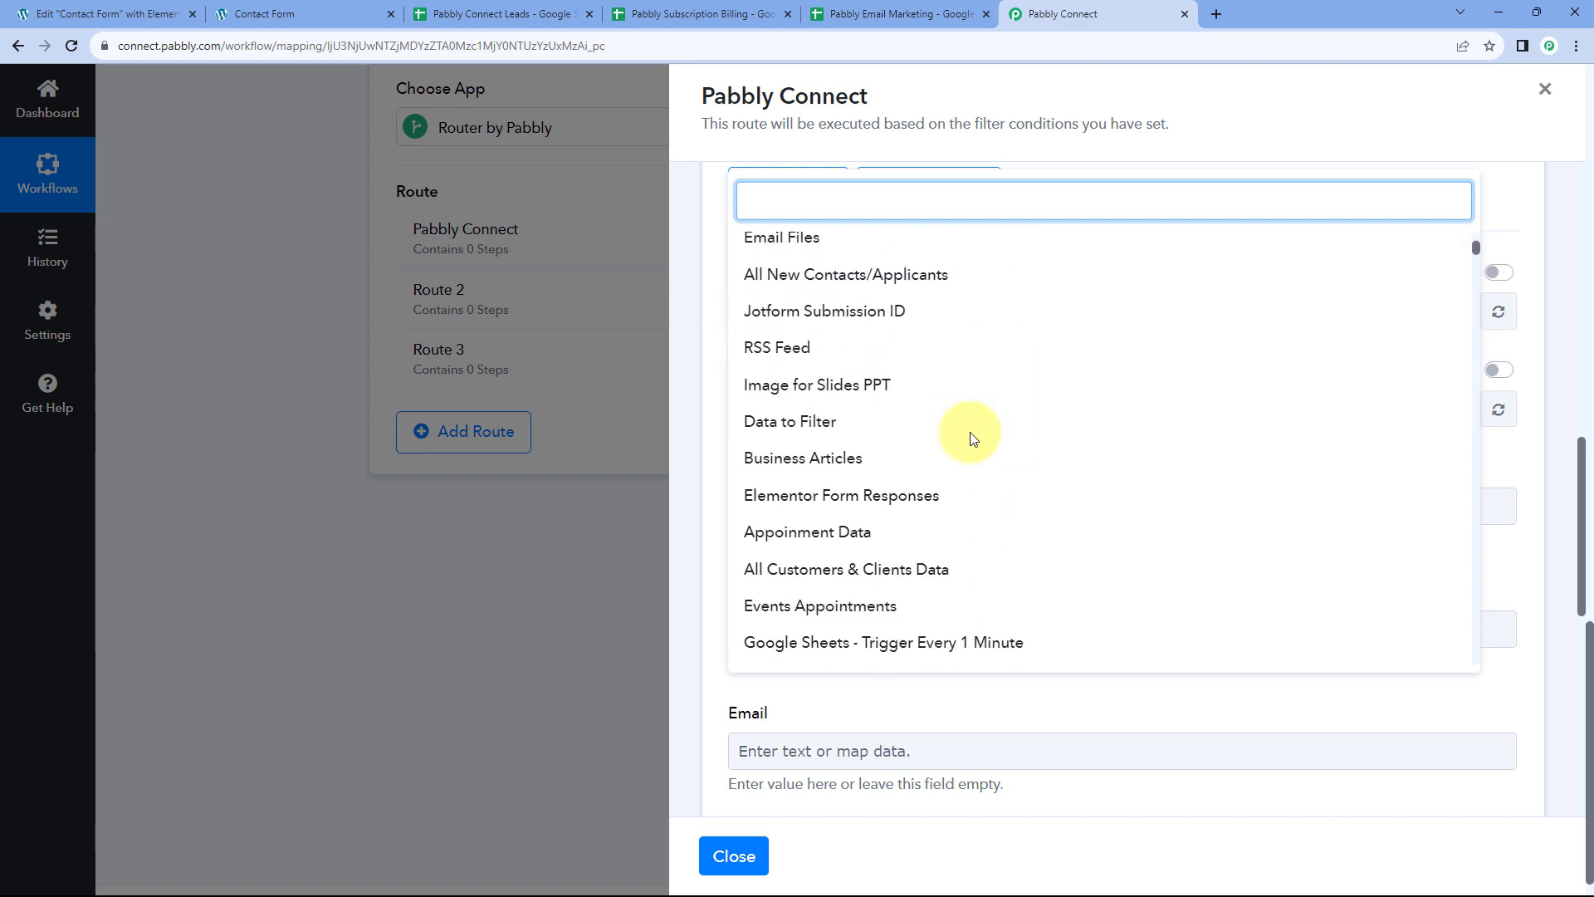
scroll(972, 439, down, 3)
scroll(968, 474, up, 10)
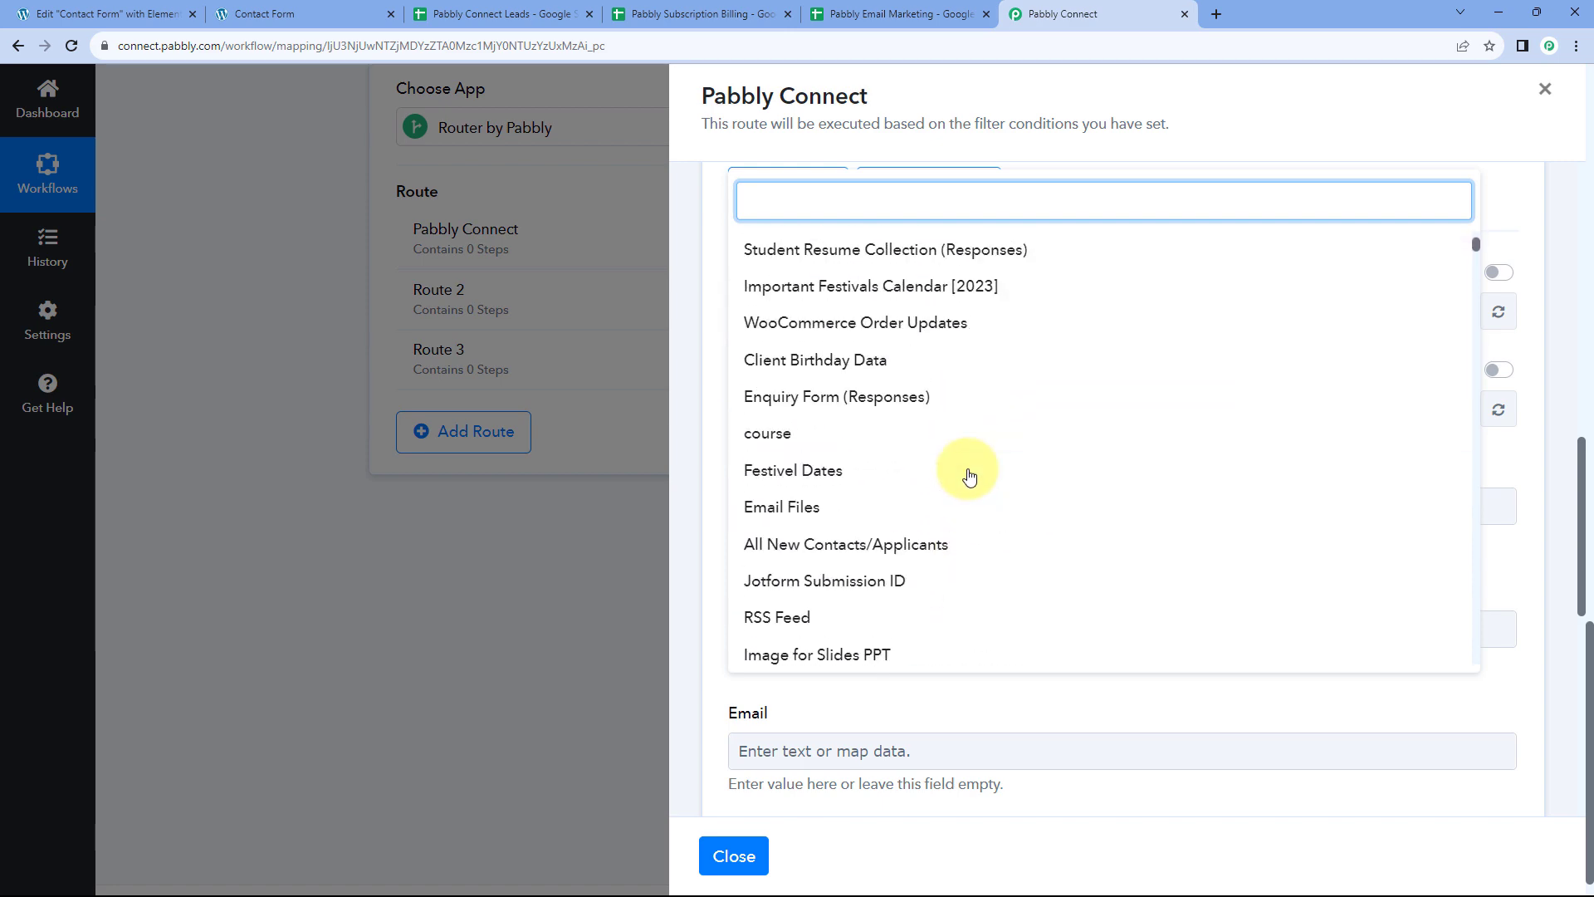
scroll(963, 473, up, 2)
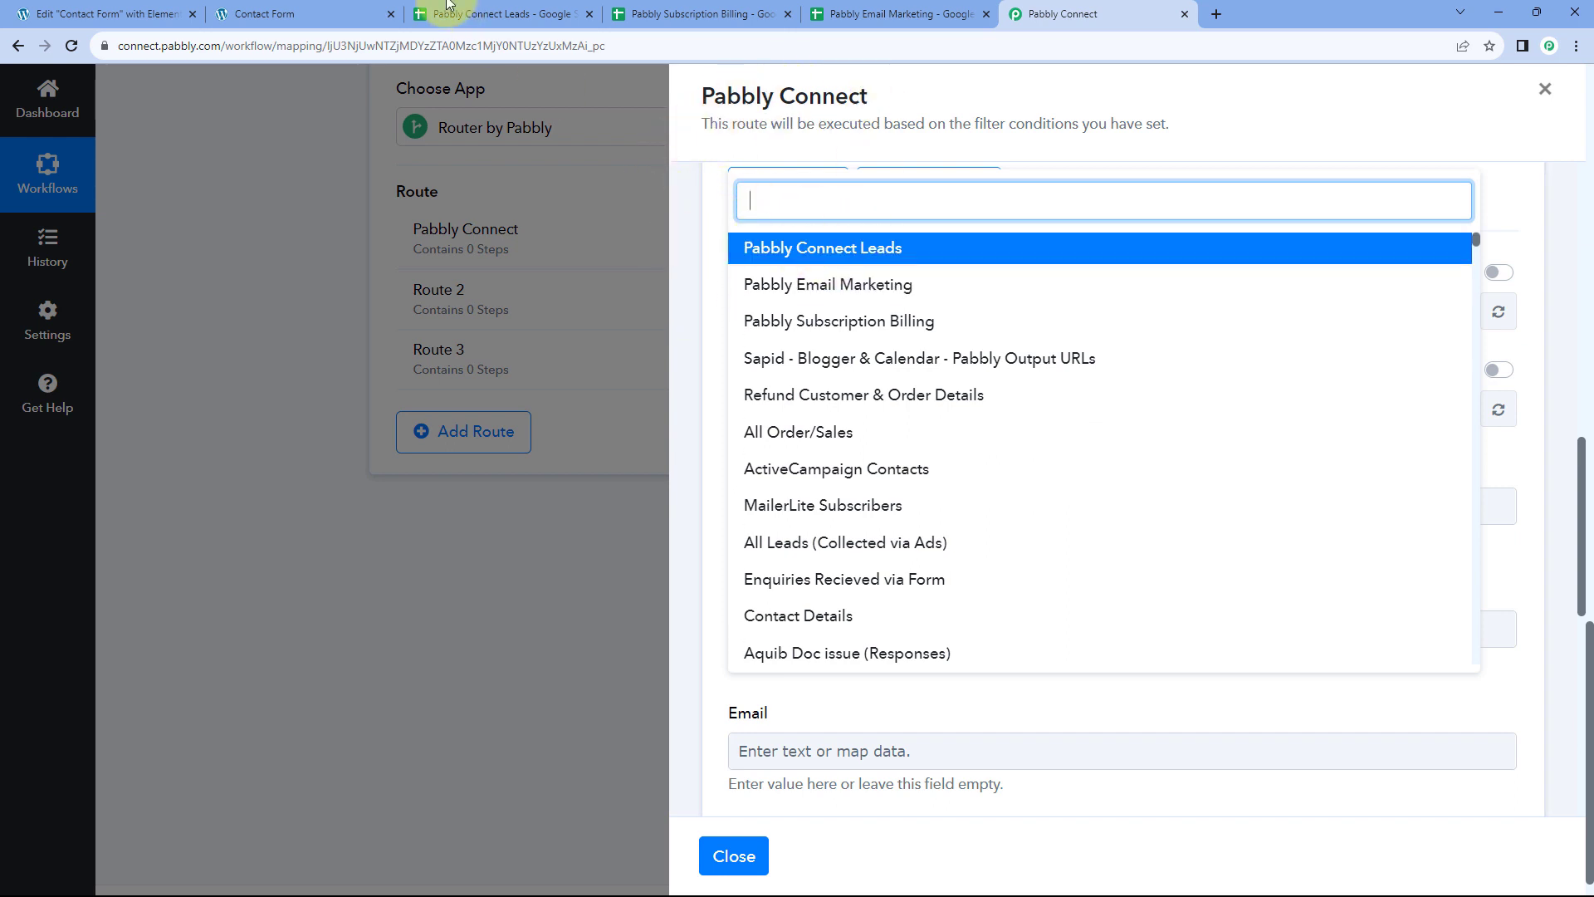
click(492, 14)
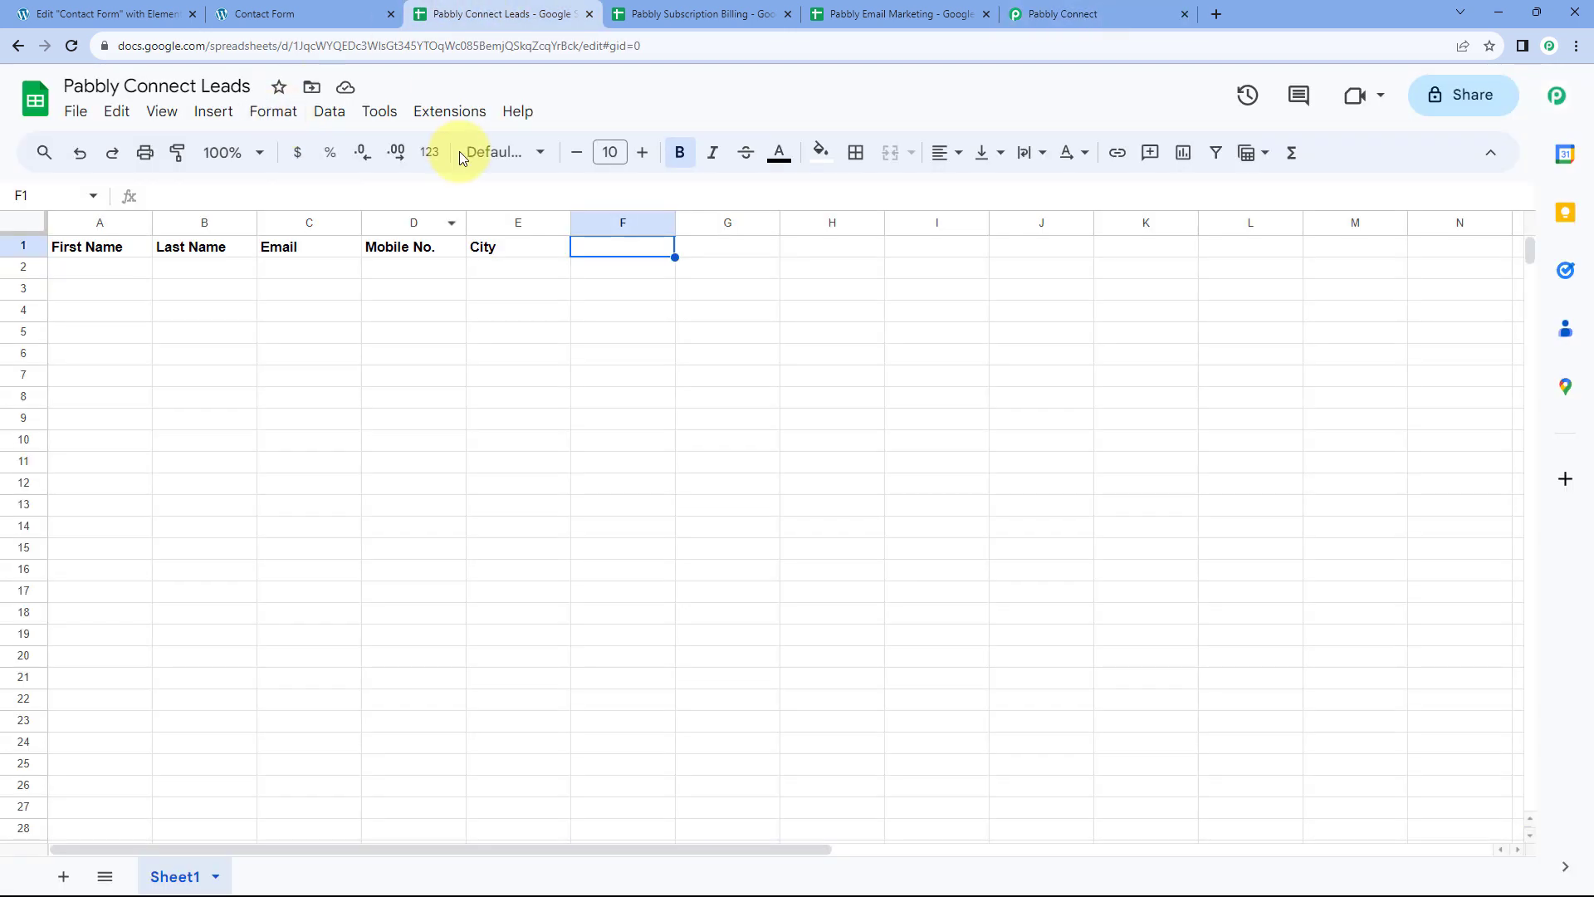
click(99, 269)
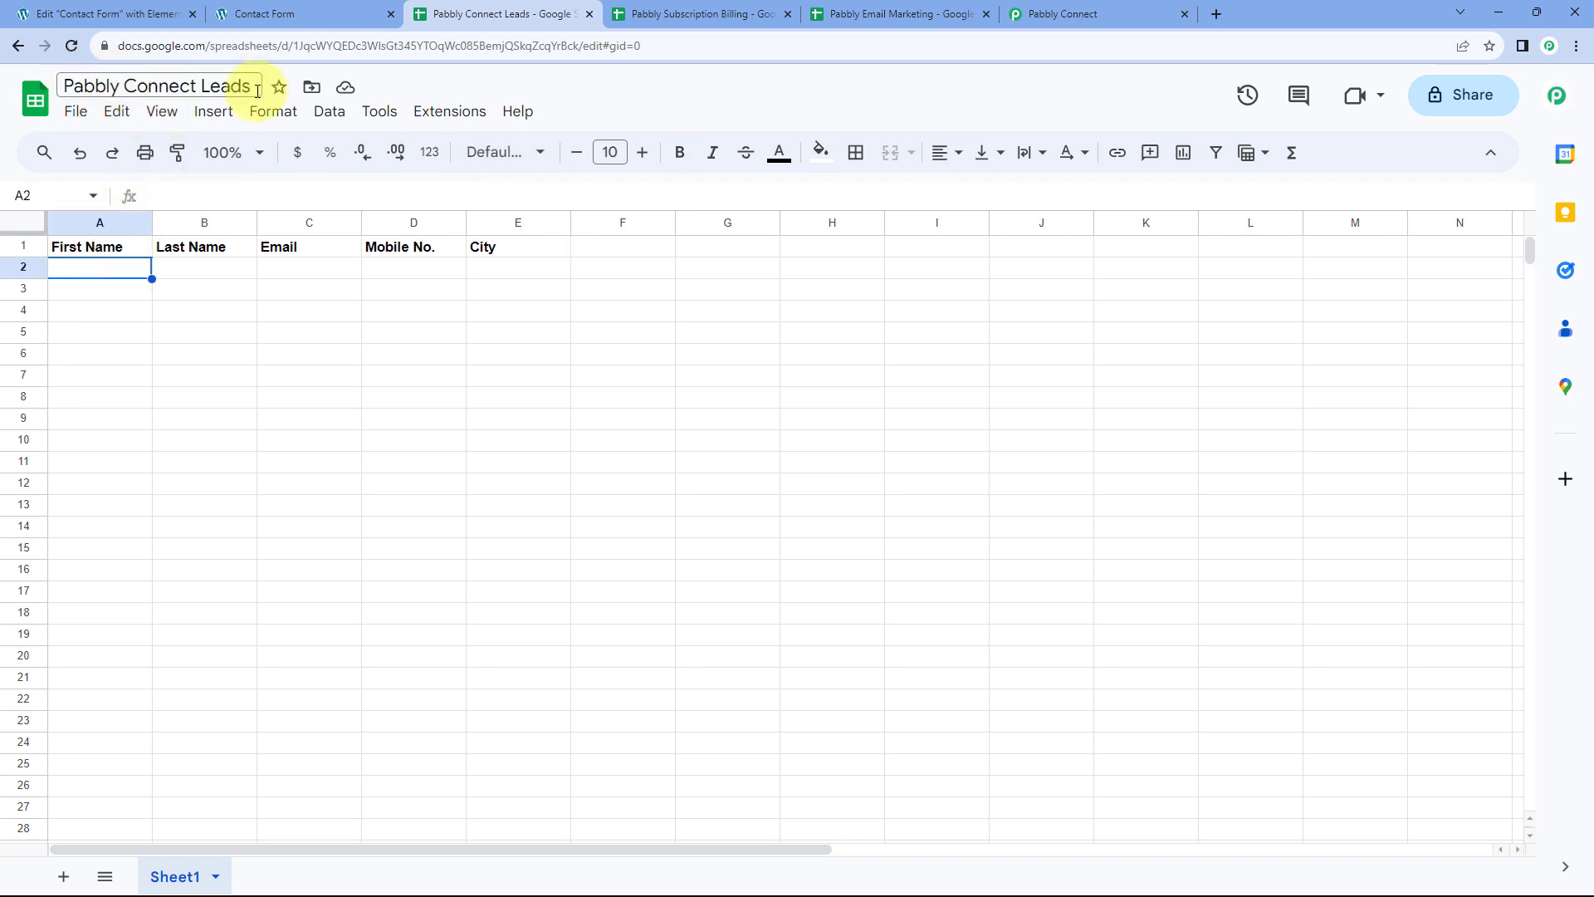
click(1048, 13)
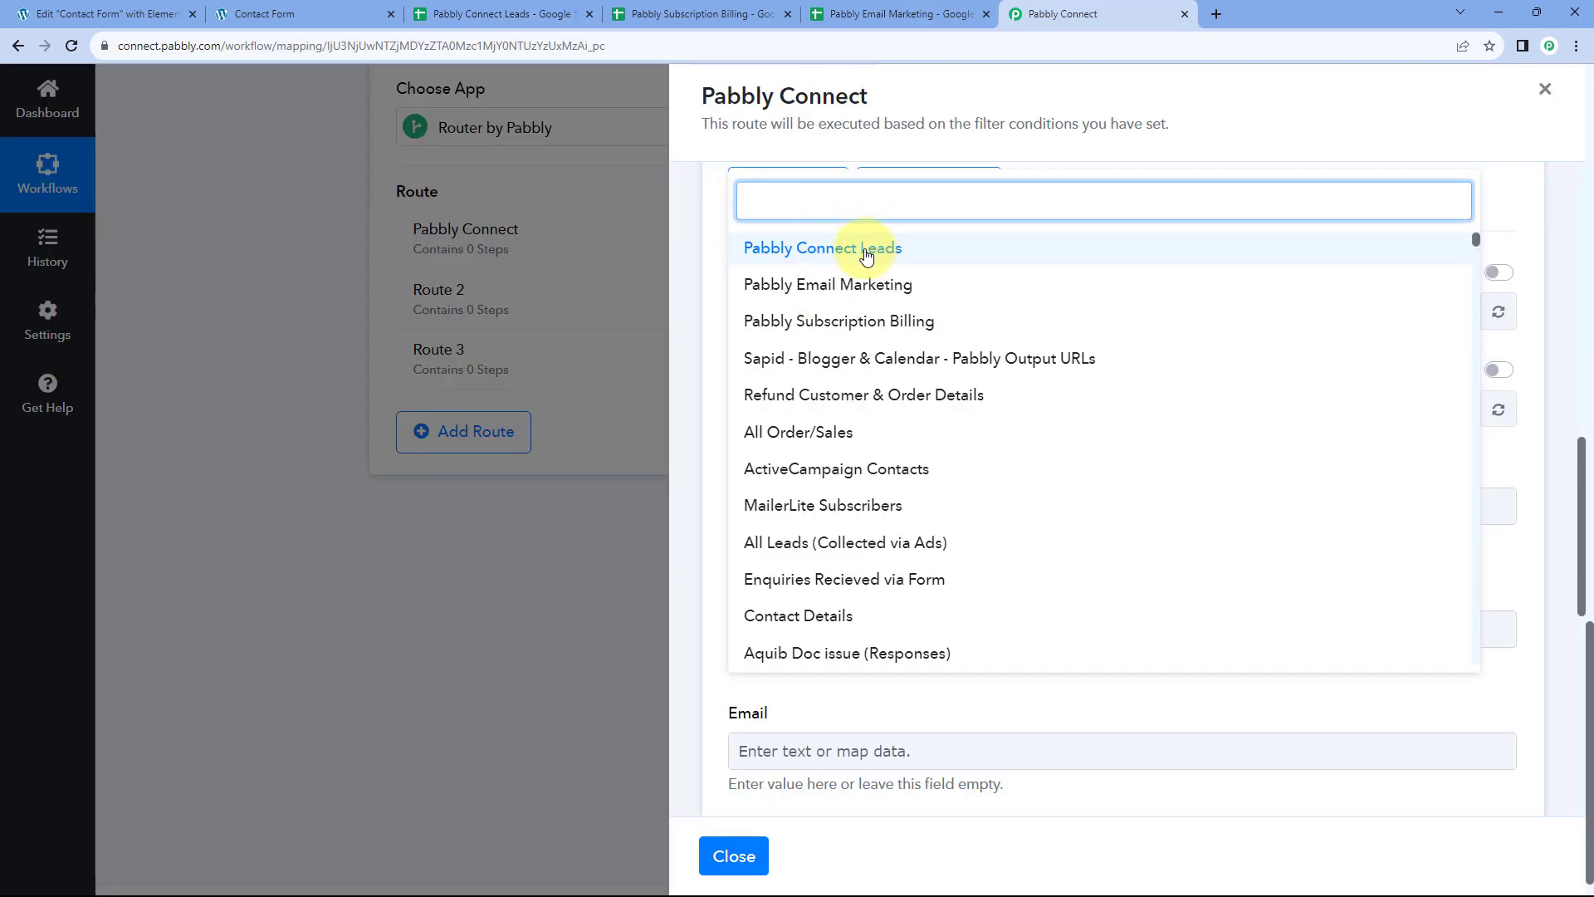
click(897, 249)
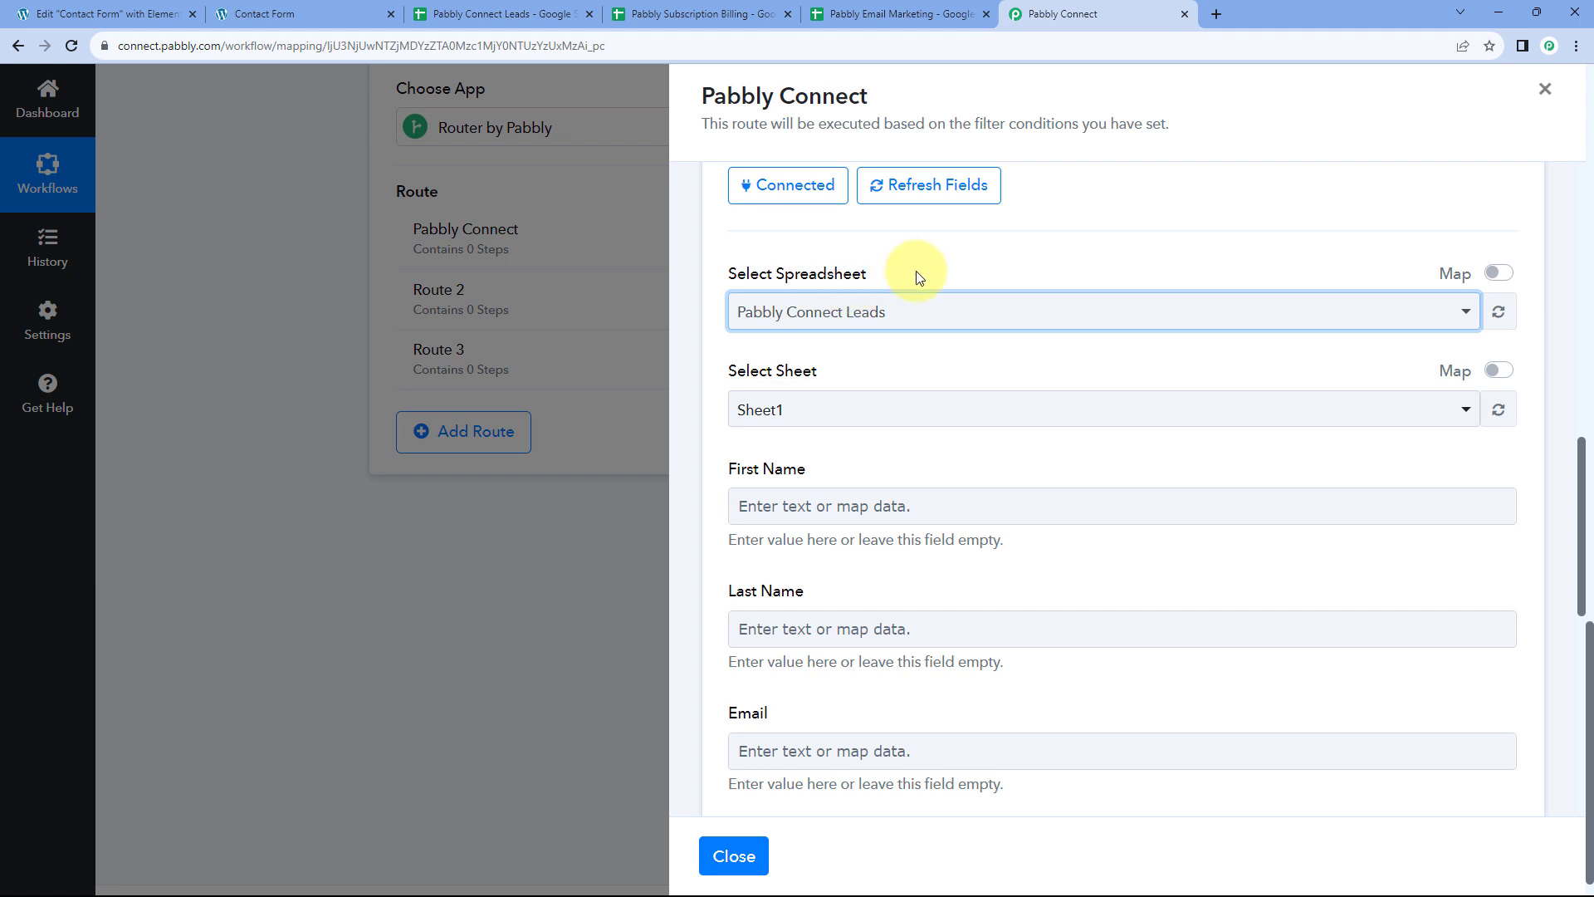
Select Sheet1 as the target sheet and compare its five column fields with the spreadsheet
scroll(933, 286, down, 1)
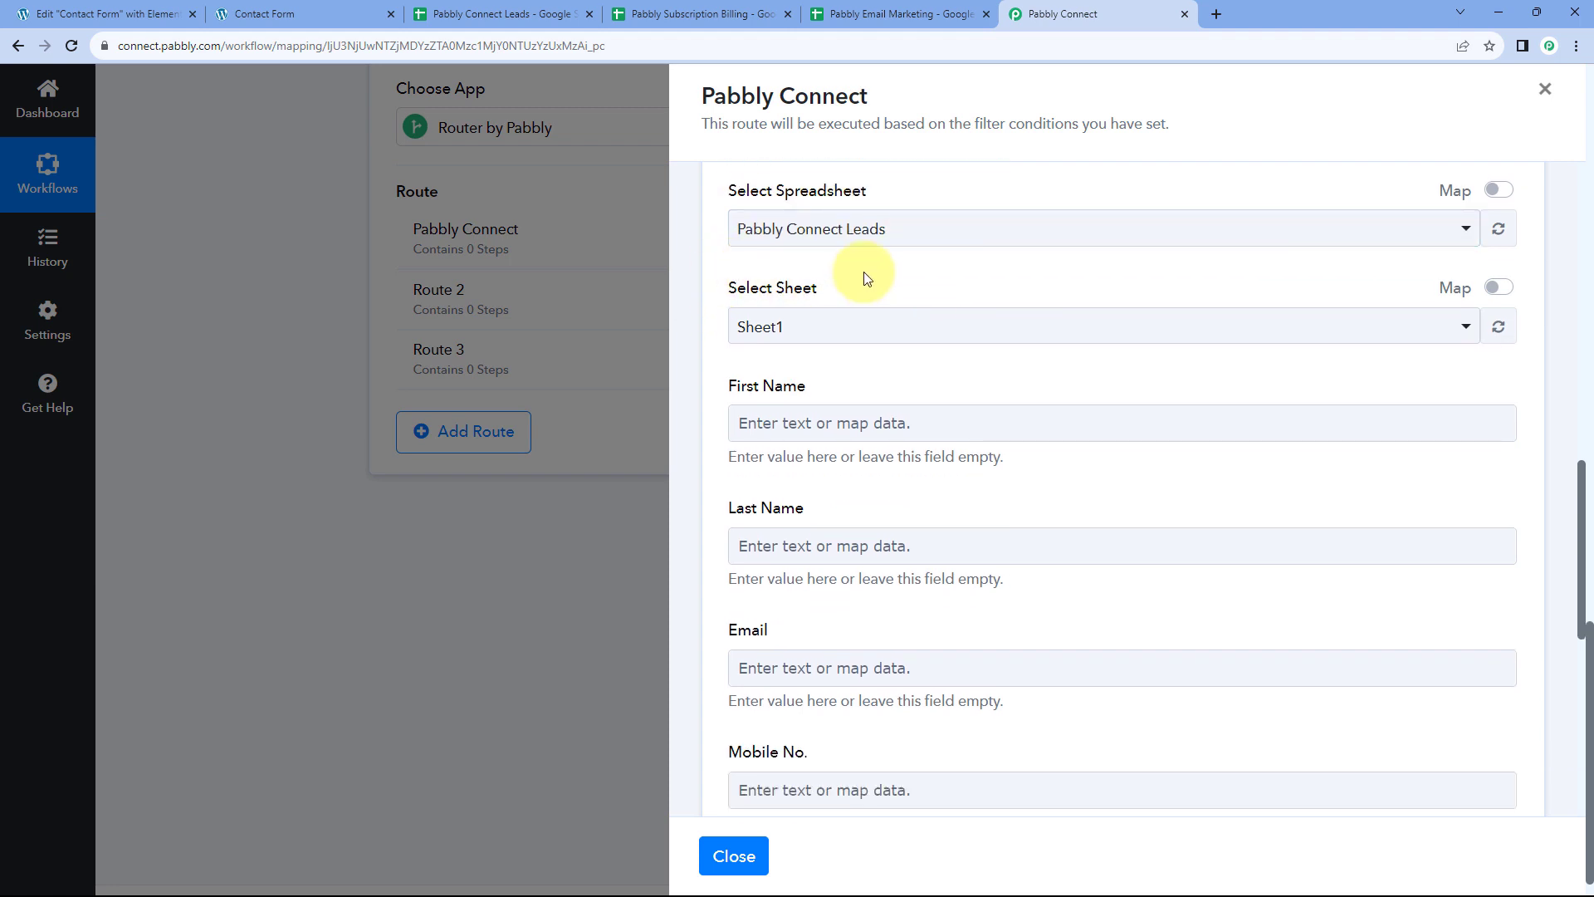
click(519, 14)
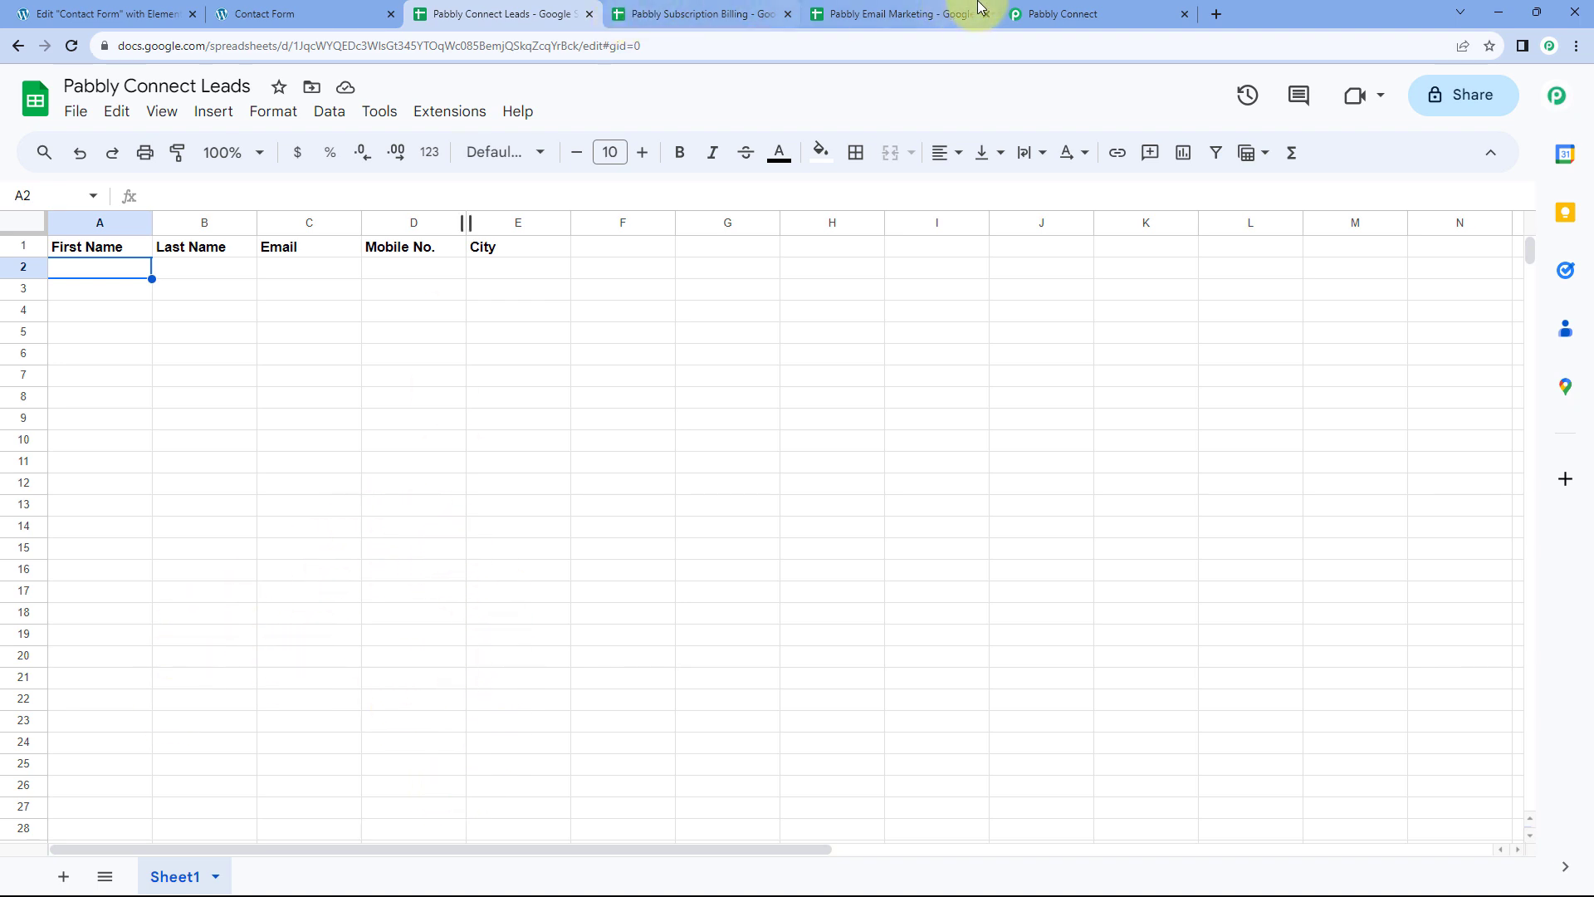
click(1020, 14)
click(816, 328)
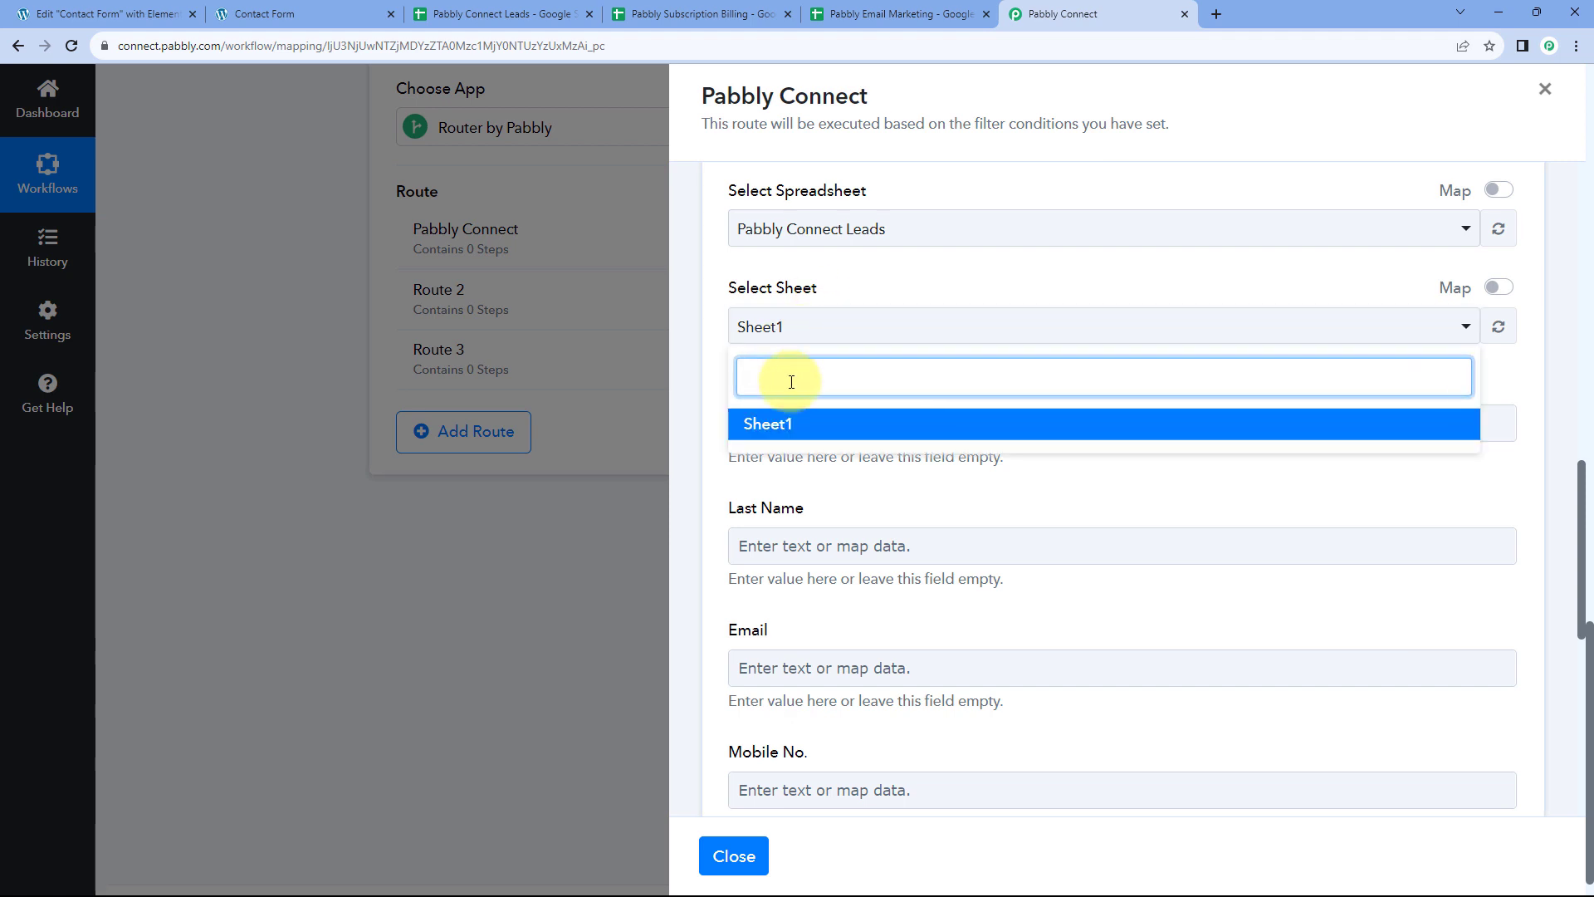
click(544, 10)
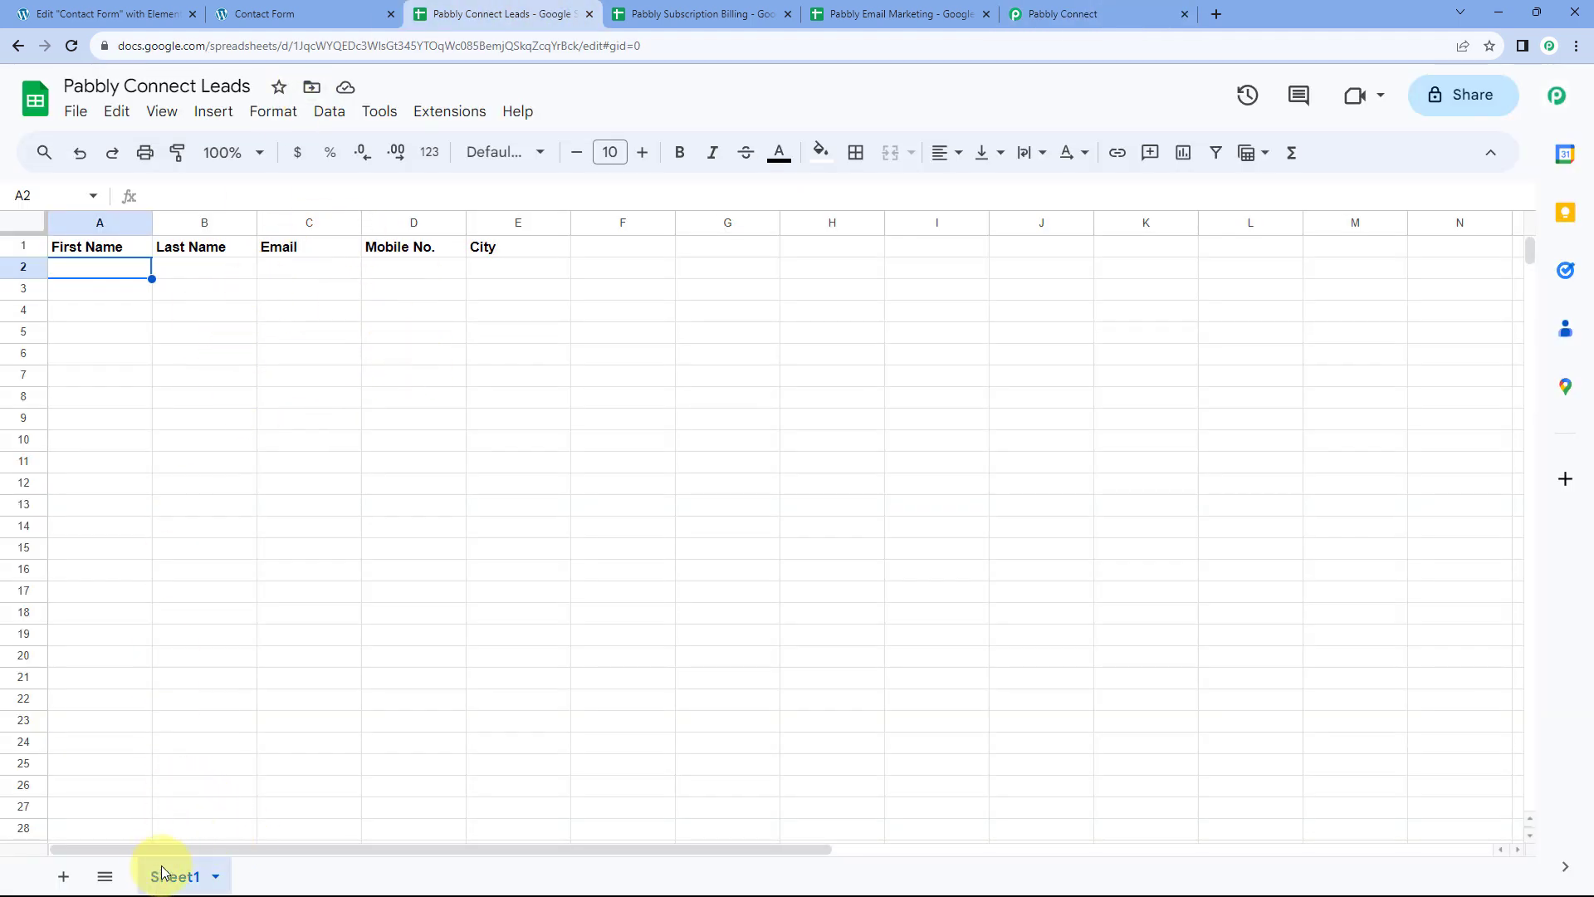
click(1064, 13)
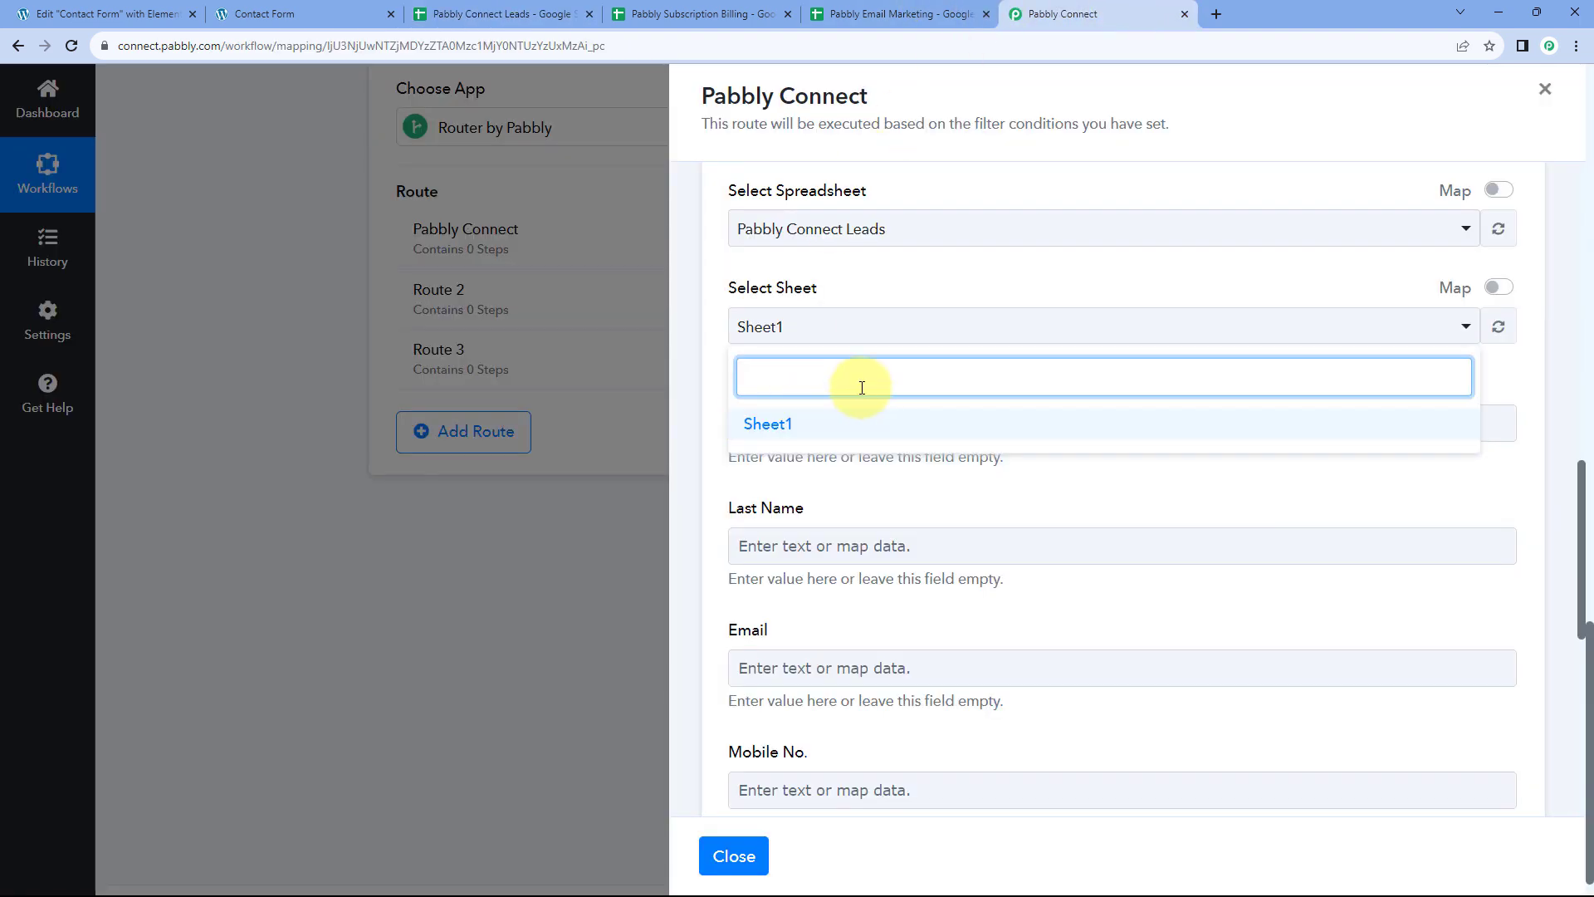
click(809, 426)
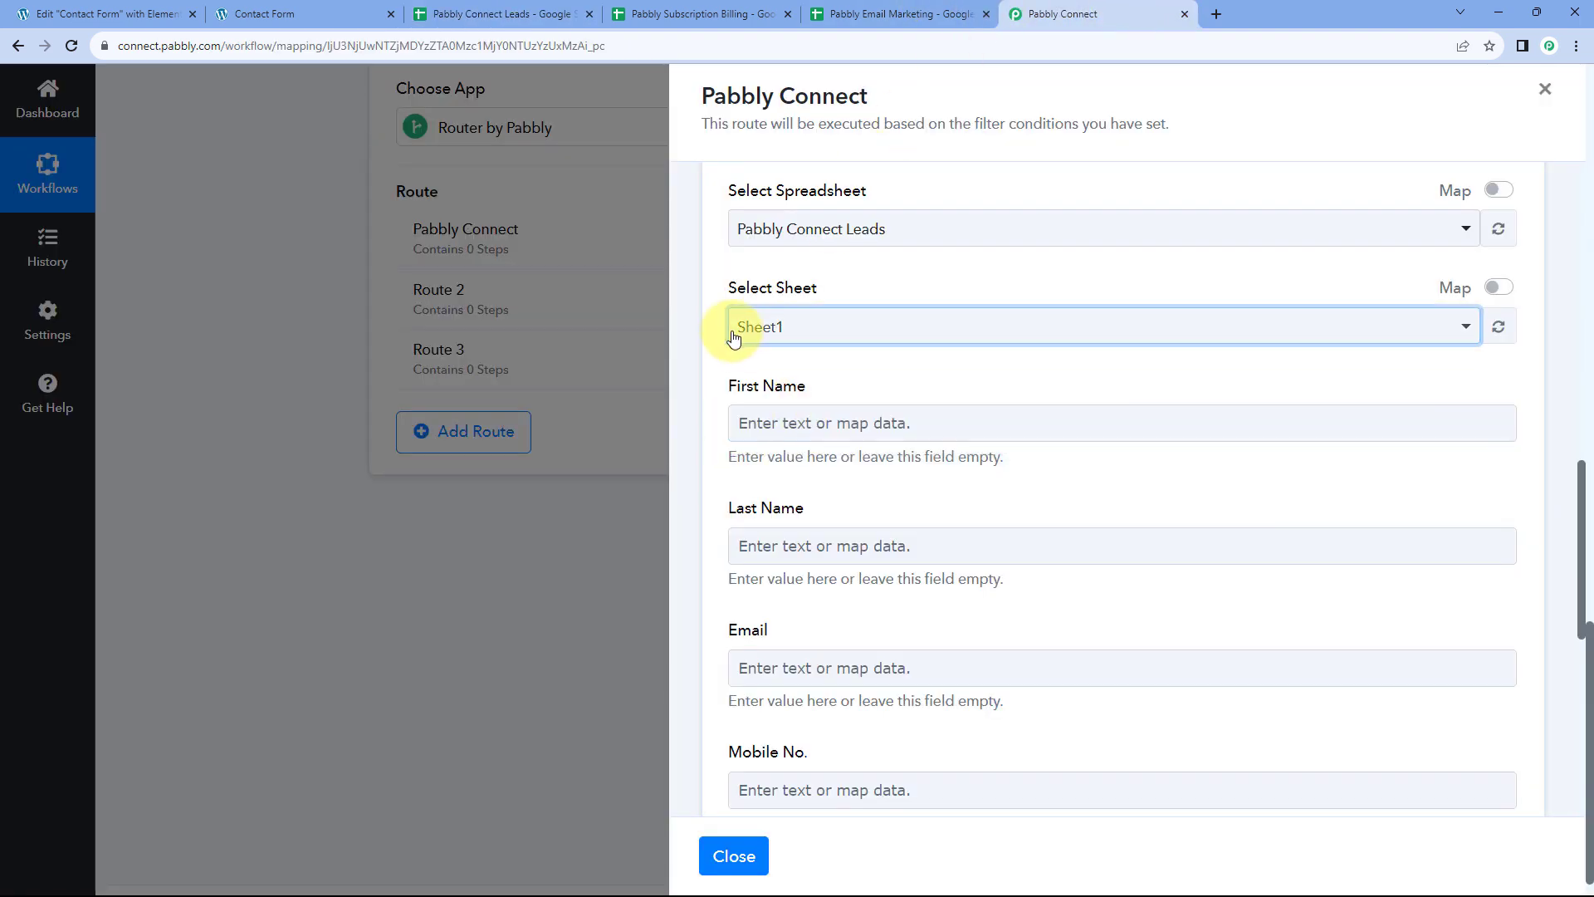
scroll(714, 320, down, 2)
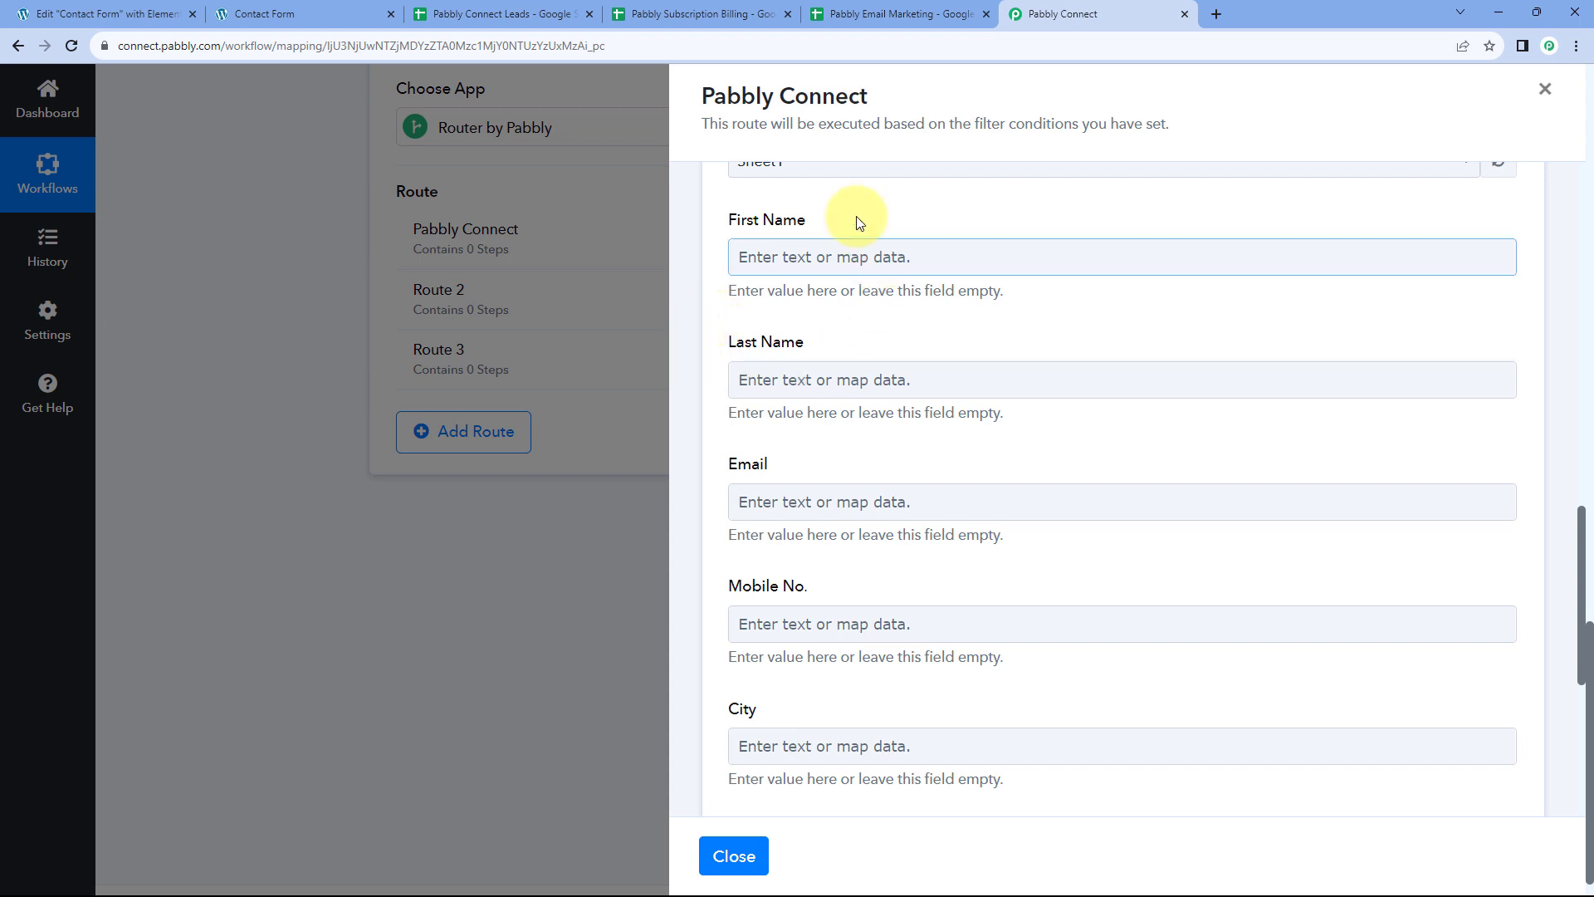
scroll(782, 231, down, 2)
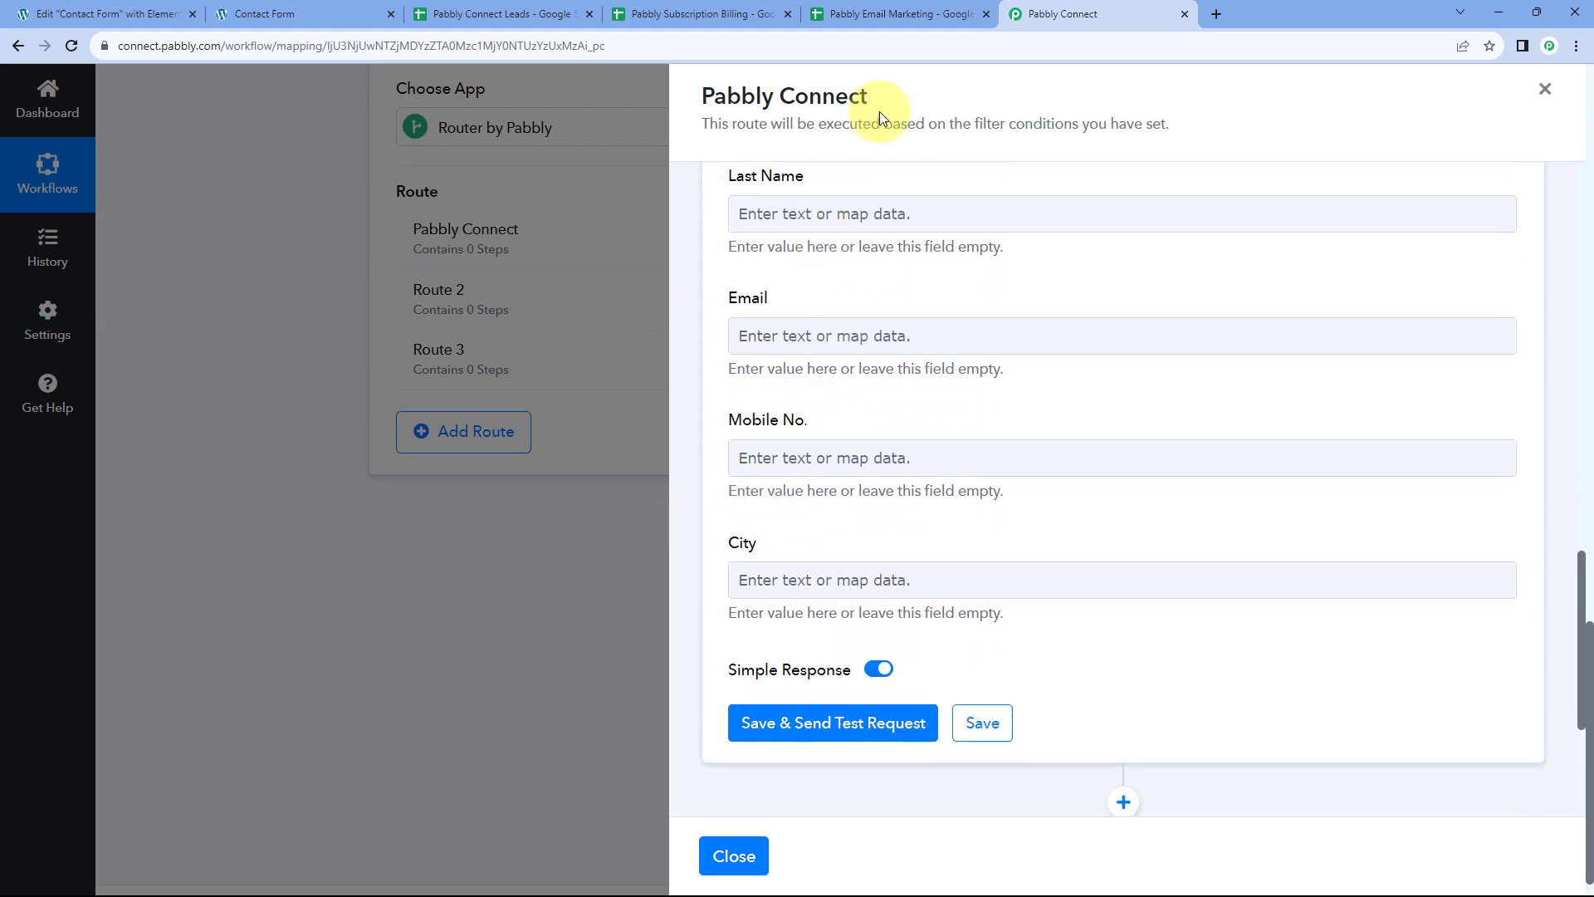
click(511, 14)
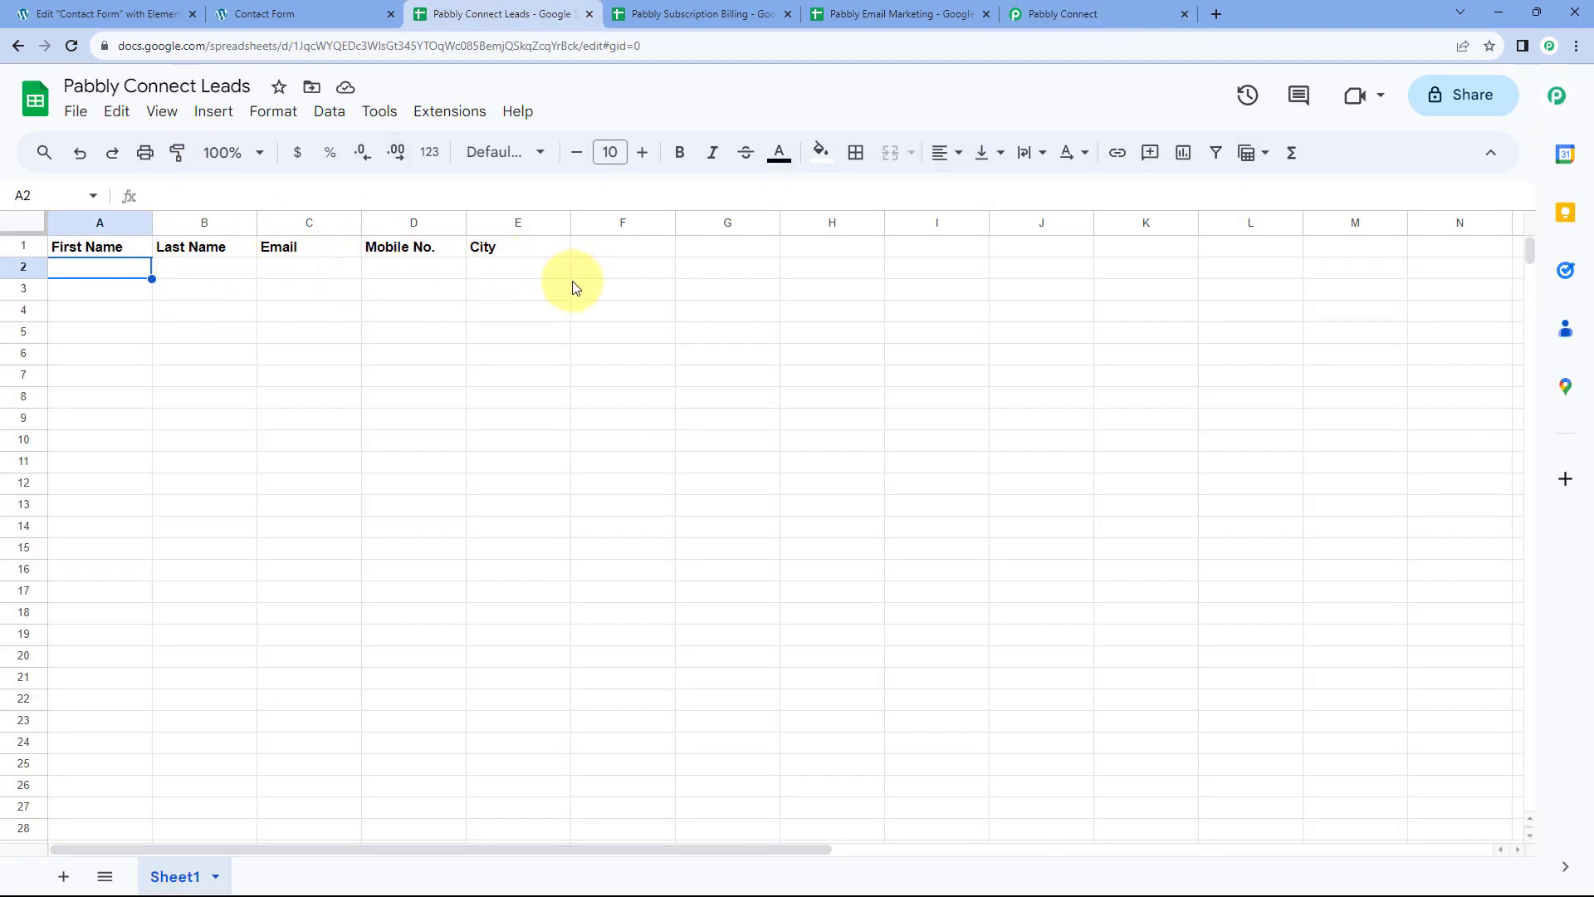
Go back to Pabbly Connect and scroll up to the First Name mapping field
click(1029, 14)
scroll(845, 271, up, 2)
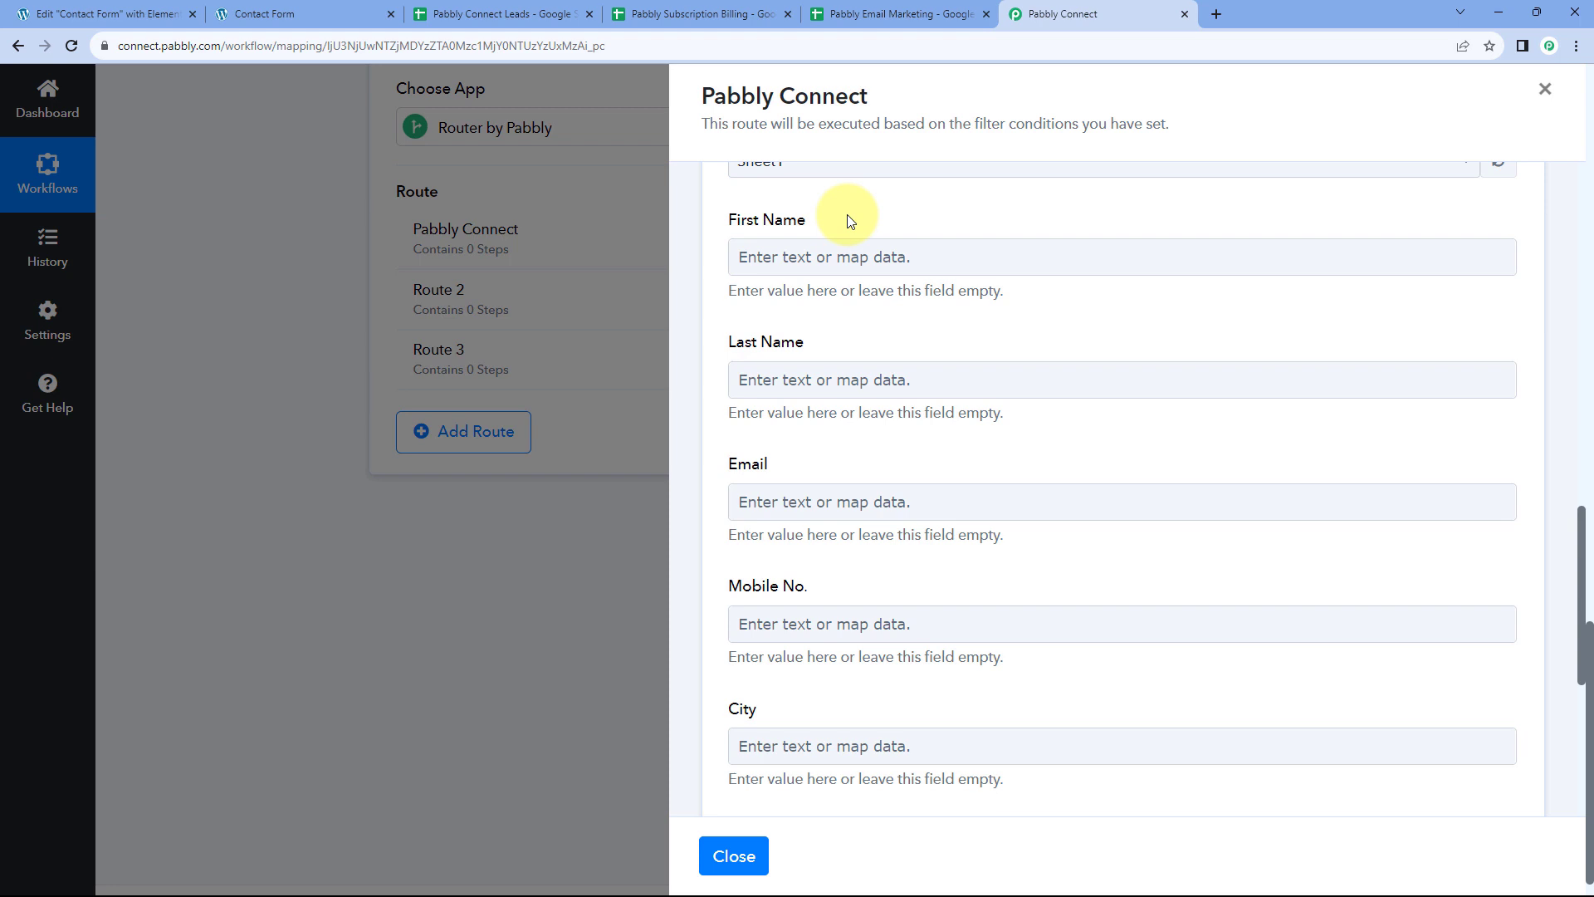
Map Elementor's '1. First Name : Demo' value into the First Name field
click(749, 257)
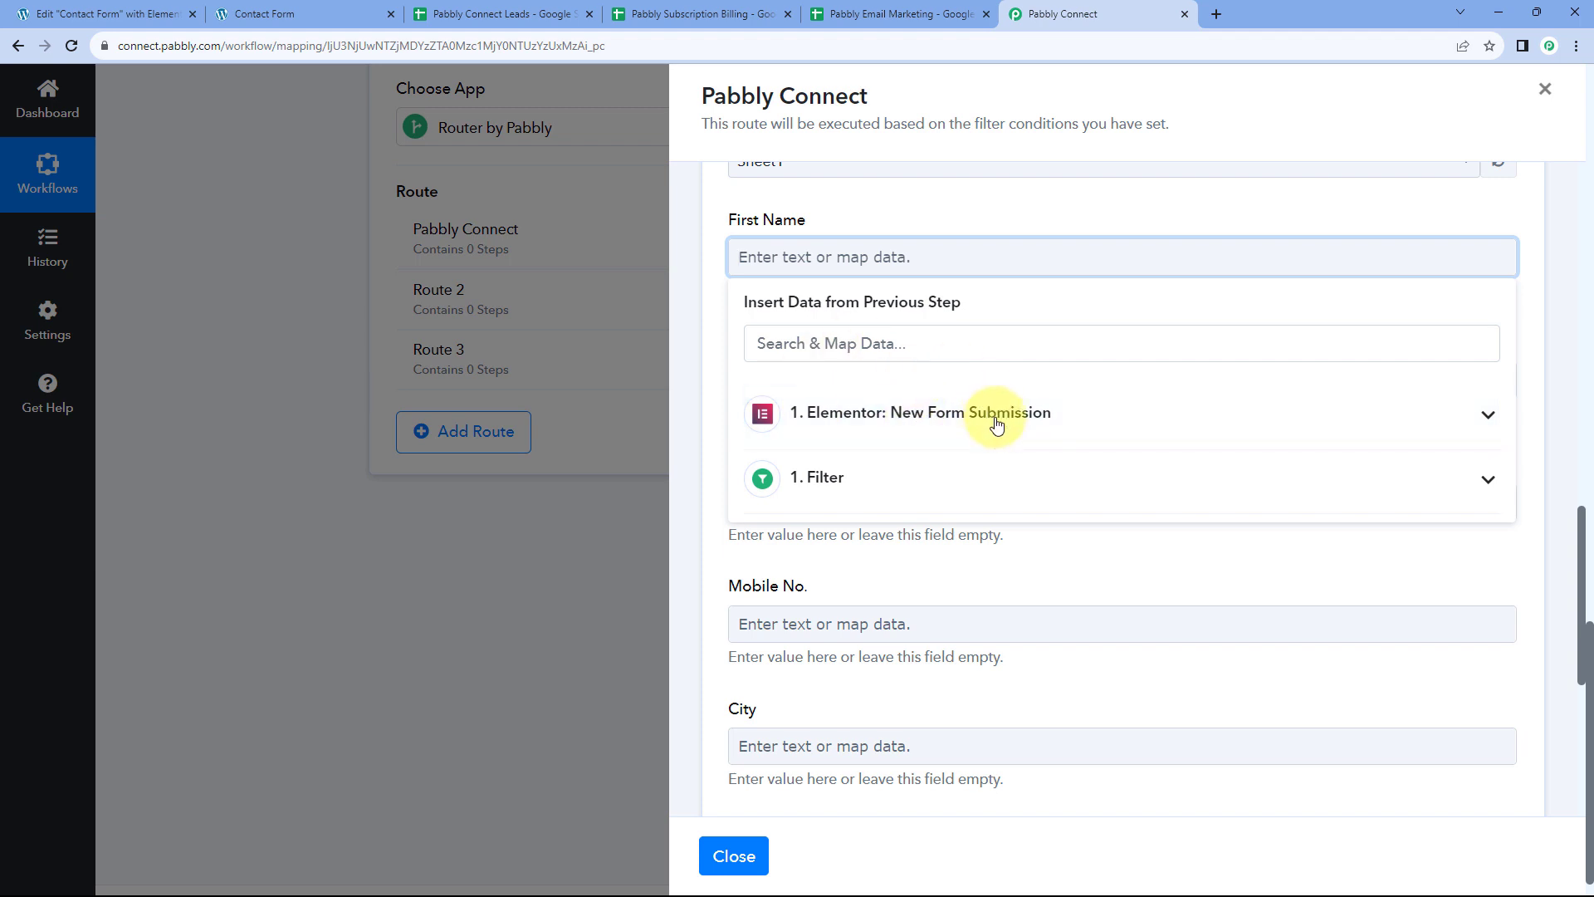
click(1086, 423)
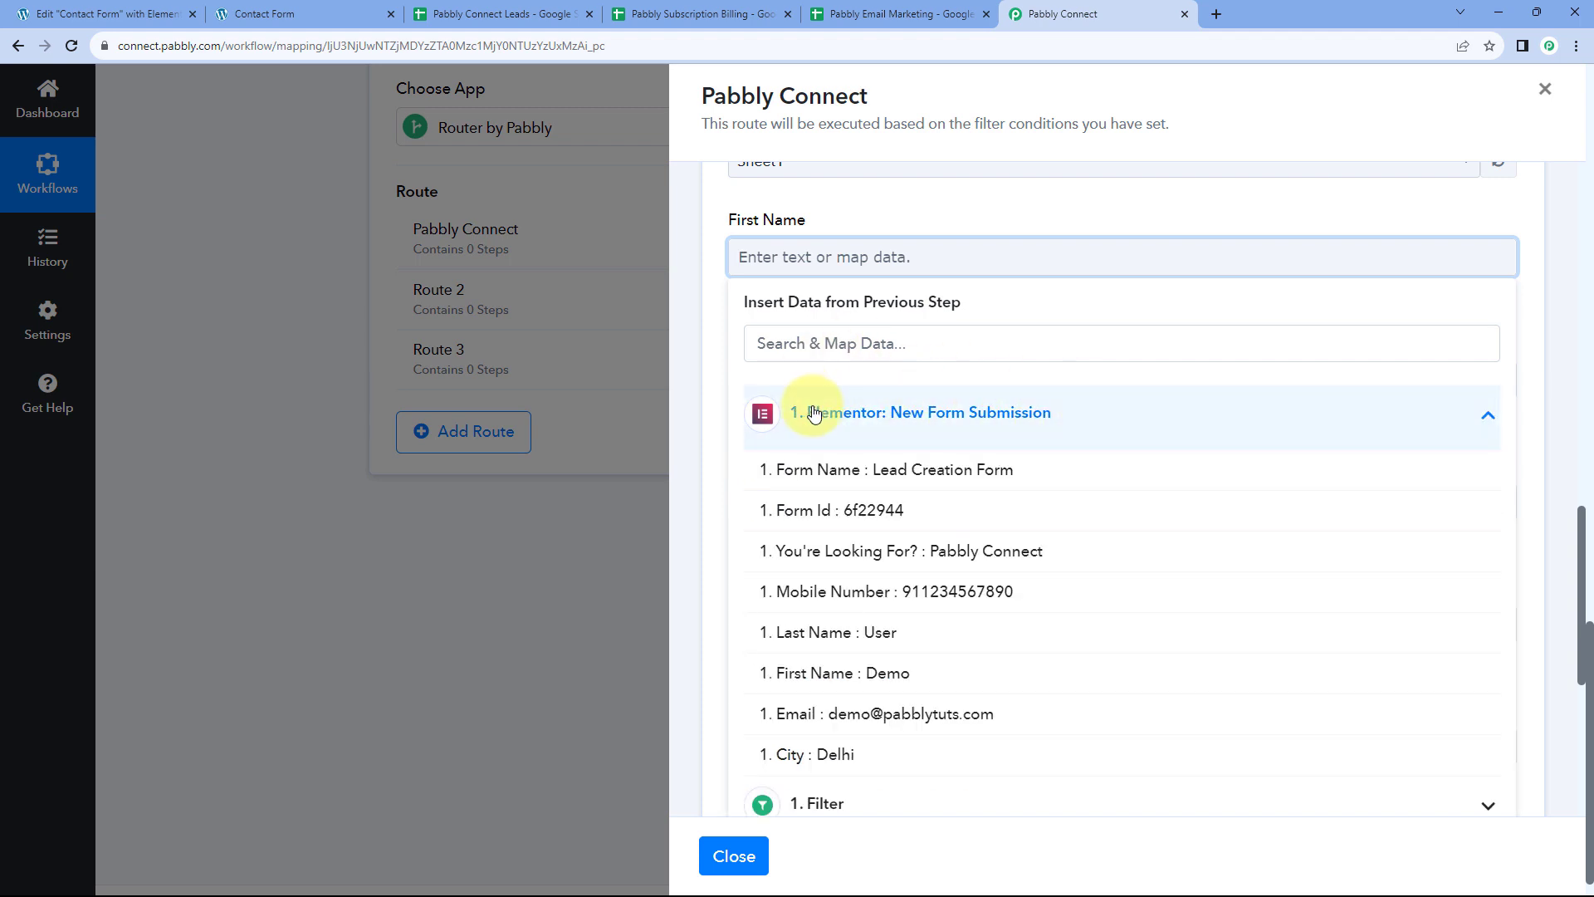
scroll(961, 438, down, 1)
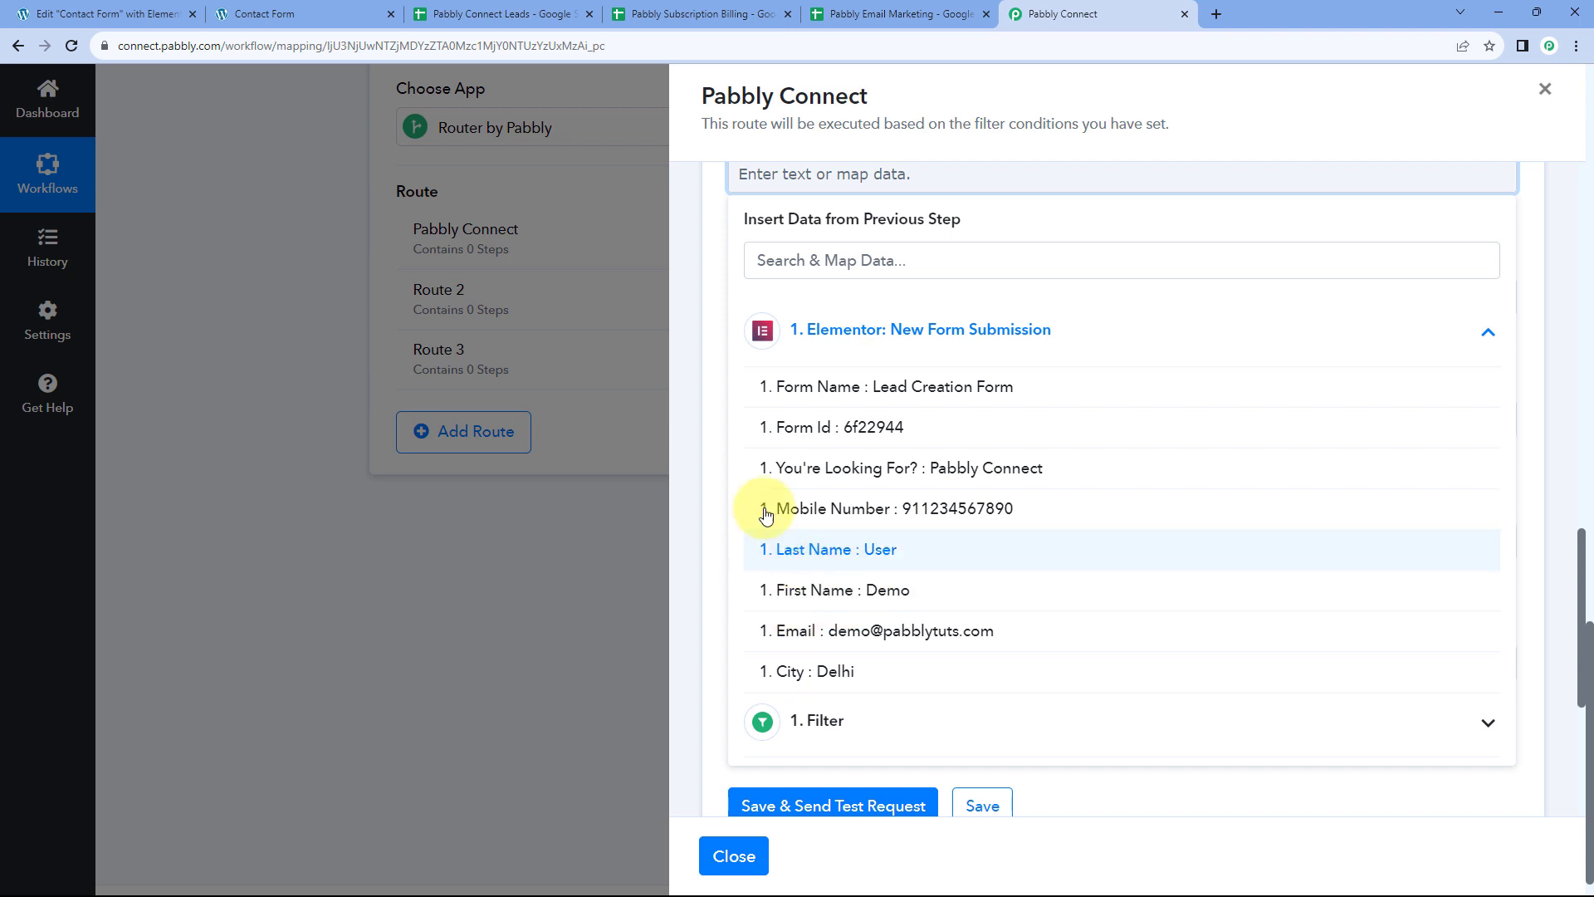
scroll(714, 349, up, 1)
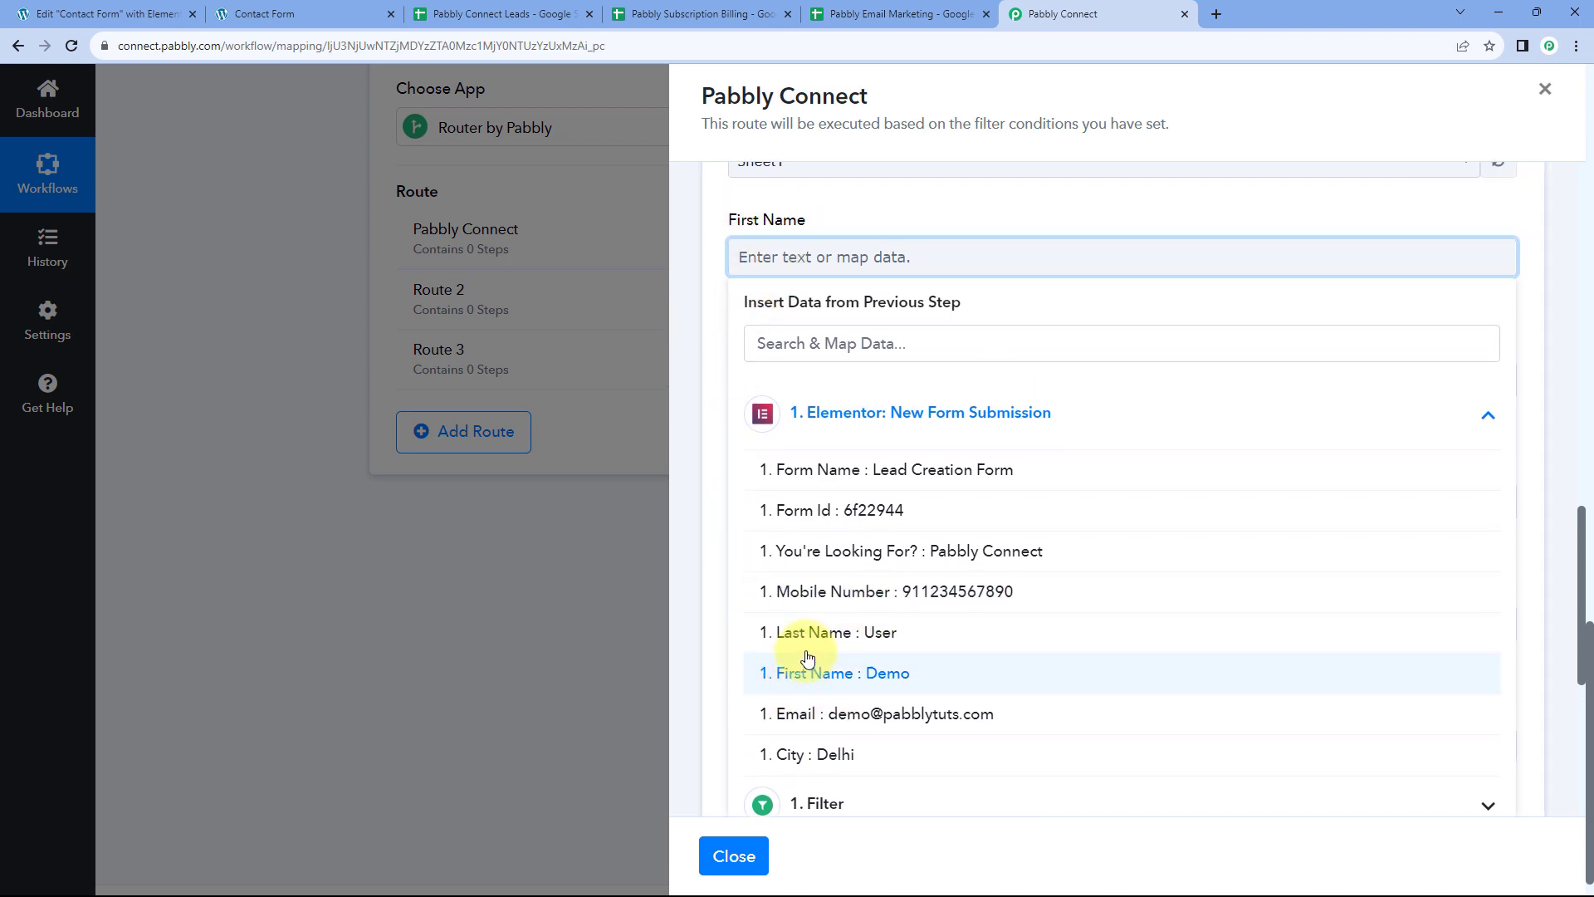
click(813, 674)
click(808, 221)
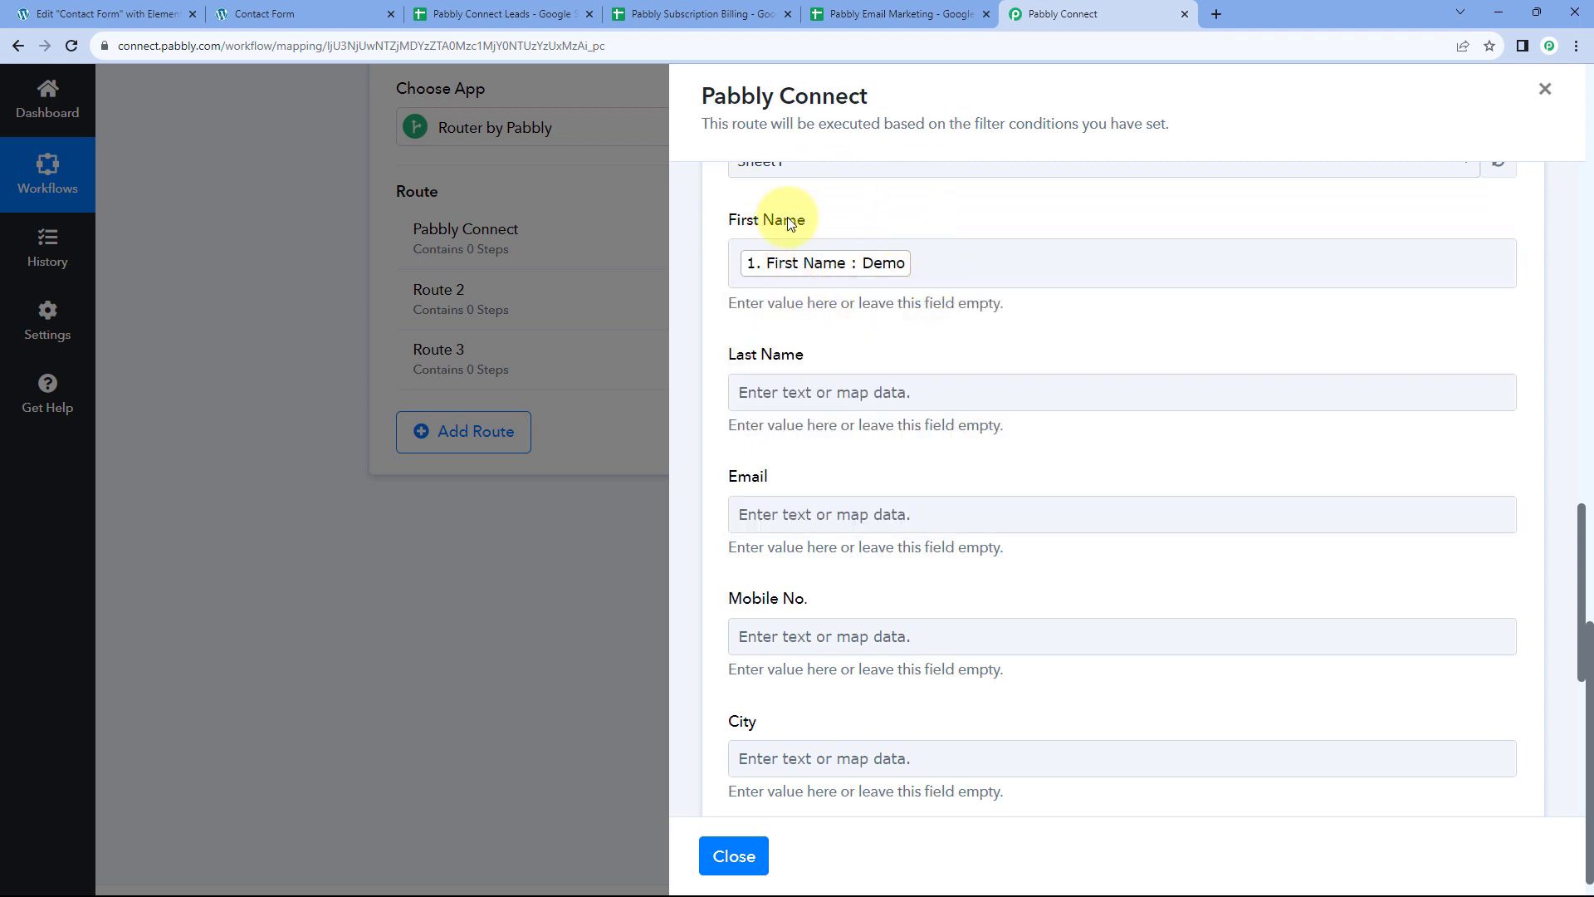
Compare the contact form's fields and the sheet's column headings with the mapping form
click(324, 14)
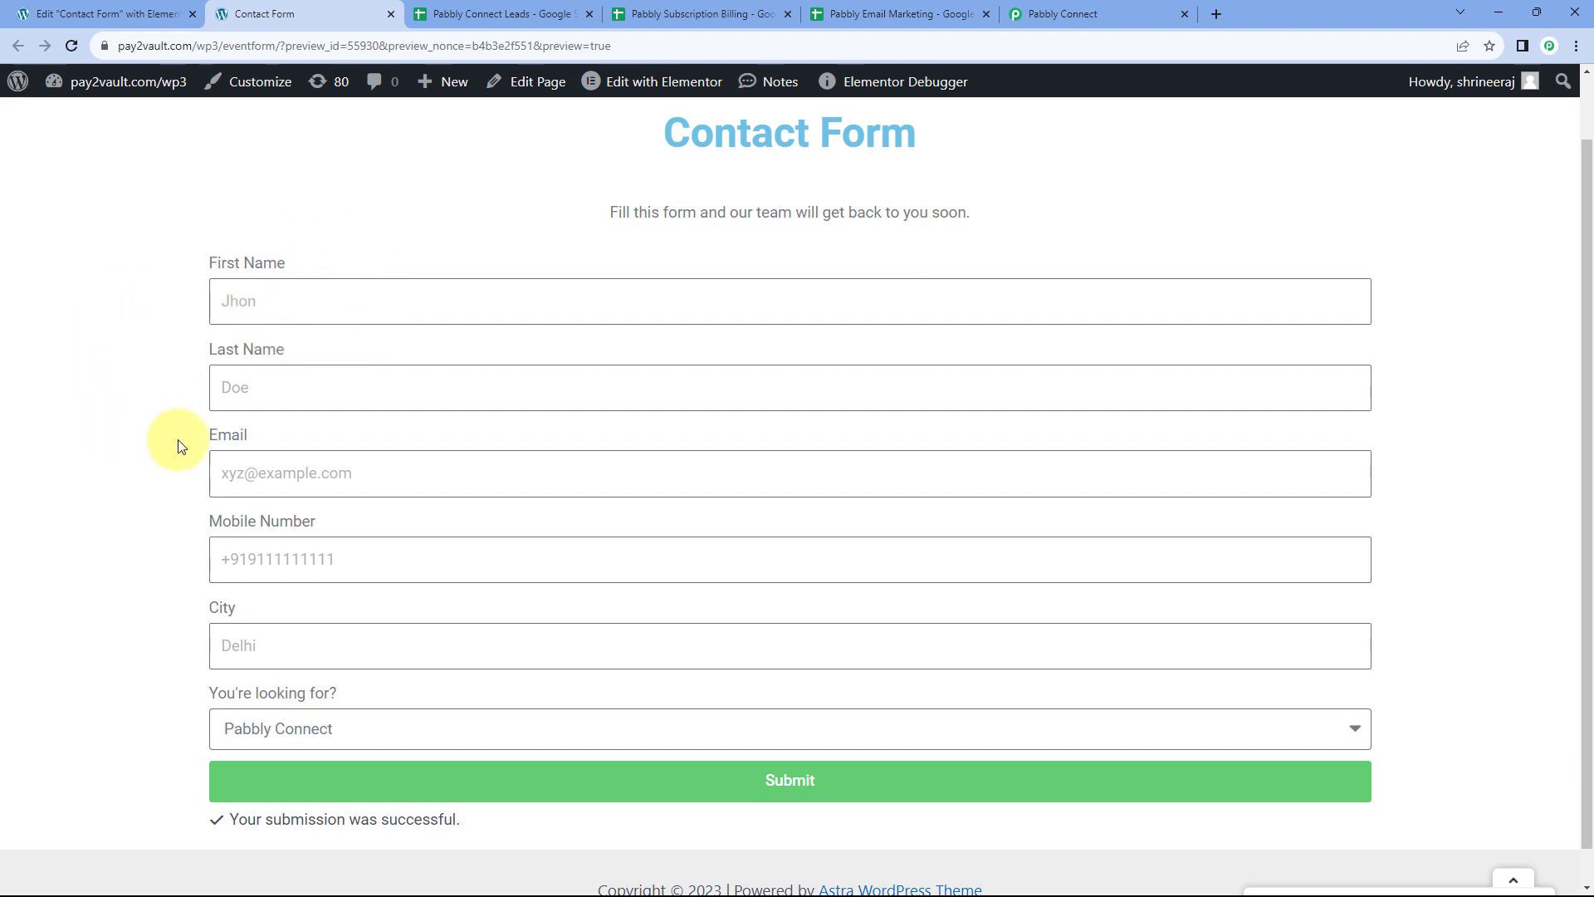
click(1121, 12)
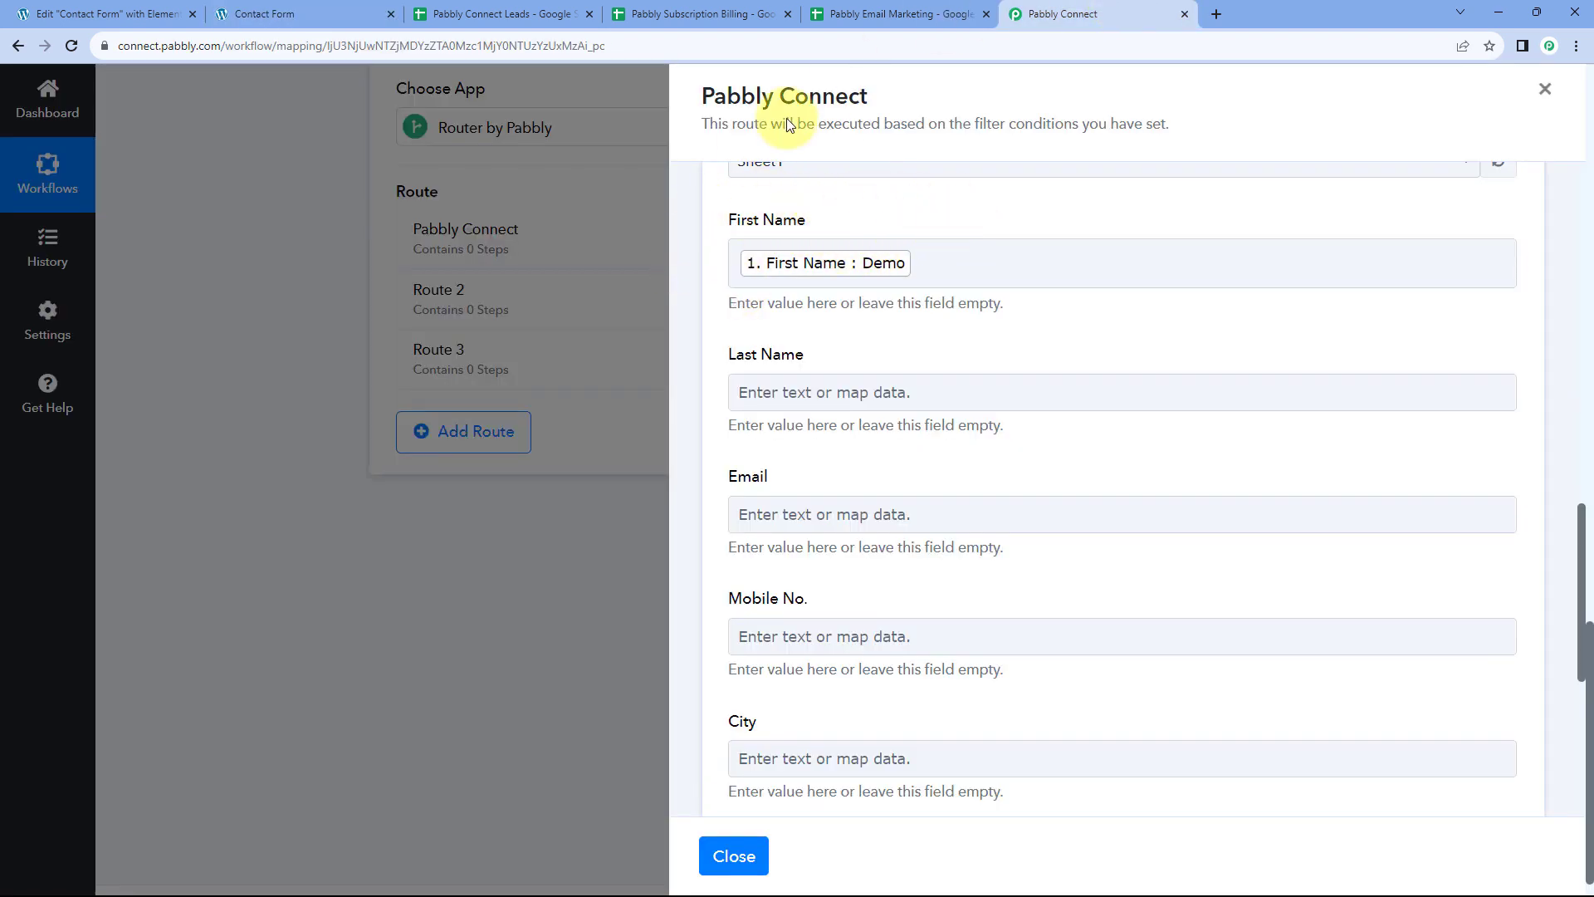
click(477, 13)
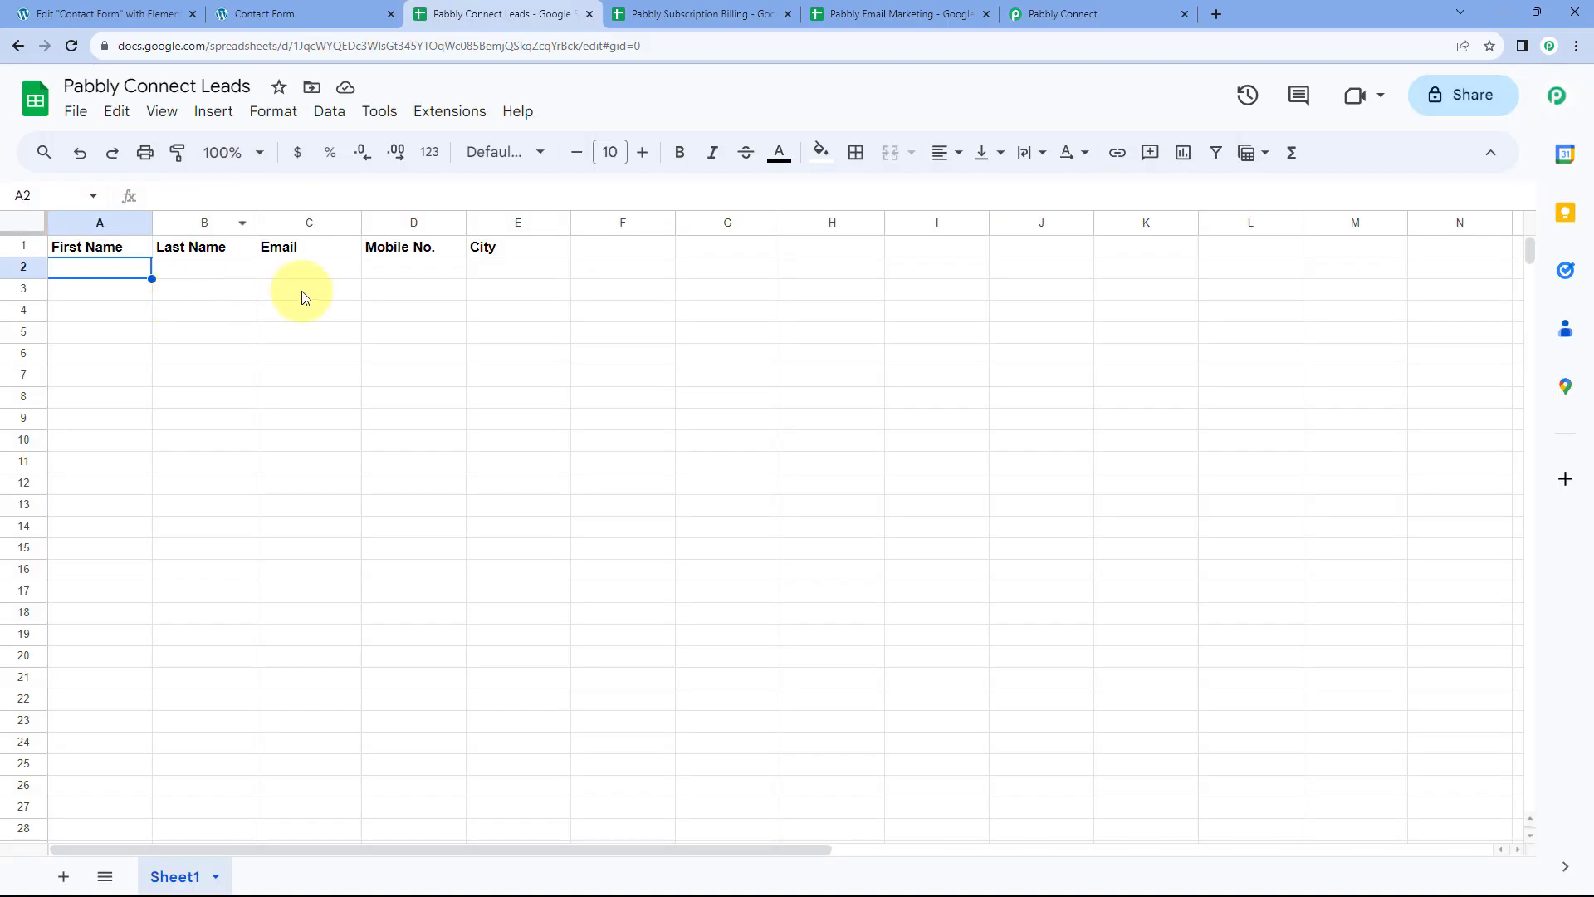
click(1051, 9)
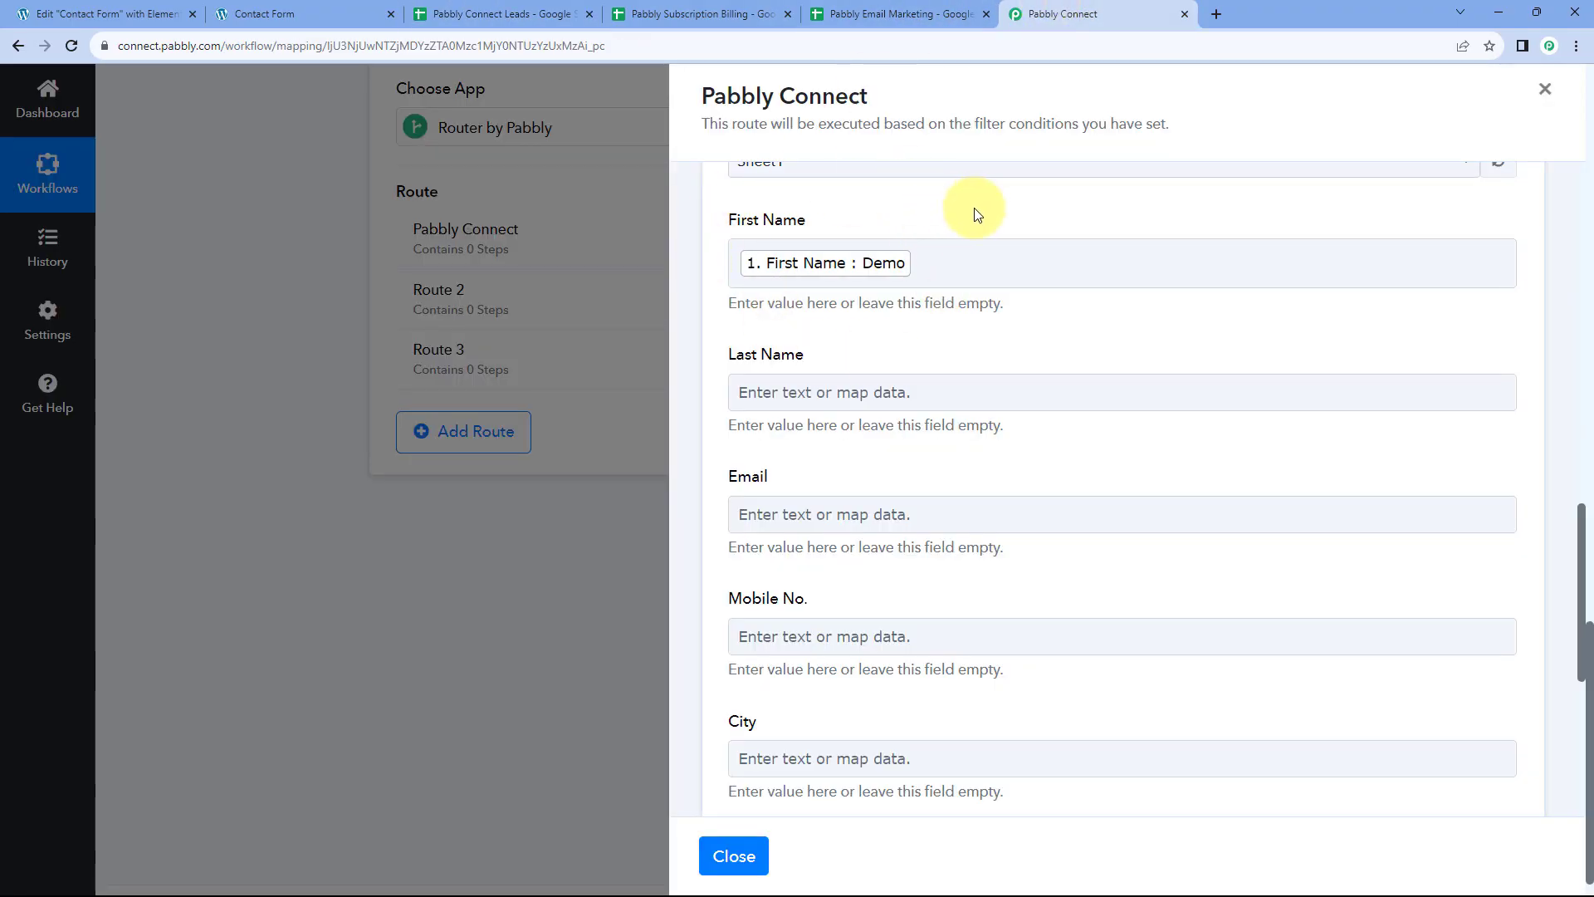
scroll(974, 208, down, 2)
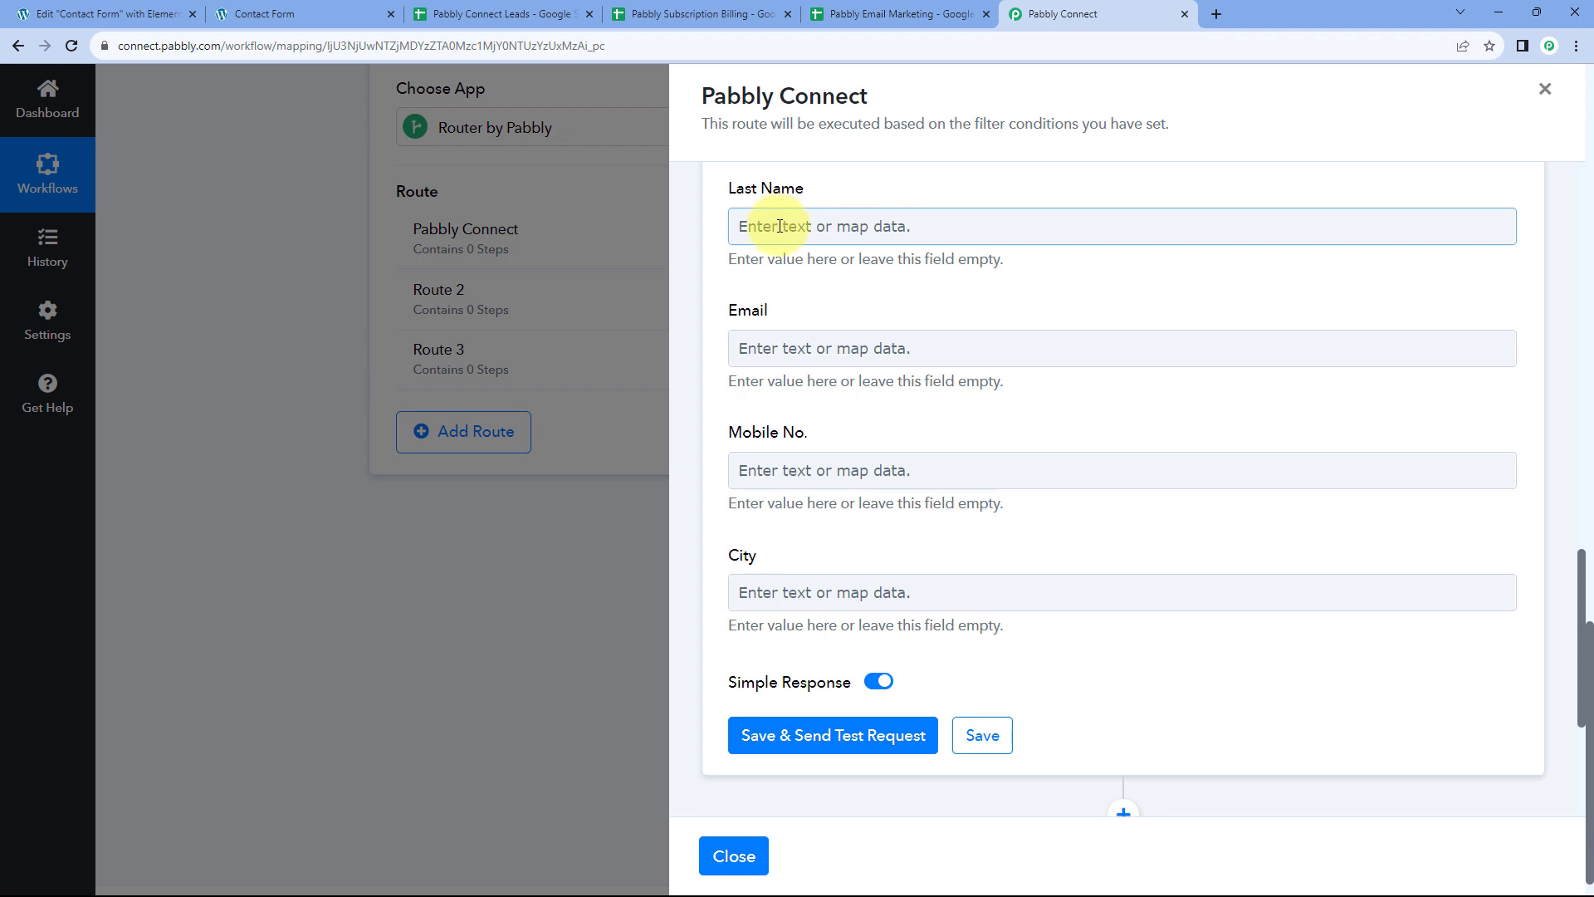
Map the Elementor Last Name and Email values into the Last Name and Email fields
click(780, 226)
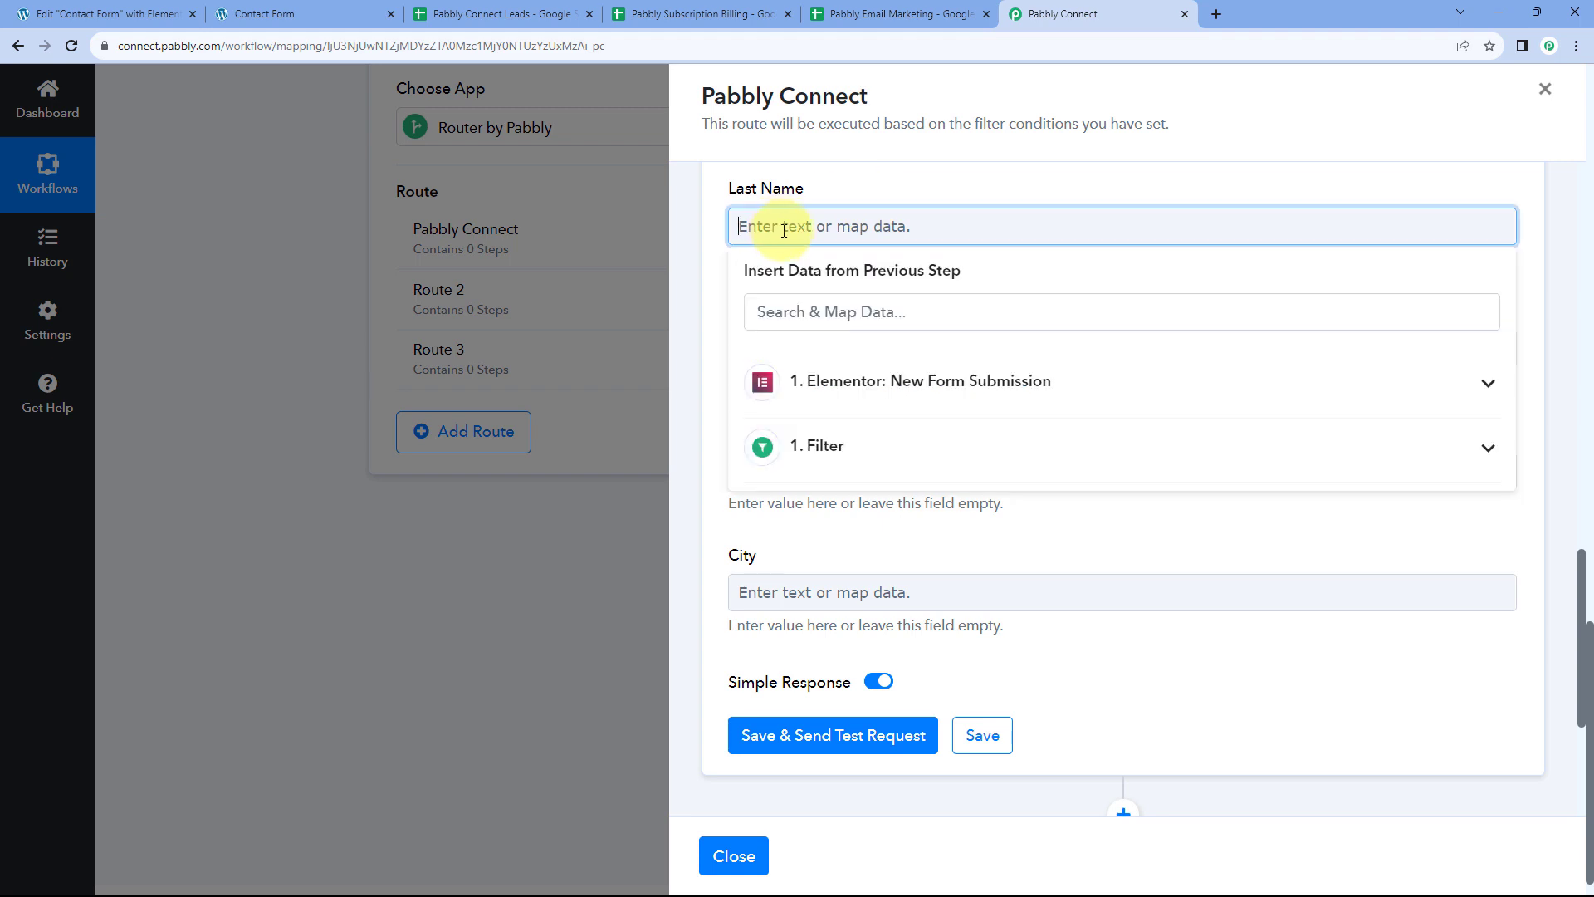
click(839, 400)
scroll(816, 465, down, 1)
scroll(818, 498, down, 1)
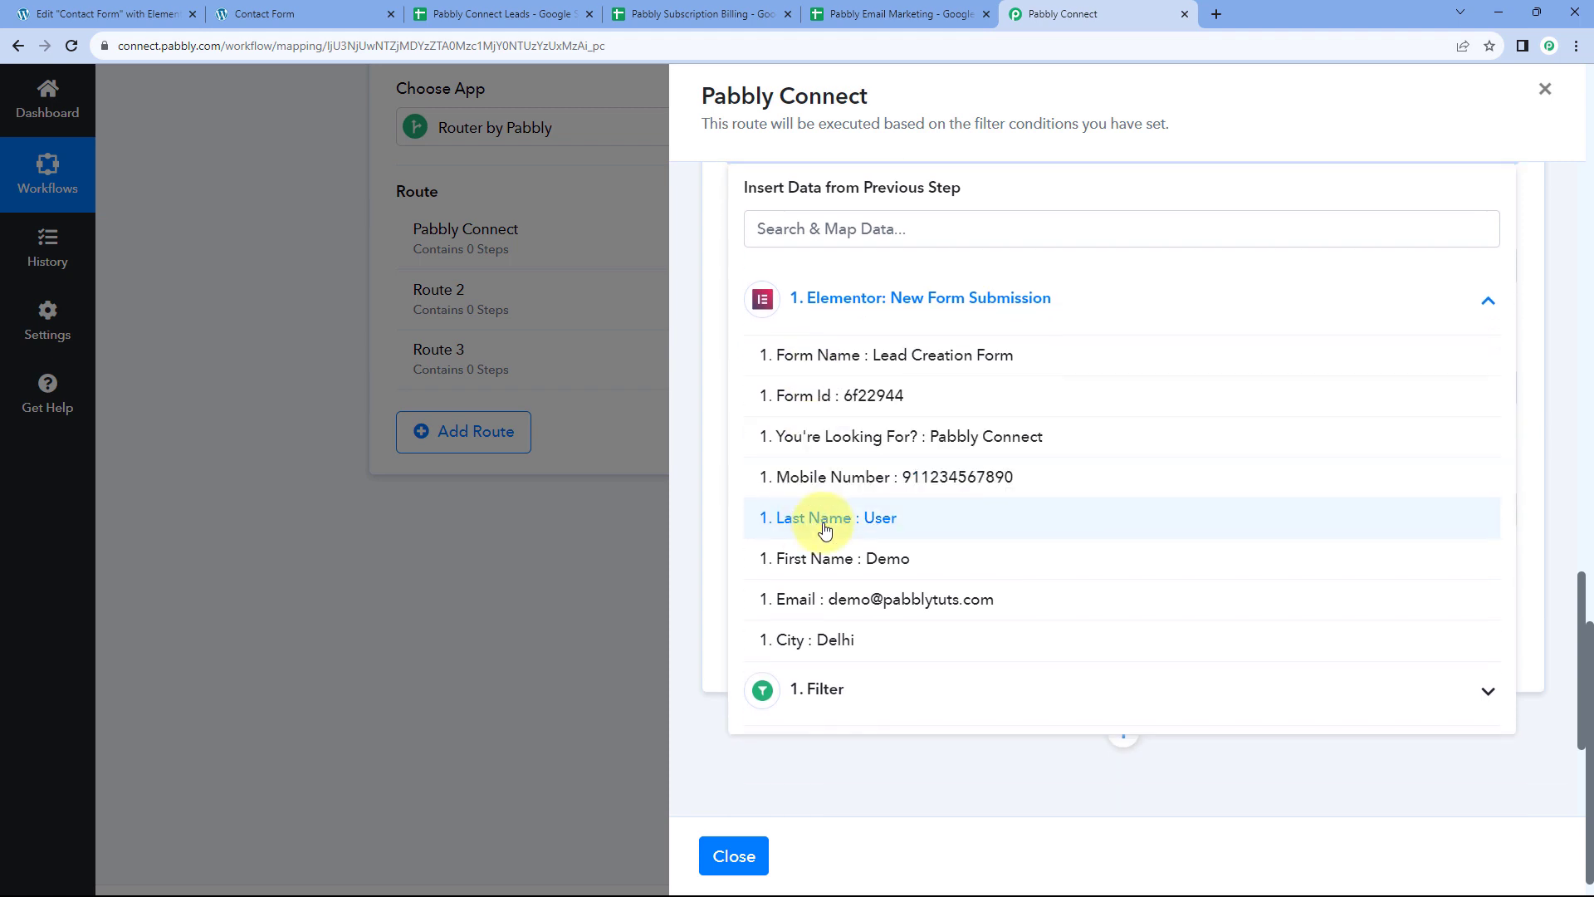
click(825, 524)
click(712, 239)
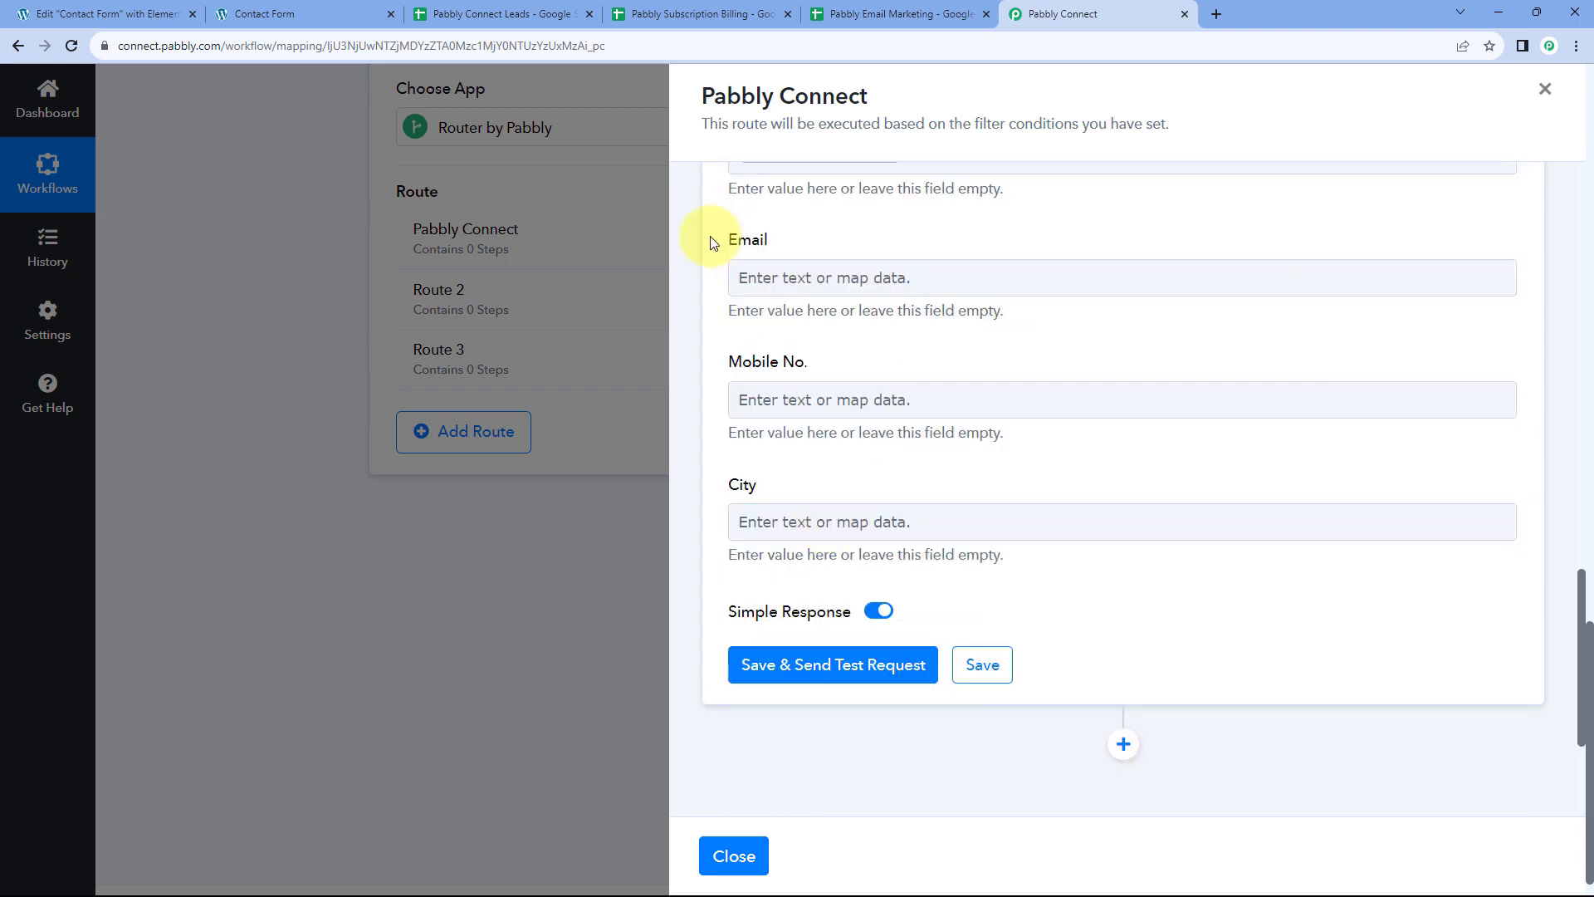
click(797, 280)
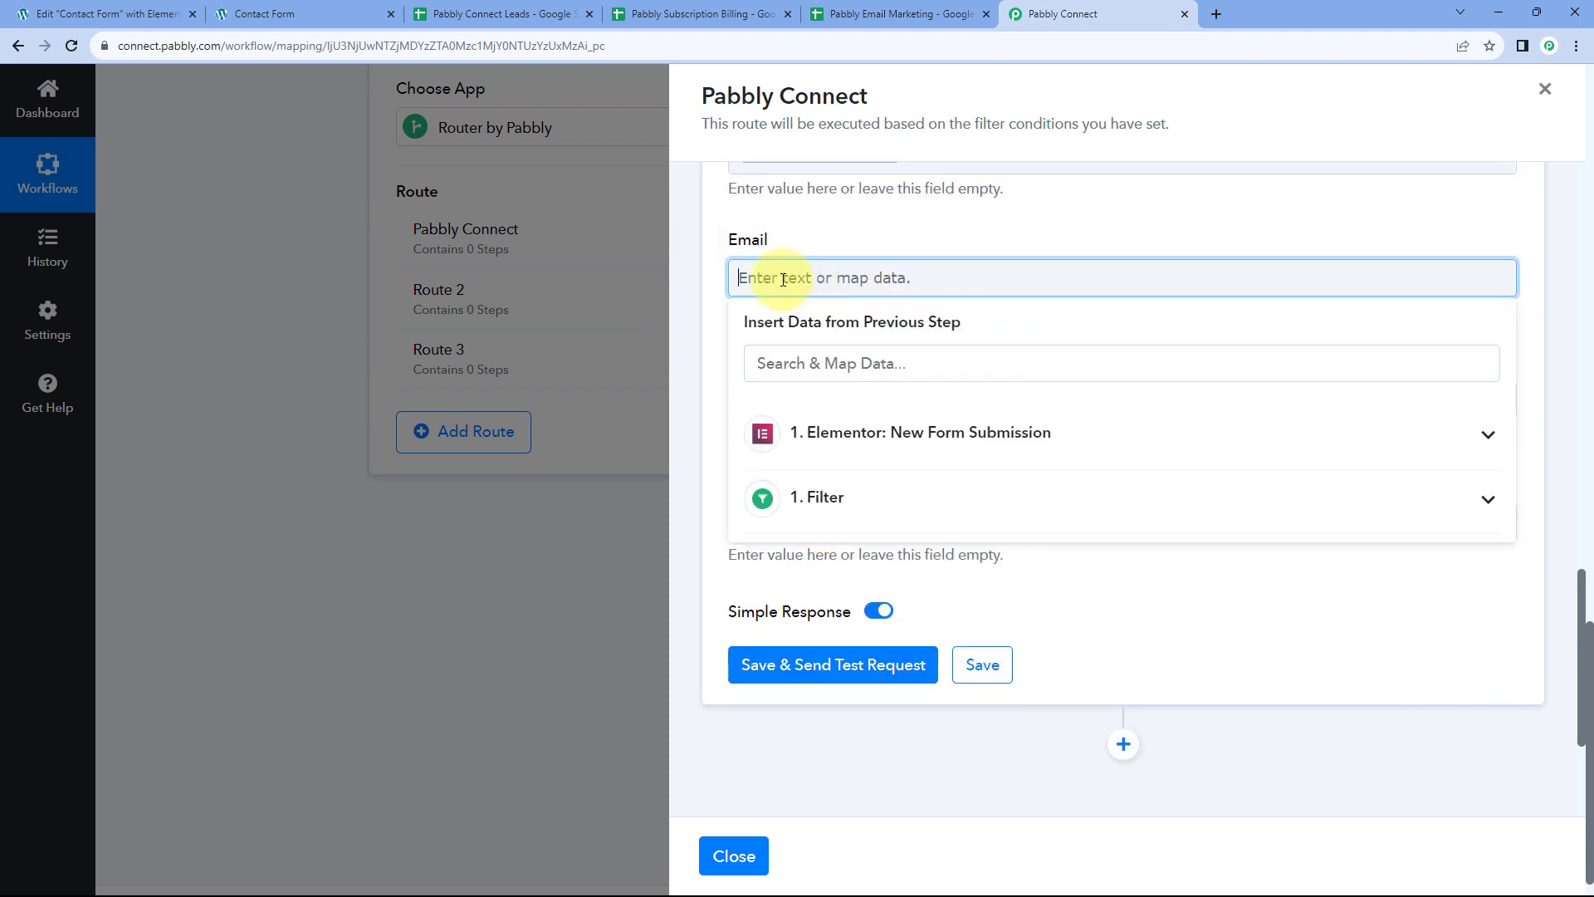
click(862, 433)
scroll(866, 529, down, 2)
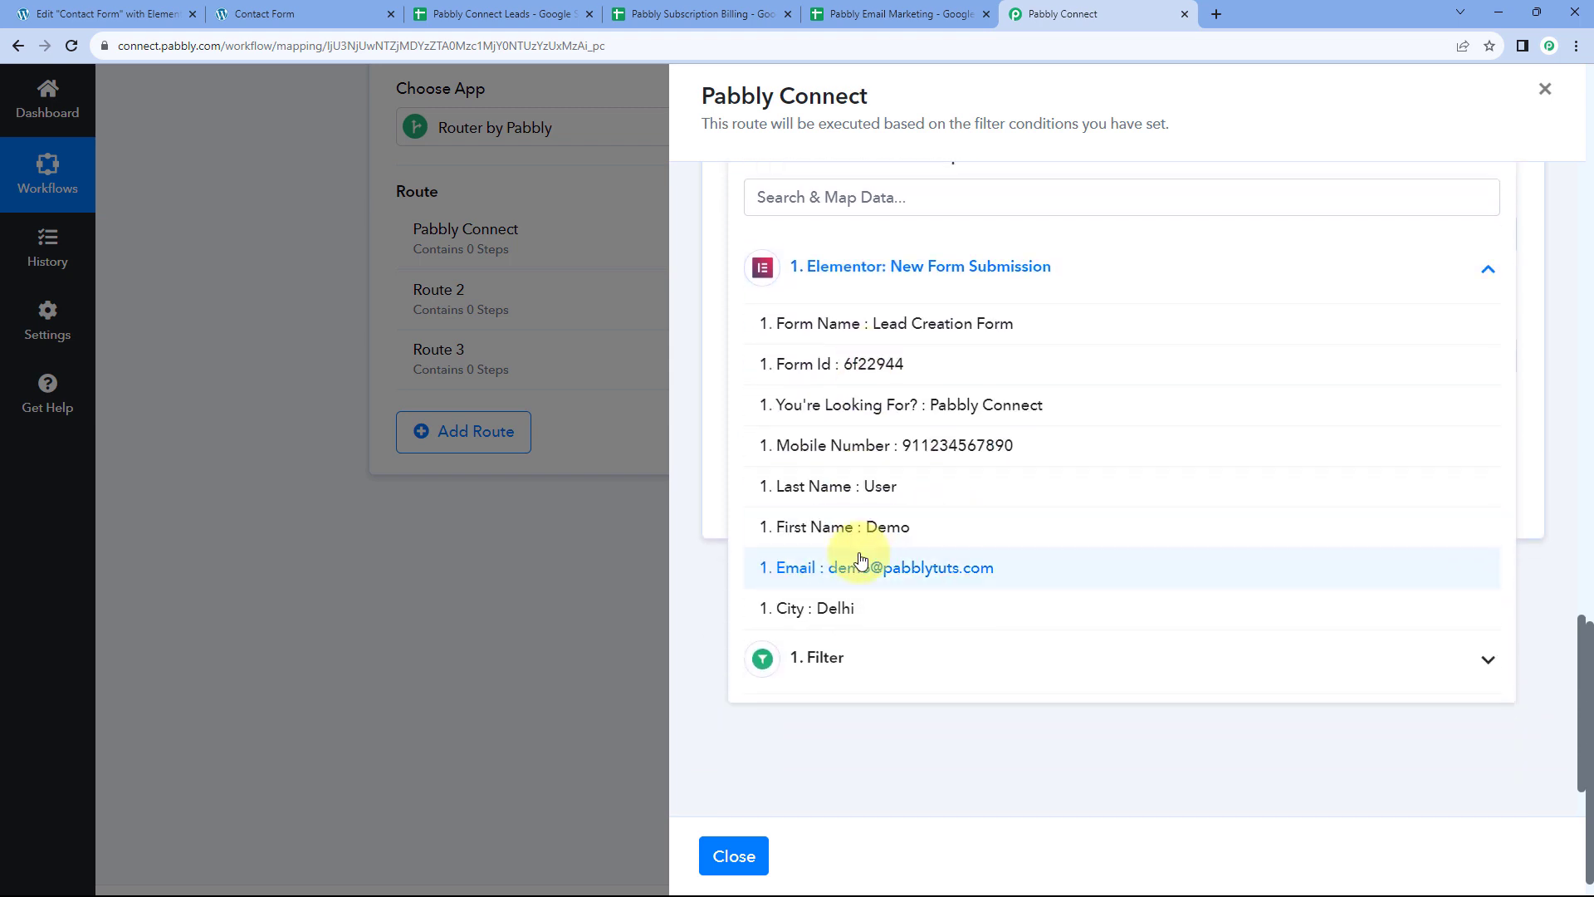
click(862, 565)
click(711, 269)
Map the Elementor Mobile Number and City (Delhi) values into Mobile No. and City
scroll(711, 269, up, 1)
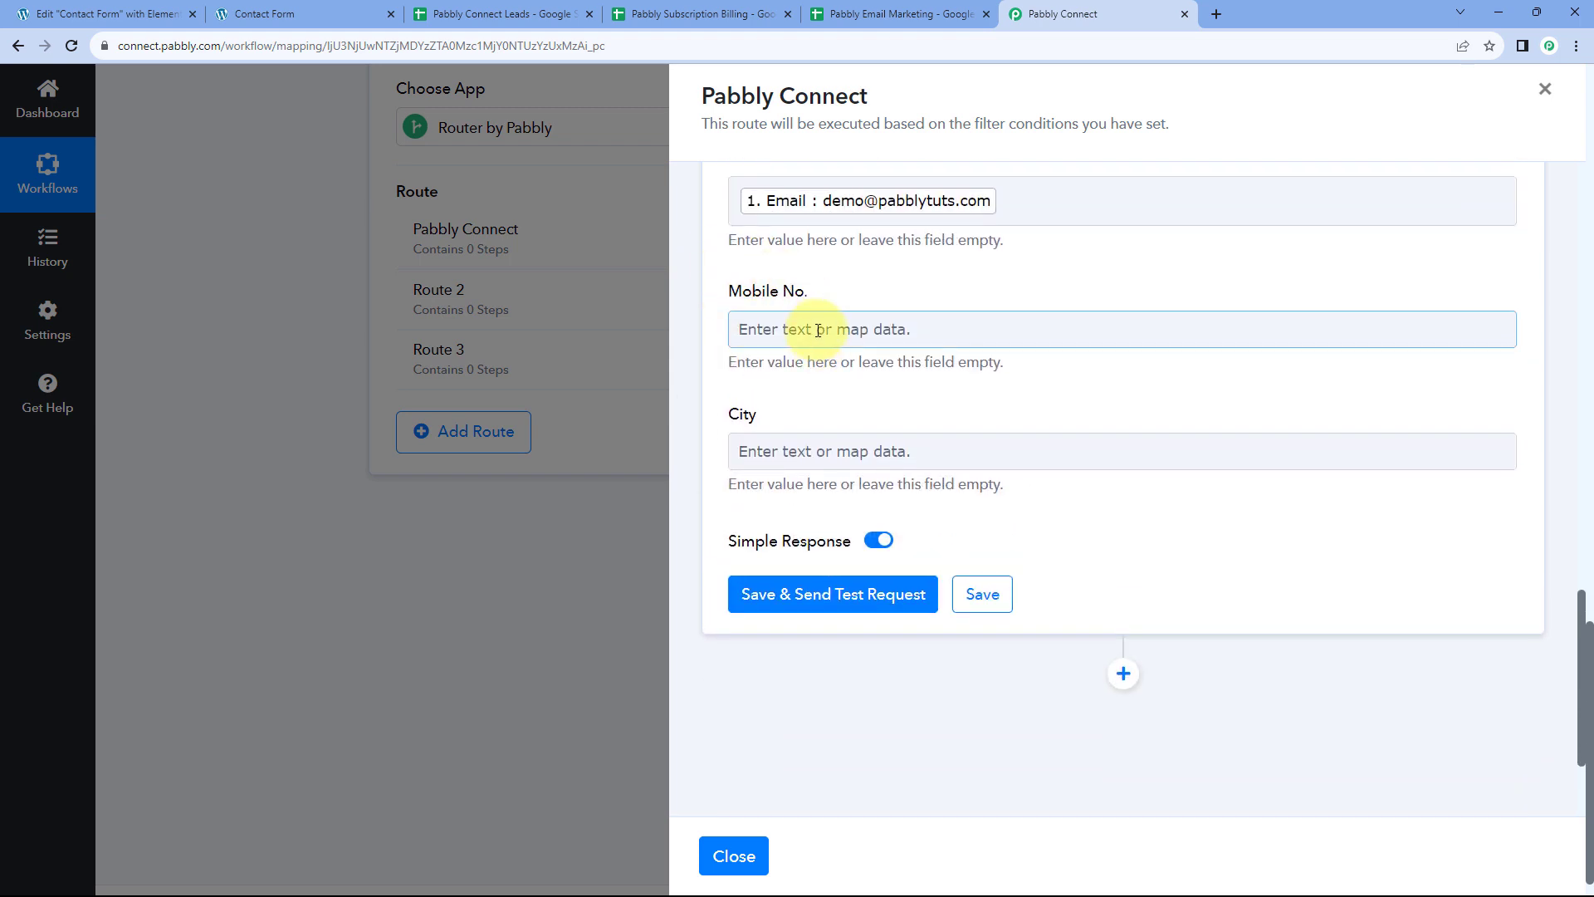
click(818, 332)
click(851, 490)
scroll(859, 568, down, 1)
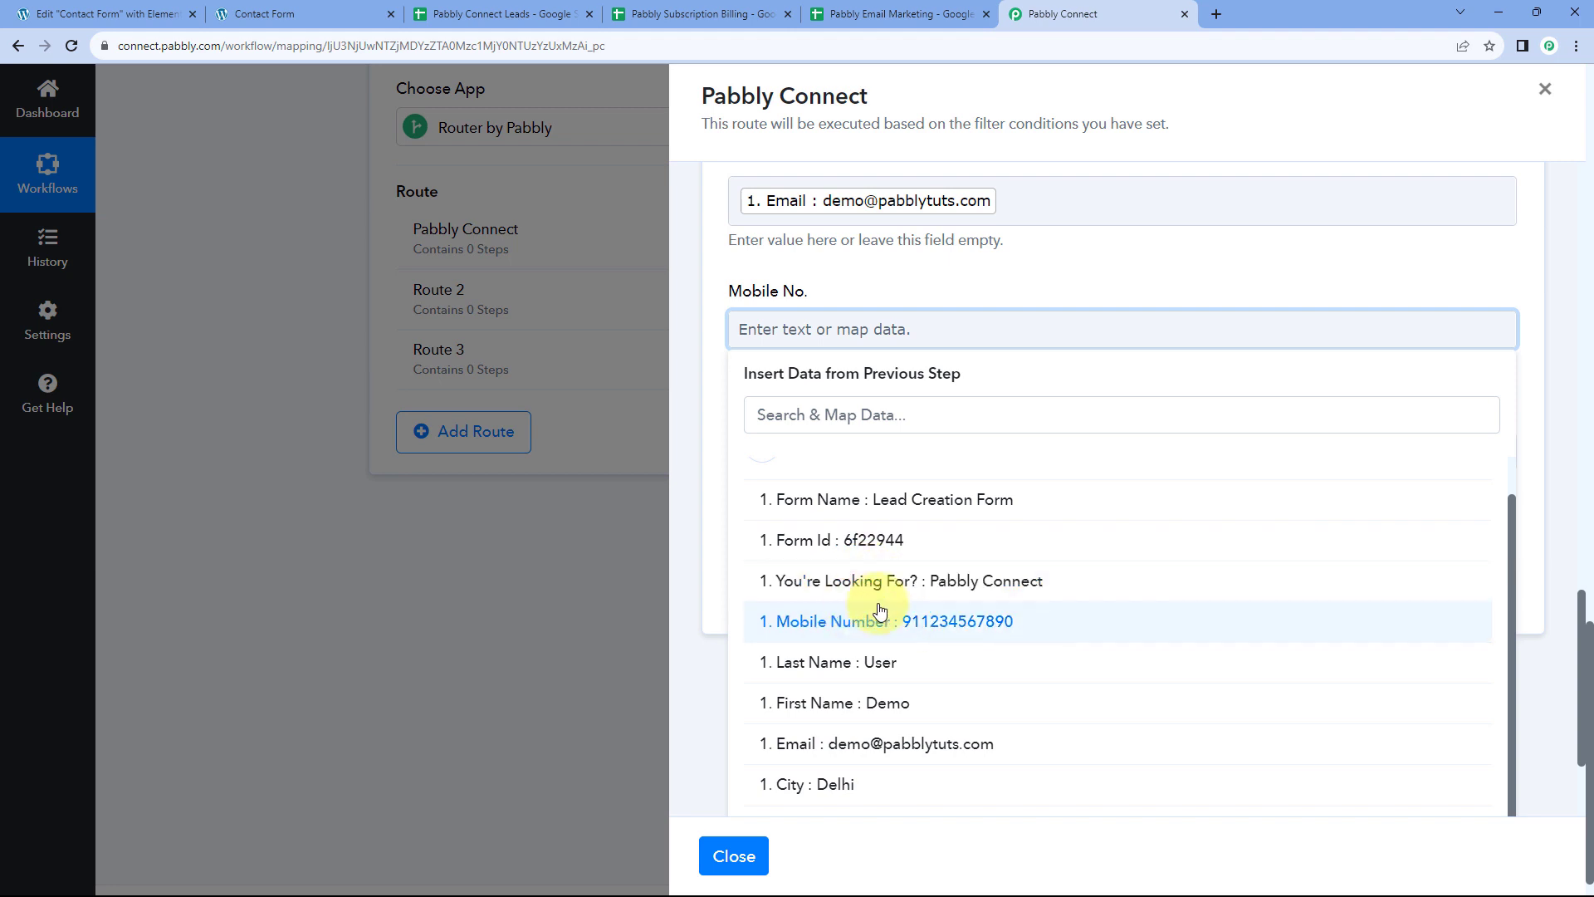
click(850, 616)
click(701, 283)
click(804, 465)
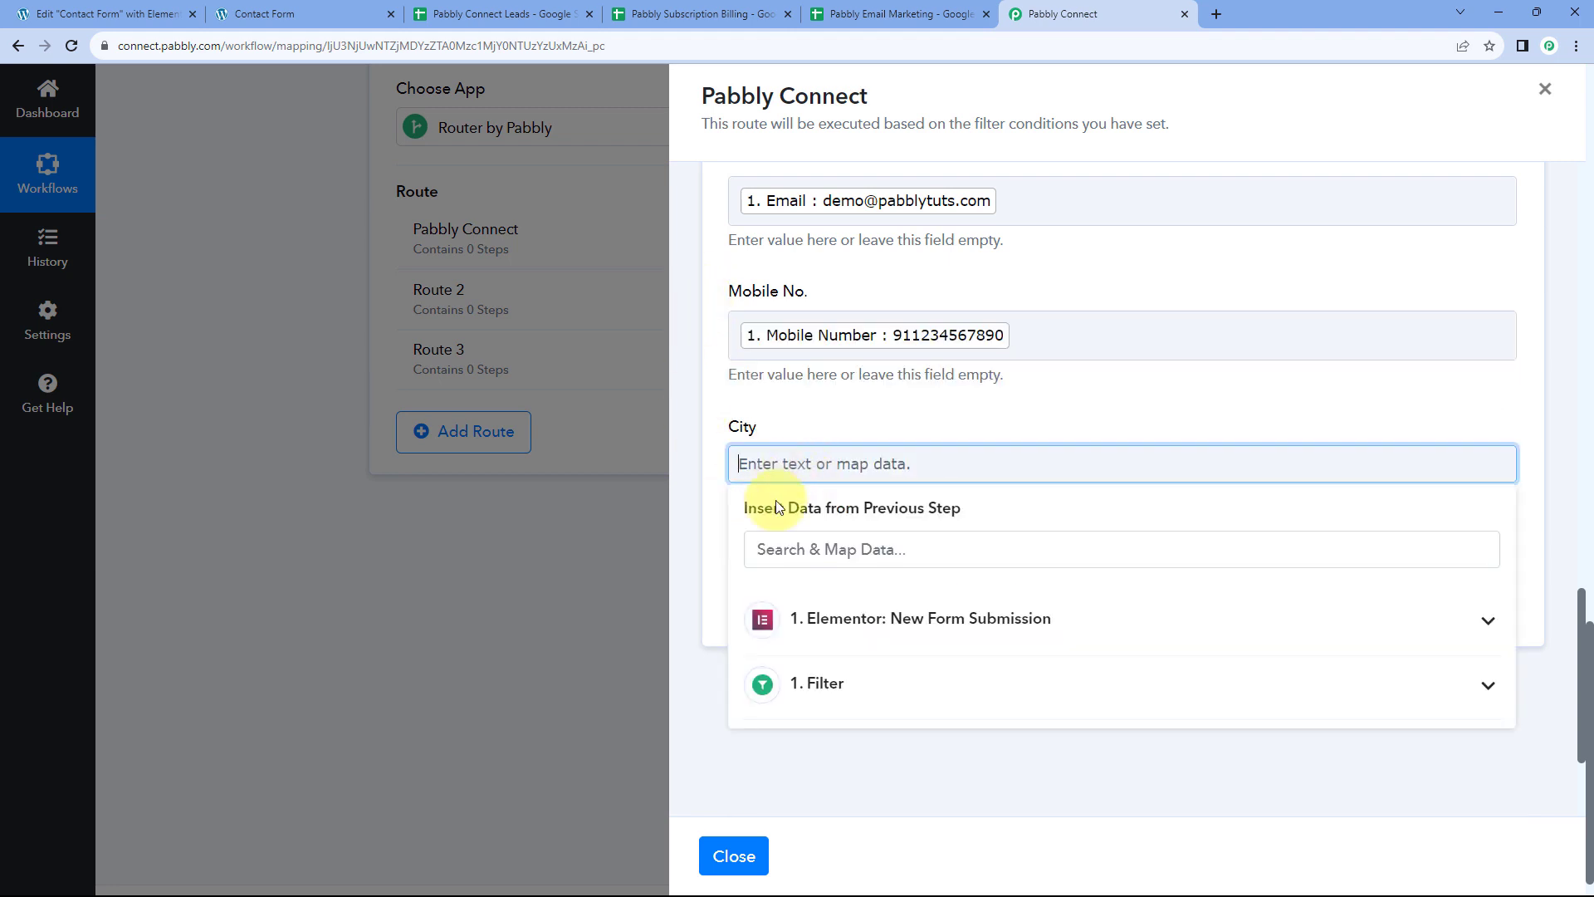
click(822, 615)
scroll(826, 631, down, 2)
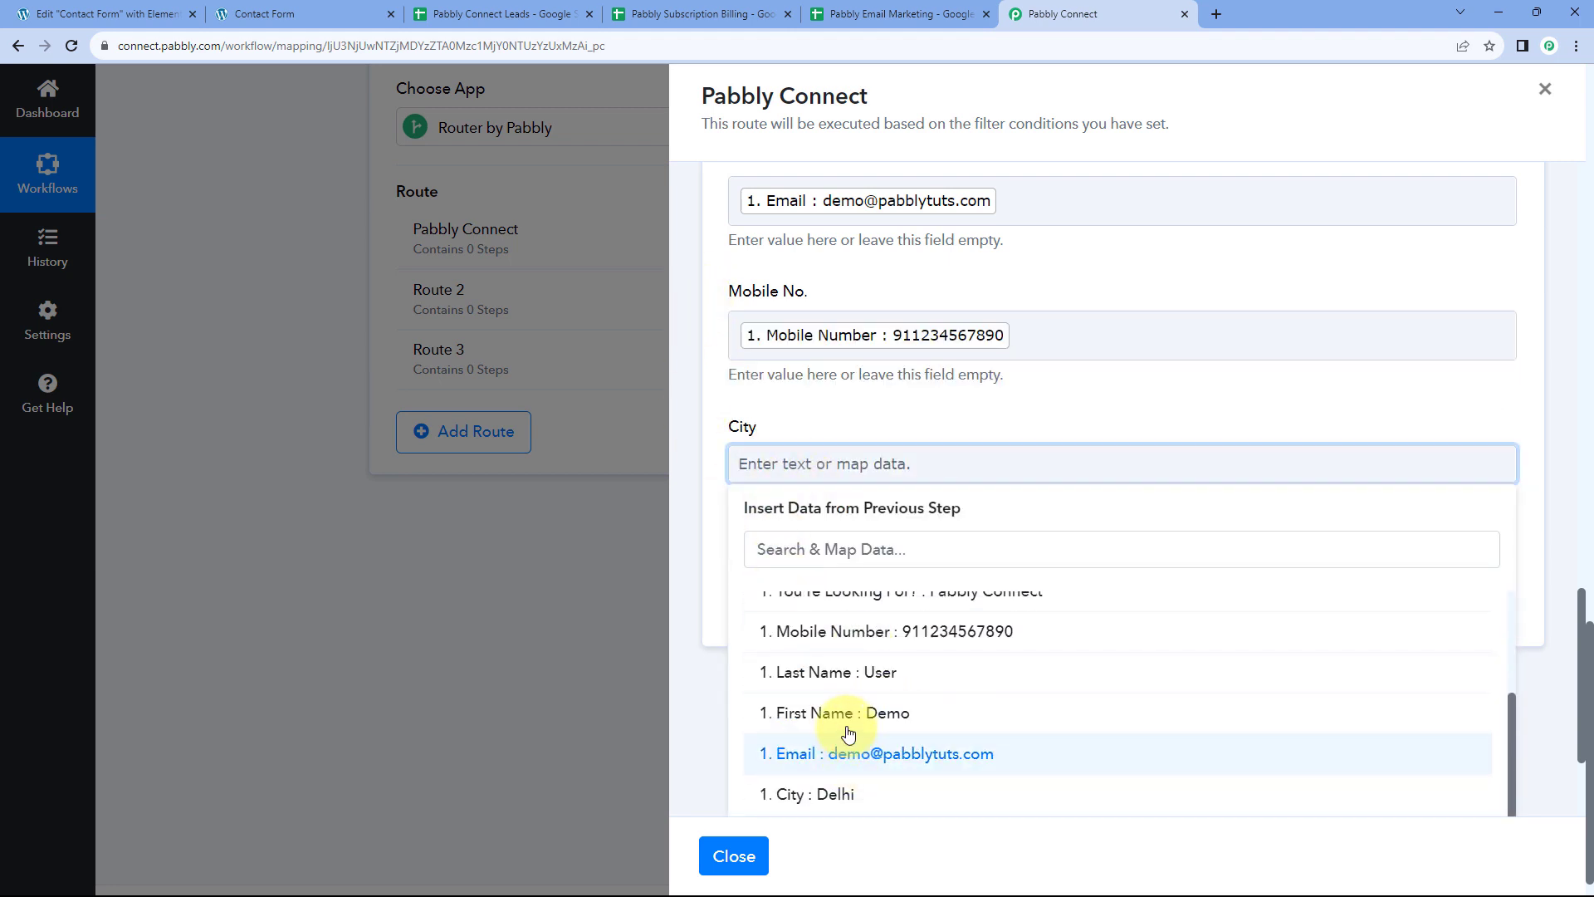
click(843, 795)
click(734, 295)
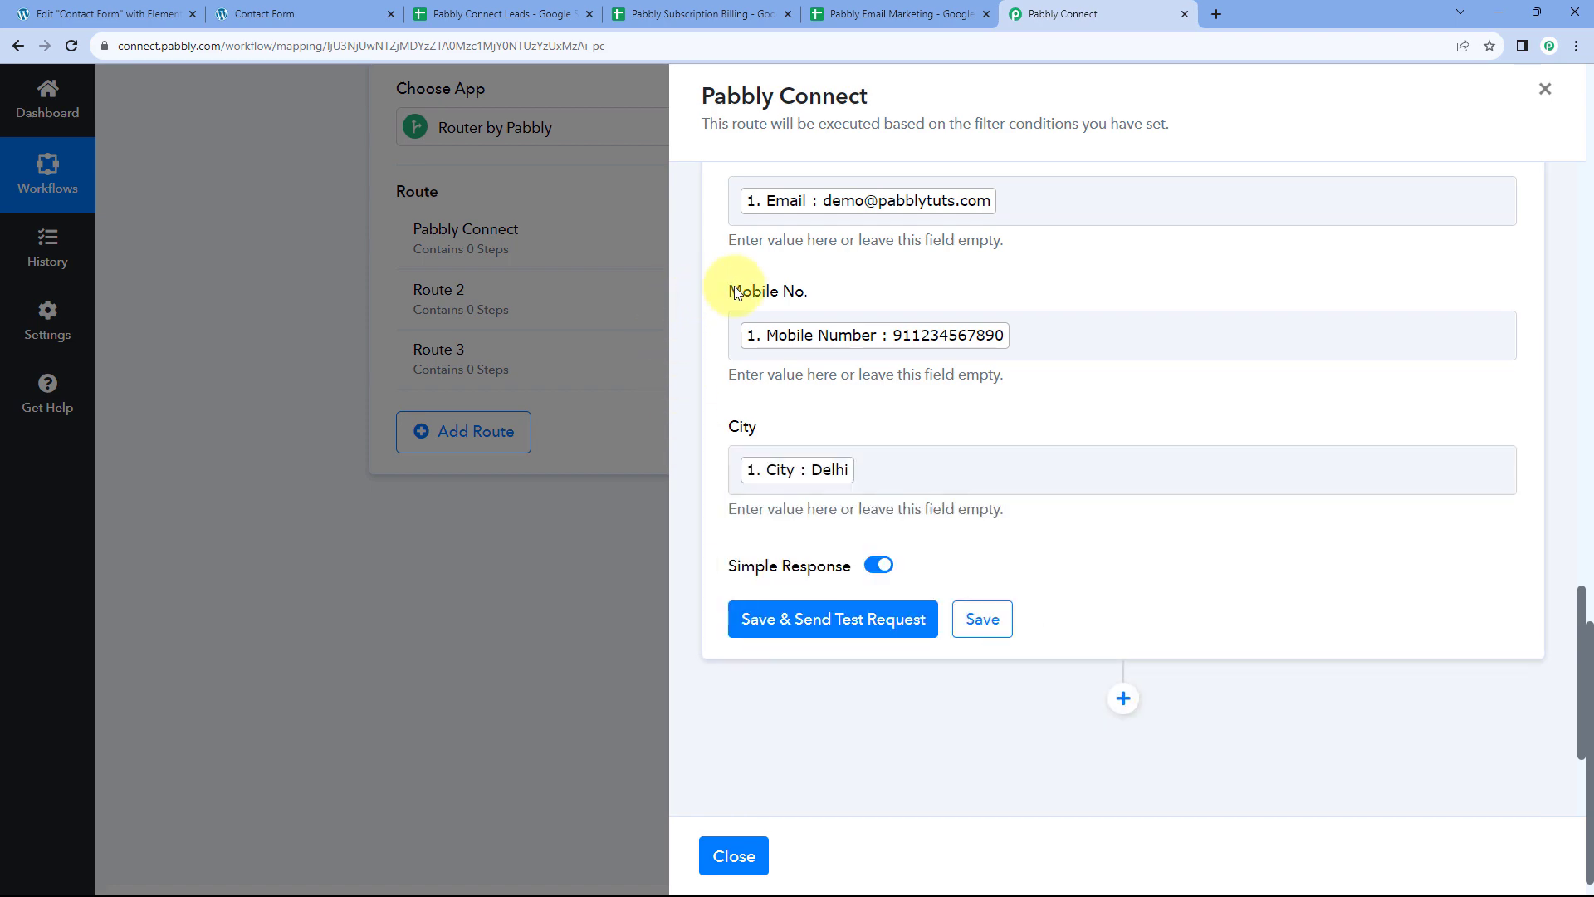
scroll(813, 318, up, 3)
scroll(814, 318, up, 1)
click(315, 13)
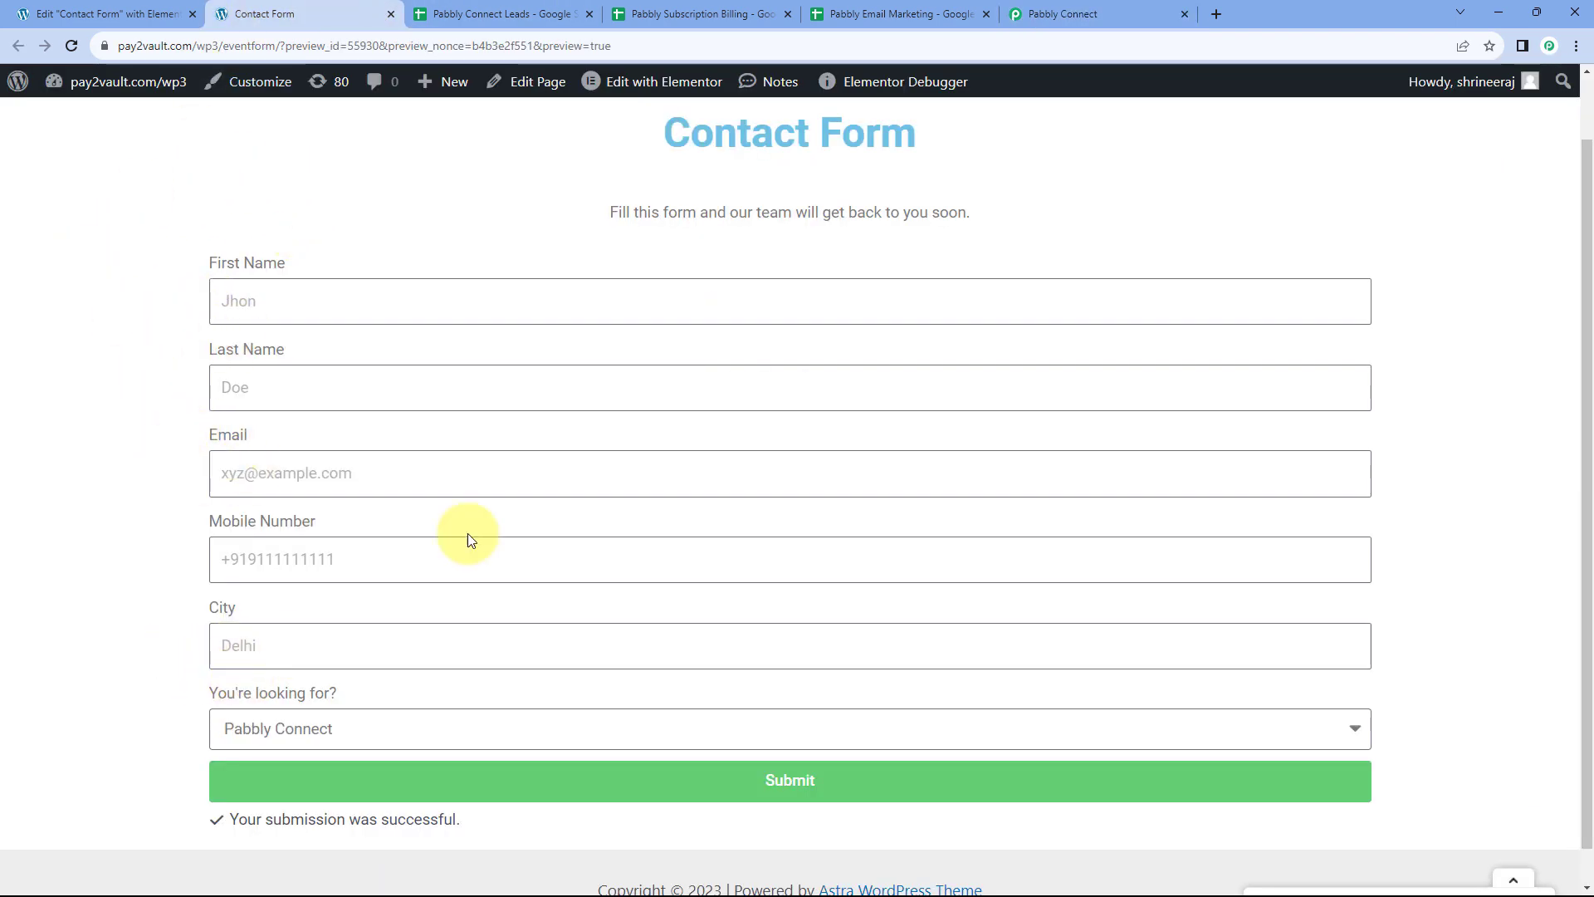
Review the contact form and leads sheet, then scroll to the Email, Mobile No. and City mappings
click(1071, 14)
scroll(870, 311, down, 2)
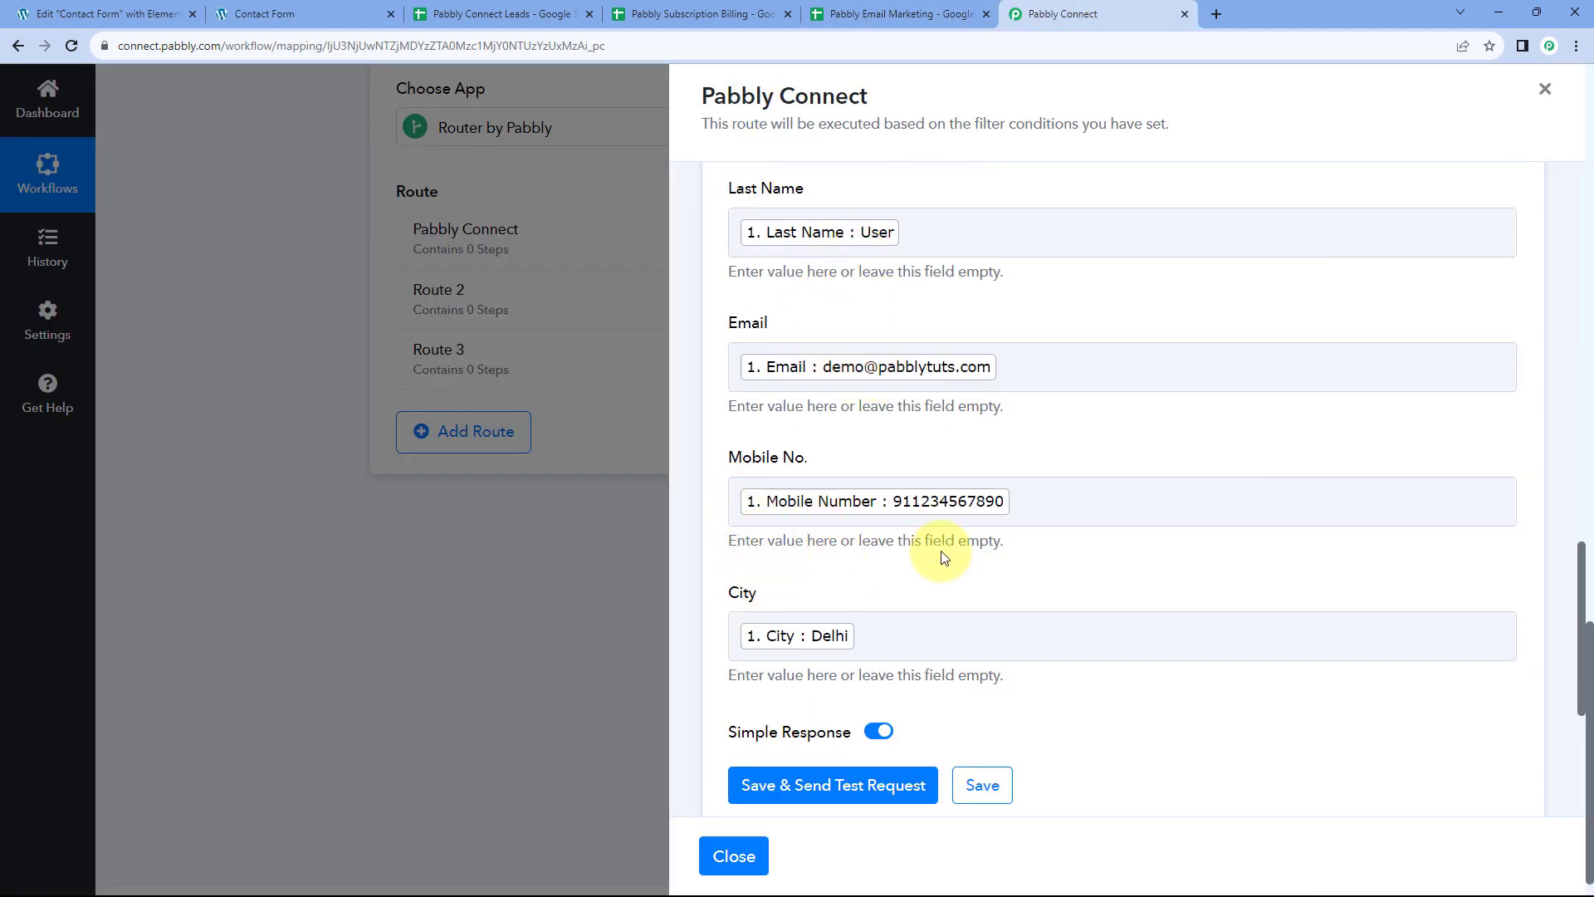
click(328, 8)
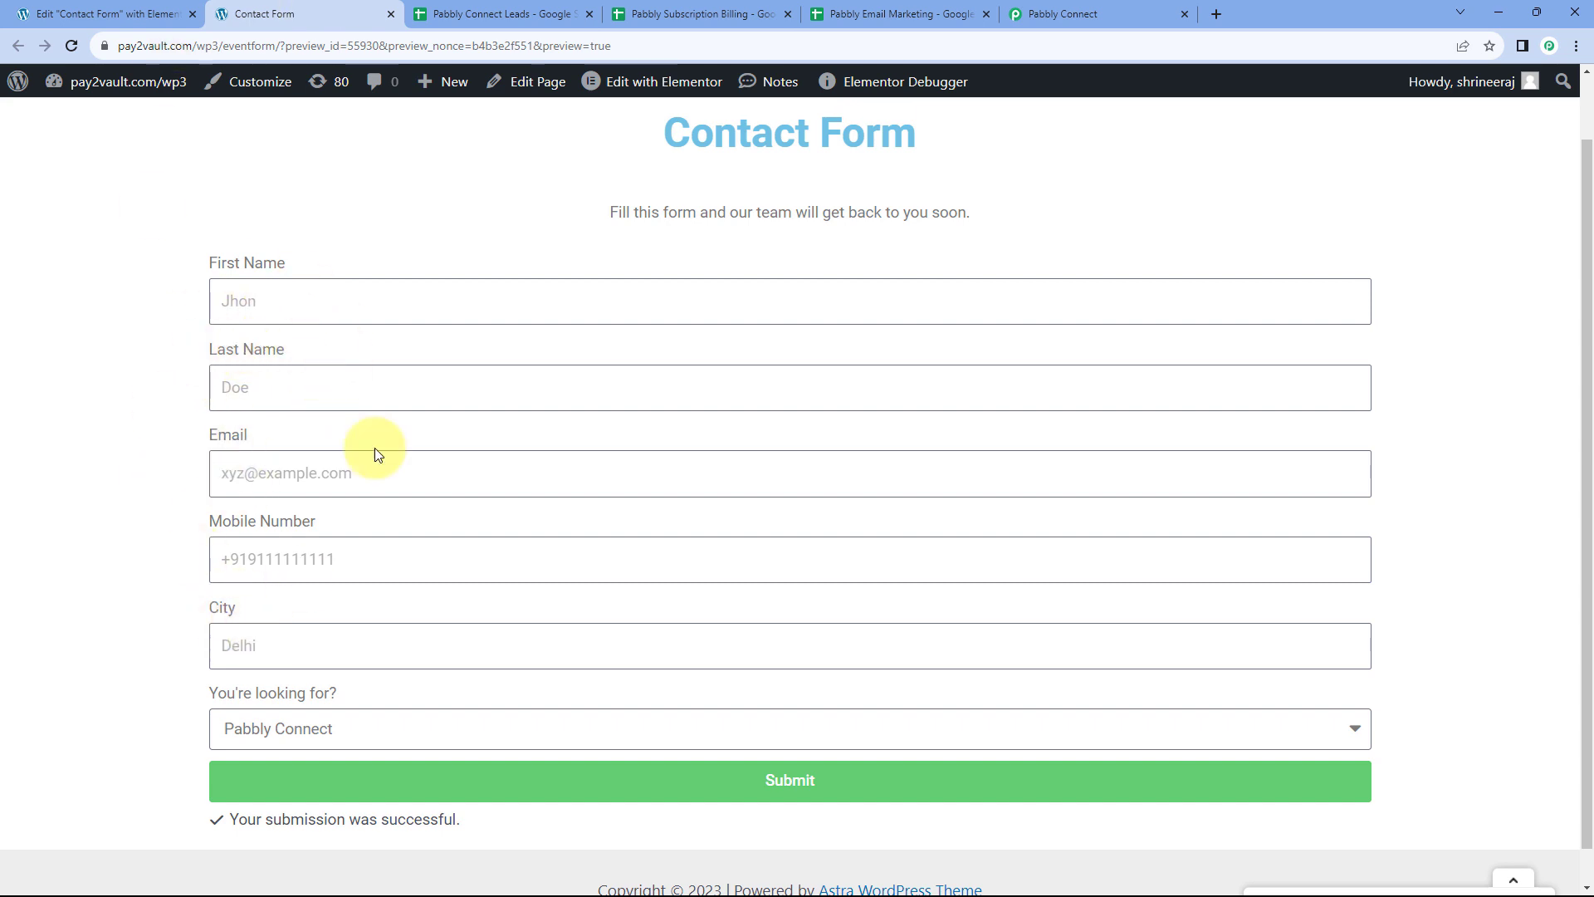
click(509, 9)
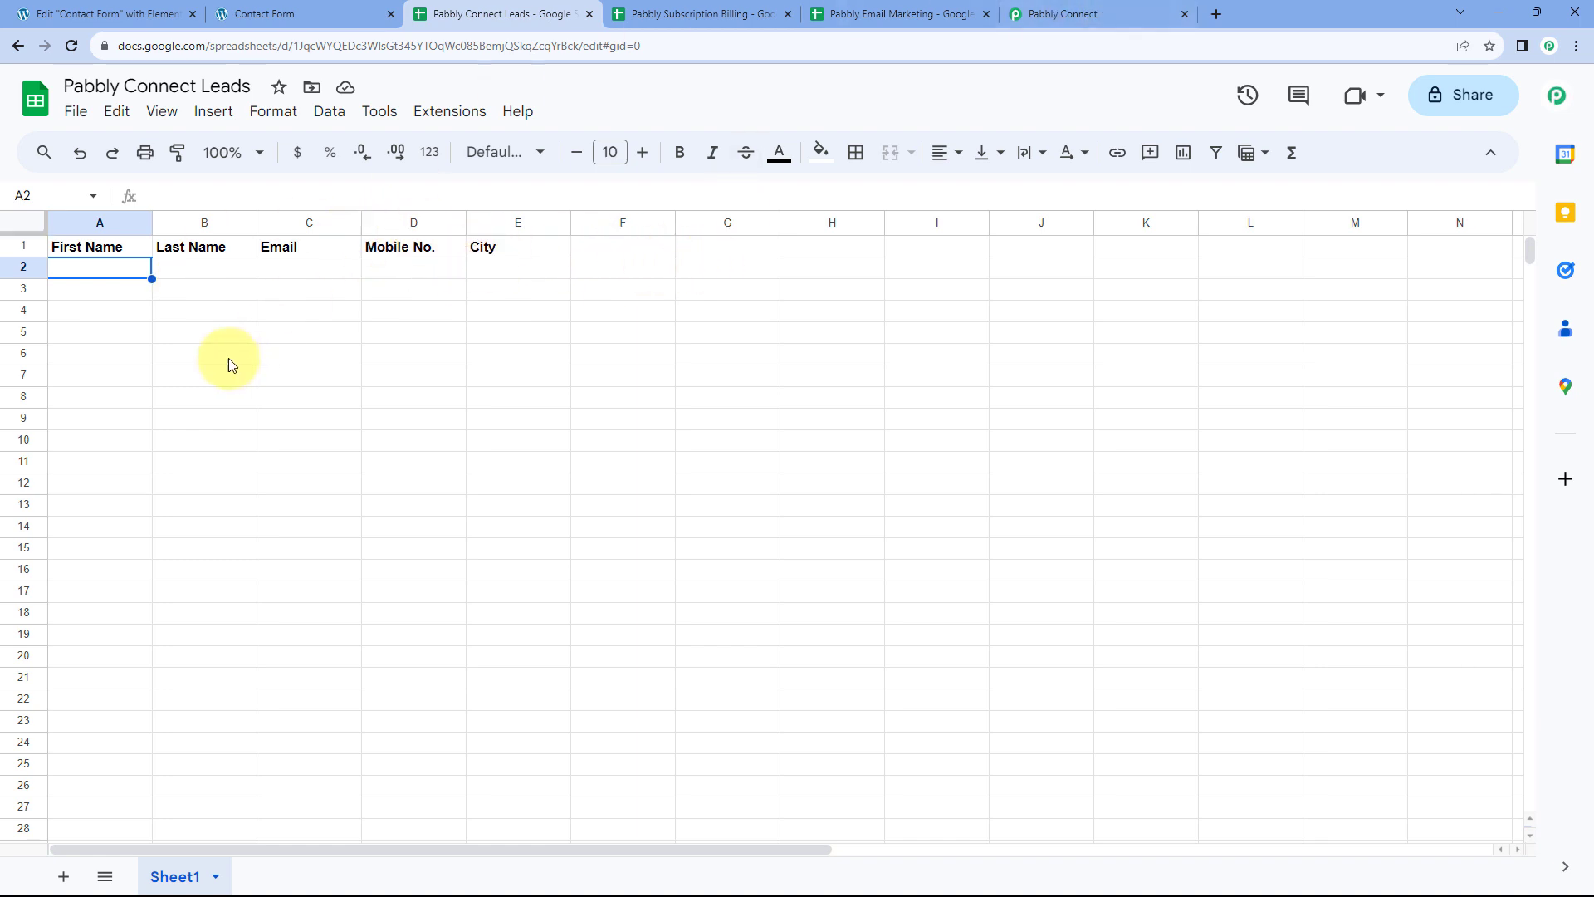
click(1120, 14)
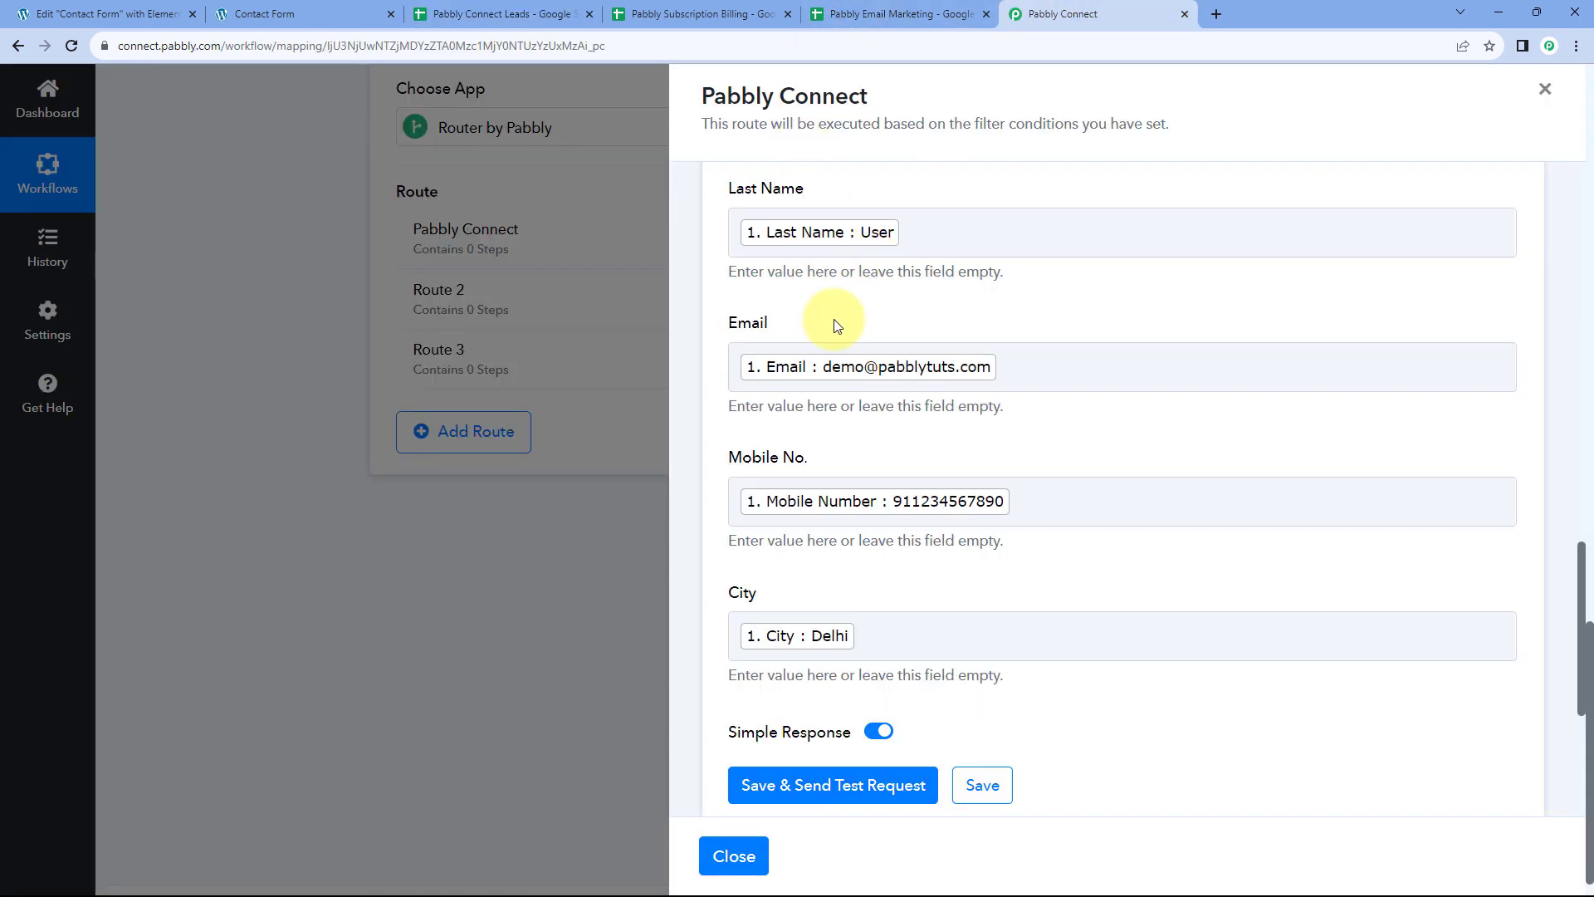
scroll(828, 374, down, 1)
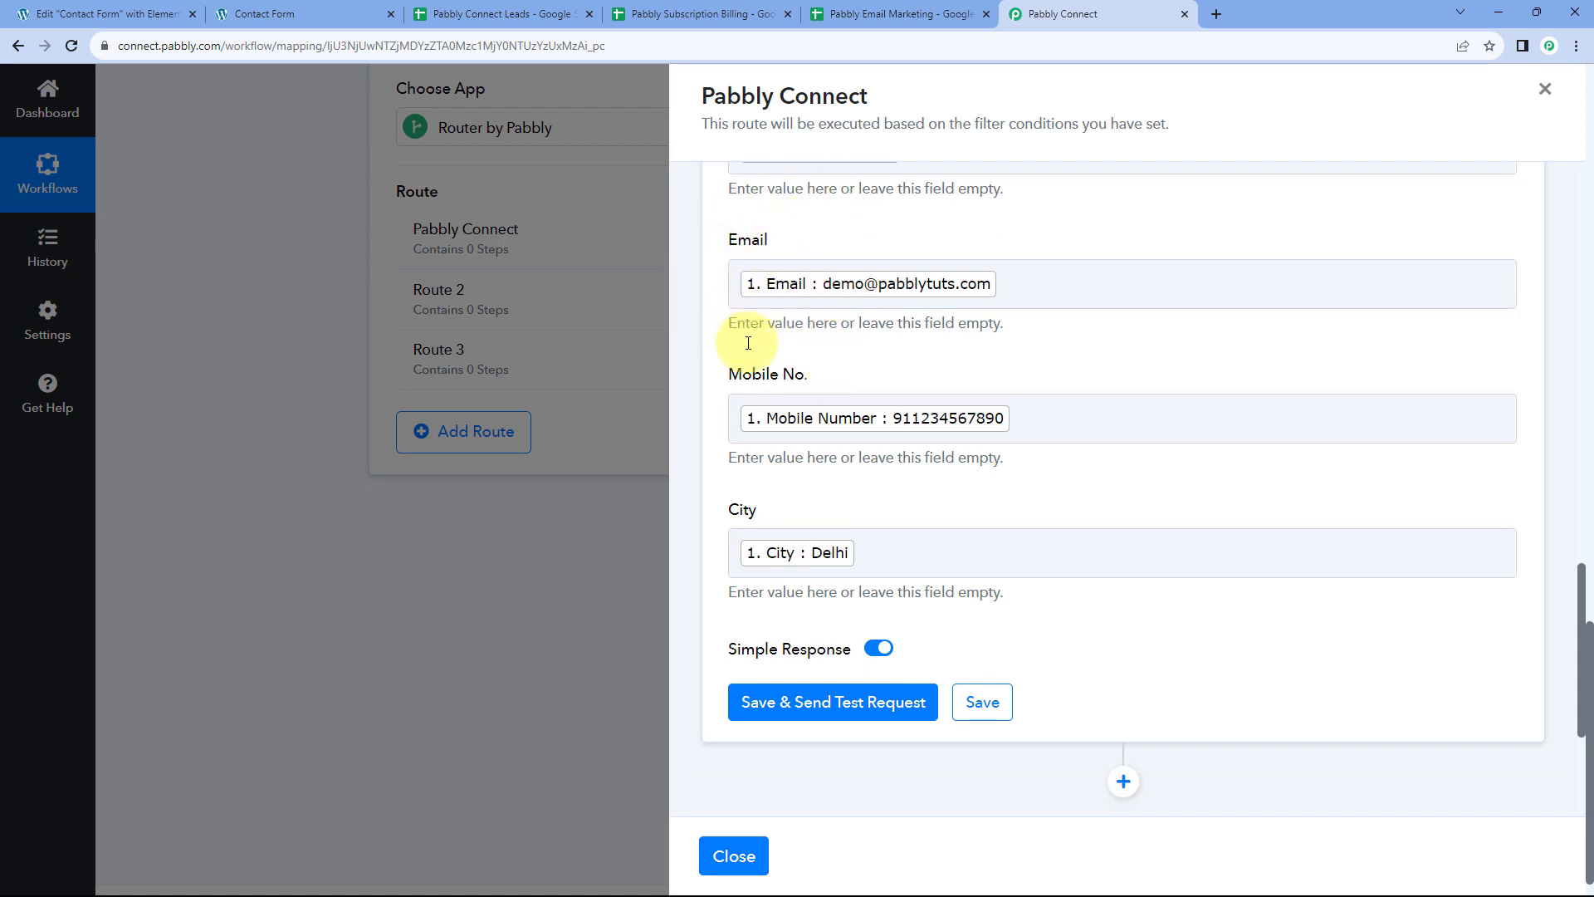
scroll(904, 332, down, 1)
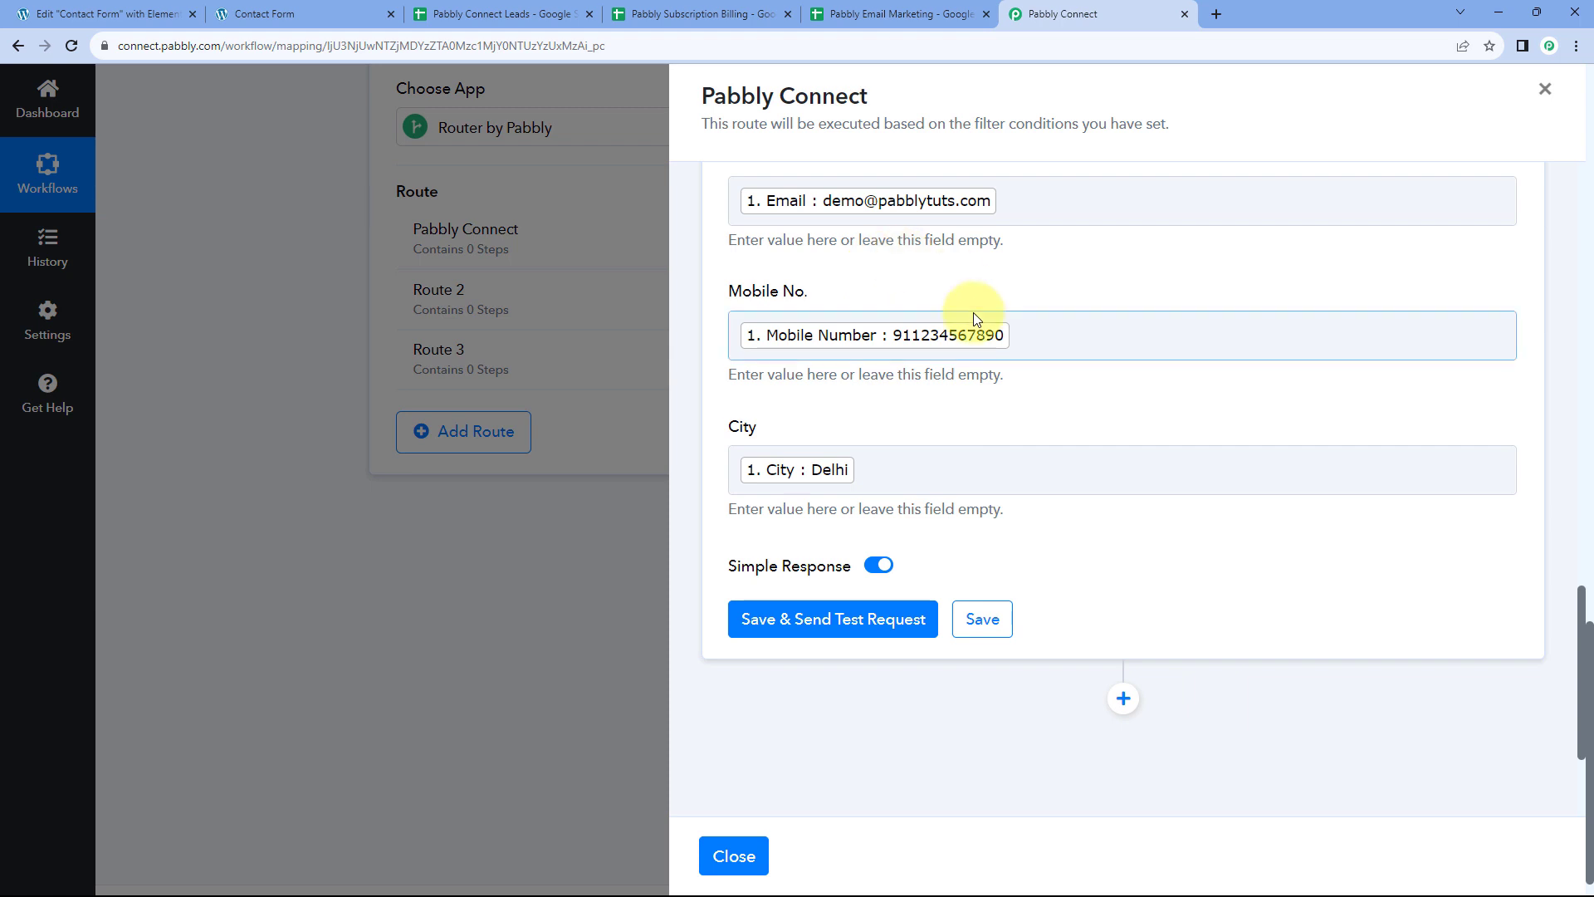
Send a test row to Sheet1!A2:E2 and review the Response Received table
click(834, 633)
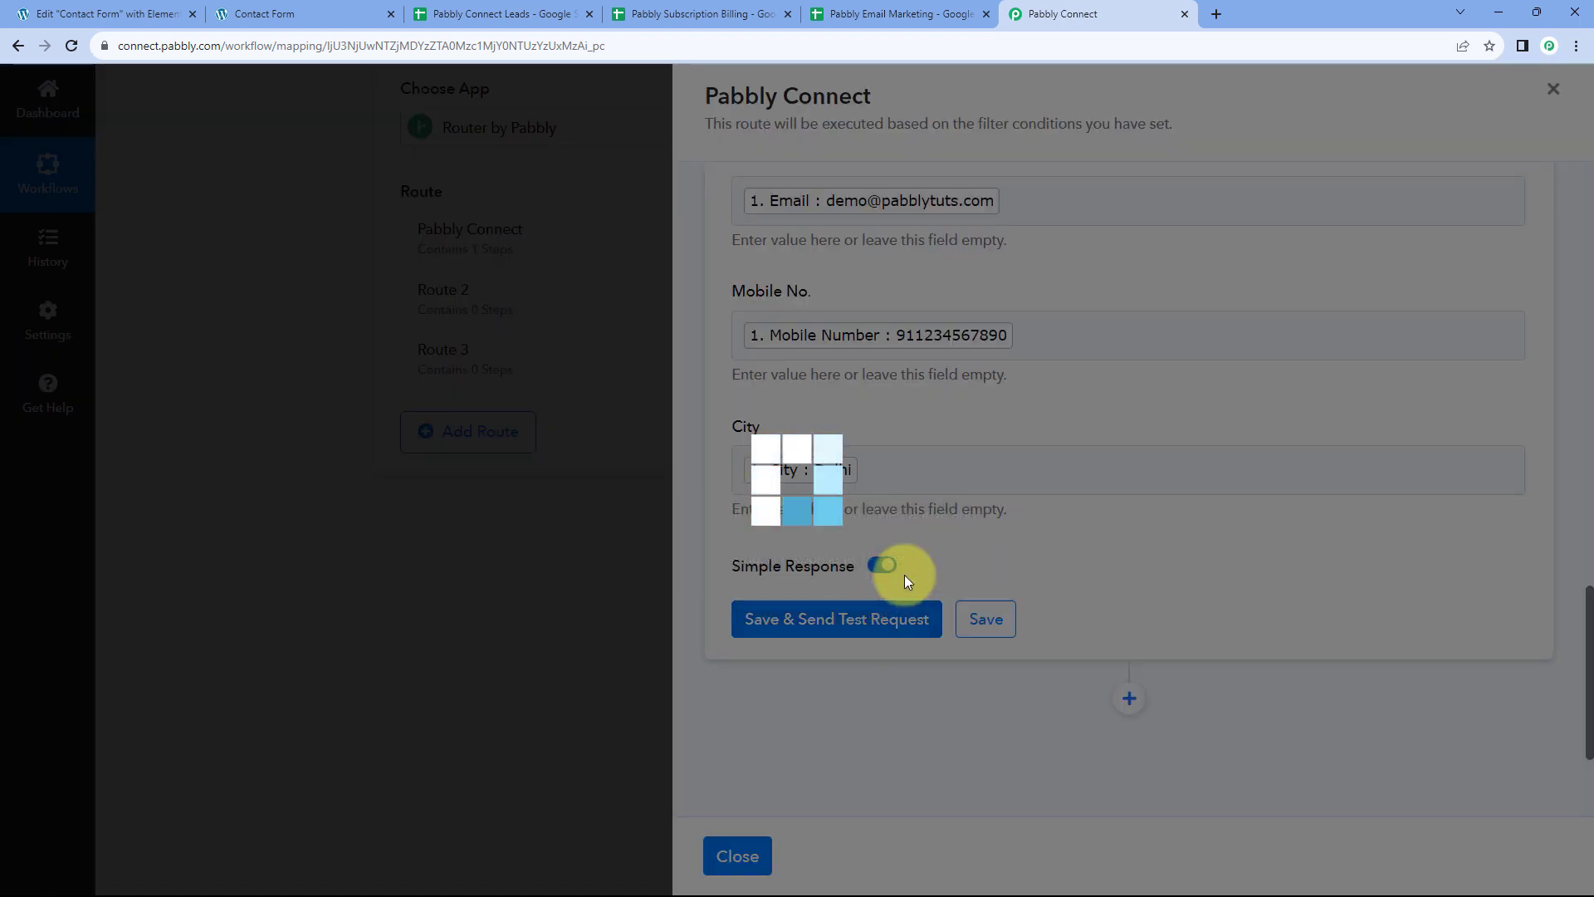
scroll(961, 539, down, 3)
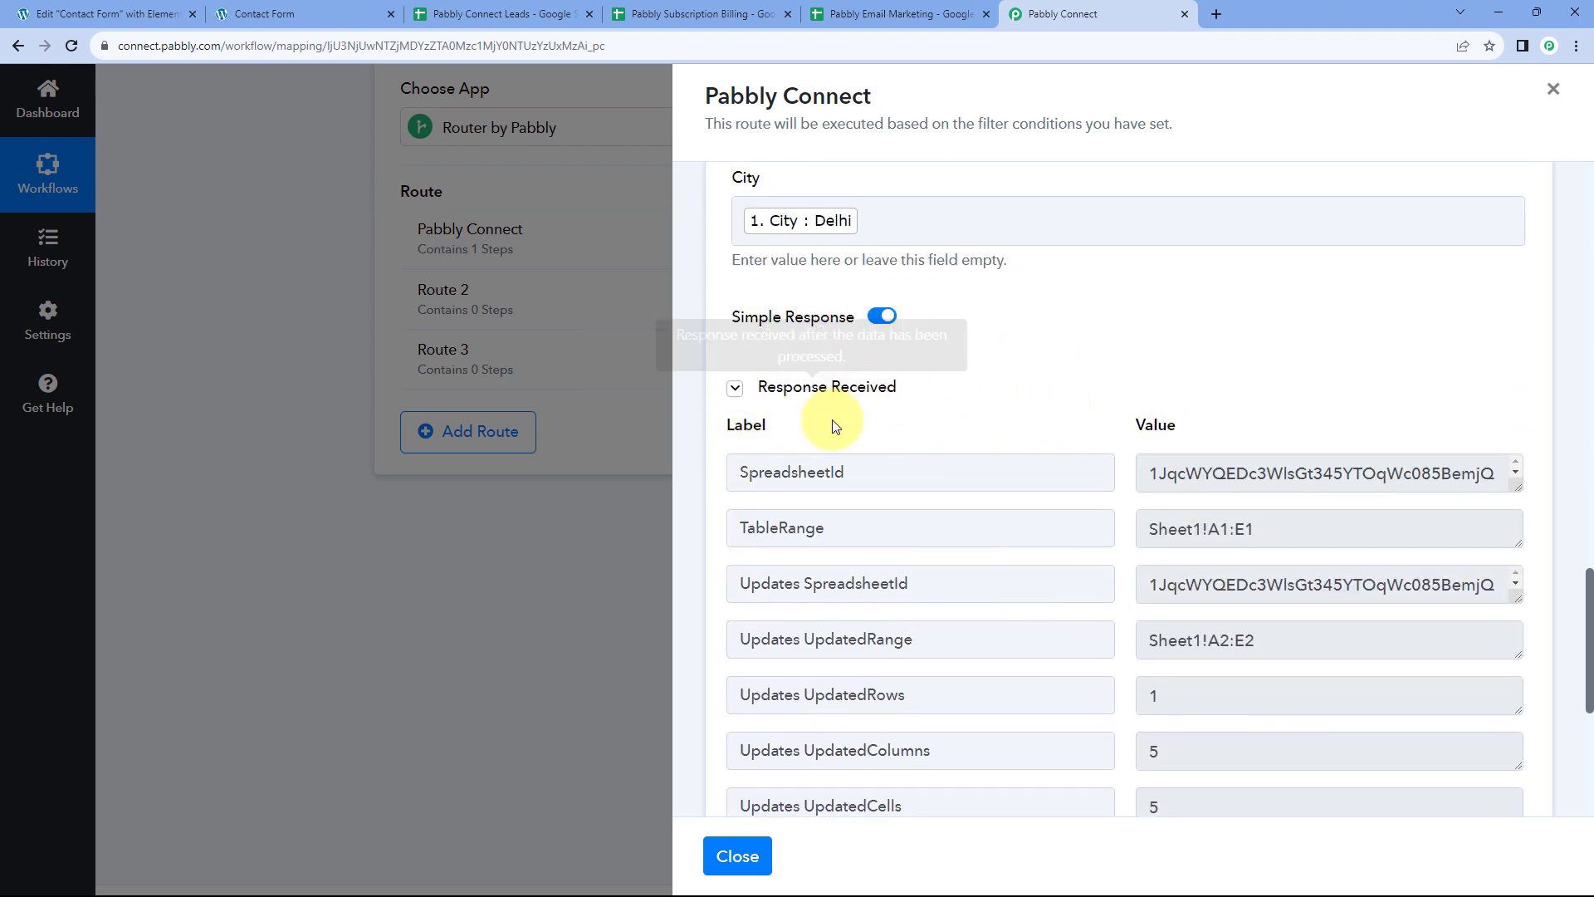
scroll(1057, 398, down, 1)
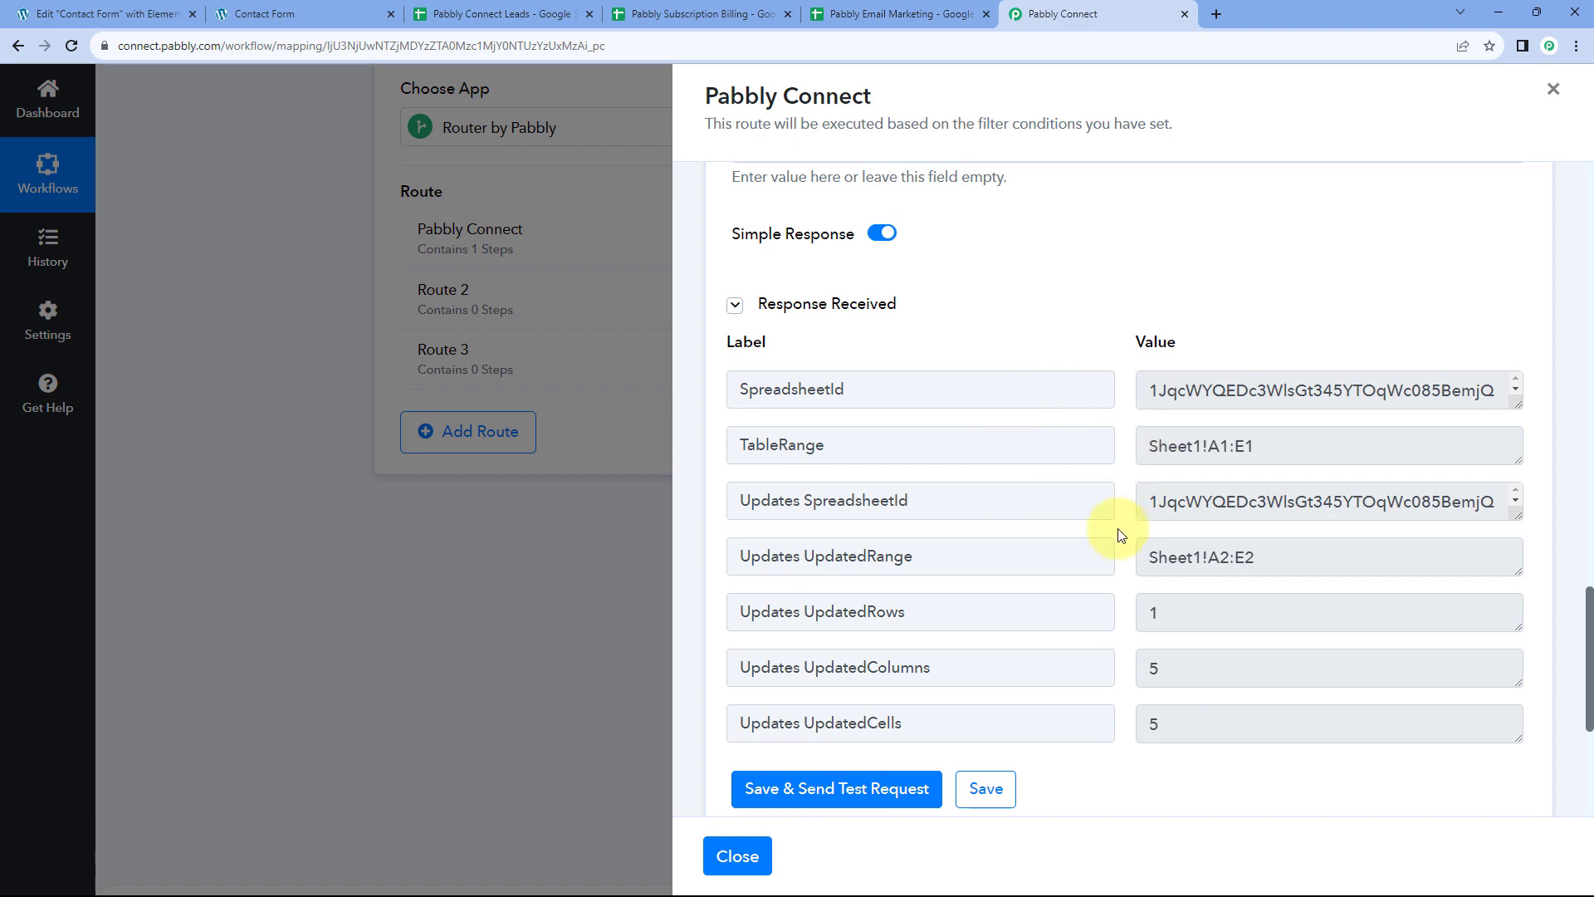
scroll(1088, 540, up, 8)
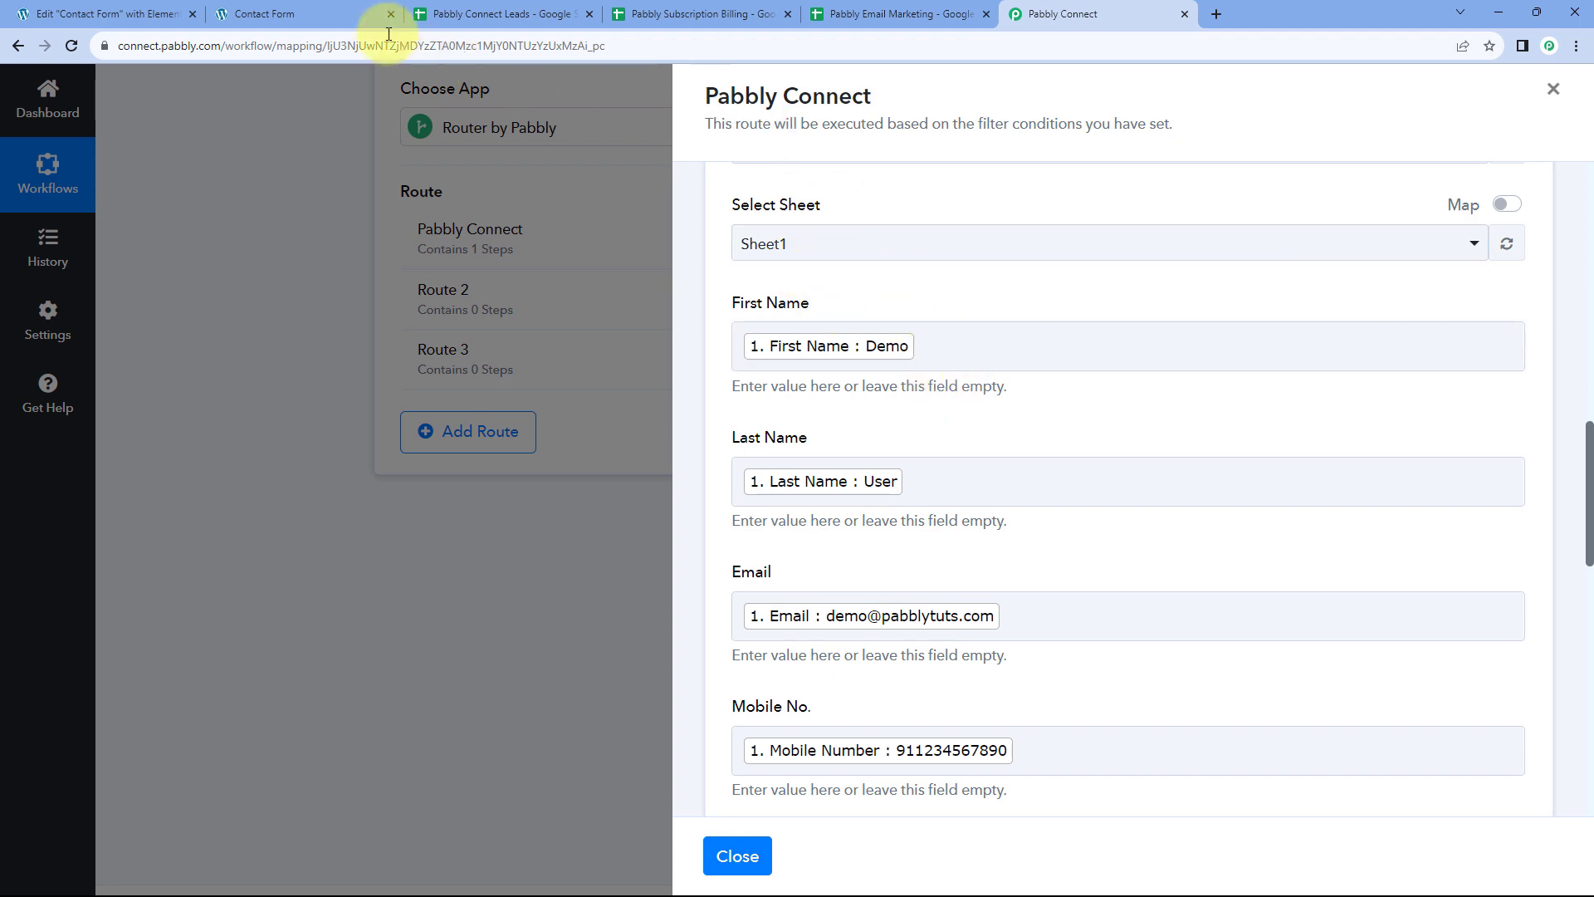
click(324, 10)
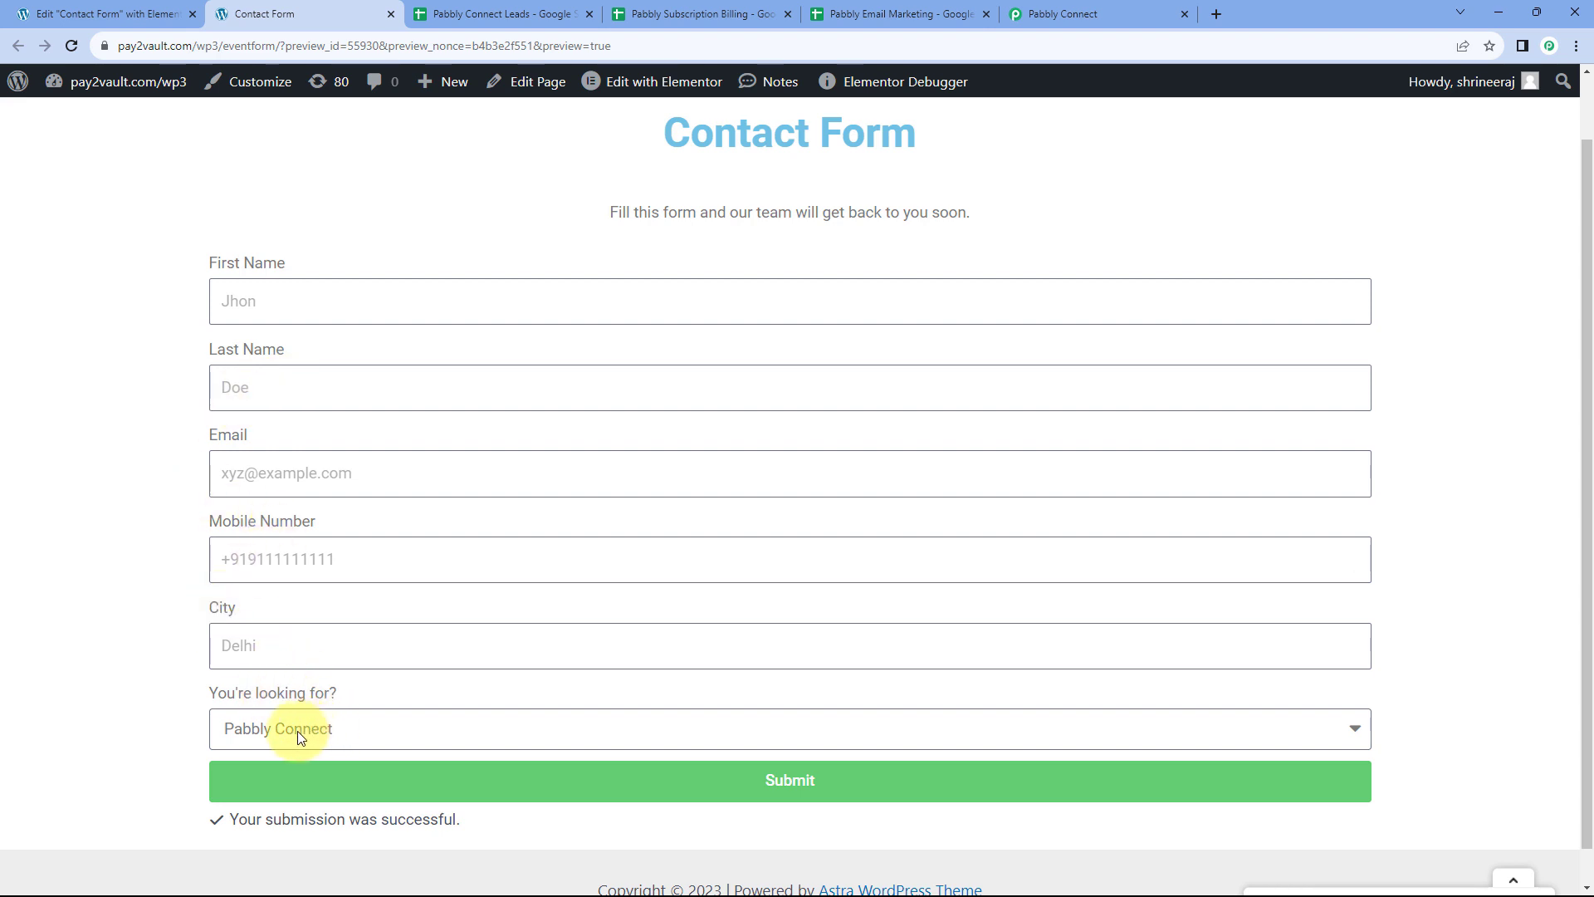
click(1079, 10)
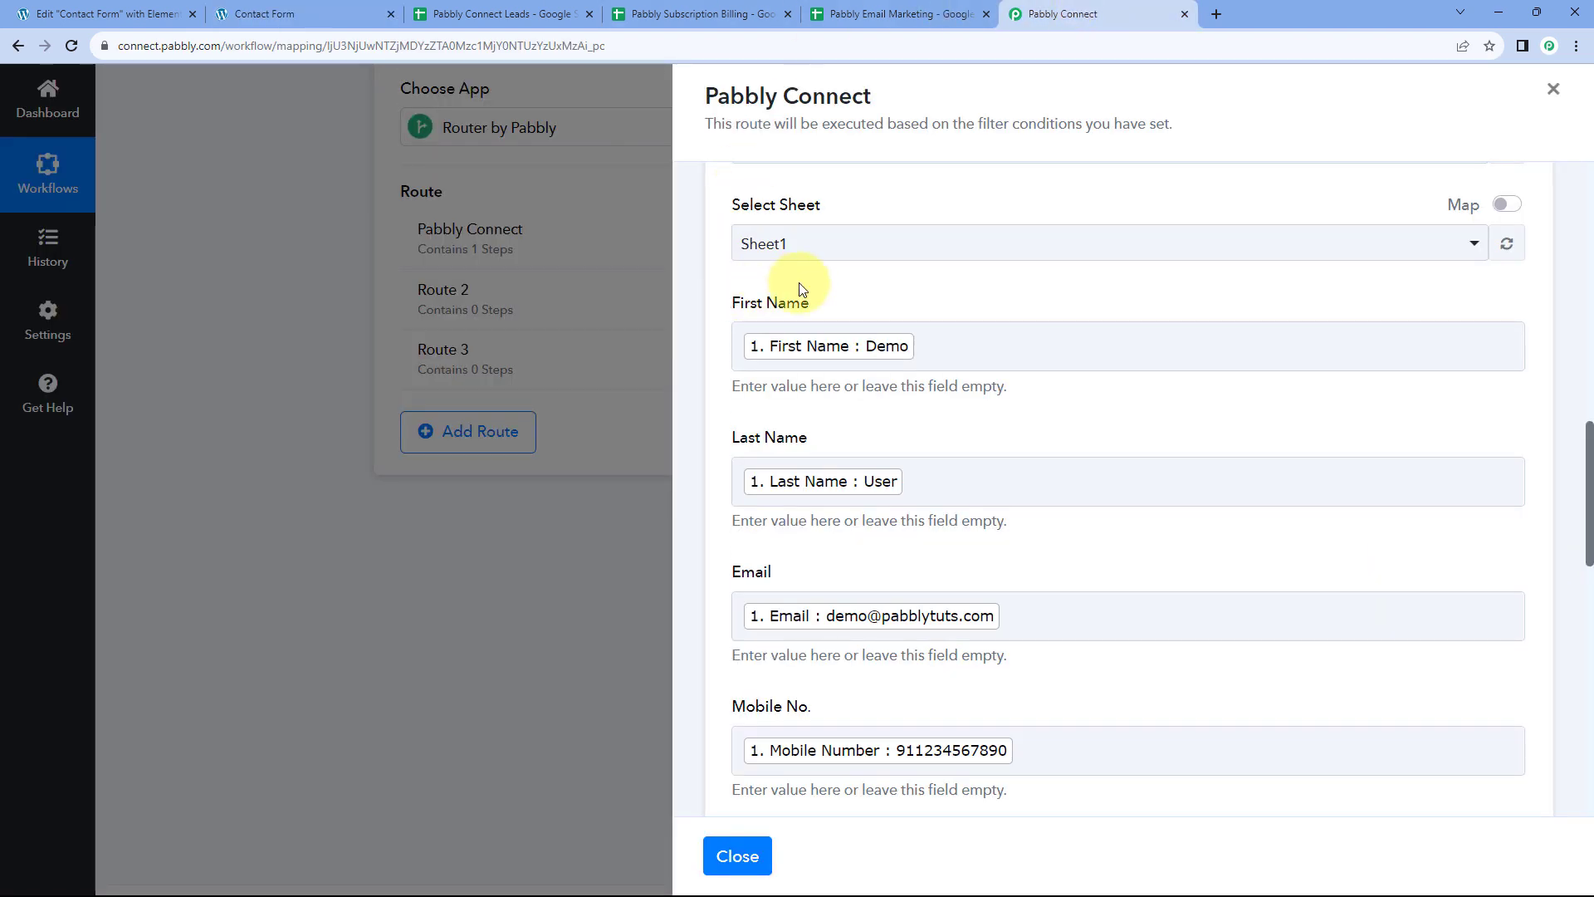
scroll(955, 427, down, 1)
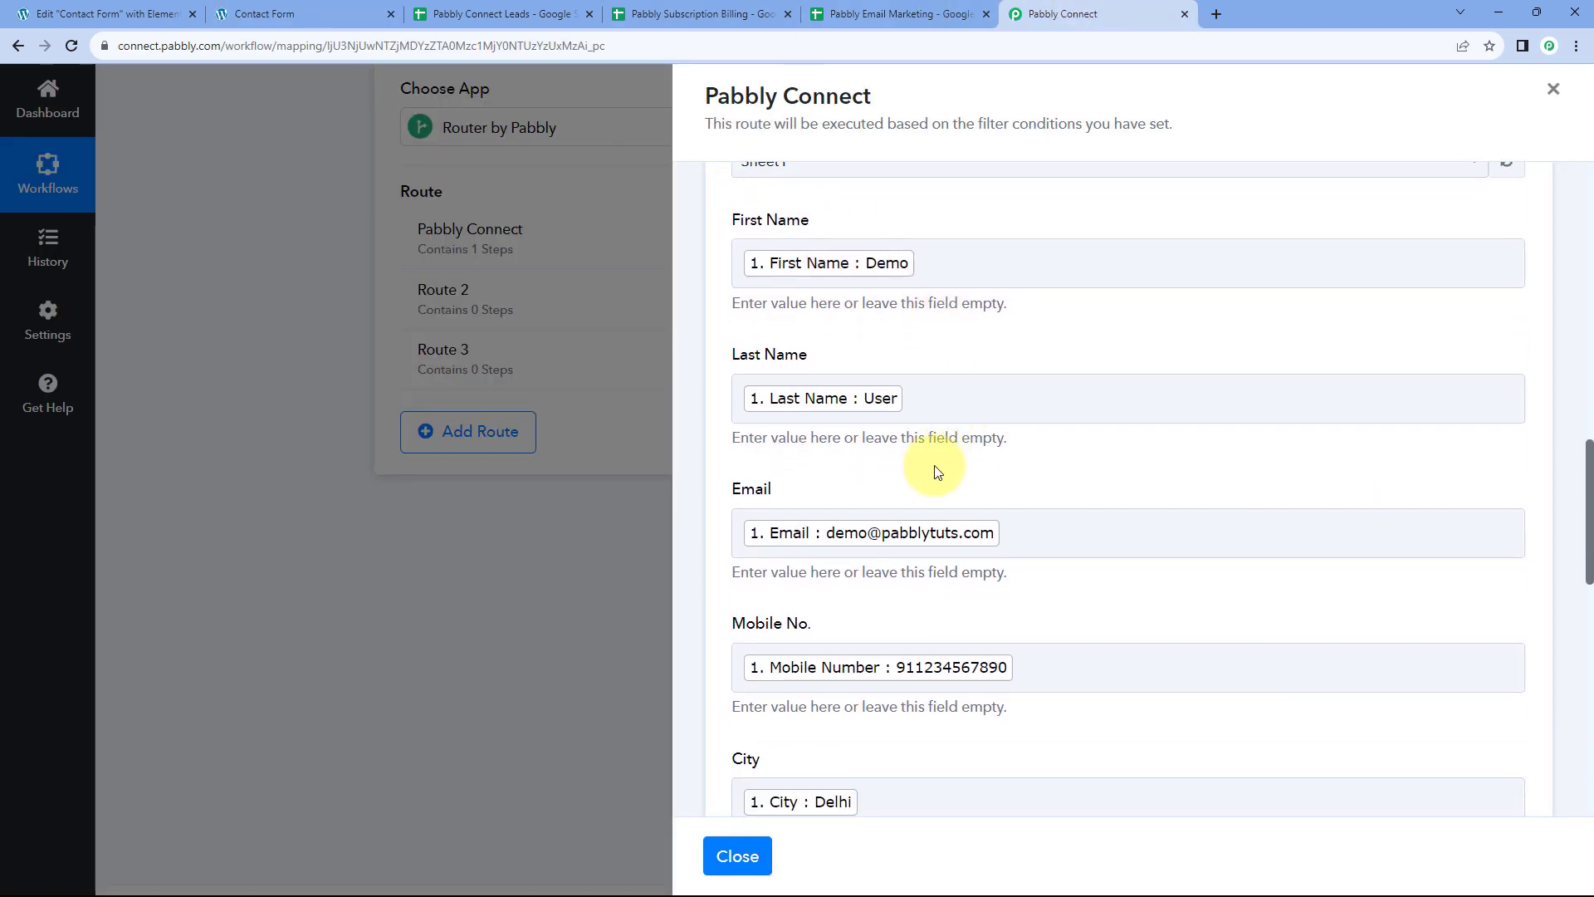
scroll(953, 465, up, 2)
scroll(913, 436, up, 2)
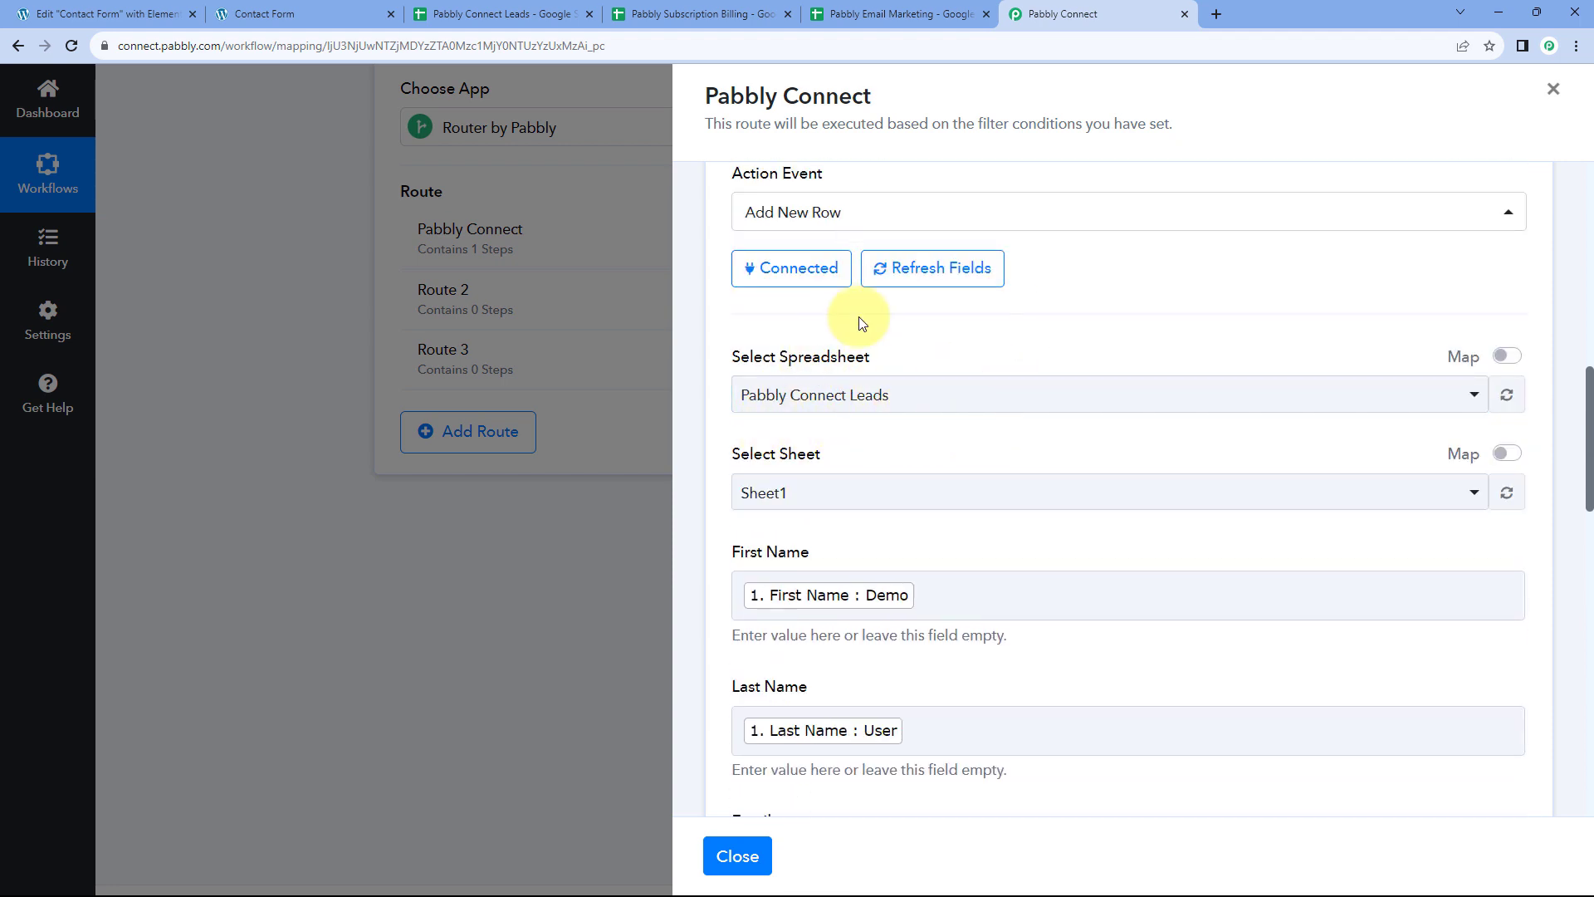
click(555, 14)
Remove the bold from the Demo User row 2 and widen the Email column C
click(21, 266)
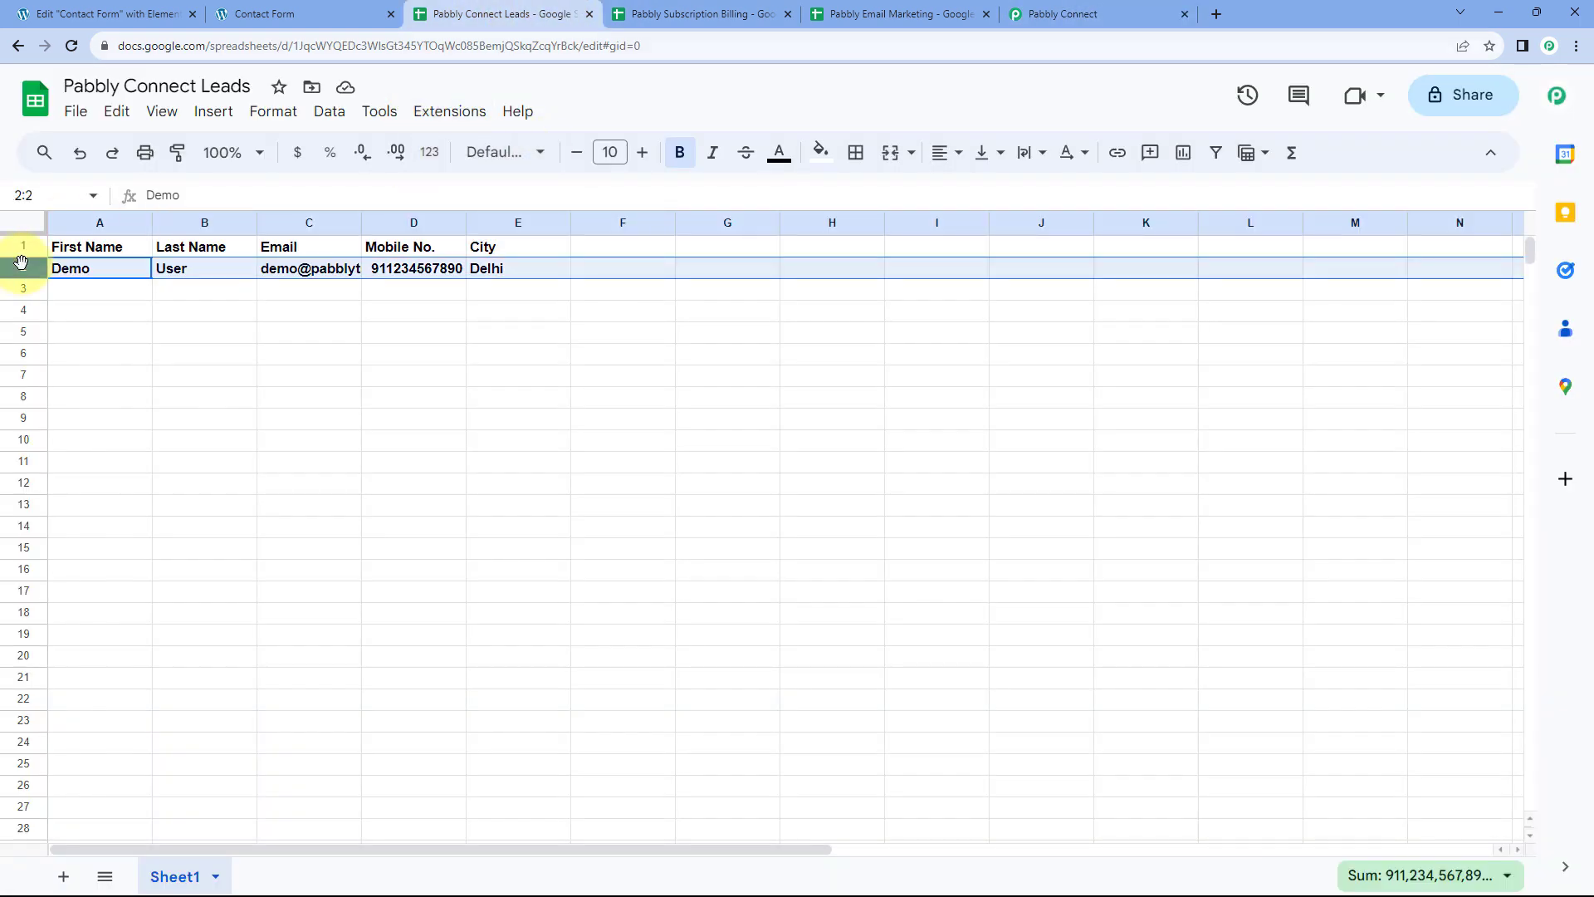
key(ctrl+b)
click(131, 293)
drag(363, 223, 413, 221)
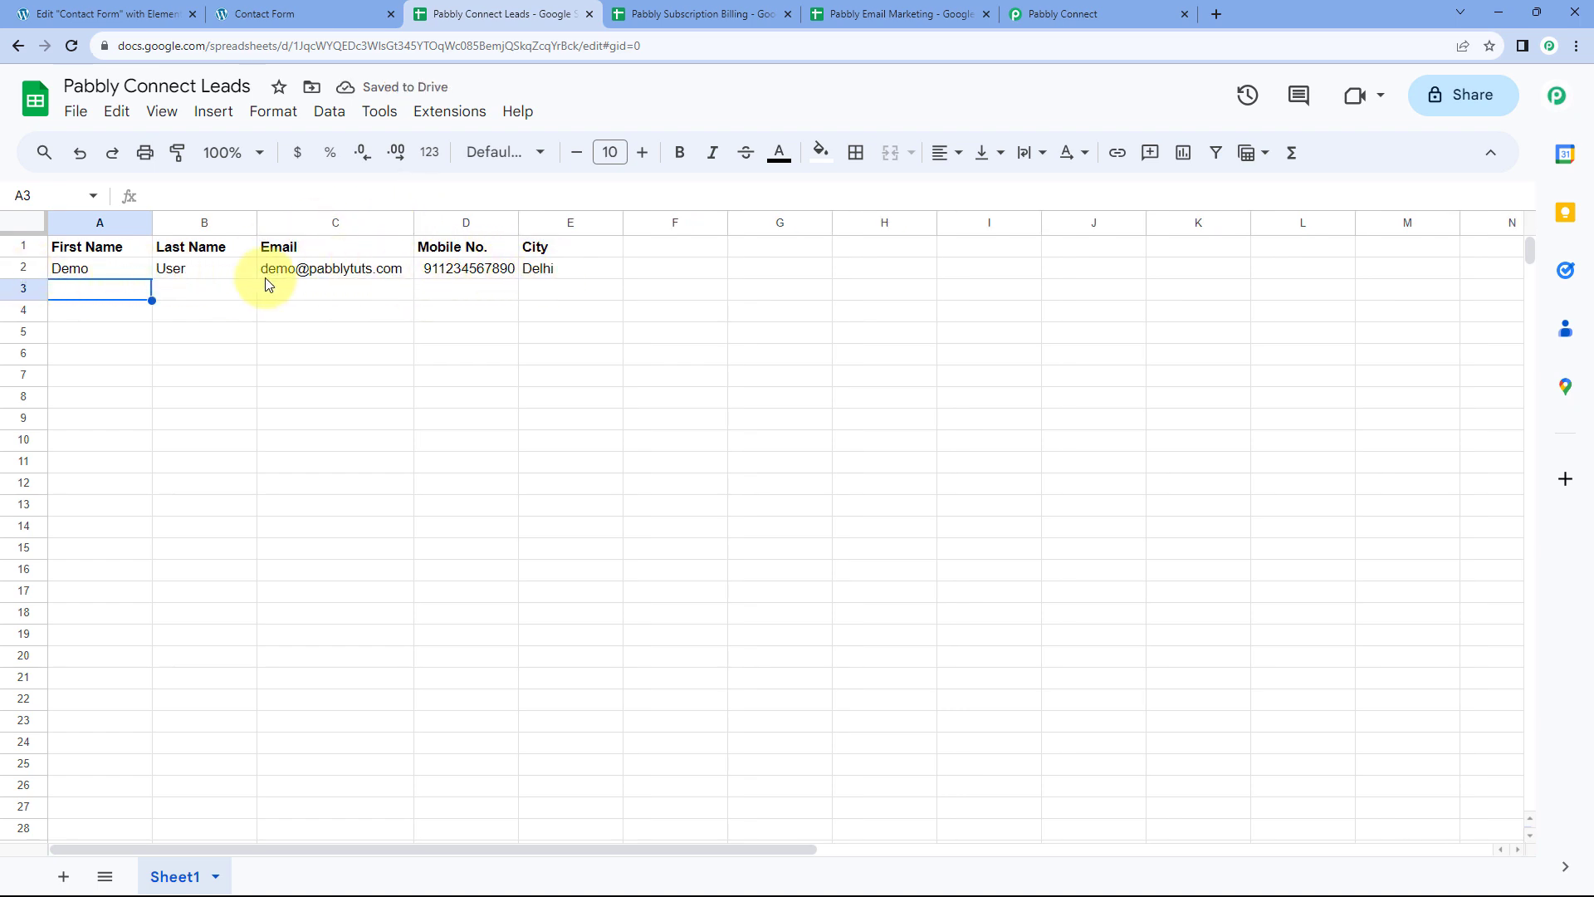
Check row 2's name, email, mobile and city (Delhi) values, then return to Pabbly Connect
click(82, 277)
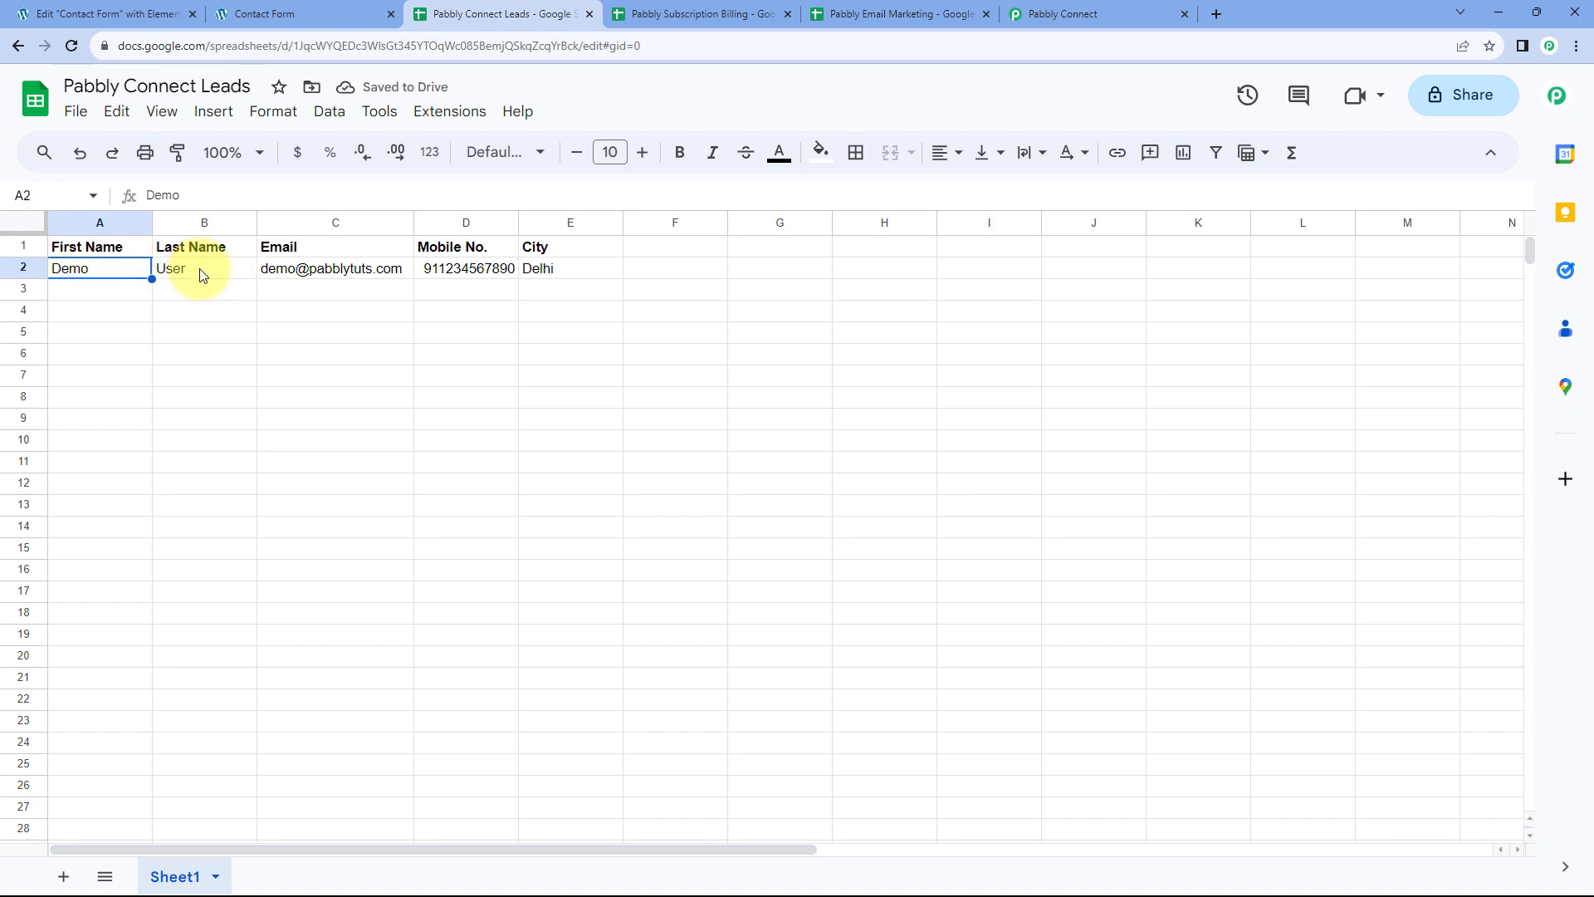
drag(106, 267, 241, 274)
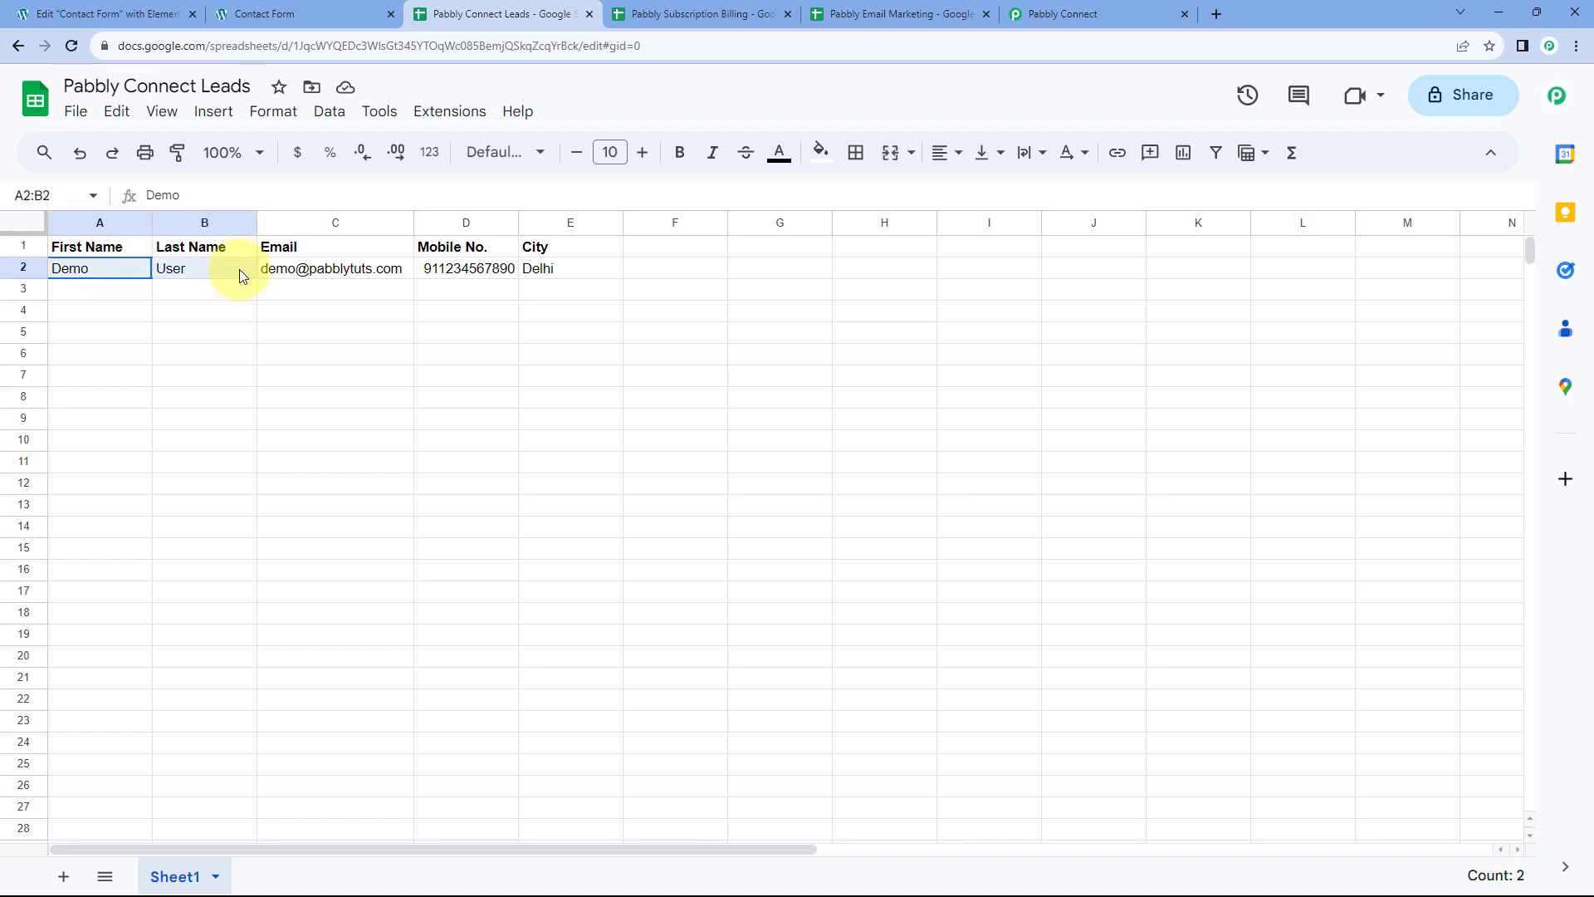
click(323, 275)
click(473, 270)
click(597, 268)
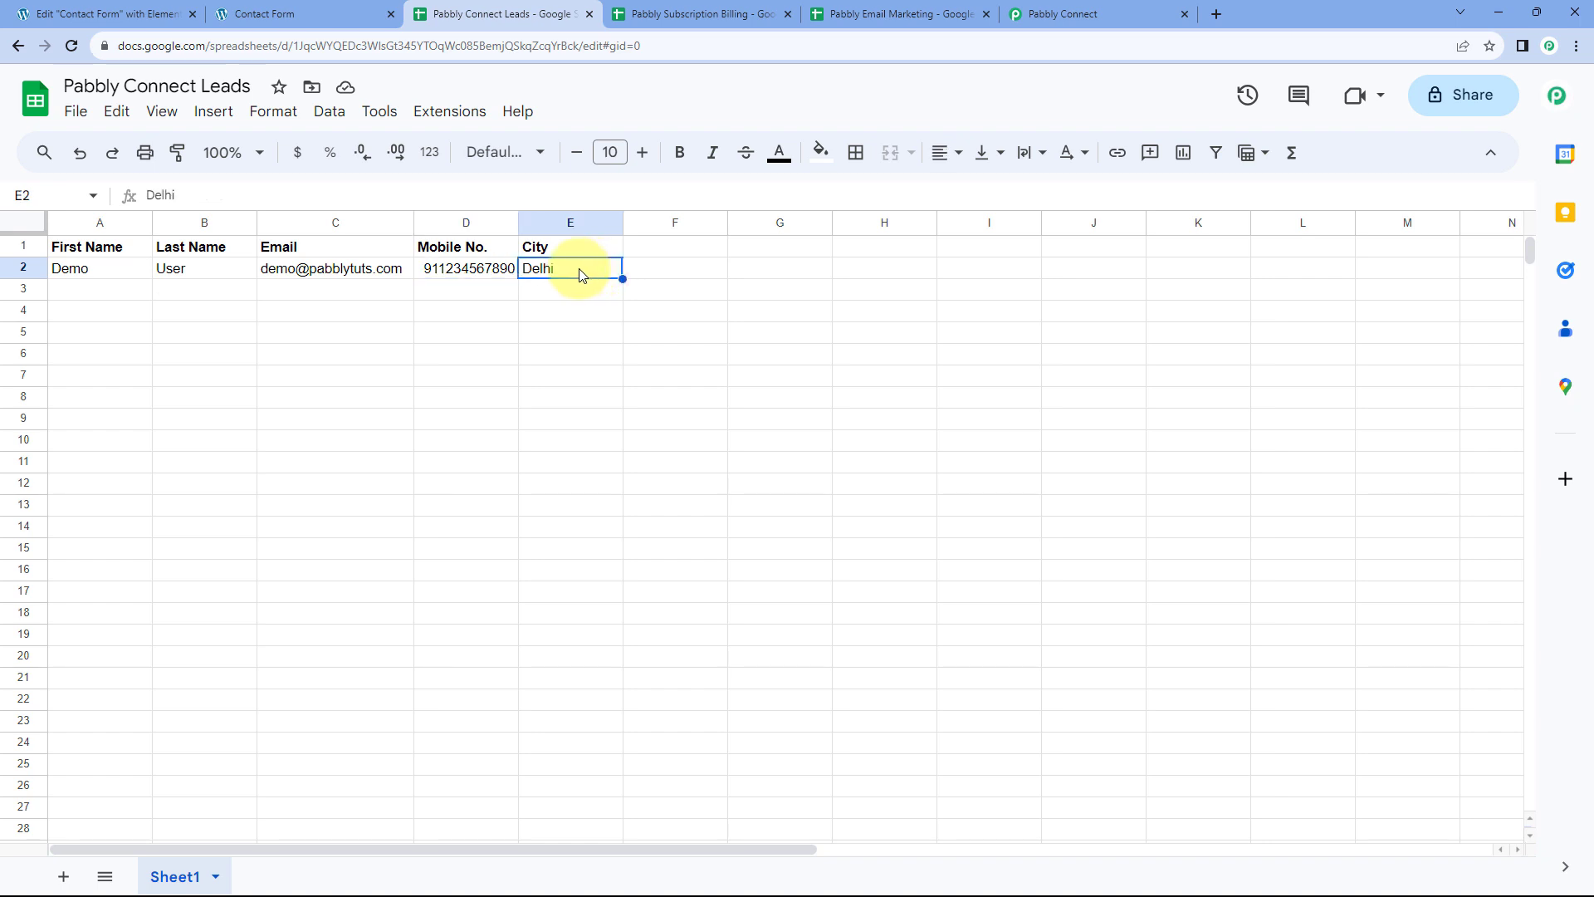
click(83, 296)
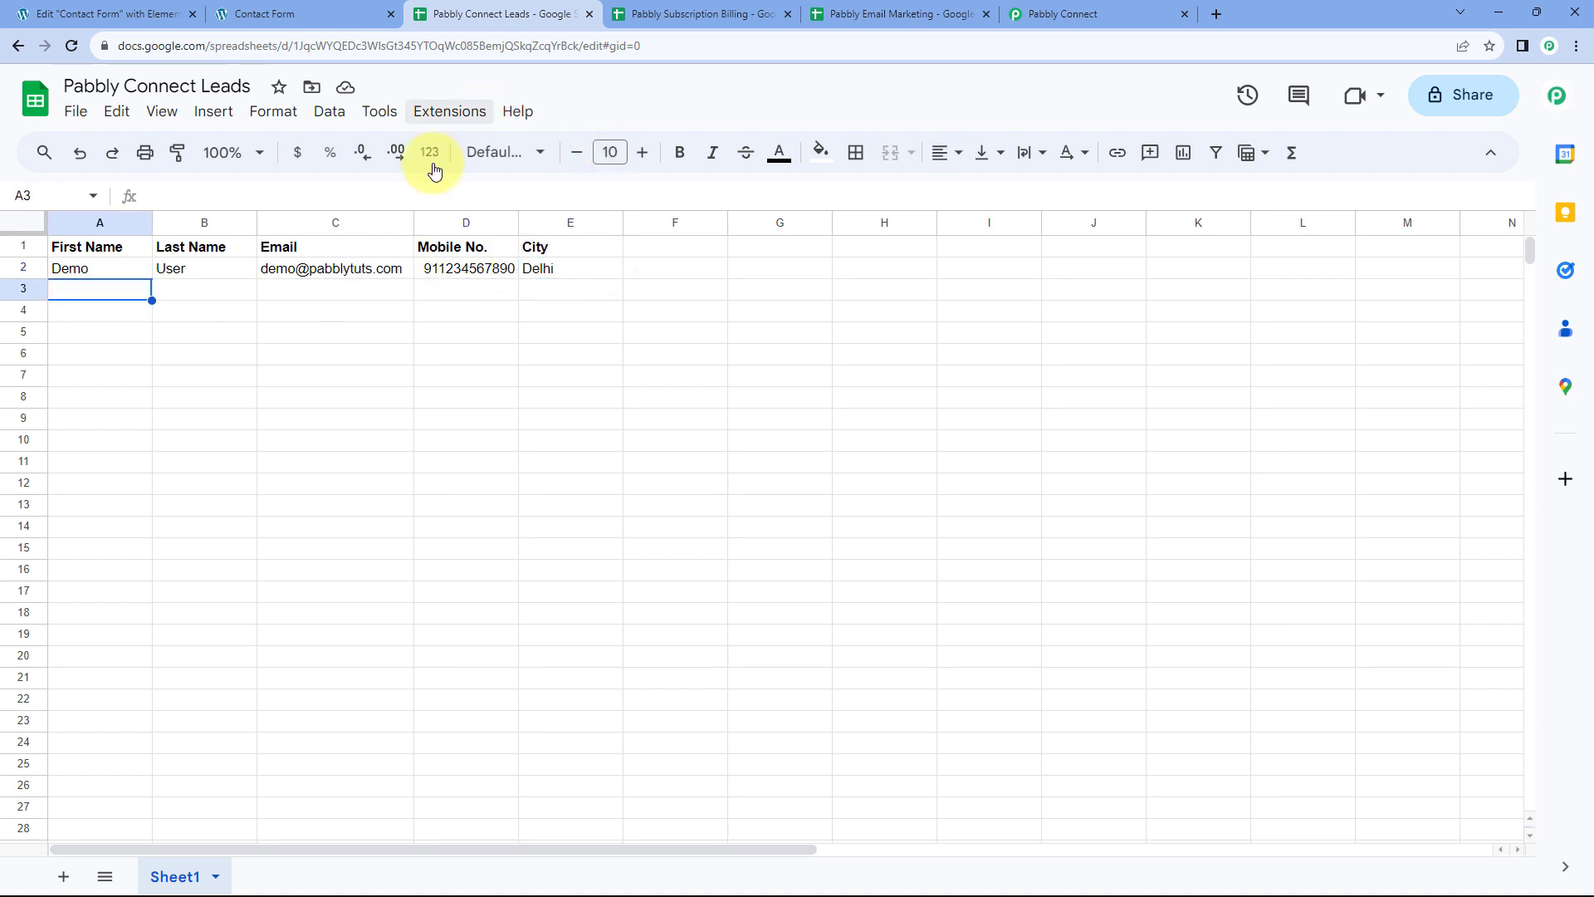
click(1048, 11)
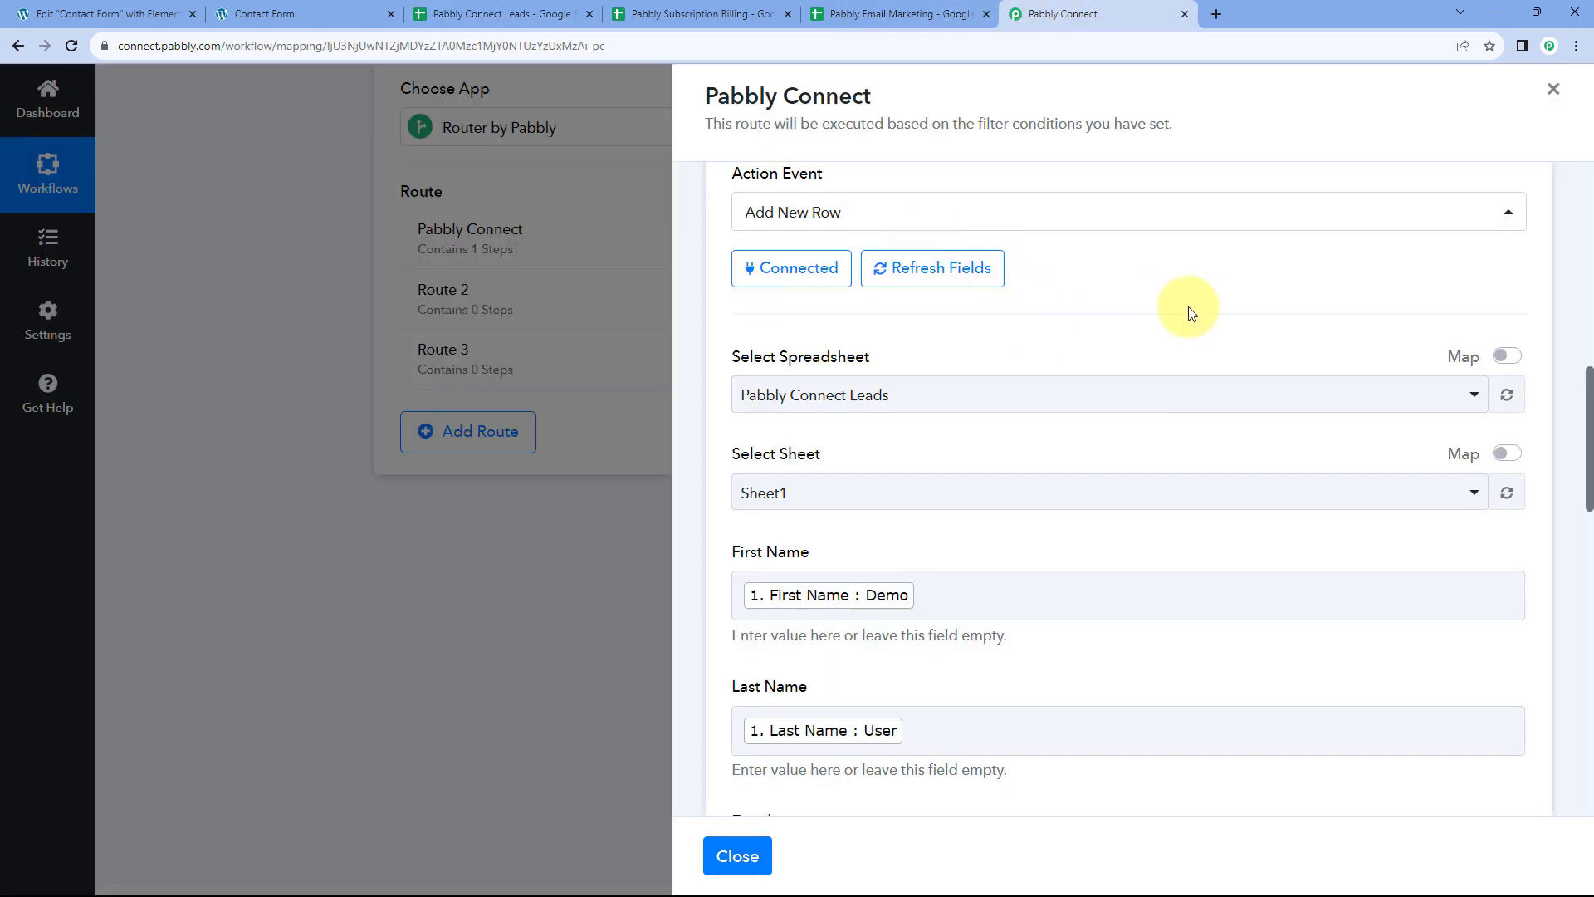
Collapse the step details to see the route's Filter and Add New Row overview
scroll(1192, 330, up, 4)
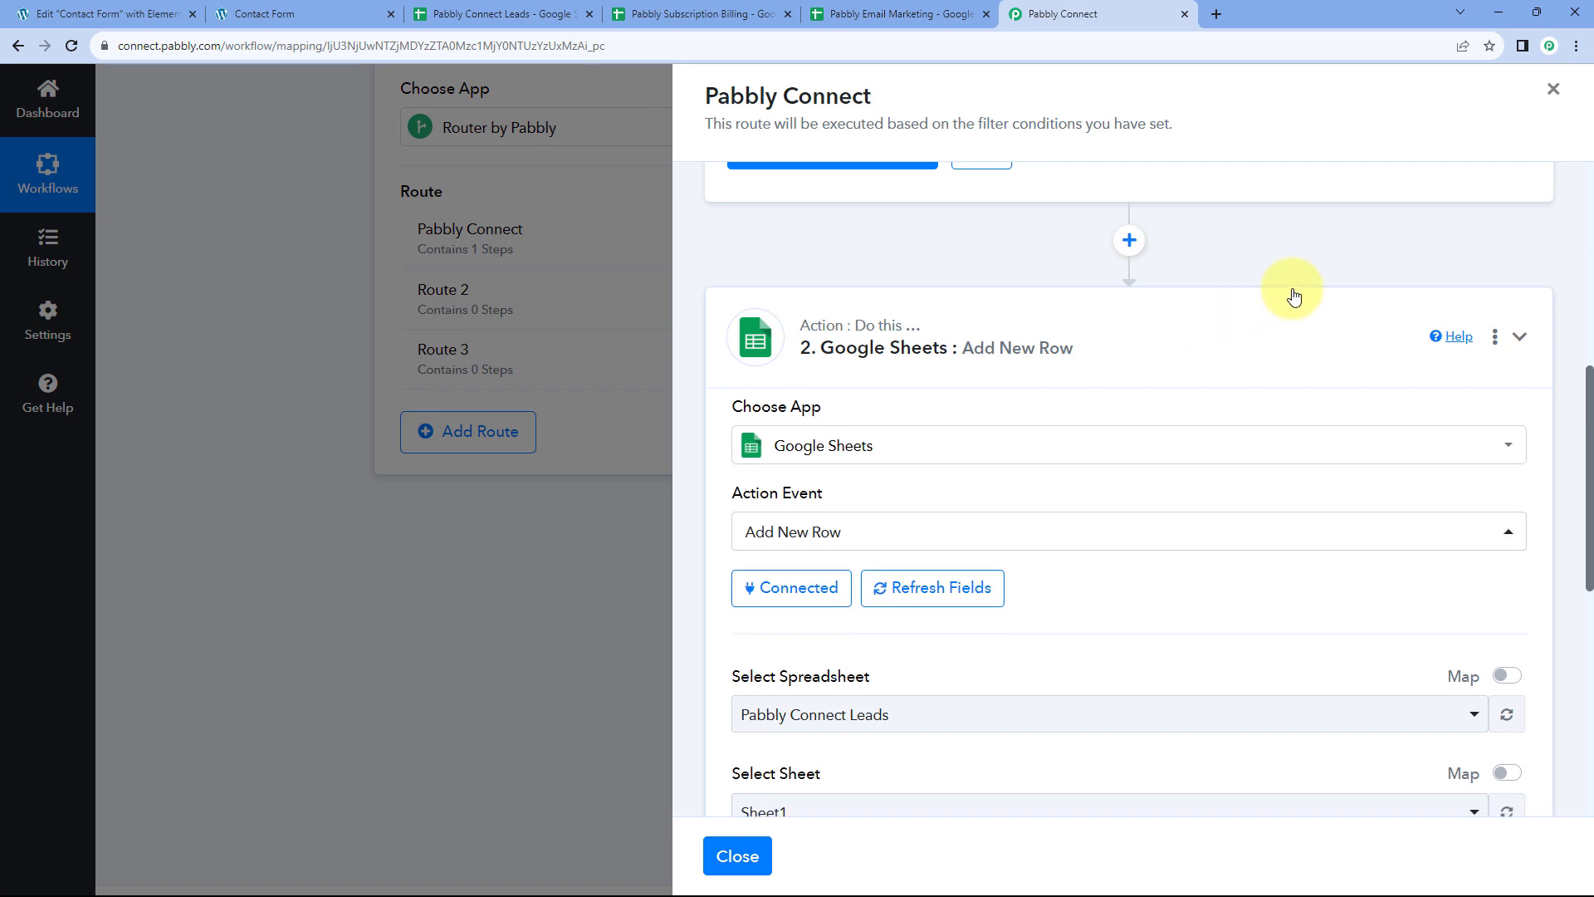
scroll(1203, 330, up, 6)
click(1162, 274)
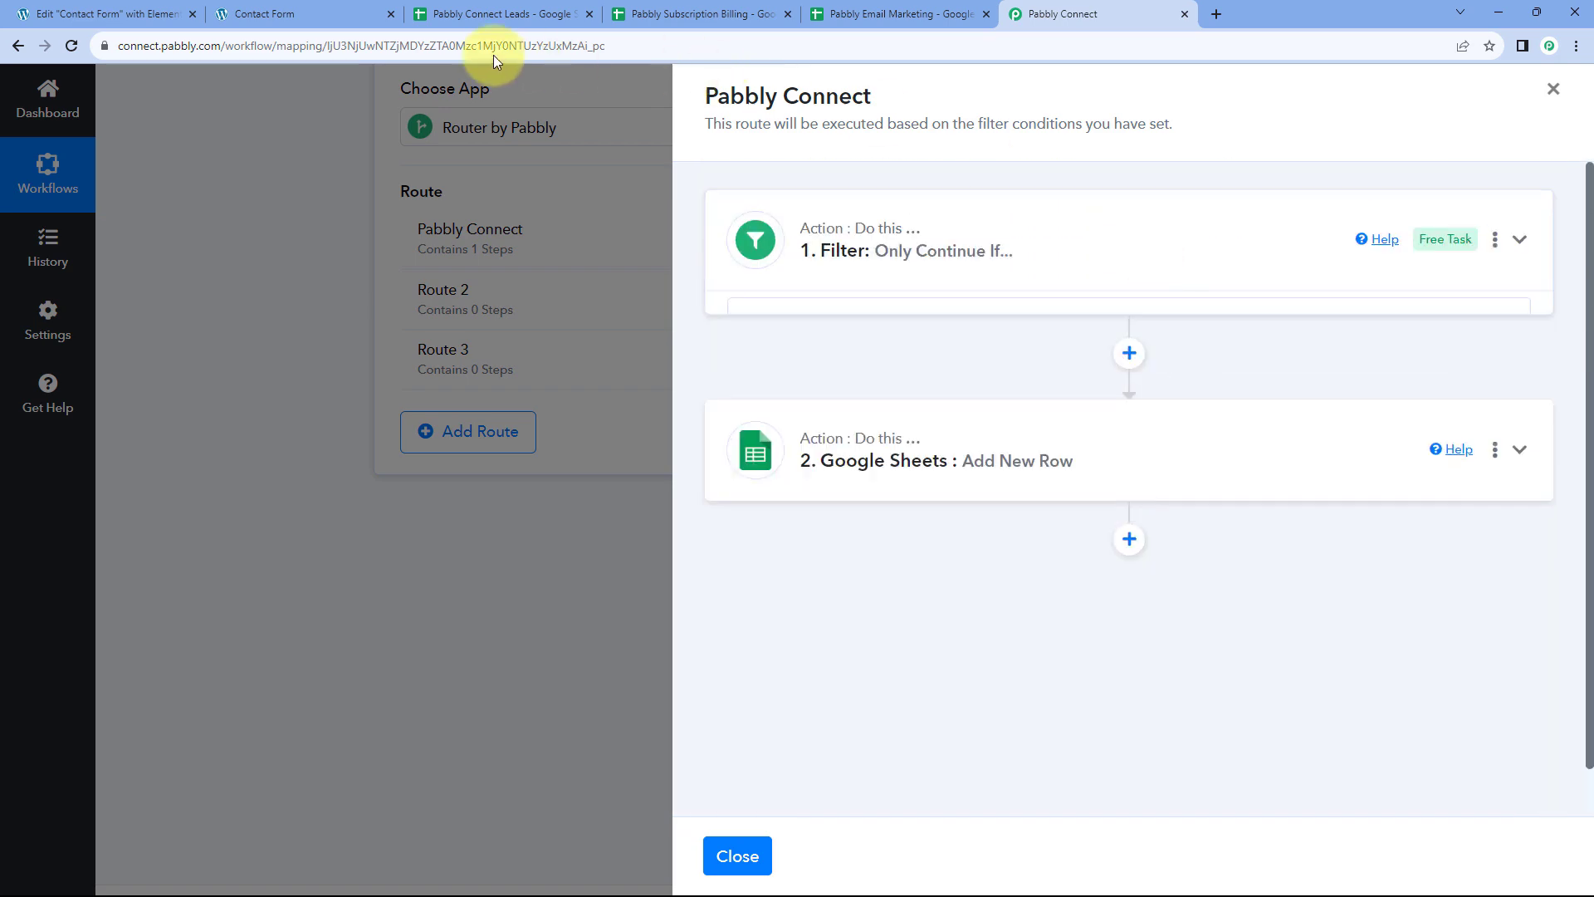
Compare the contact form, the Leads sheet and the three You're looking for? choices
click(283, 13)
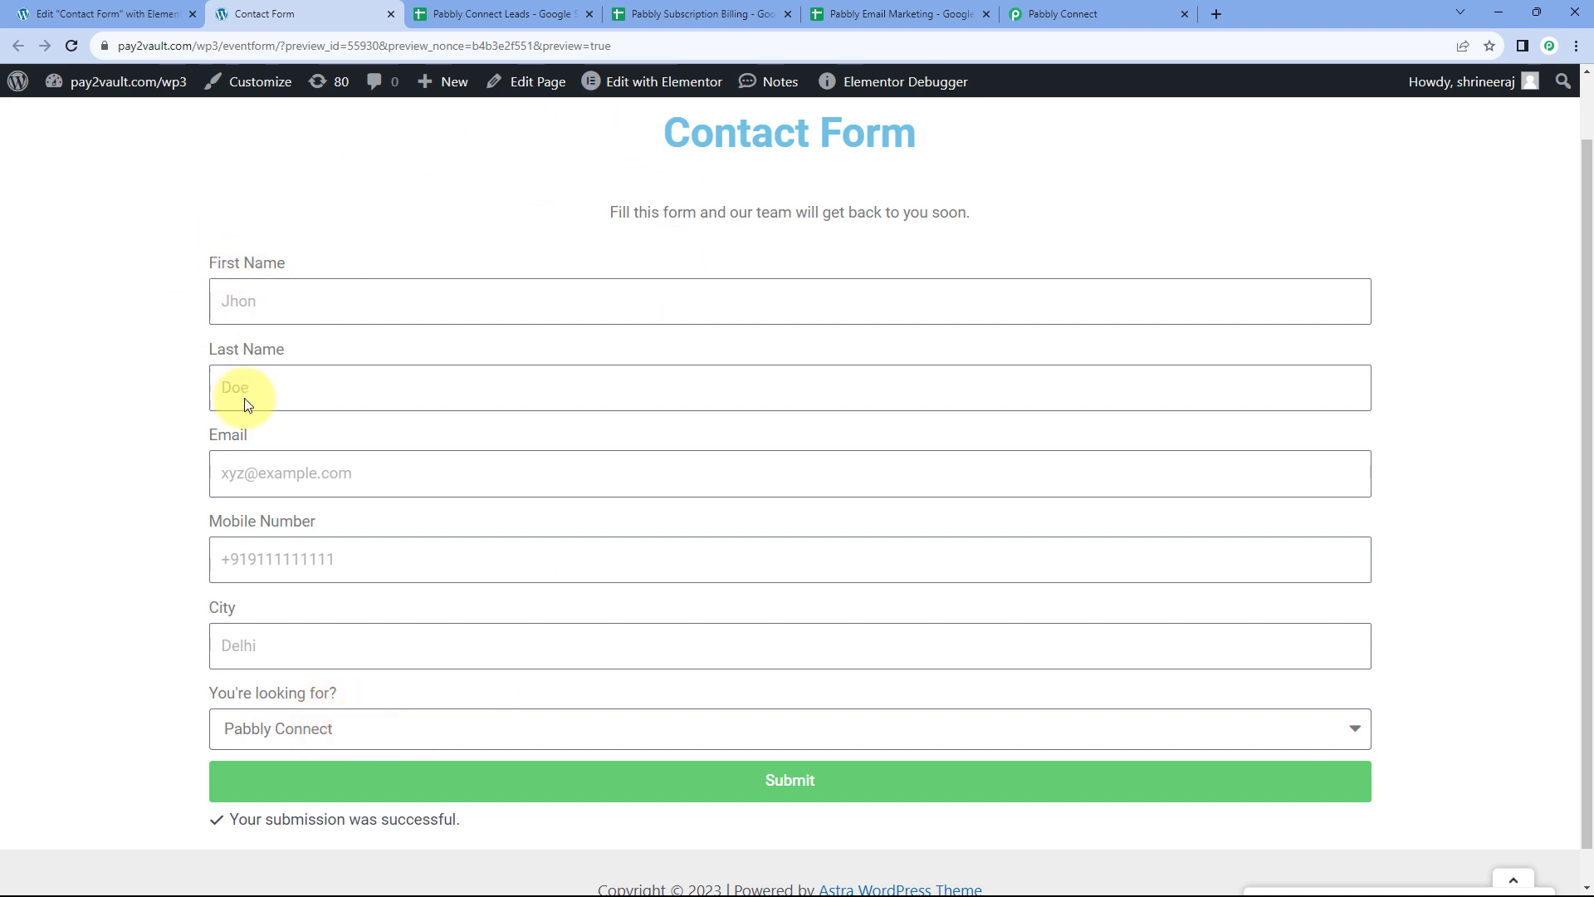
click(1050, 15)
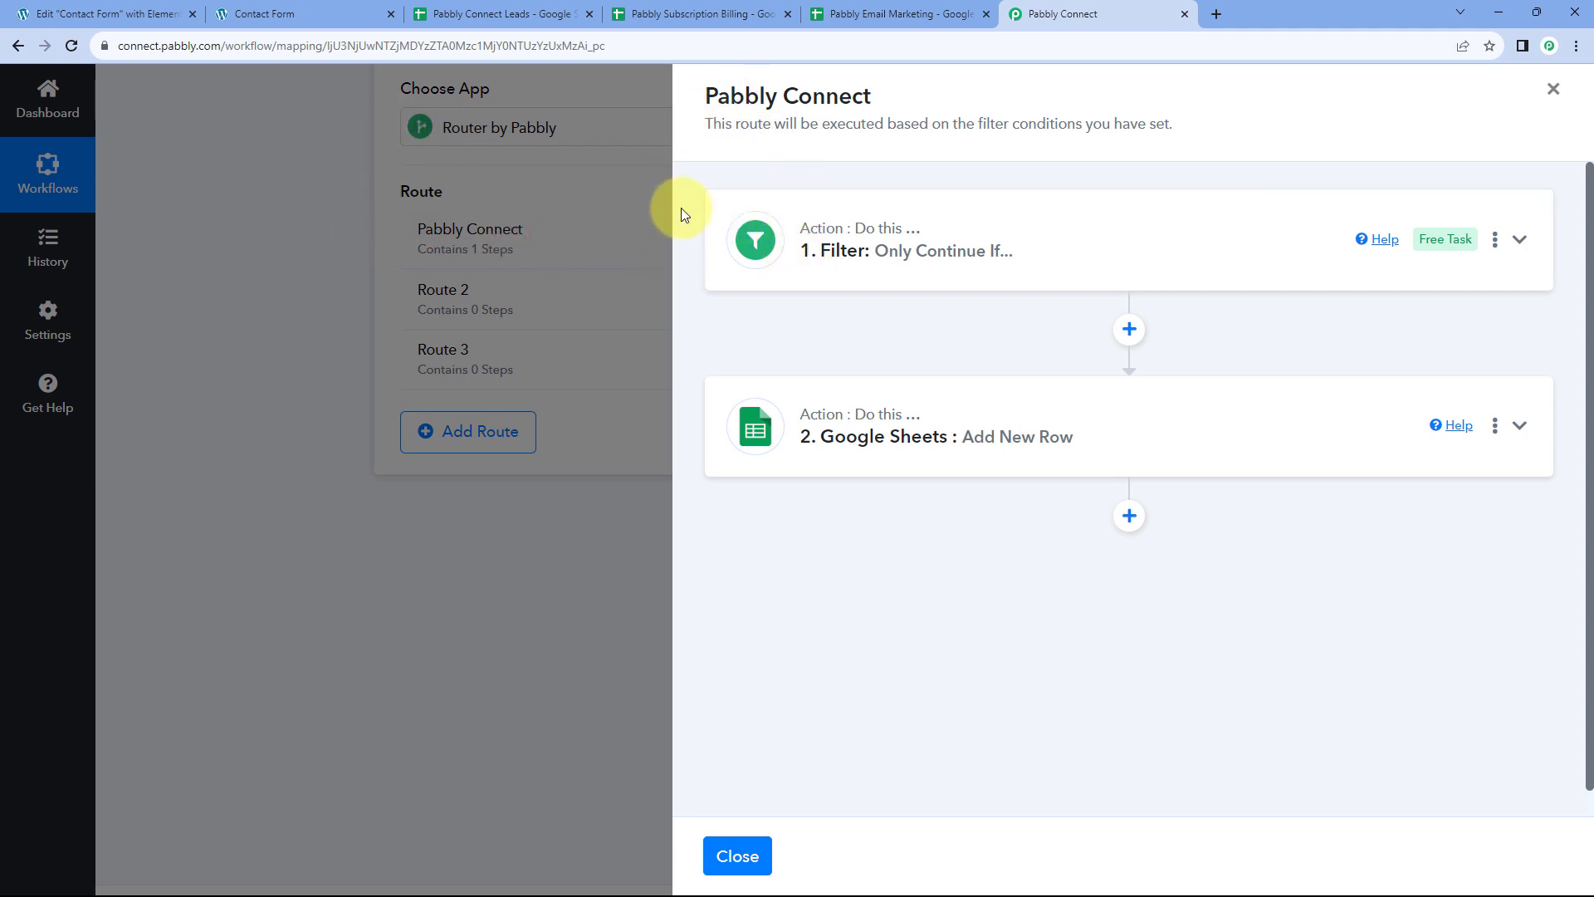
click(489, 12)
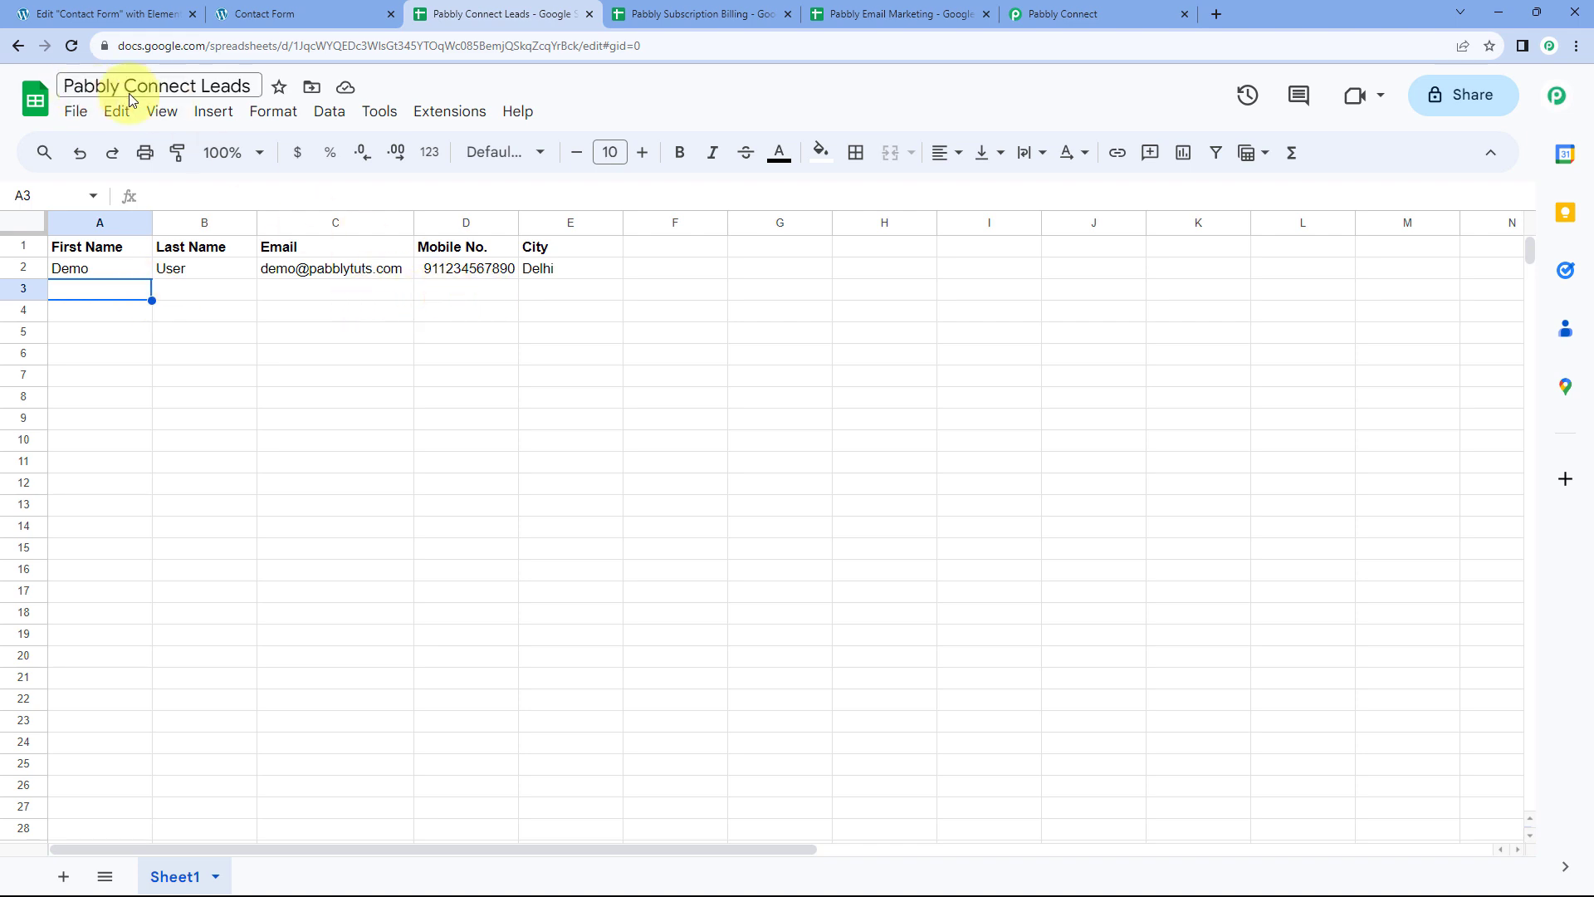
click(353, 14)
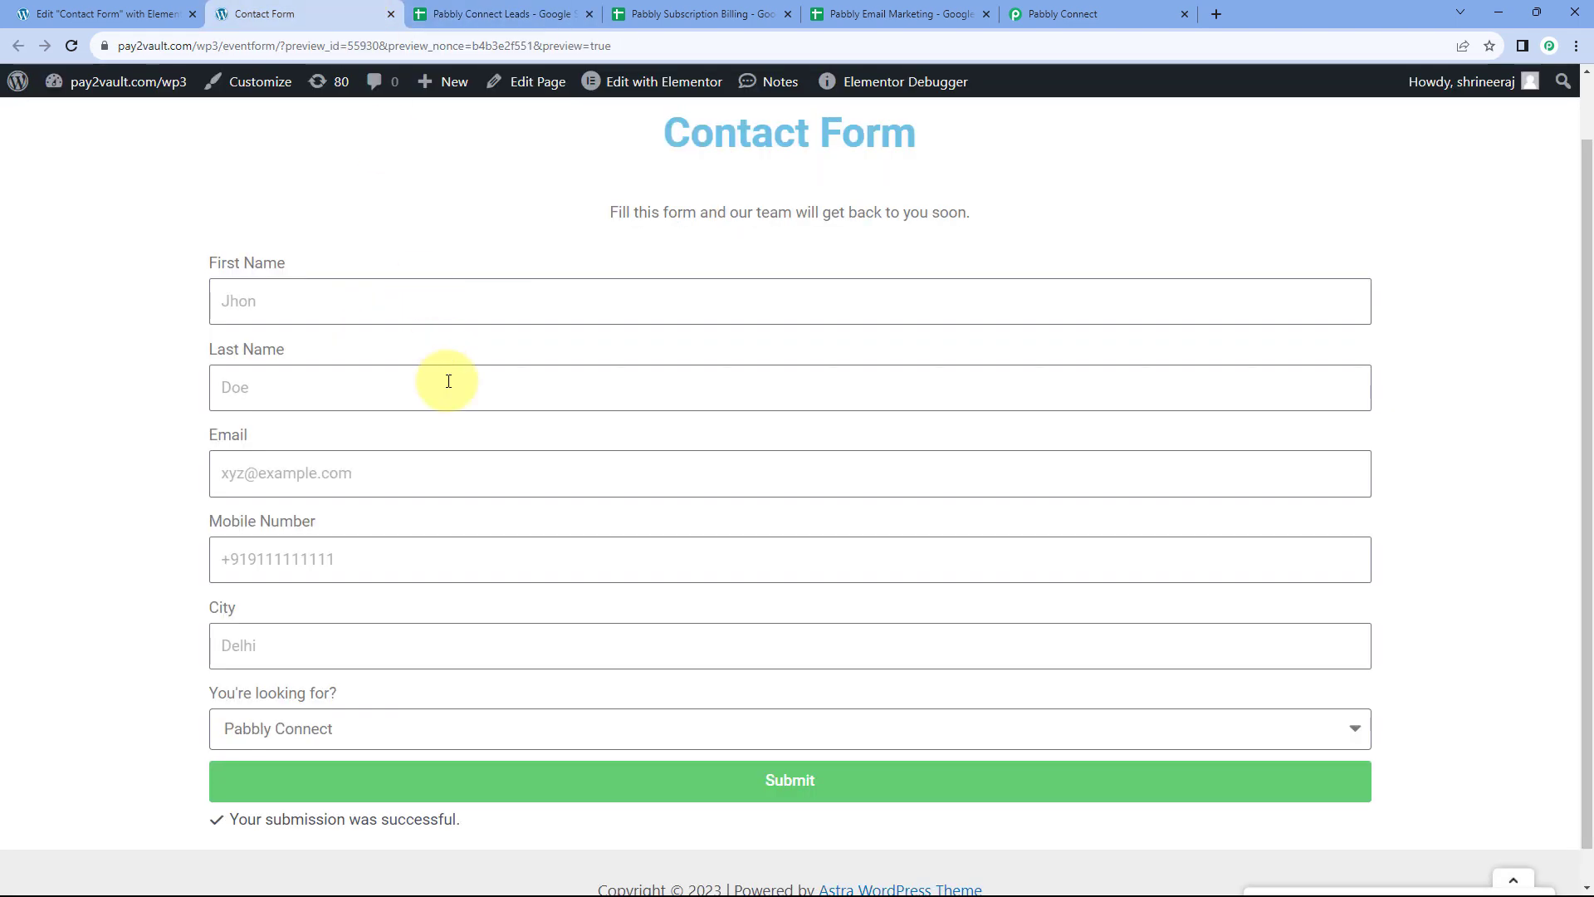
click(363, 727)
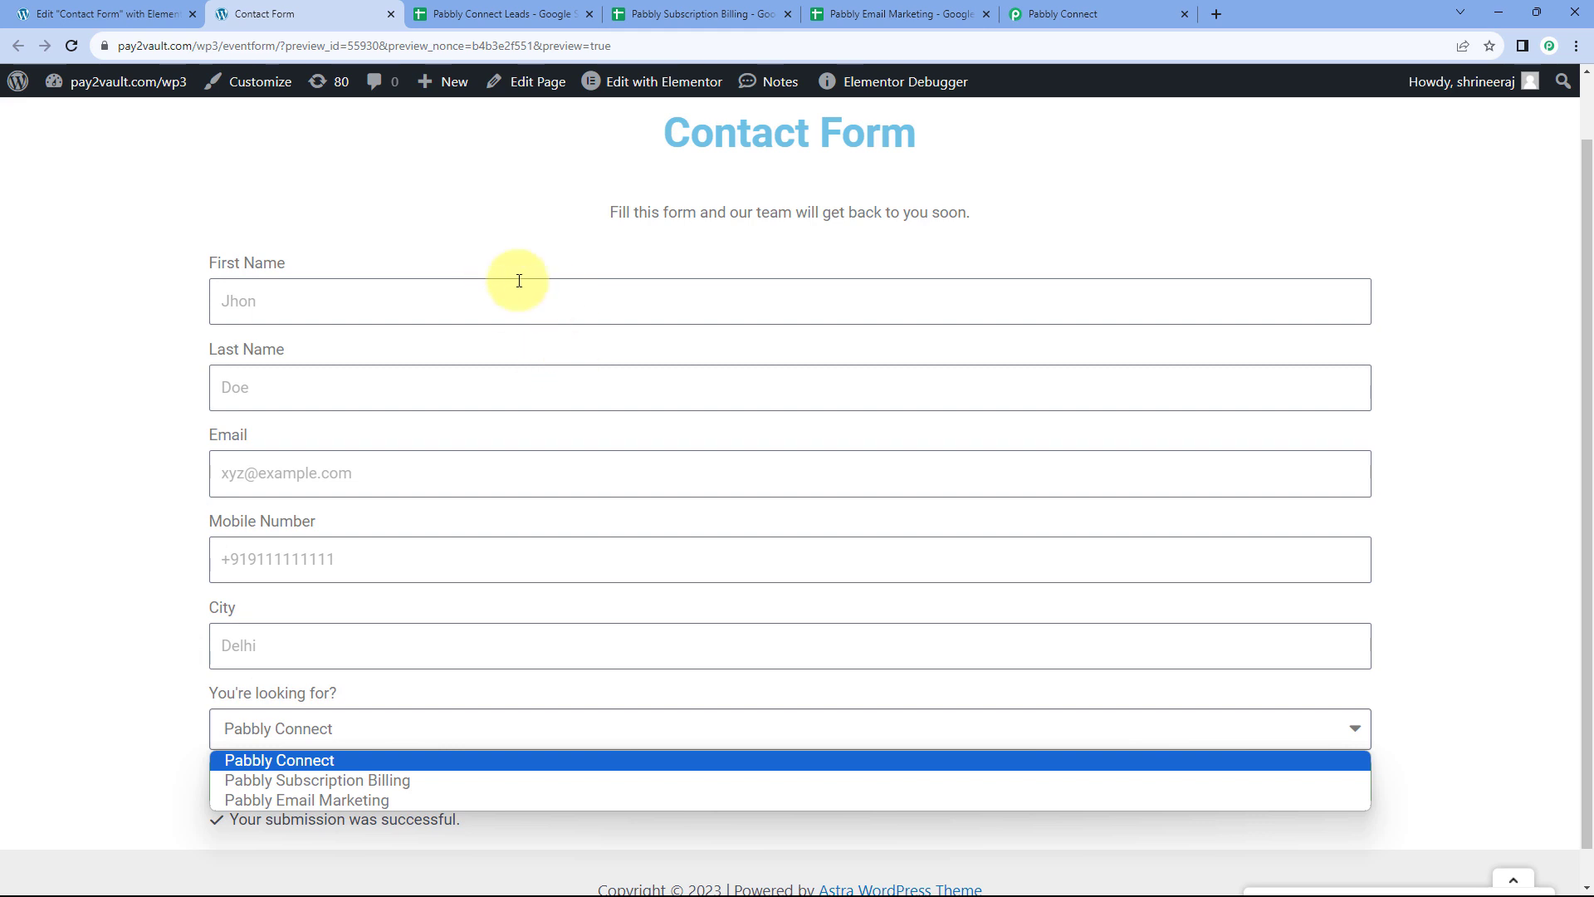
click(1074, 10)
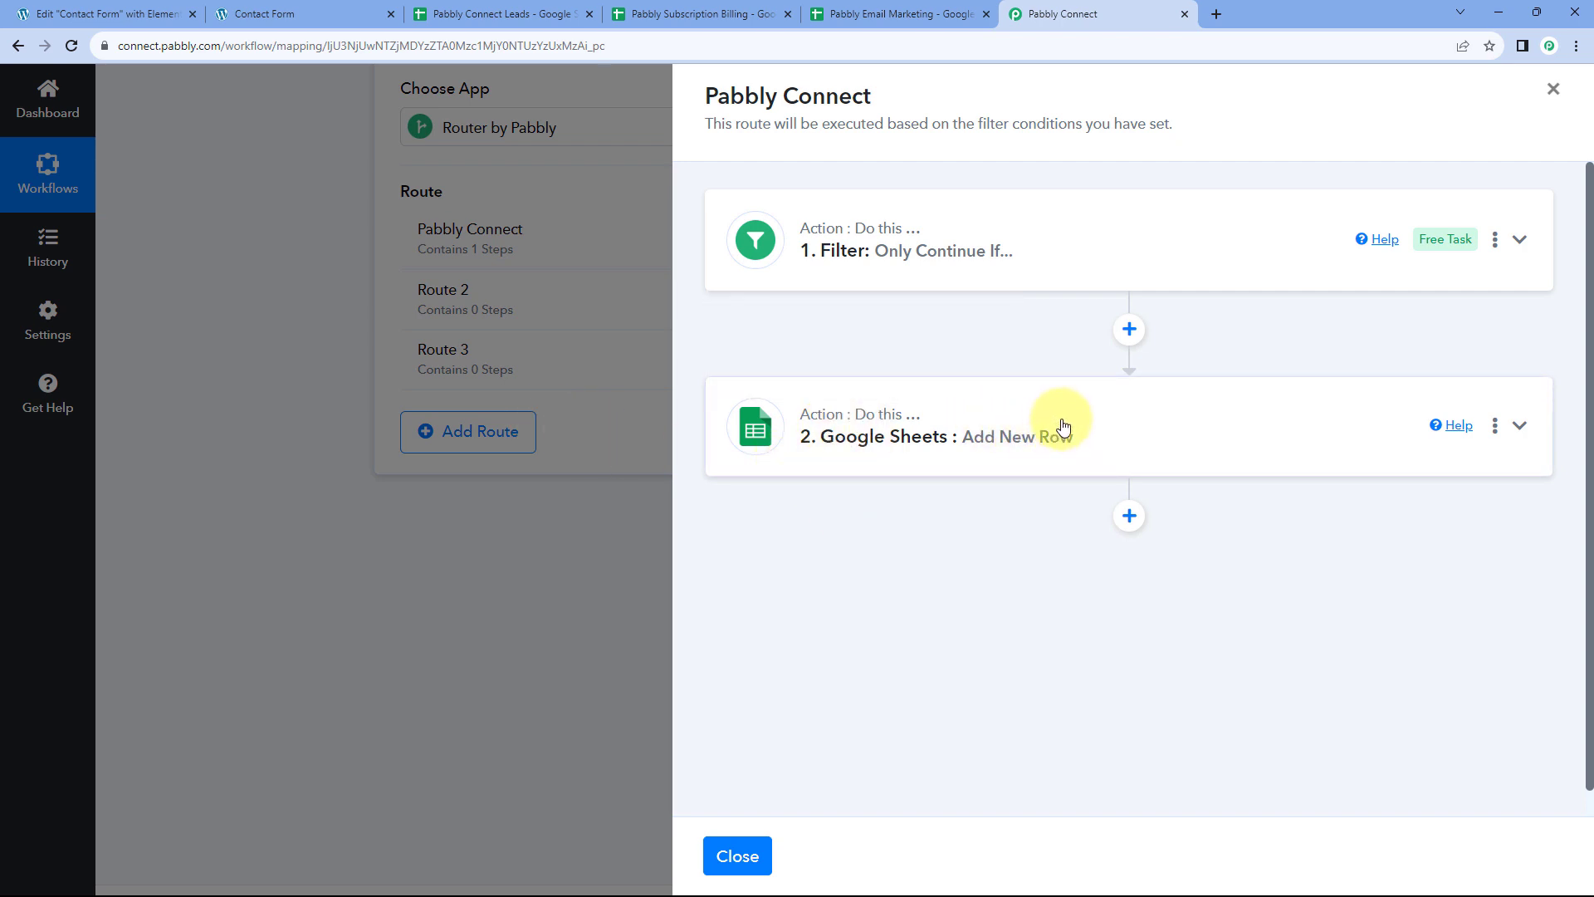
Add an empty action step below Add New Row, collapse it, and close the route panel
scroll(1043, 453, down, 1)
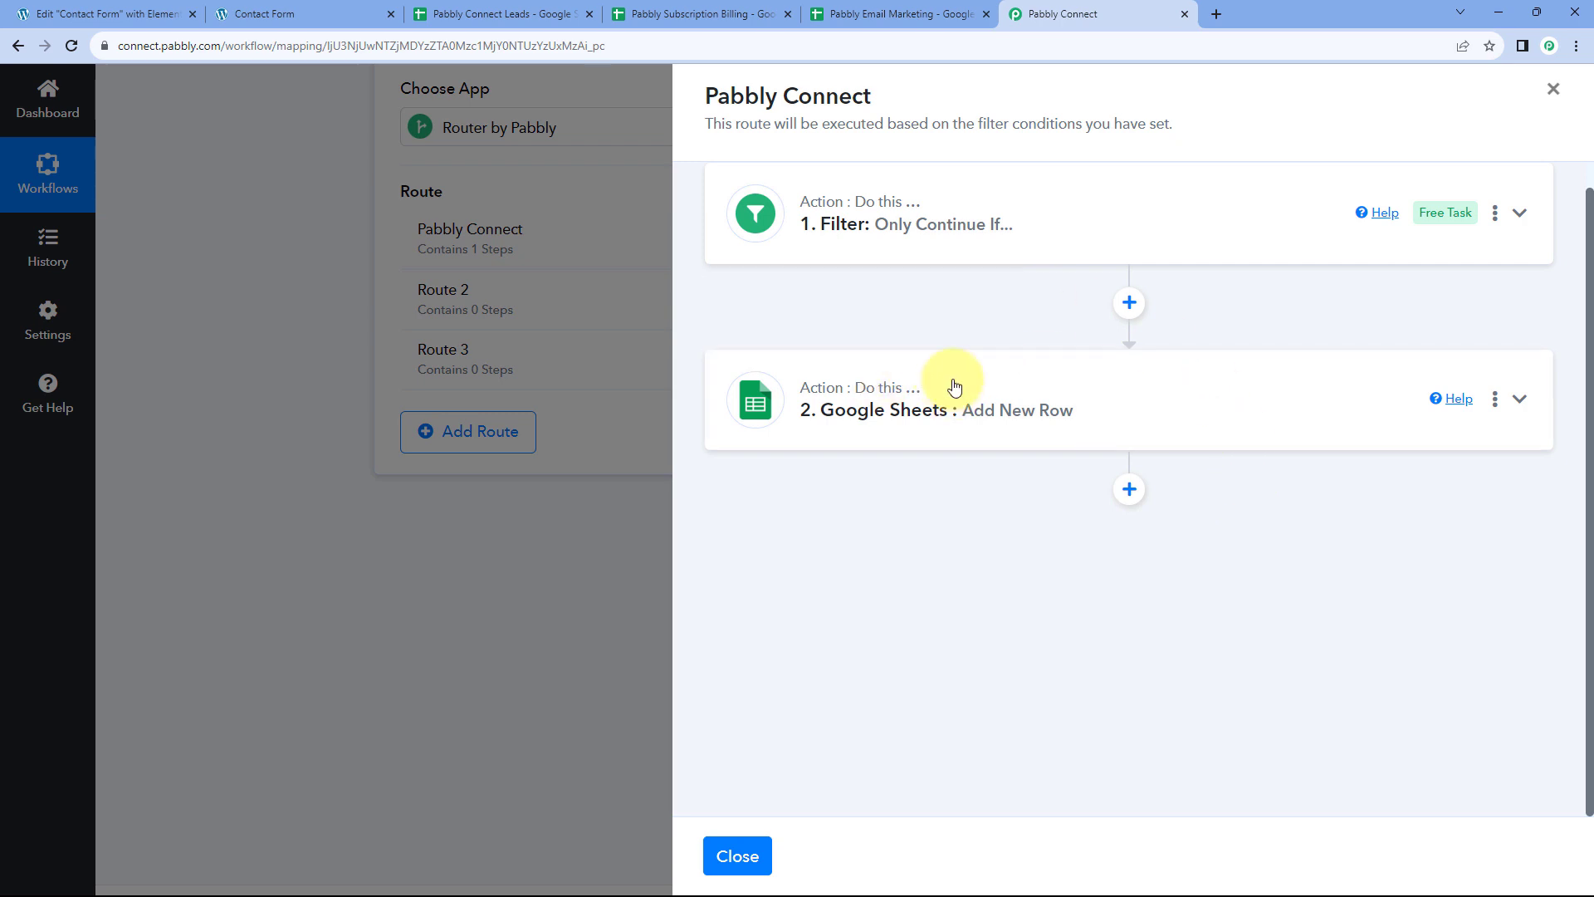
click(1131, 489)
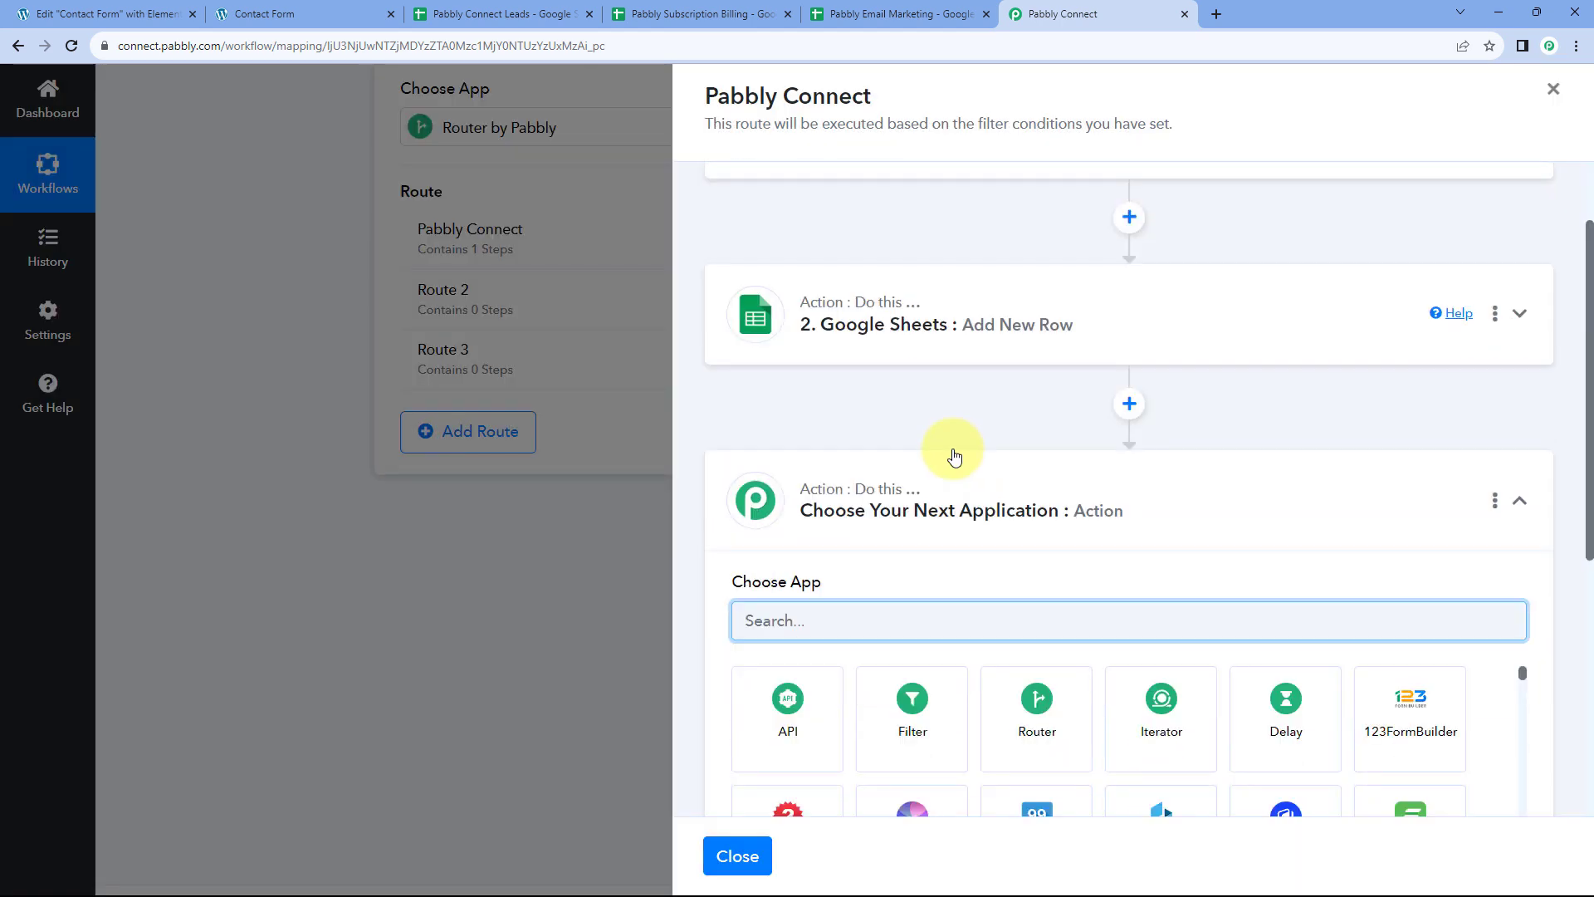
click(1127, 423)
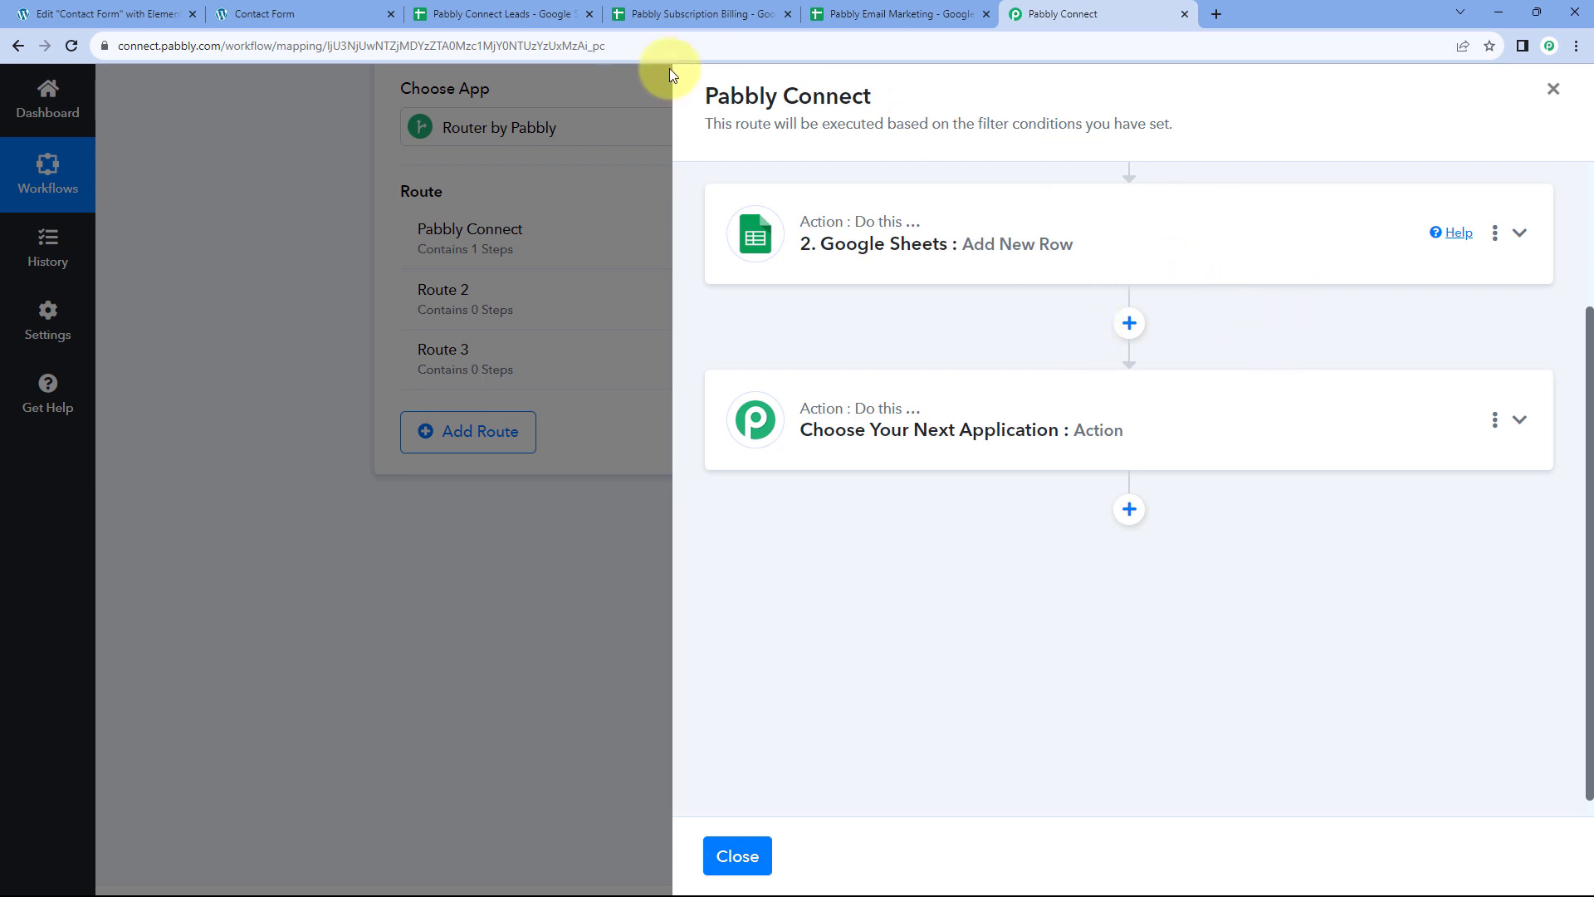
click(734, 856)
scroll(315, 333, up, 1)
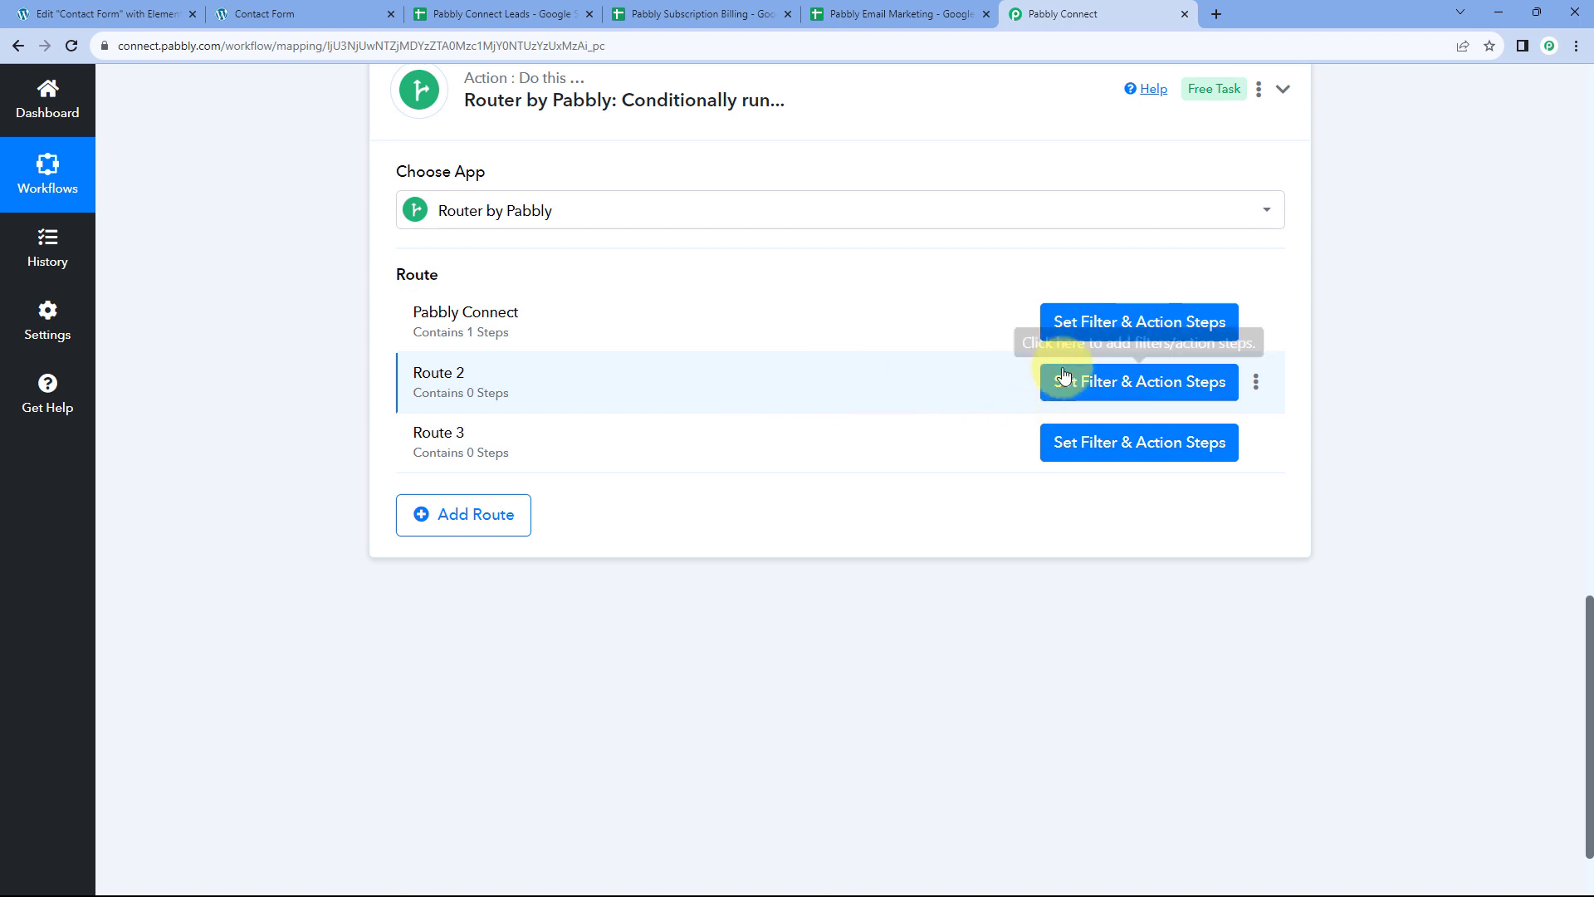
Rename Route 2 to 'Pabbly Subscription Billing' and open that route's steps
click(1256, 385)
click(1166, 414)
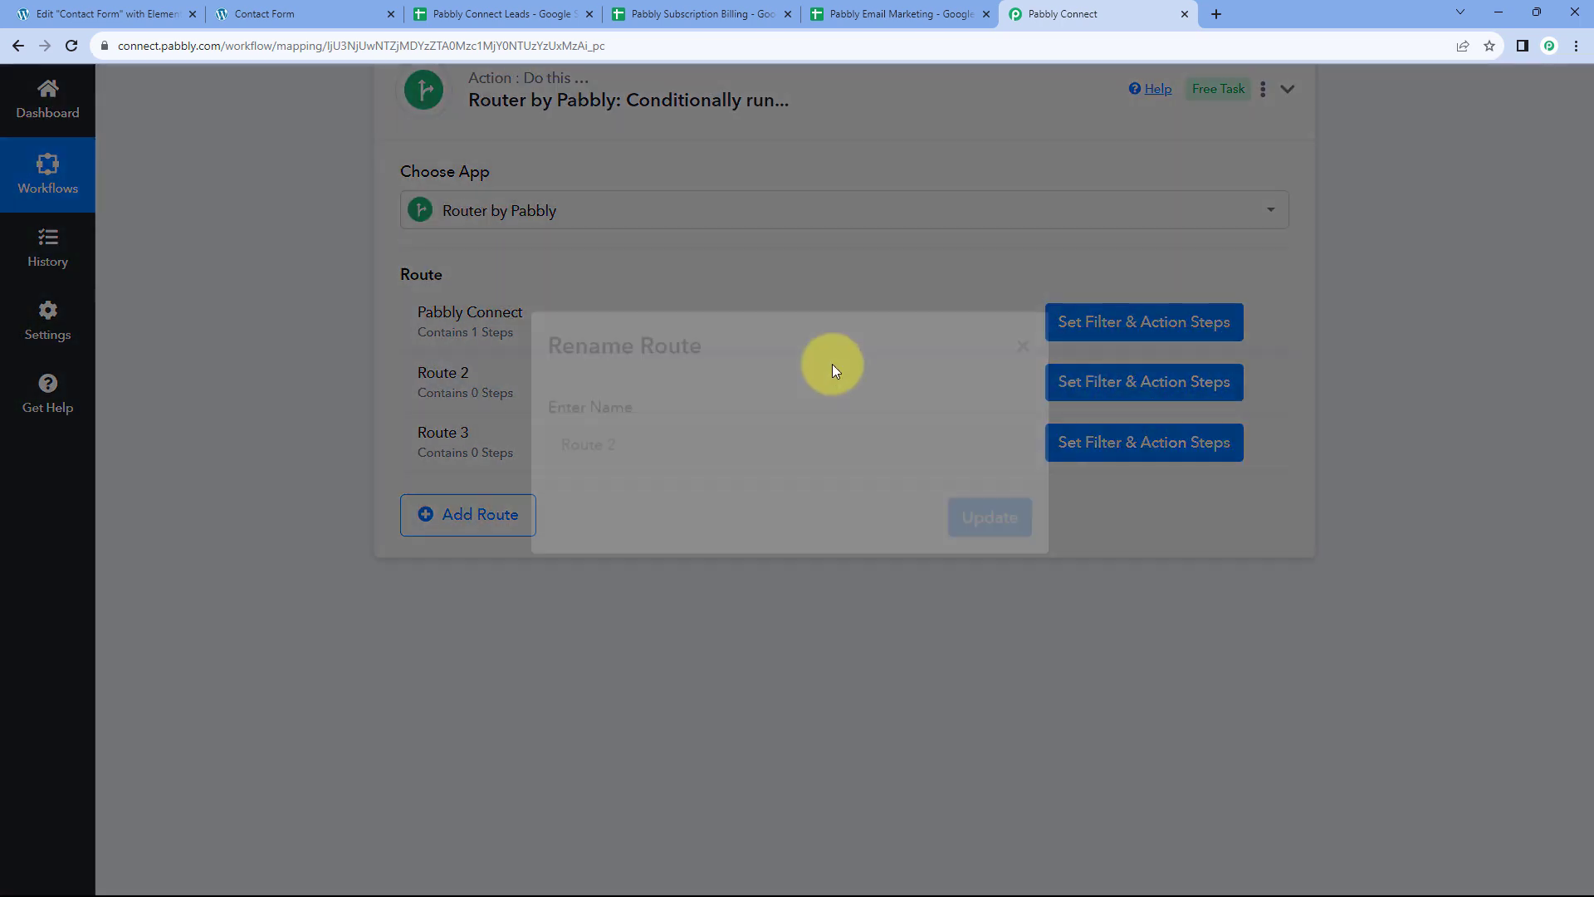
text(Pab)
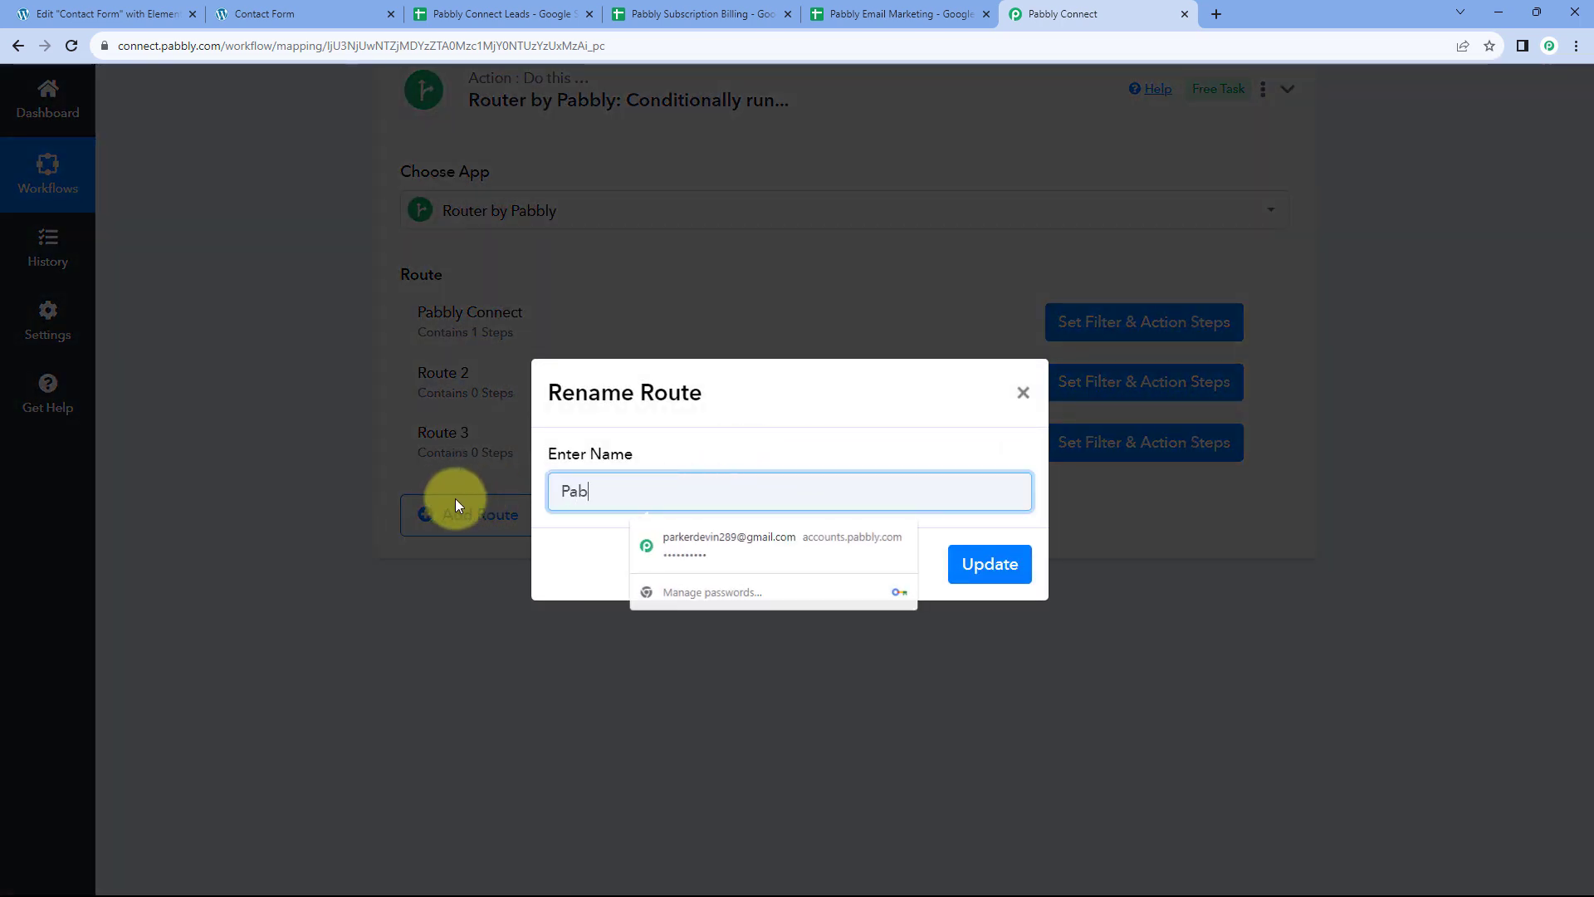
text(bly Sub)
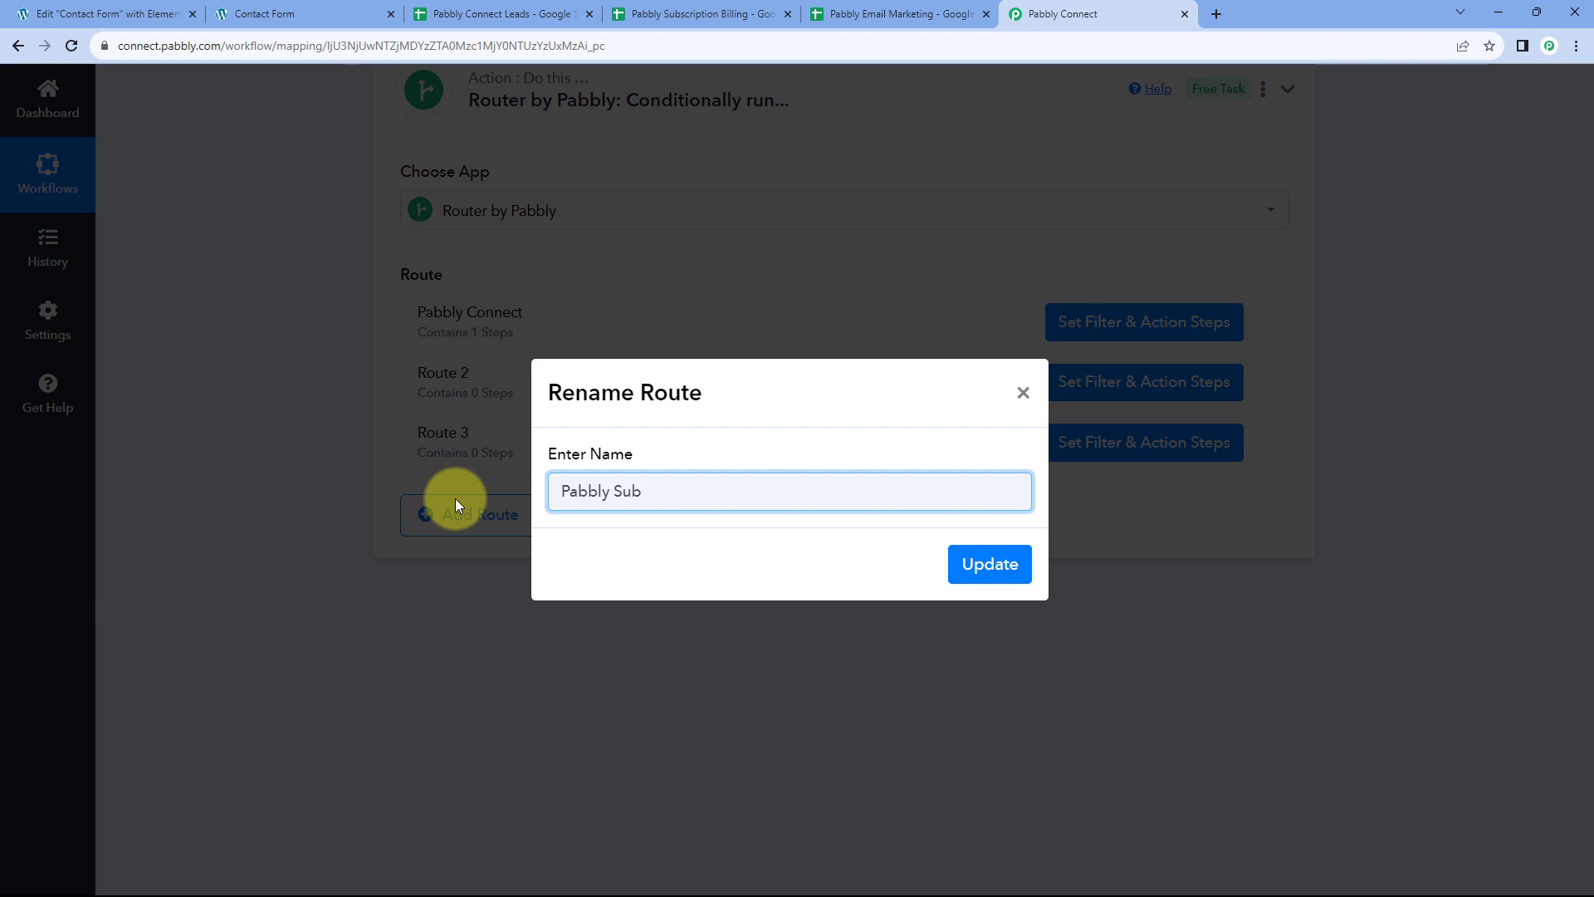
text(scription Billing)
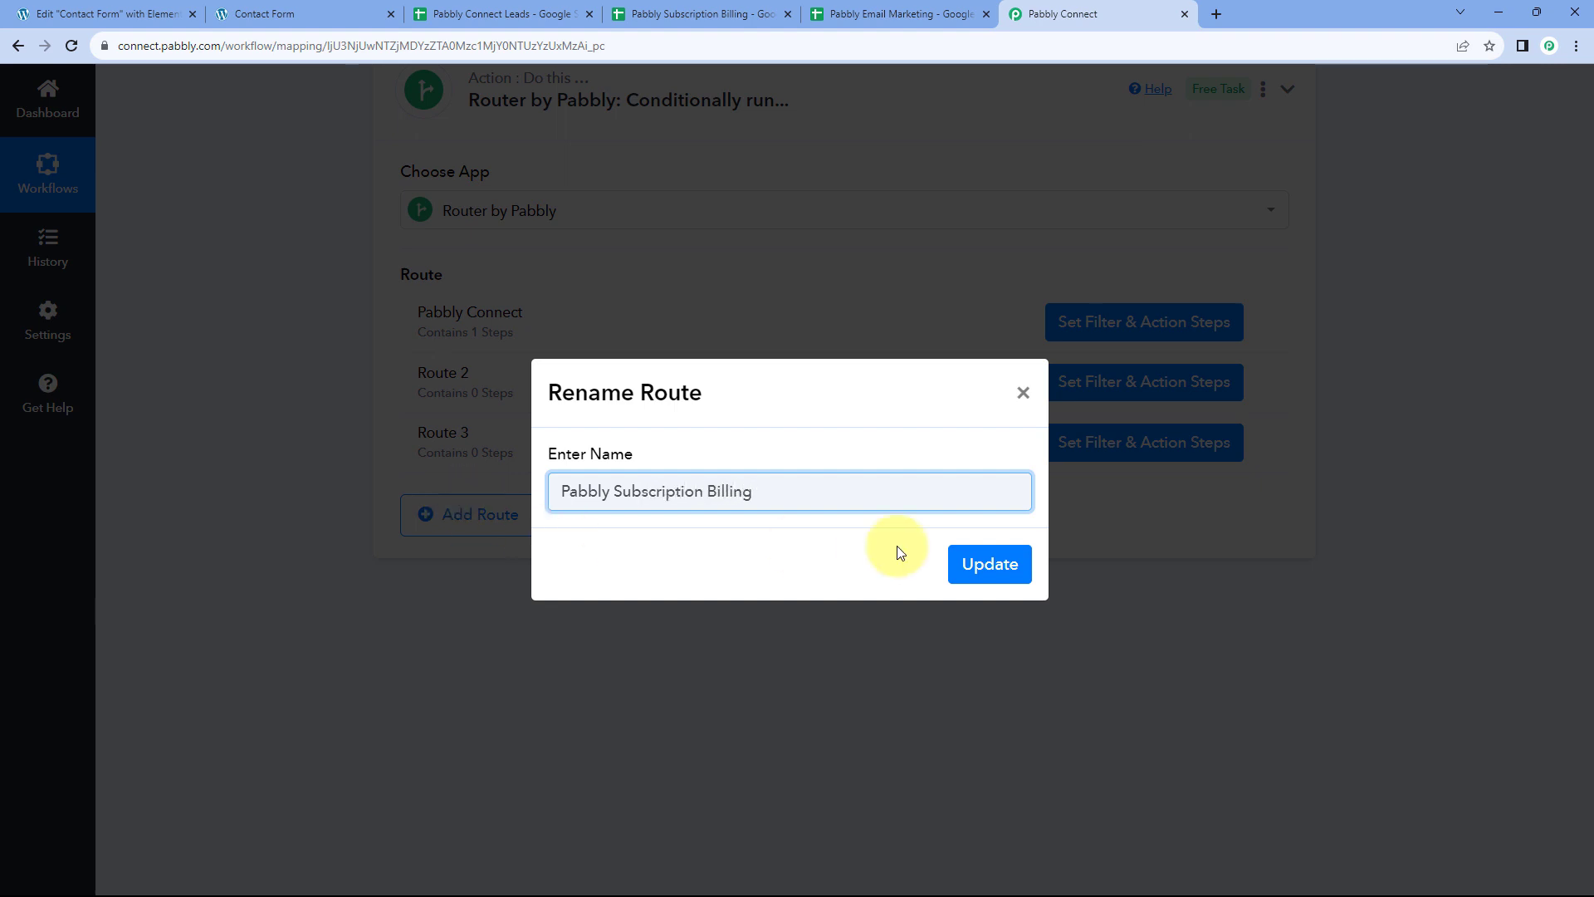
click(990, 566)
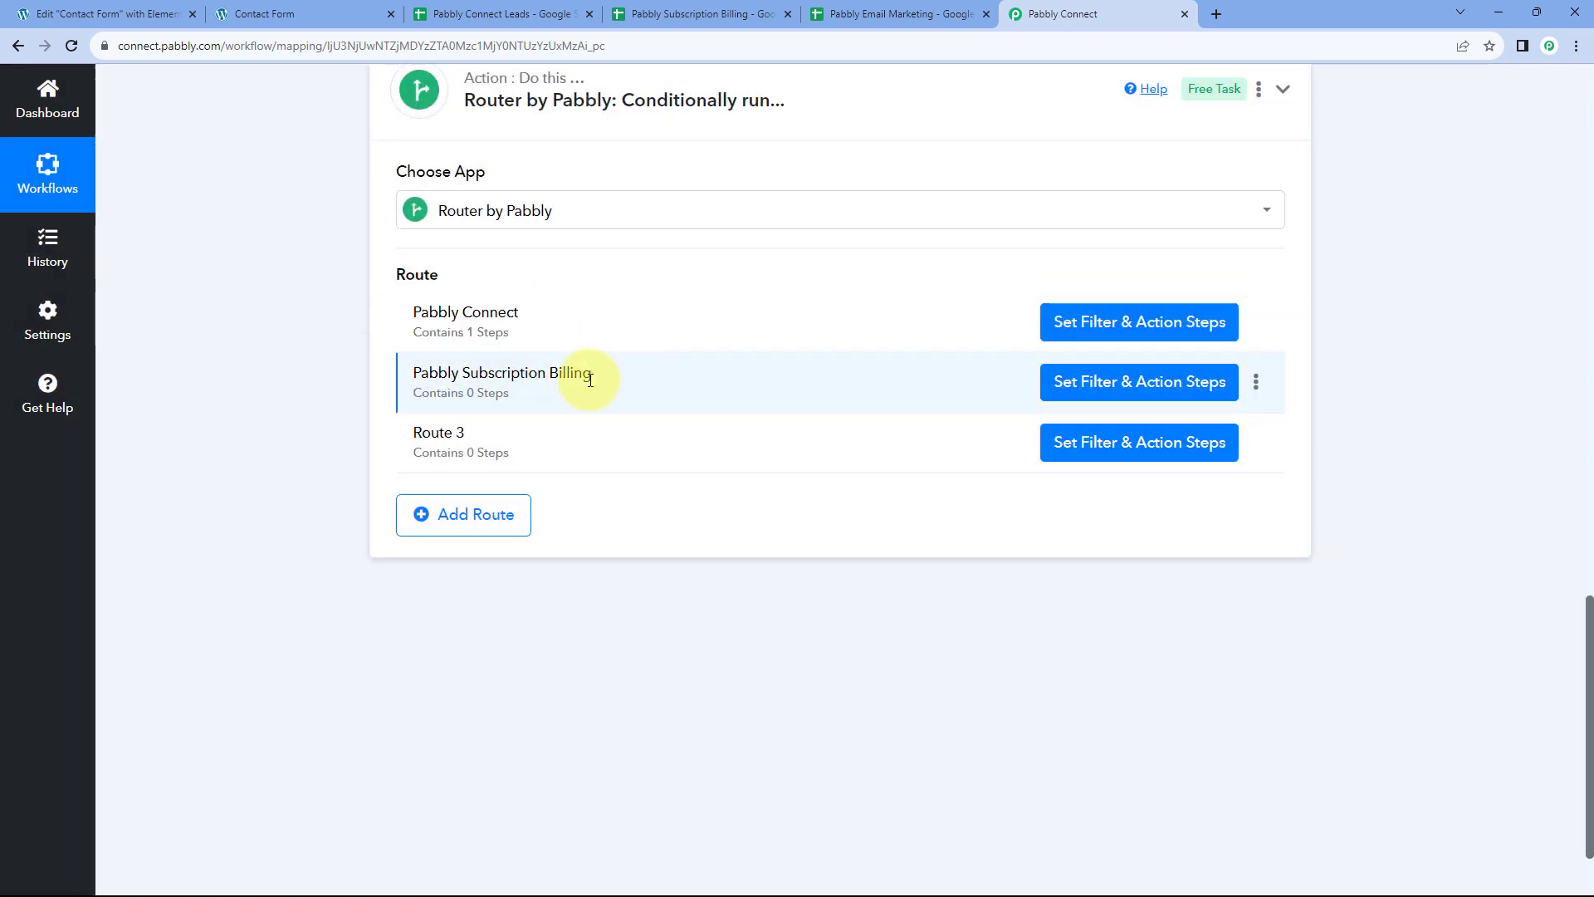
click(1107, 383)
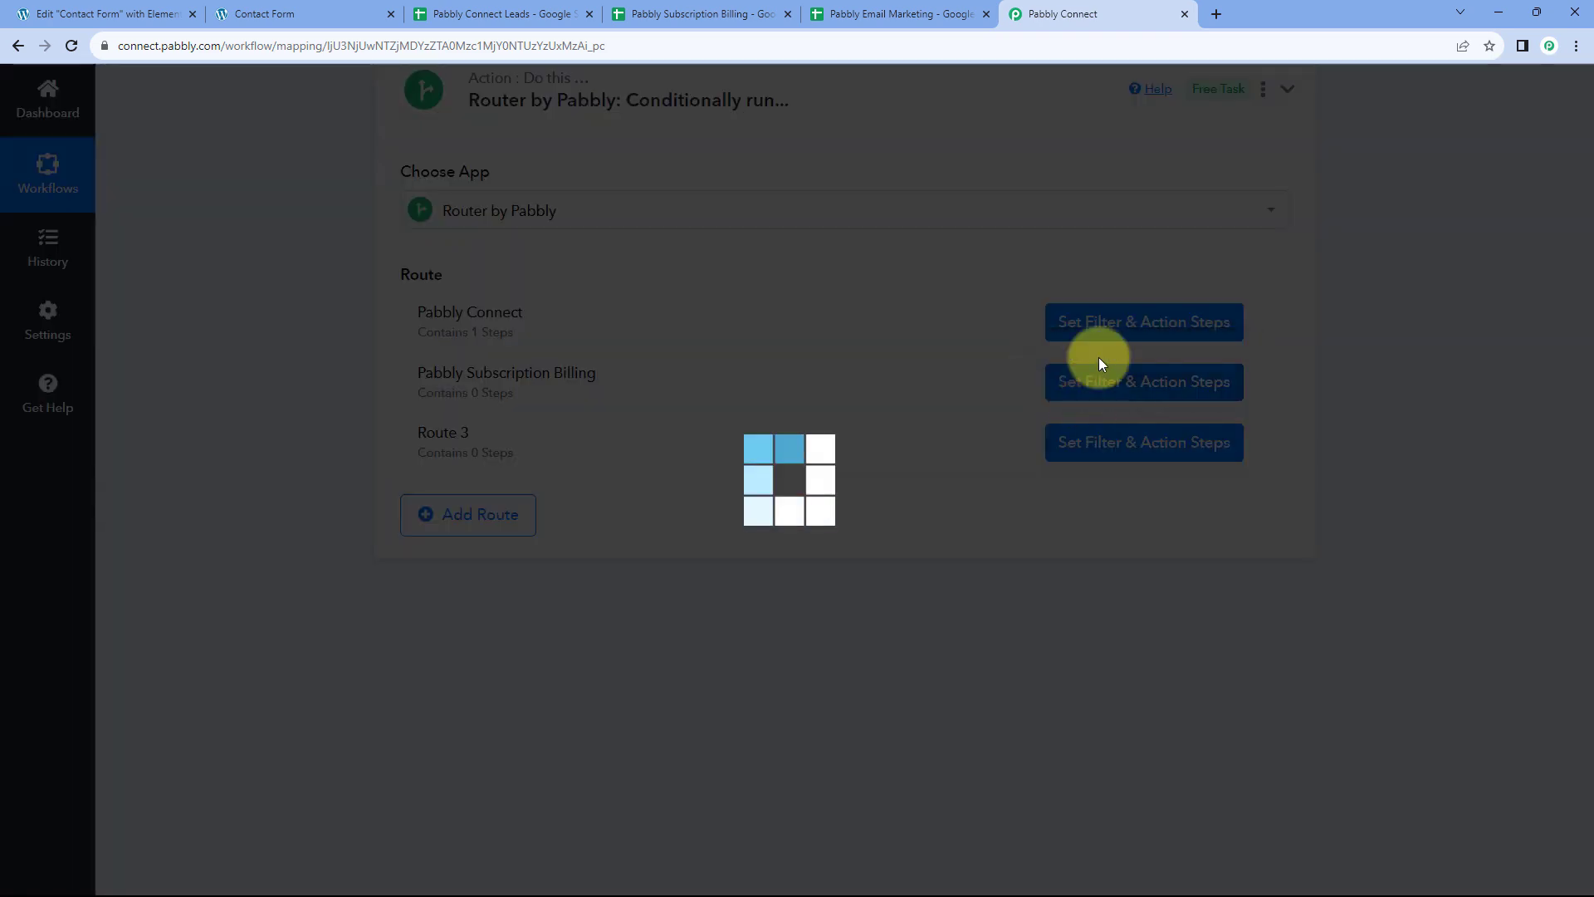
Choose the Elementor field You're Looking For? as the filter label
scroll(1007, 357, up, 2)
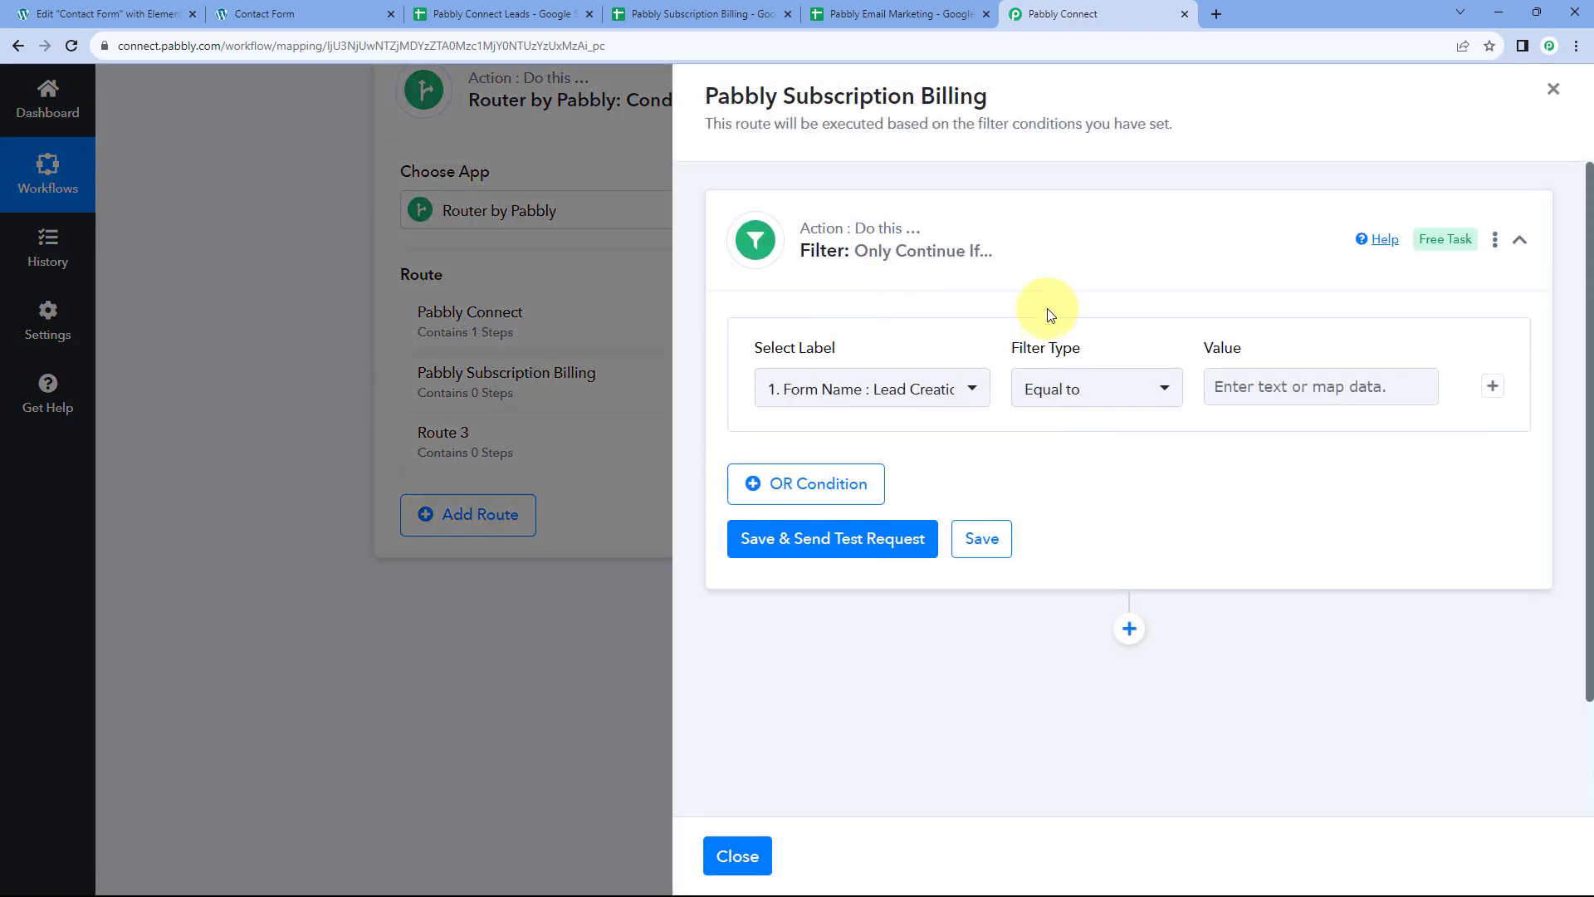
click(947, 381)
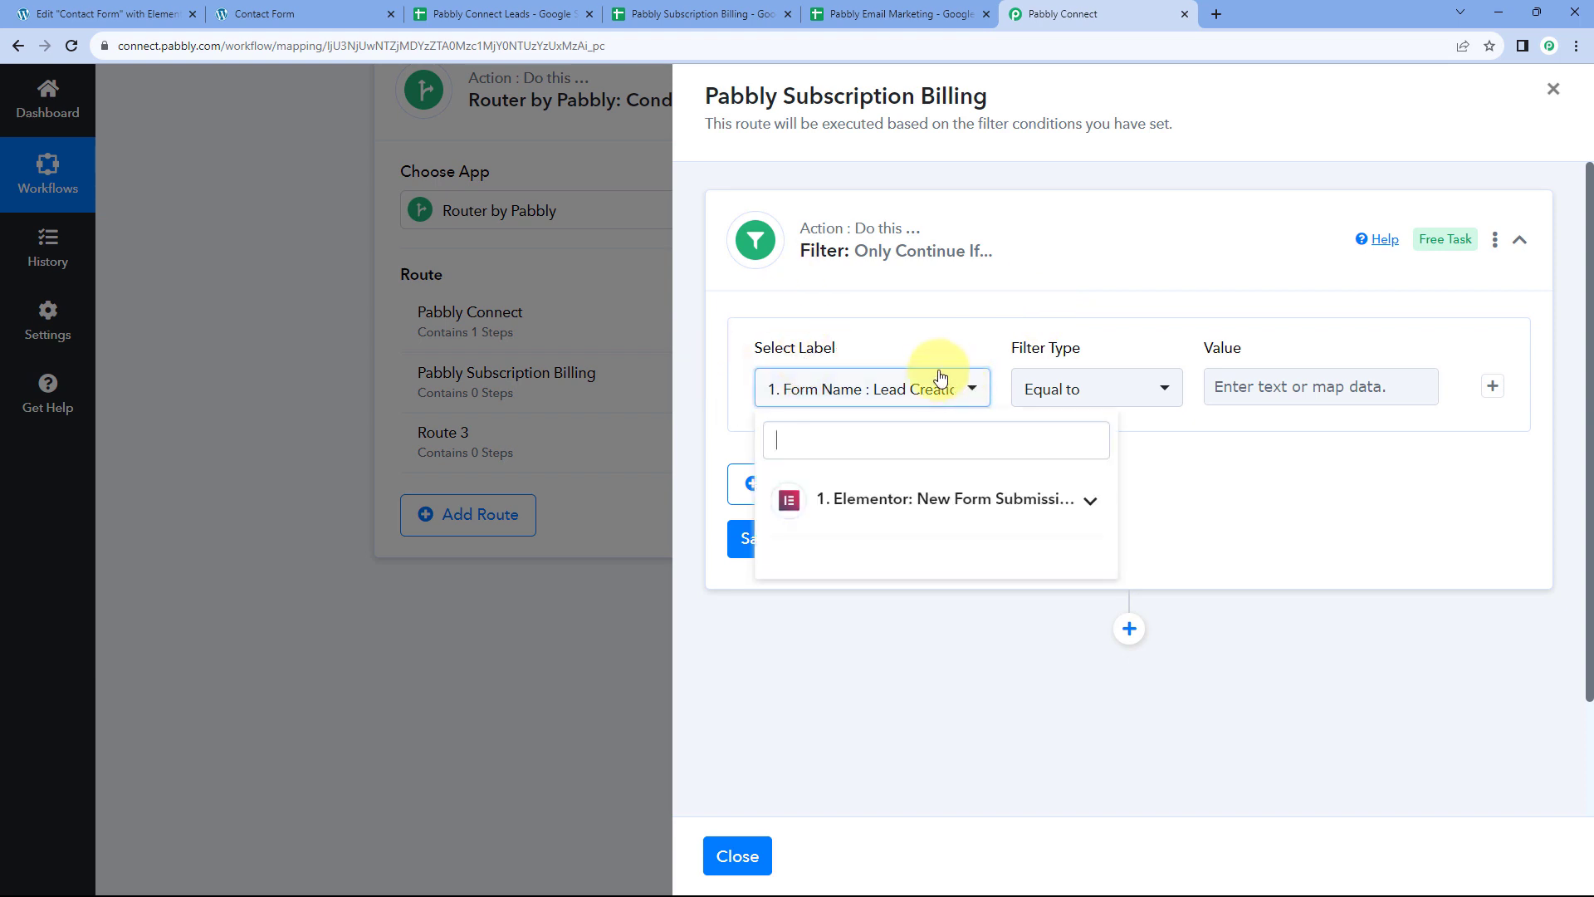
click(914, 500)
scroll(731, 498, down, 1)
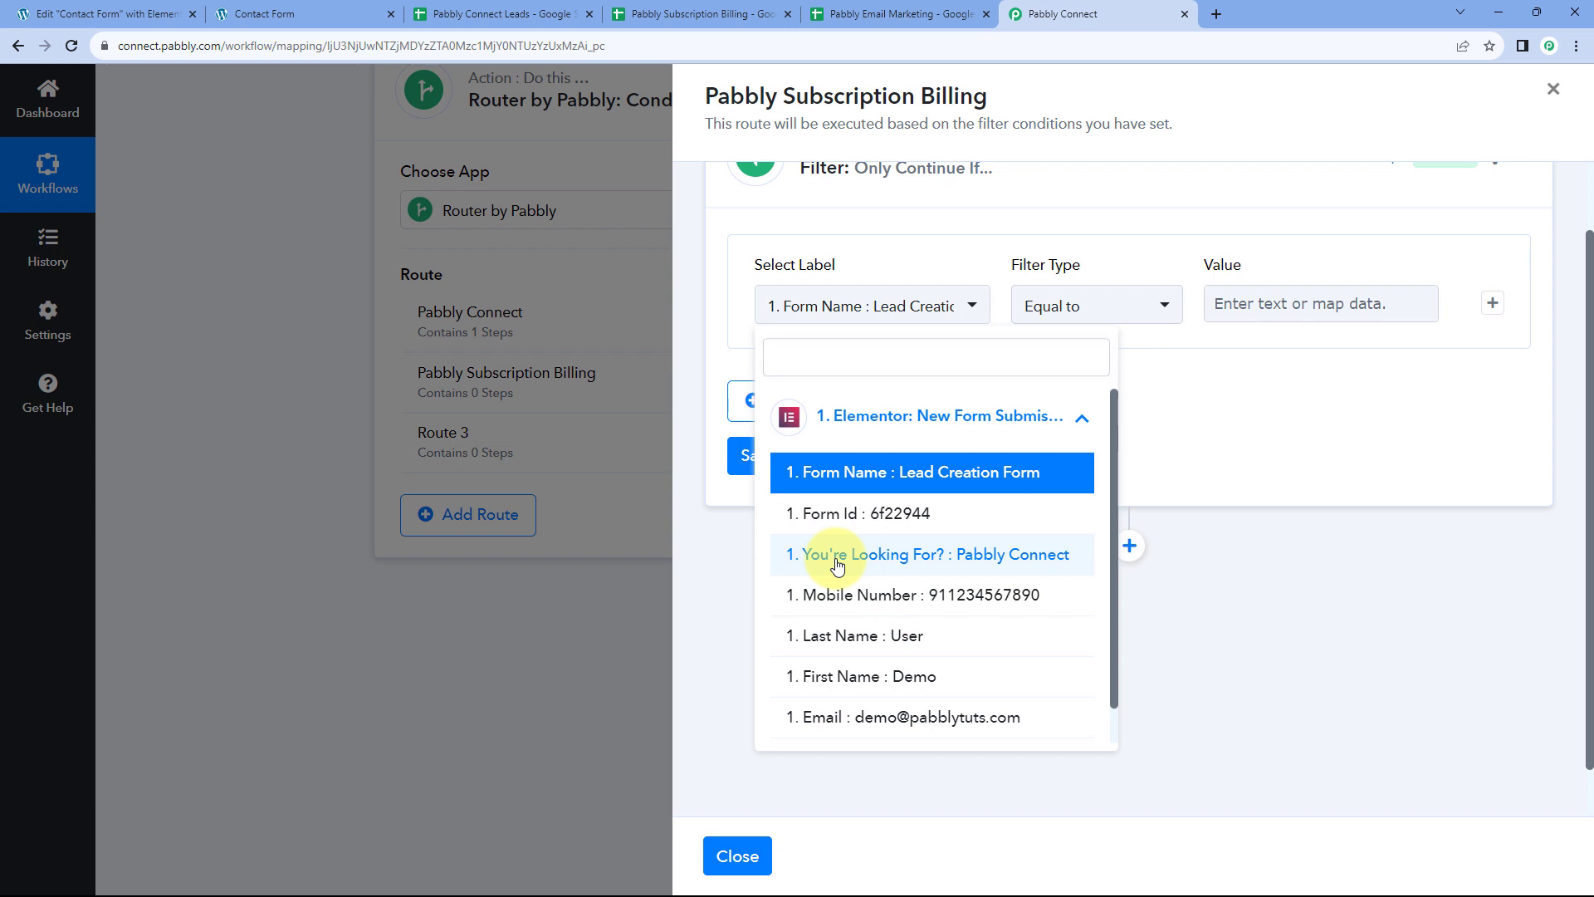
click(837, 560)
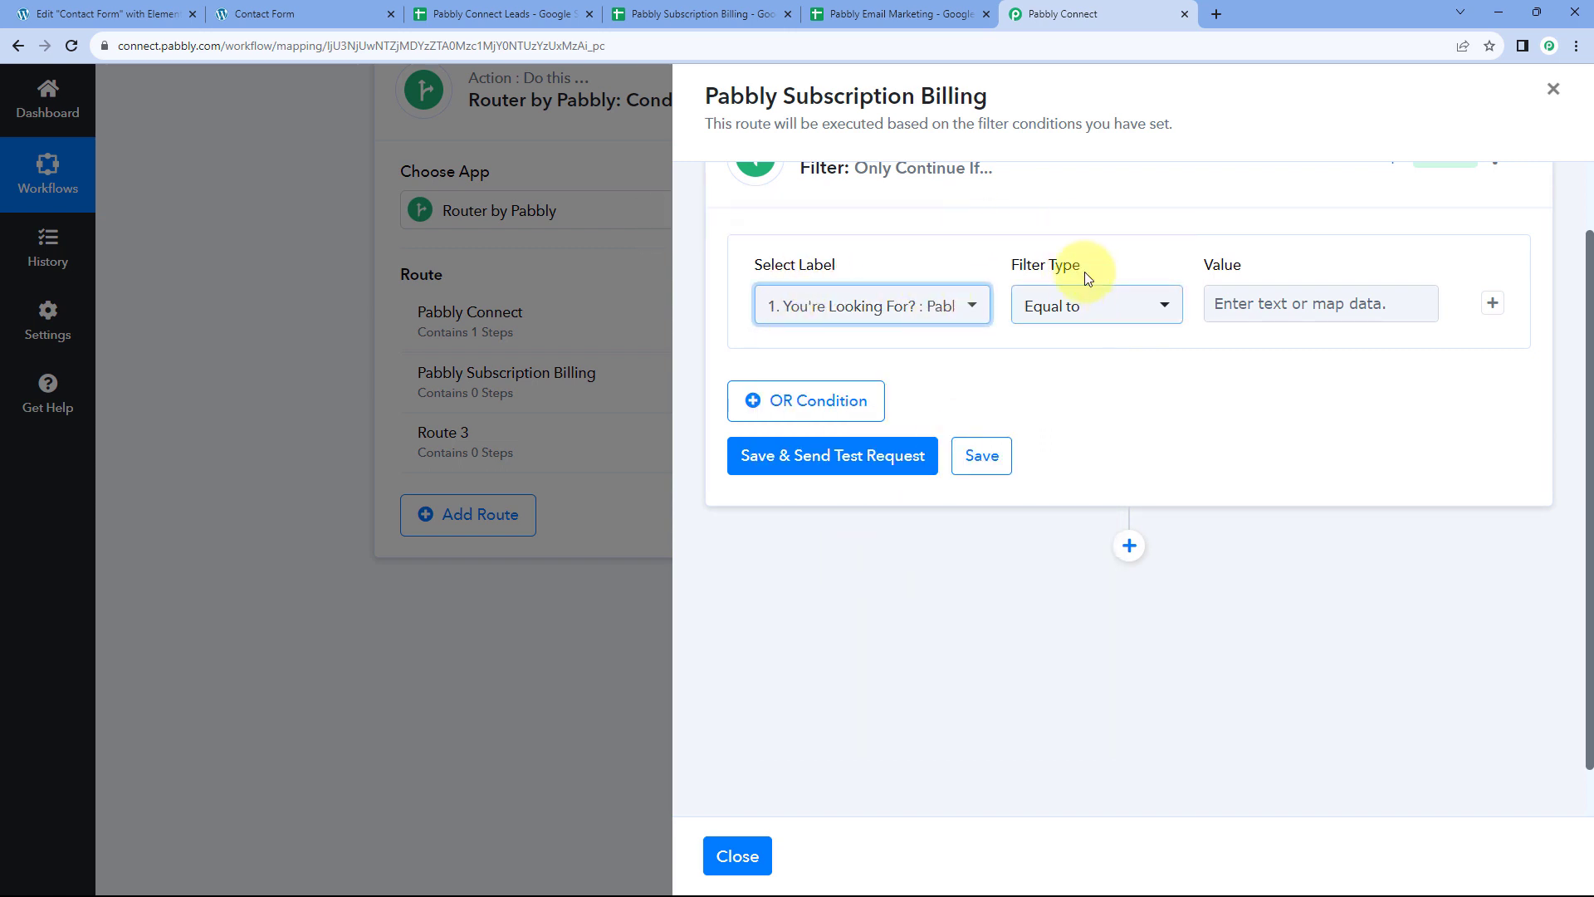
Check the form's options and enter 'Pabbly Subscription Billing' as the Equal to value
scroll(1162, 353, up, 1)
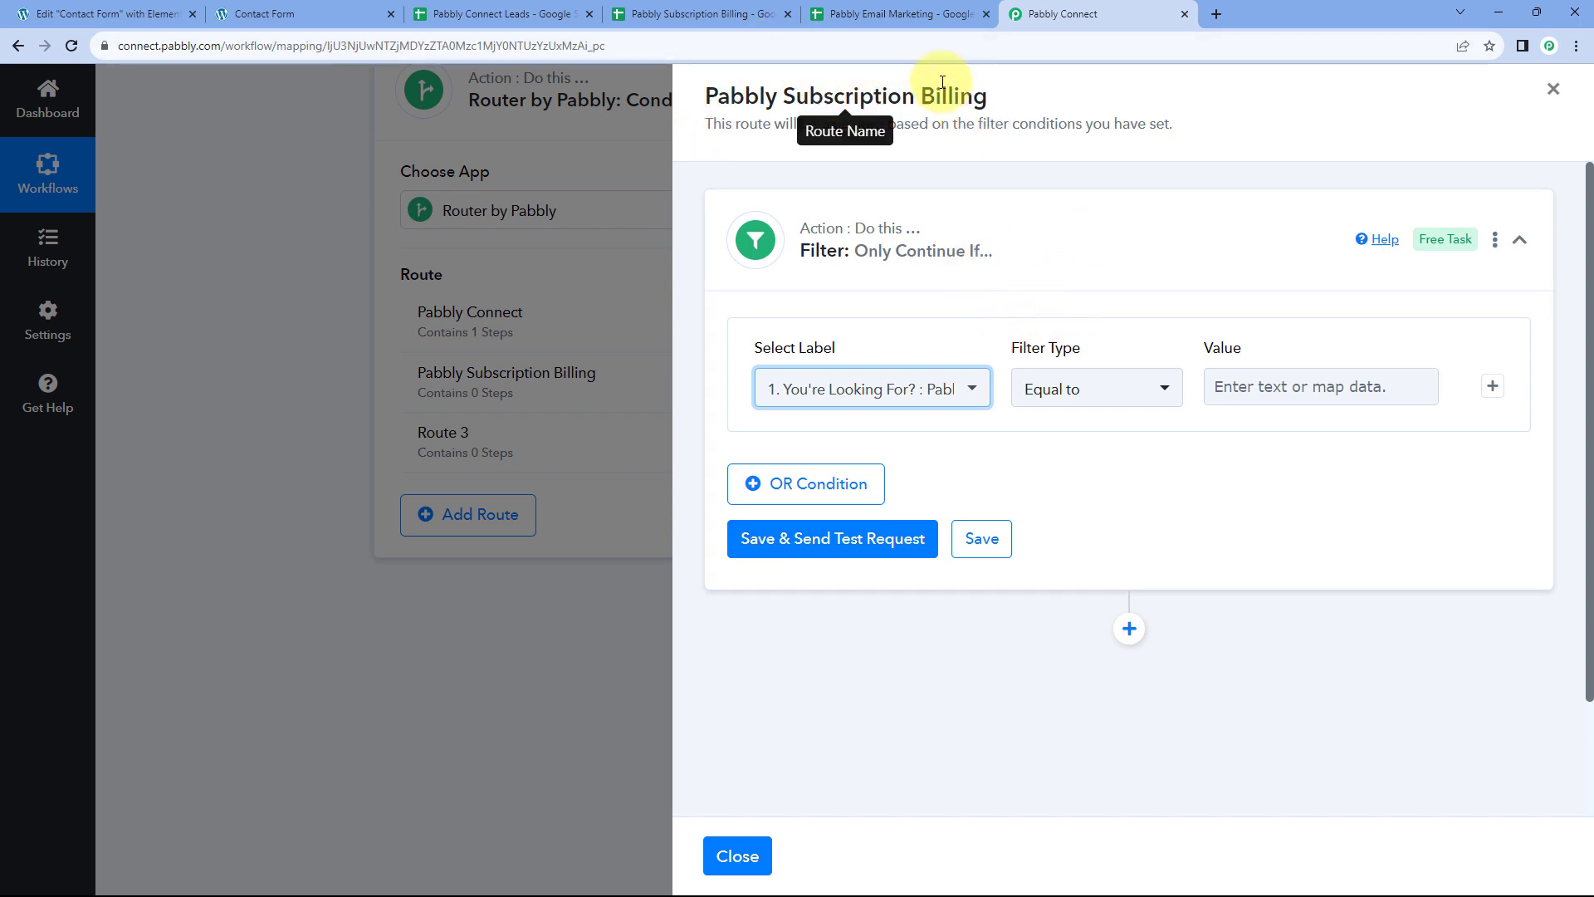
click(349, 13)
click(287, 719)
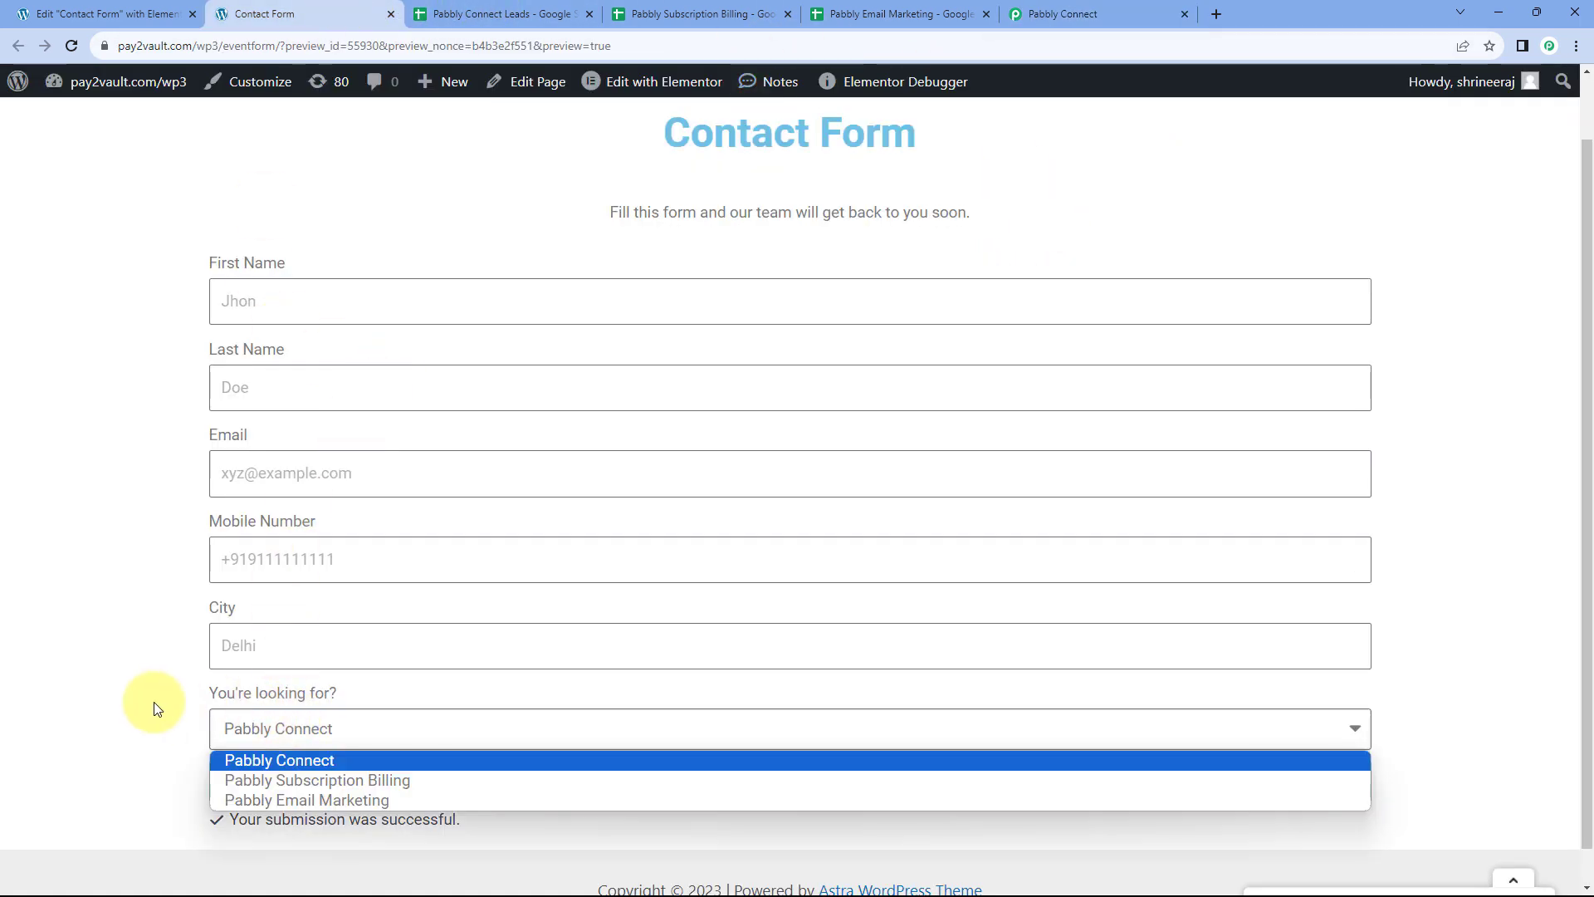
click(1079, 14)
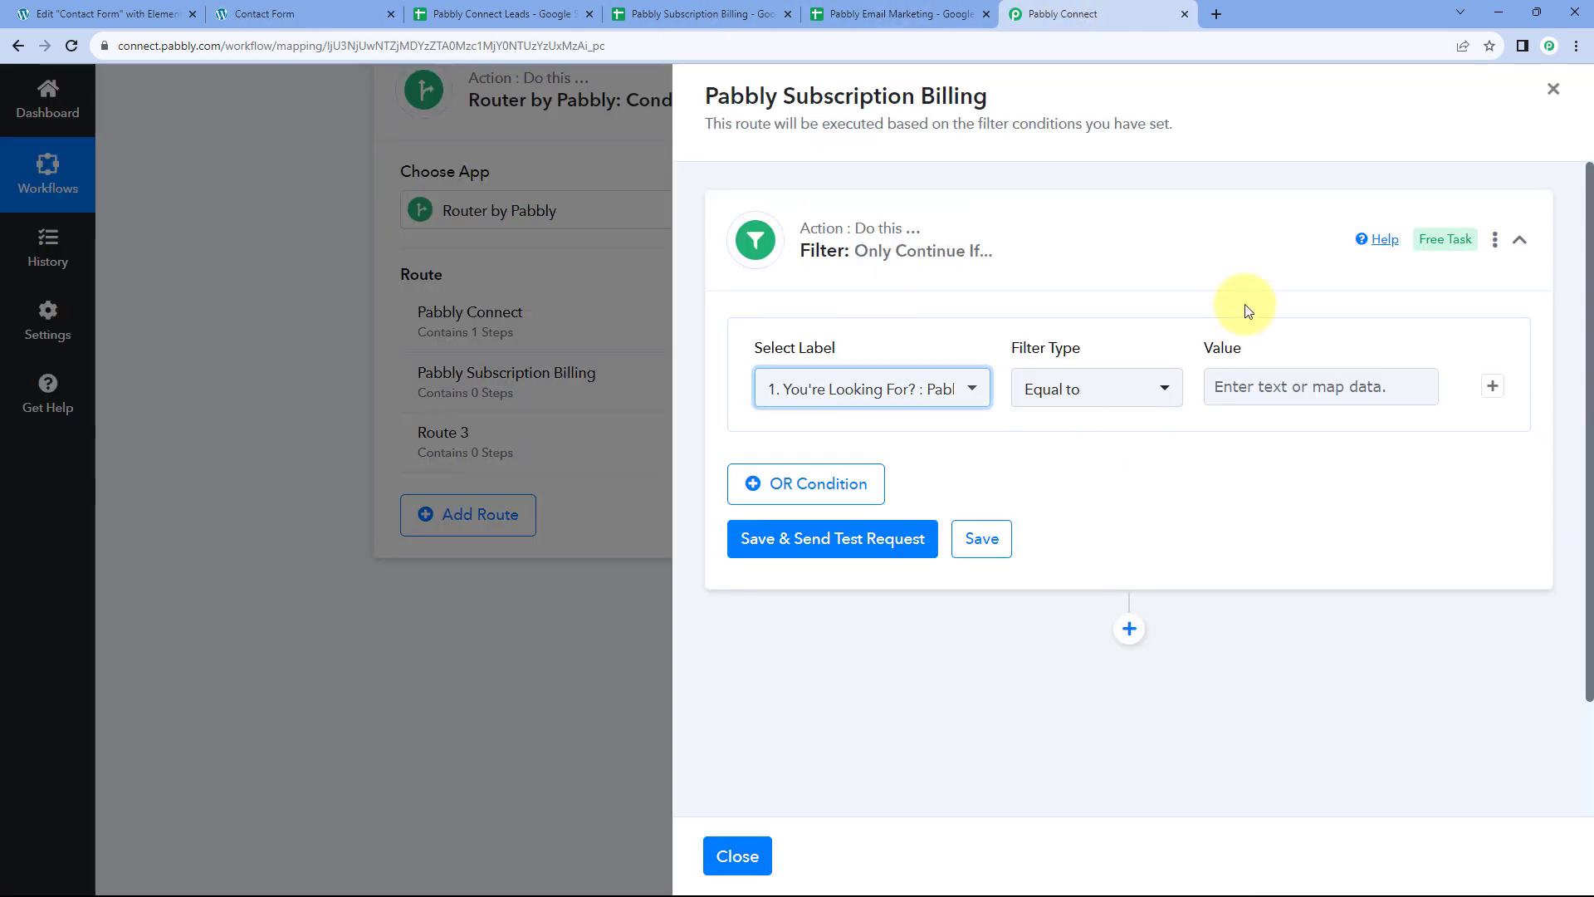
click(1254, 388)
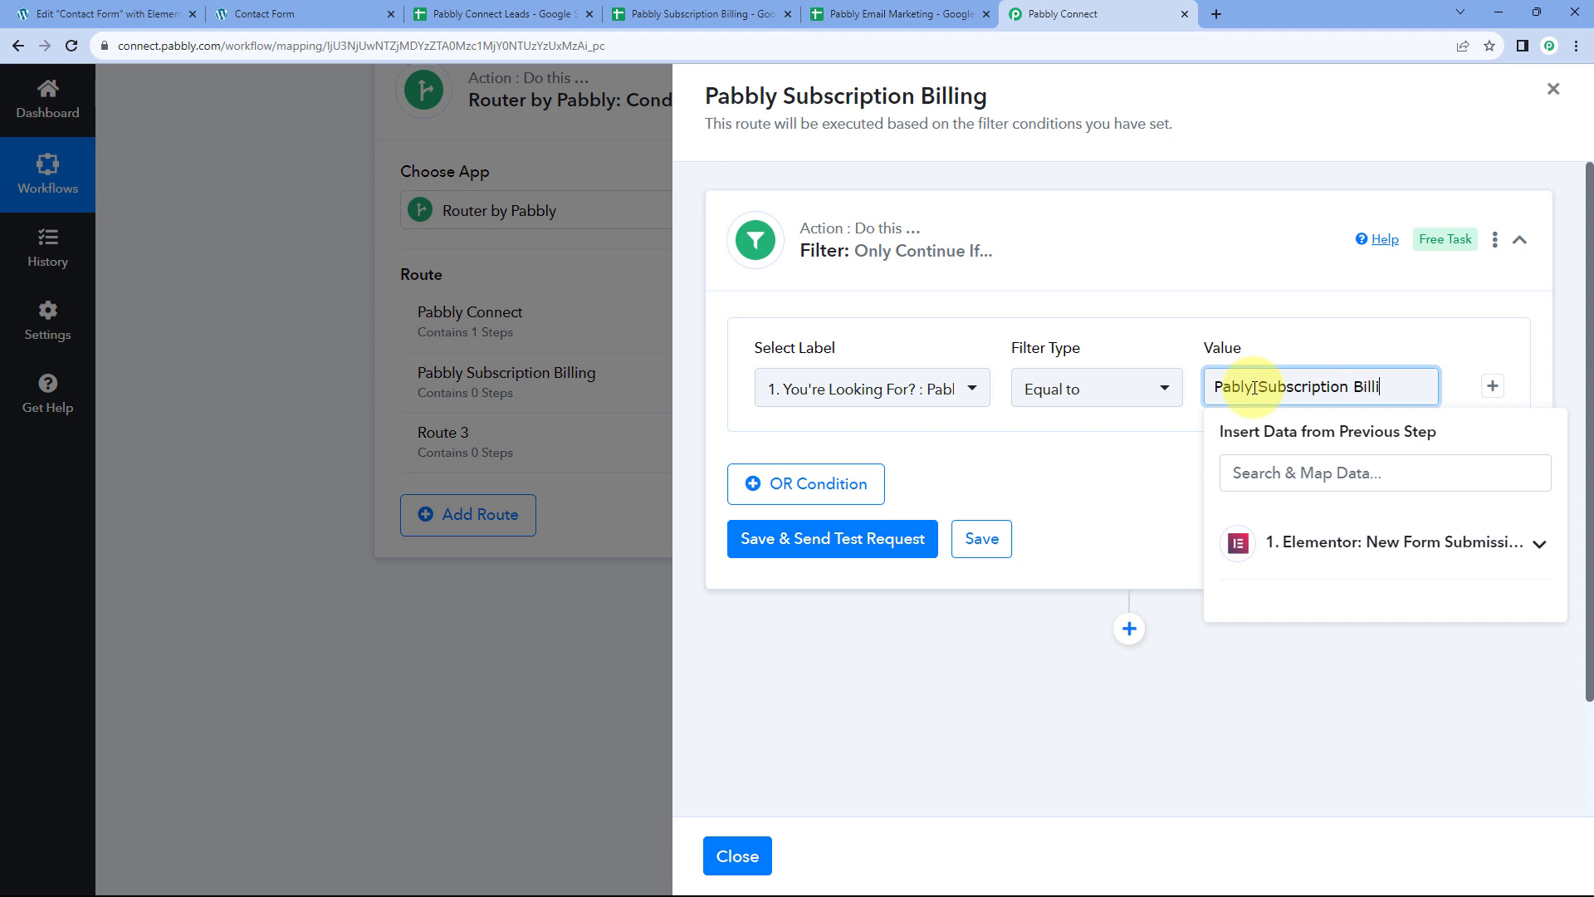
click(1035, 474)
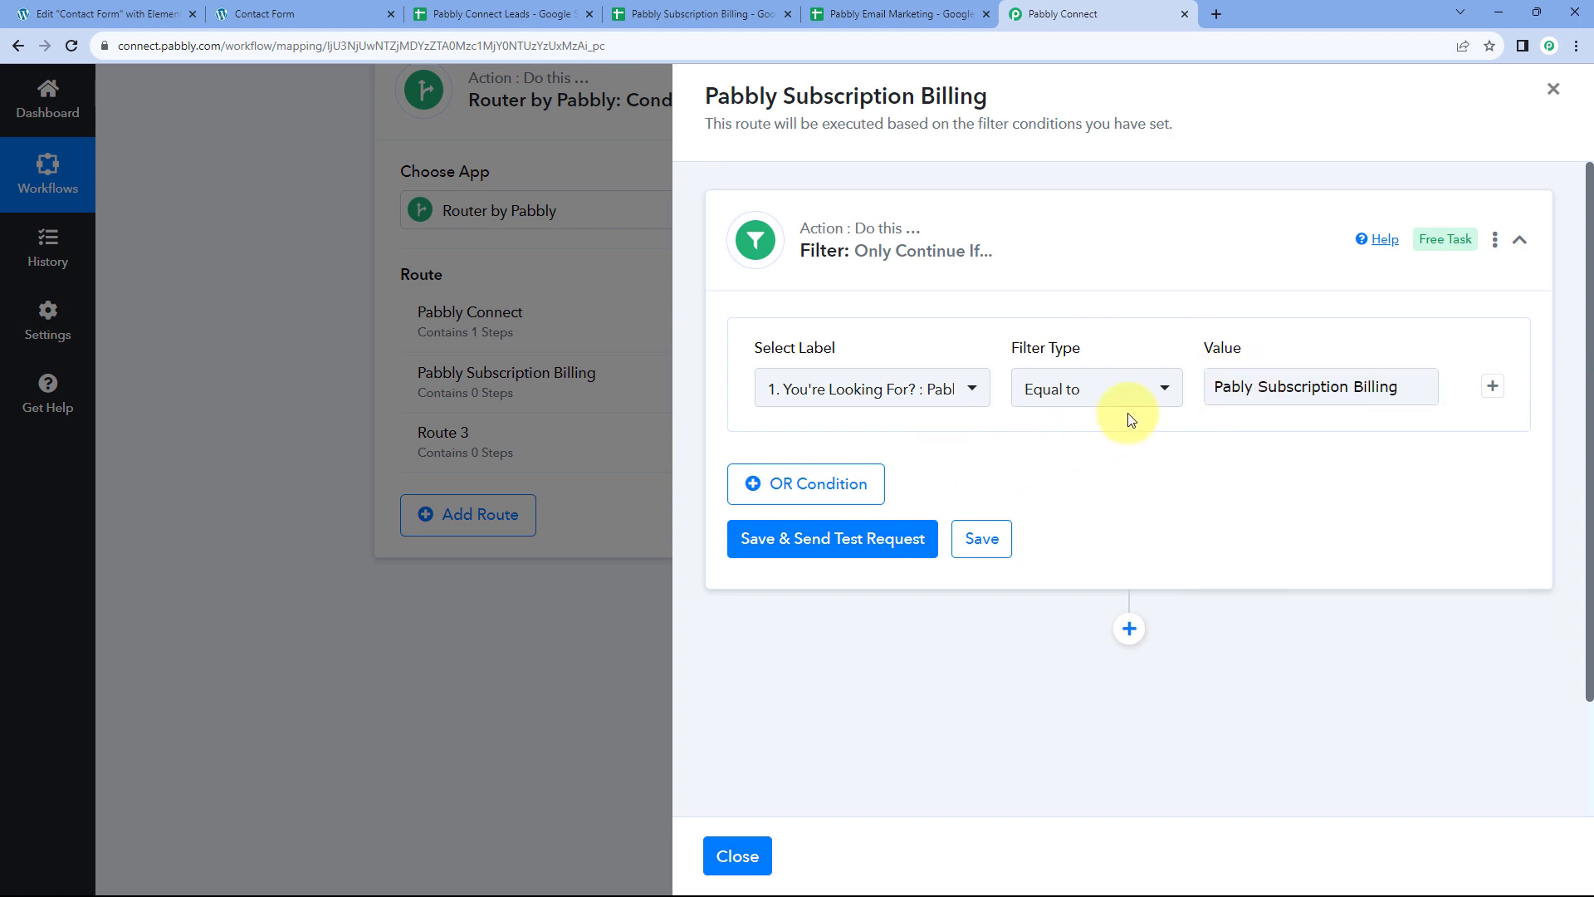
click(1238, 388)
Fix the 'Pably' typo, save and test the filter, and review the sample answer
text(b)
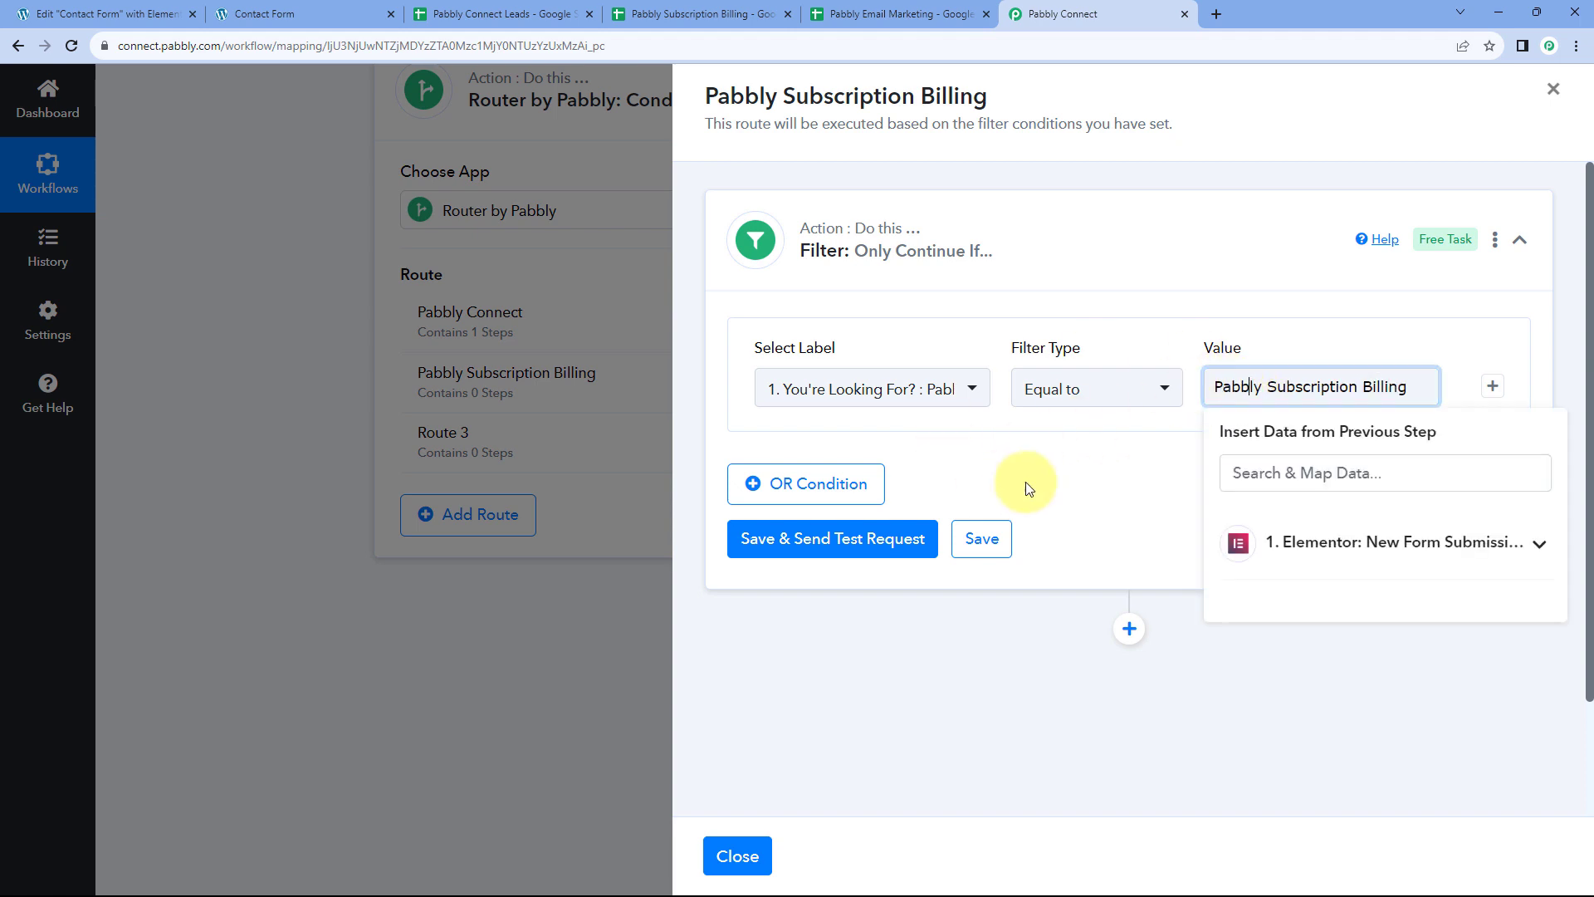
click(864, 540)
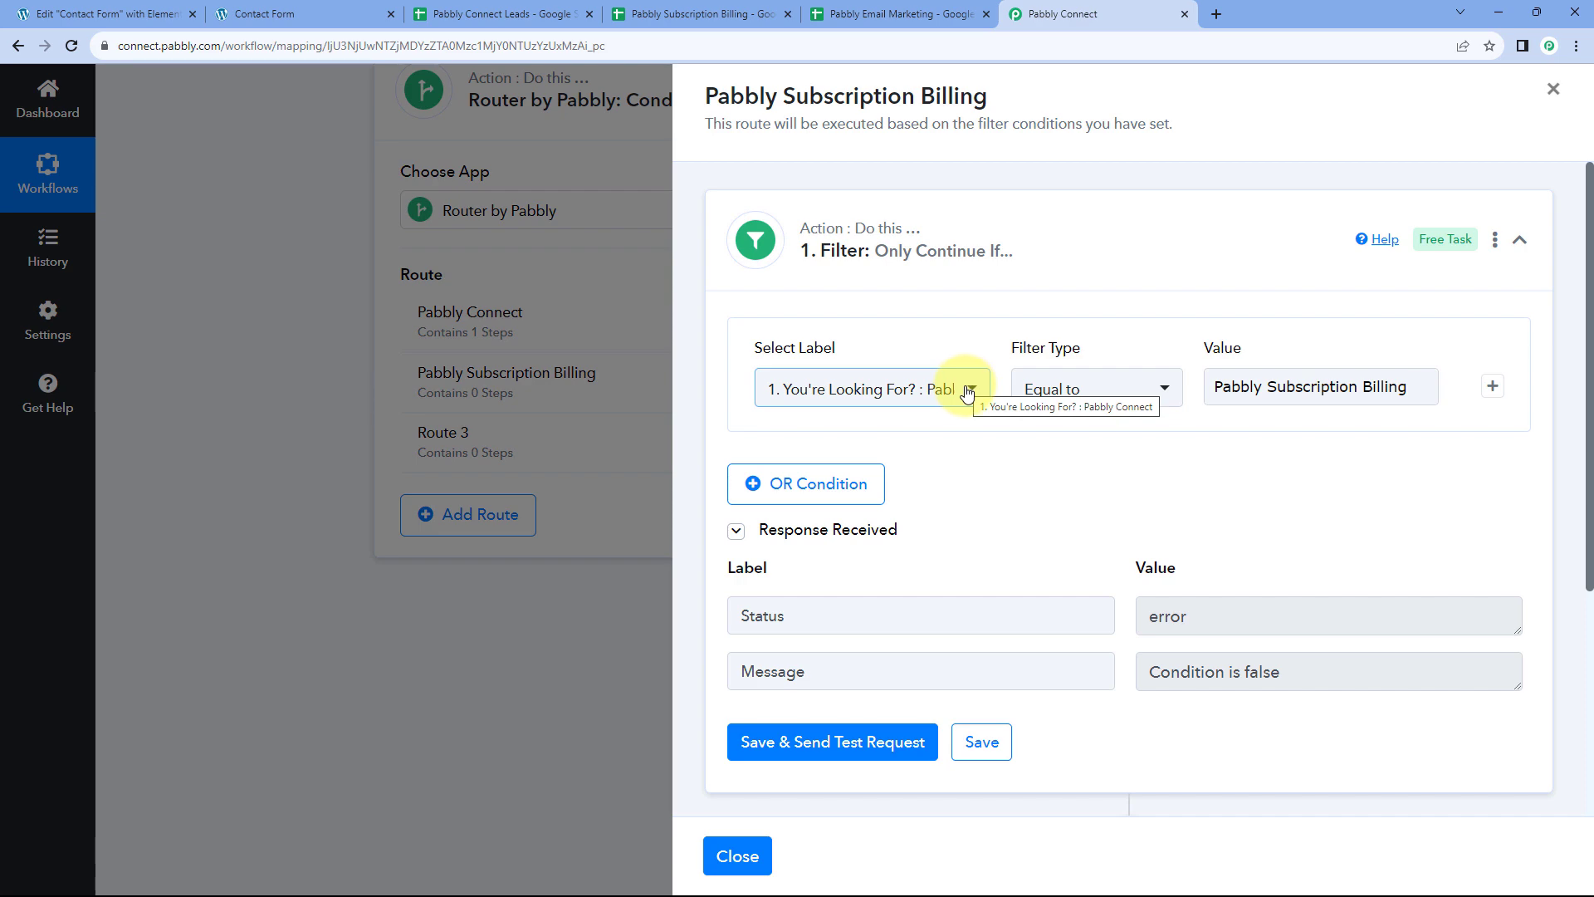
click(760, 856)
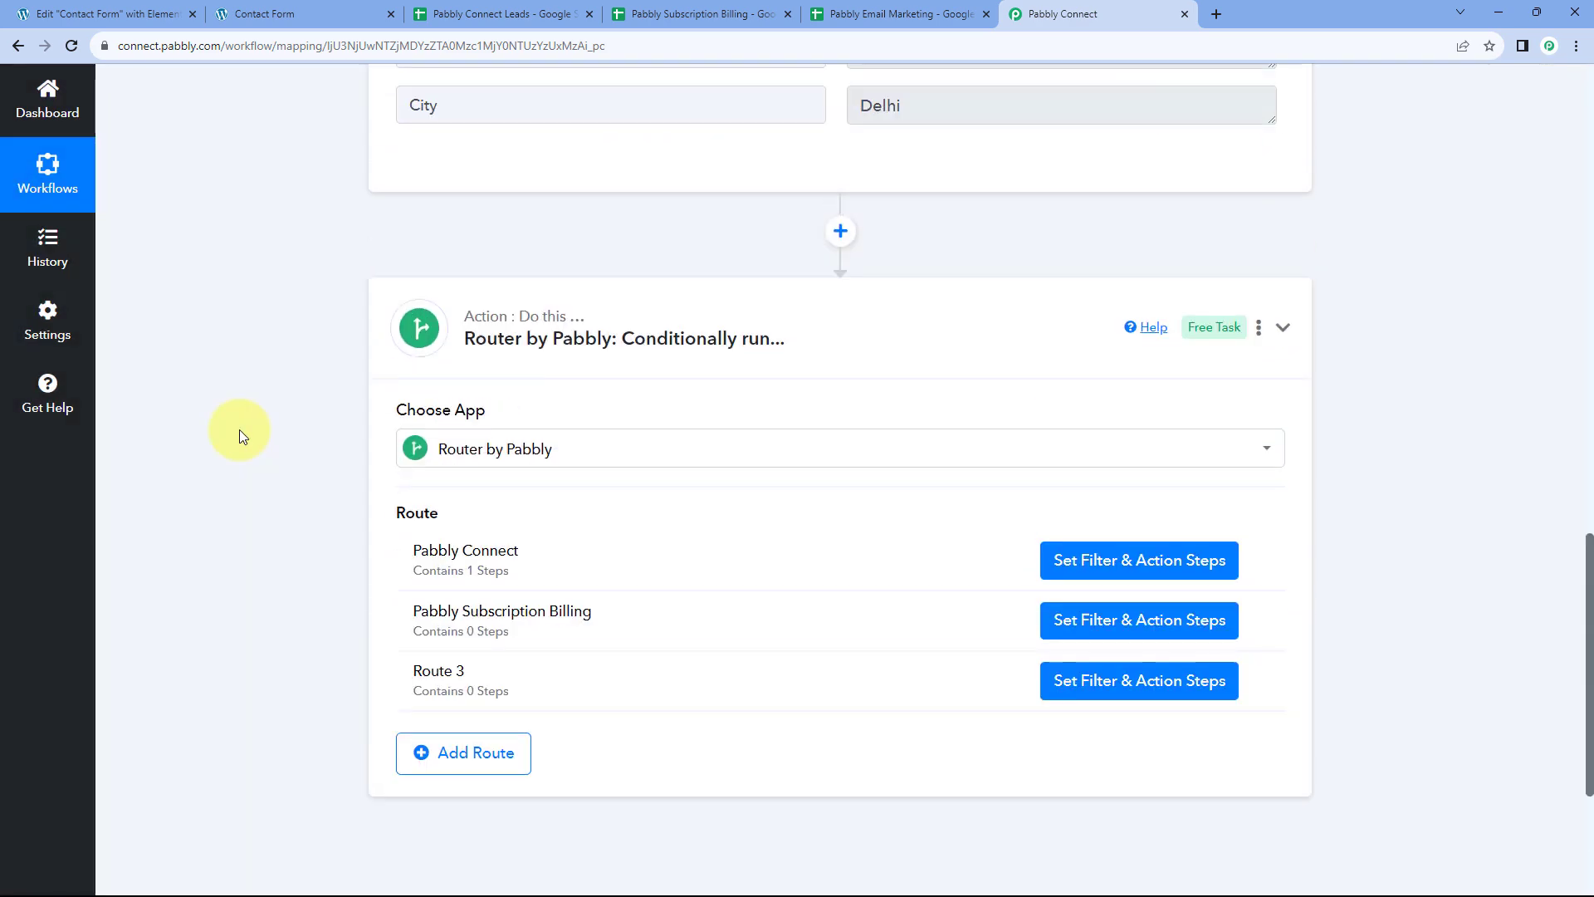
scroll(239, 430, up, 3)
scroll(288, 382, up, 4)
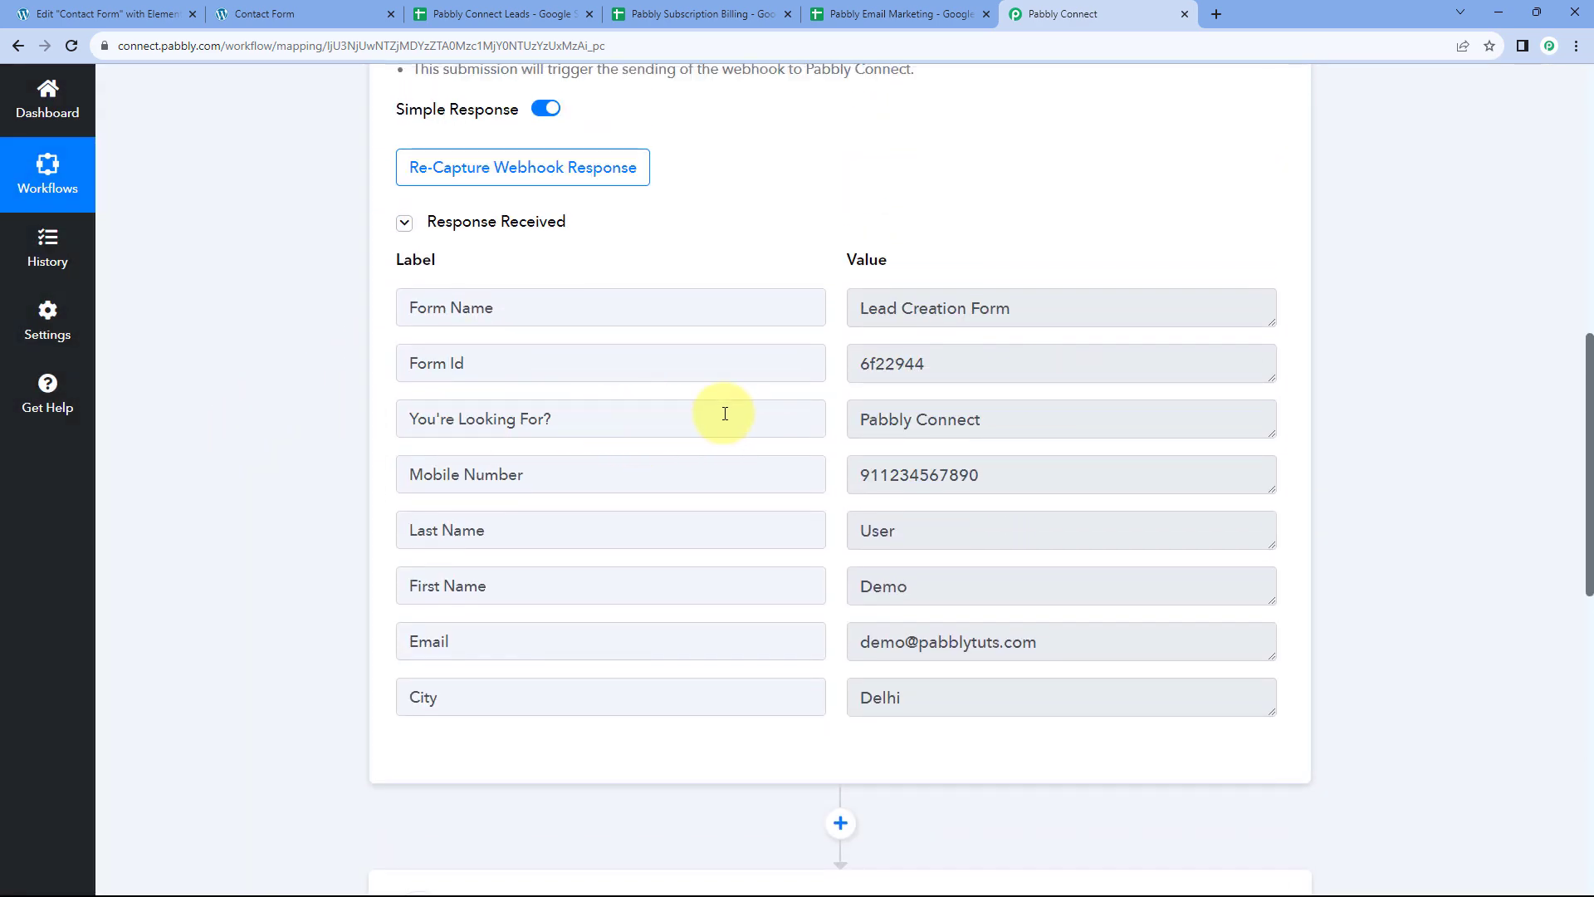
drag(998, 424, 876, 422)
click(834, 421)
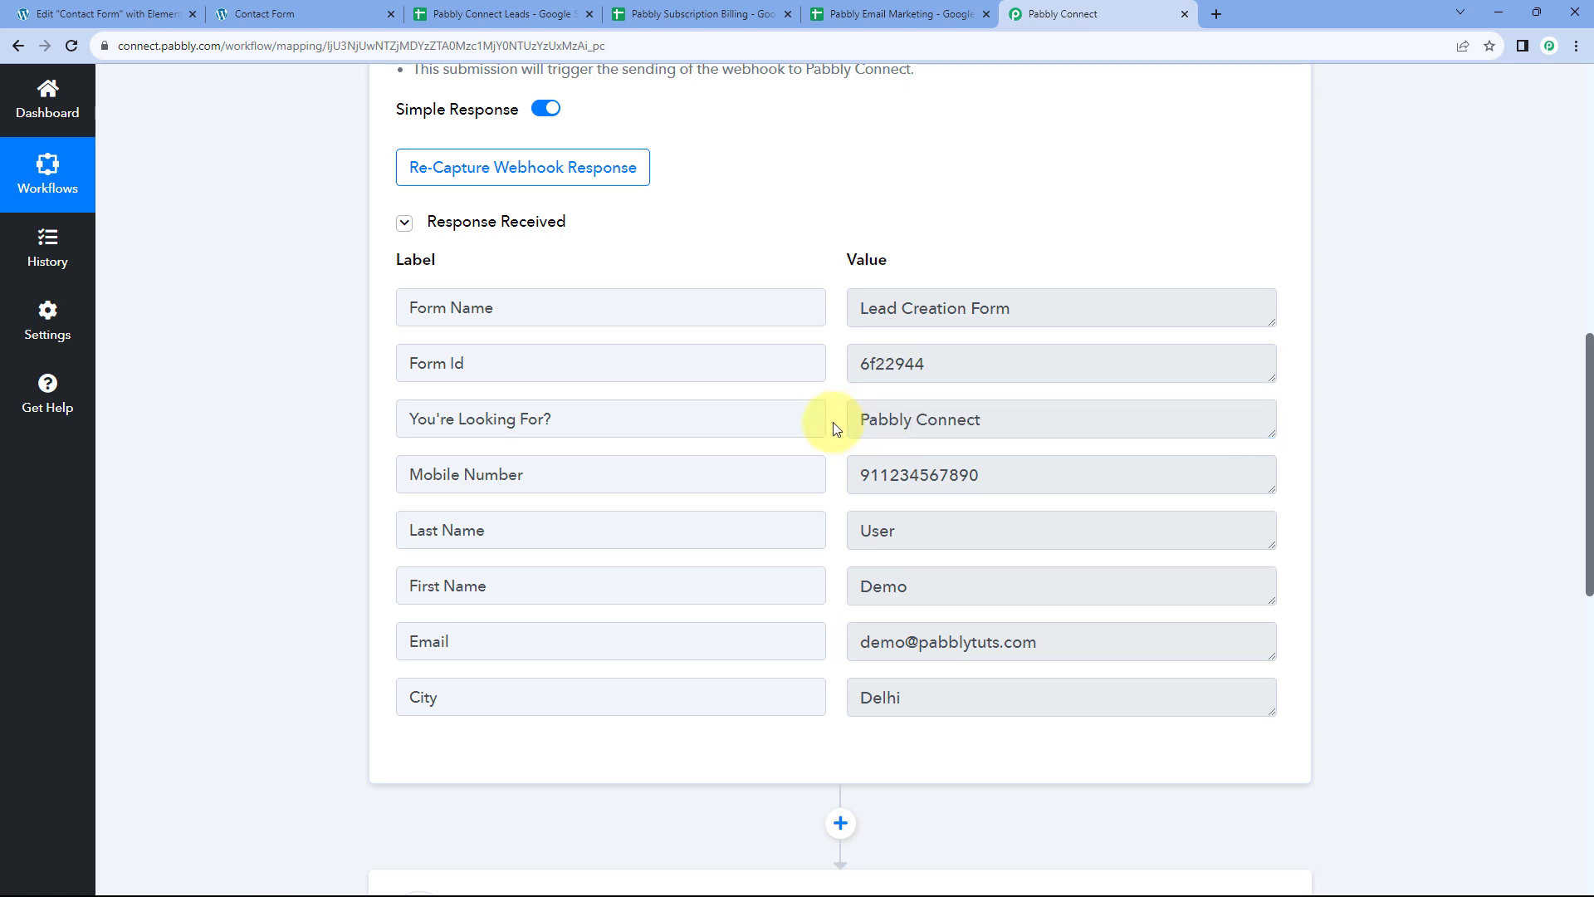
scroll(832, 423, down, 9)
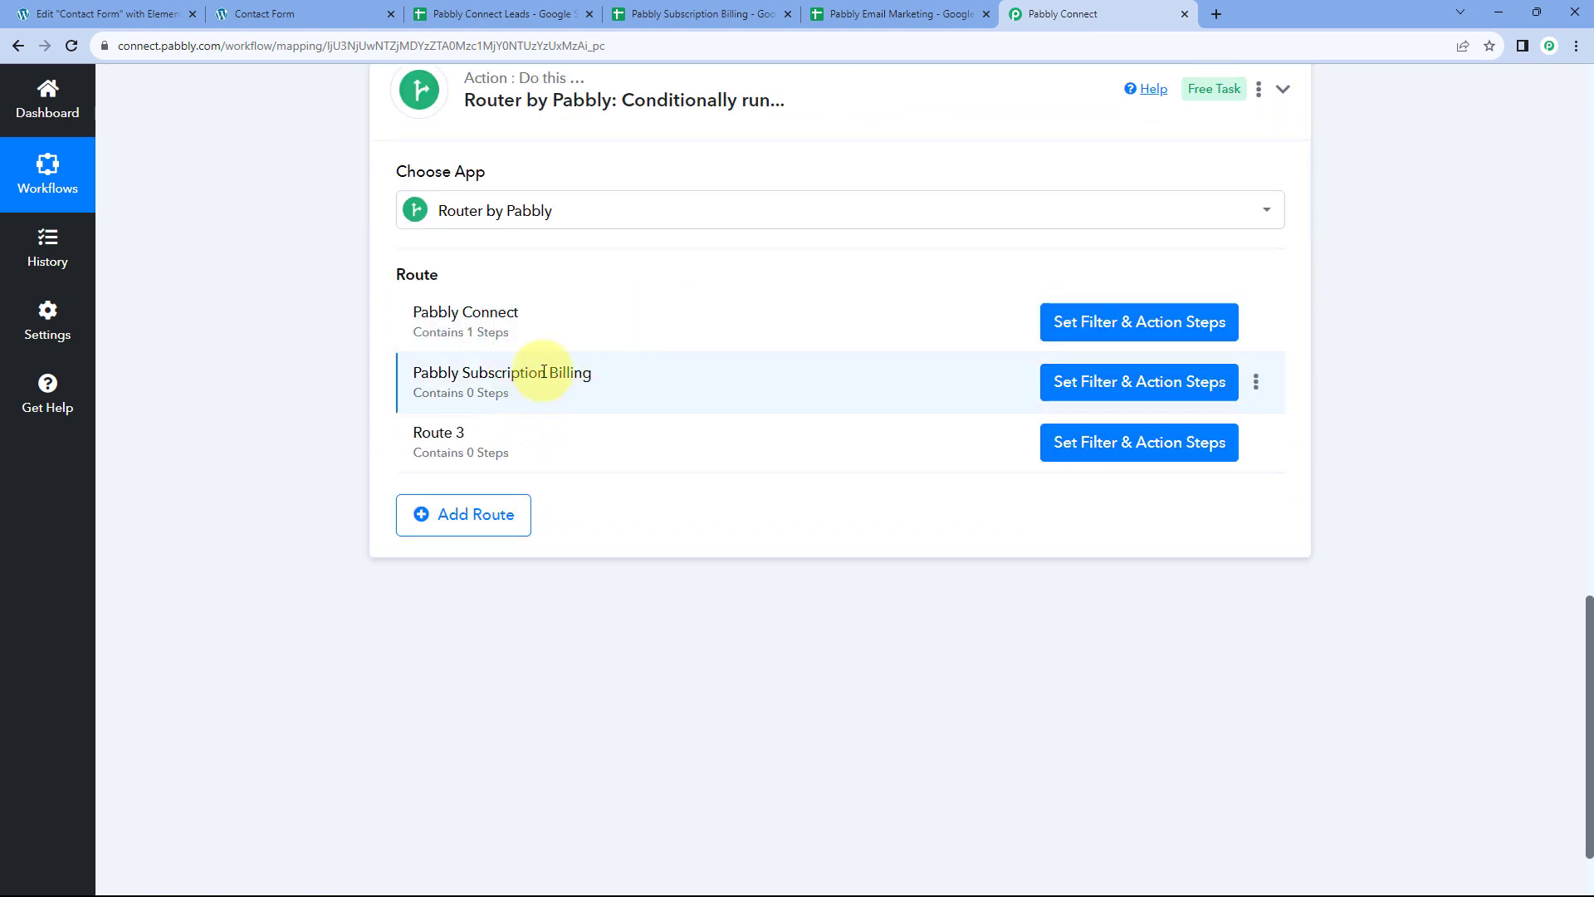
Reopen the route's filter and review its 'Condition is false' test response
click(1146, 375)
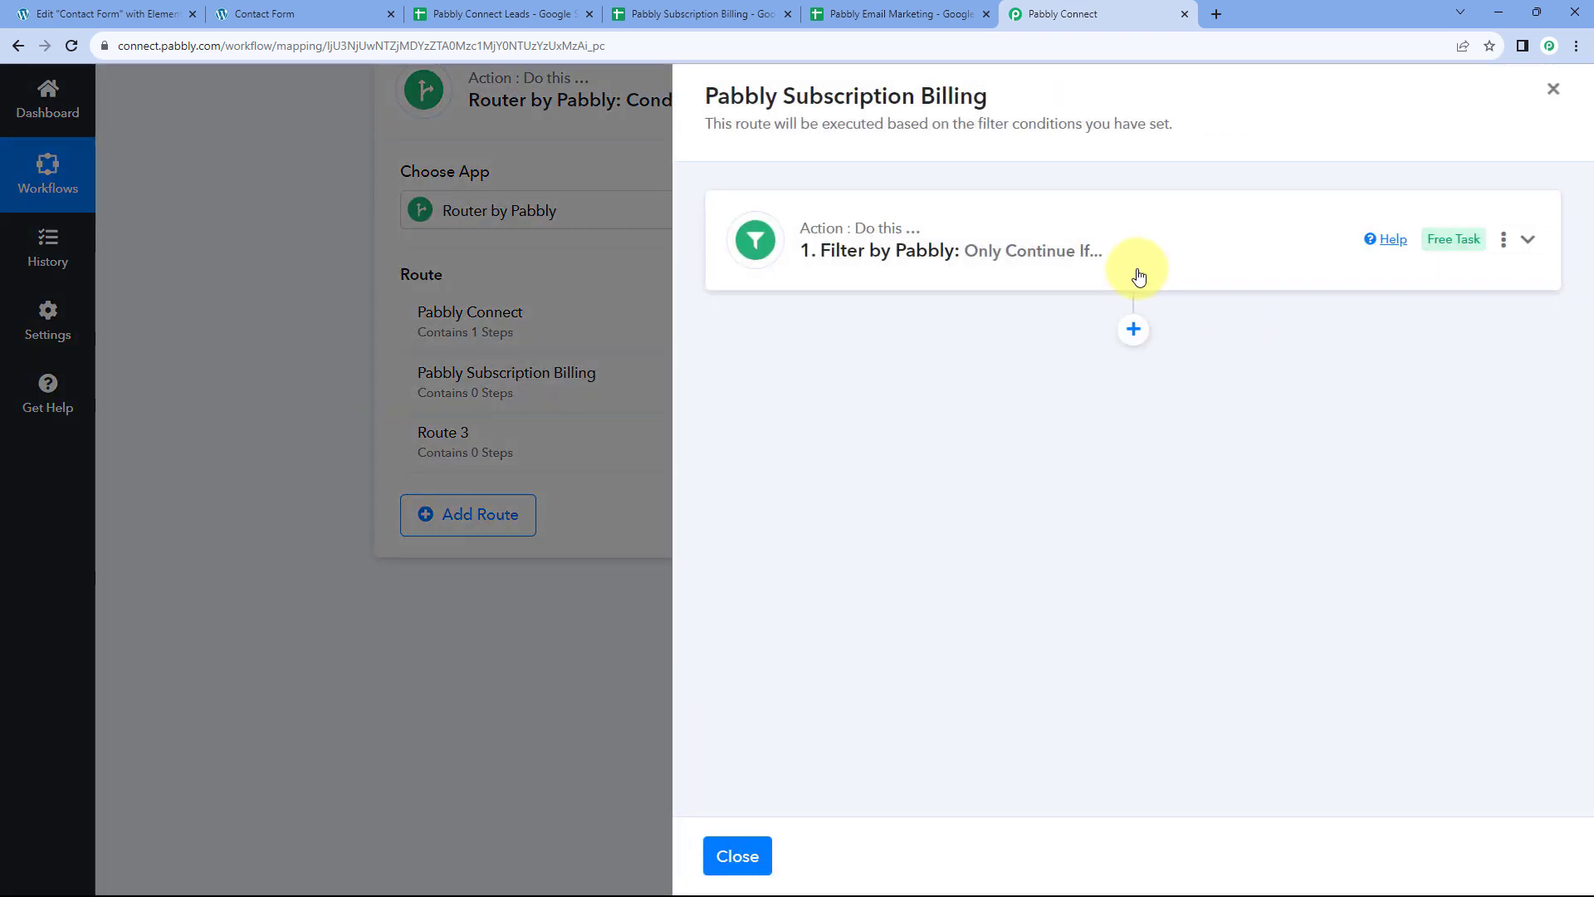
click(1139, 277)
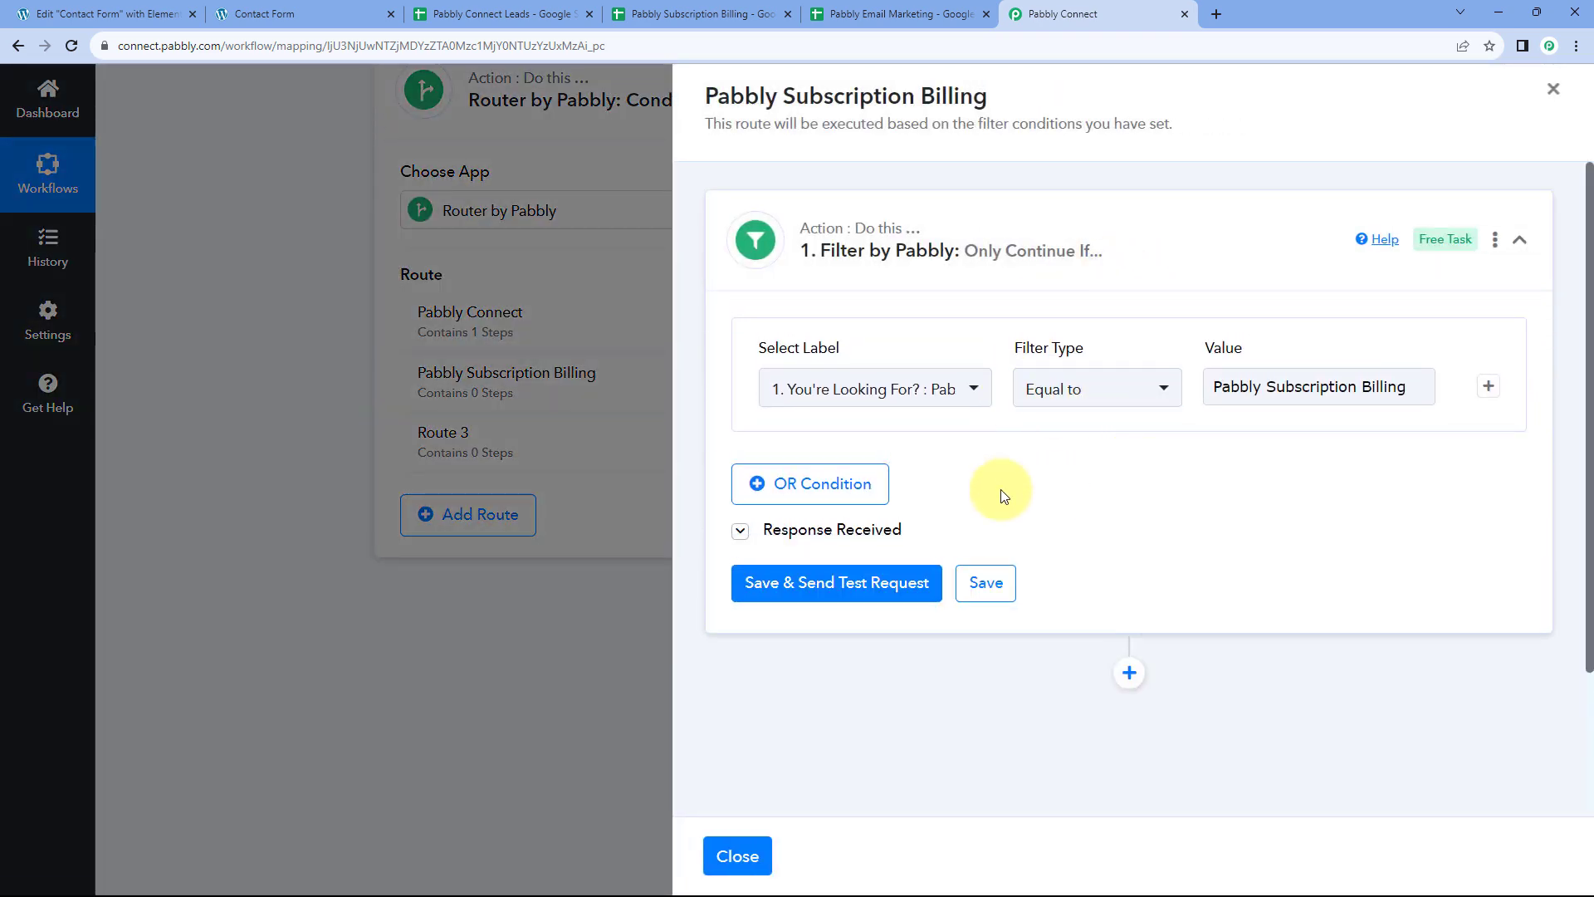
click(855, 527)
scroll(1163, 515, down, 2)
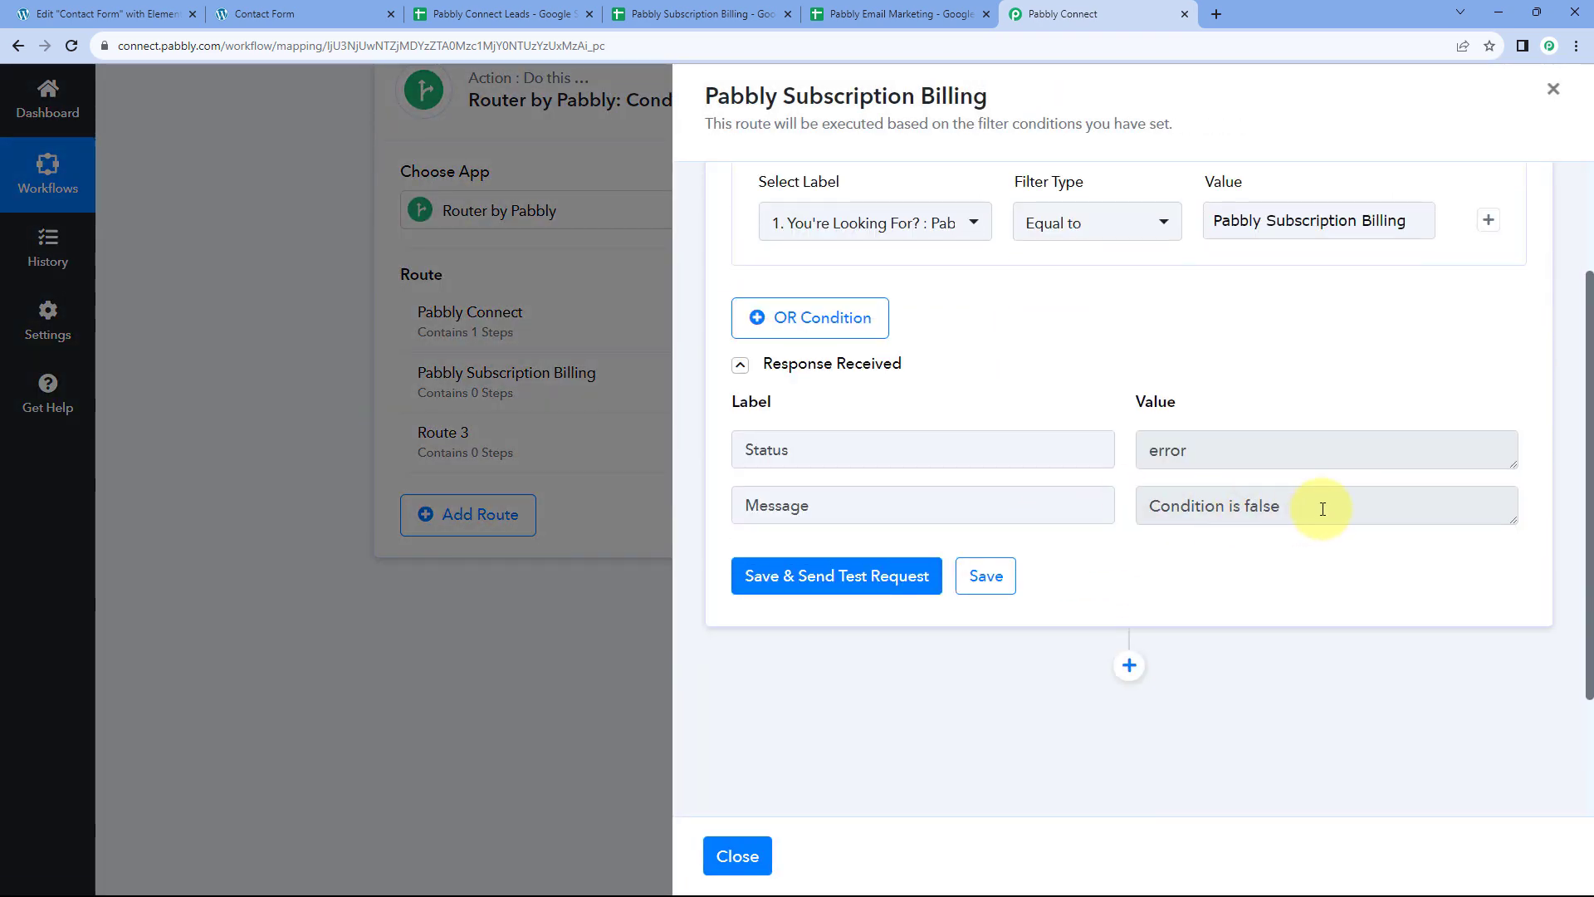
scroll(1149, 360, up, 1)
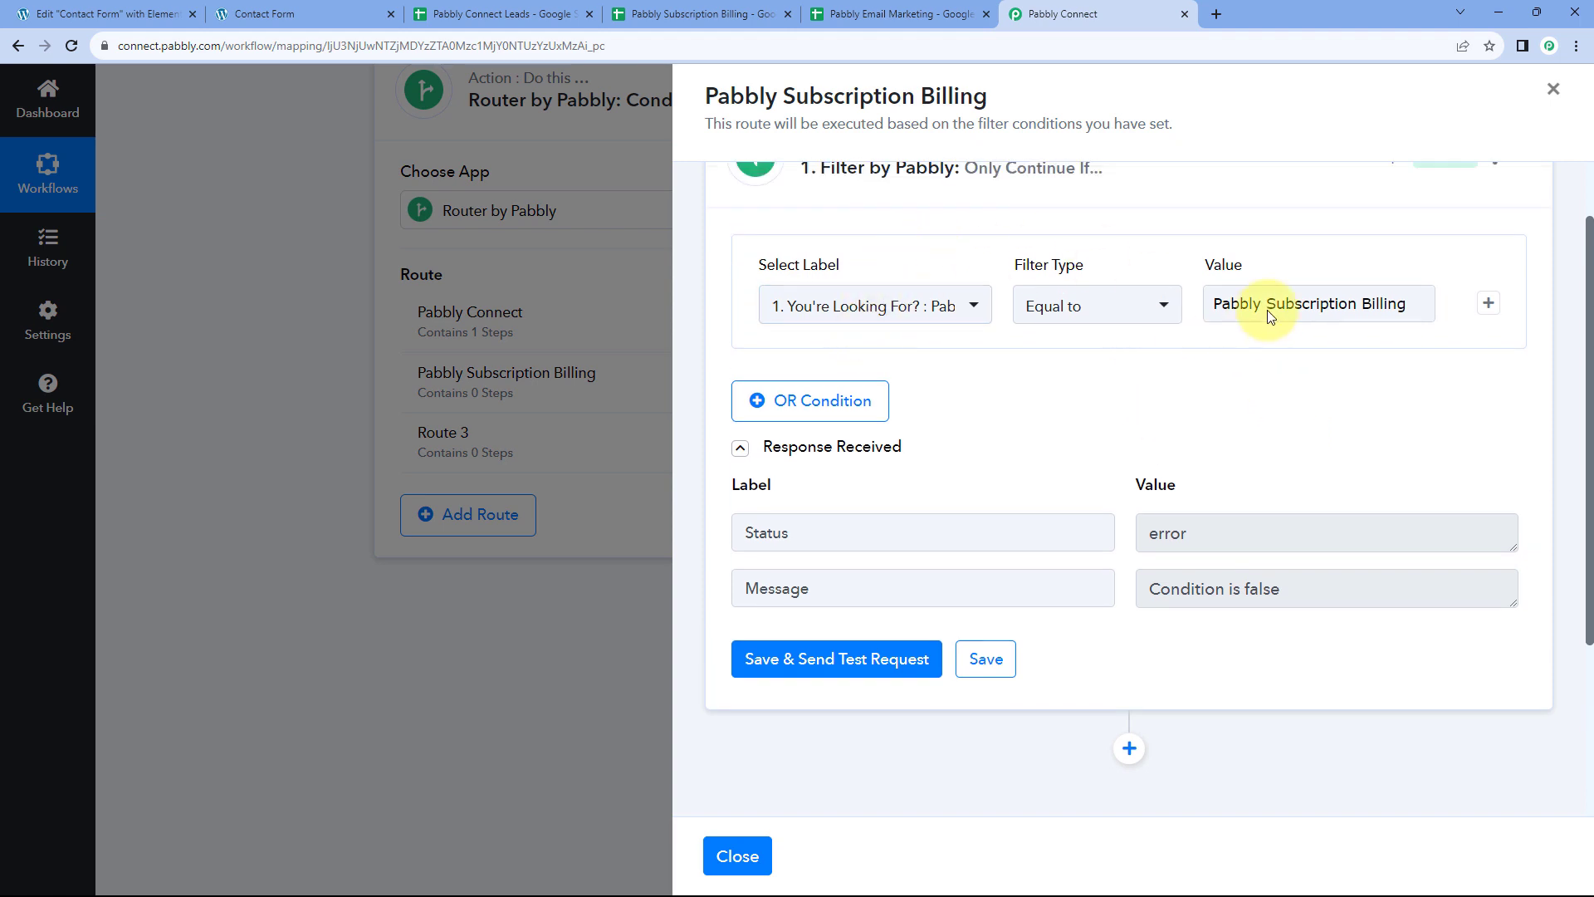
click(1203, 305)
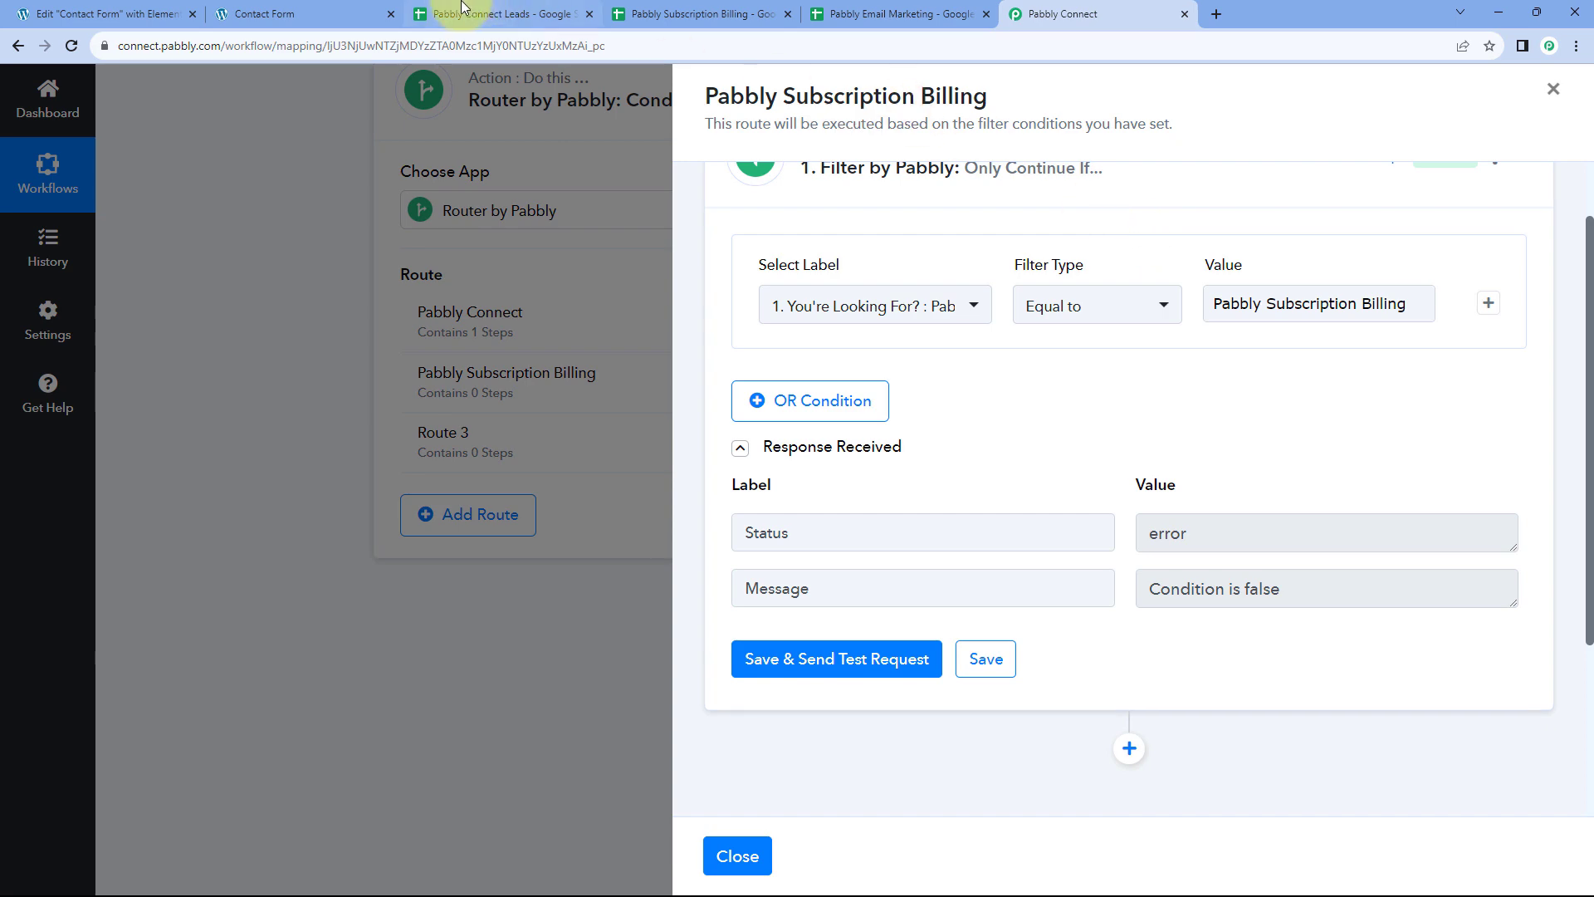
Compare against the contact form's You're looking for? options, then return to the filter panel
click(332, 14)
click(352, 734)
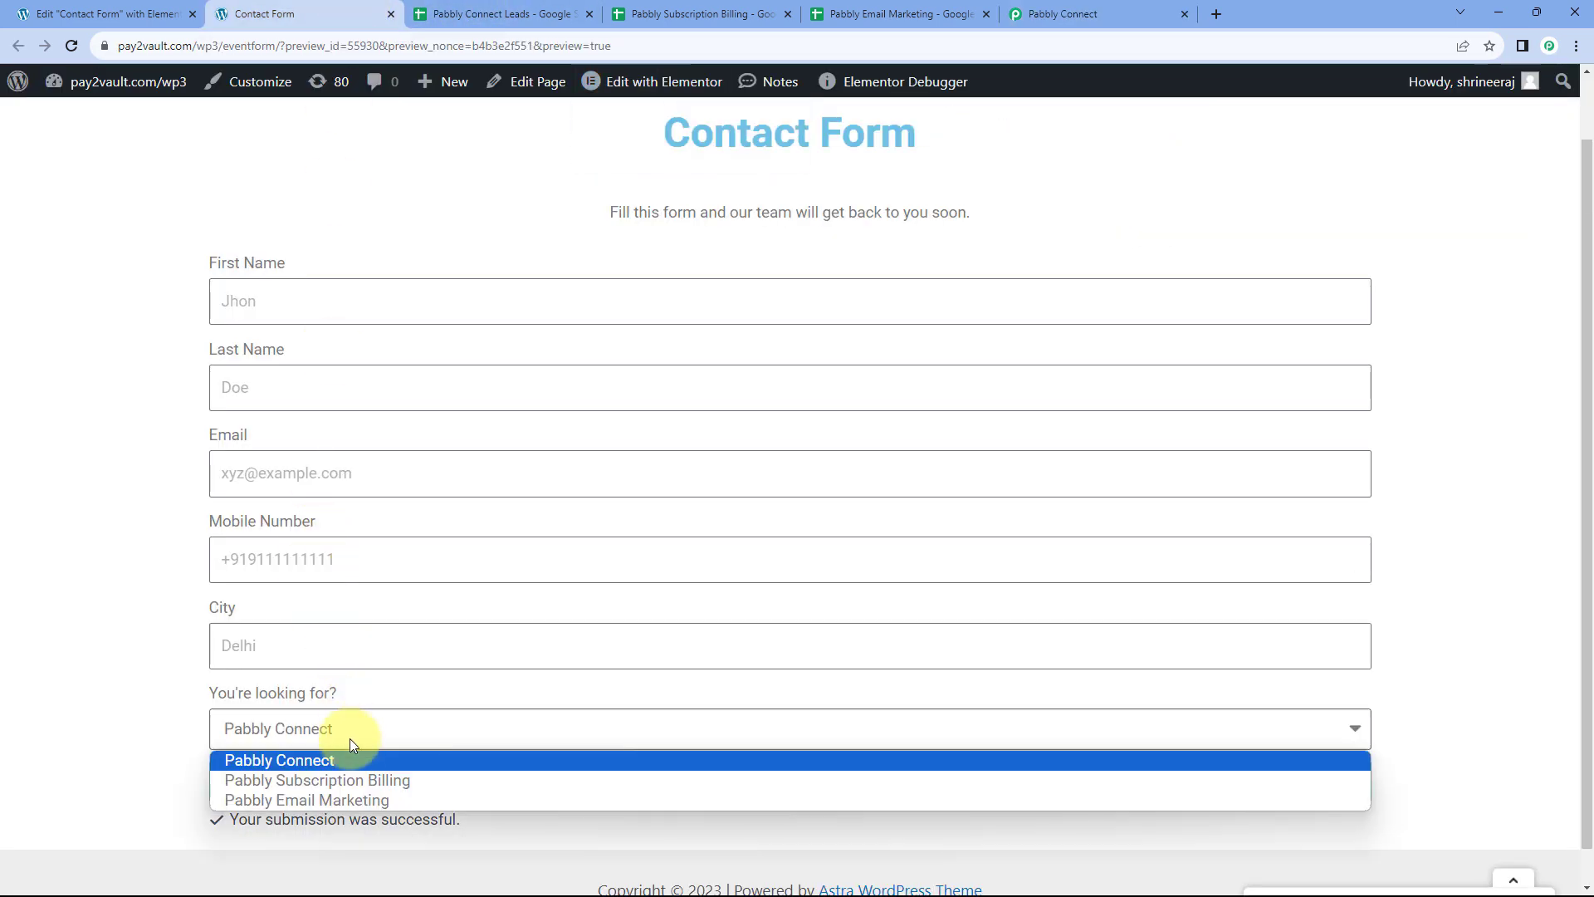
click(124, 562)
click(1062, 14)
scroll(1021, 324, down, 2)
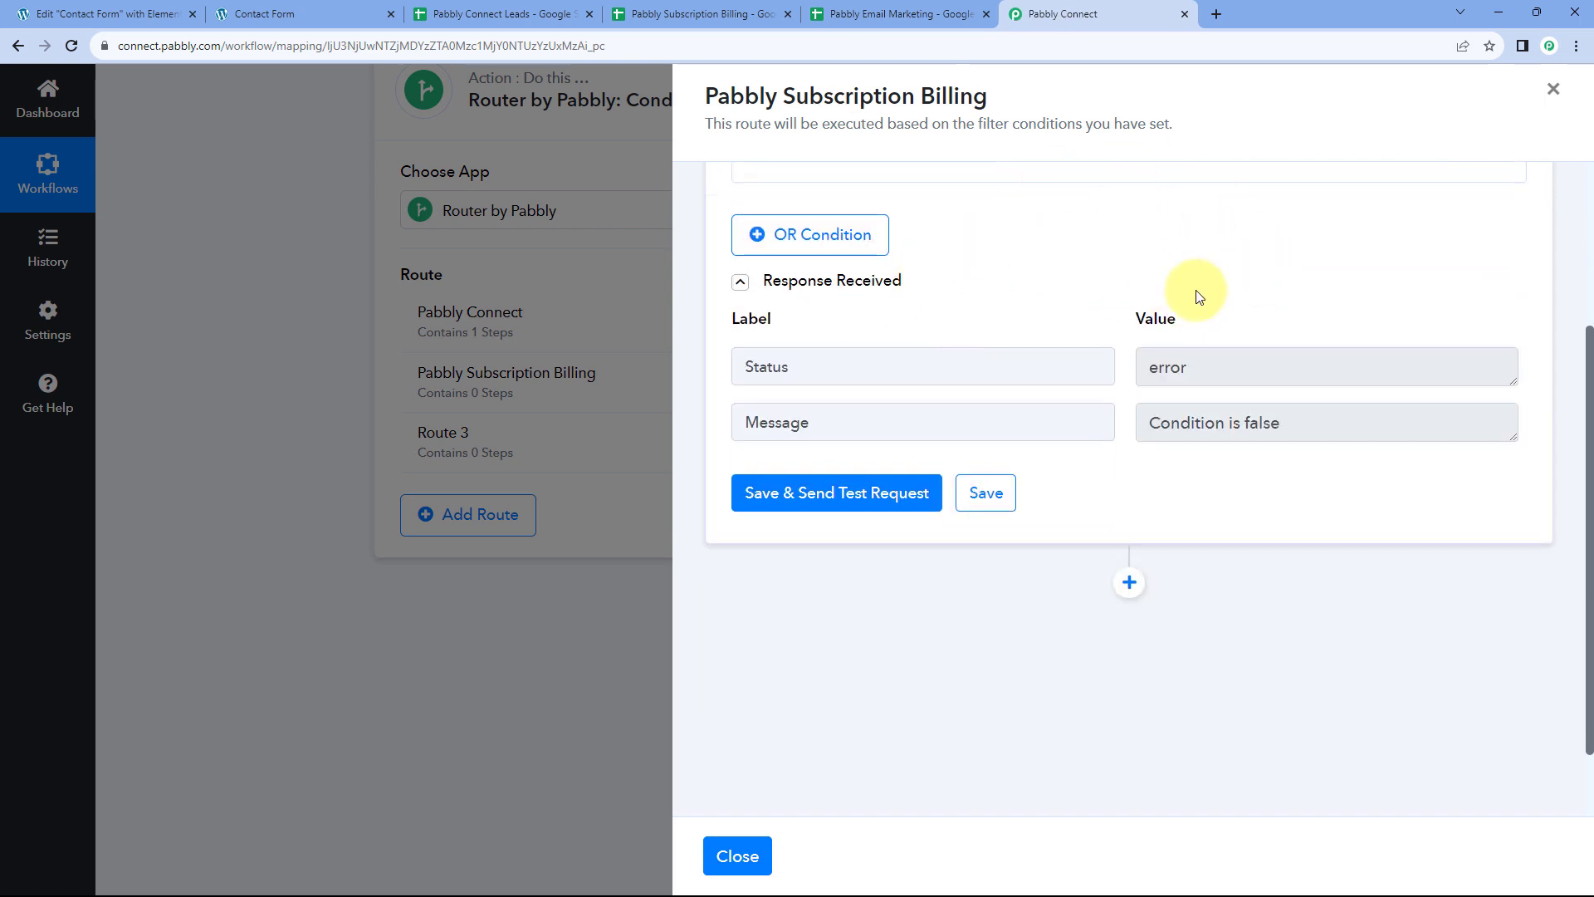
scroll(1204, 407, down, 1)
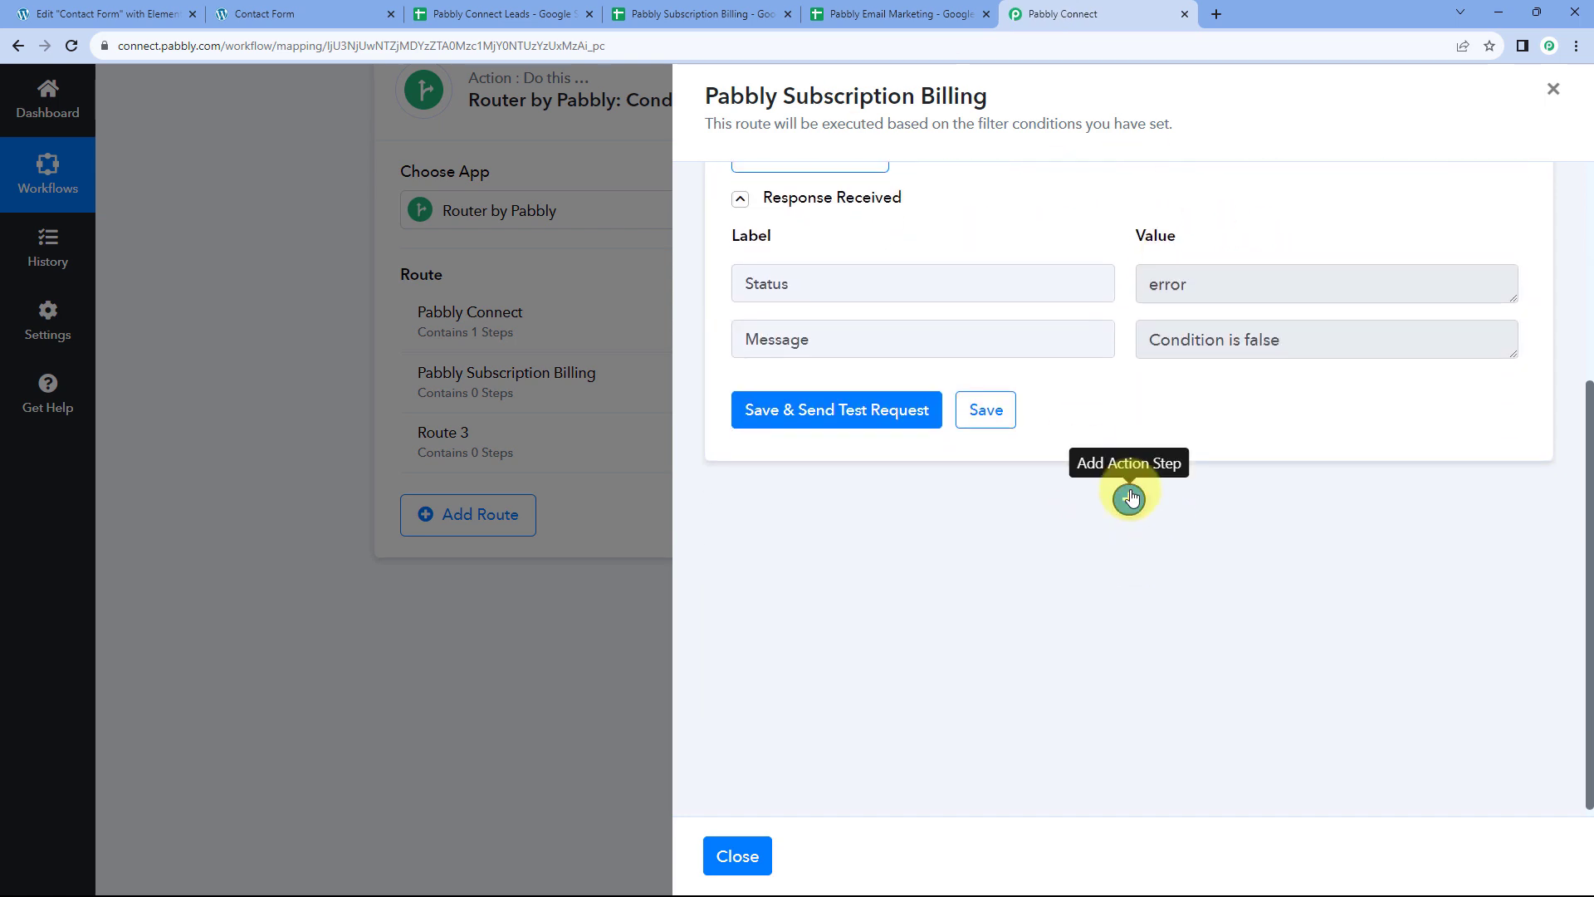
Add a Google Sheets 'Add New Row' action after the filter and start connecting an account
click(1129, 498)
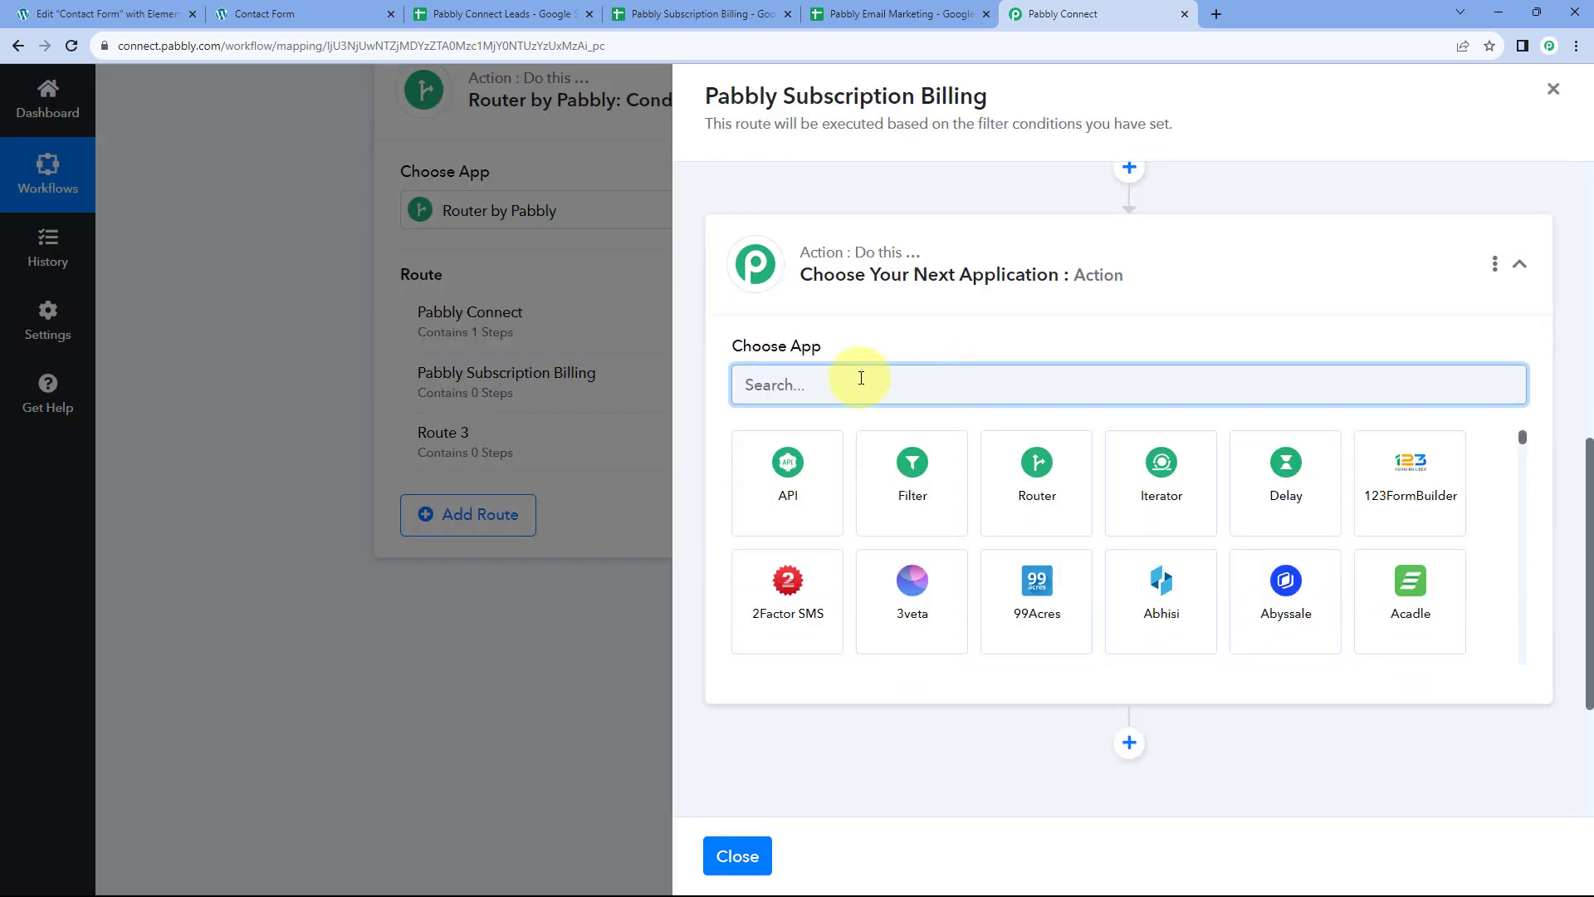
text(Google Sheet)
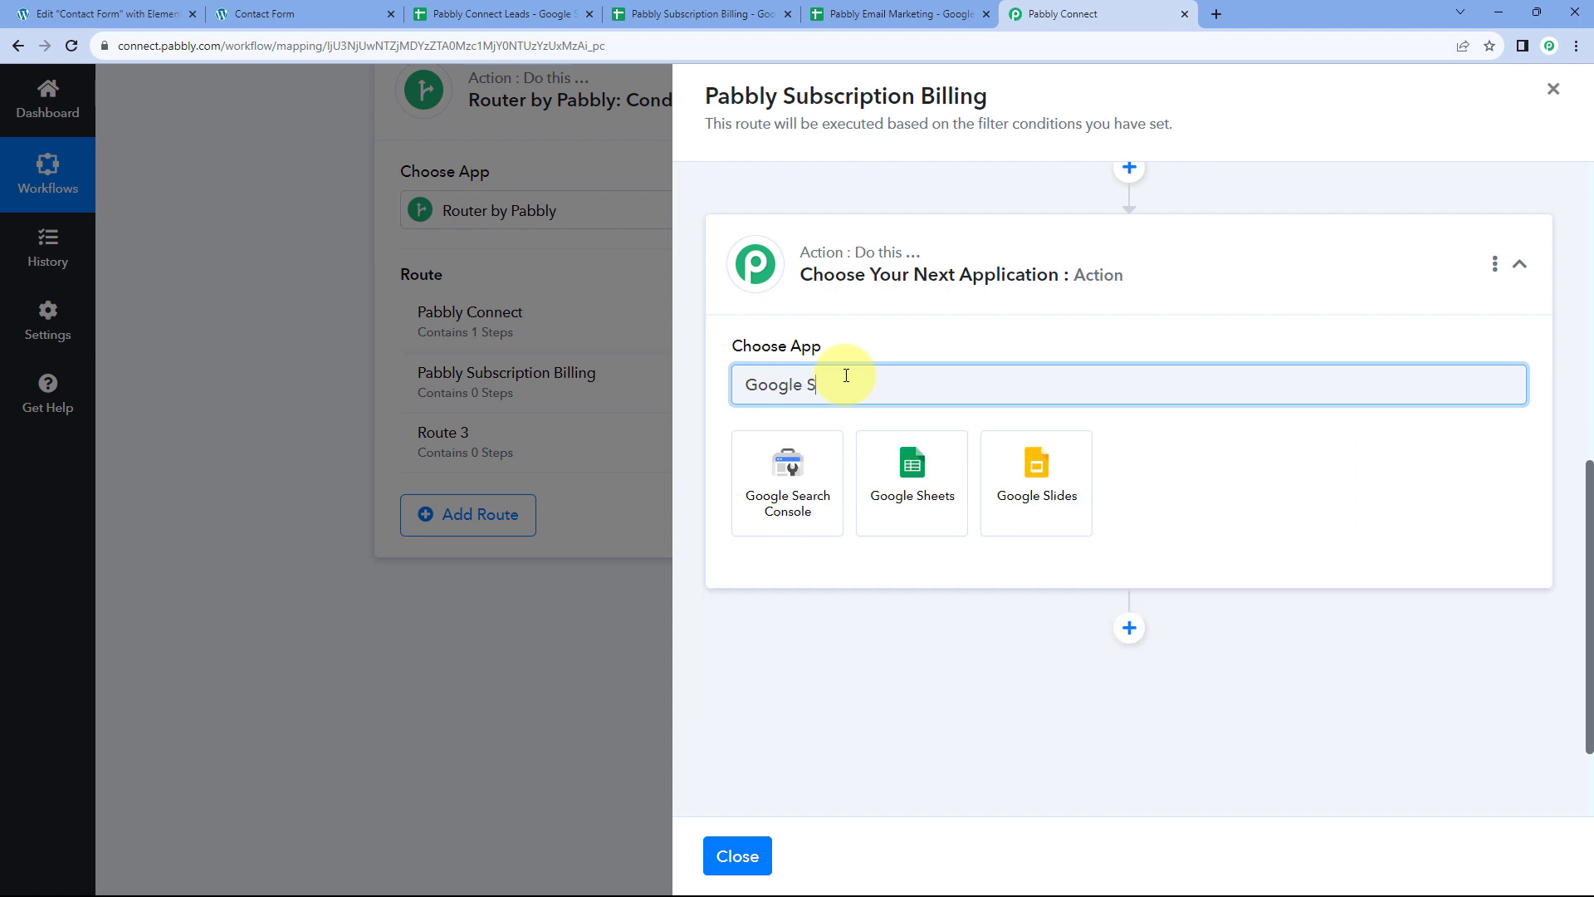
text(s)
click(797, 473)
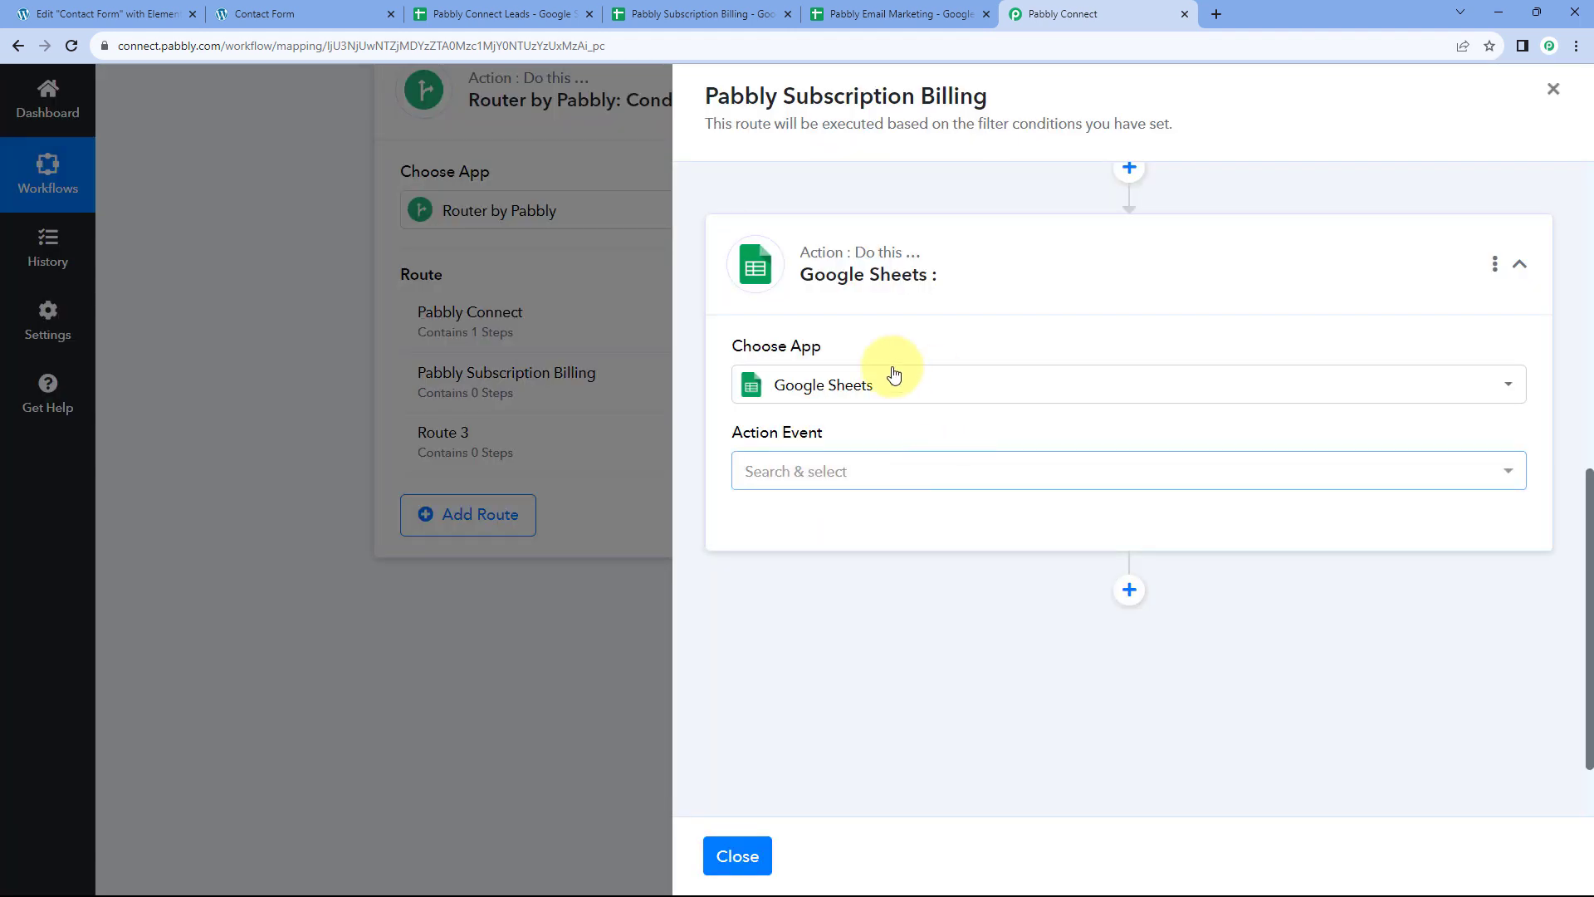
click(854, 466)
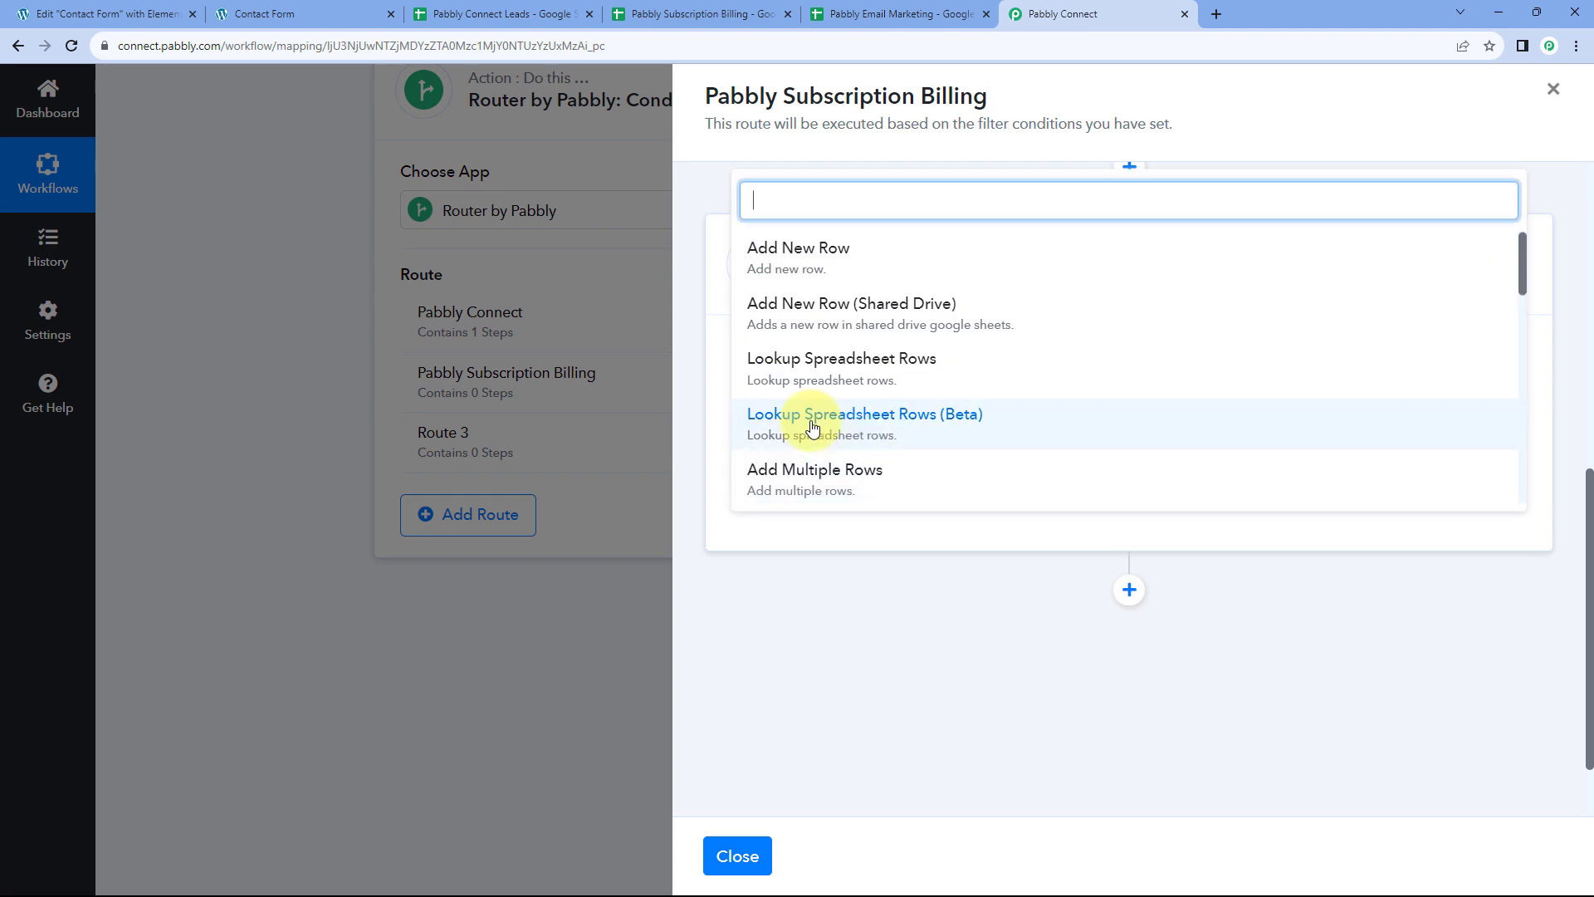
click(864, 269)
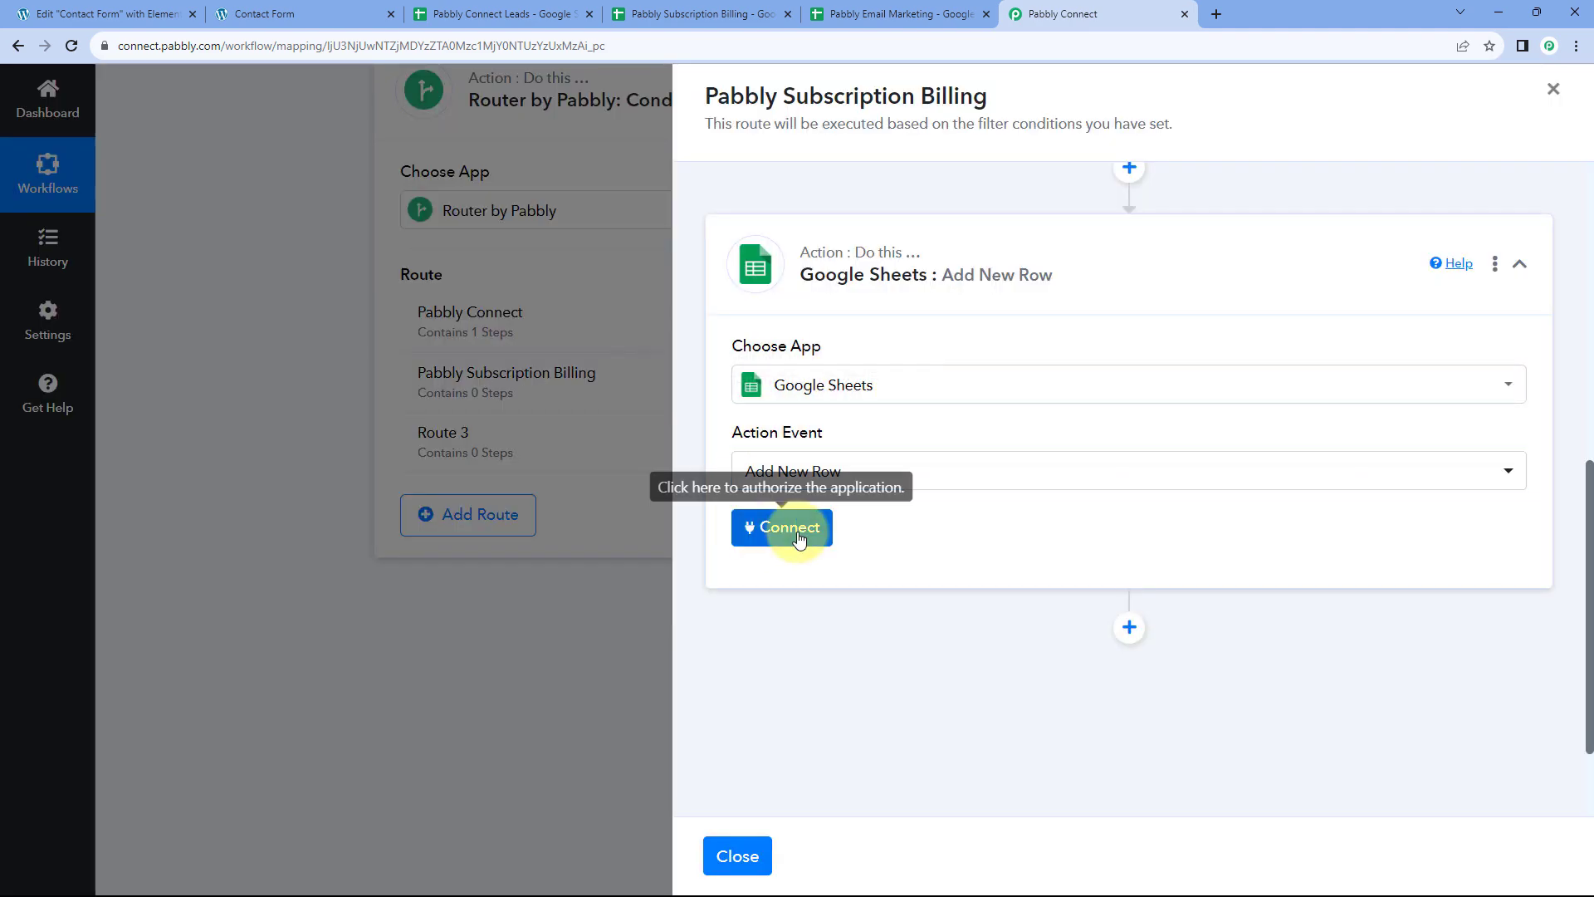
click(797, 537)
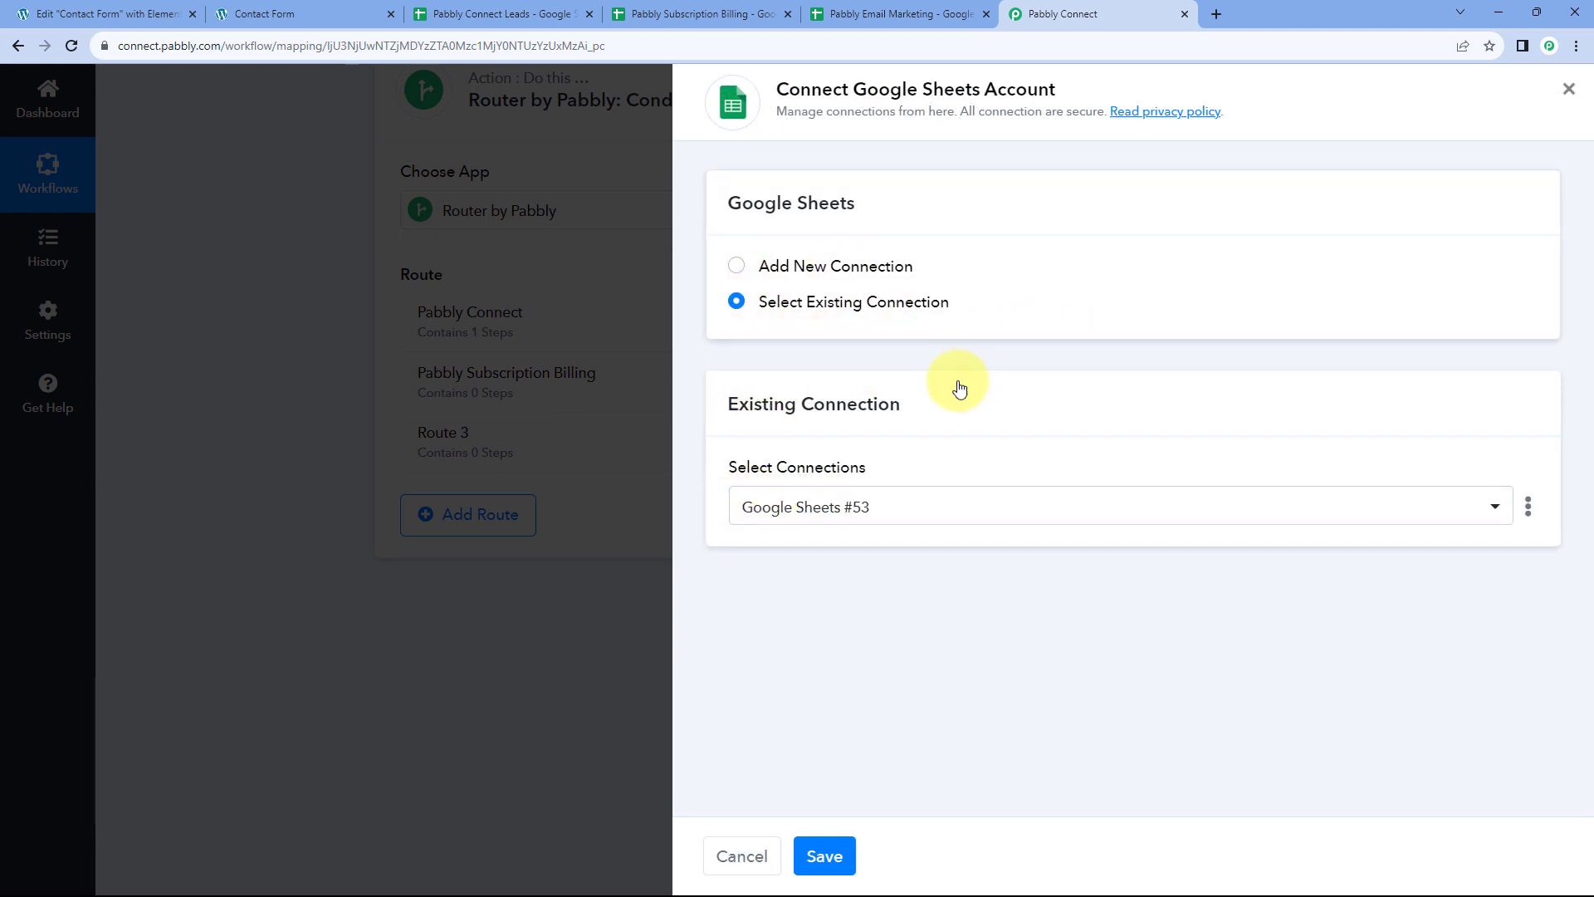
Connect the step to the existing Google Sheets #53 connection and save
click(733, 10)
click(1079, 10)
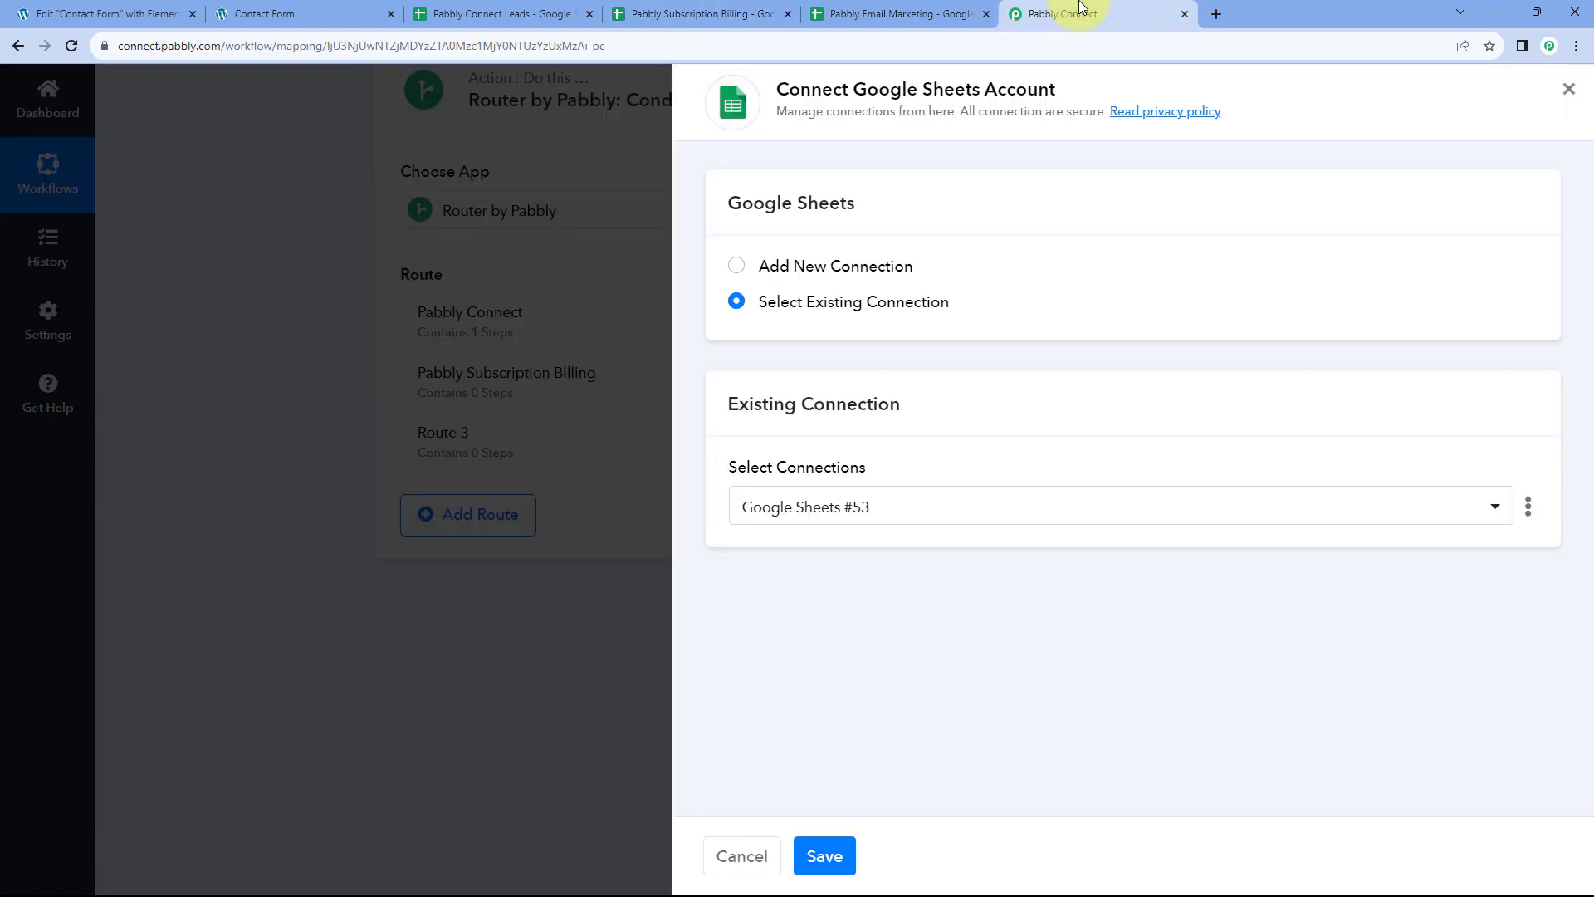
click(738, 267)
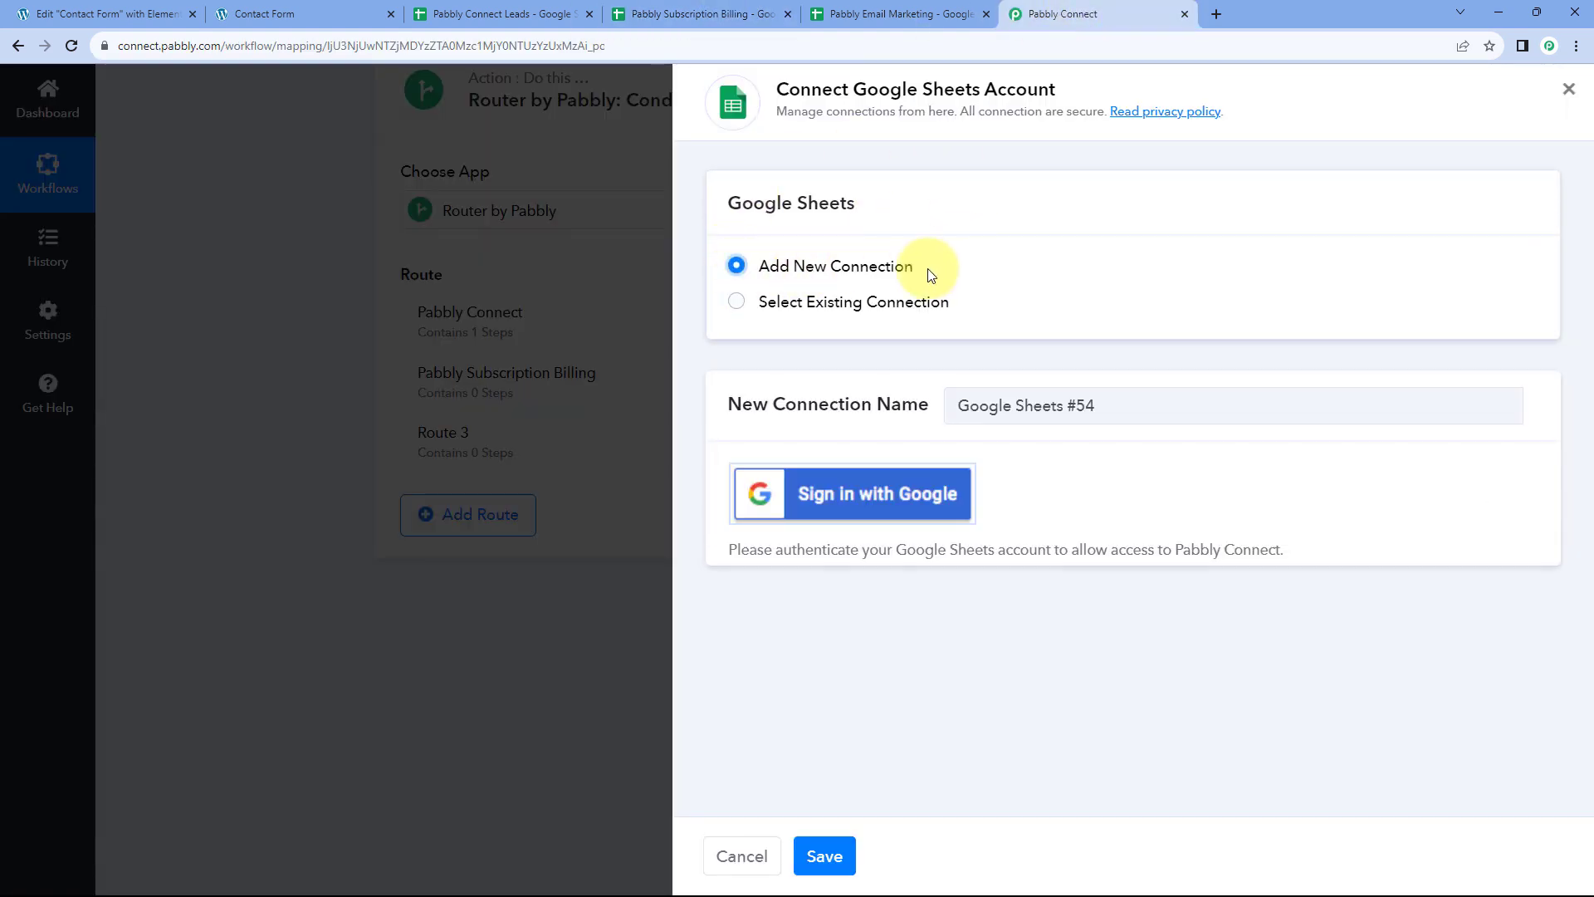
click(737, 303)
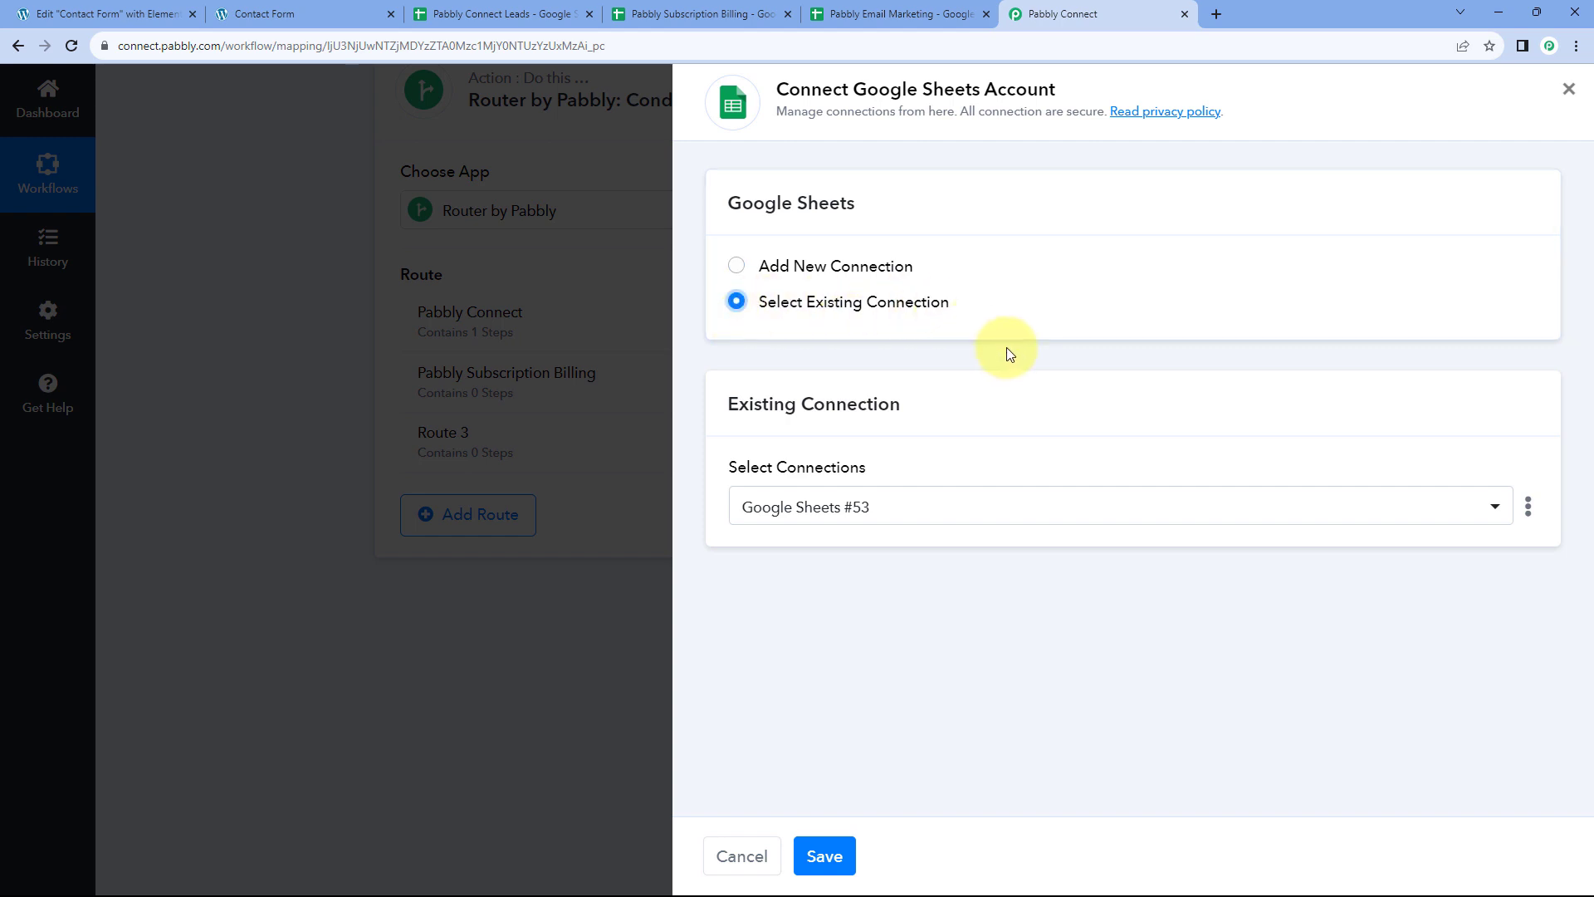
click(843, 865)
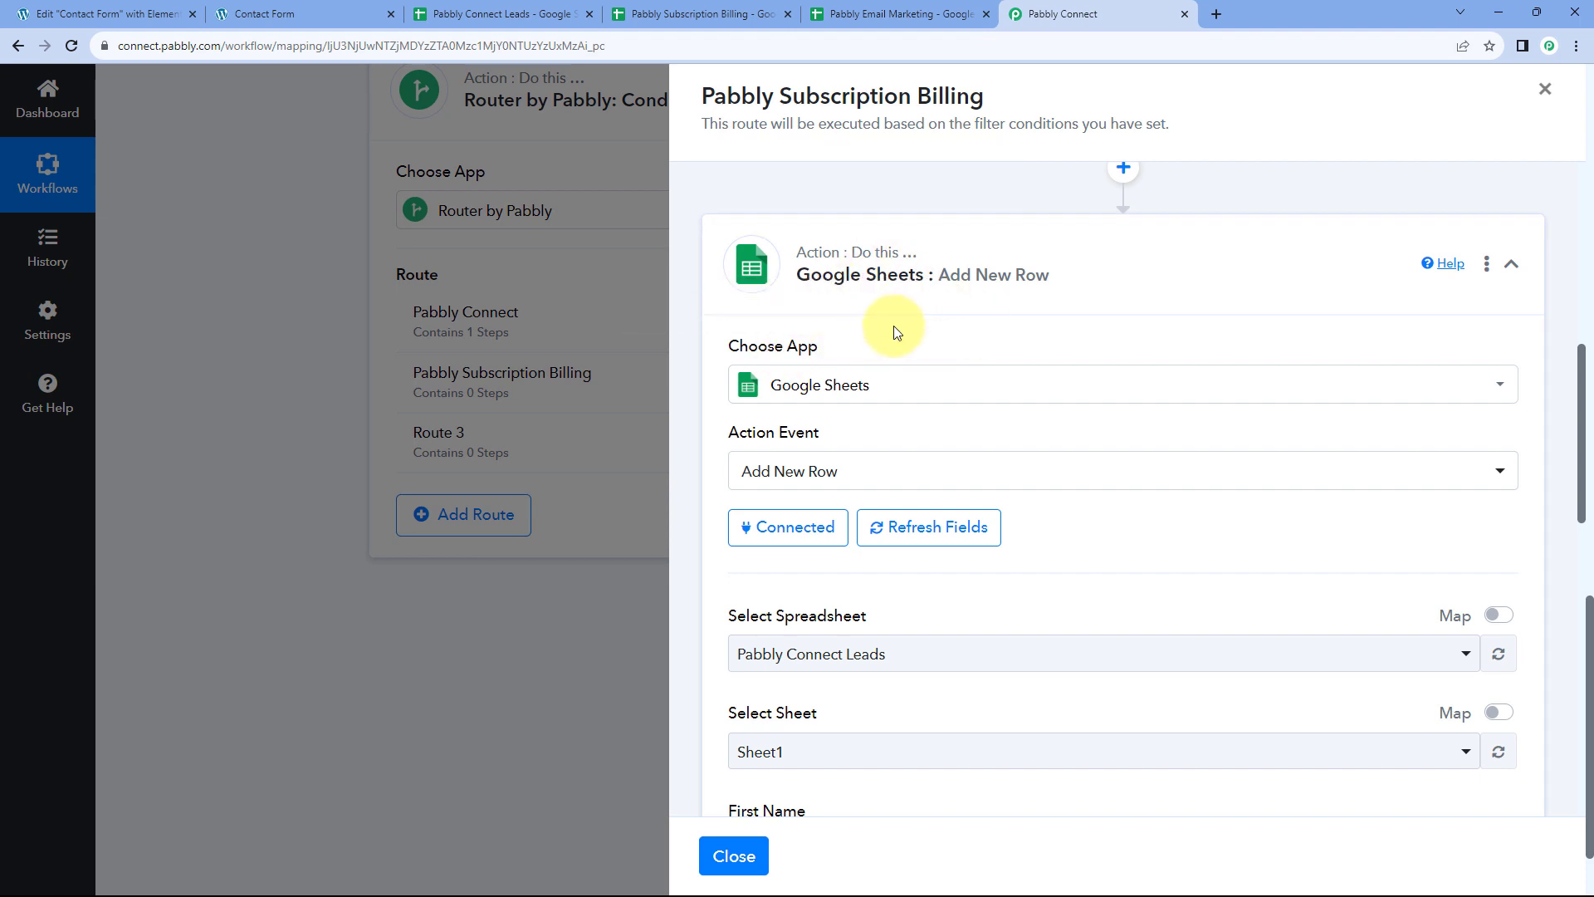
Target the Pabbly Subscription Billing spreadsheet's Sheet1 and verify its five column headers
scroll(896, 332, down, 3)
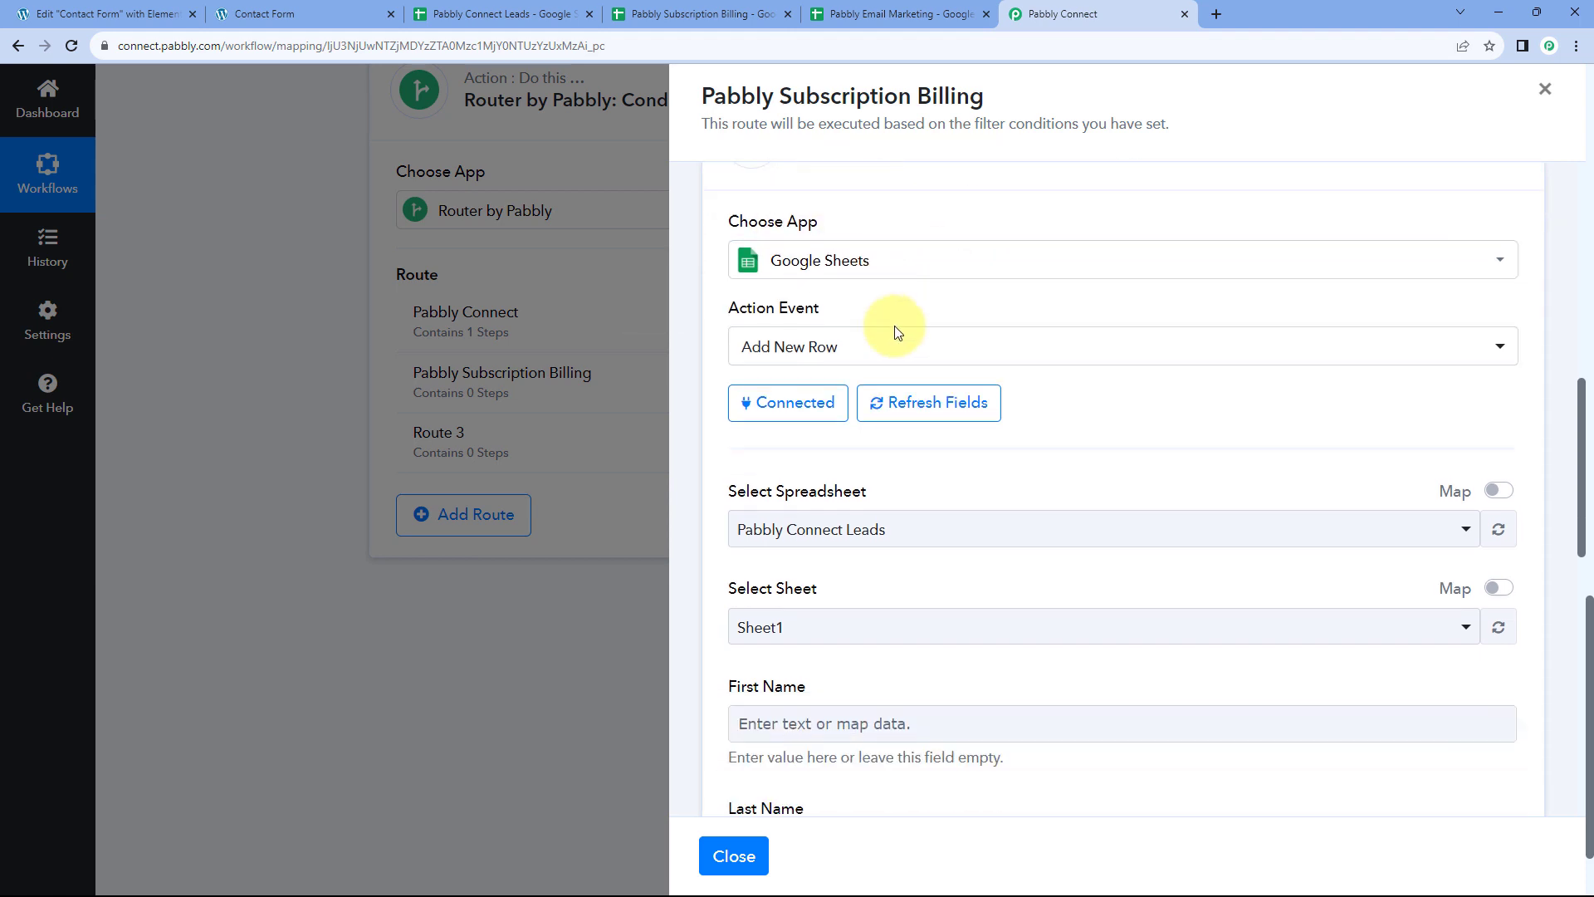
scroll(750, 323, down, 1)
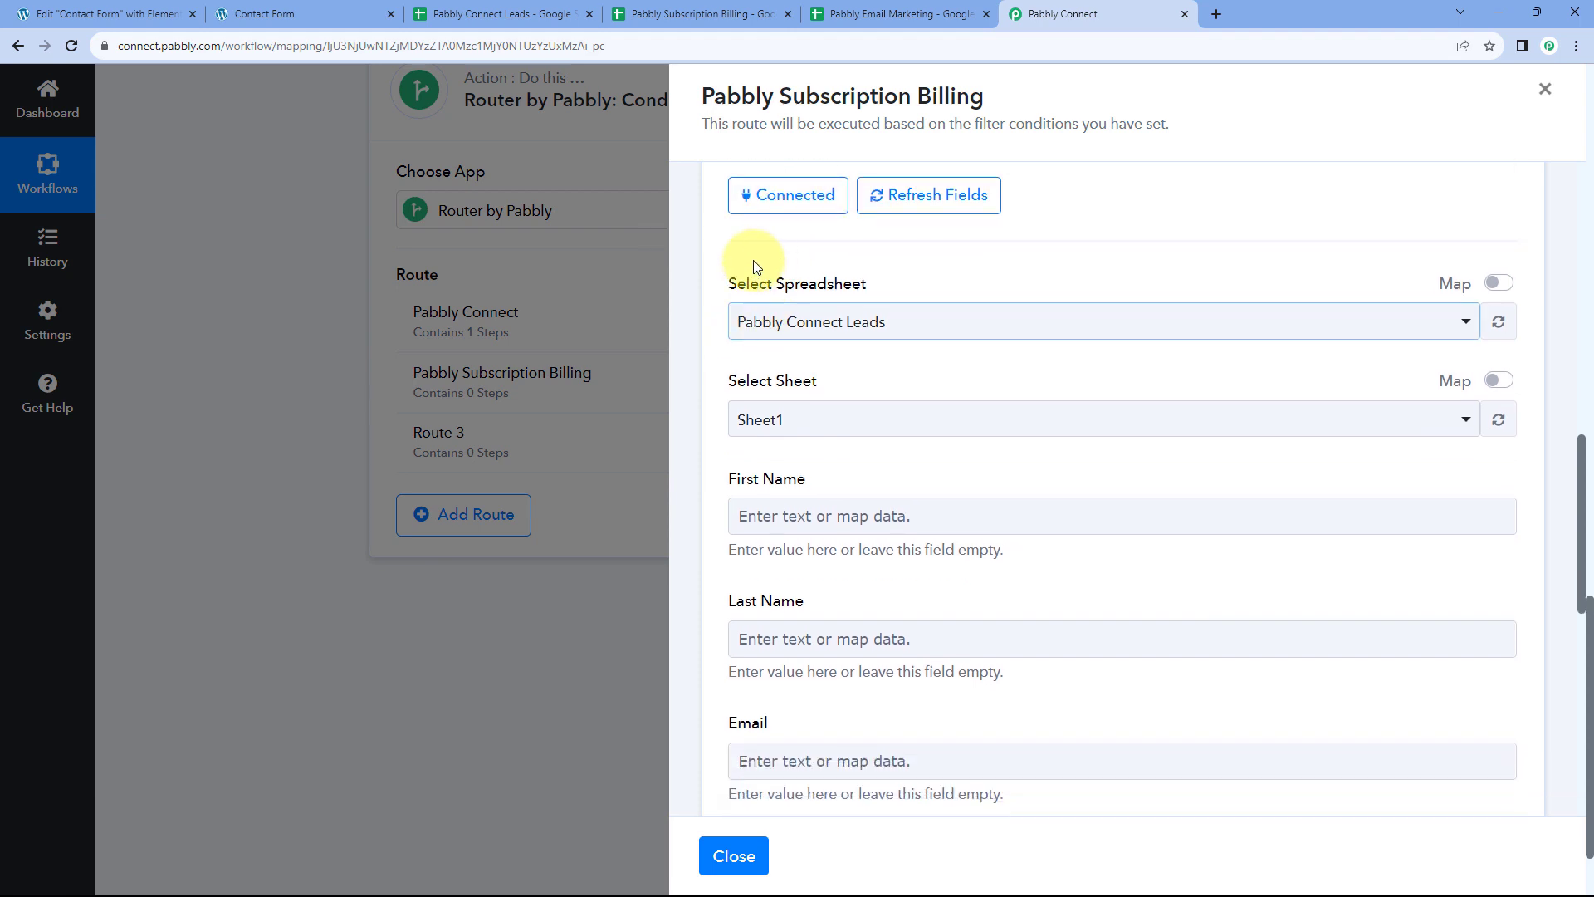
click(924, 324)
click(925, 324)
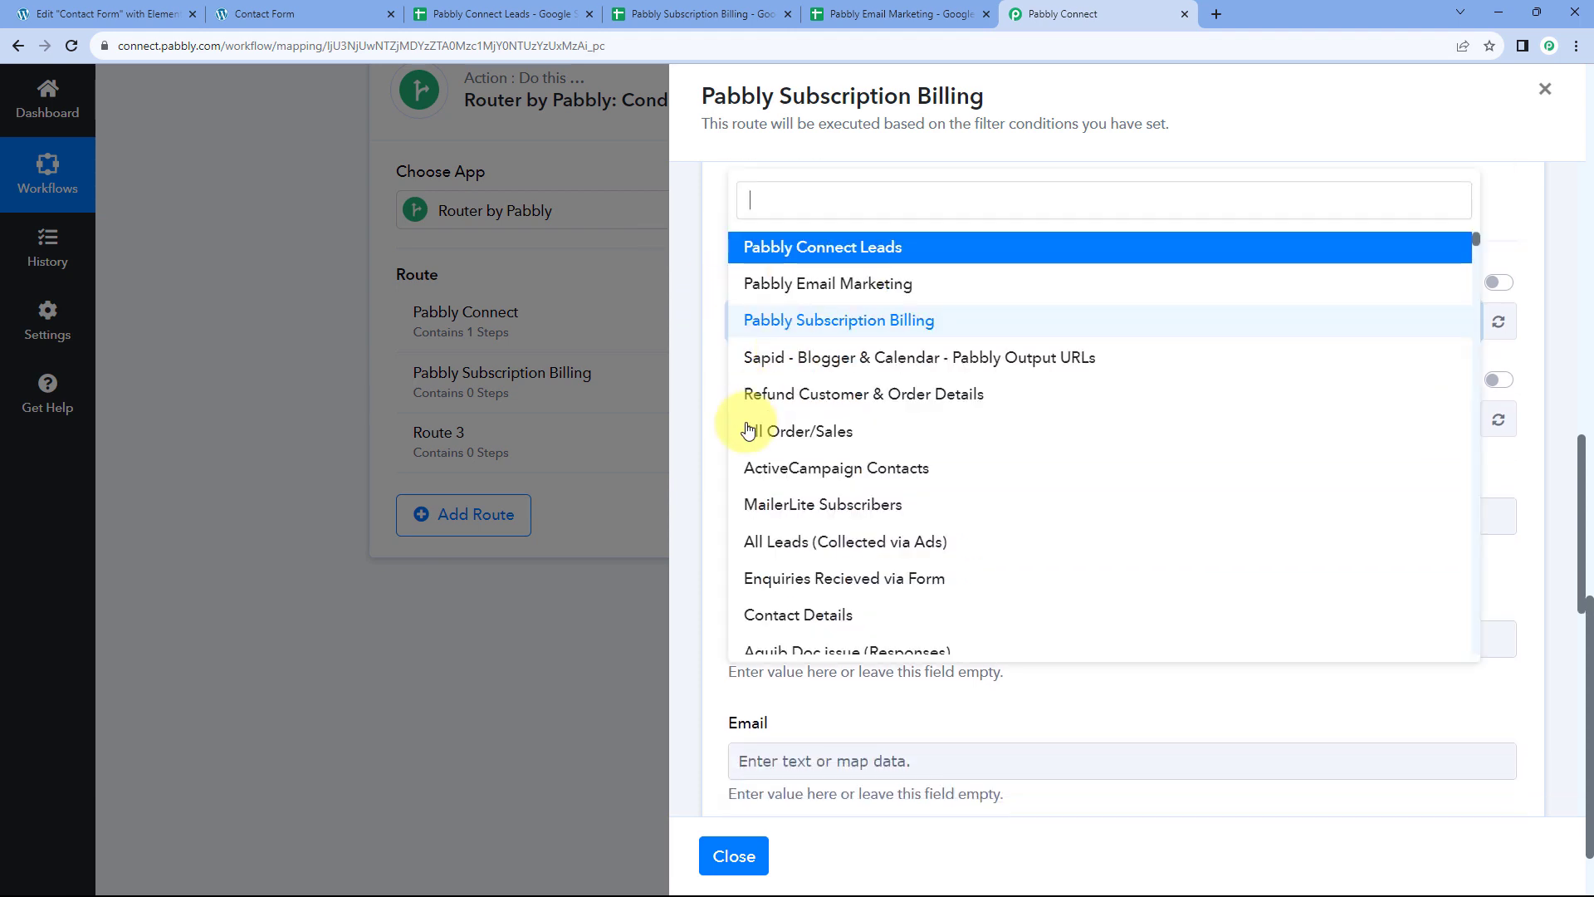
click(781, 328)
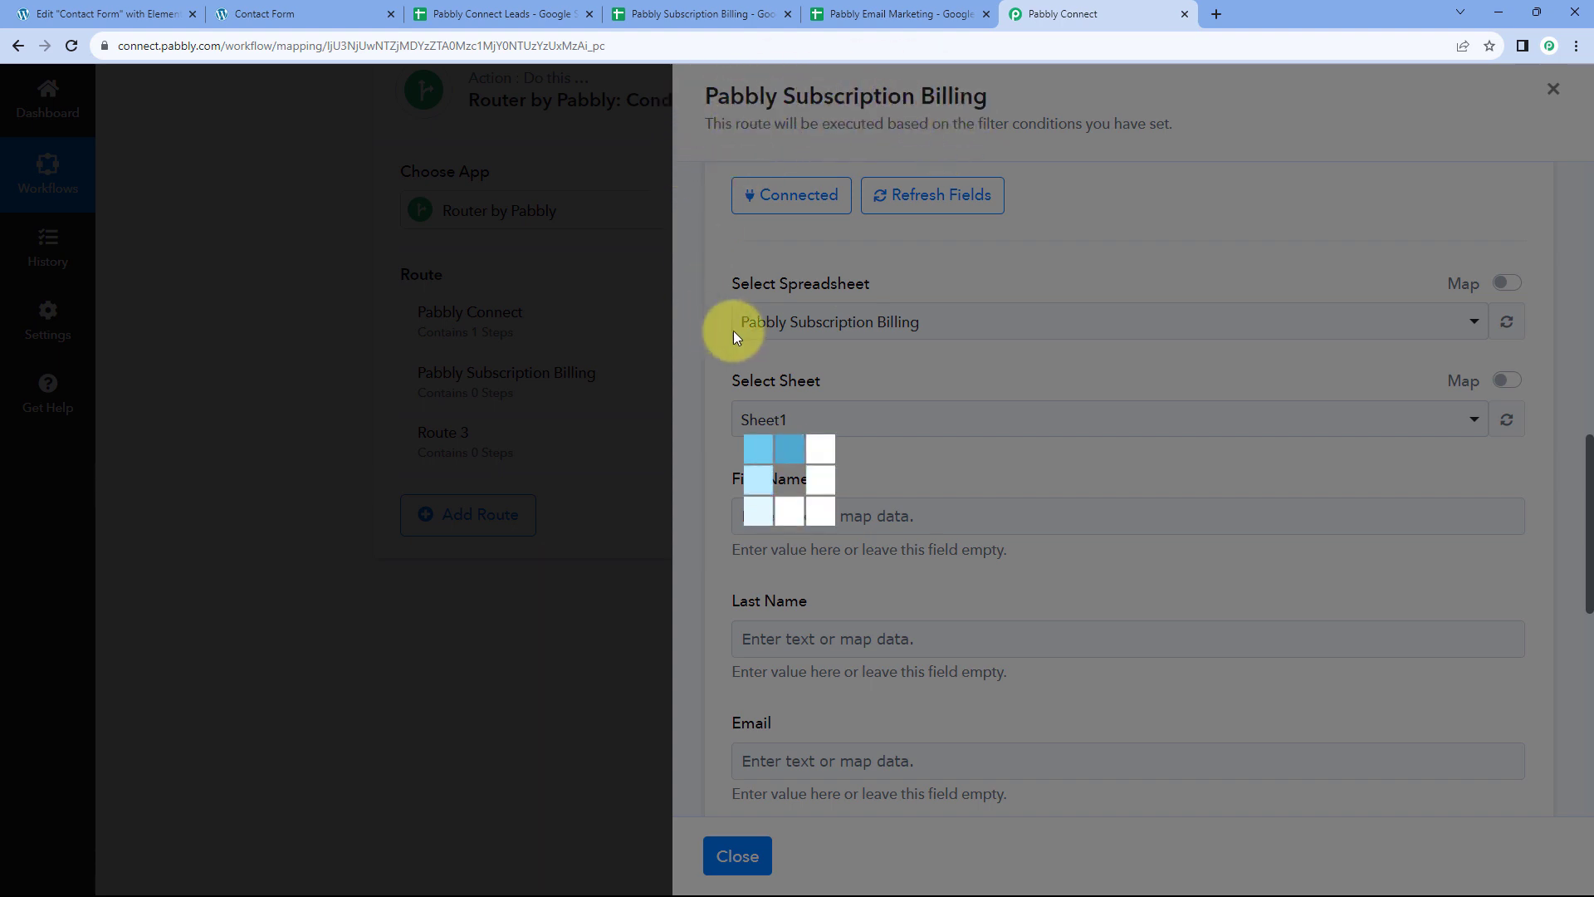
click(683, 27)
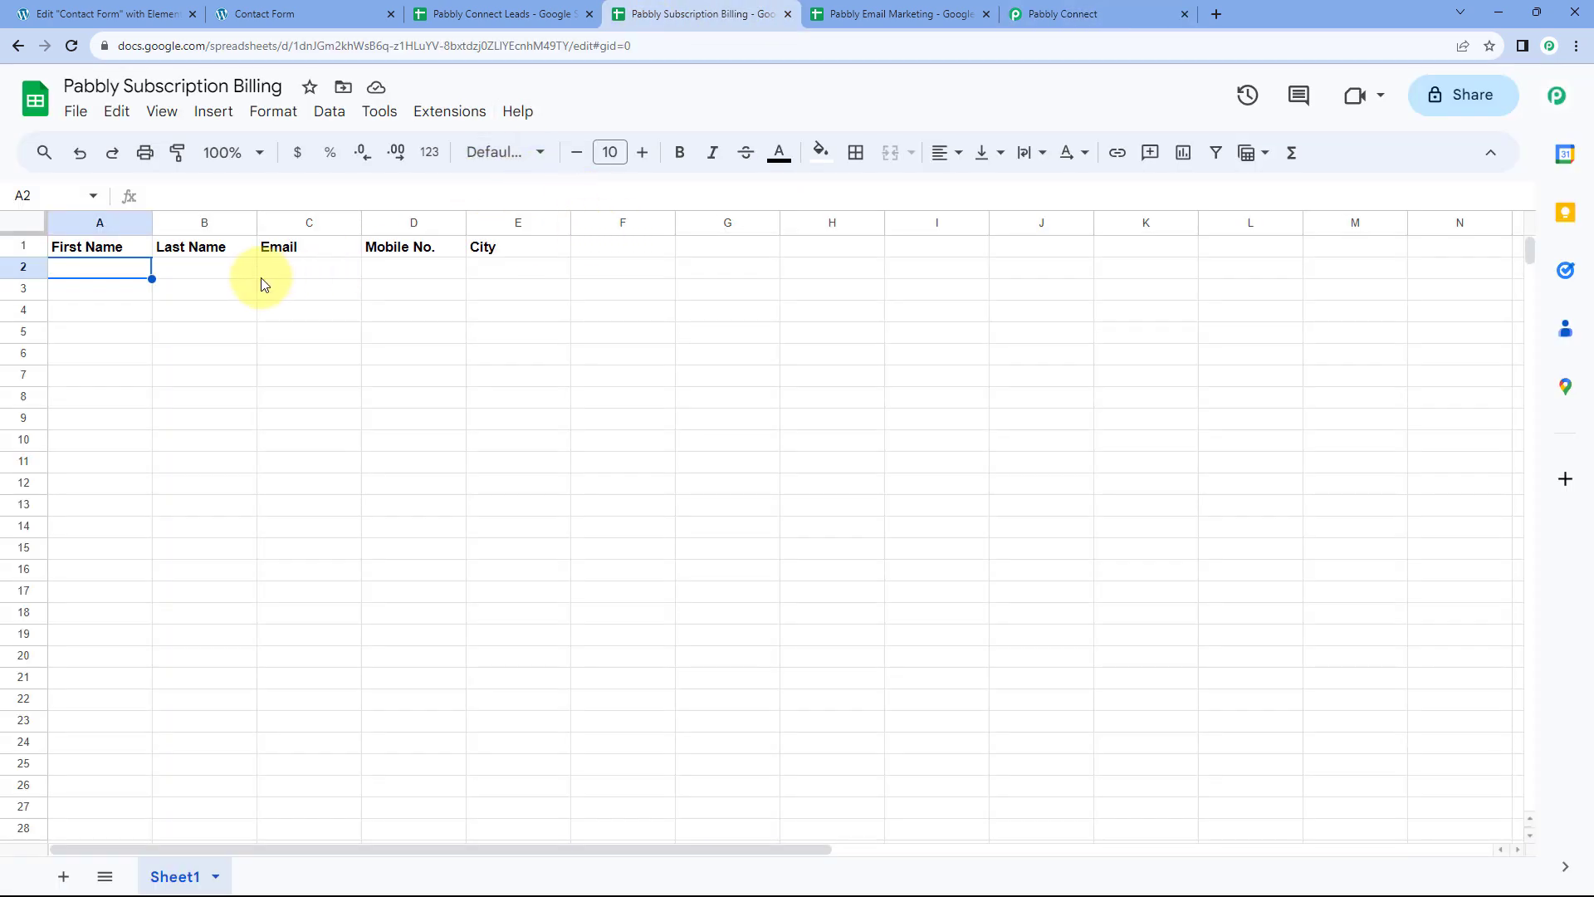
click(1138, 14)
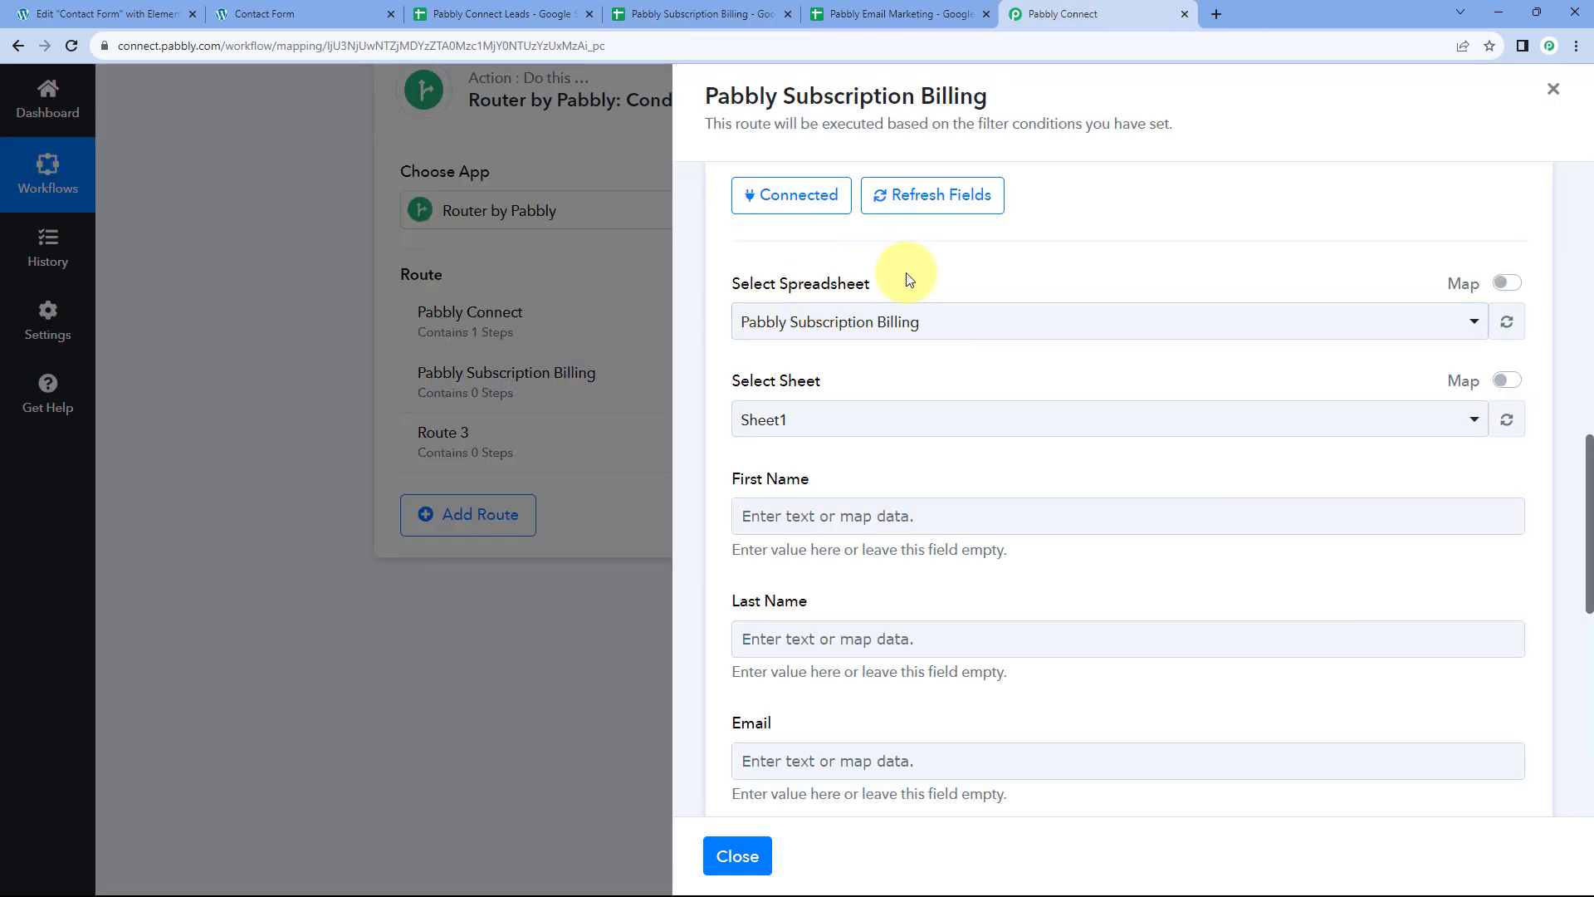
scroll(757, 311, down, 1)
scroll(864, 320, down, 2)
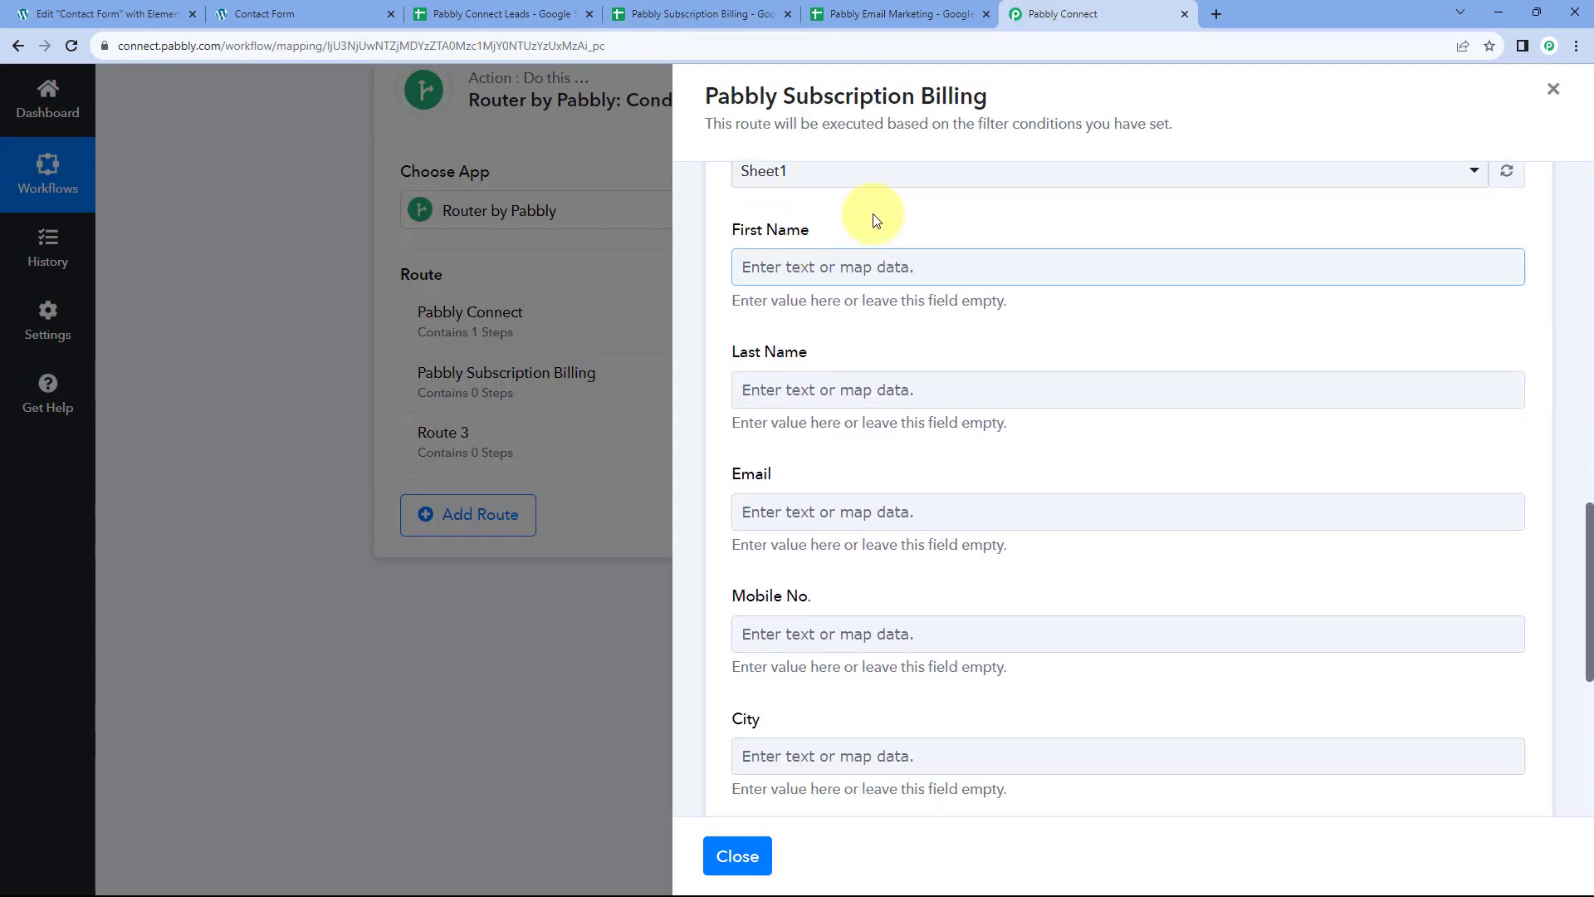
Map the Elementor submission's first name and last name into the First Name and Last Name fields
click(817, 266)
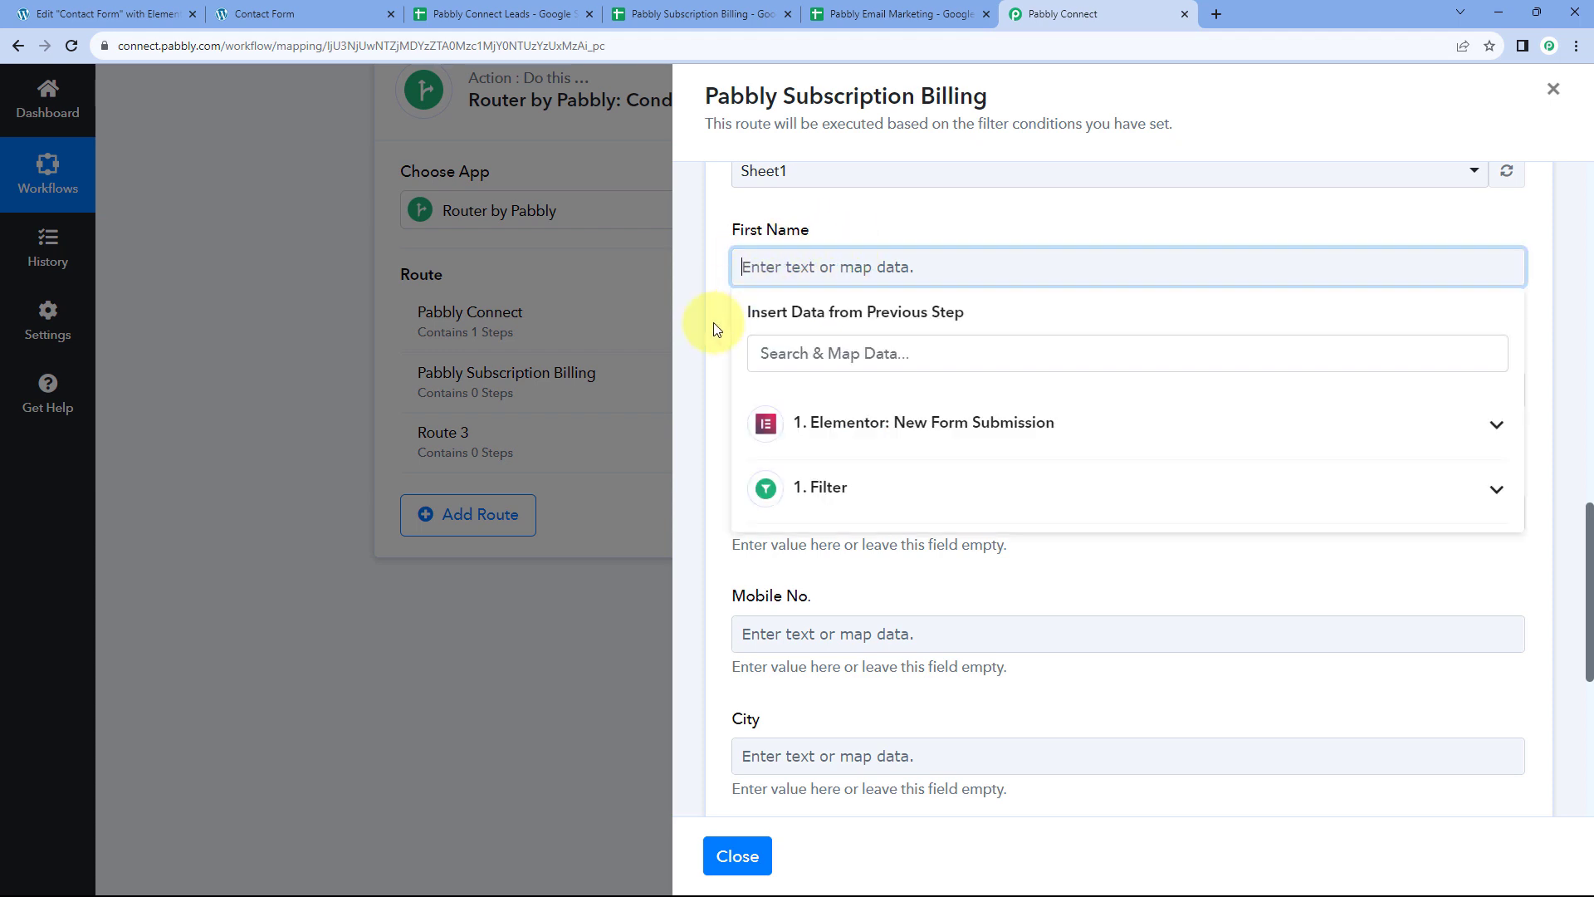
click(872, 420)
scroll(859, 503, down, 2)
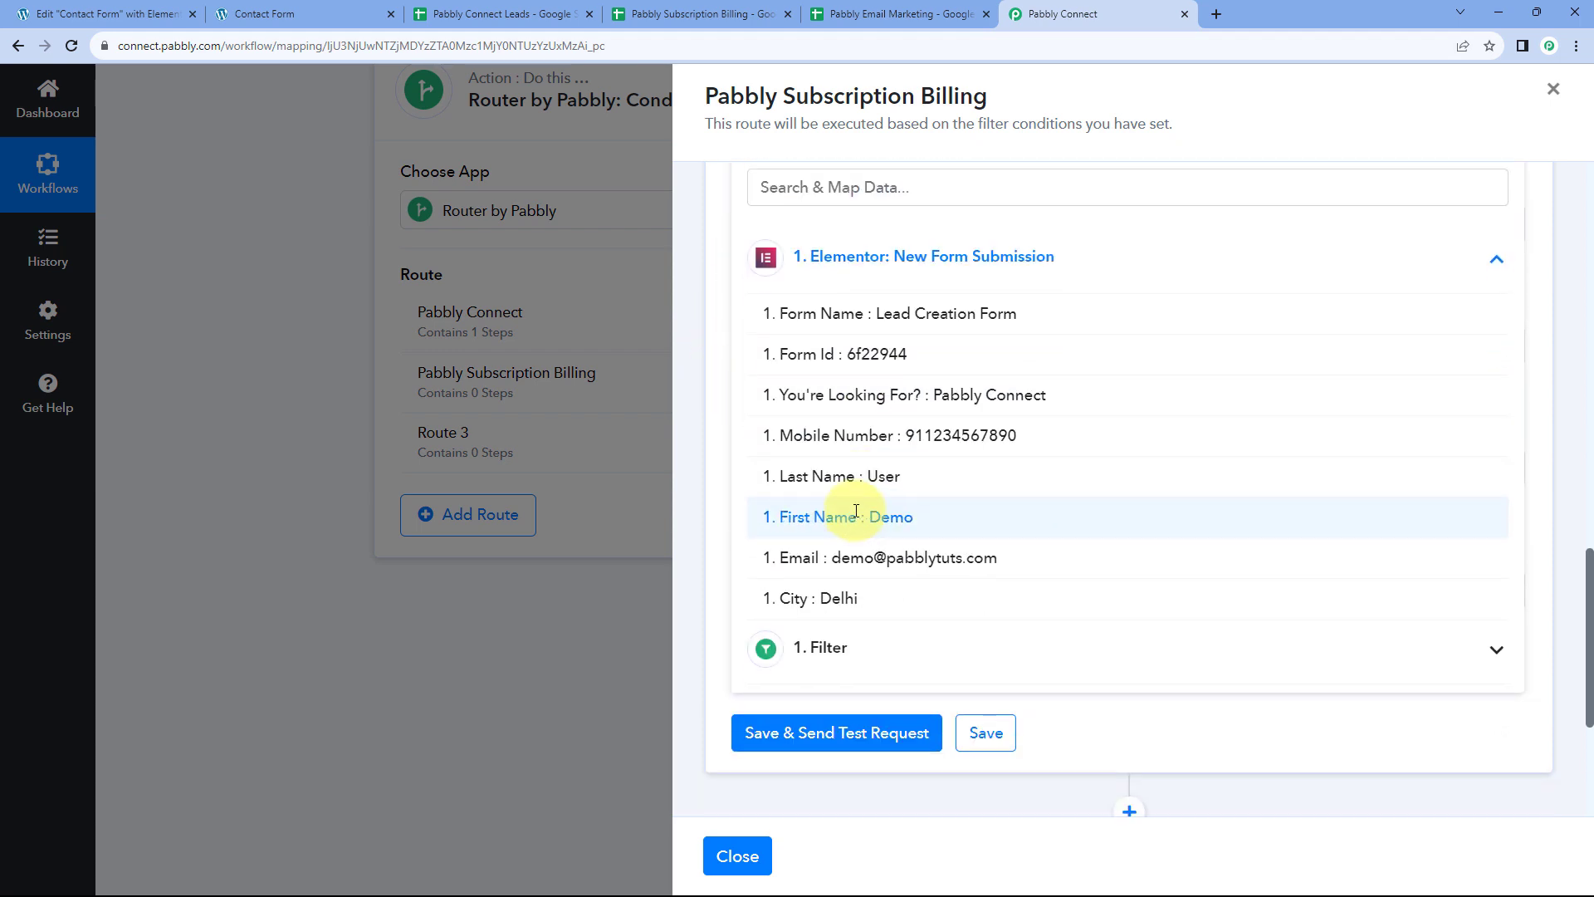
click(855, 517)
click(794, 236)
click(826, 385)
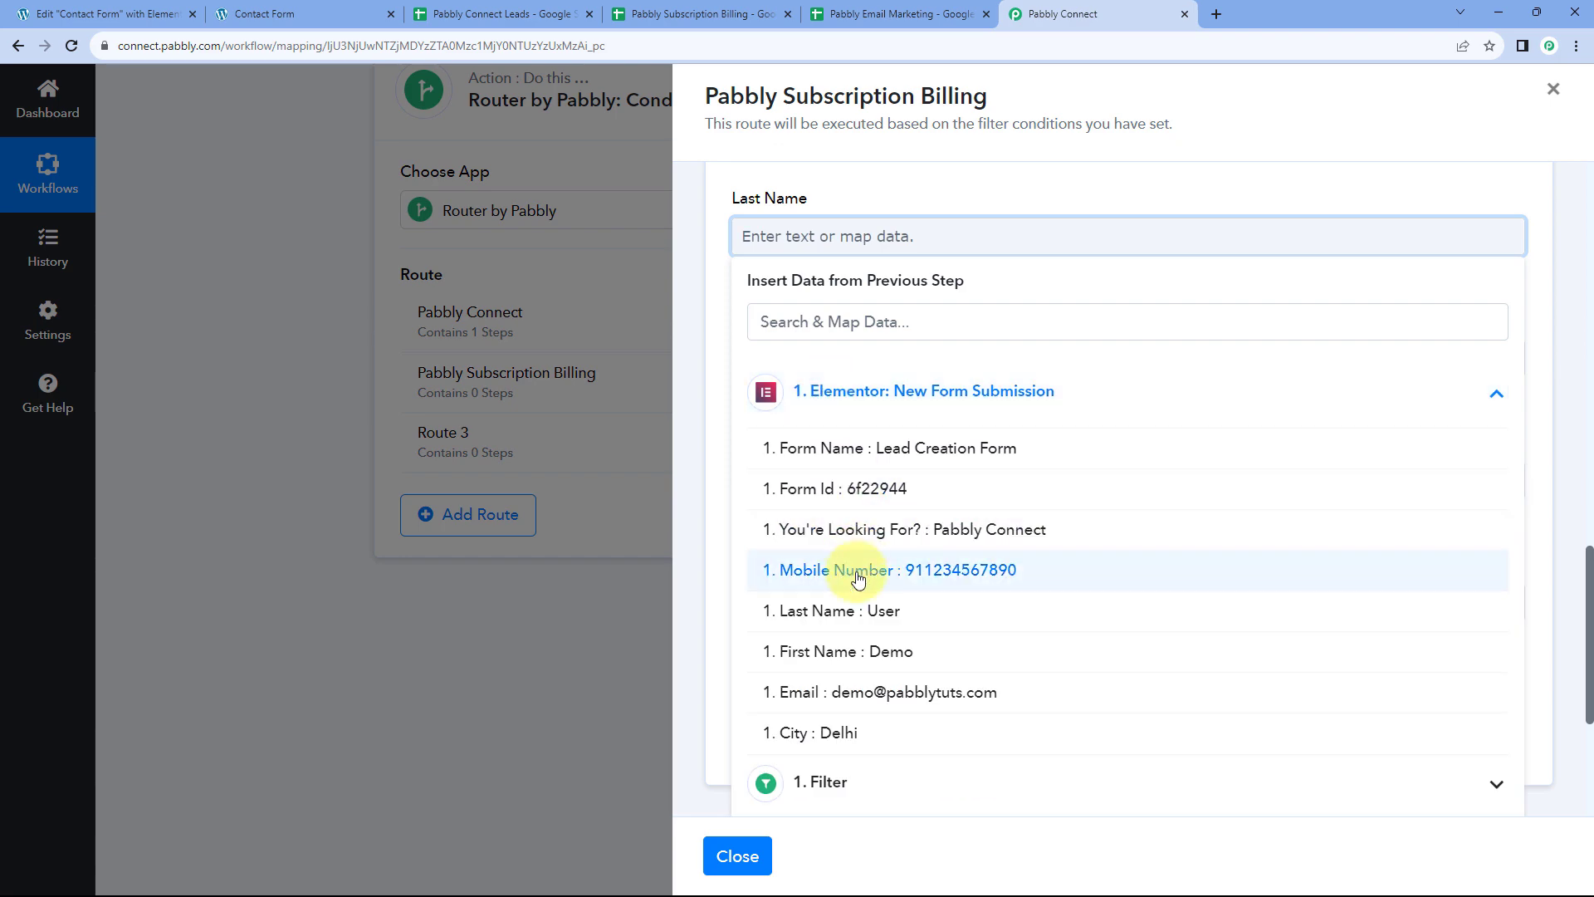
click(814, 626)
Map the submitted email and mobile number into the Email and Mobile No. fields
scroll(730, 299, down, 2)
click(776, 212)
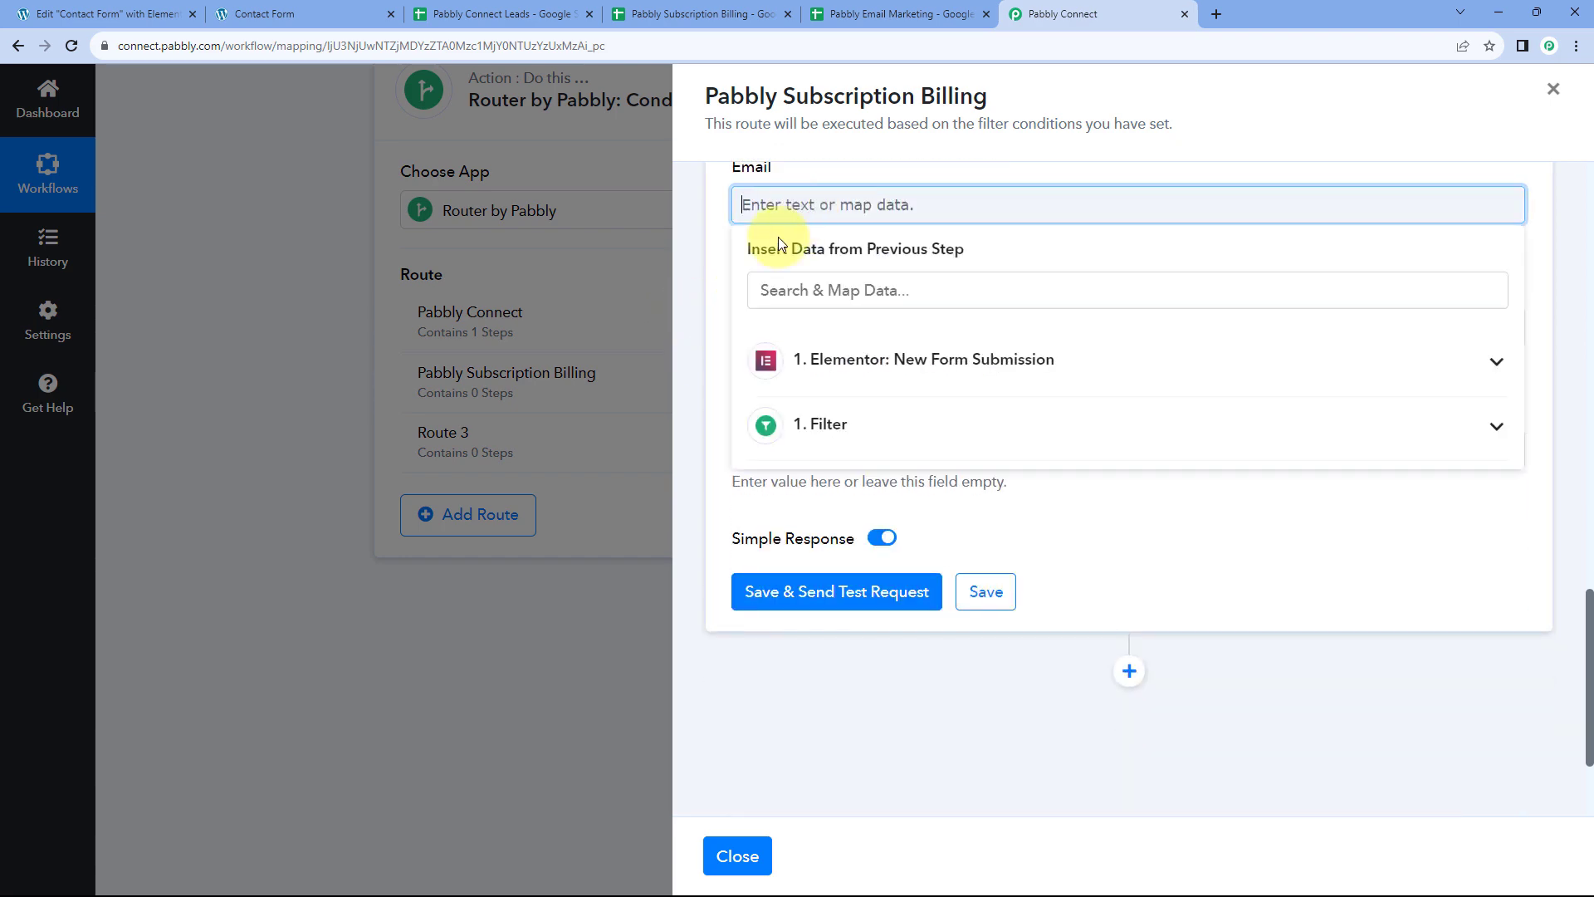
click(869, 359)
scroll(868, 432, down, 2)
click(868, 490)
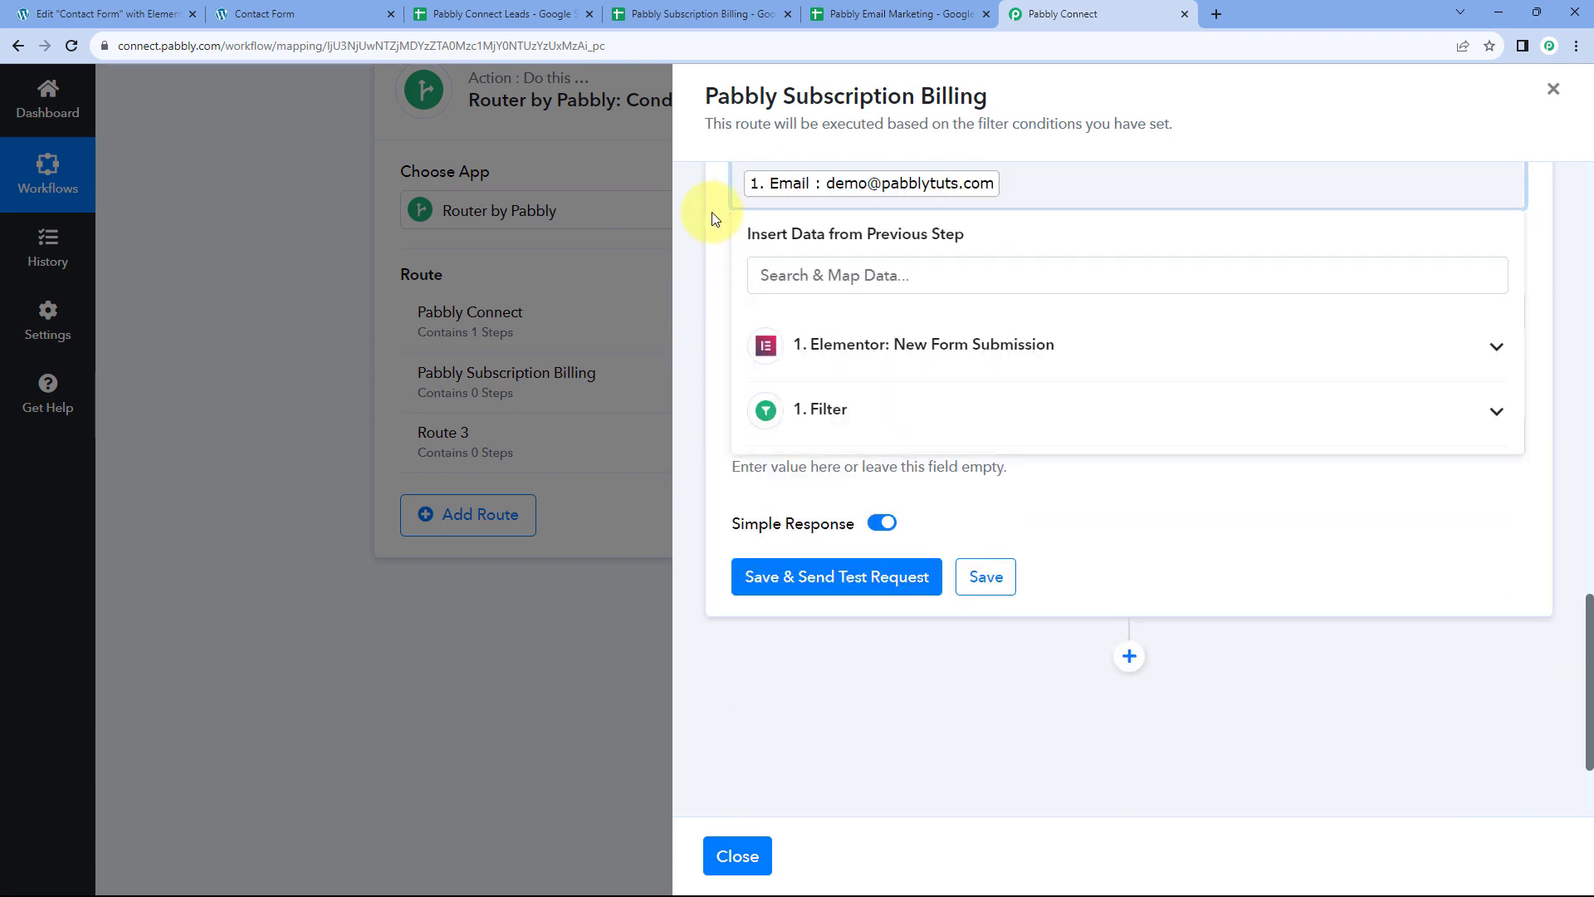
click(783, 314)
click(840, 465)
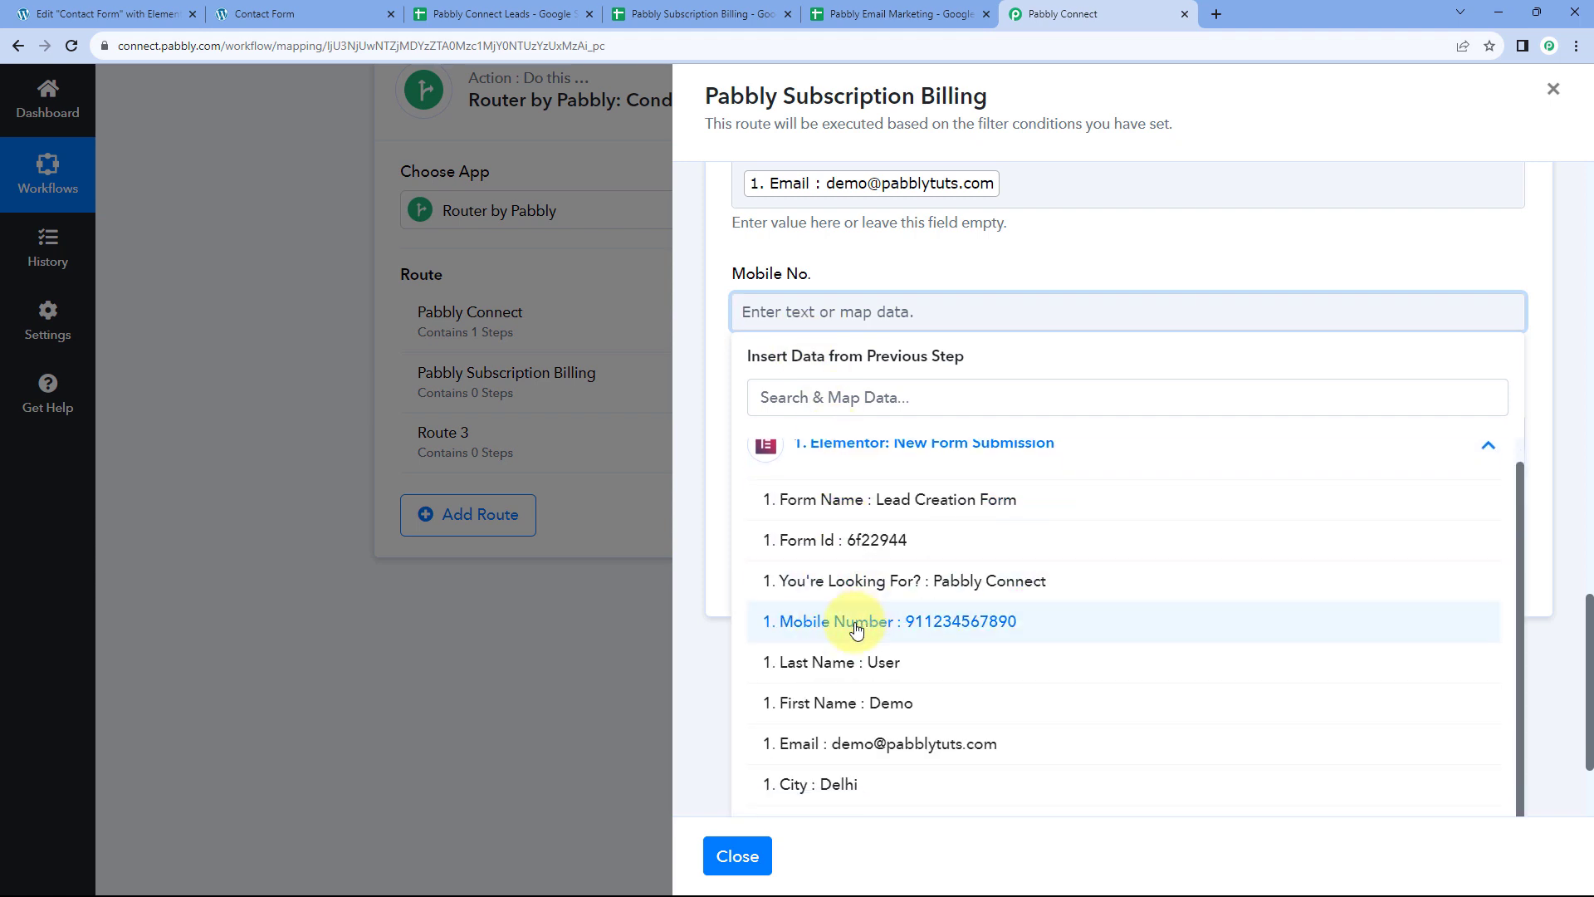
click(854, 618)
Map the submitted city into the City field and save the Add New Row step
click(789, 446)
scroll(822, 482, down, 1)
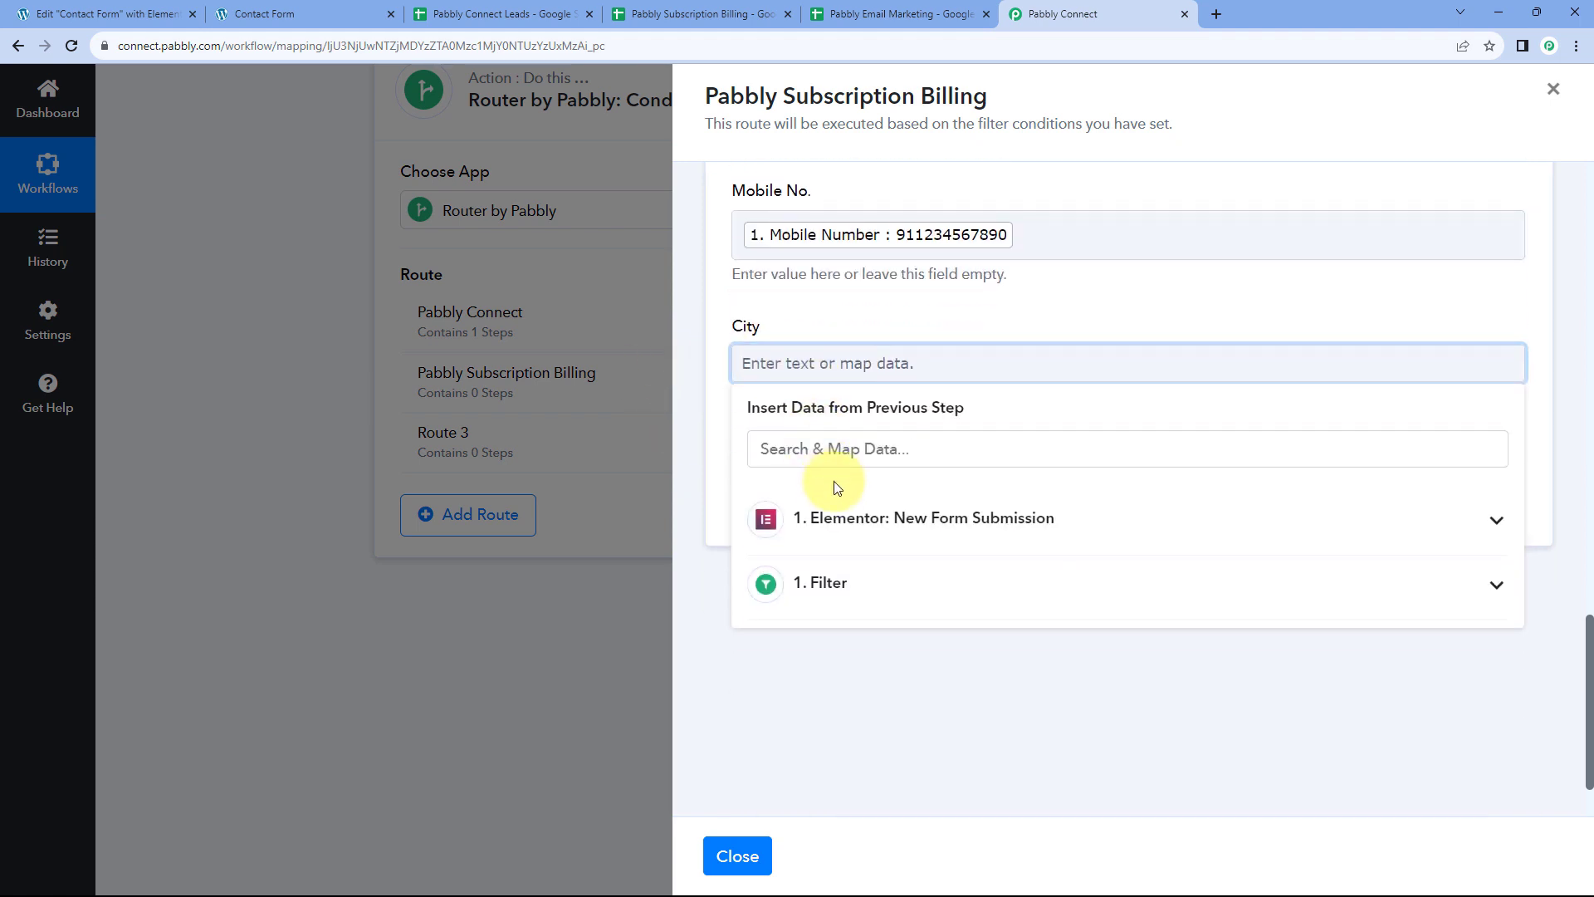
click(834, 517)
scroll(889, 714, down, 2)
click(888, 774)
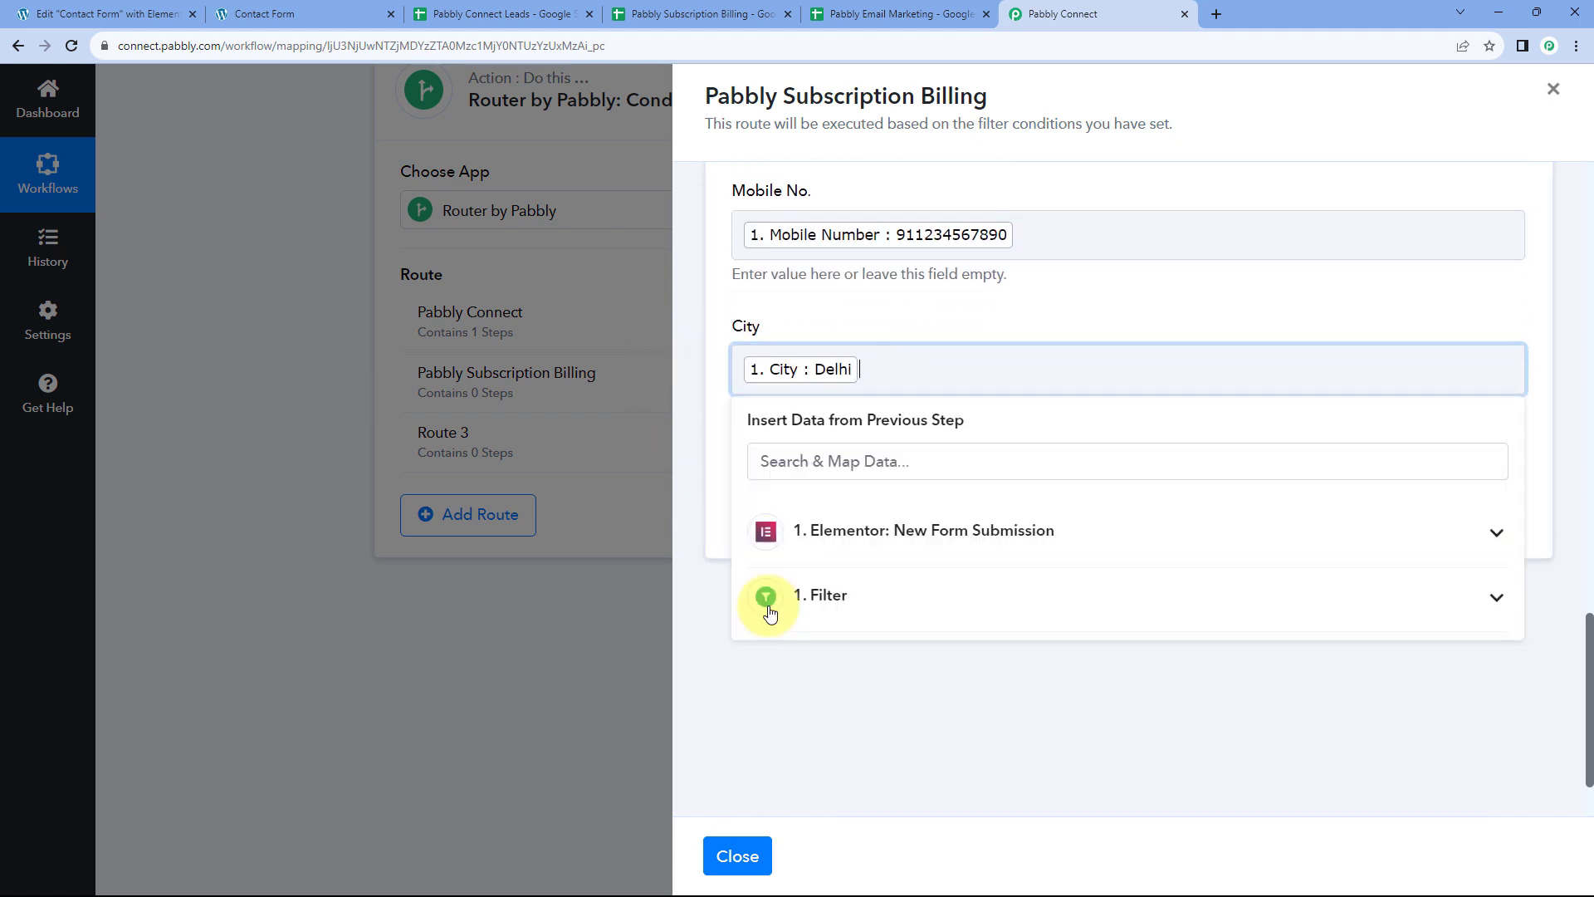
click(686, 332)
scroll(905, 282, up, 5)
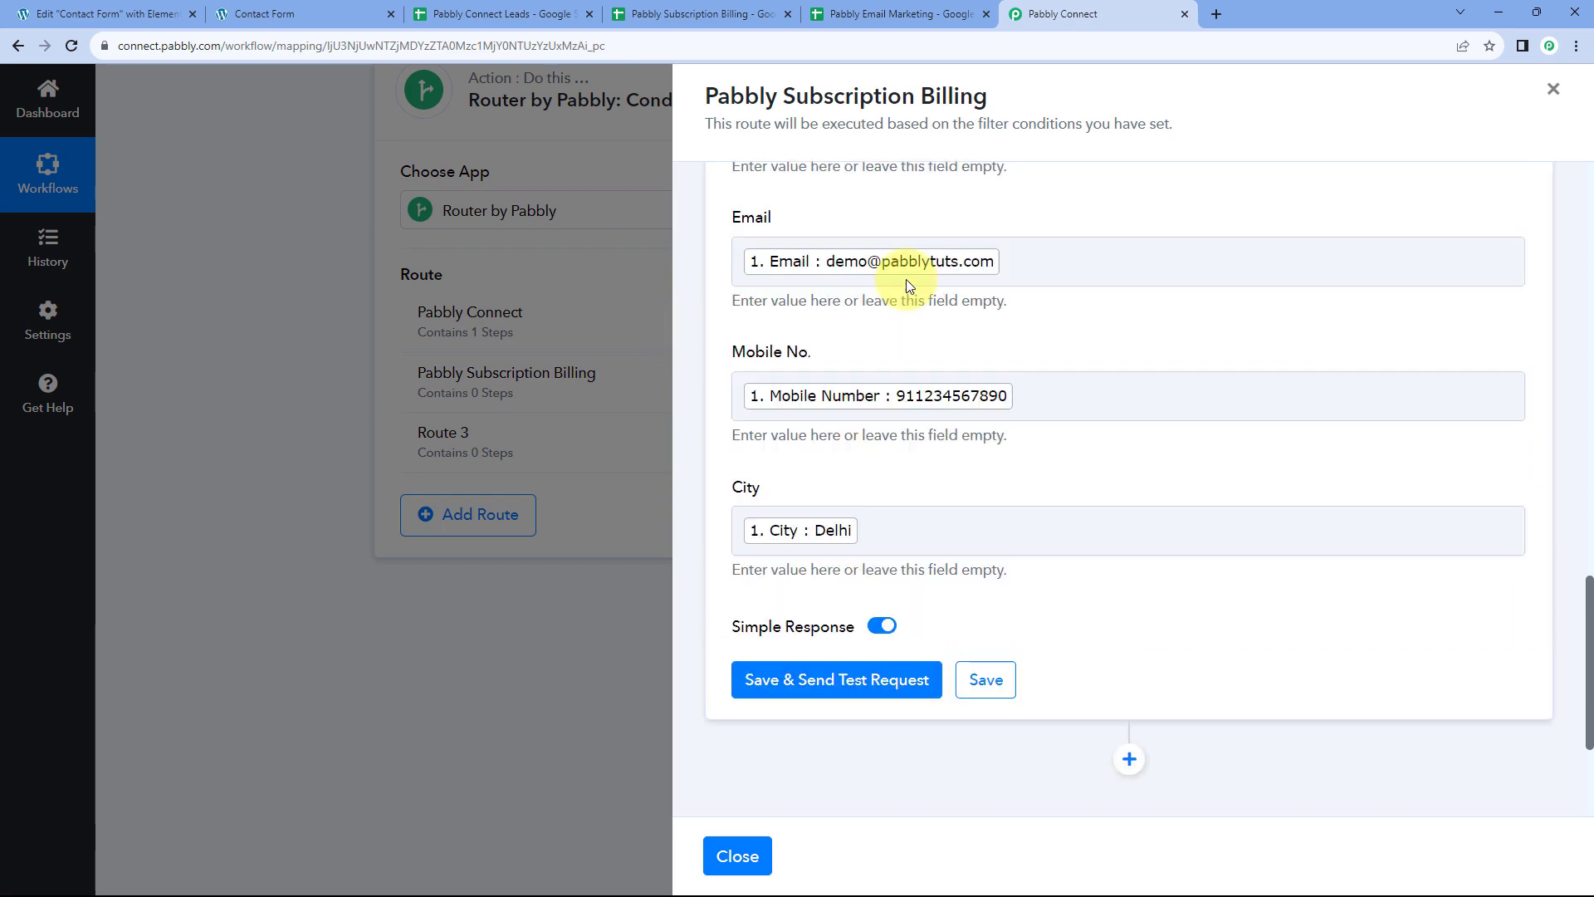
scroll(864, 327, down, 3)
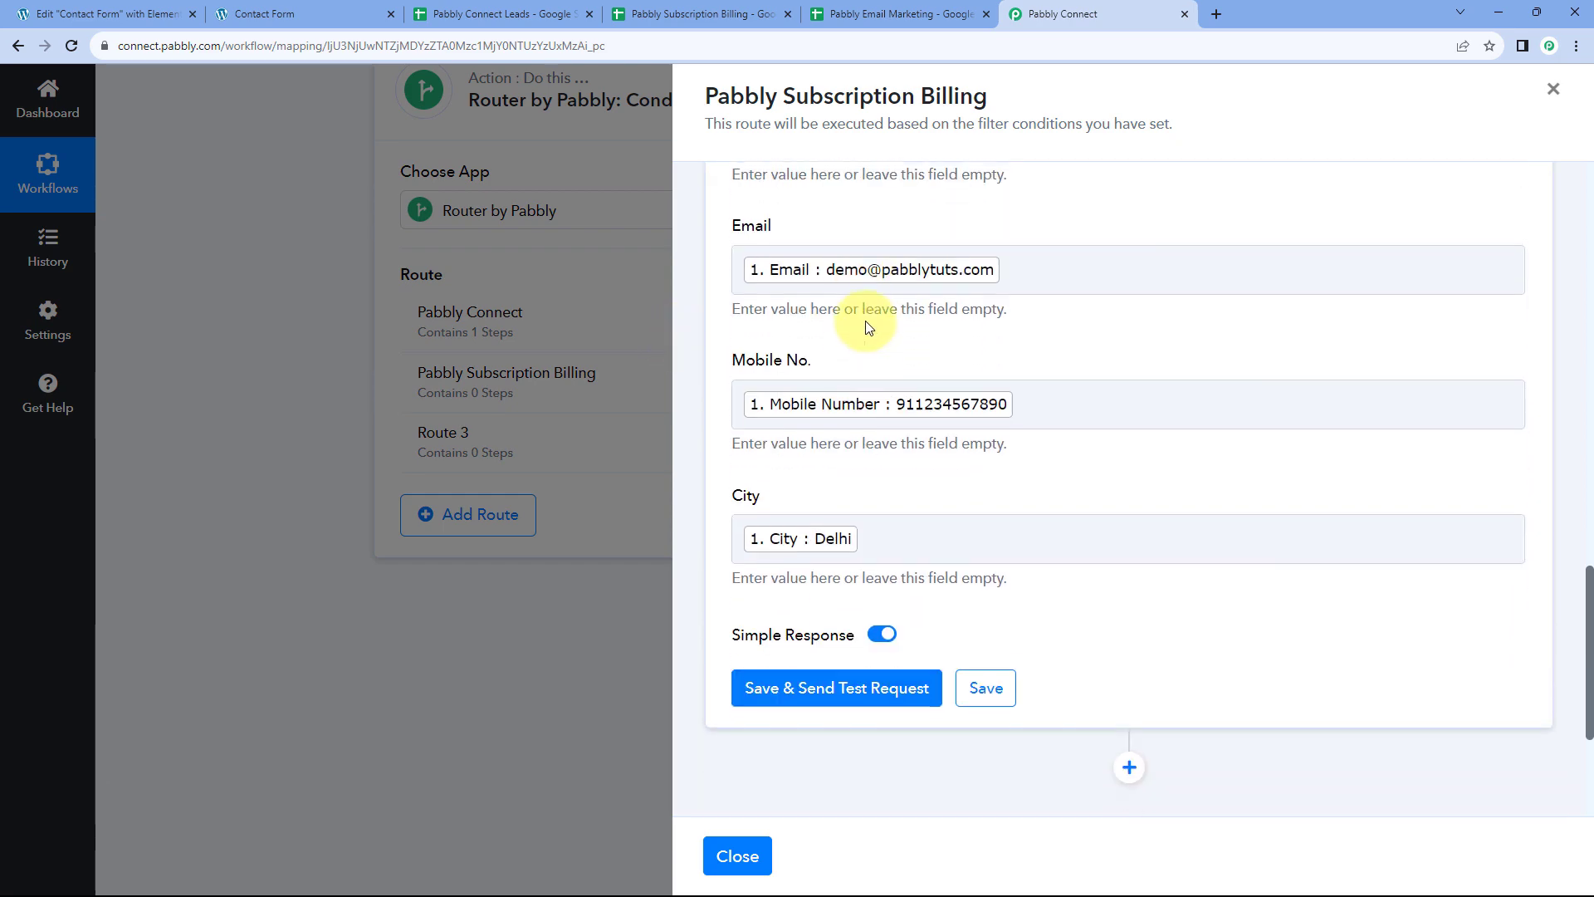
click(999, 686)
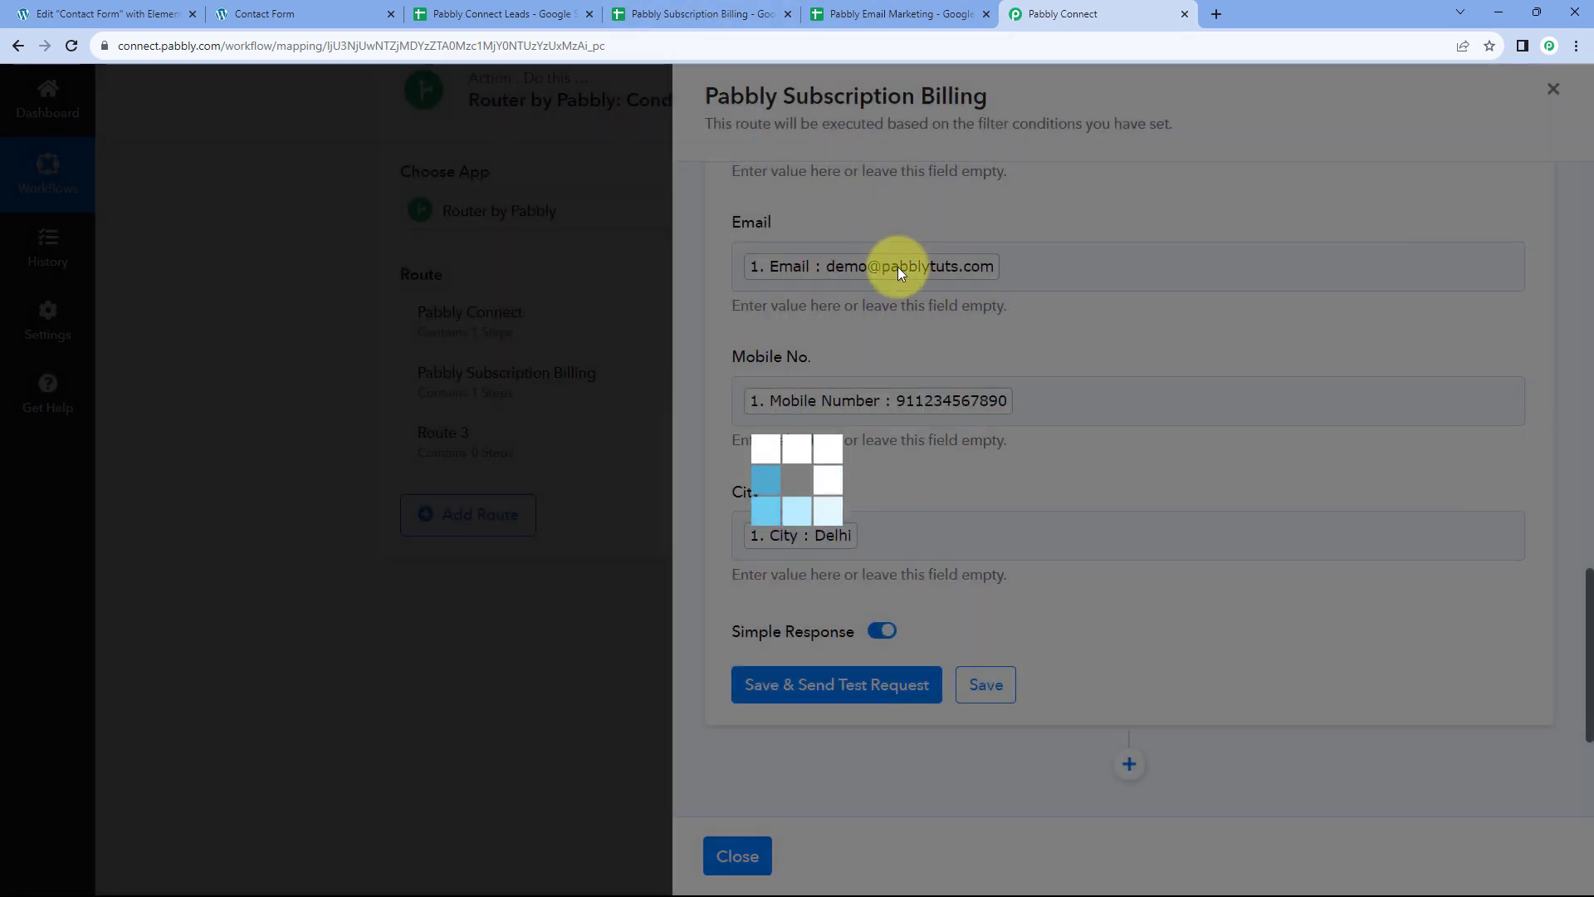
Review the submitted contact form page and its 'You're looking for?' choices
scroll(913, 258, up, 3)
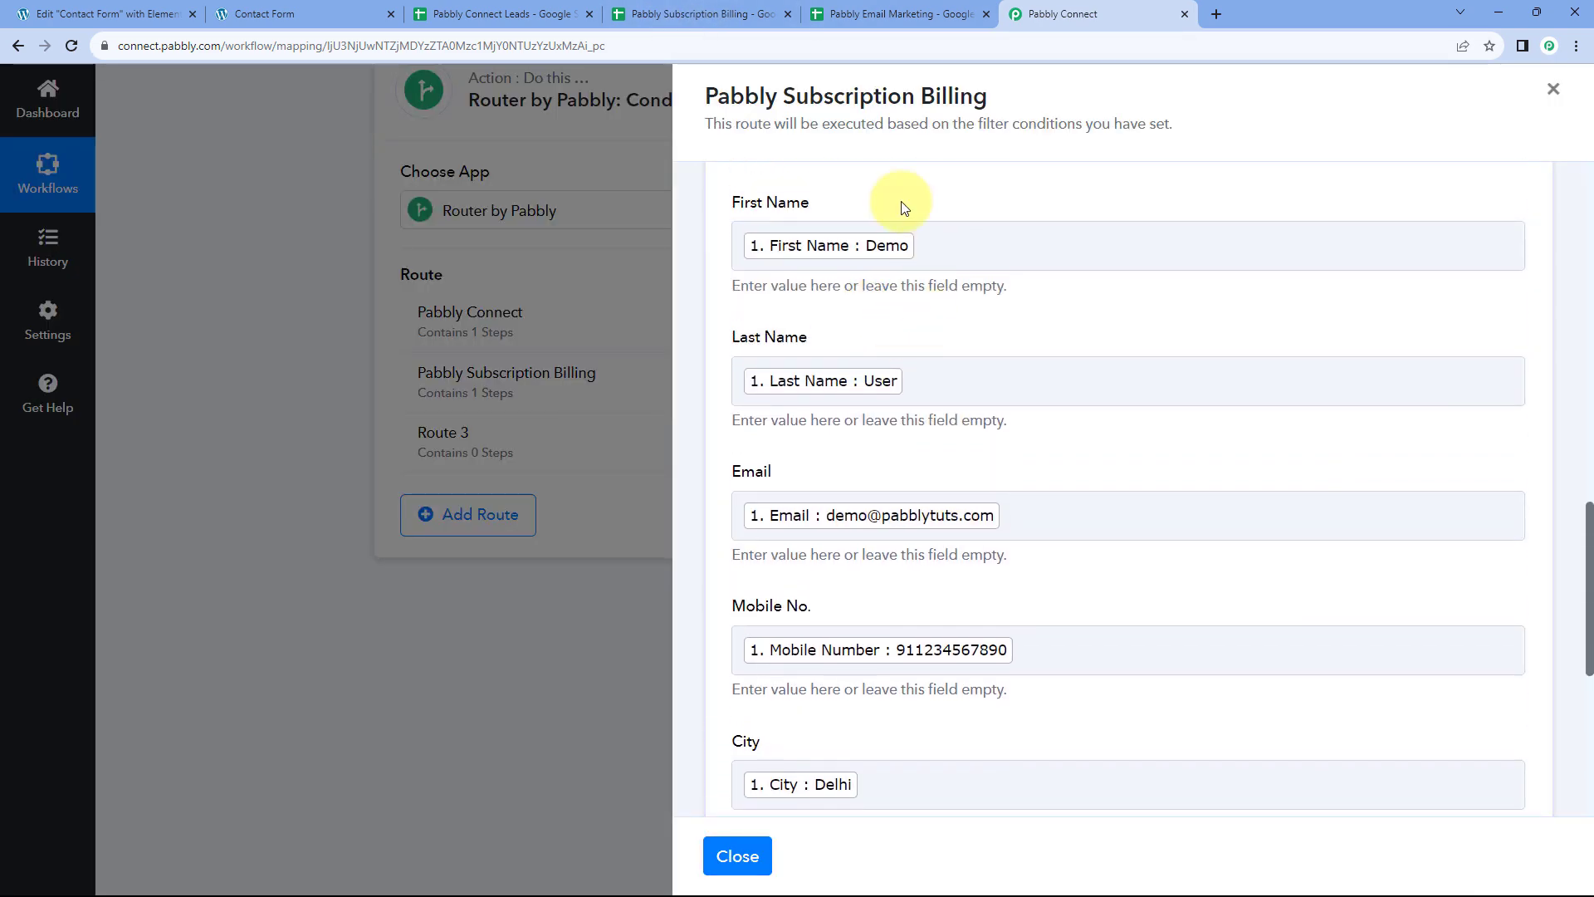
click(345, 10)
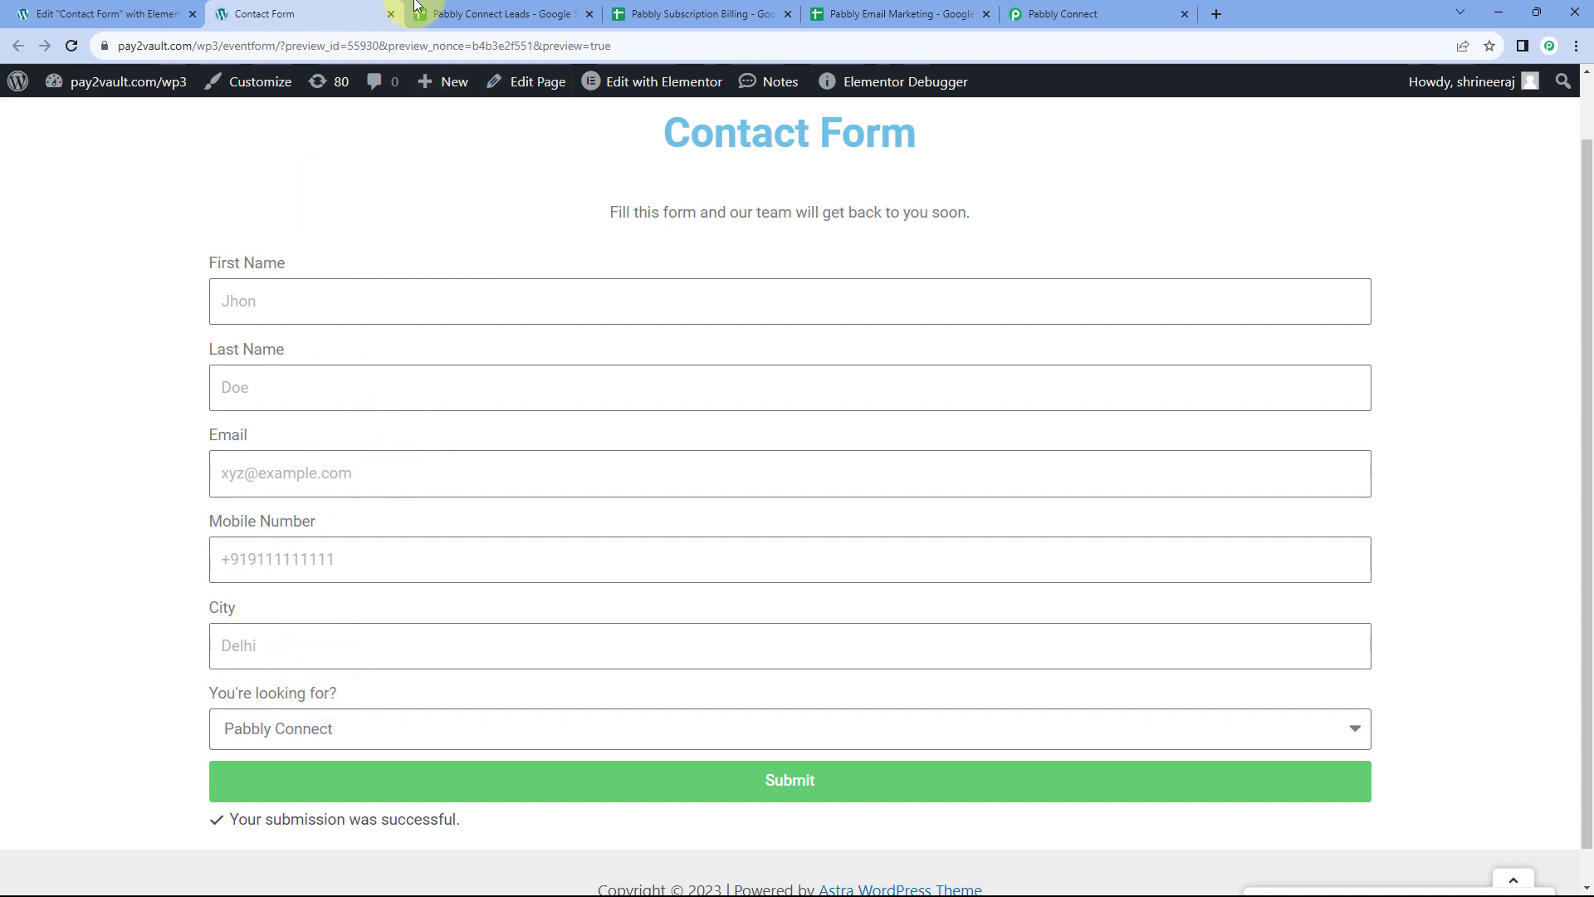
click(1055, 13)
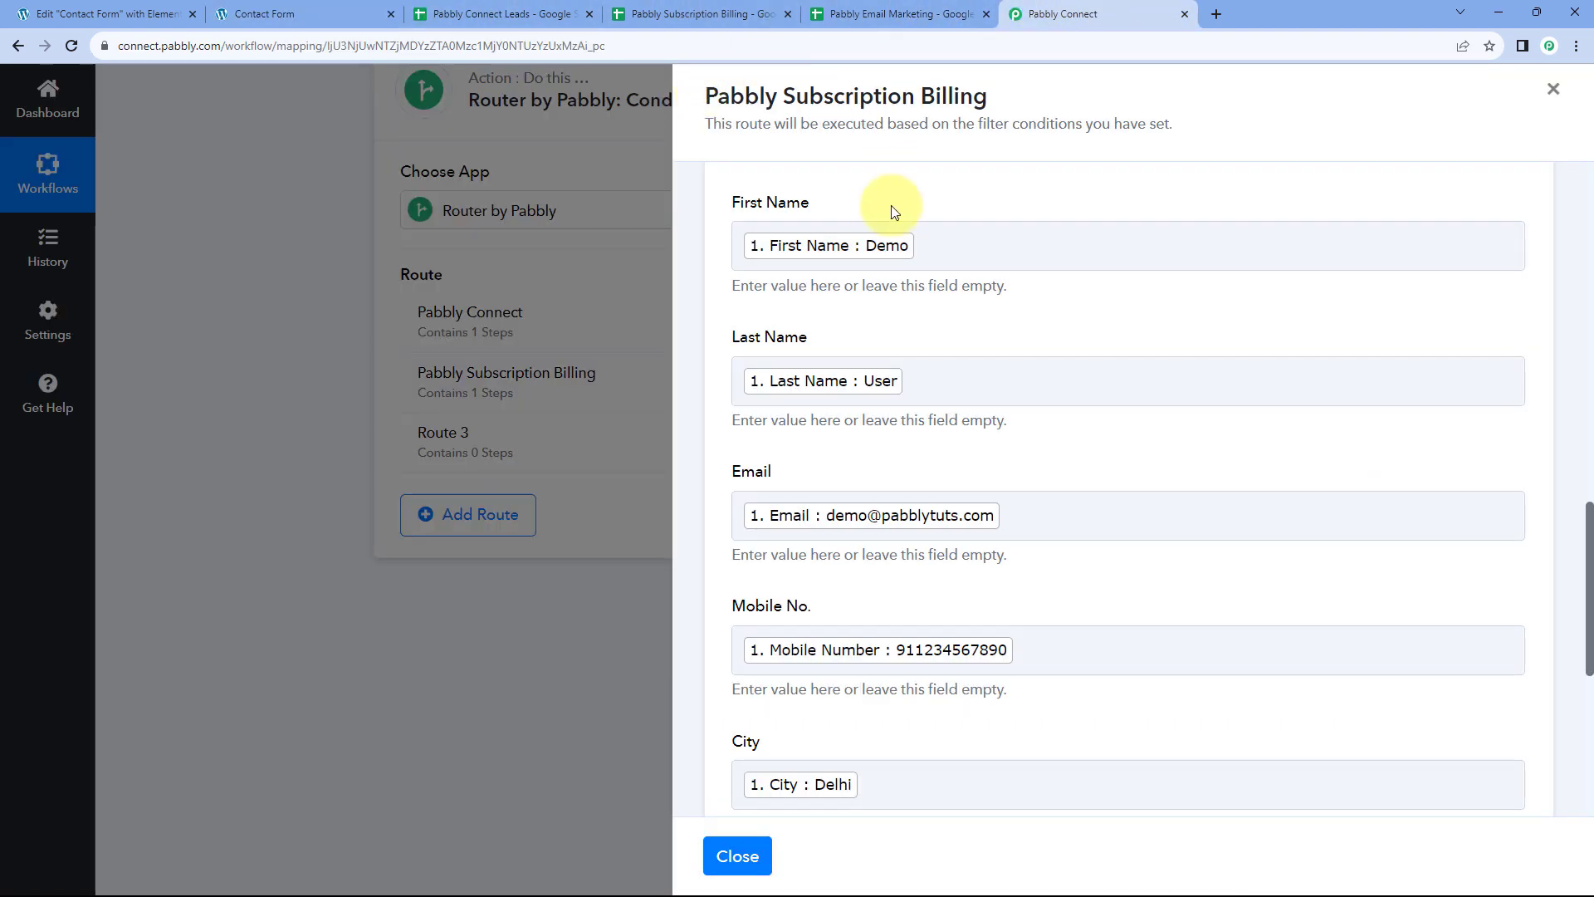
scroll(893, 207, up, 1)
scroll(793, 241, down, 3)
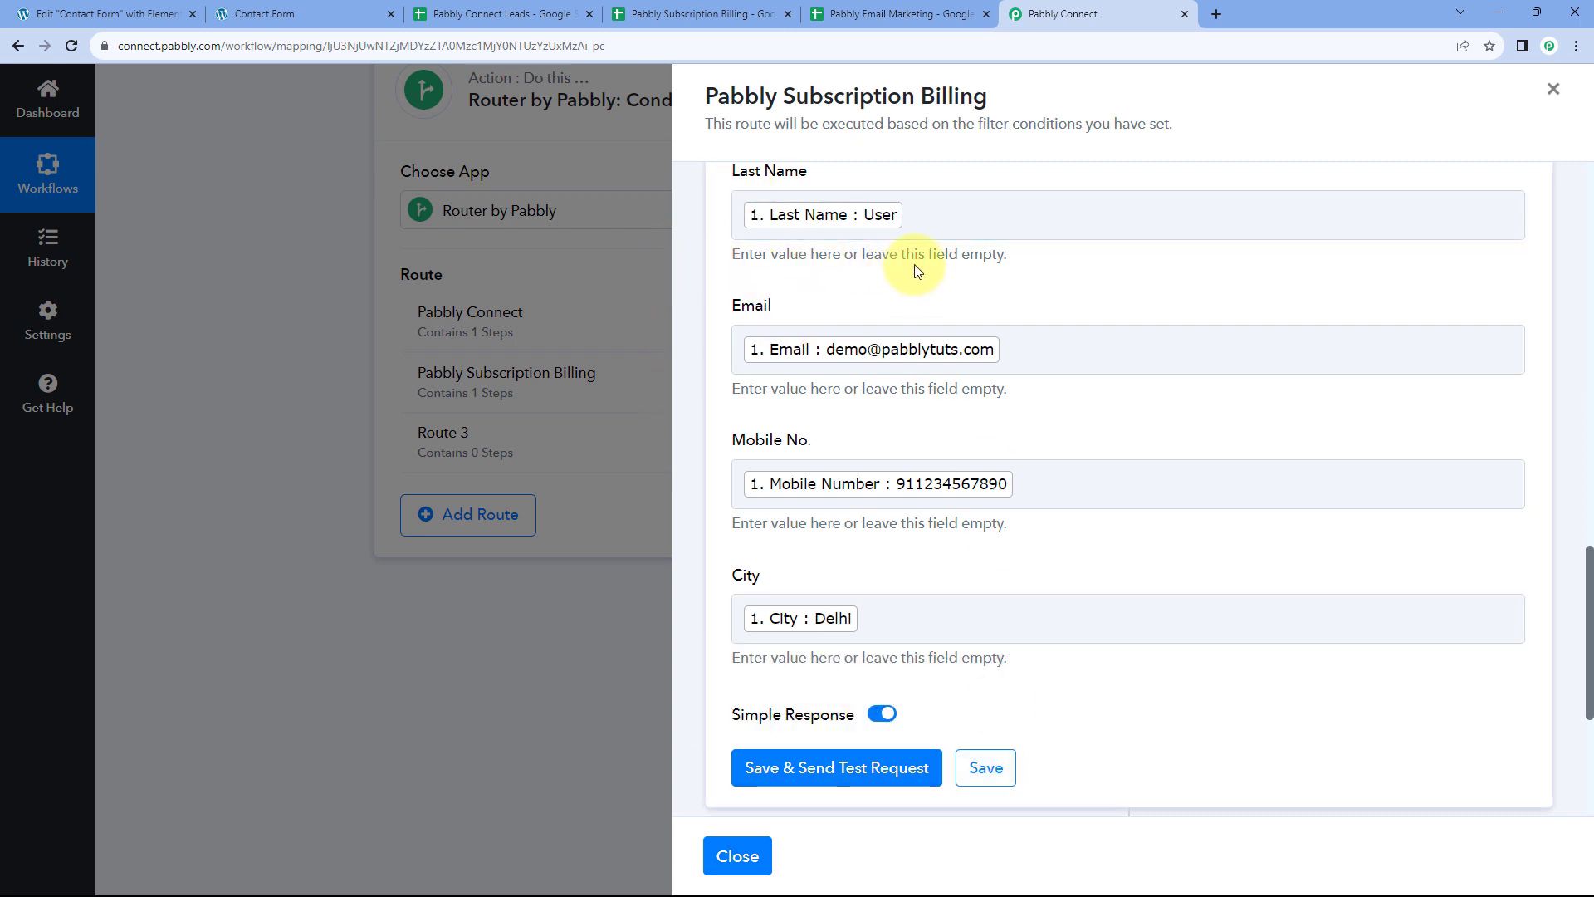
click(349, 6)
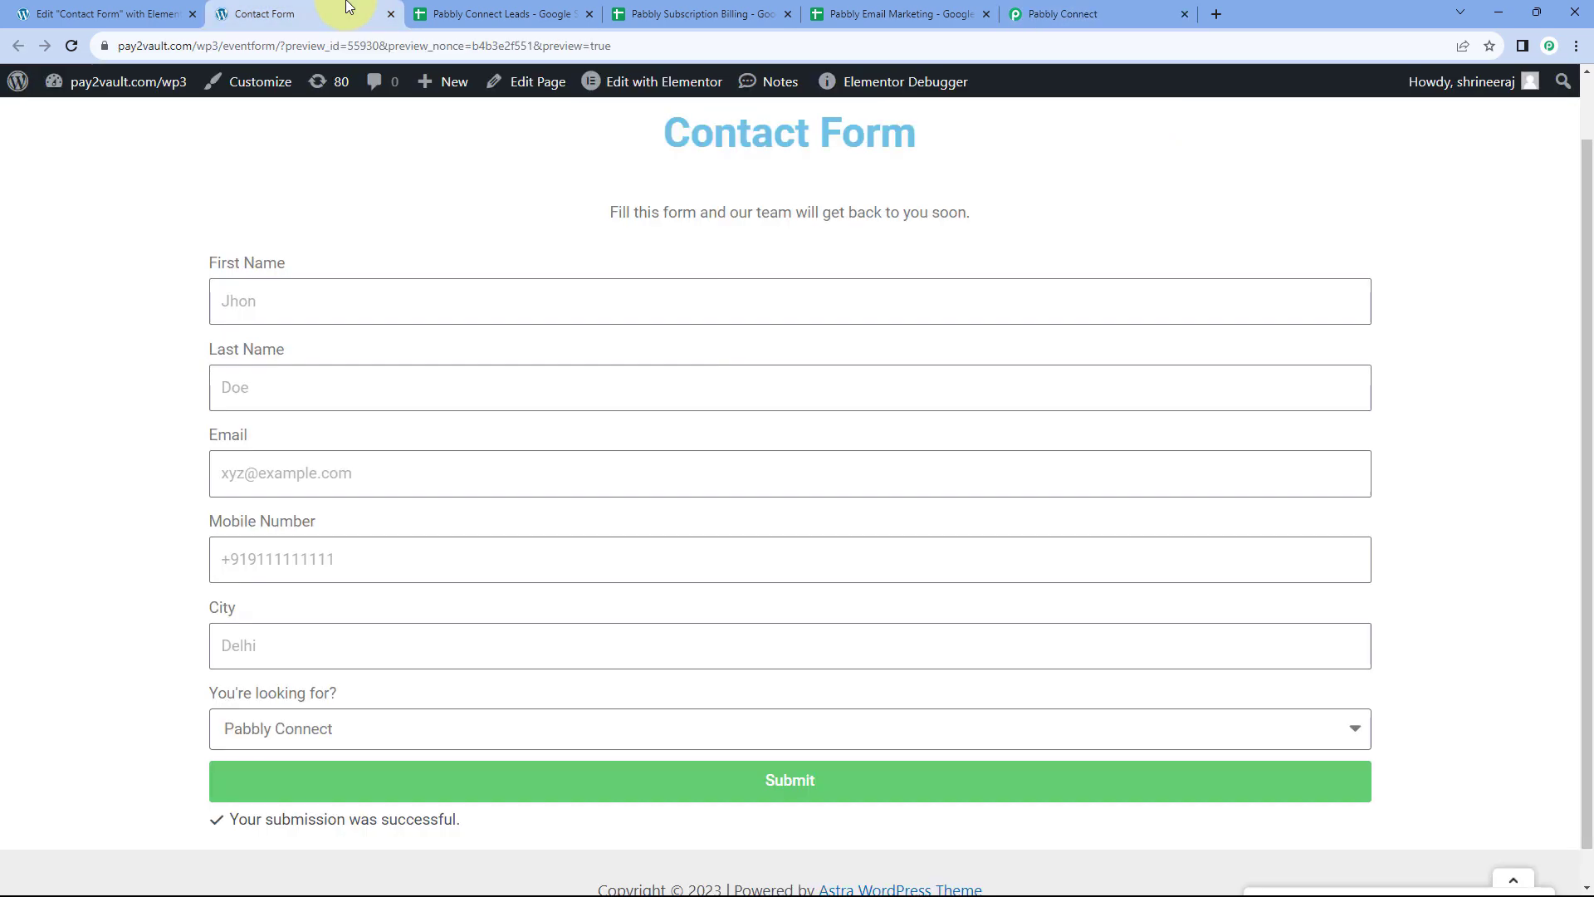
click(357, 736)
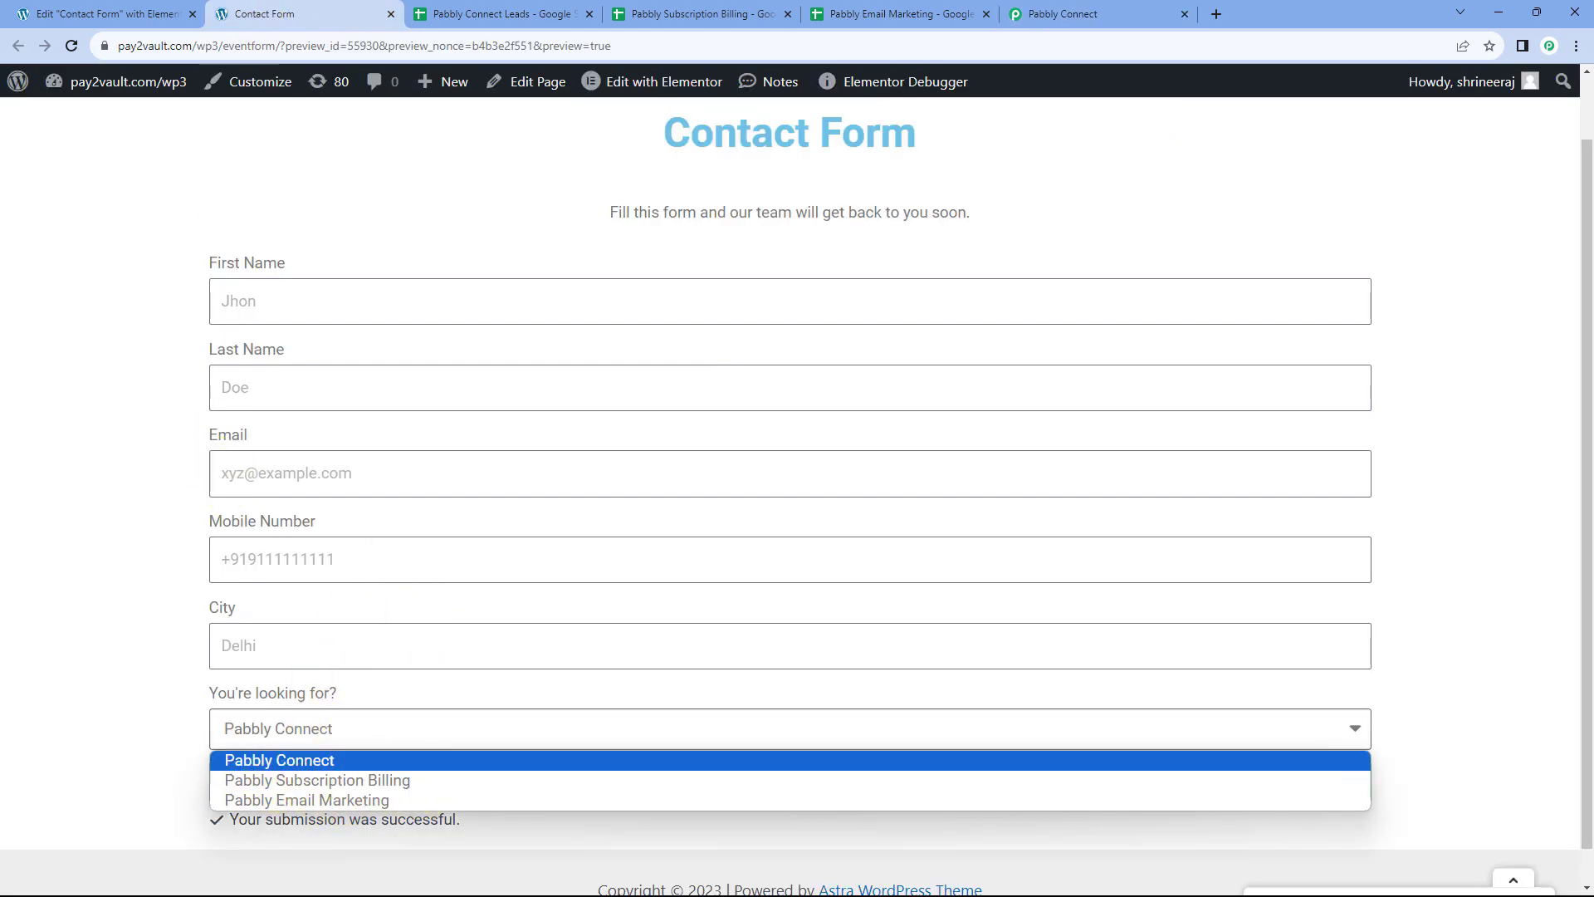
click(1044, 11)
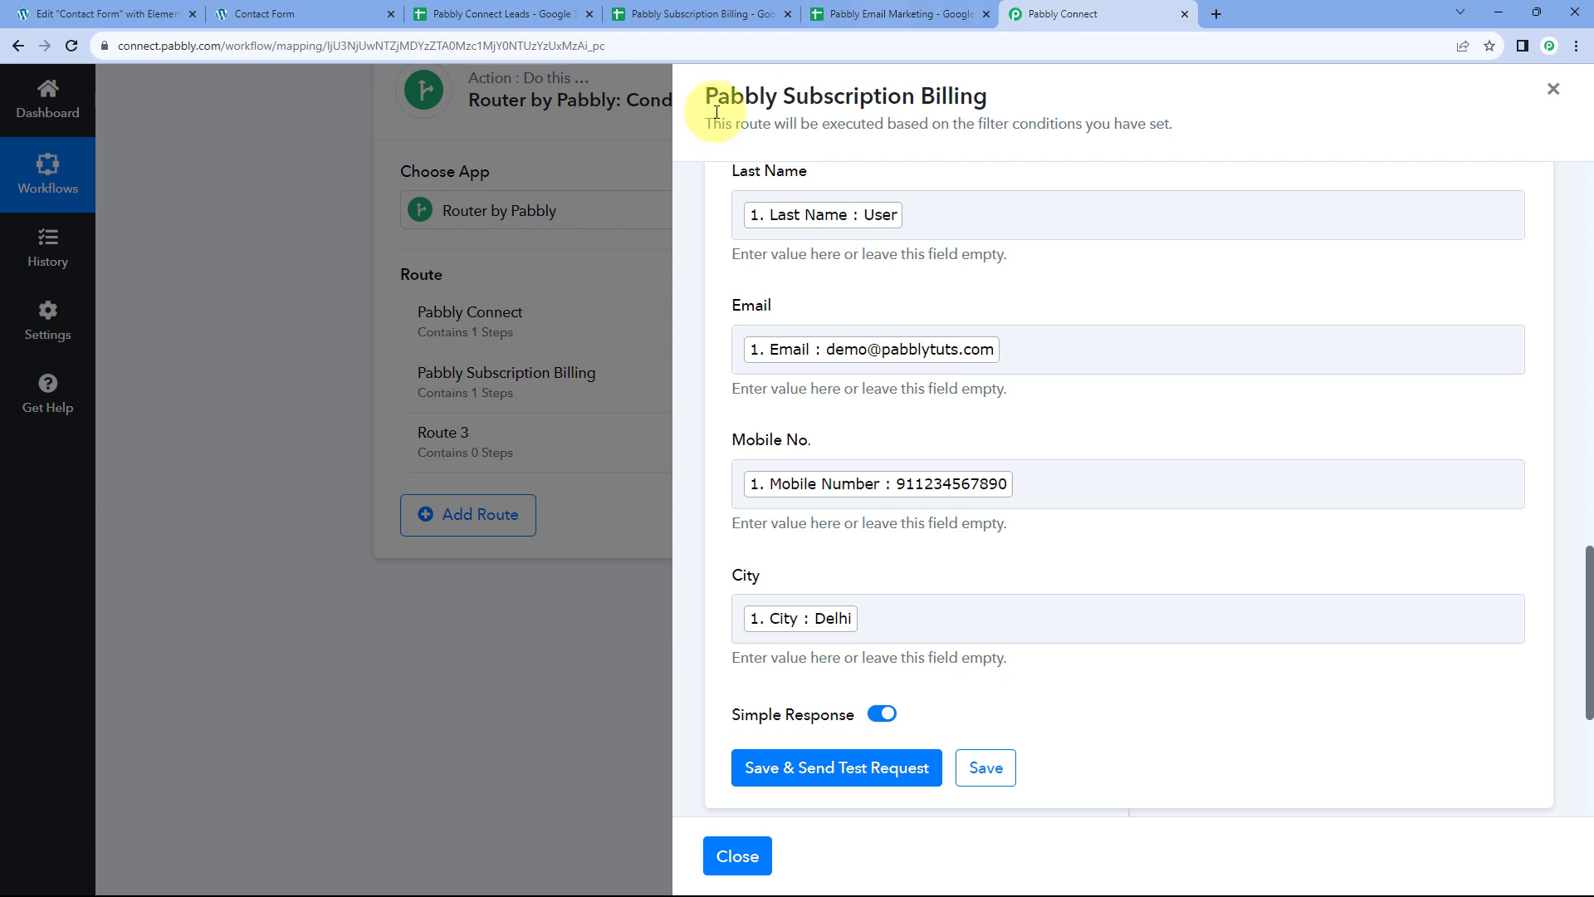
Check the Pabbly Subscription Billing spreadsheet, then close the Subscription Billing route panel
click(679, 7)
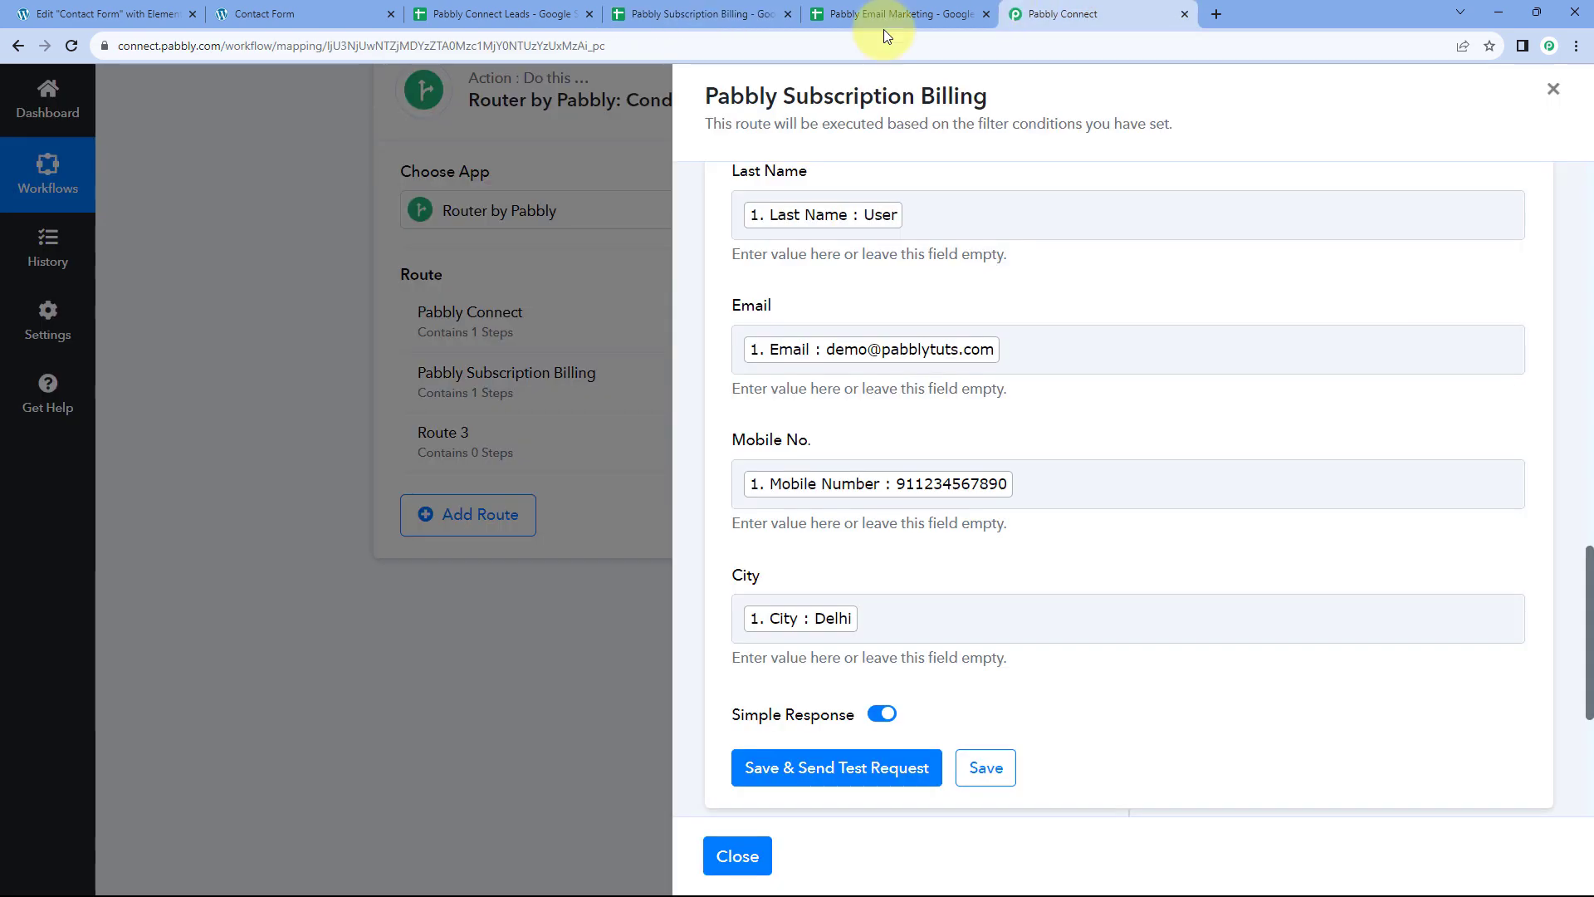
click(1048, 13)
scroll(908, 496, down, 3)
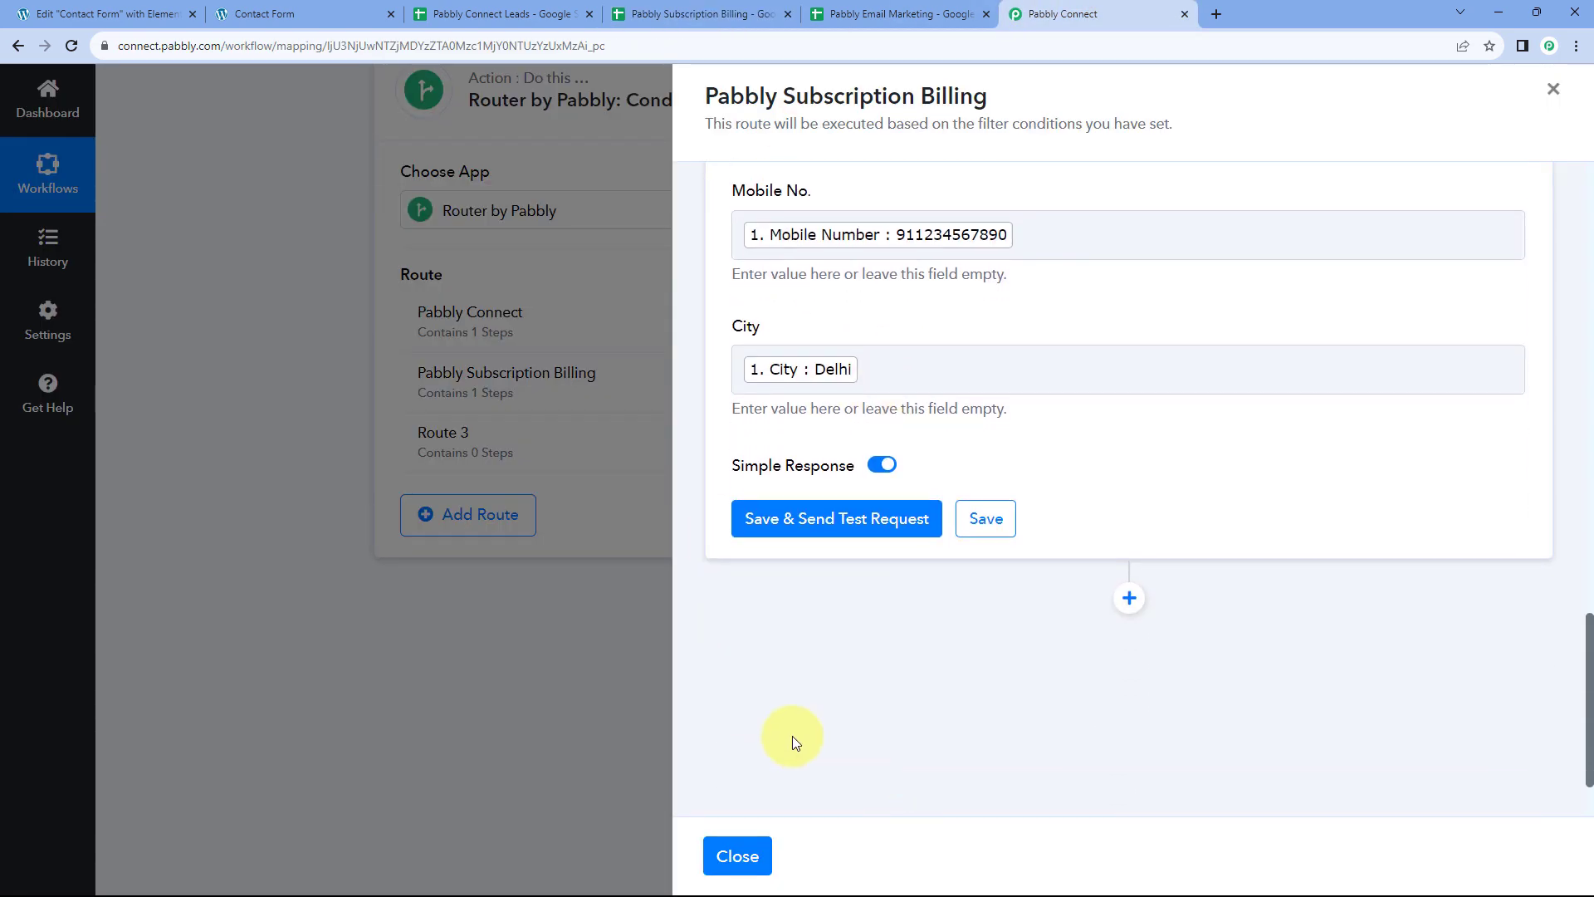
click(738, 855)
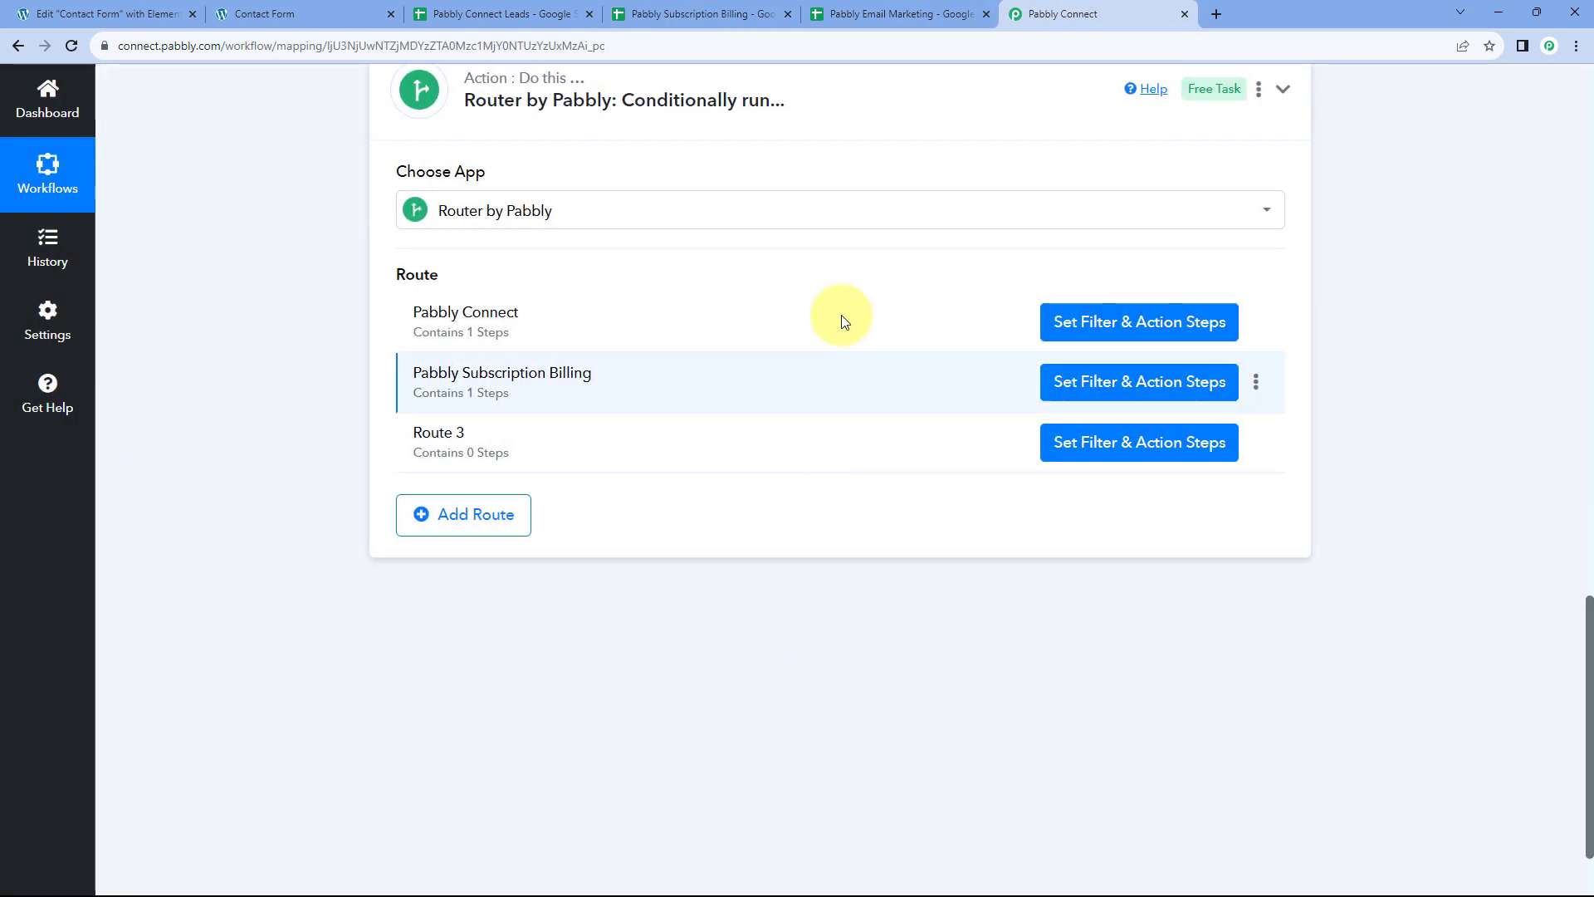
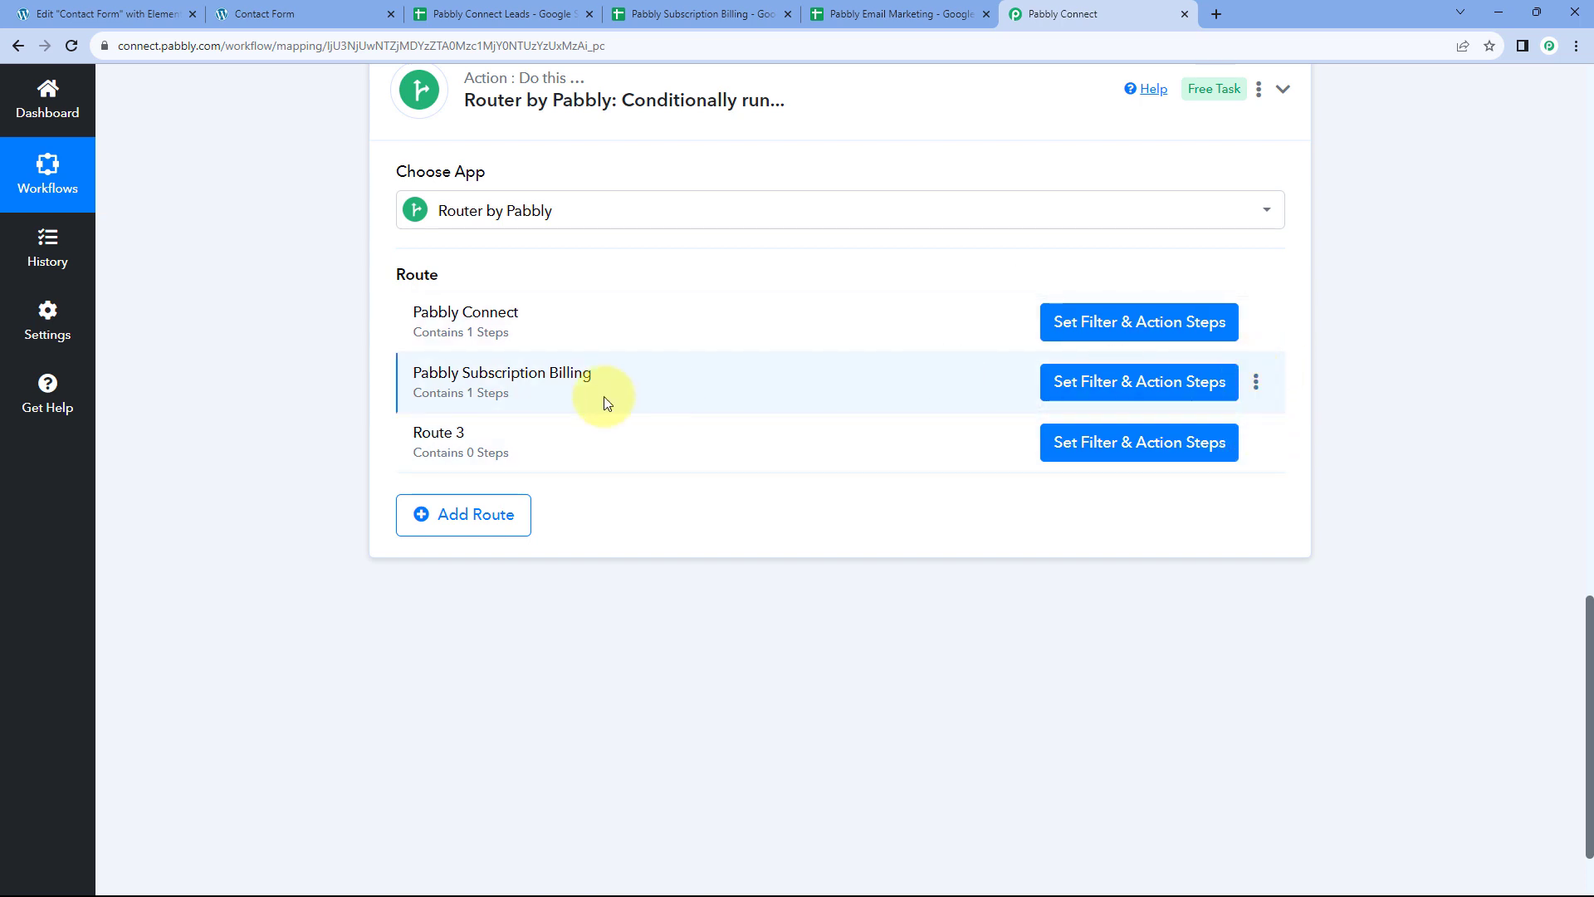
Clone the Pabbly Subscription Billing route and delete the empty Route 3
click(1255, 385)
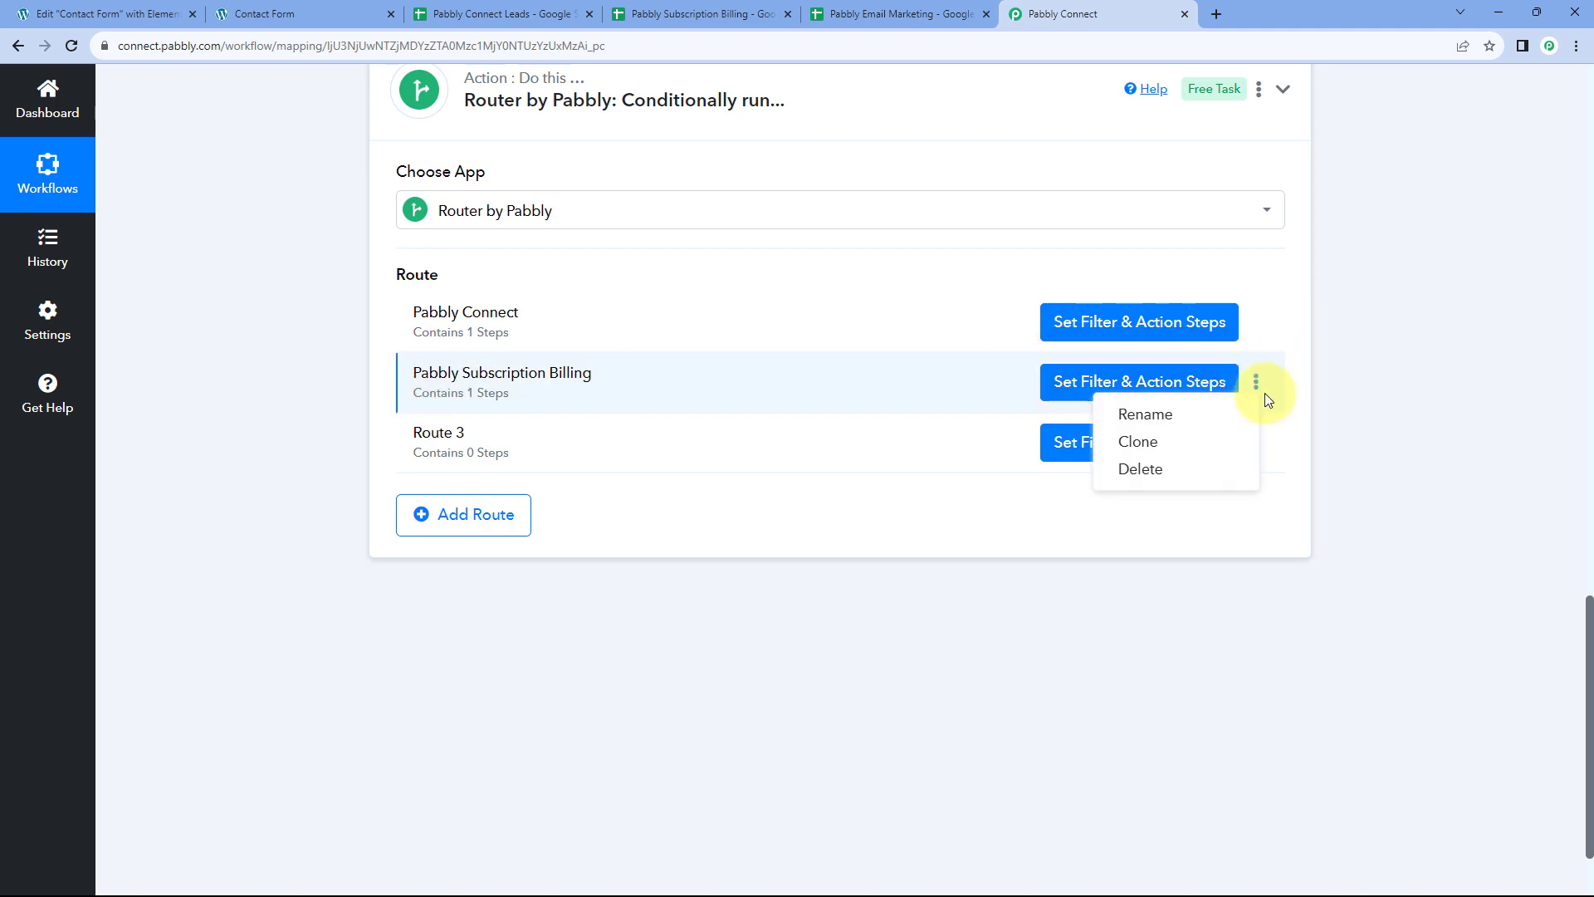
click(1158, 445)
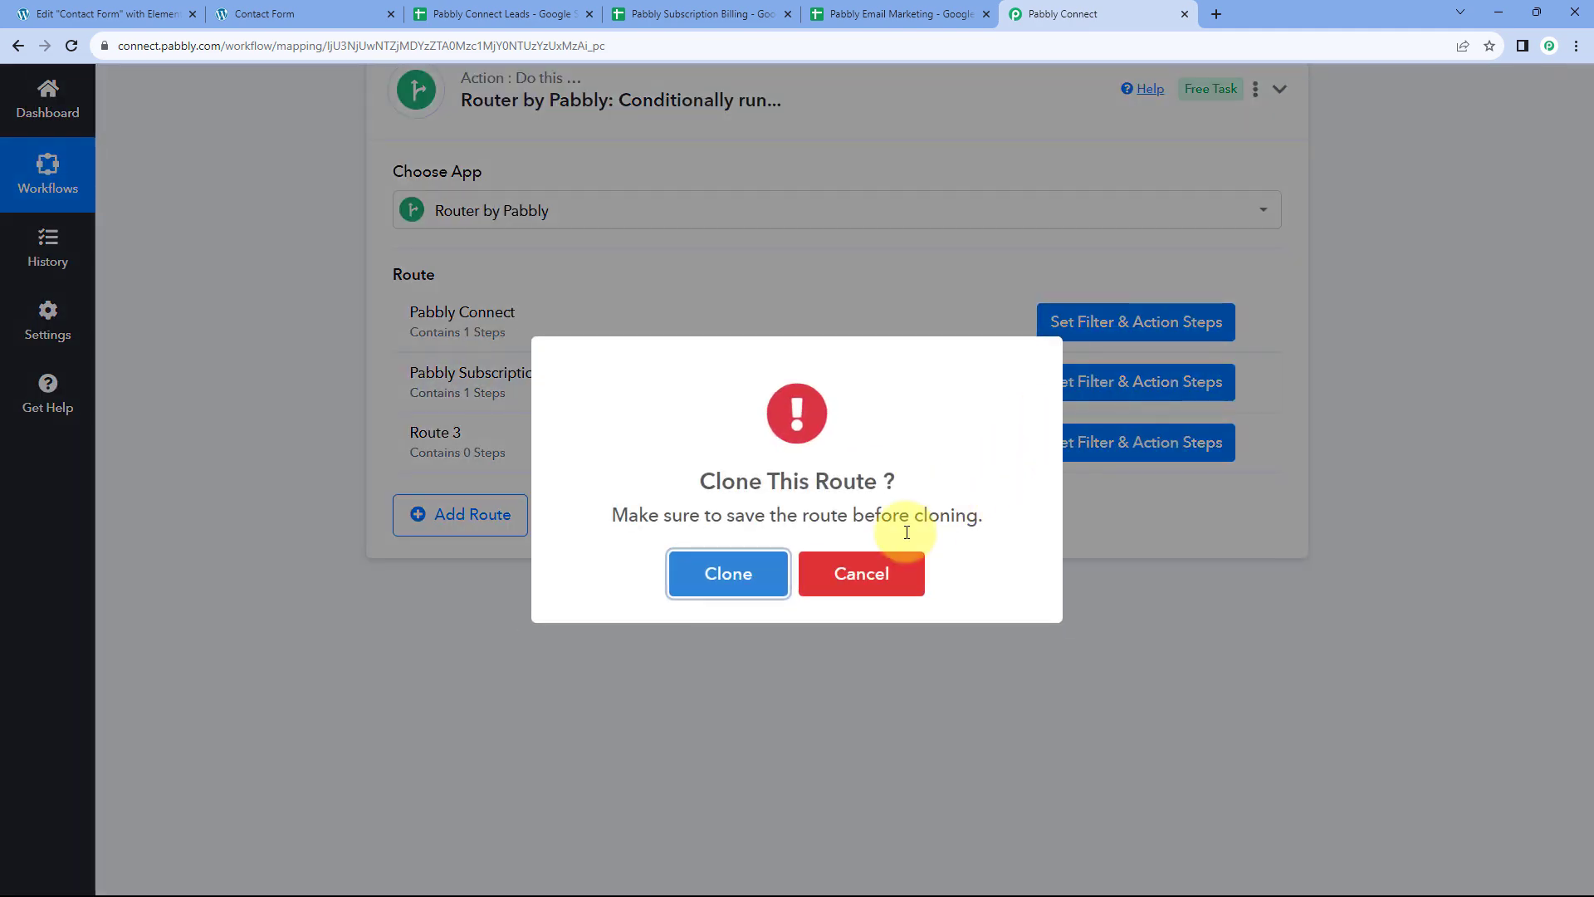
click(724, 573)
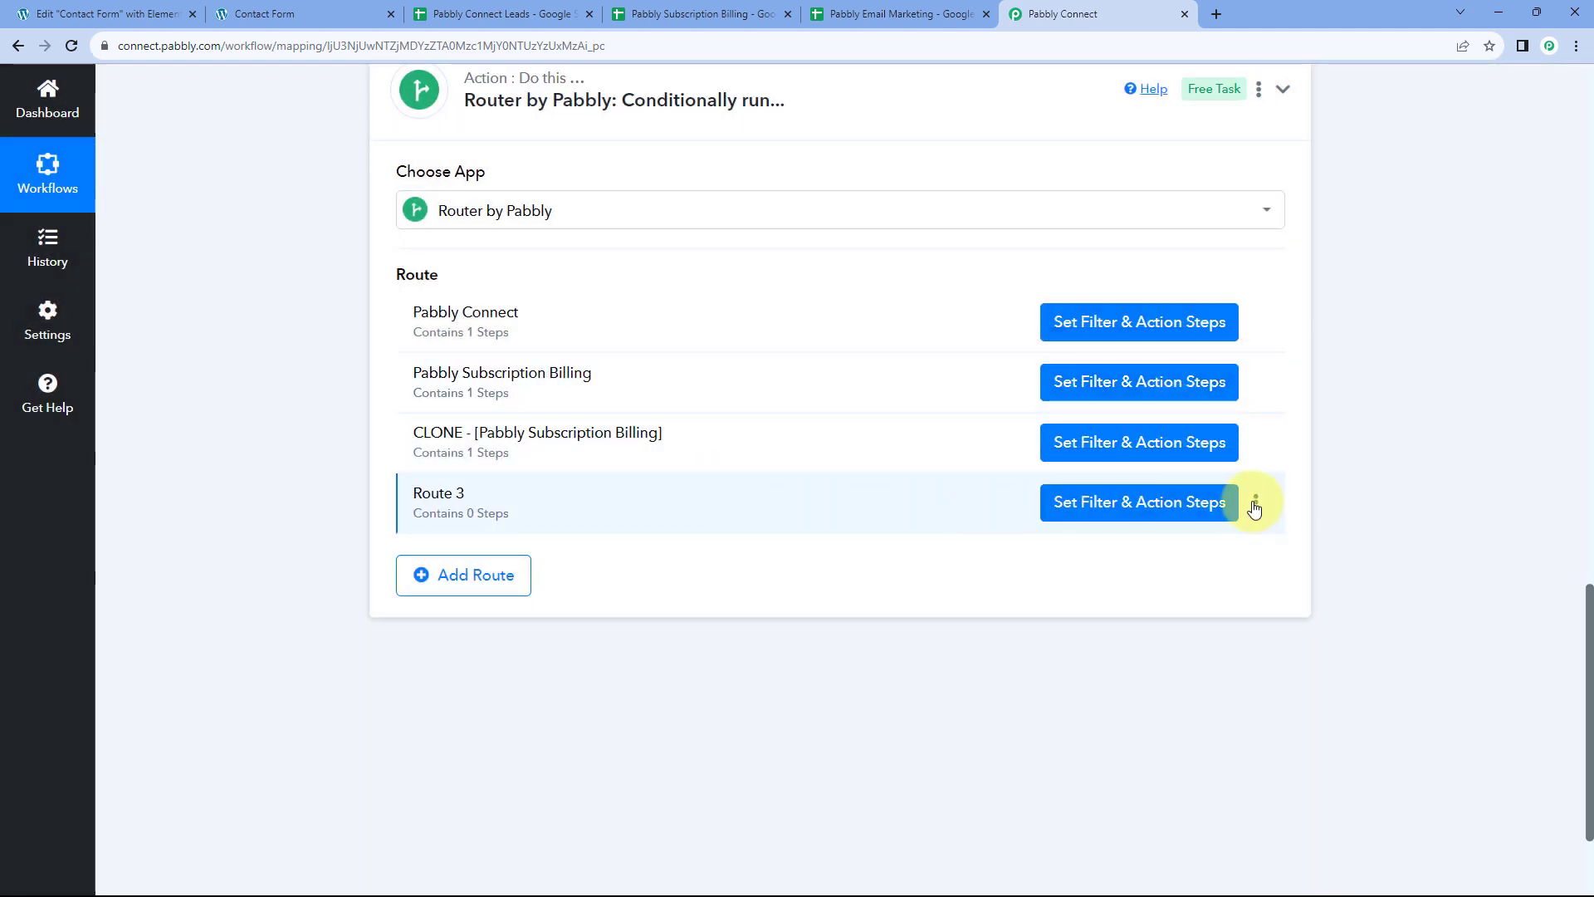
click(1257, 507)
click(1161, 587)
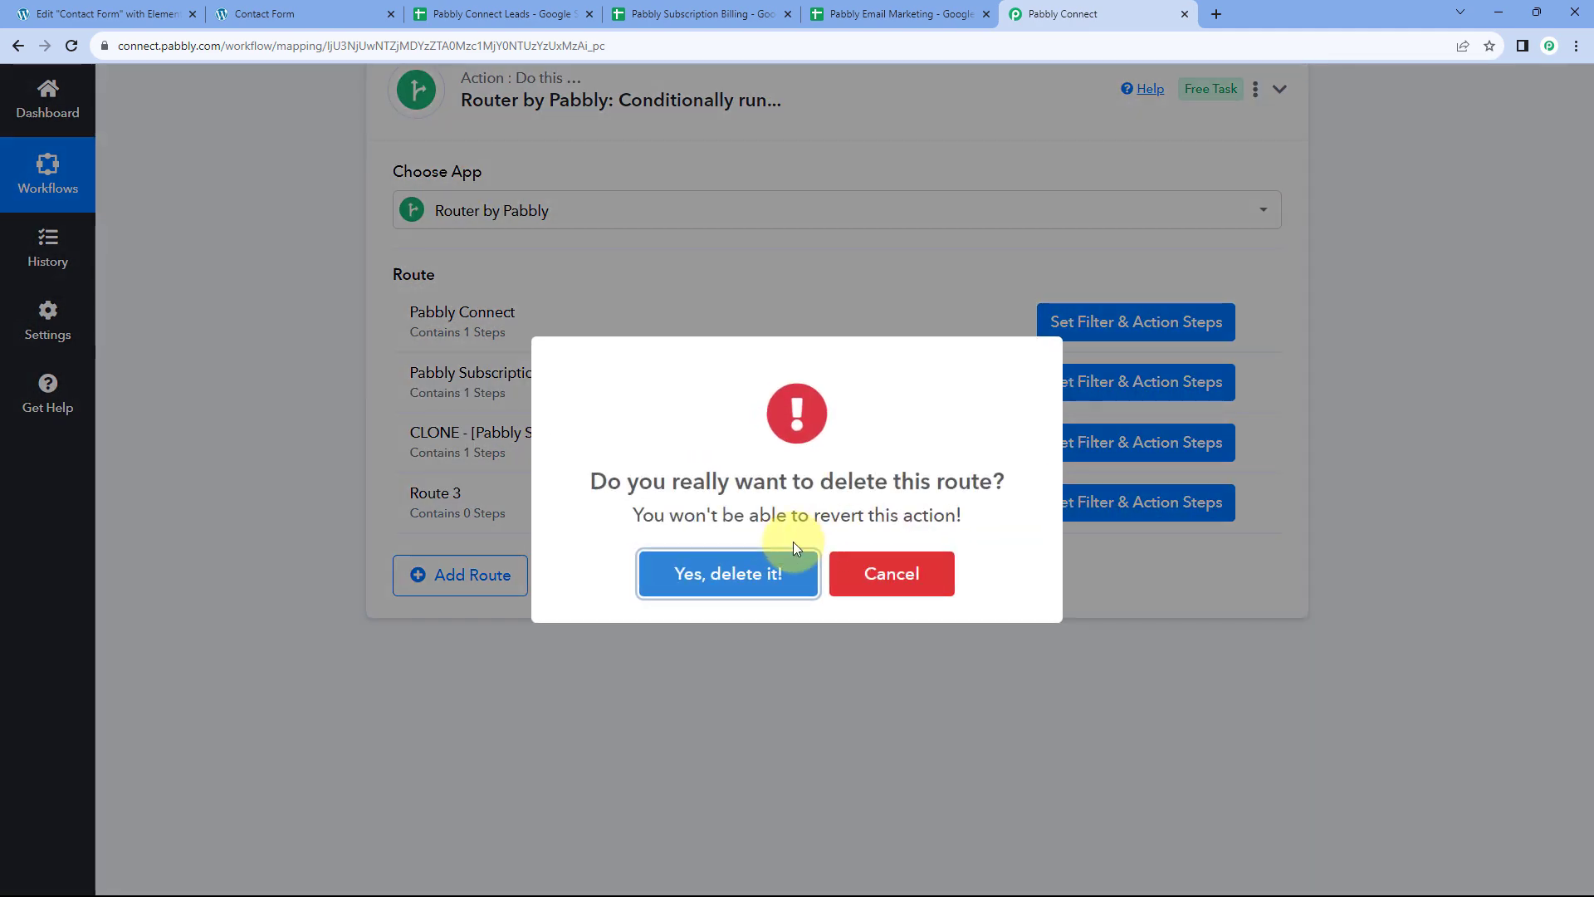
click(747, 573)
click(789, 571)
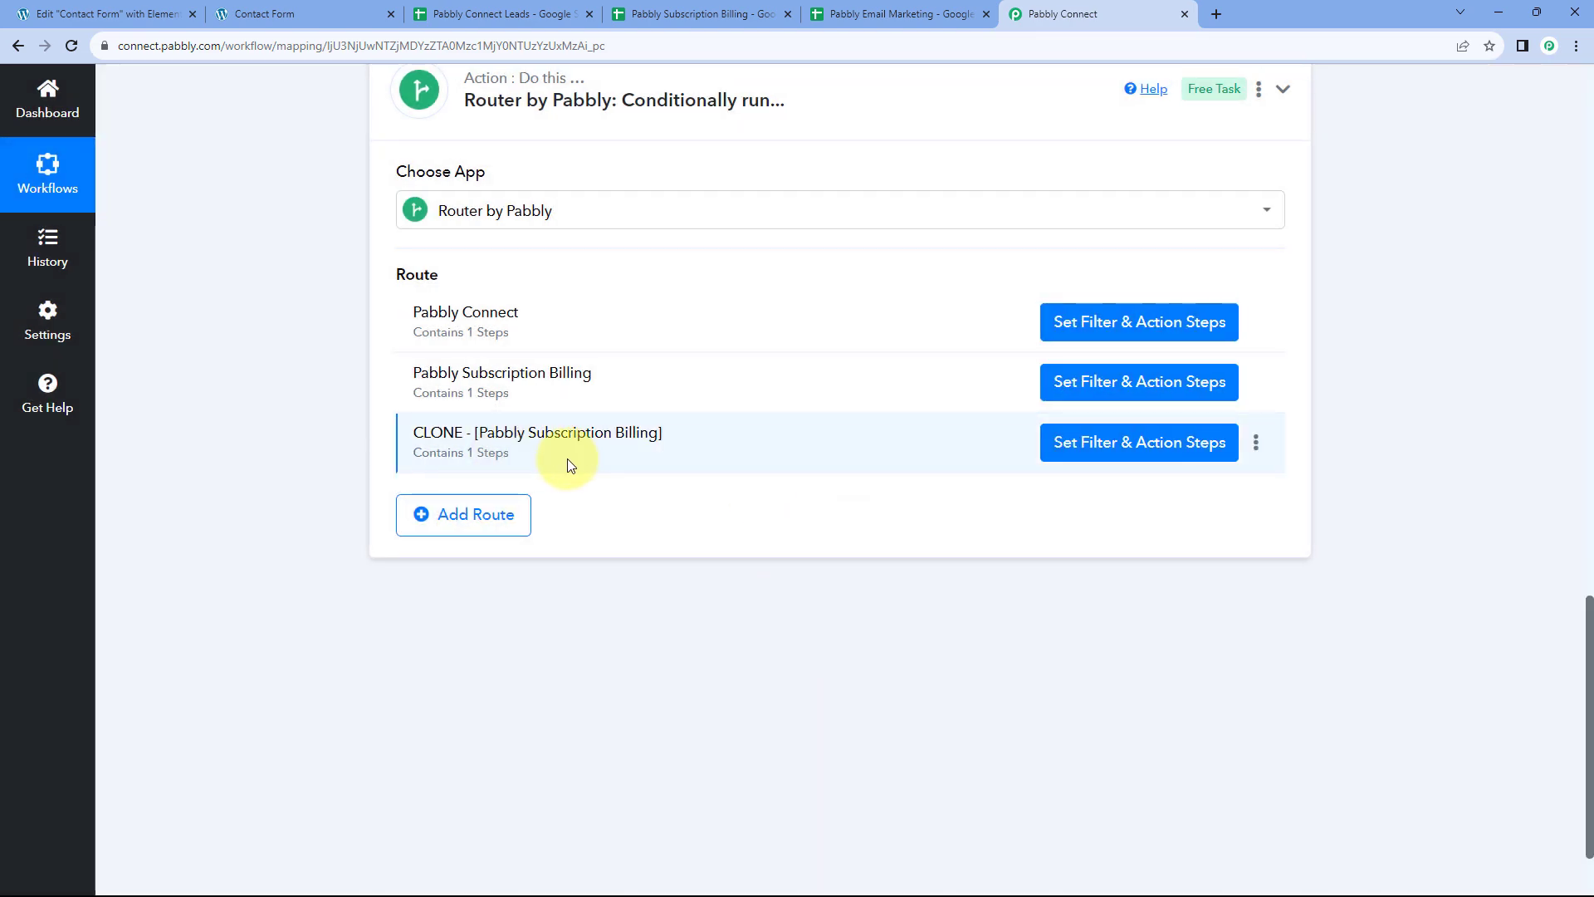
Rename the cloned route to 'Pabbly Email Marketing'
click(1256, 443)
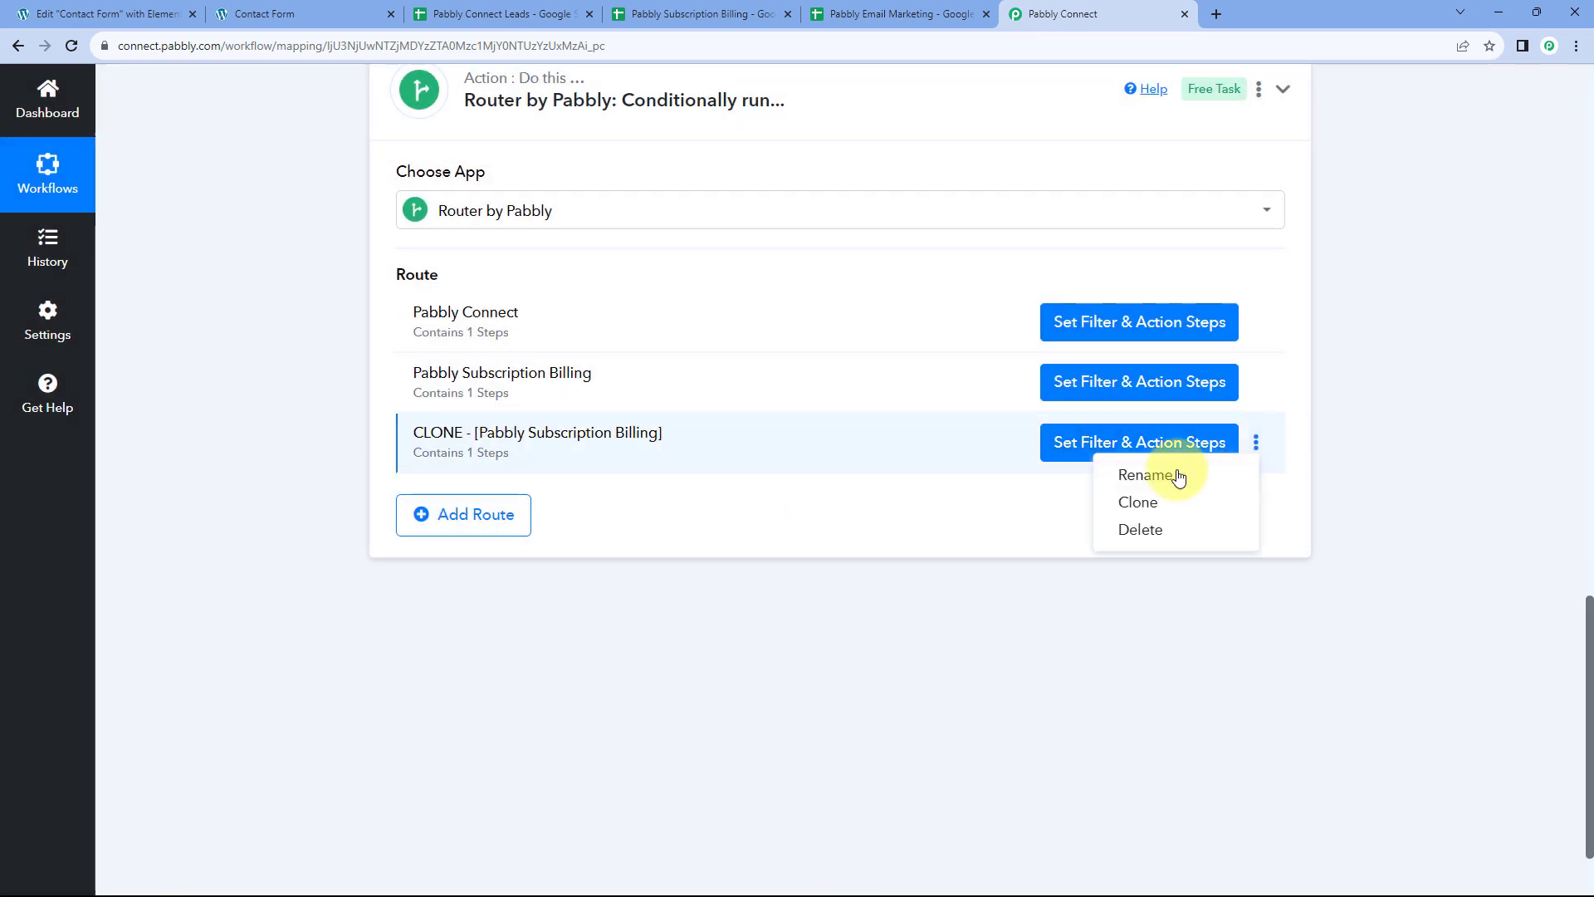
click(1174, 474)
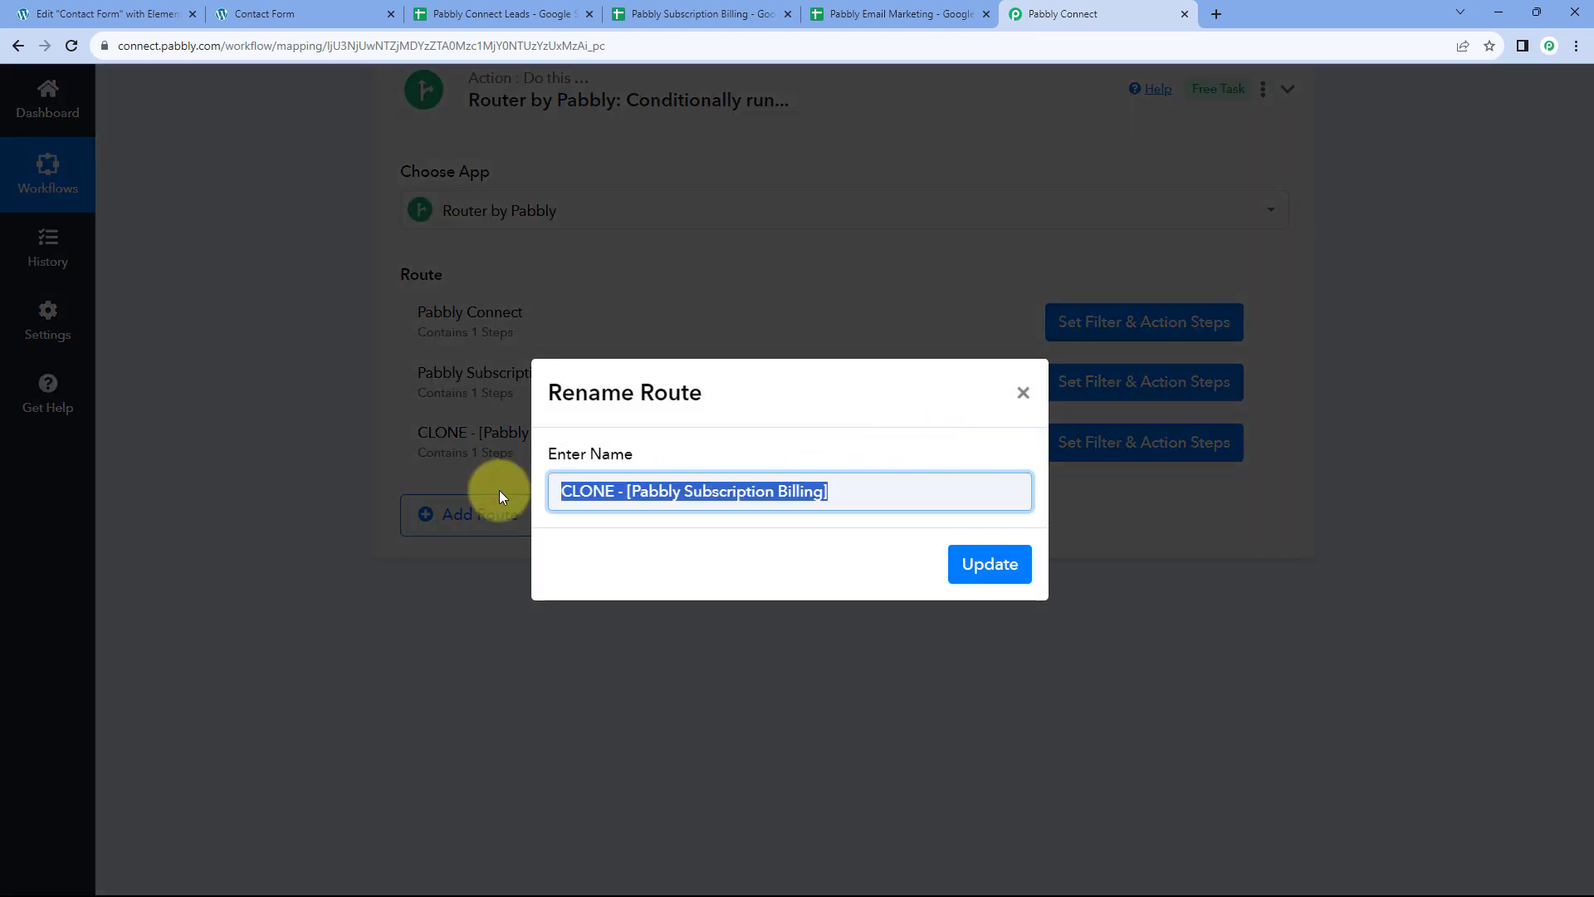
text(Pabbly Ema)
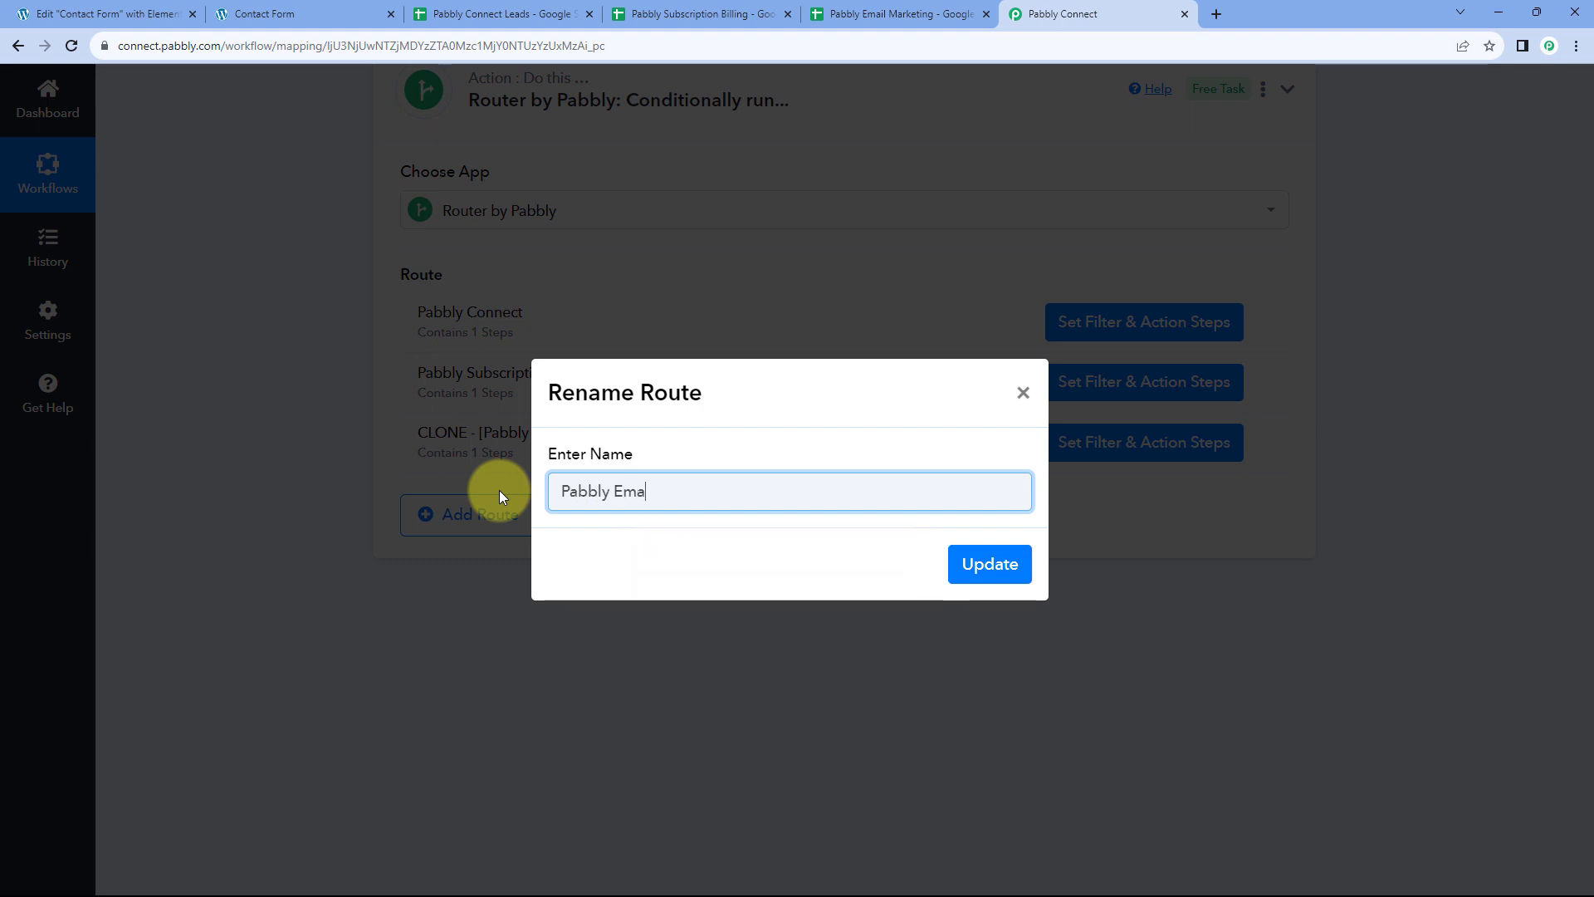
text(il Marketing)
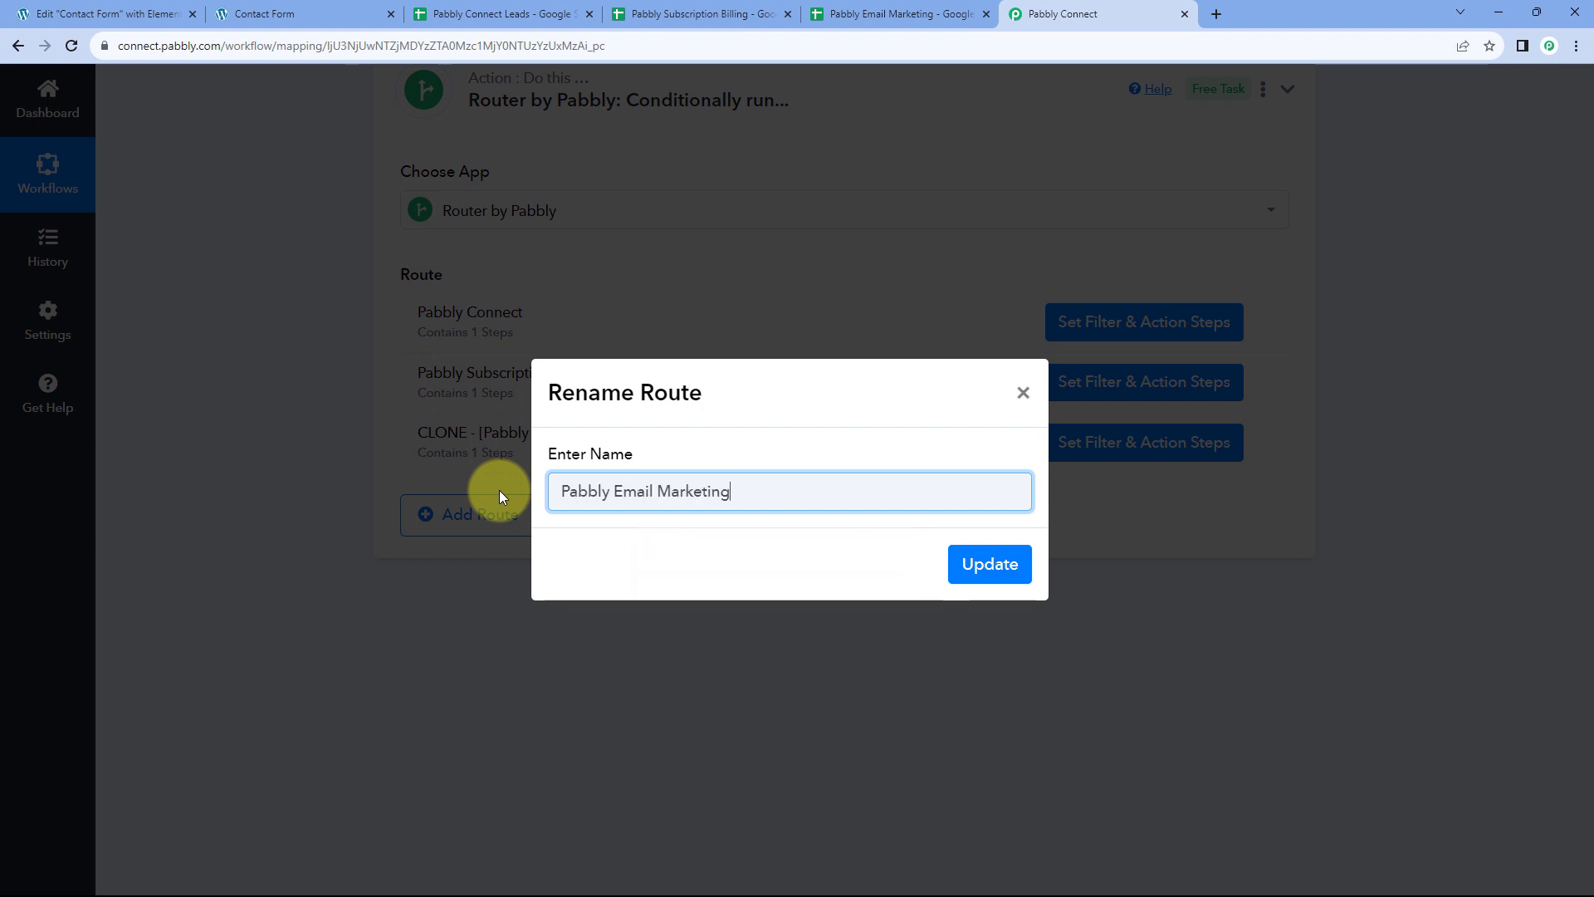
click(972, 562)
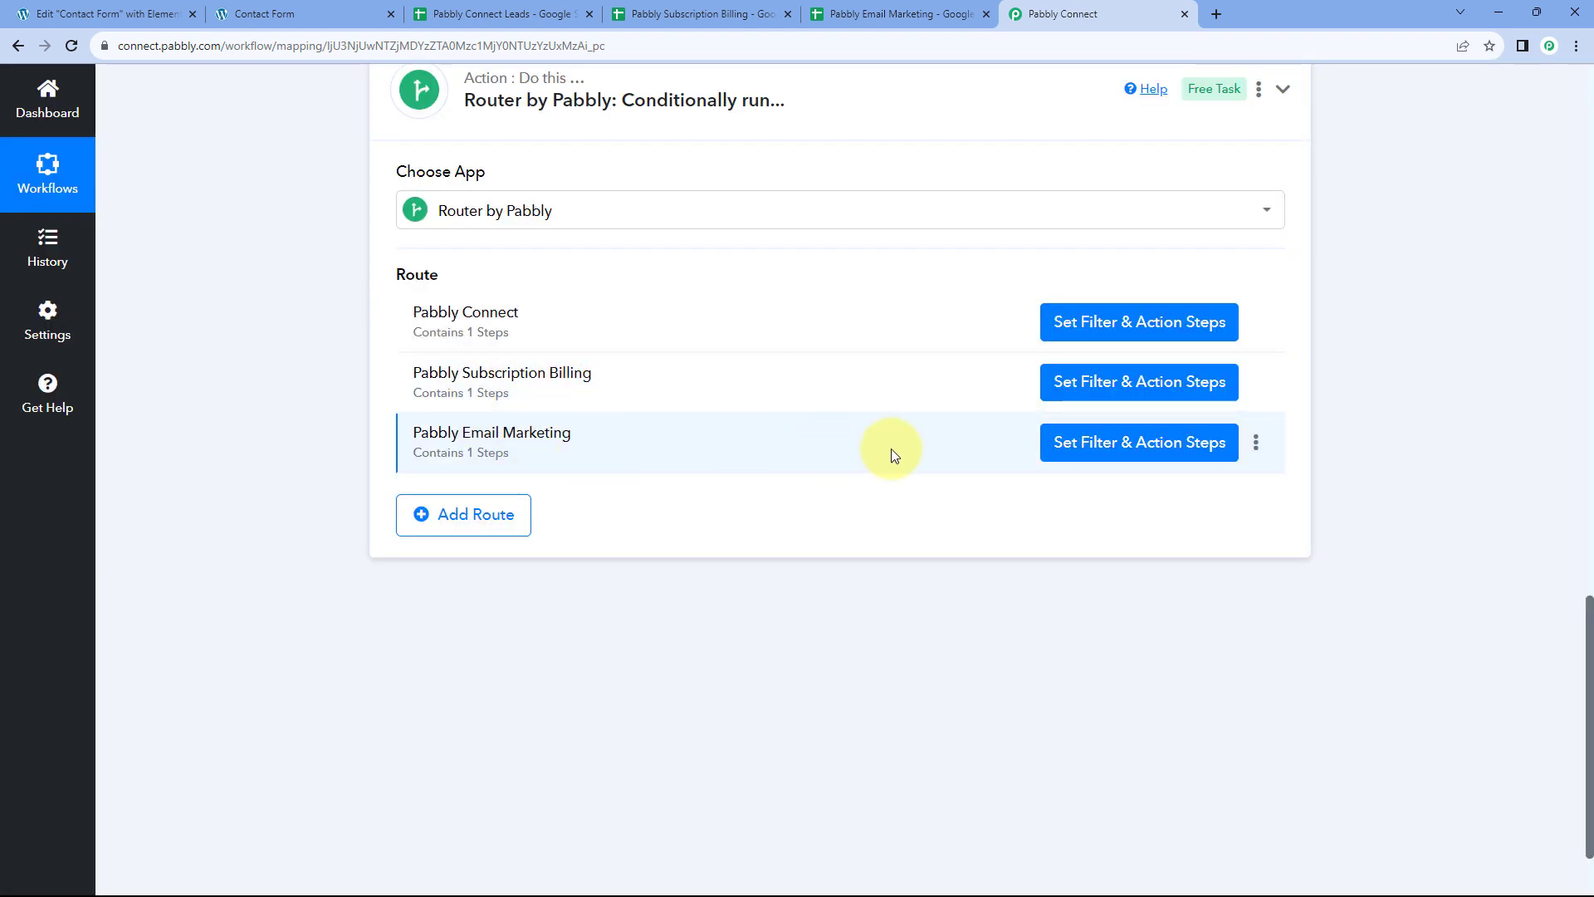
Change the third route's filter value from Subscription Billing to Pabbly Email Marketing
click(1135, 448)
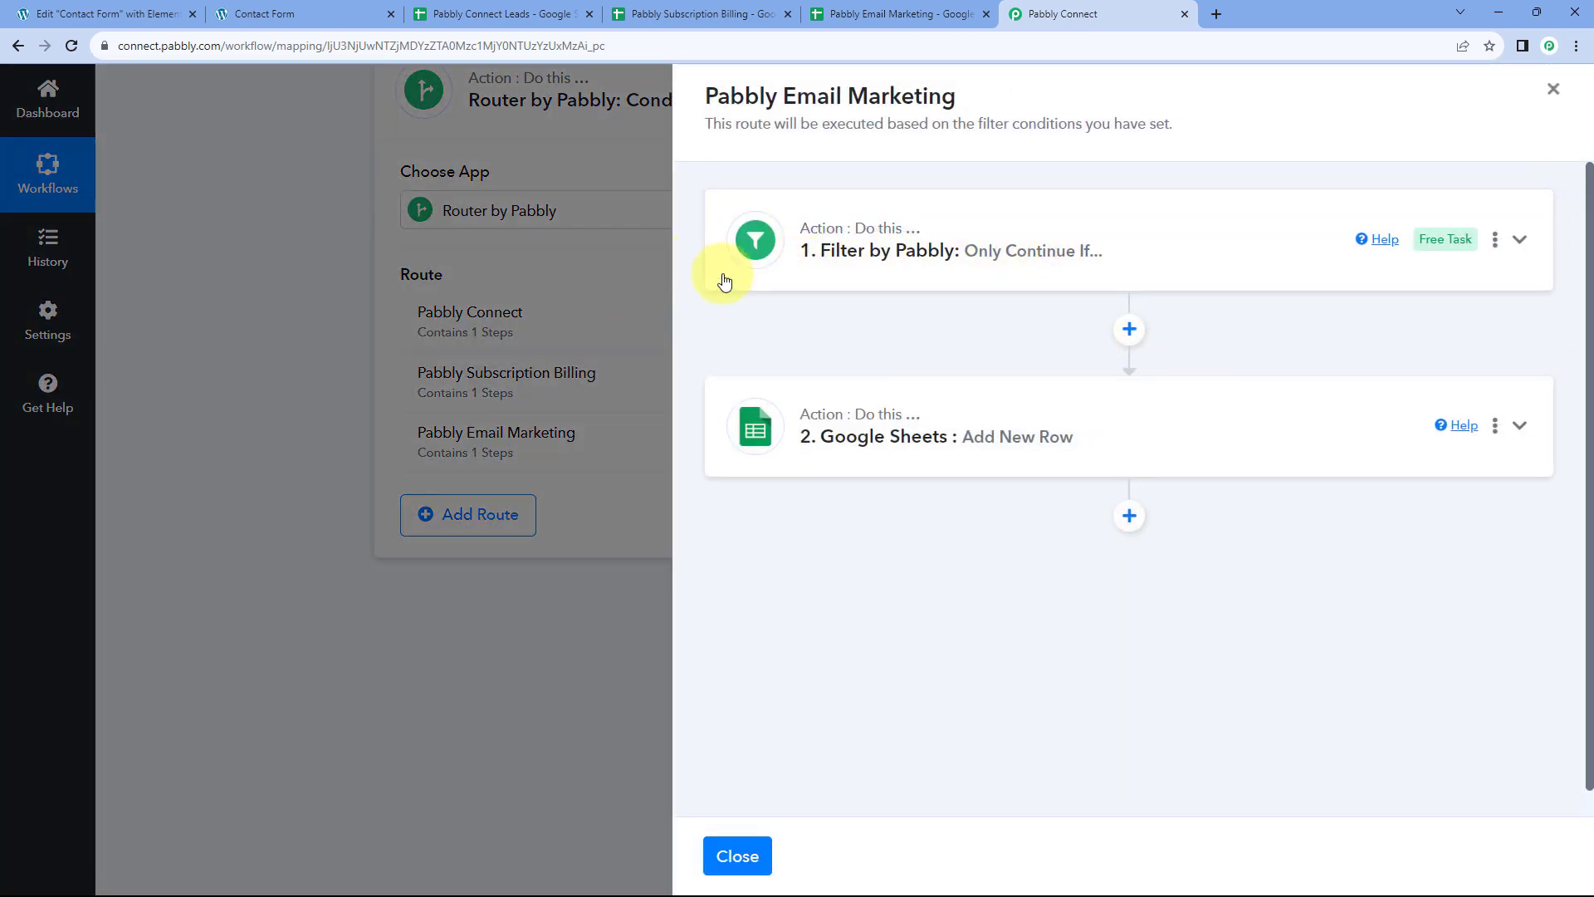
click(1101, 238)
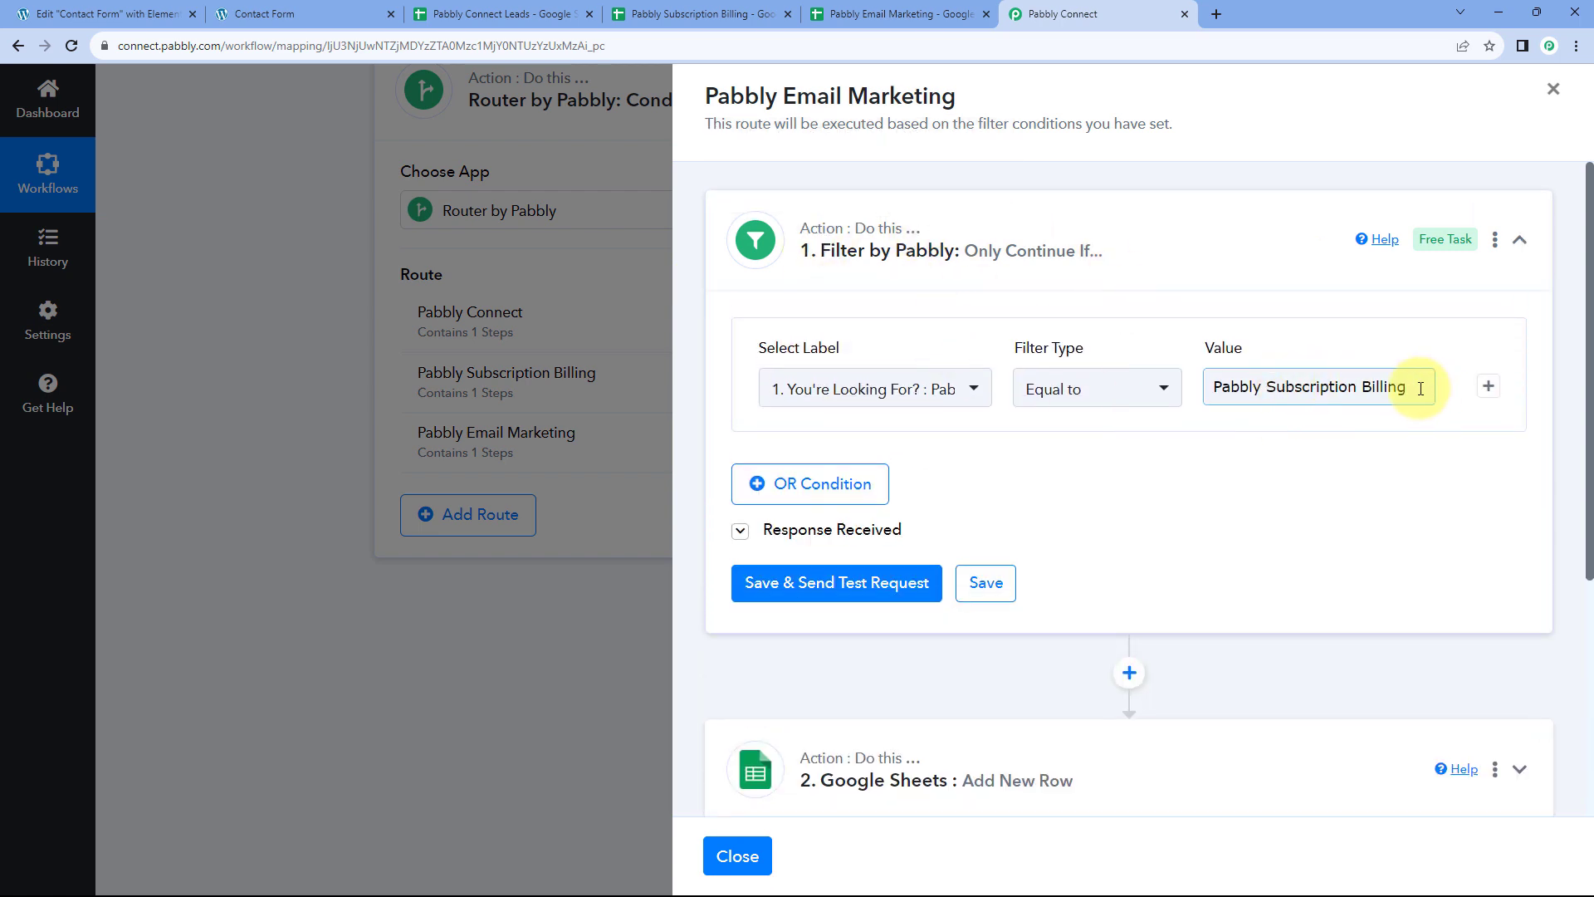
drag(1420, 389, 1268, 388)
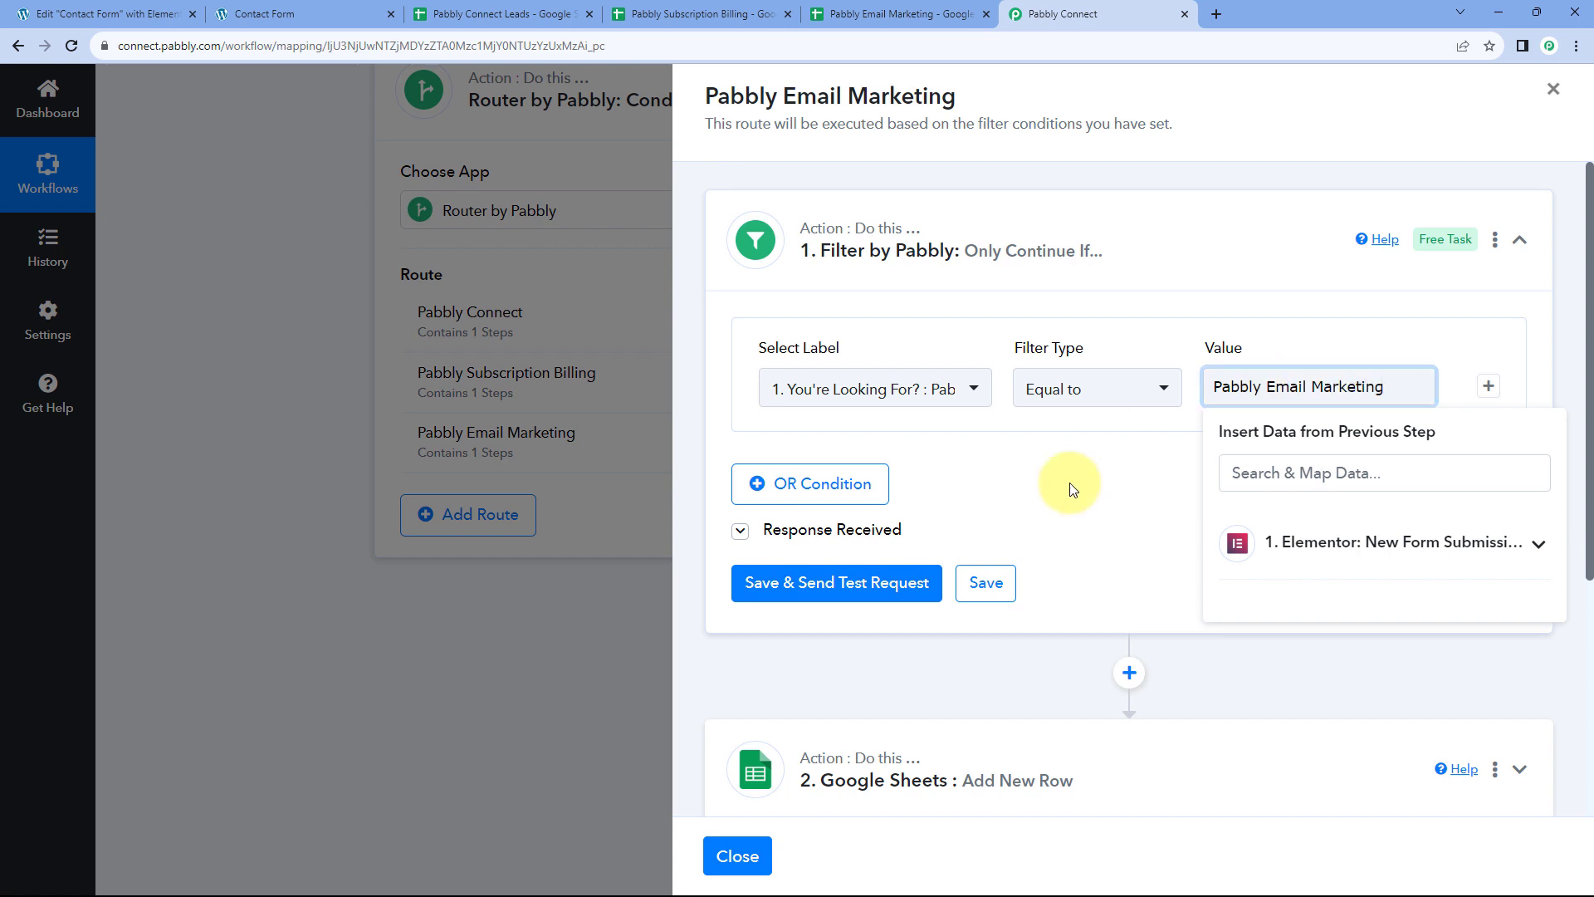
click(1042, 452)
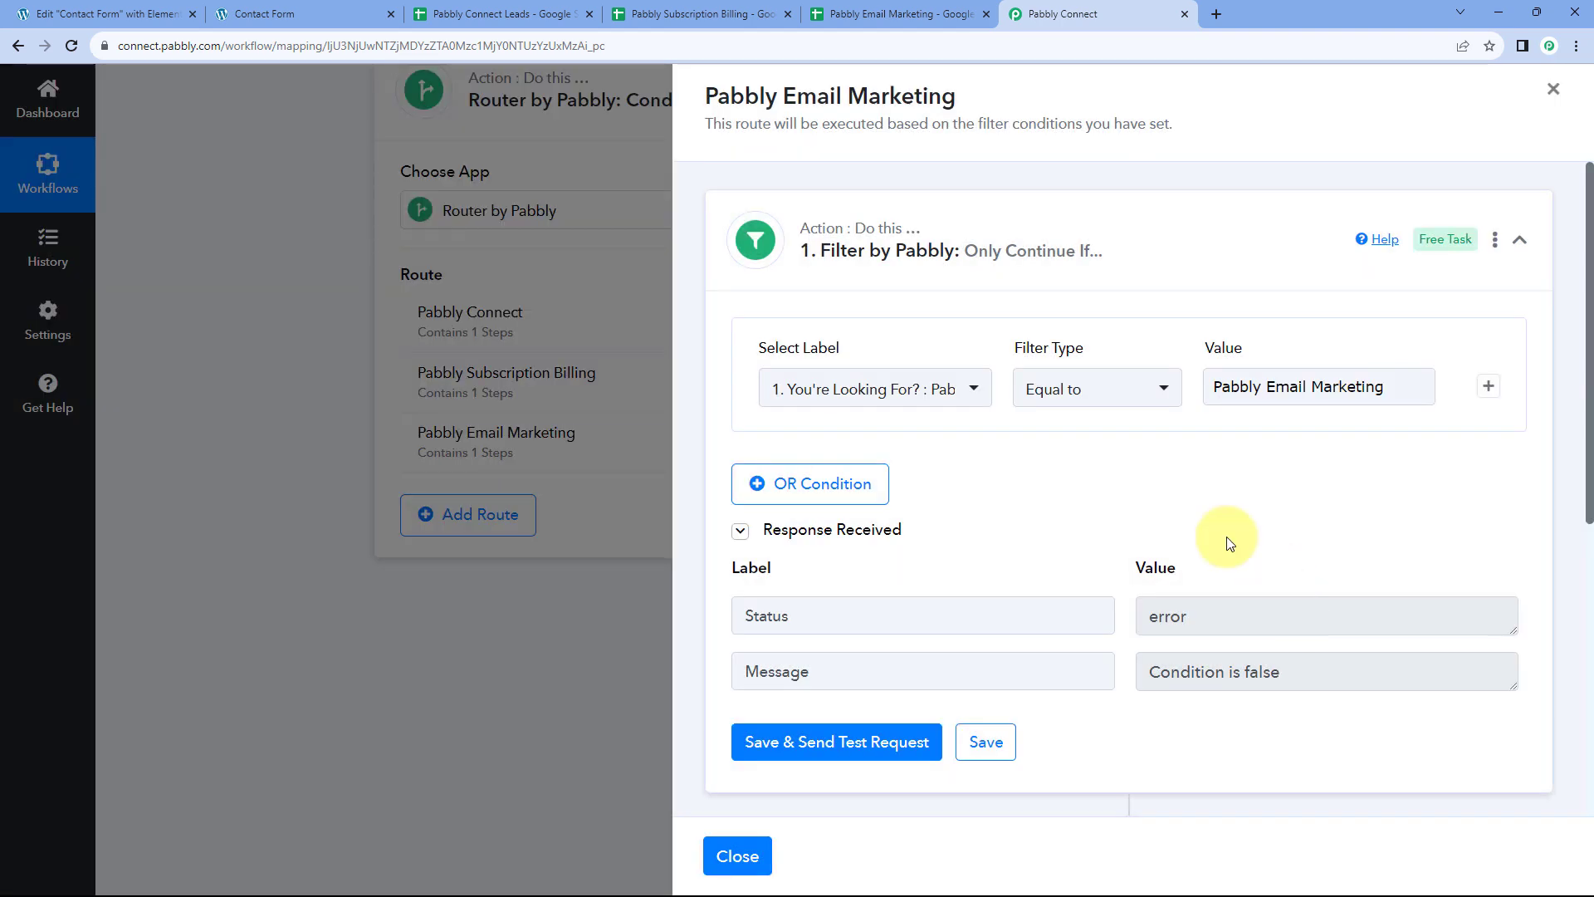
Check the filter's field list and the form's looking-for options against the new filter value
click(960, 391)
click(947, 498)
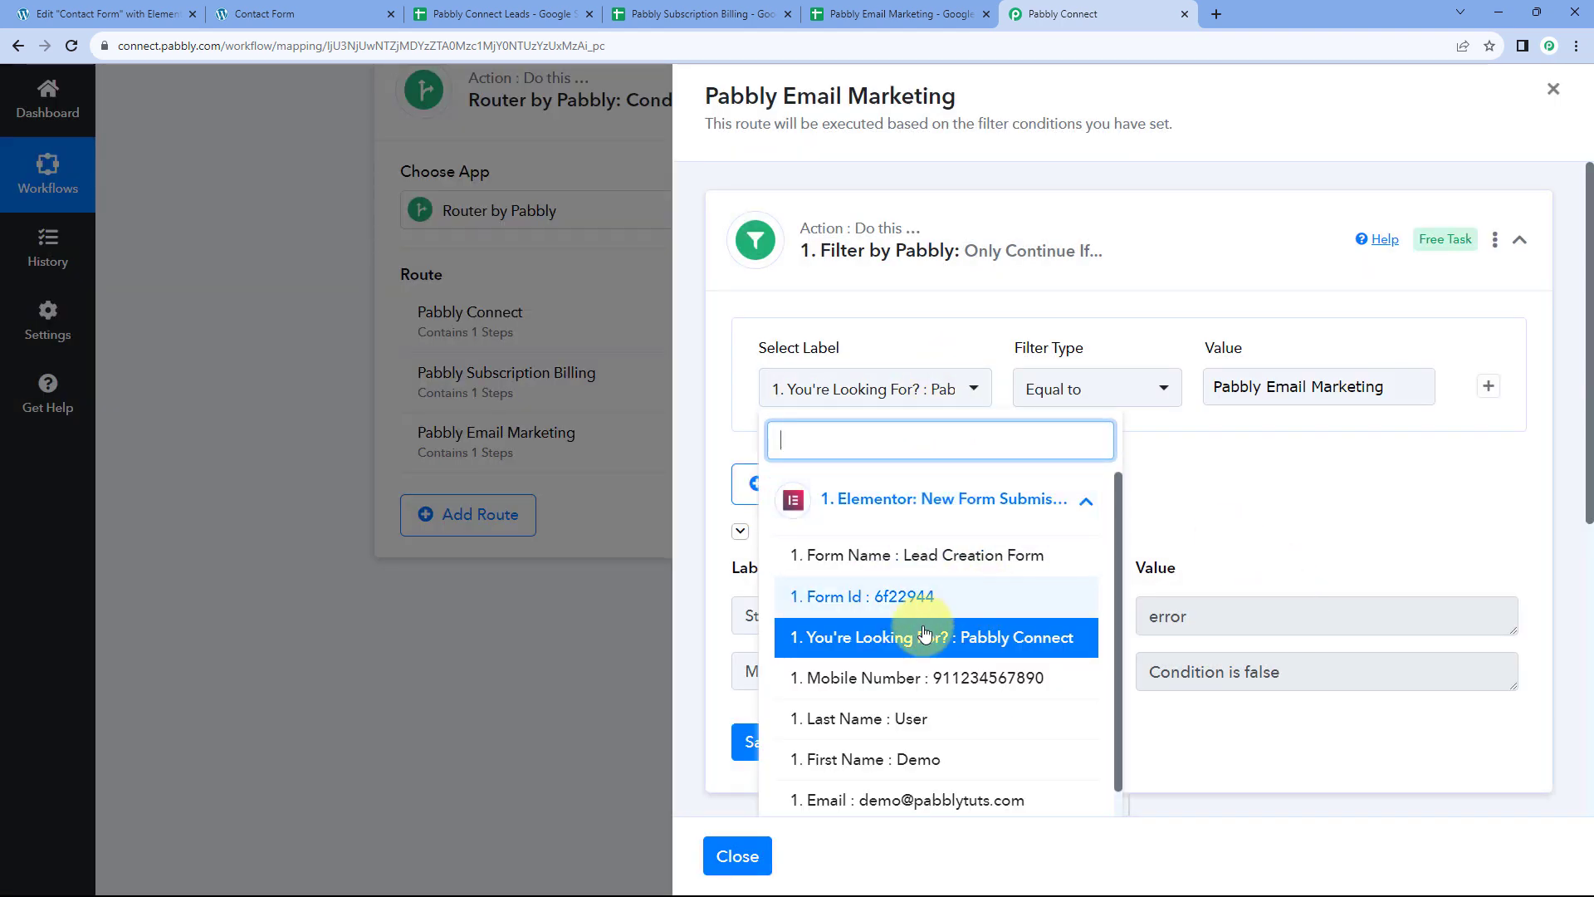
click(1215, 523)
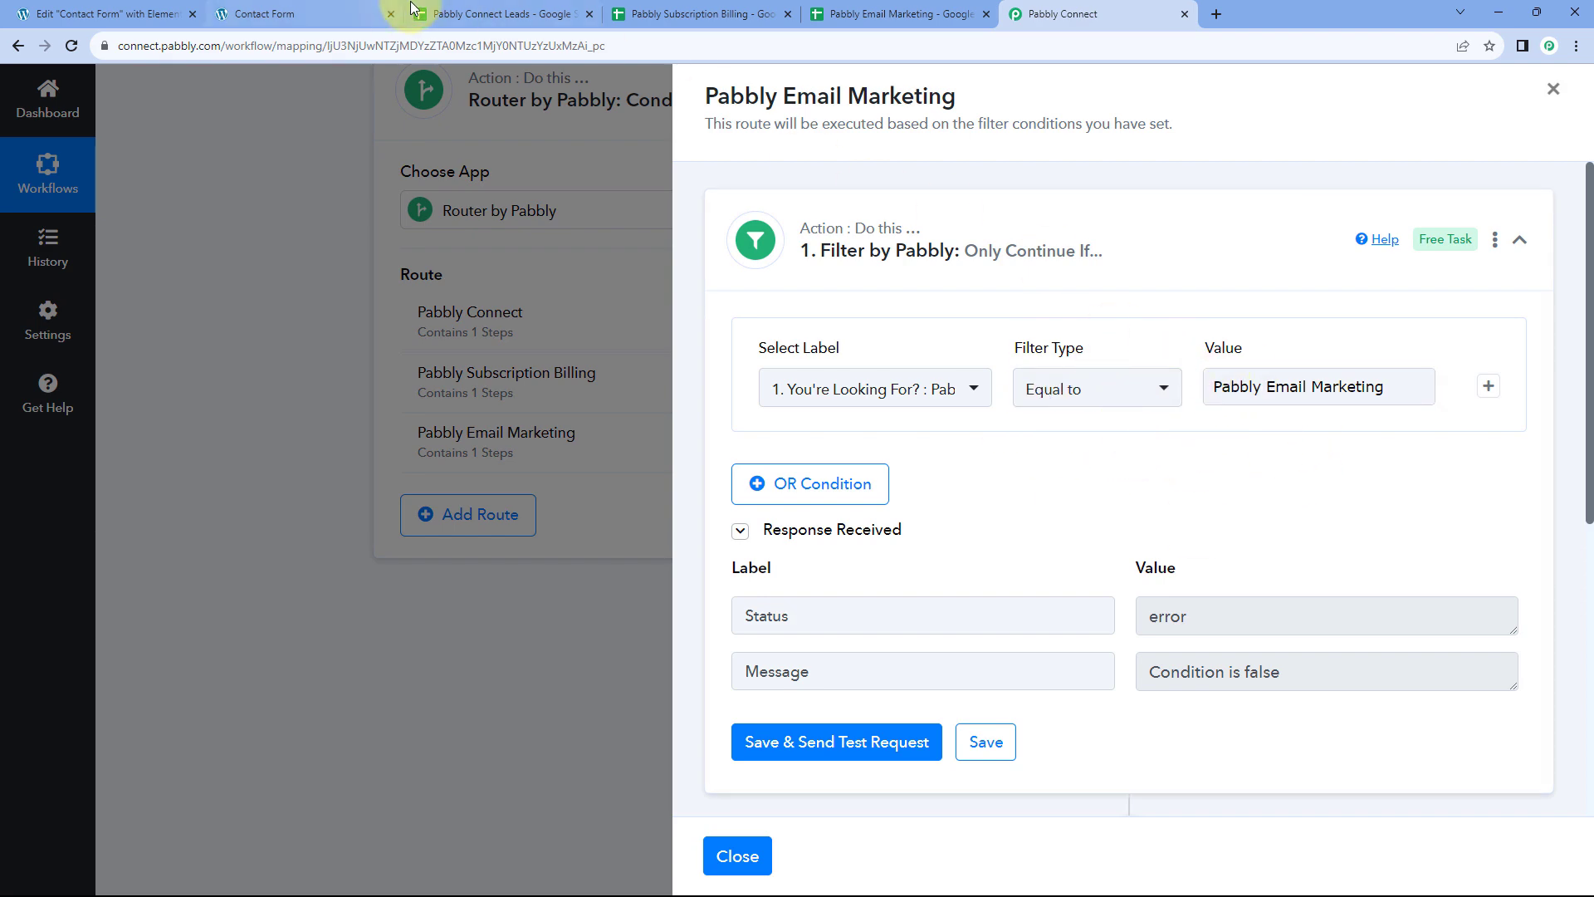
click(315, 14)
click(296, 731)
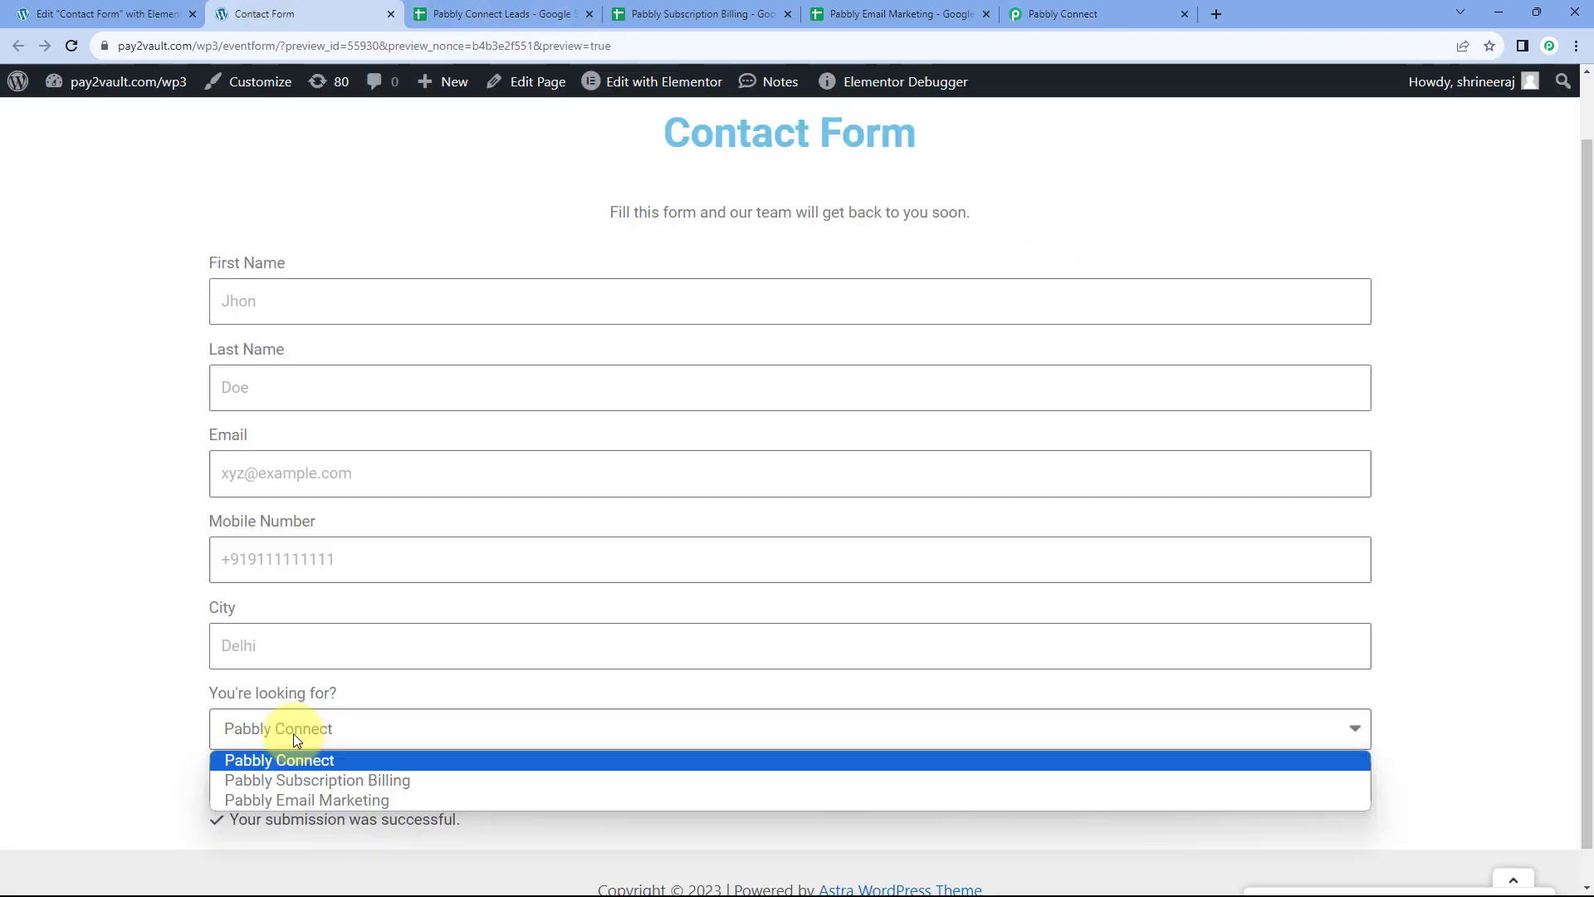
click(1096, 11)
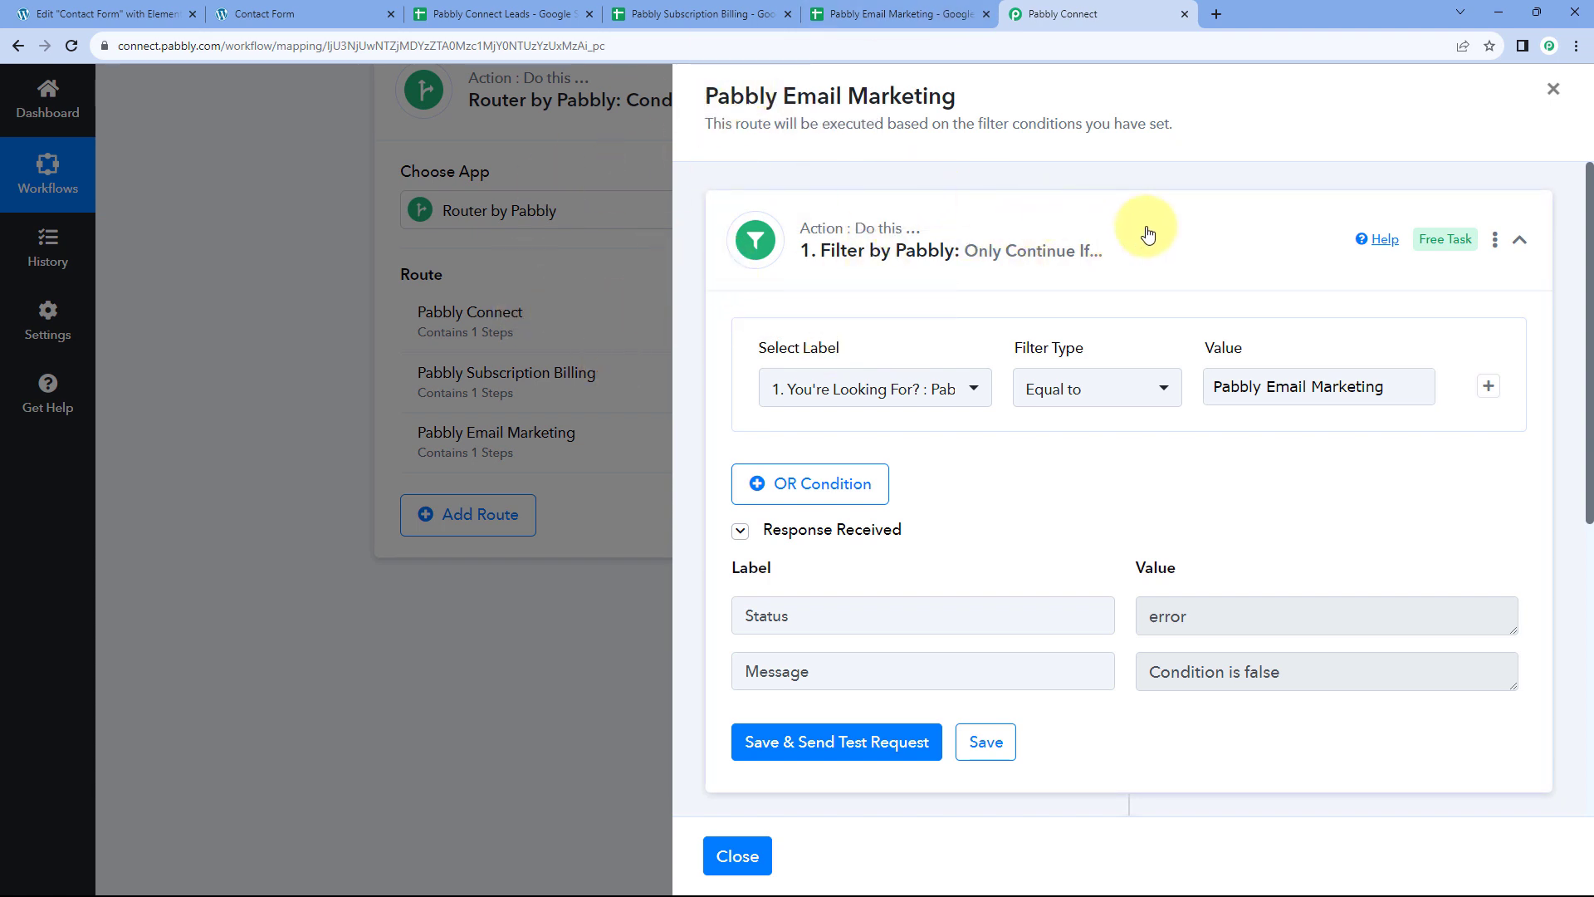
Point the route's Google Sheets add-row step at the Pabbly Email Marketing spreadsheet
scroll(1093, 299, down, 5)
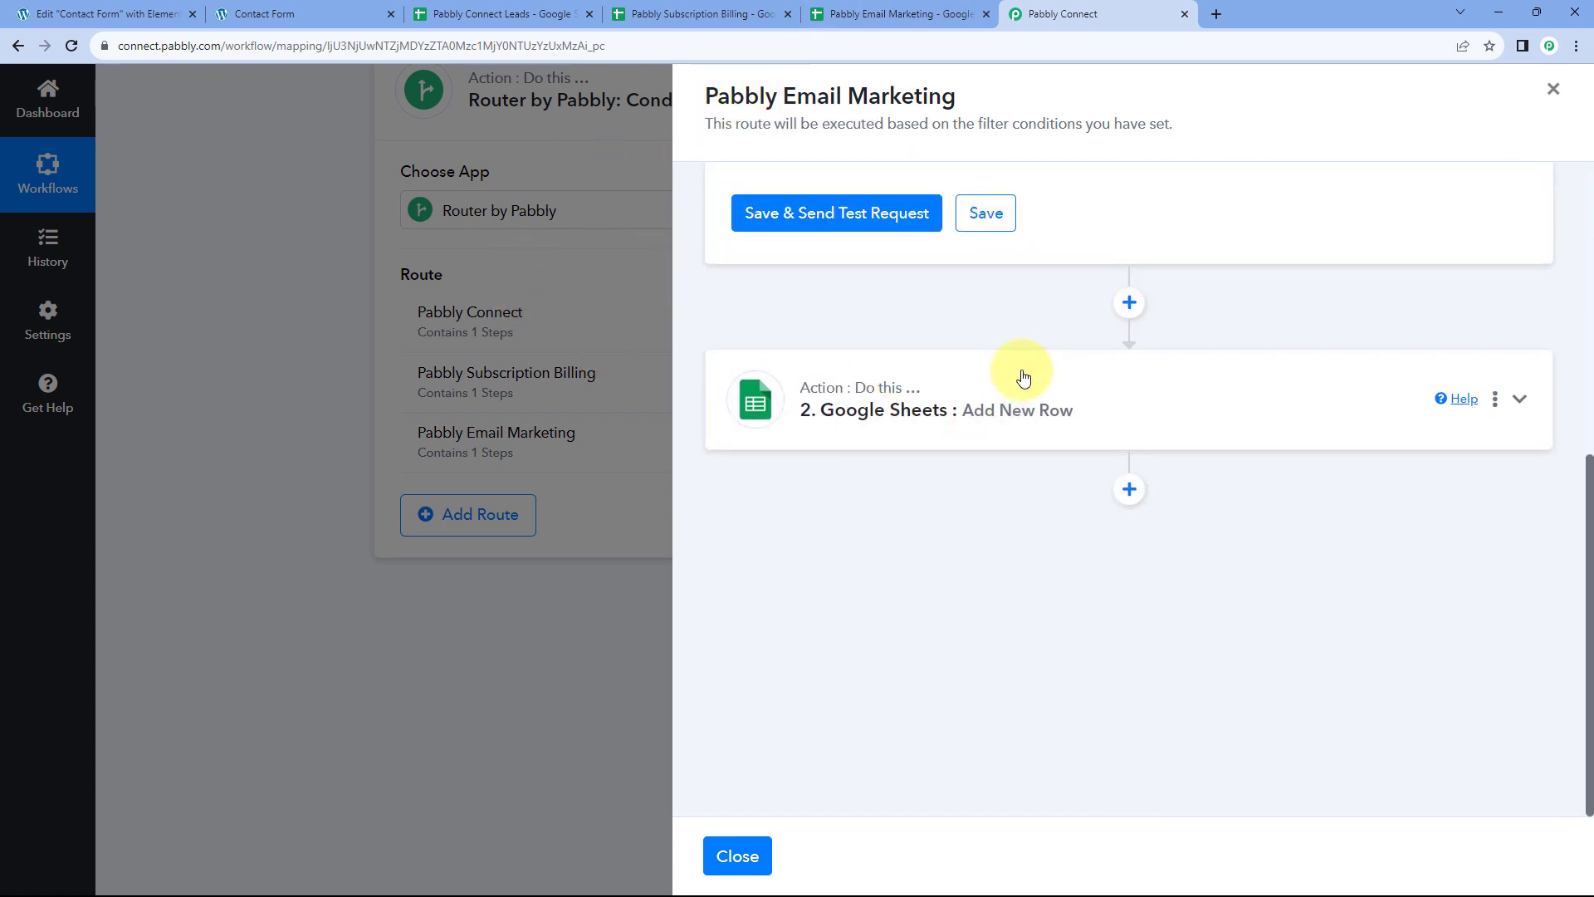
click(1021, 371)
scroll(975, 282, down, 4)
scroll(968, 249, down, 2)
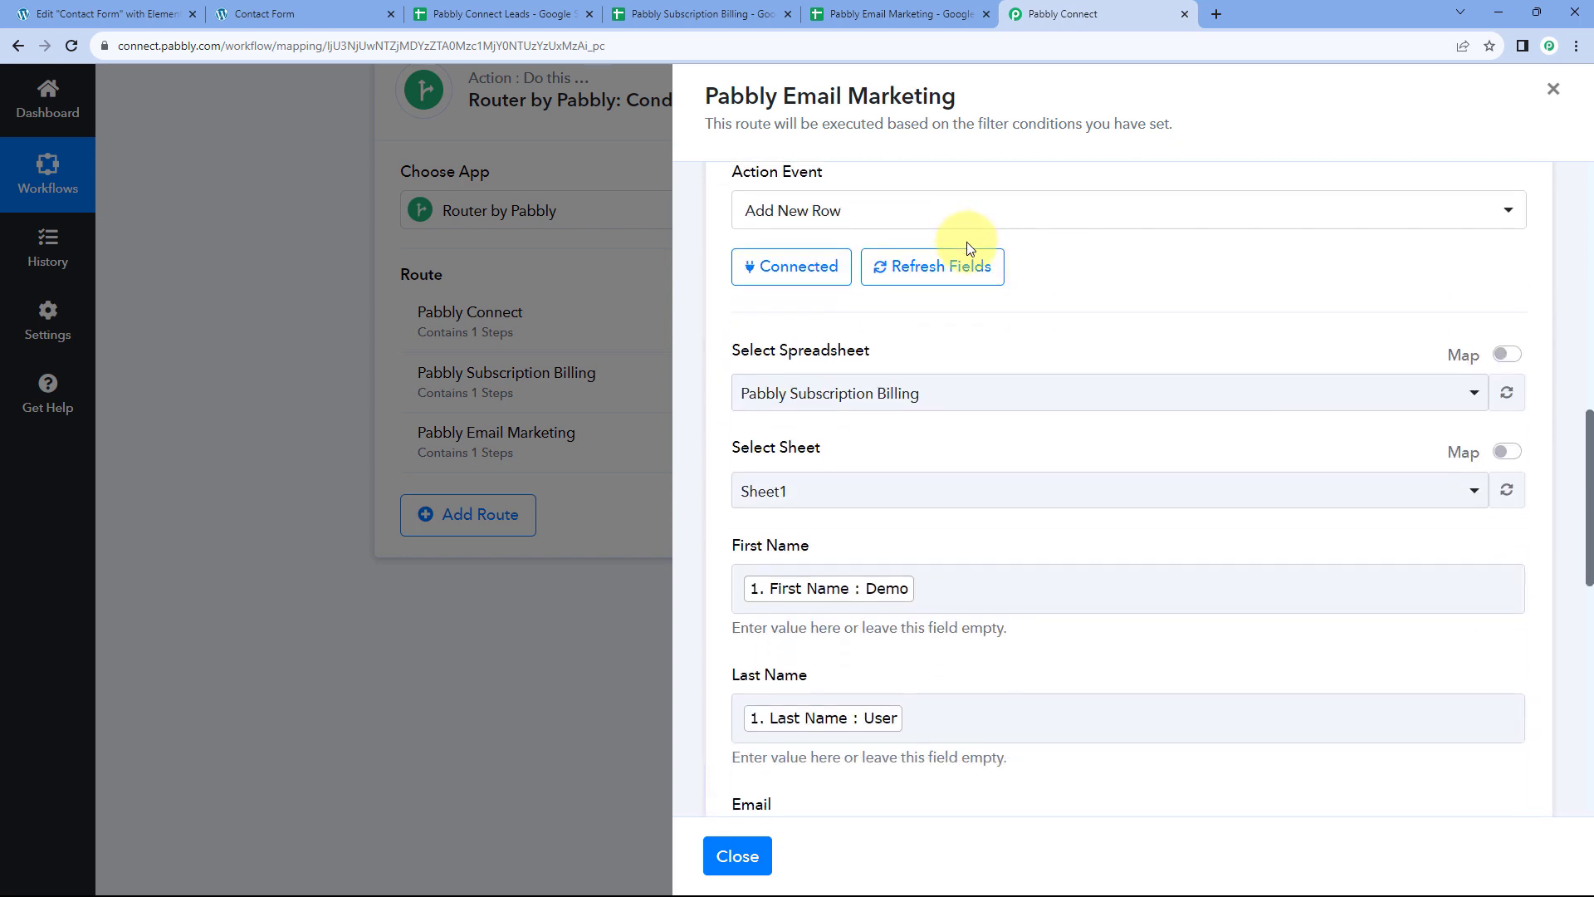
scroll(1004, 290, down, 2)
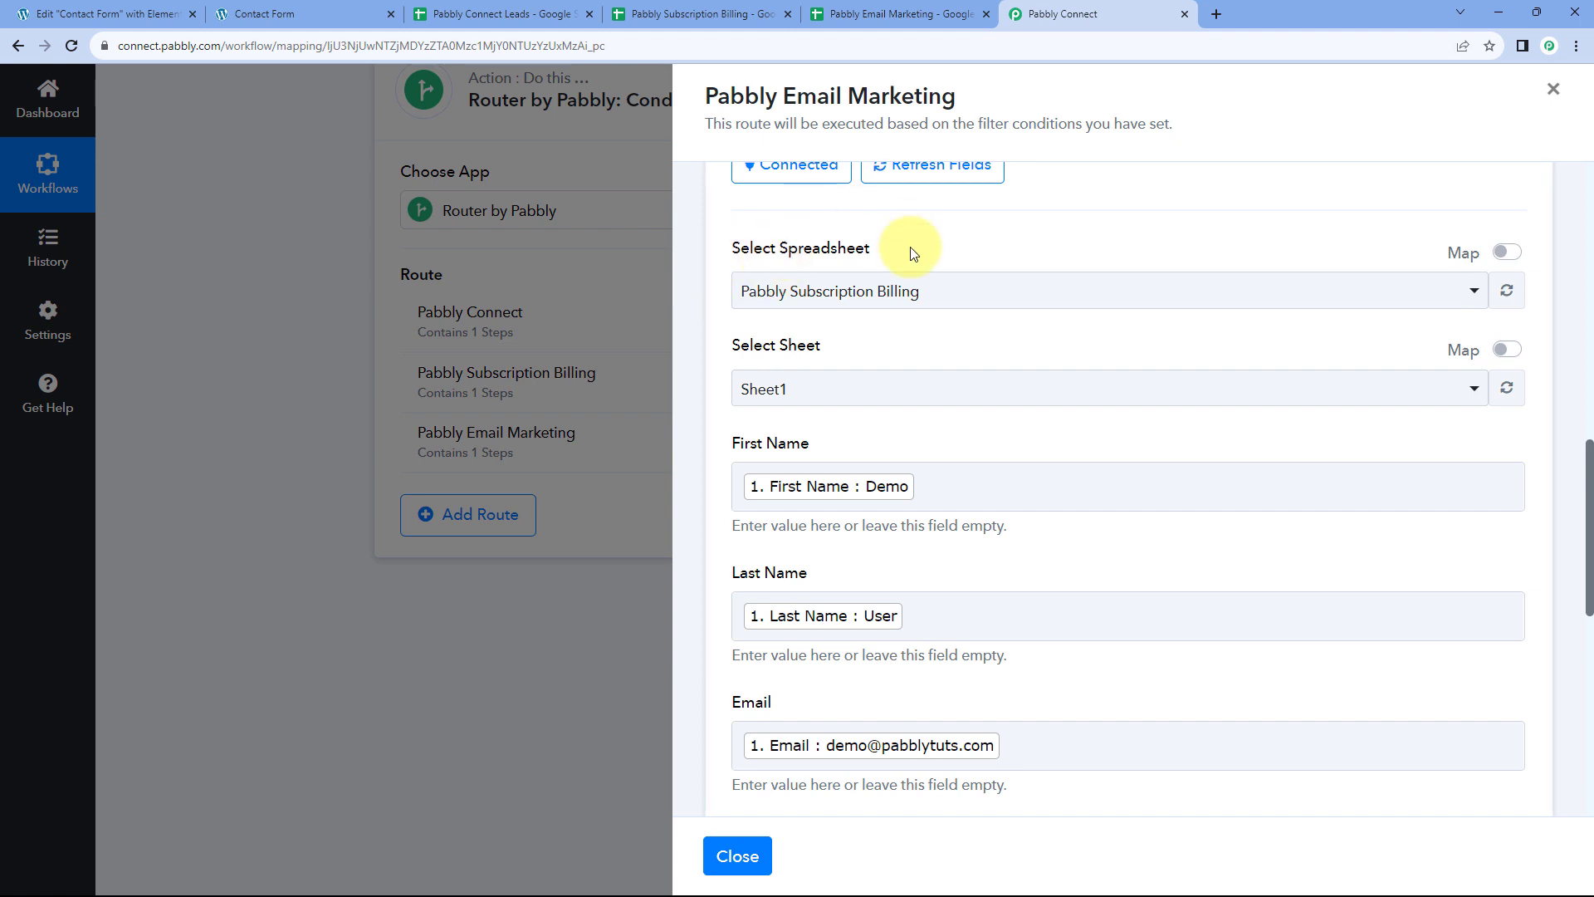
click(956, 297)
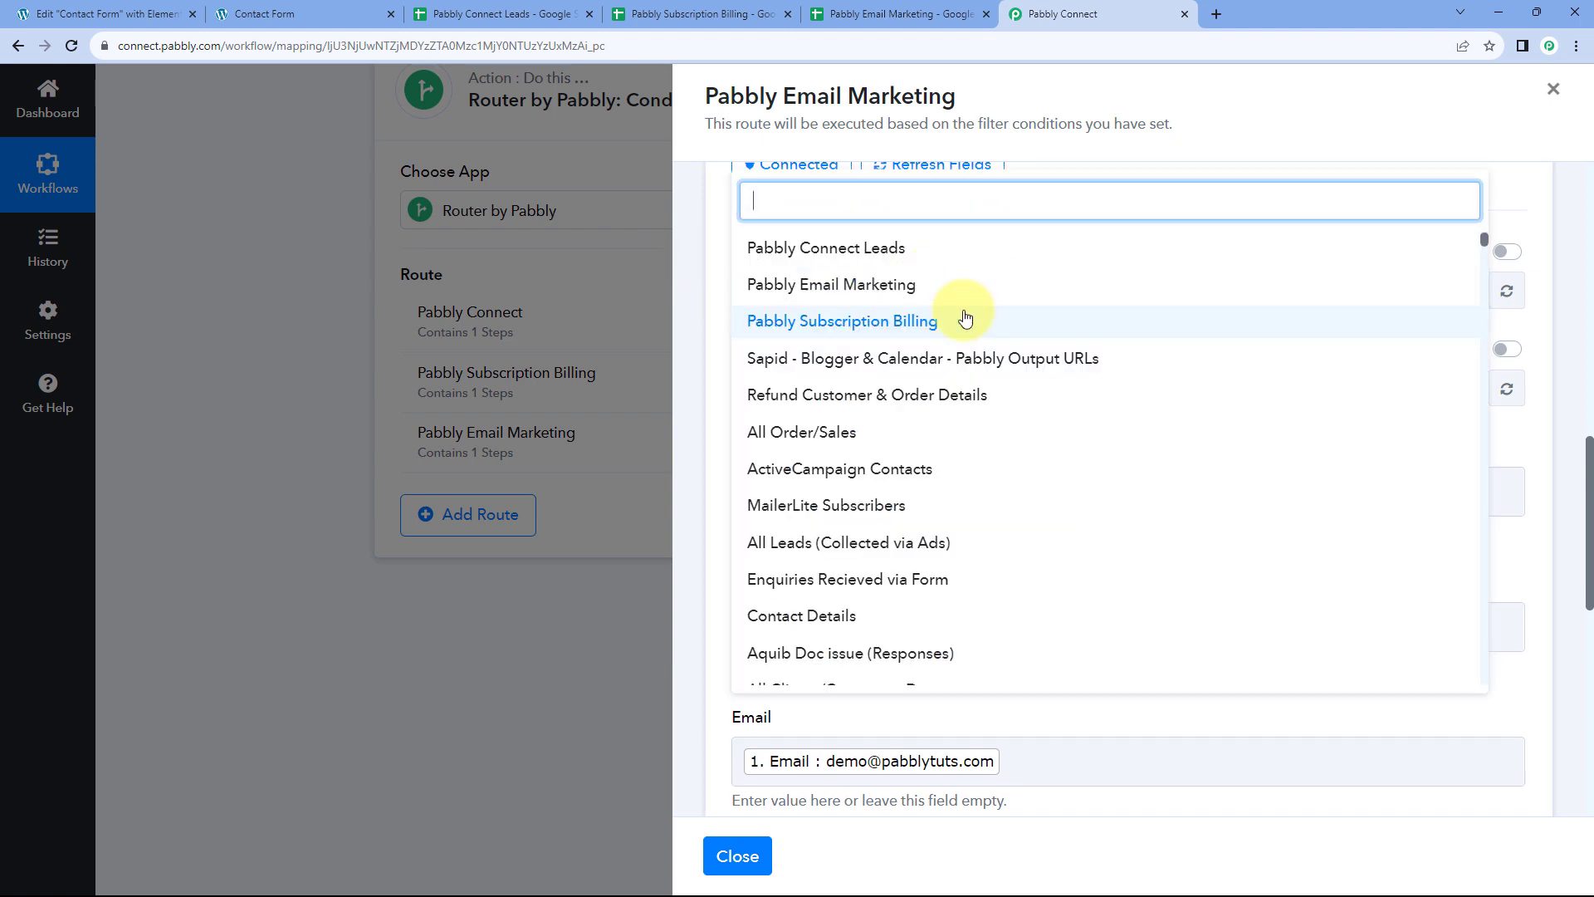
click(788, 287)
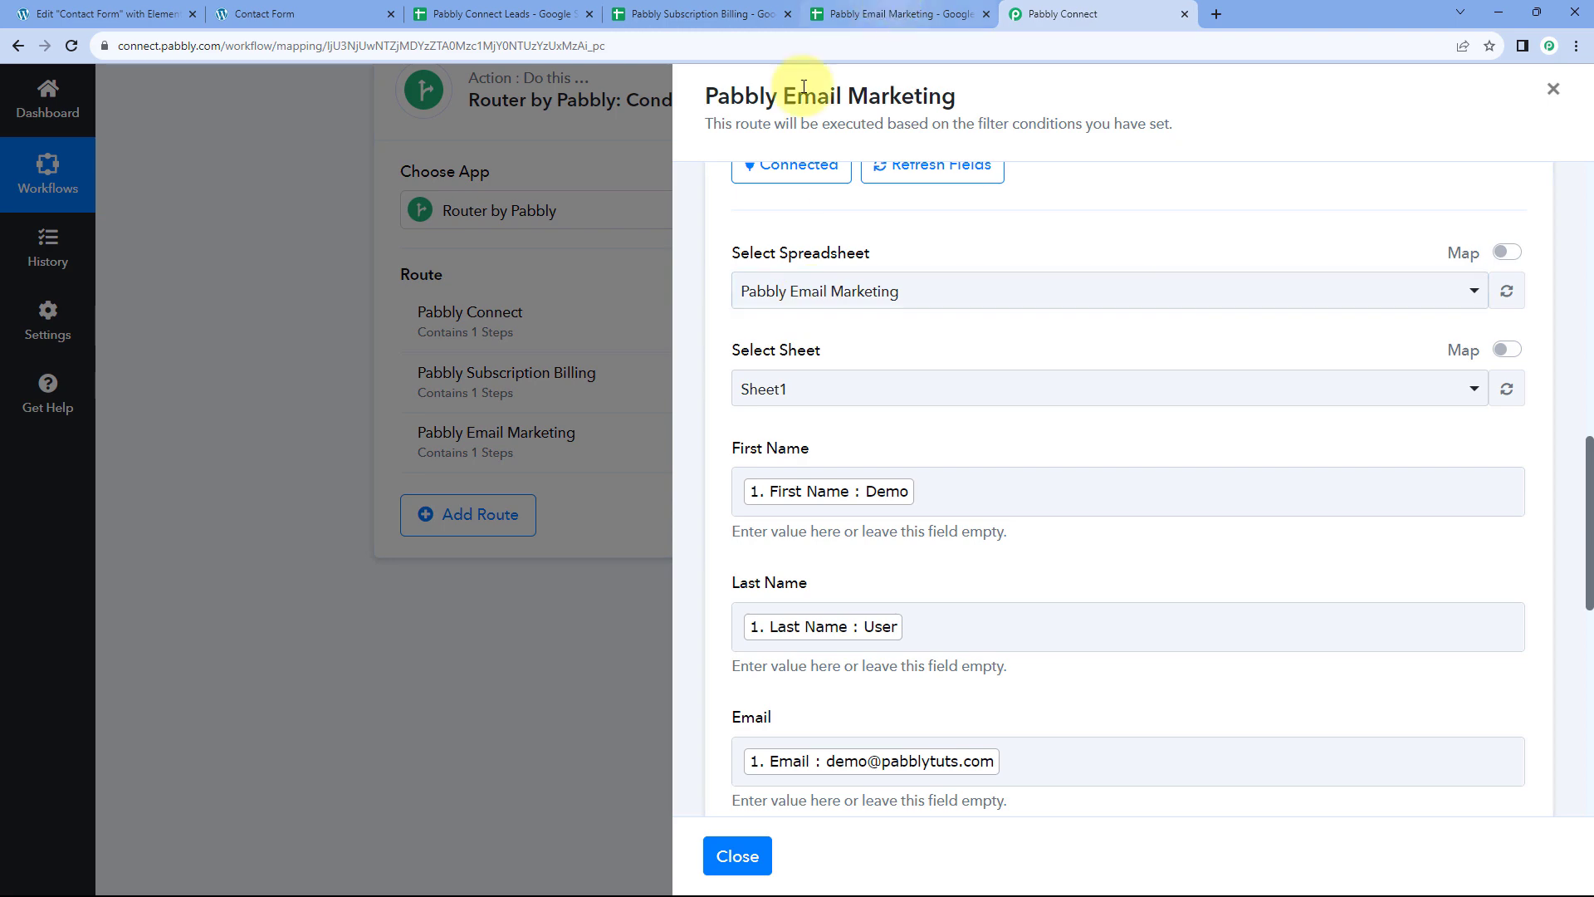
Match first name, last name, email, mobile and city against the sheet's column headers
click(892, 14)
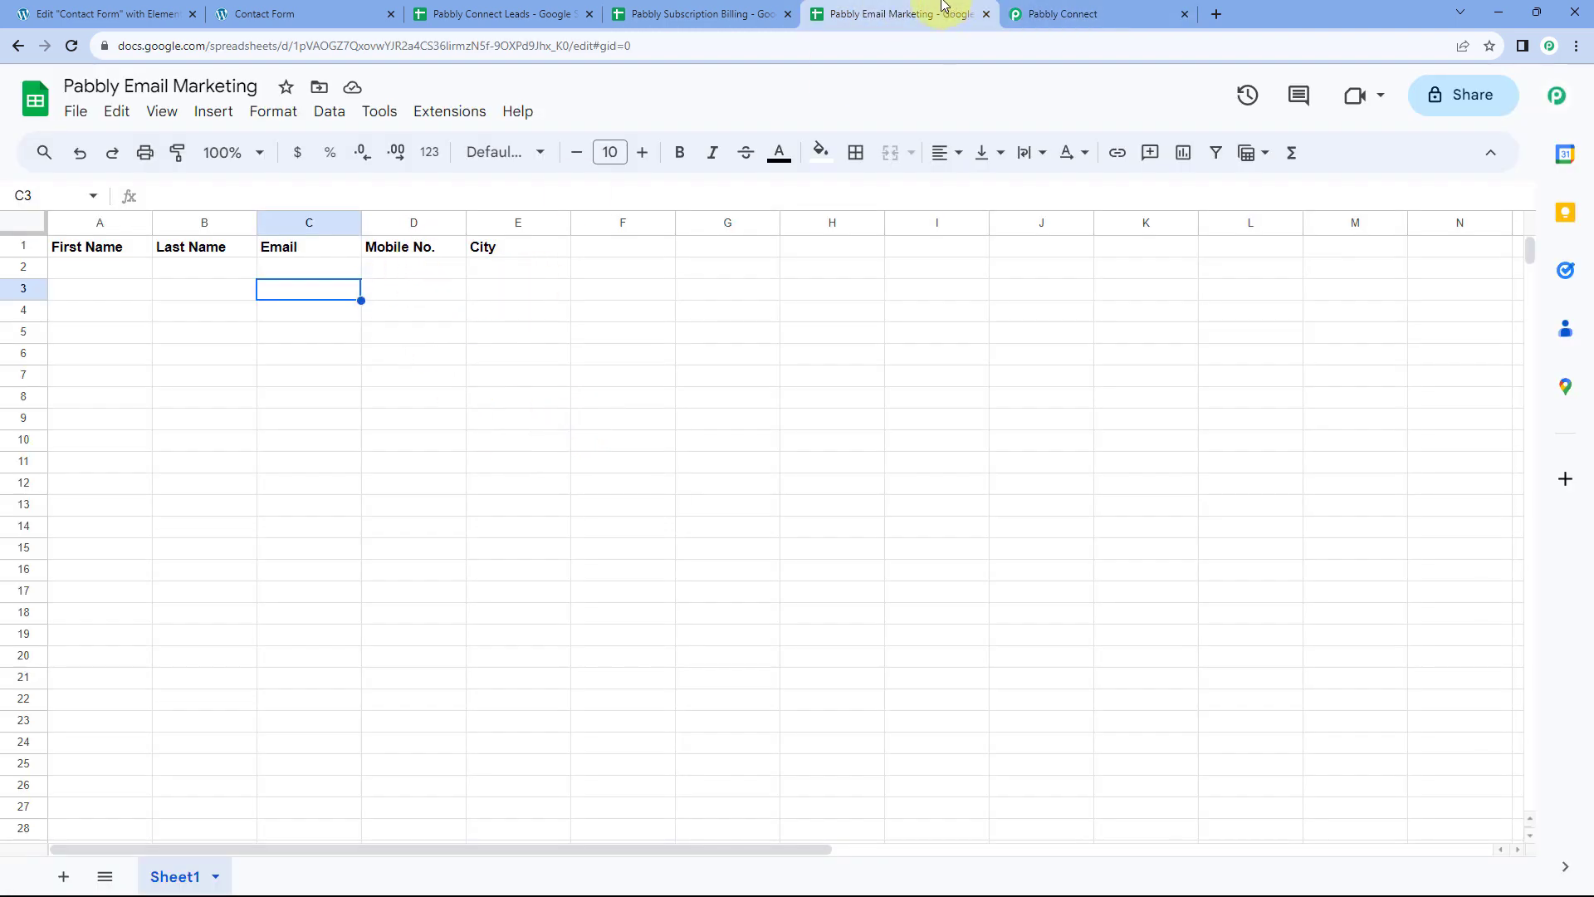
click(1037, 14)
scroll(905, 426, down, 1)
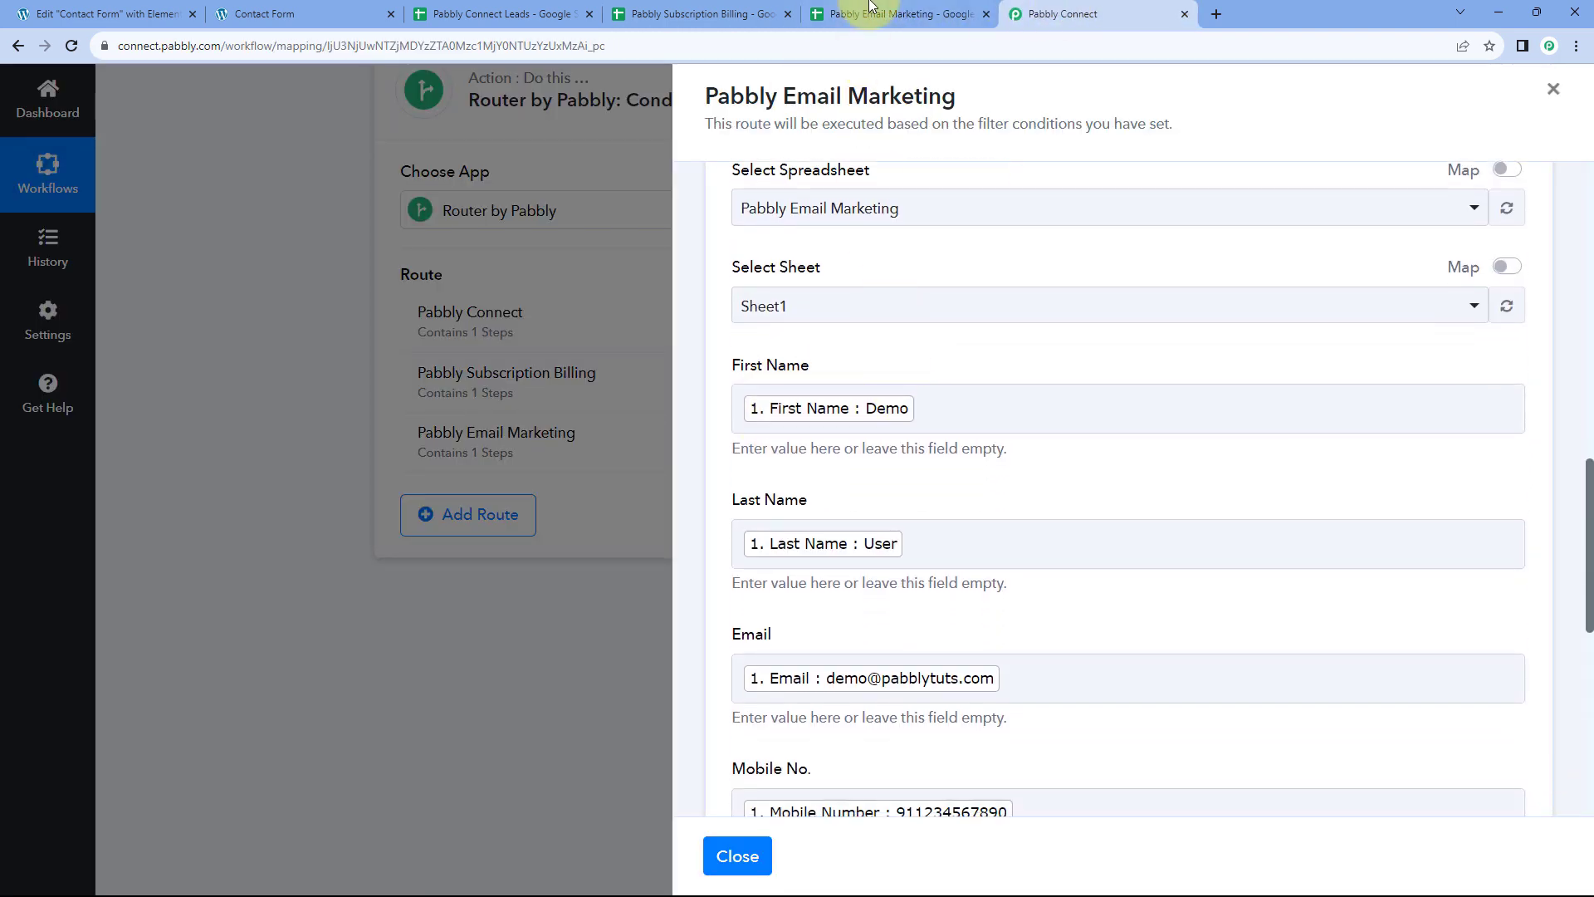
click(892, 14)
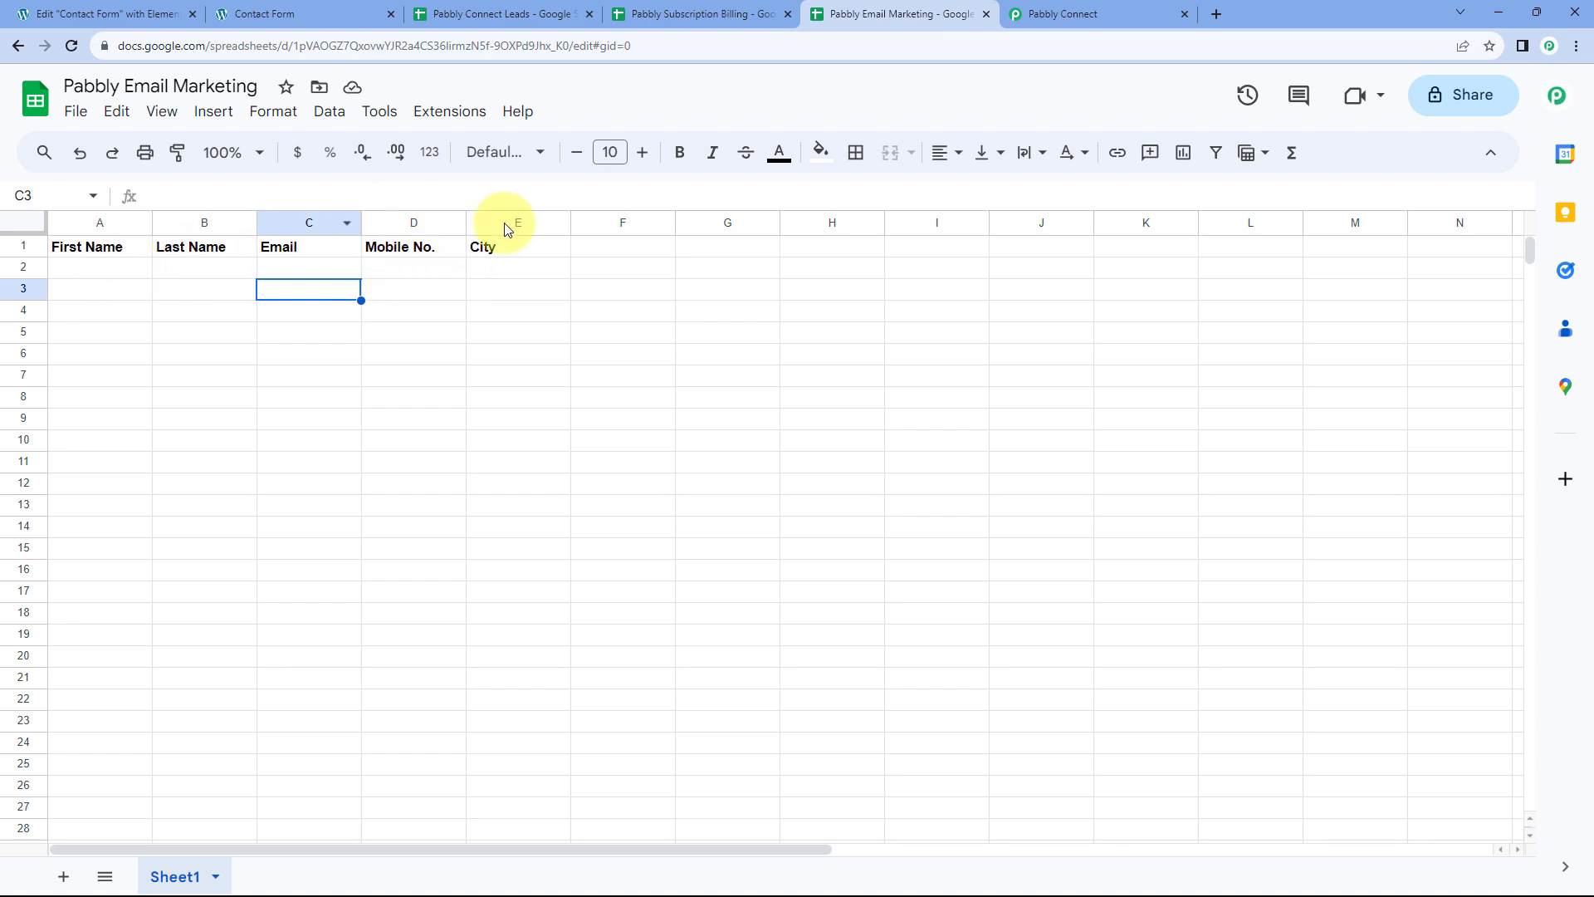
click(1048, 12)
scroll(828, 295, down, 3)
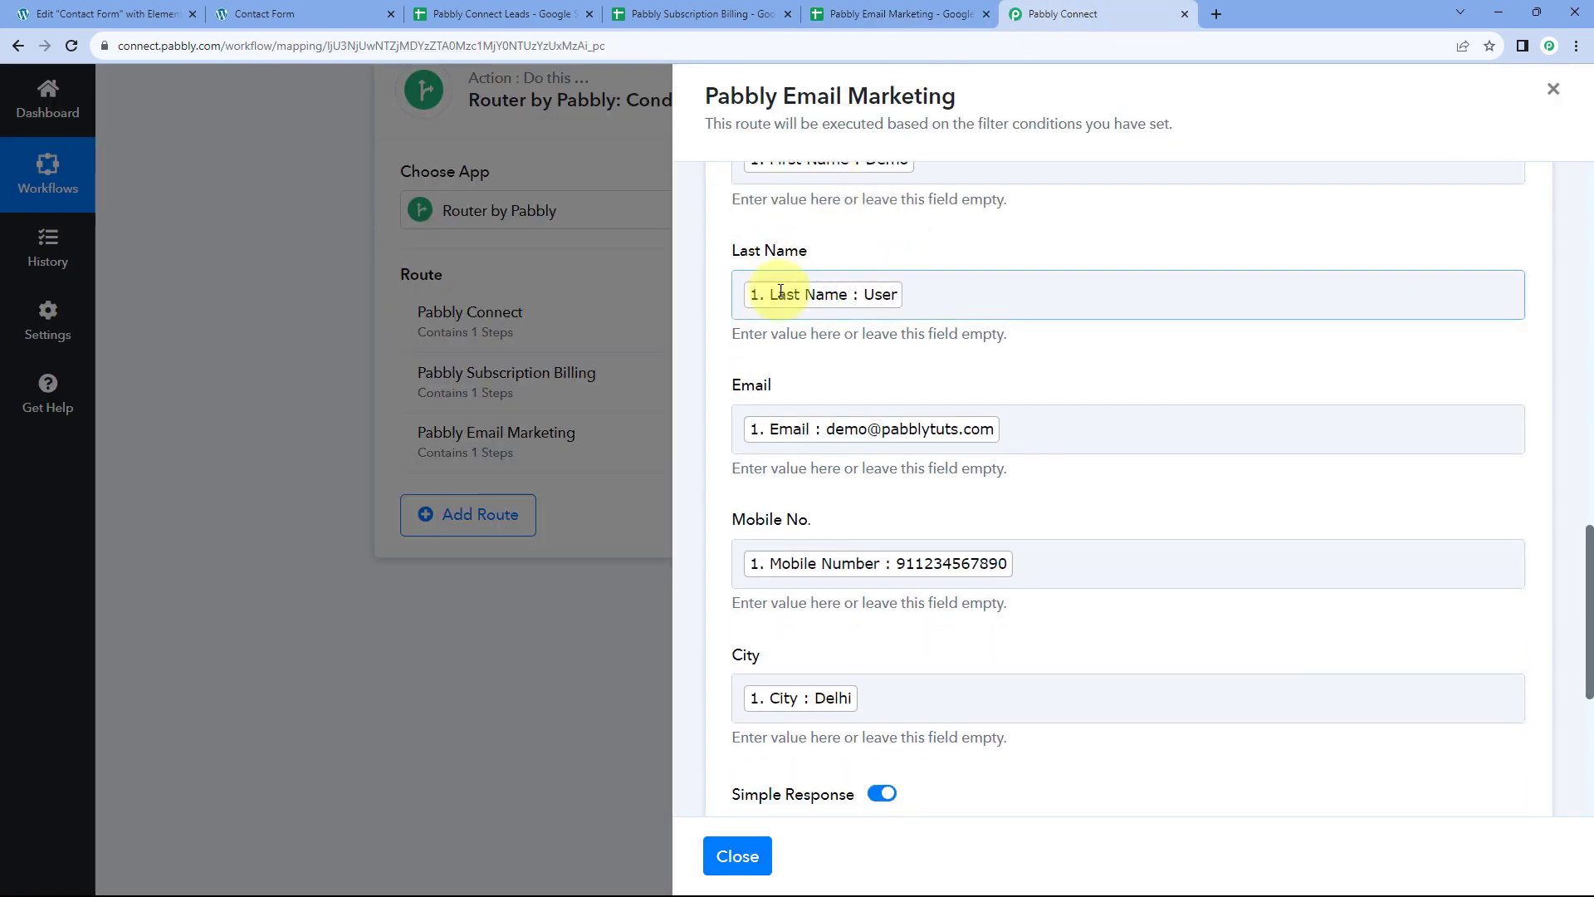
Save the Email Marketing route's Google Sheets step and close the route panel
scroll(853, 382, down, 1)
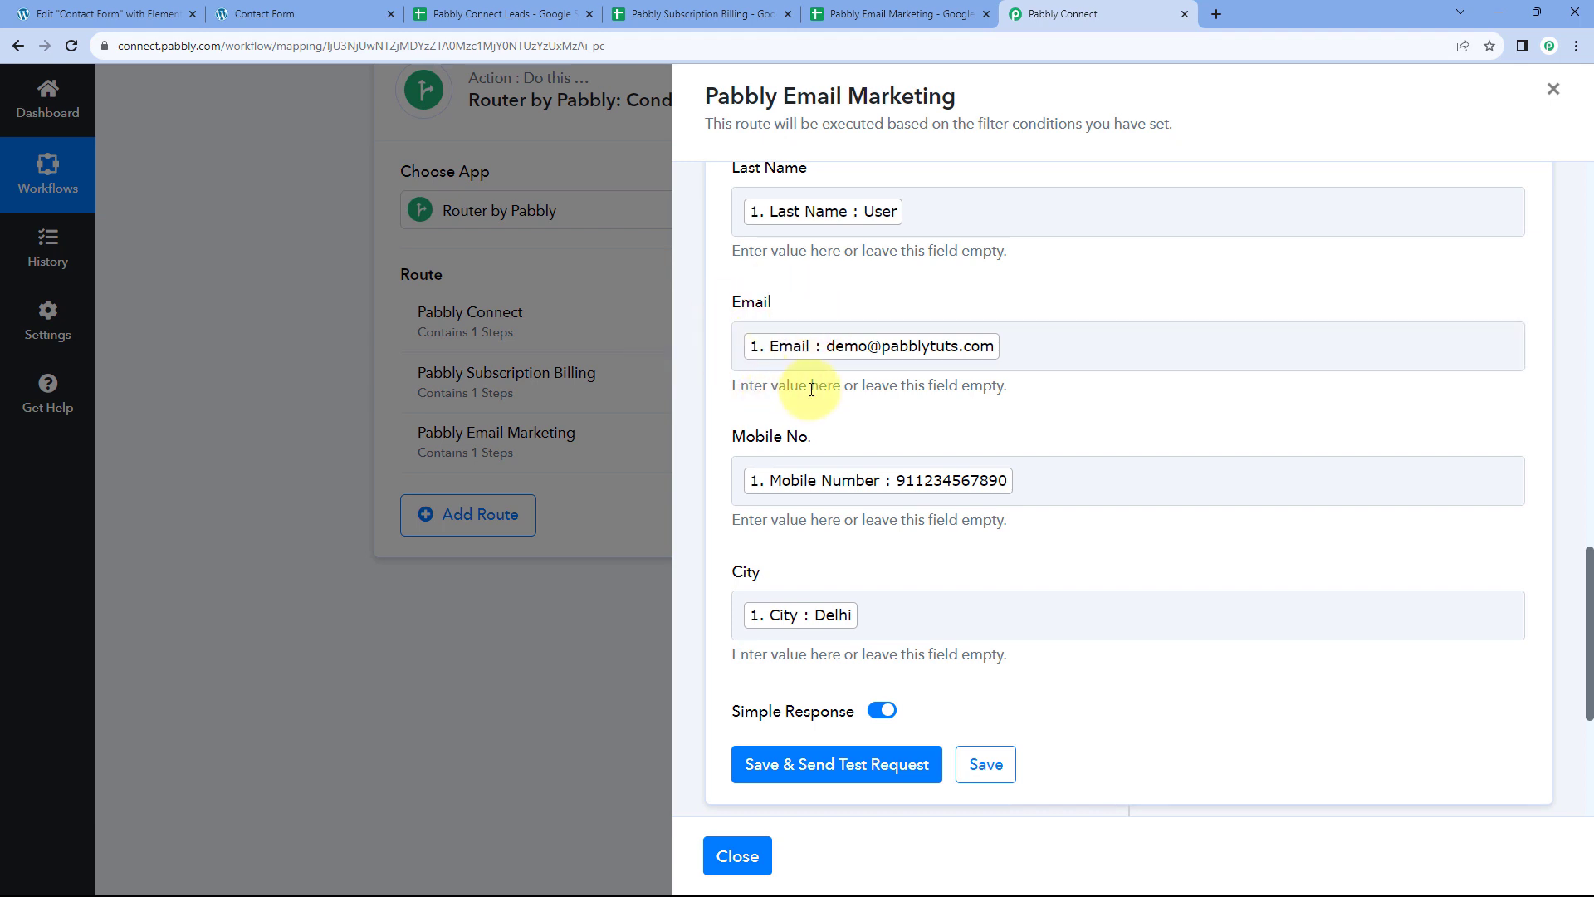
scroll(811, 389, down, 2)
click(985, 593)
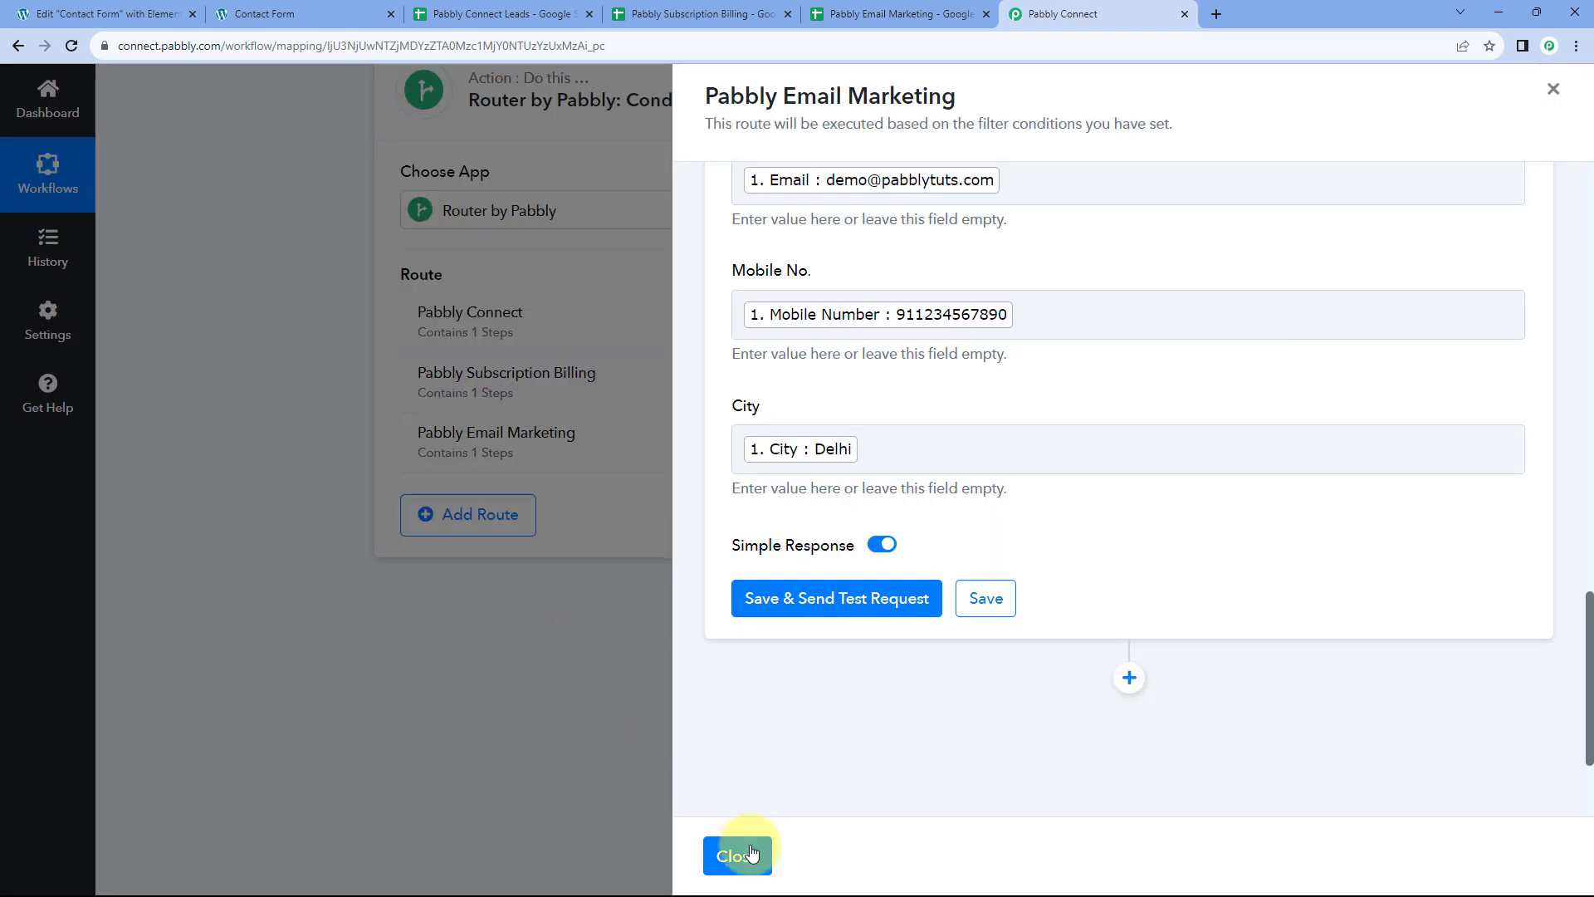
click(737, 855)
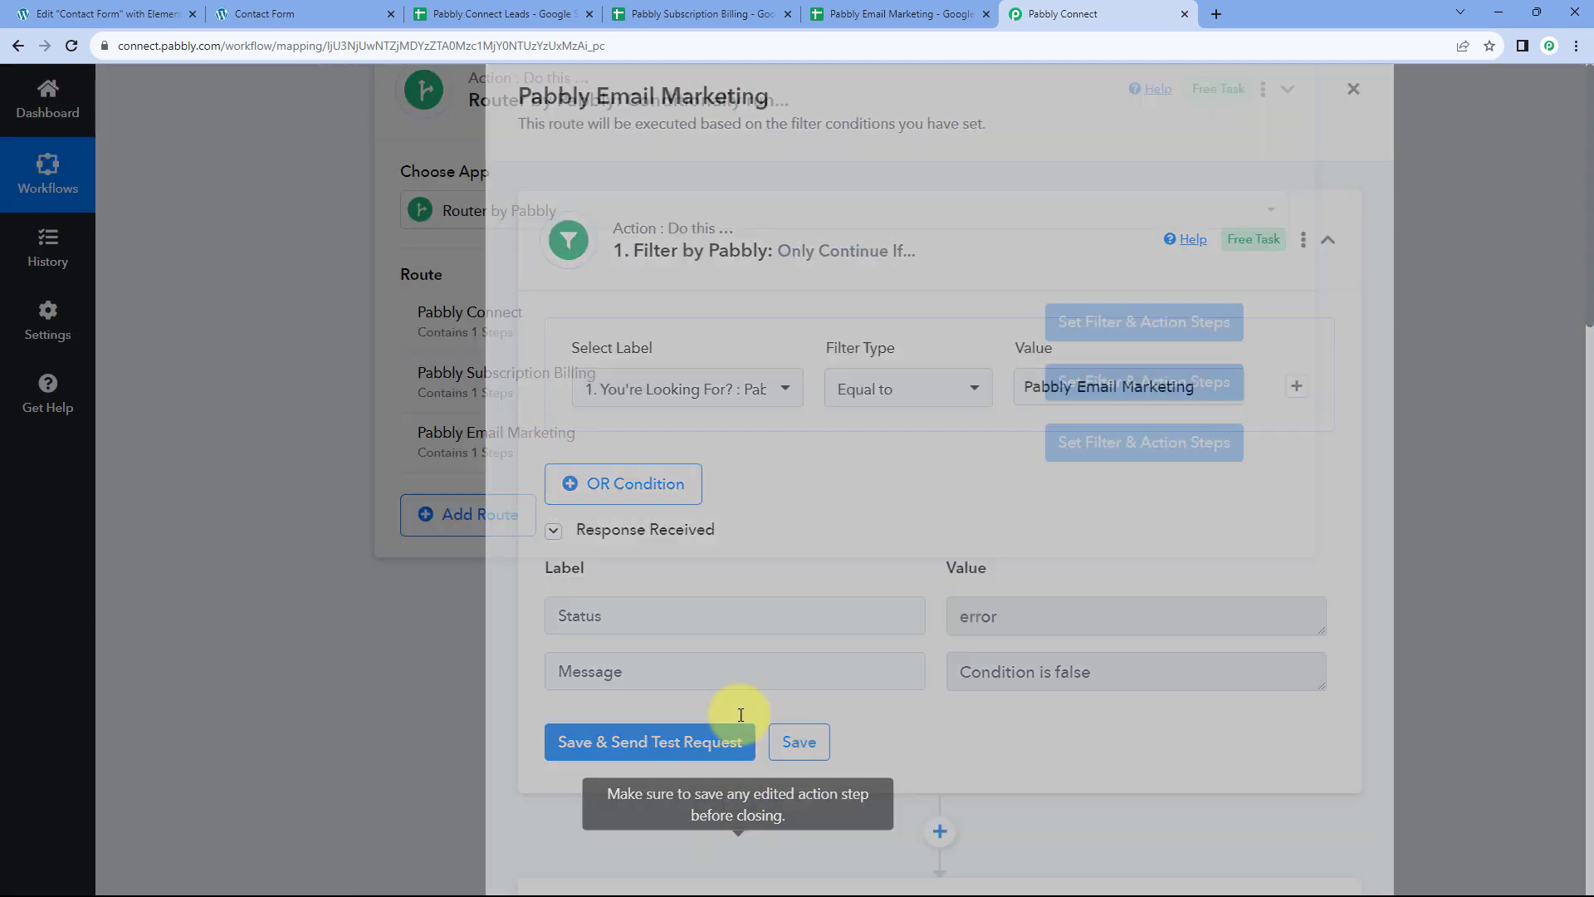
scroll(867, 637, up, 3)
scroll(1340, 425, up, 15)
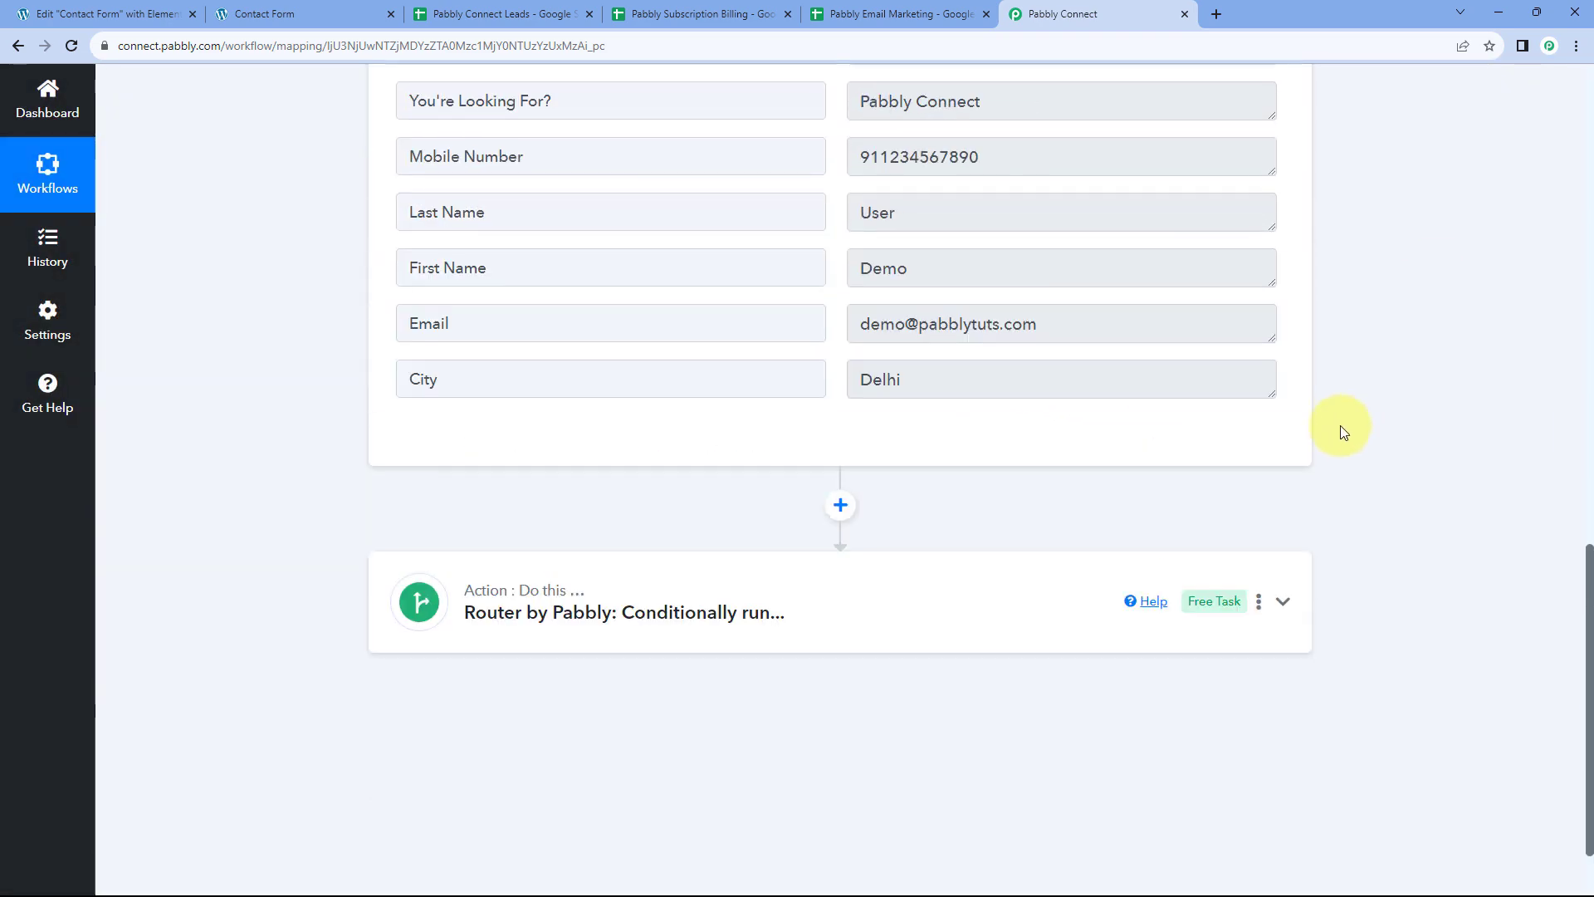
Review the router's three one-step routes, then go to the Contact Form page
click(858, 224)
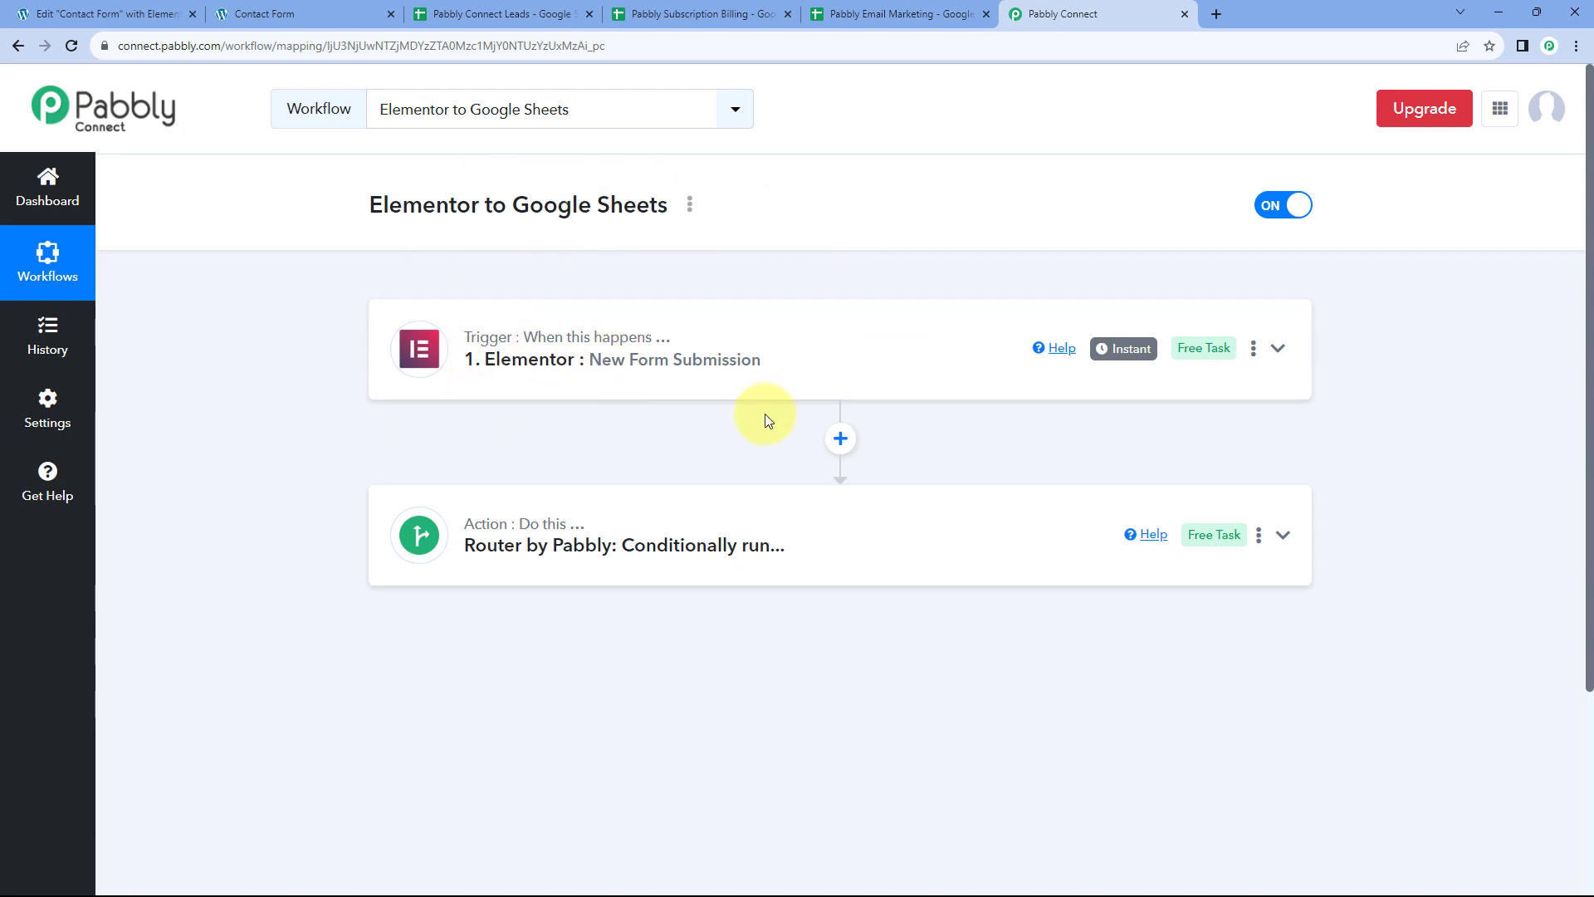
scroll(765, 419, down, 1)
click(799, 433)
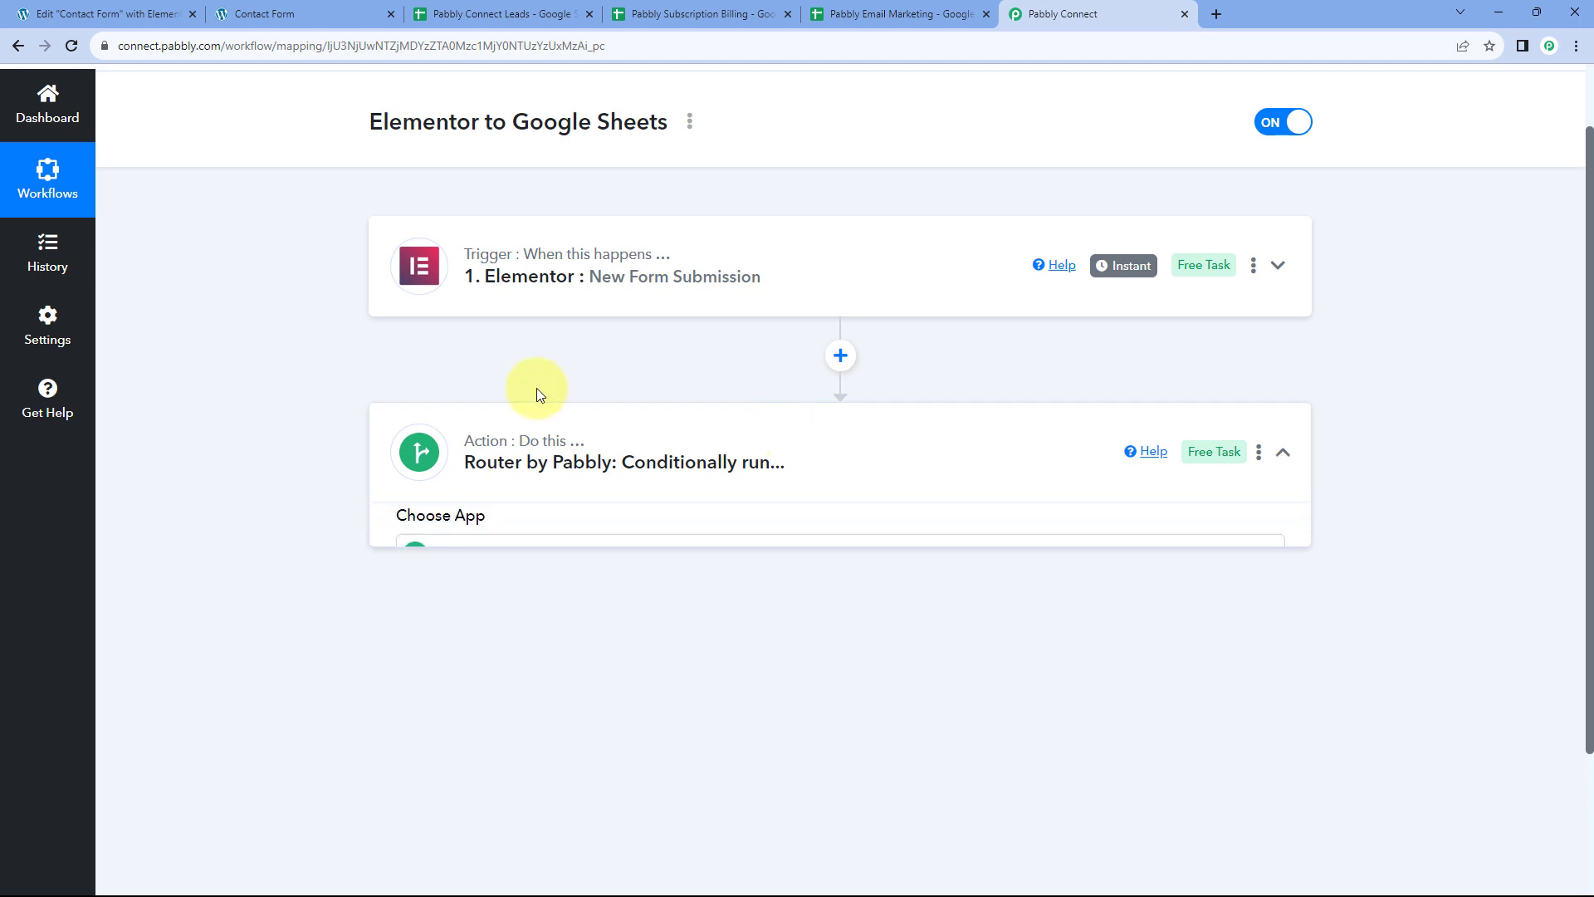
scroll(395, 392, down, 2)
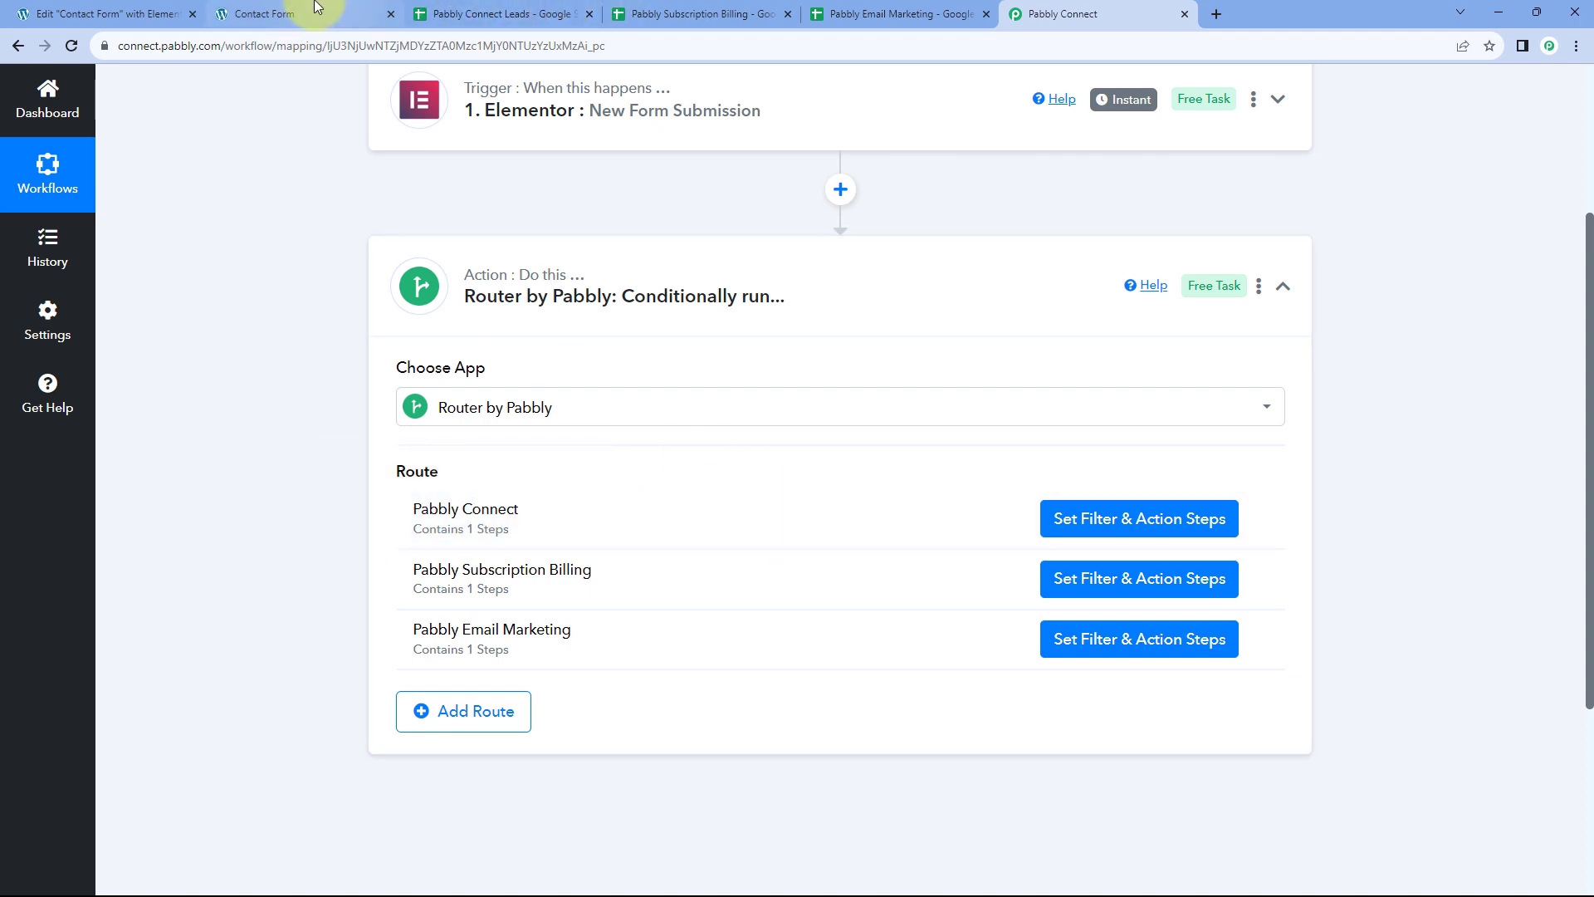
click(747, 258)
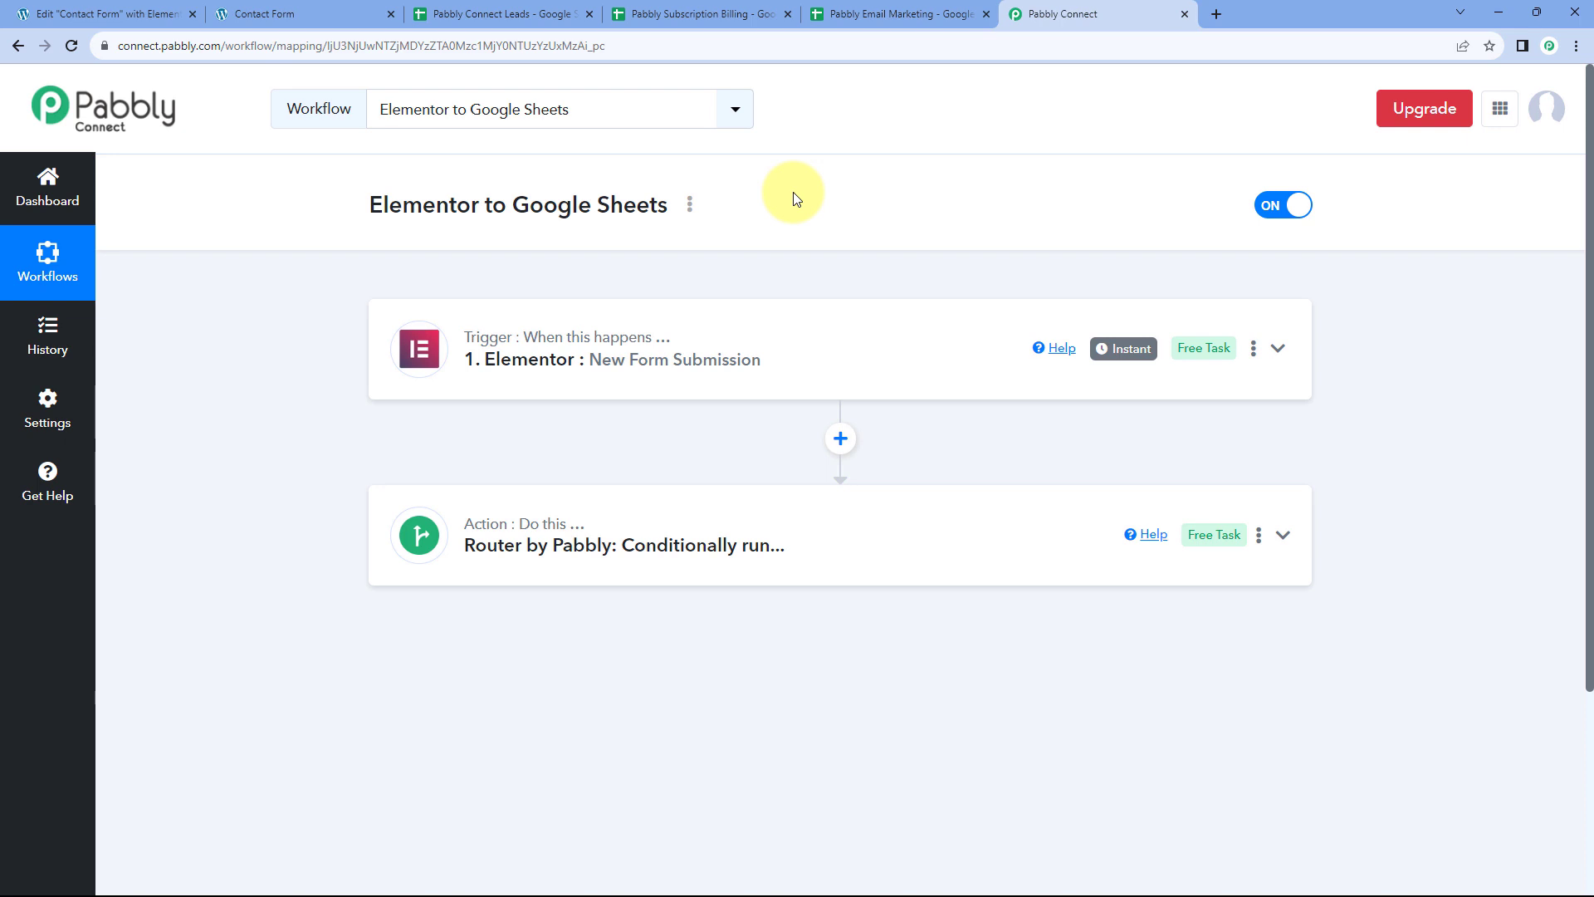
click(314, 11)
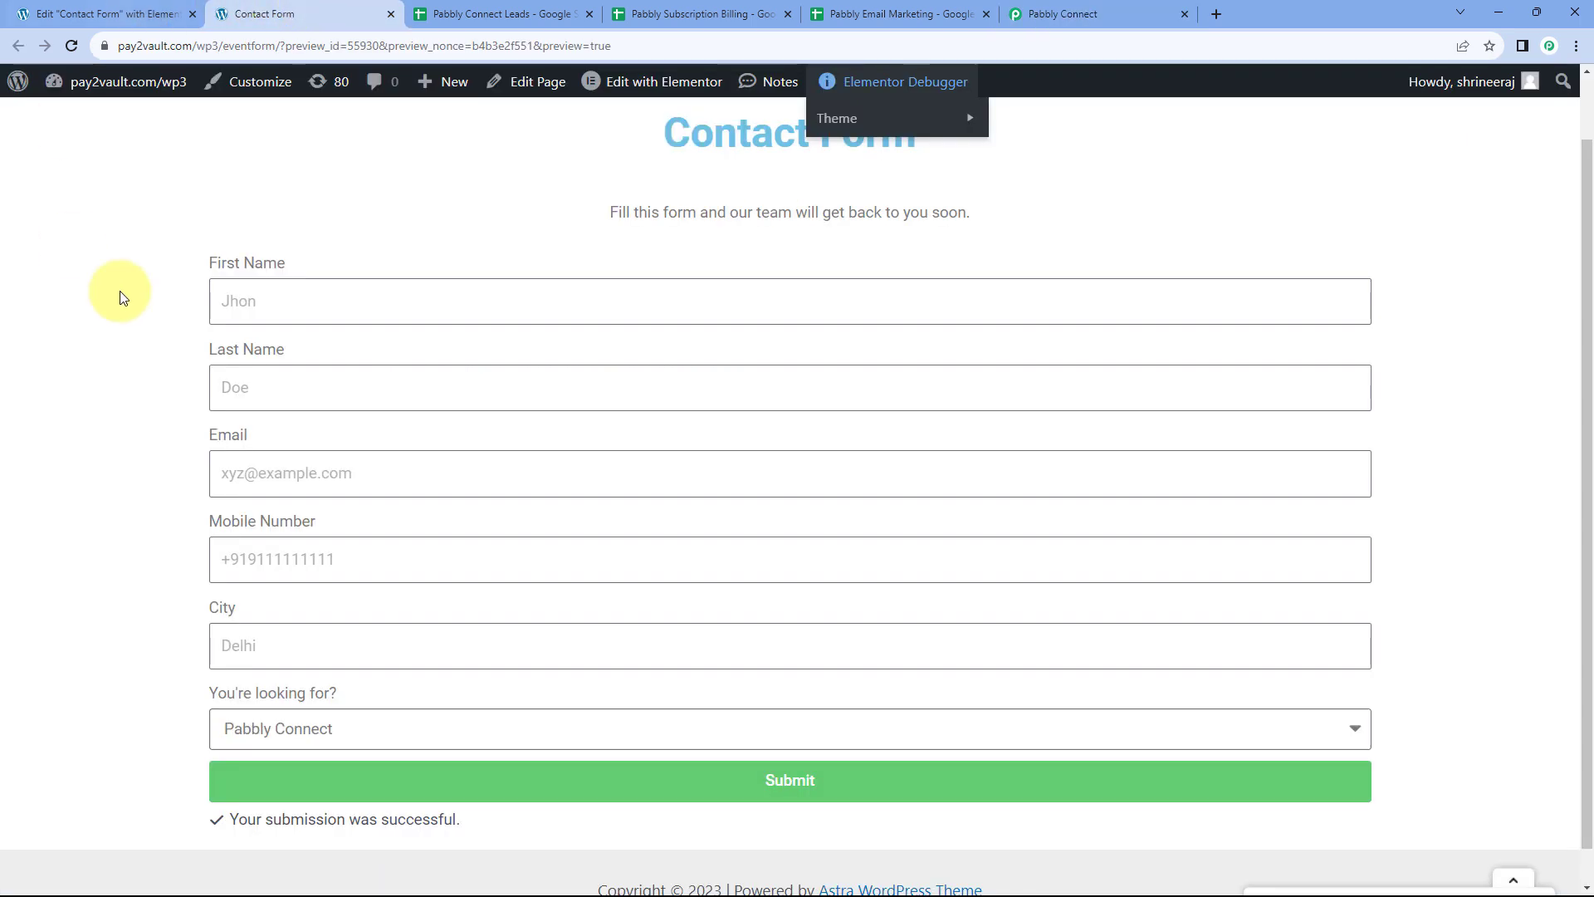
Fill in the test contact's name, e-mail, mobile number and city Mumbai
click(227, 309)
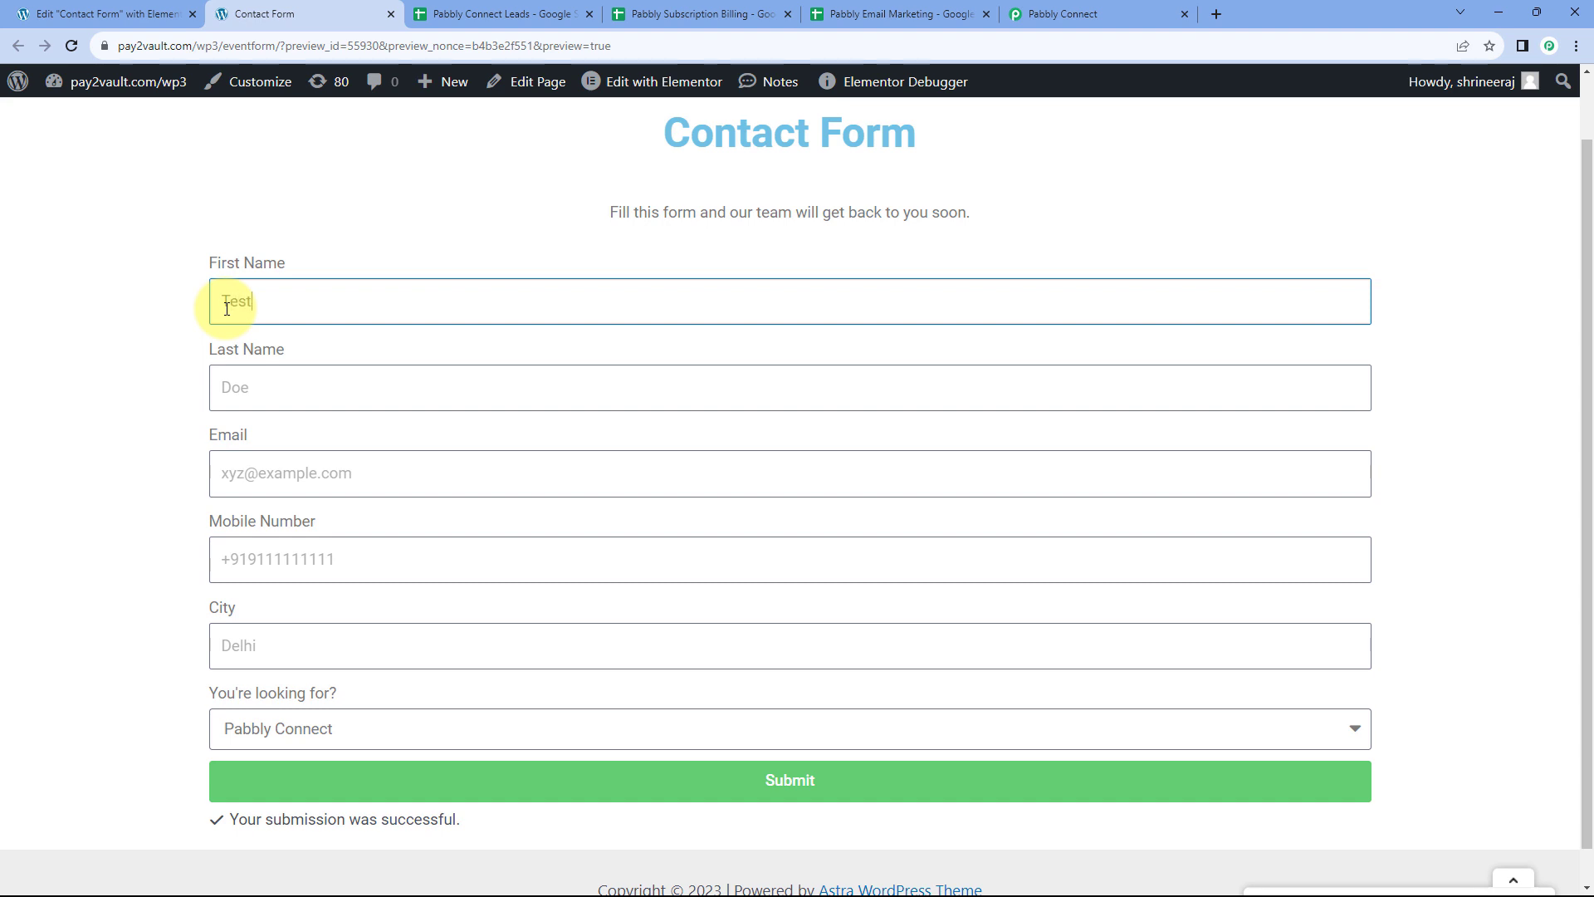
key(Tab)
key(Tab)
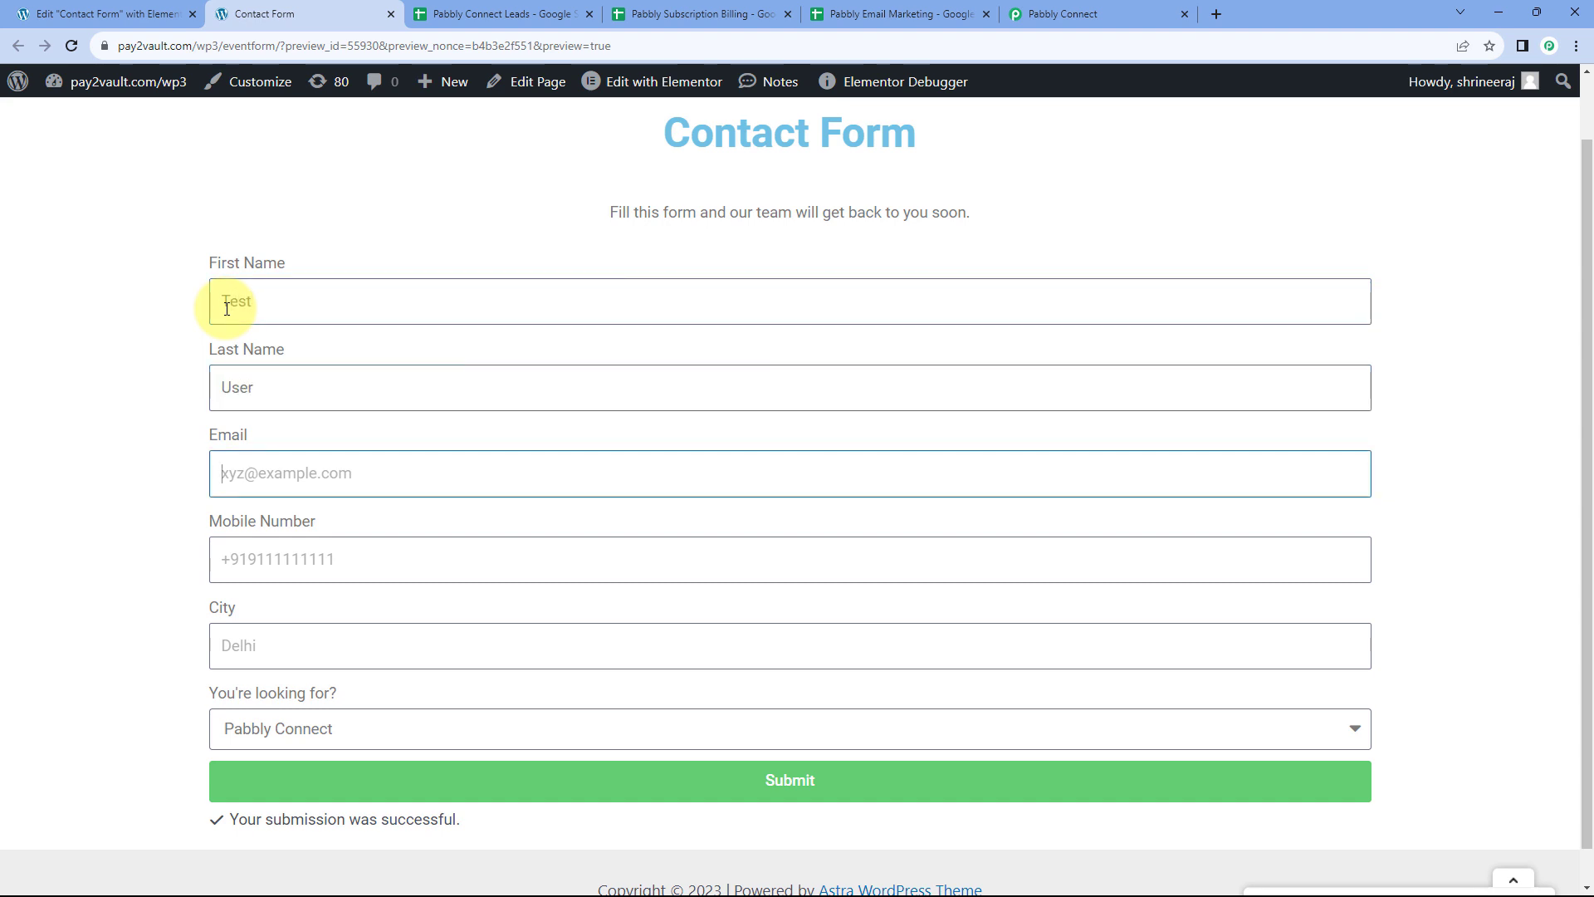
key(Tab)
text(+)
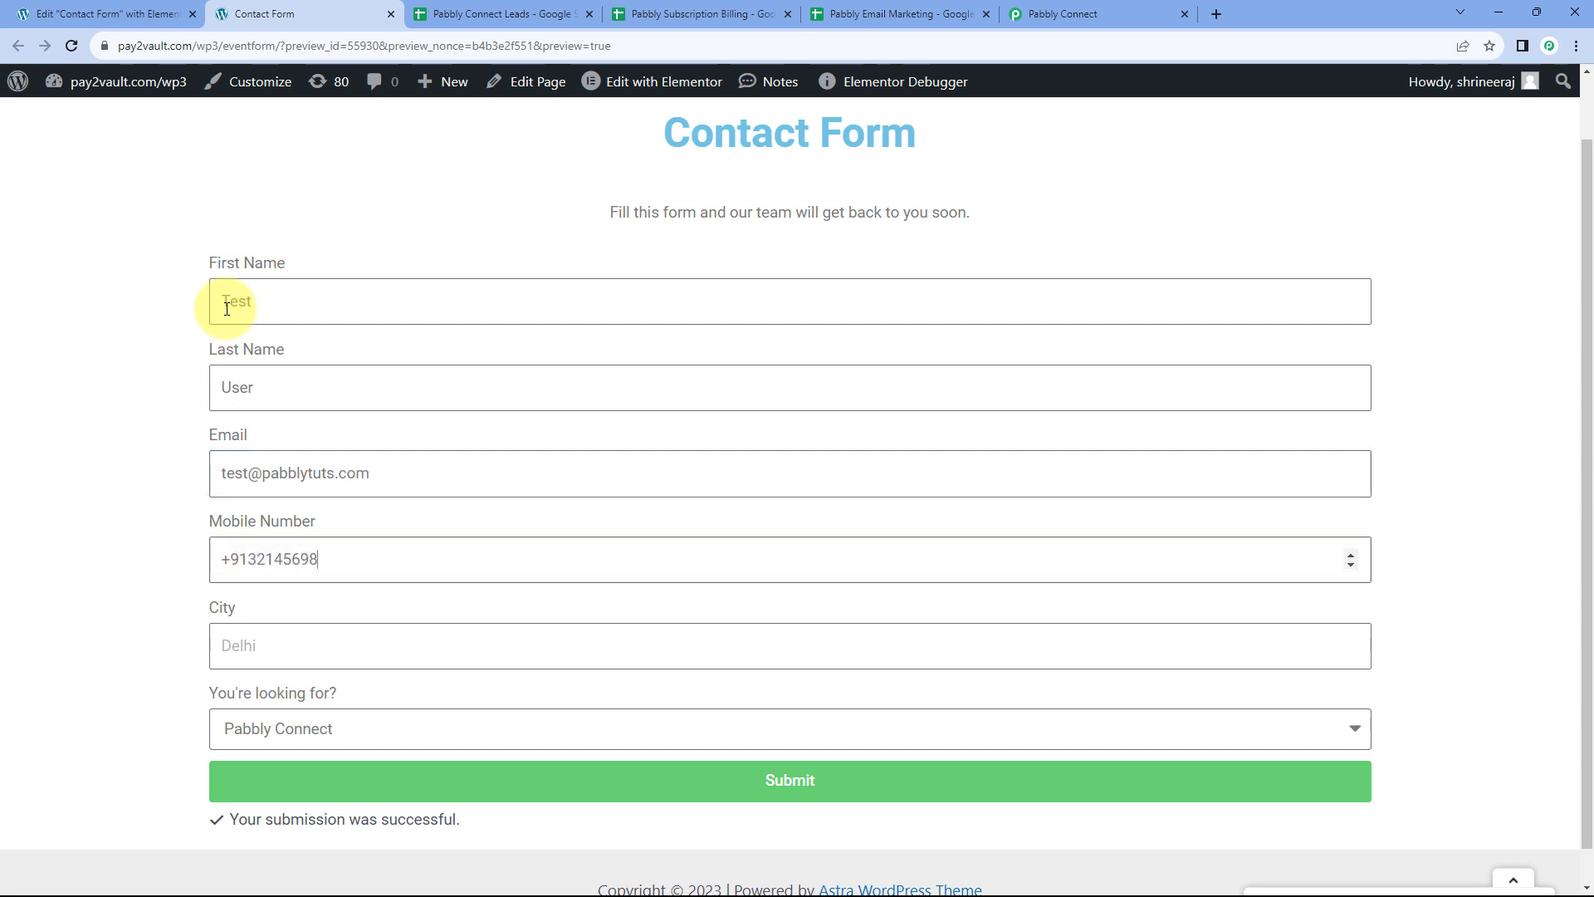
click(301, 650)
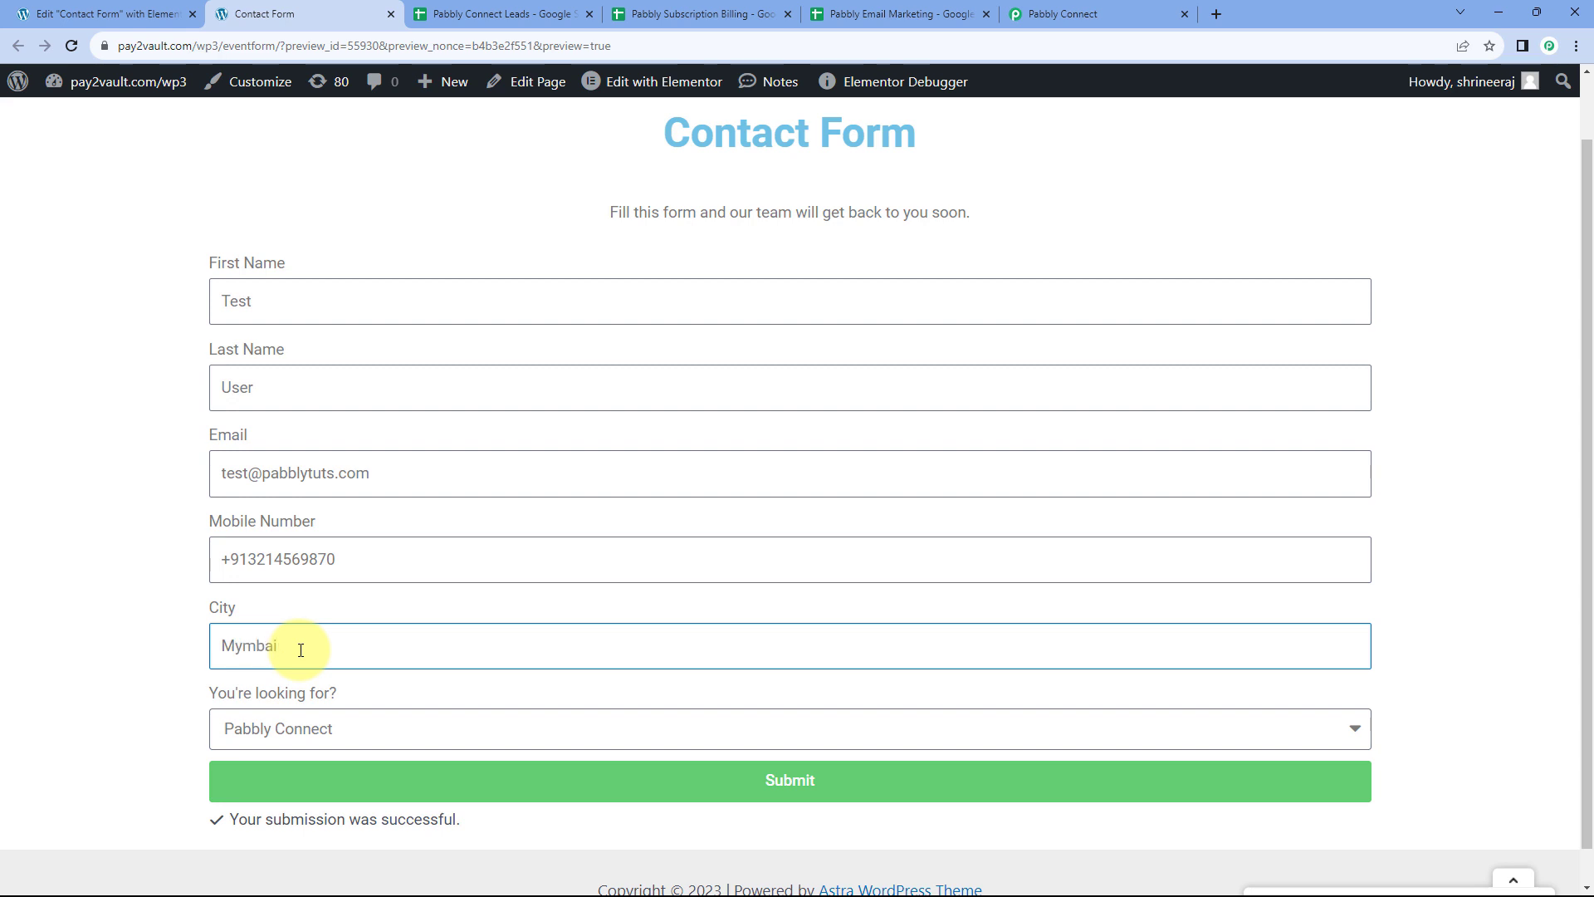
text(Mymbai)
key(ctrl+a)
text(Mu)
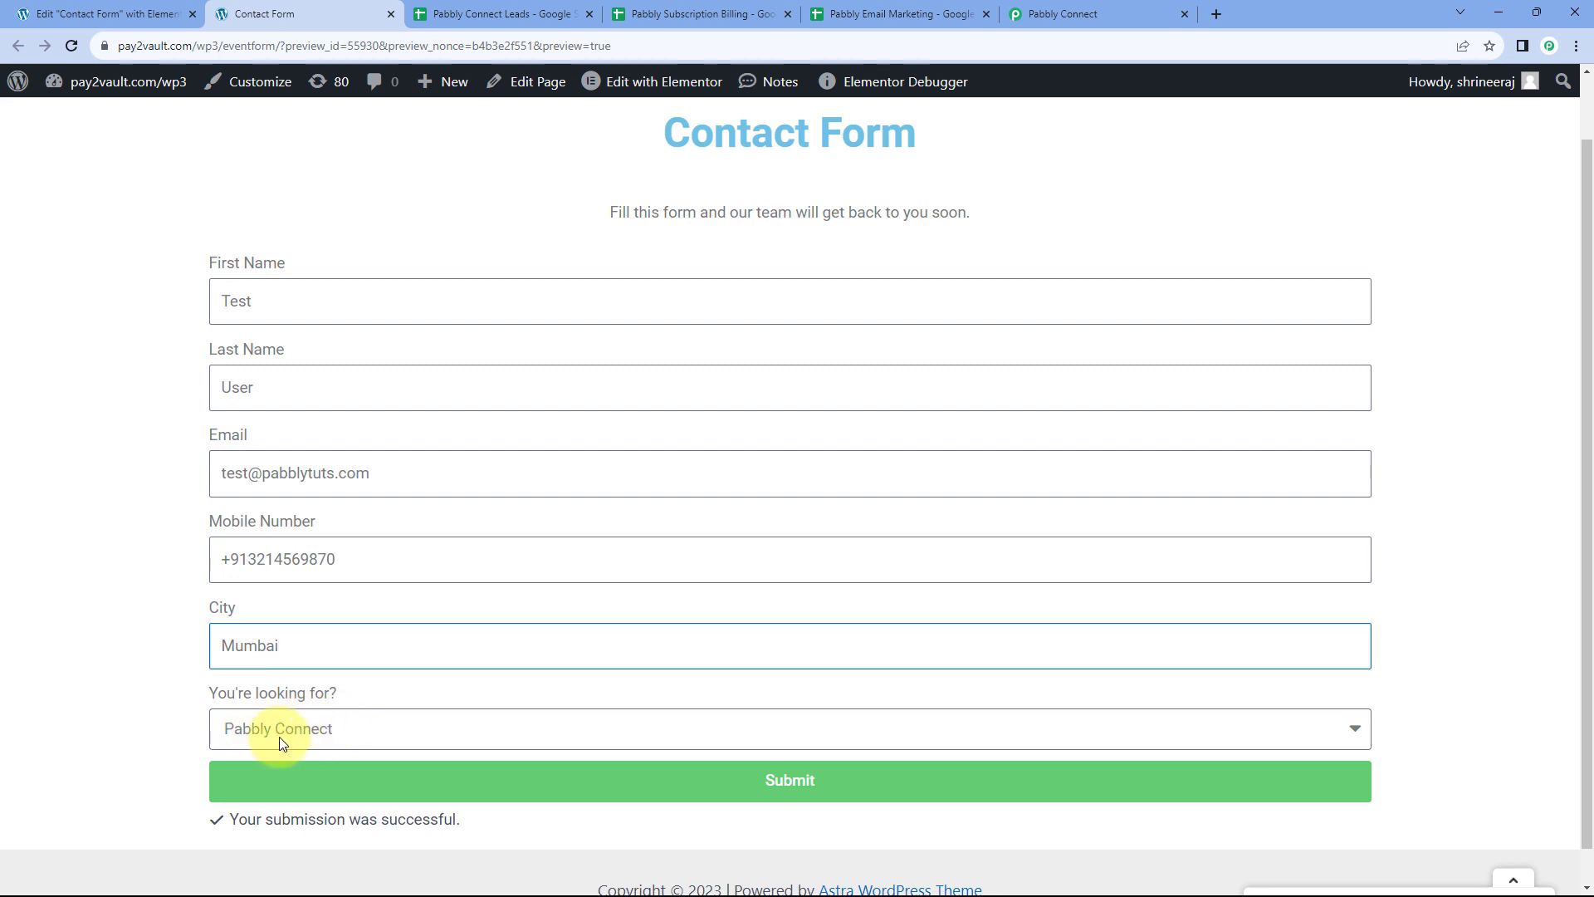
Choose Pabbly Subscription Billing as the interest and submit the form
click(310, 731)
scroll(206, 664, down, 1)
click(257, 691)
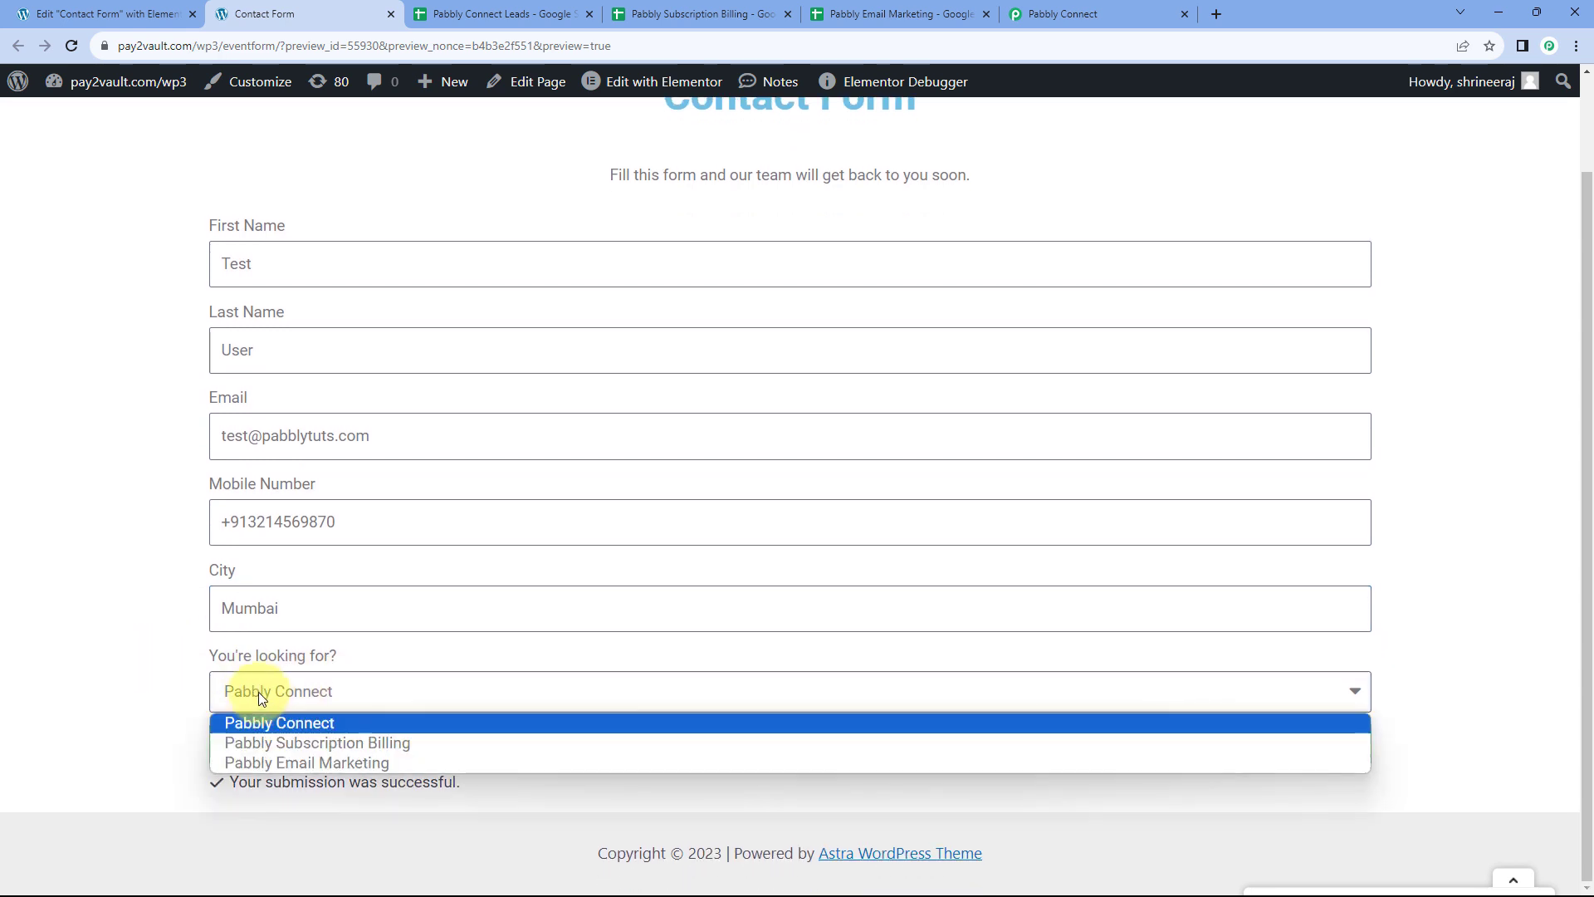
click(267, 743)
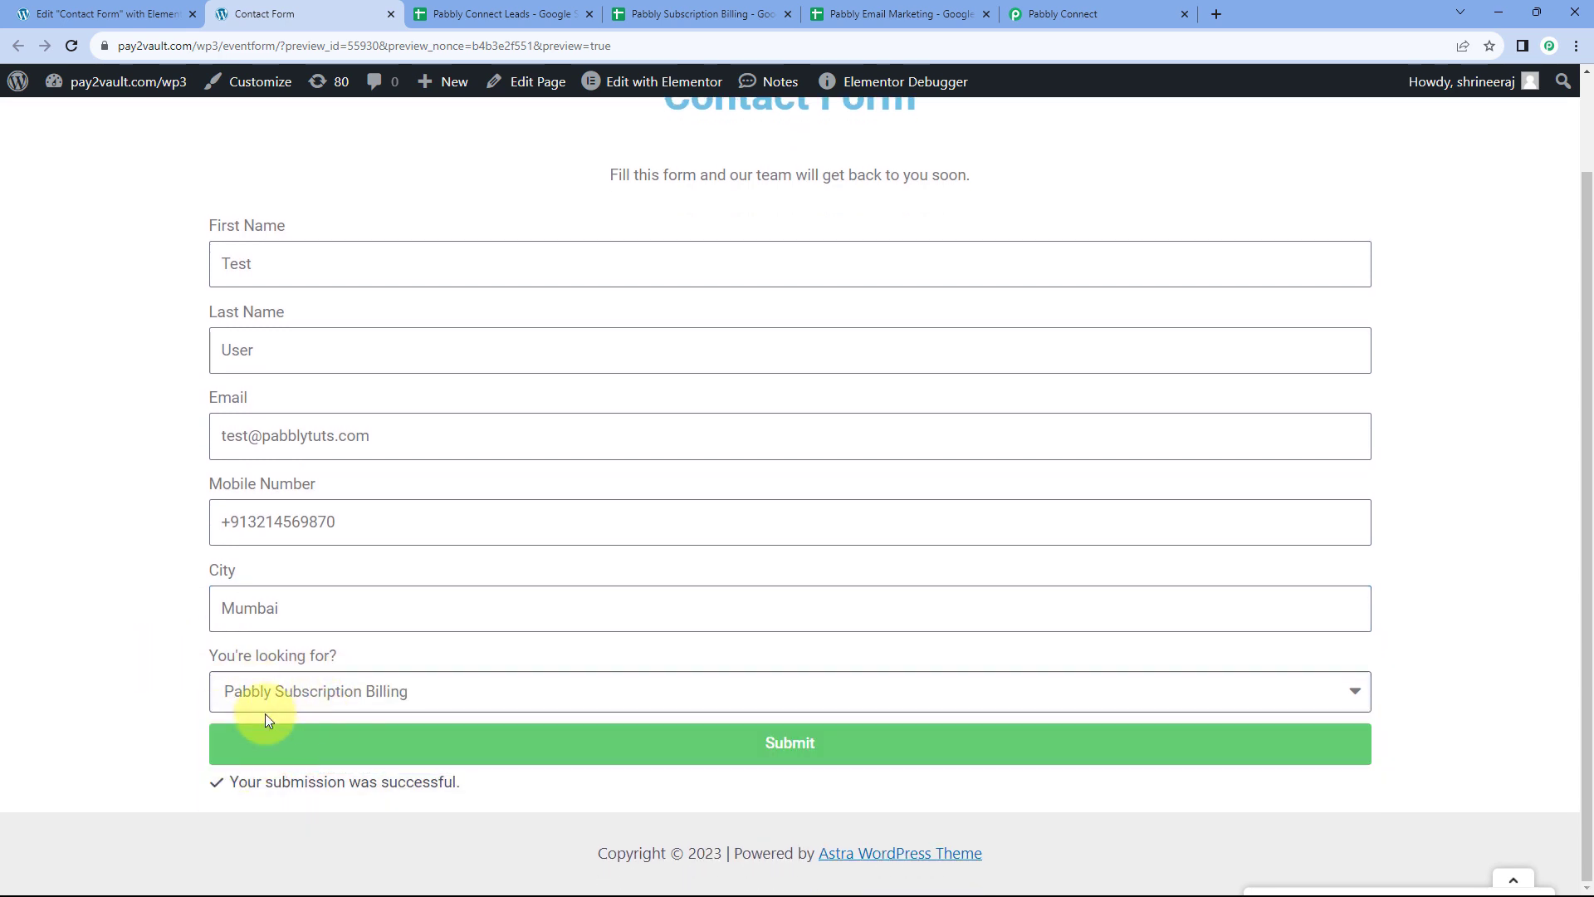
click(739, 755)
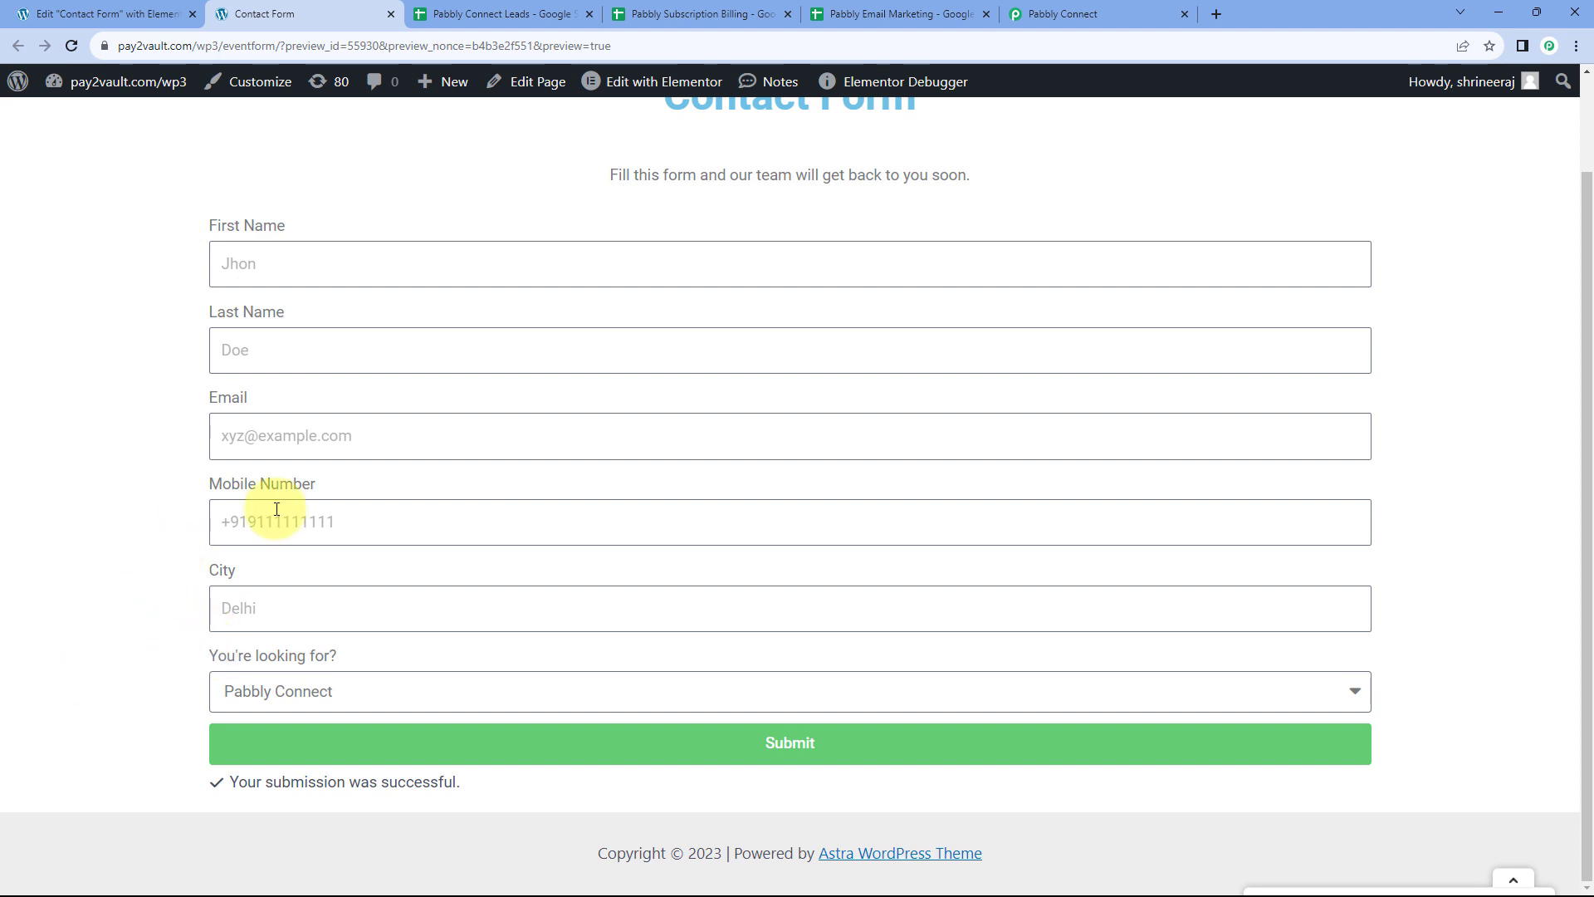
Recheck the interest options, then go to the Pabbly Subscription Billing spreadsheet
click(348, 694)
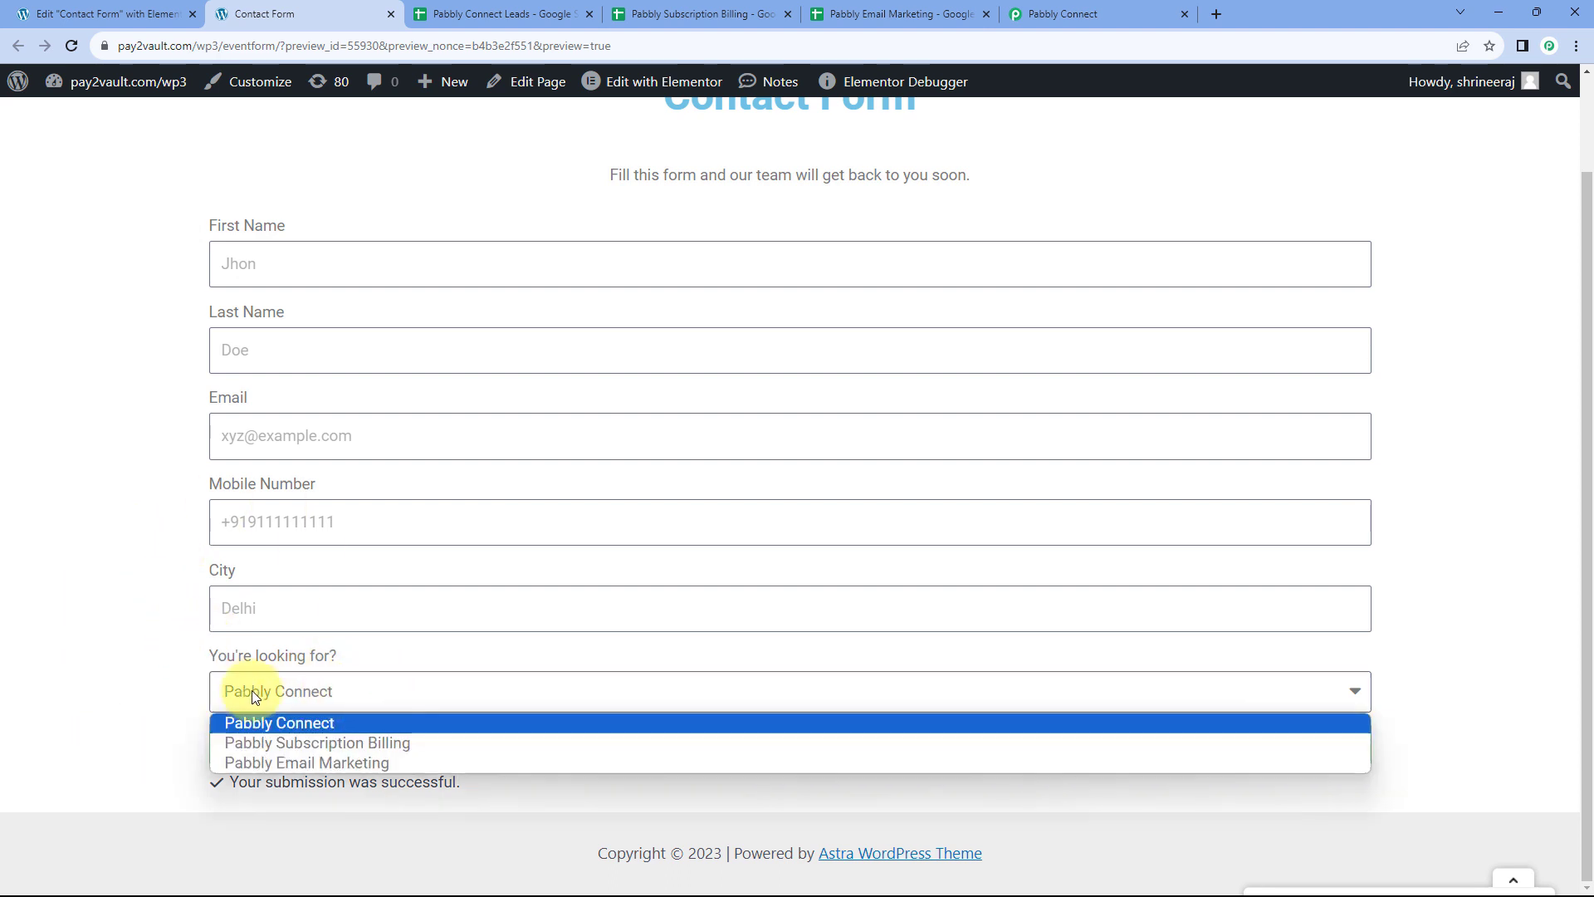
click(166, 679)
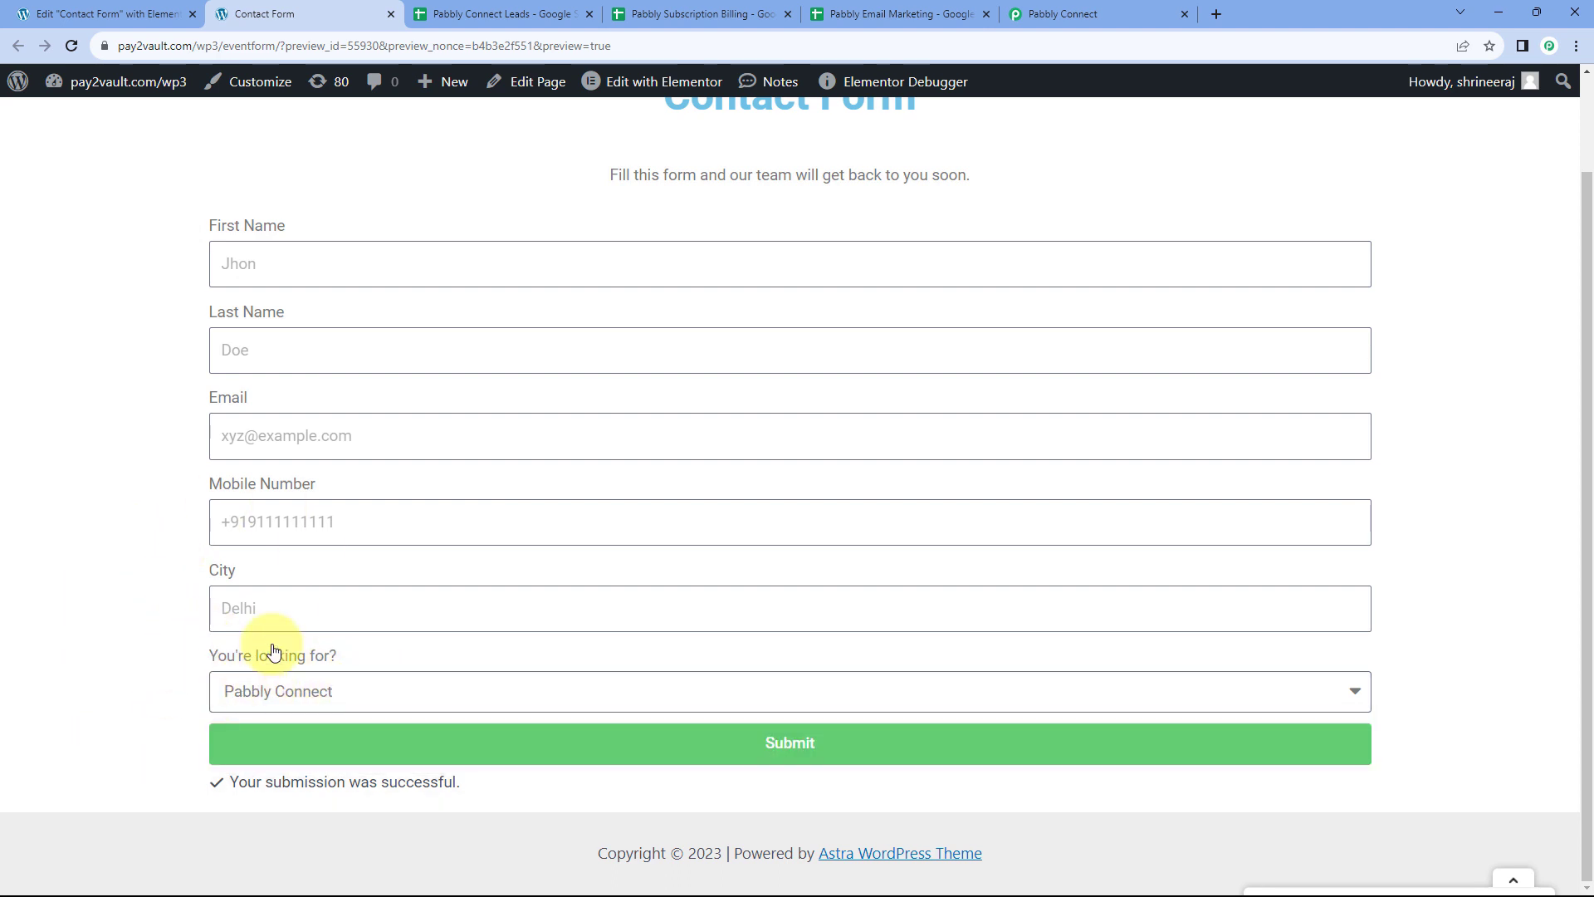
click(726, 10)
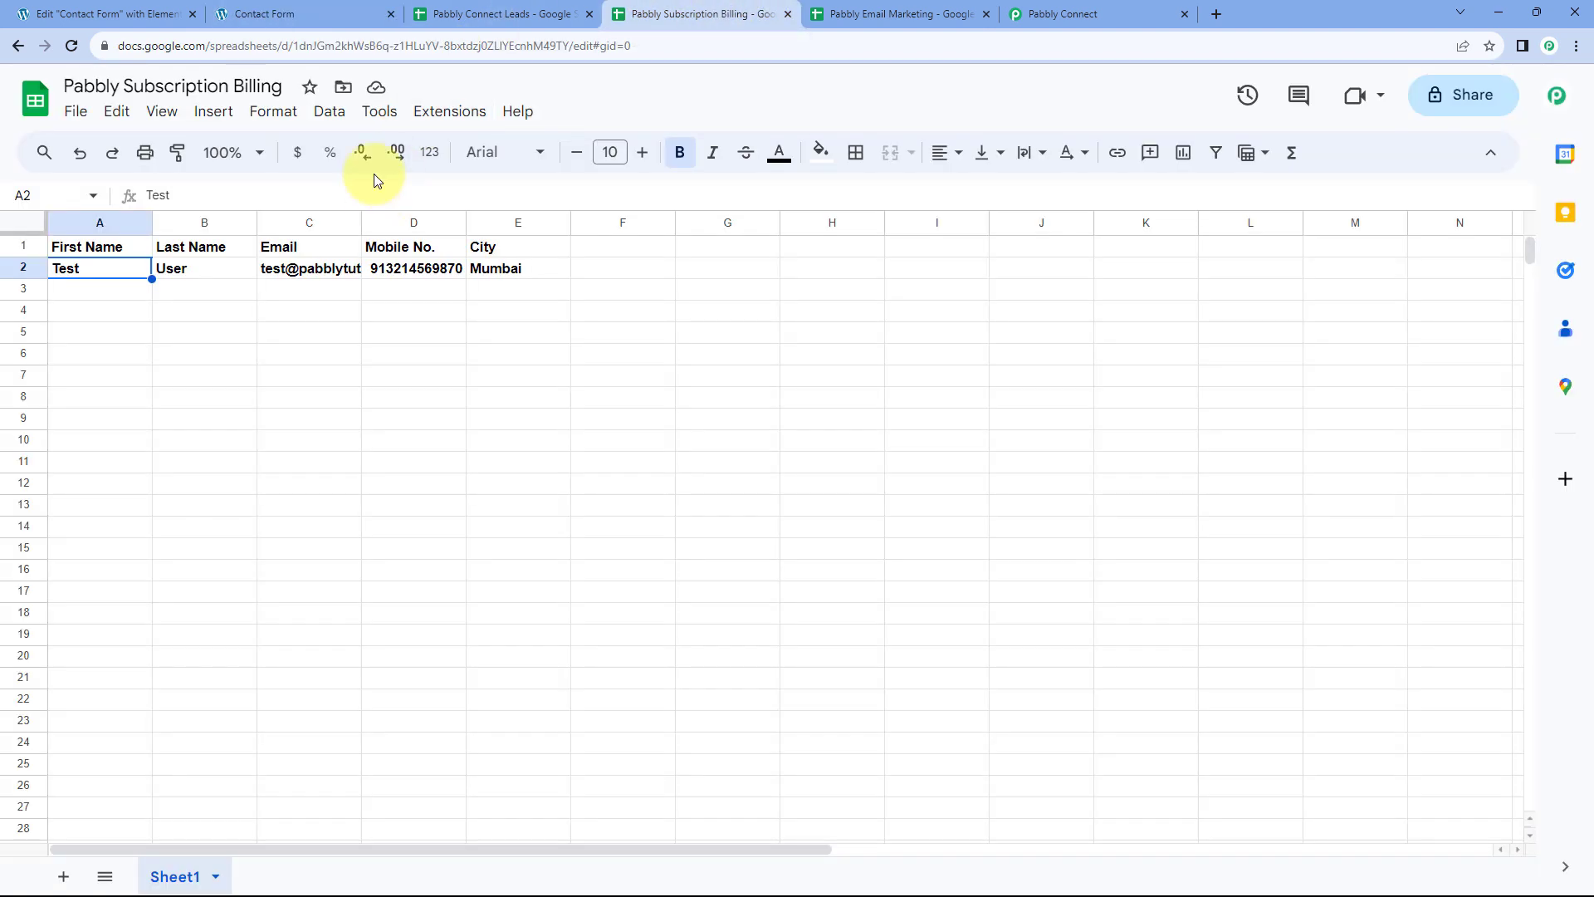
Clear row 2's formatting and widen column C to show the full email
click(21, 267)
key(ctrl+backslash)
click(217, 292)
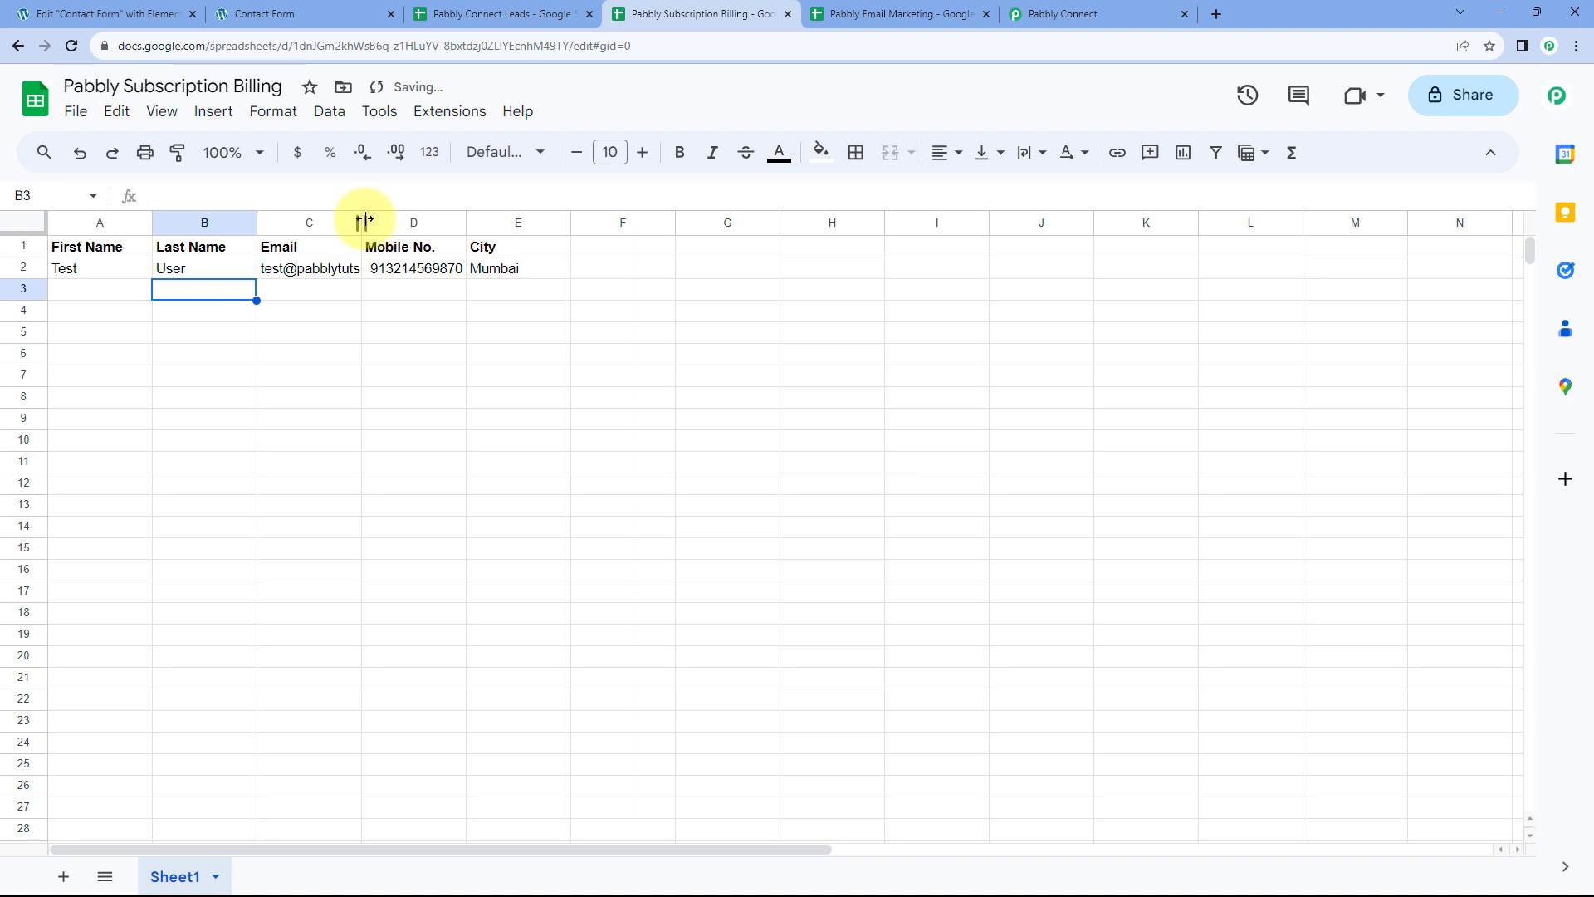
drag(365, 219, 425, 220)
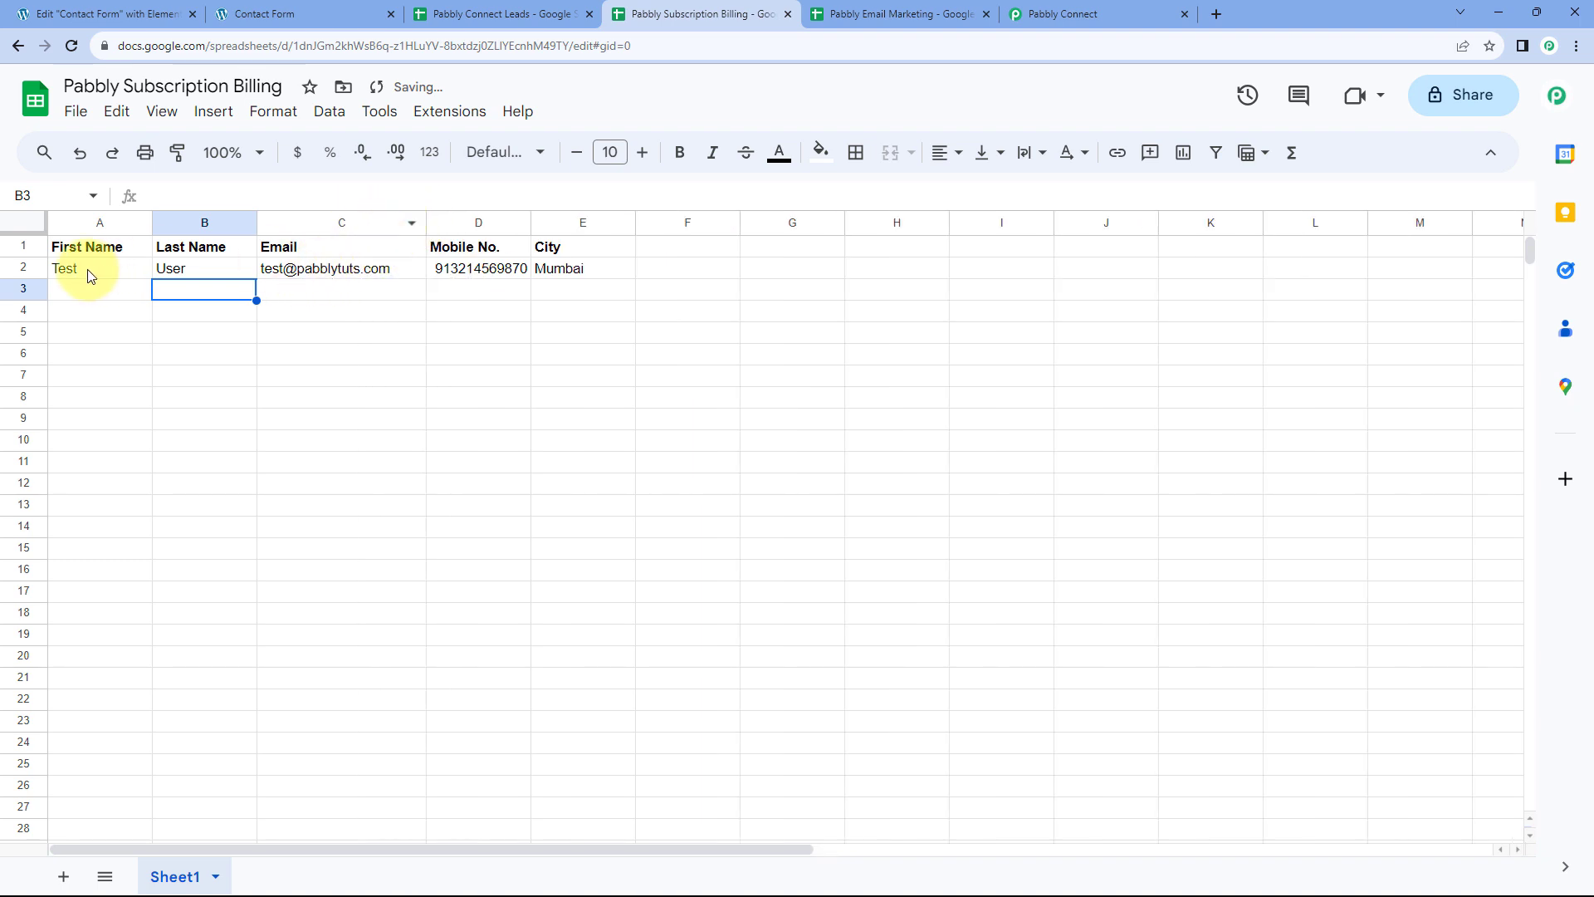
drag(91, 276, 559, 274)
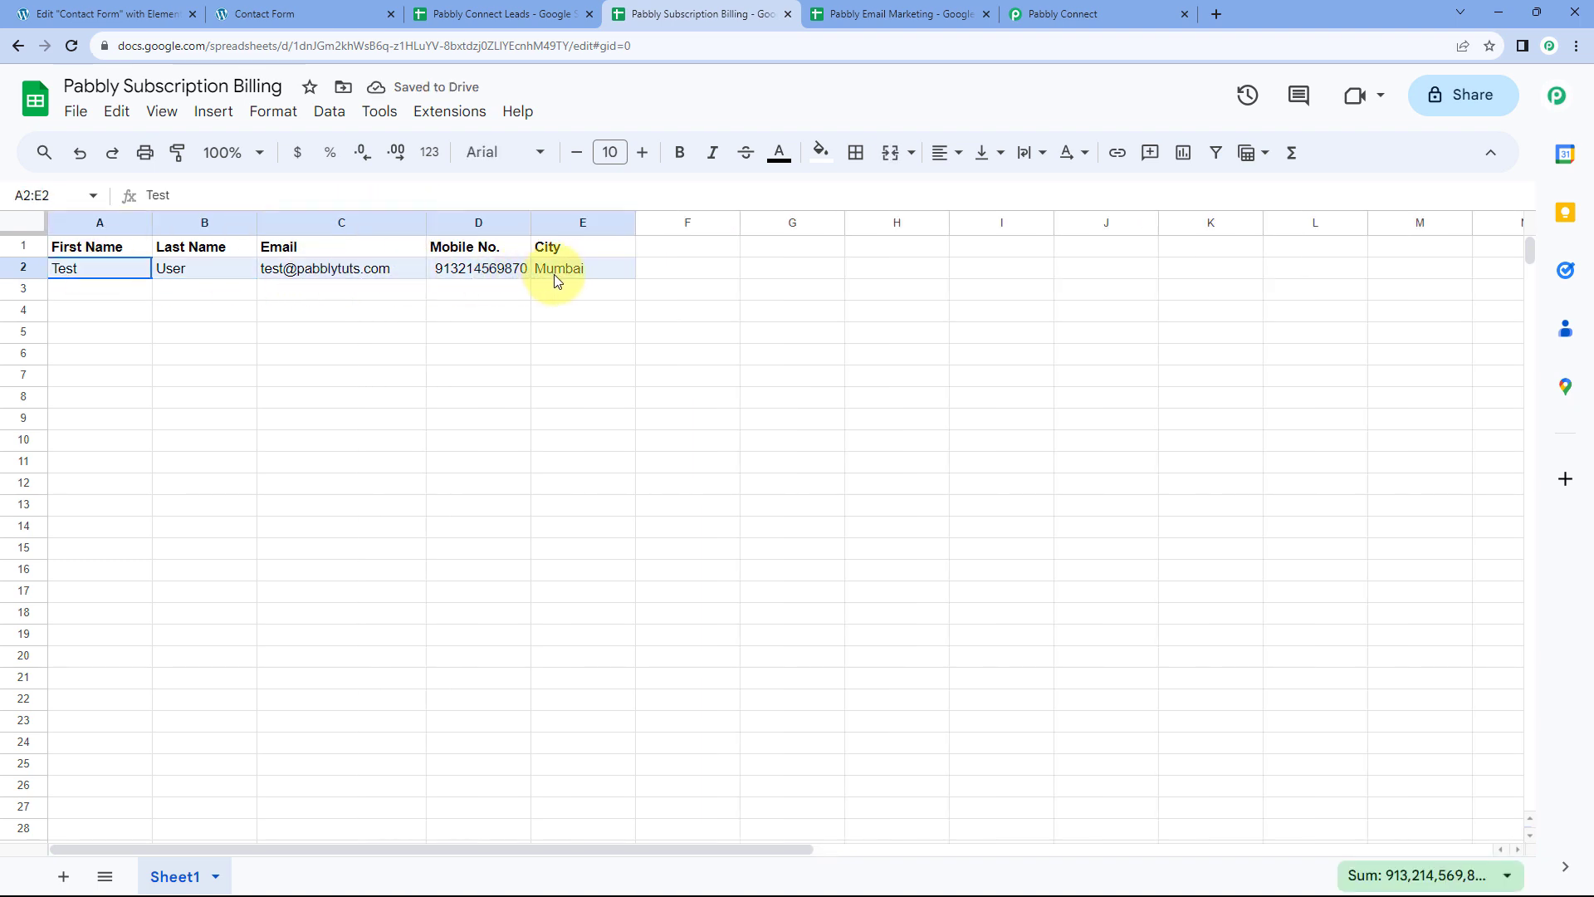
click(137, 297)
Confirm the Connect Leads and Email Marketing sheets stayed empty, then return to Subscription Billing
click(509, 14)
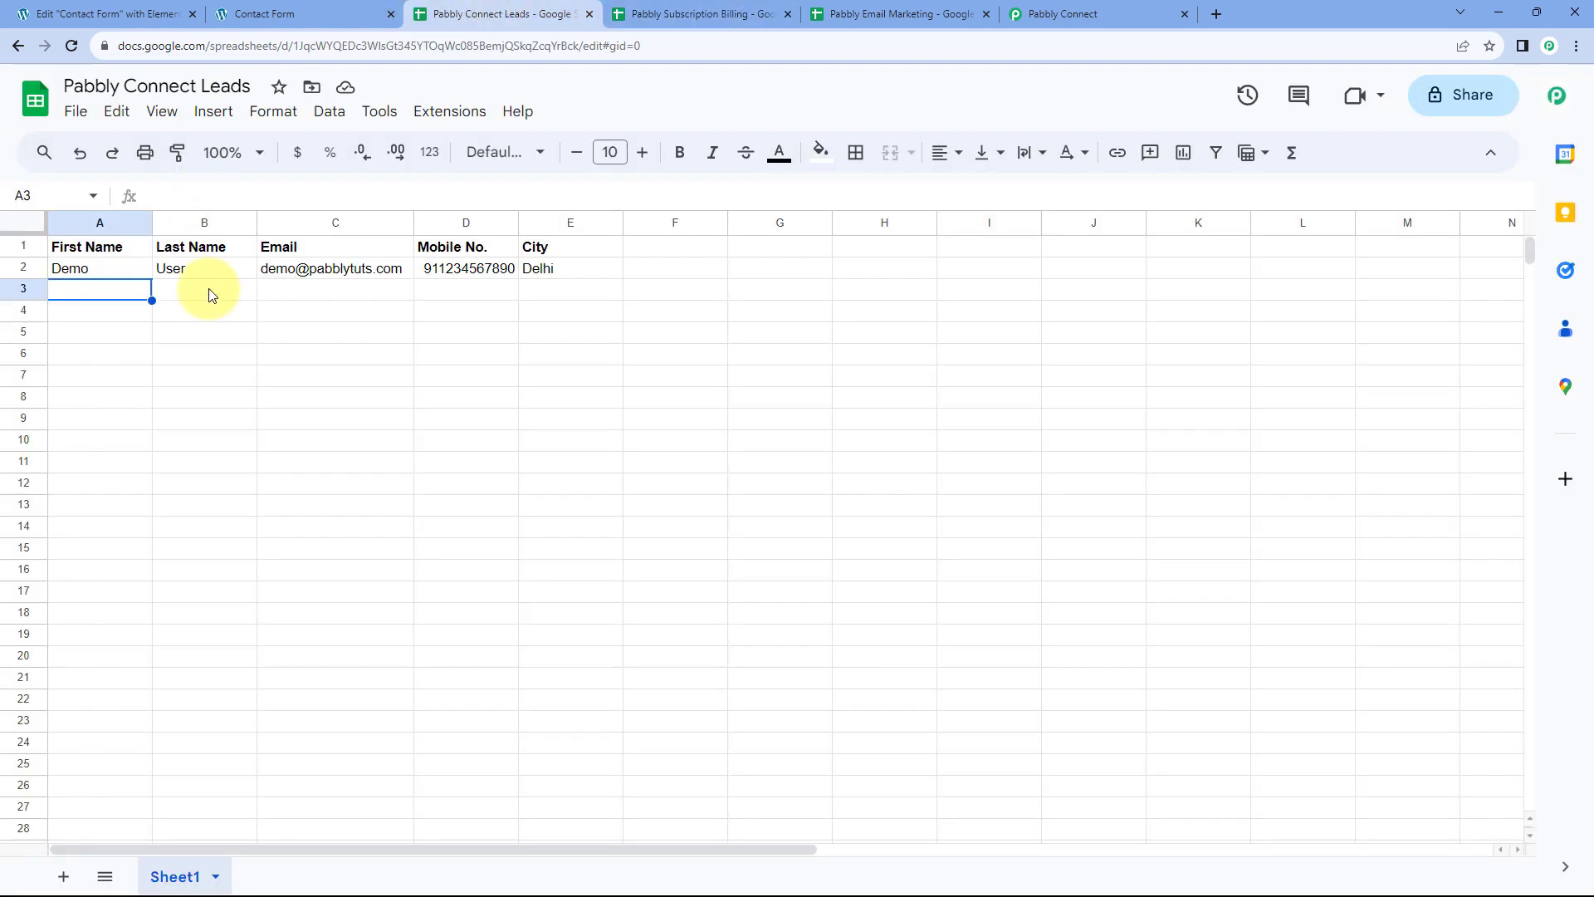
click(909, 14)
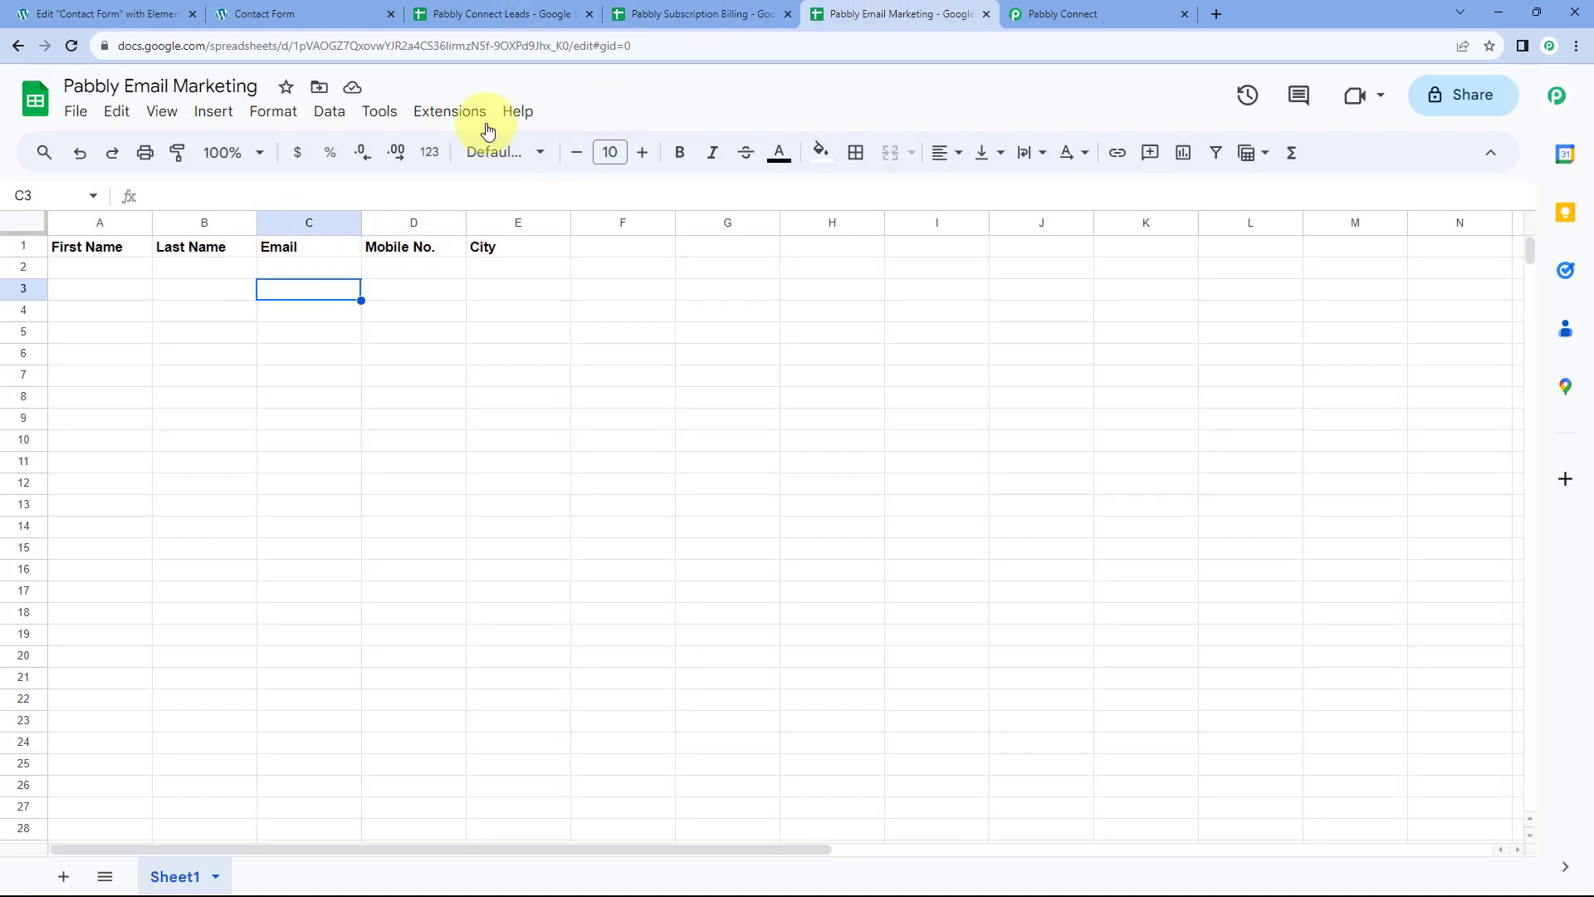
click(643, 14)
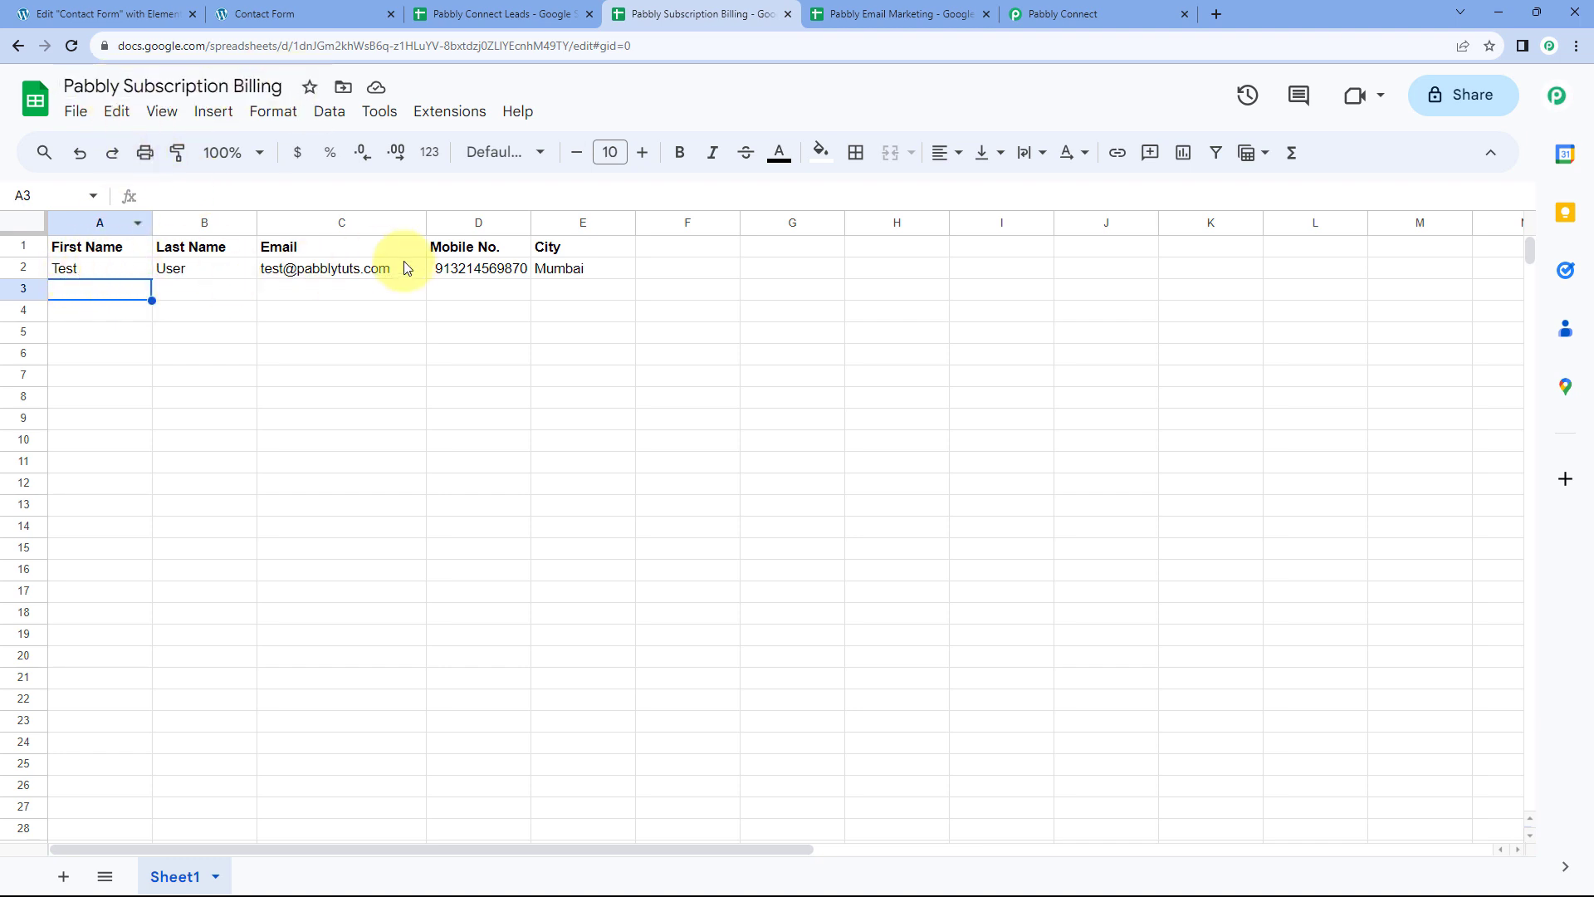
Fill in a second test contact's name, e-mail, mobile number and city Bhopal
click(282, 14)
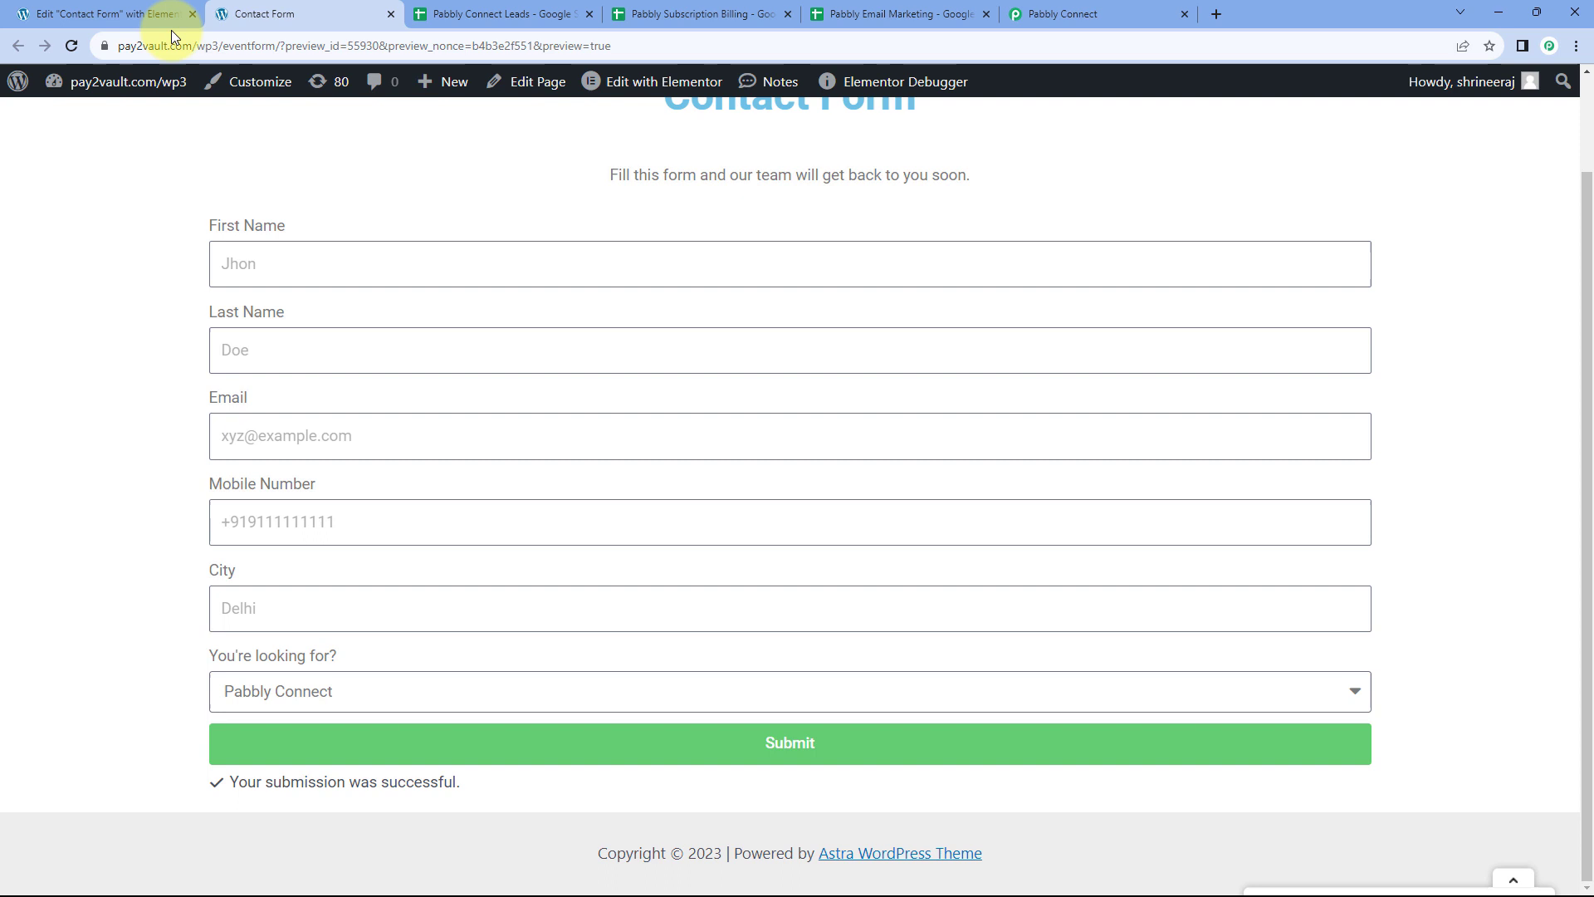
click(303, 269)
text(D)
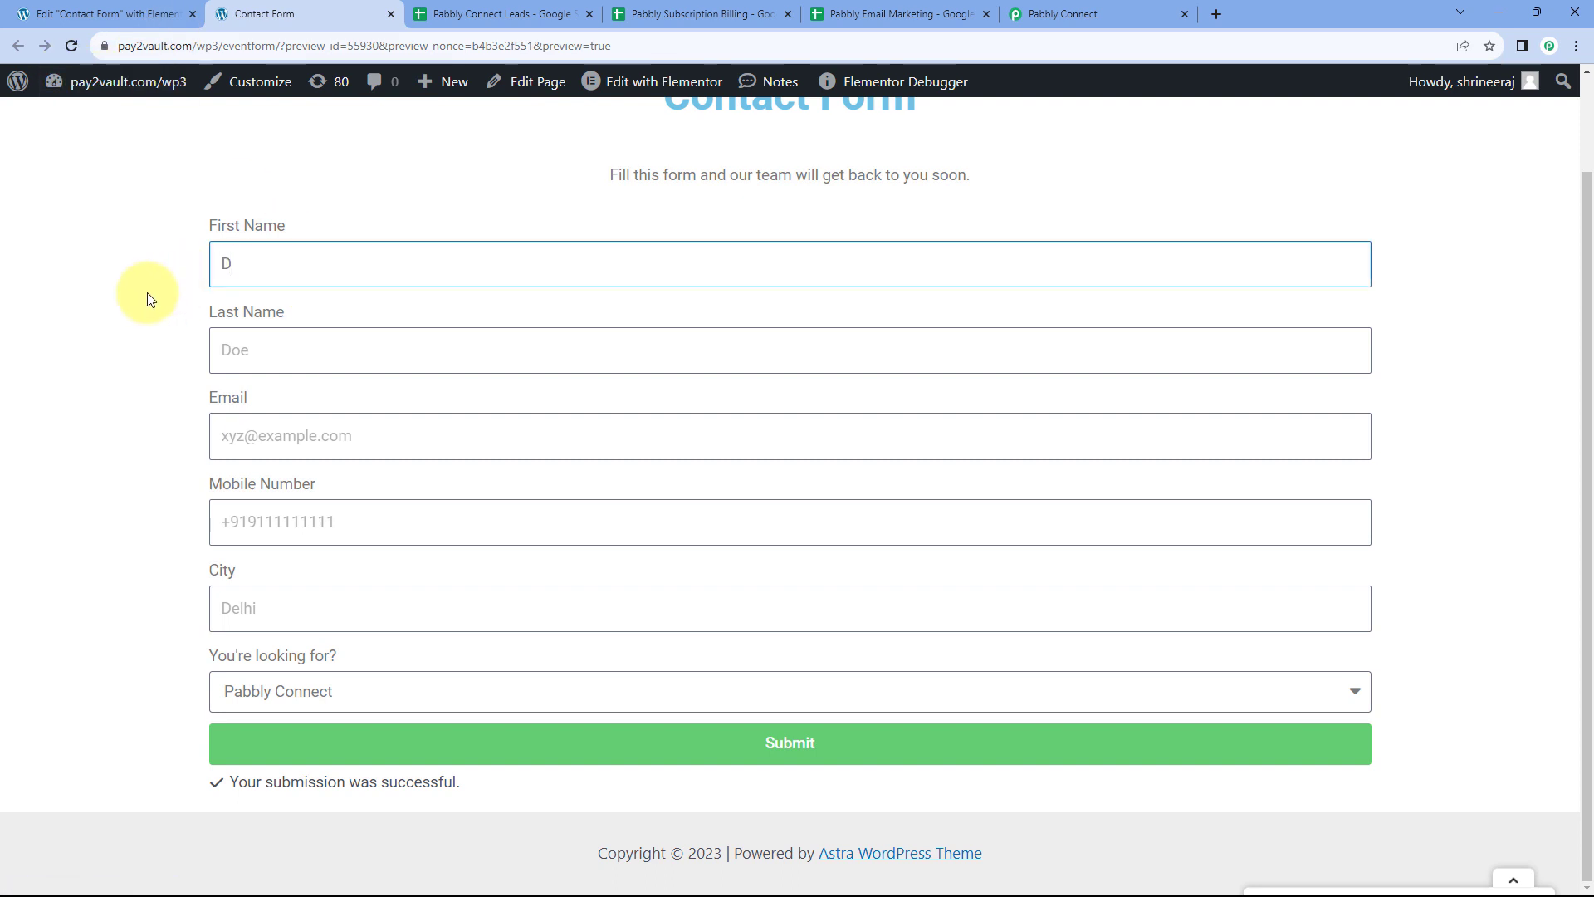
text(ummy)
key(Tab)
text(User)
key(Tab)
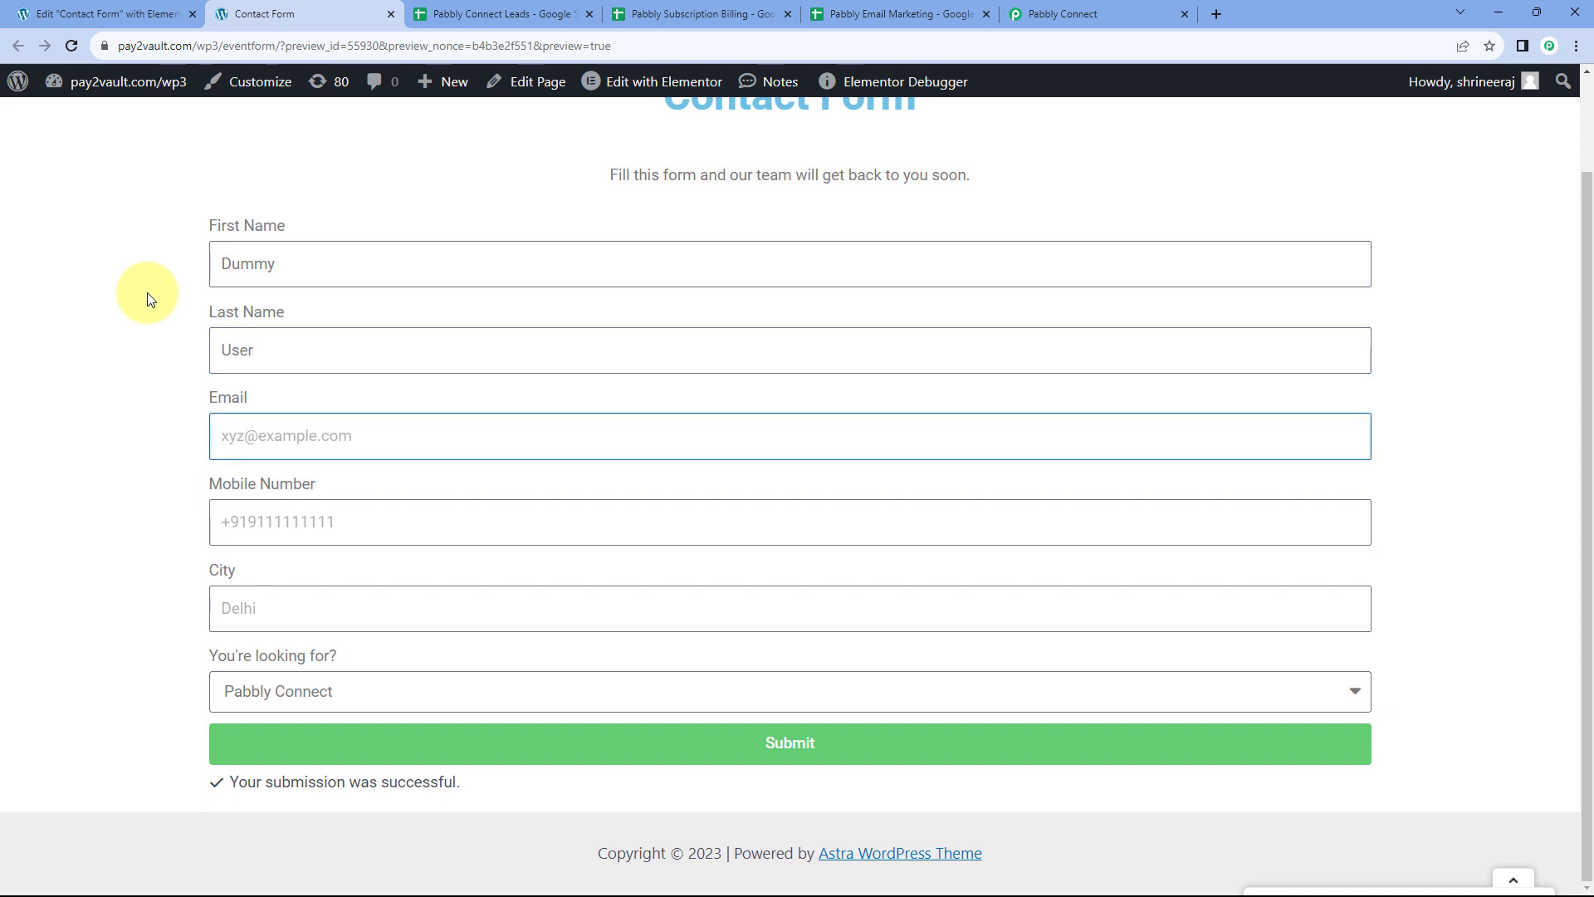
key(Tab)
text(+)
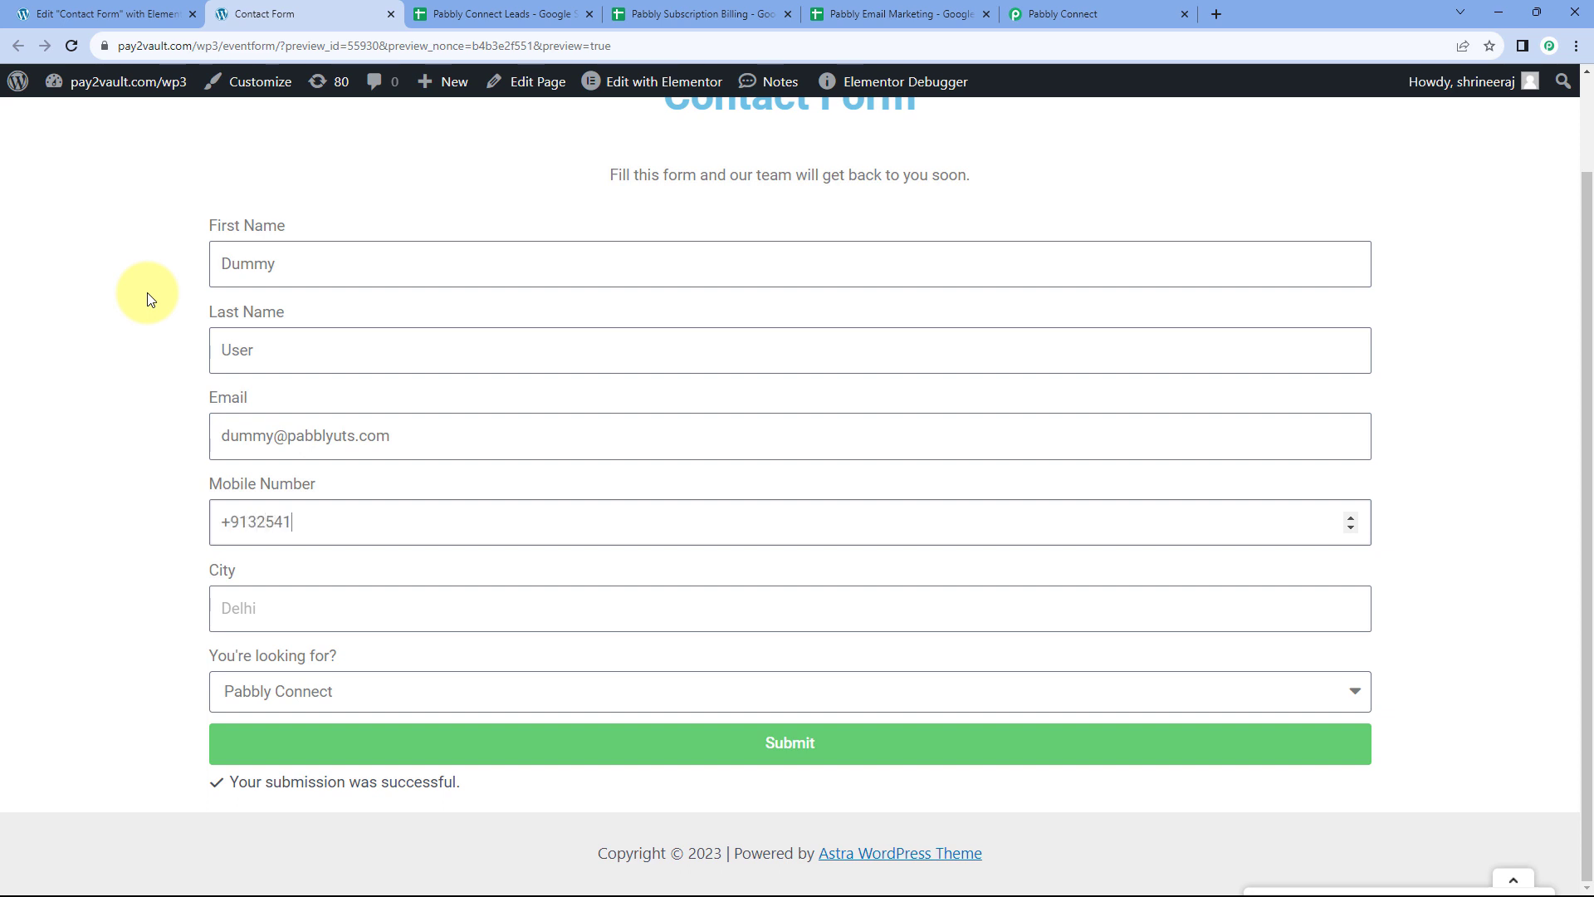
click(271, 602)
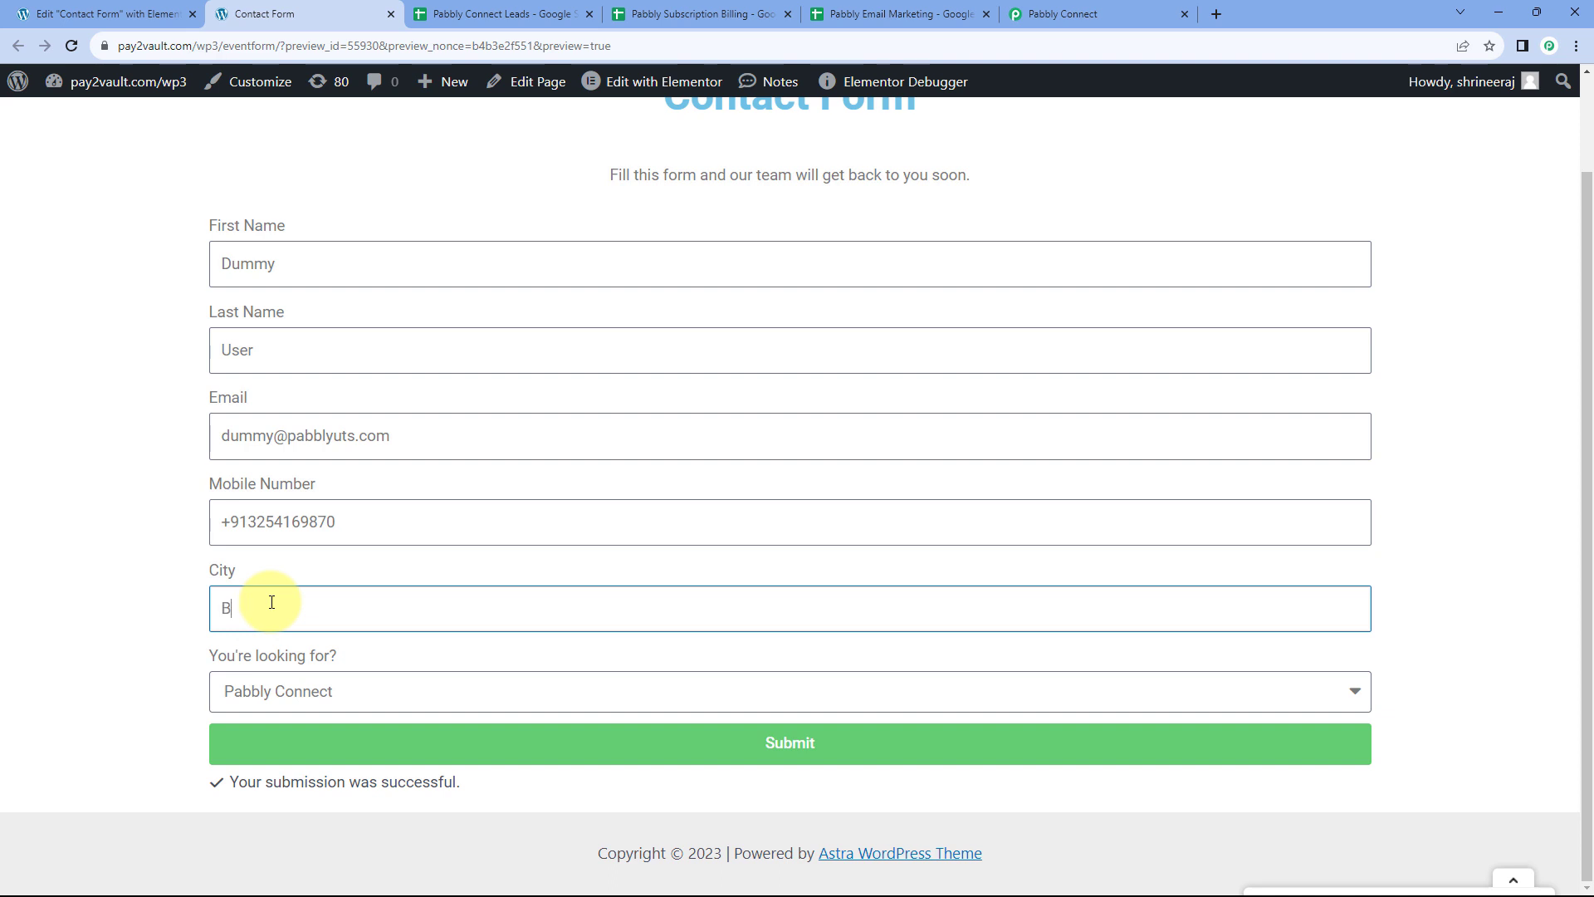
text(Bhopal)
Choose Pabbly Email Marketing as the interest and submit the form
click(320, 697)
click(276, 762)
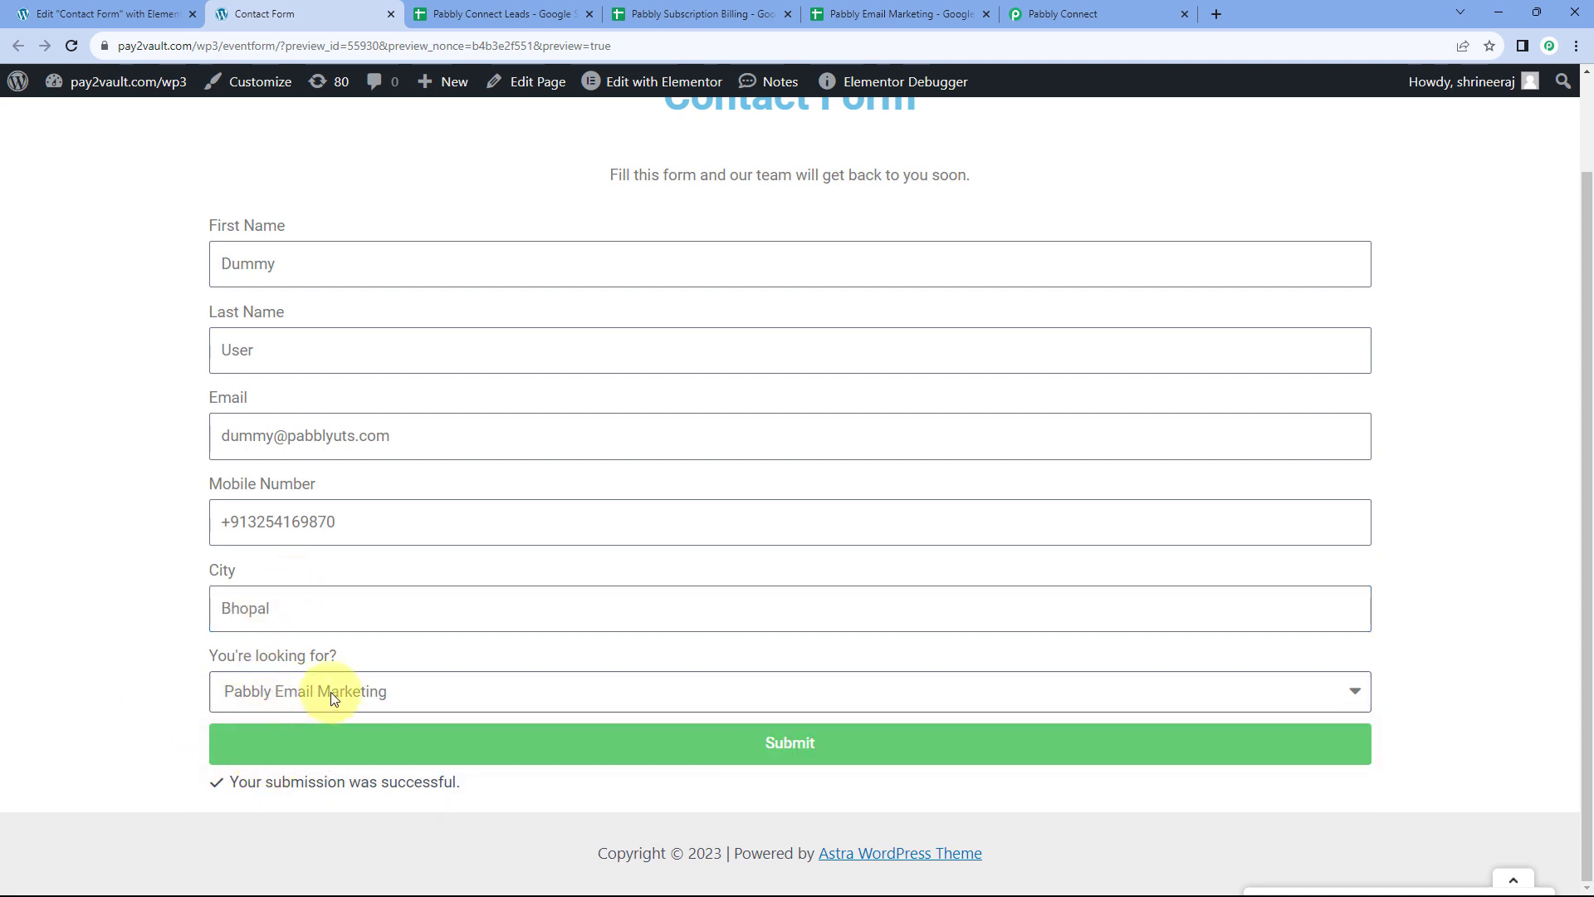
click(639, 749)
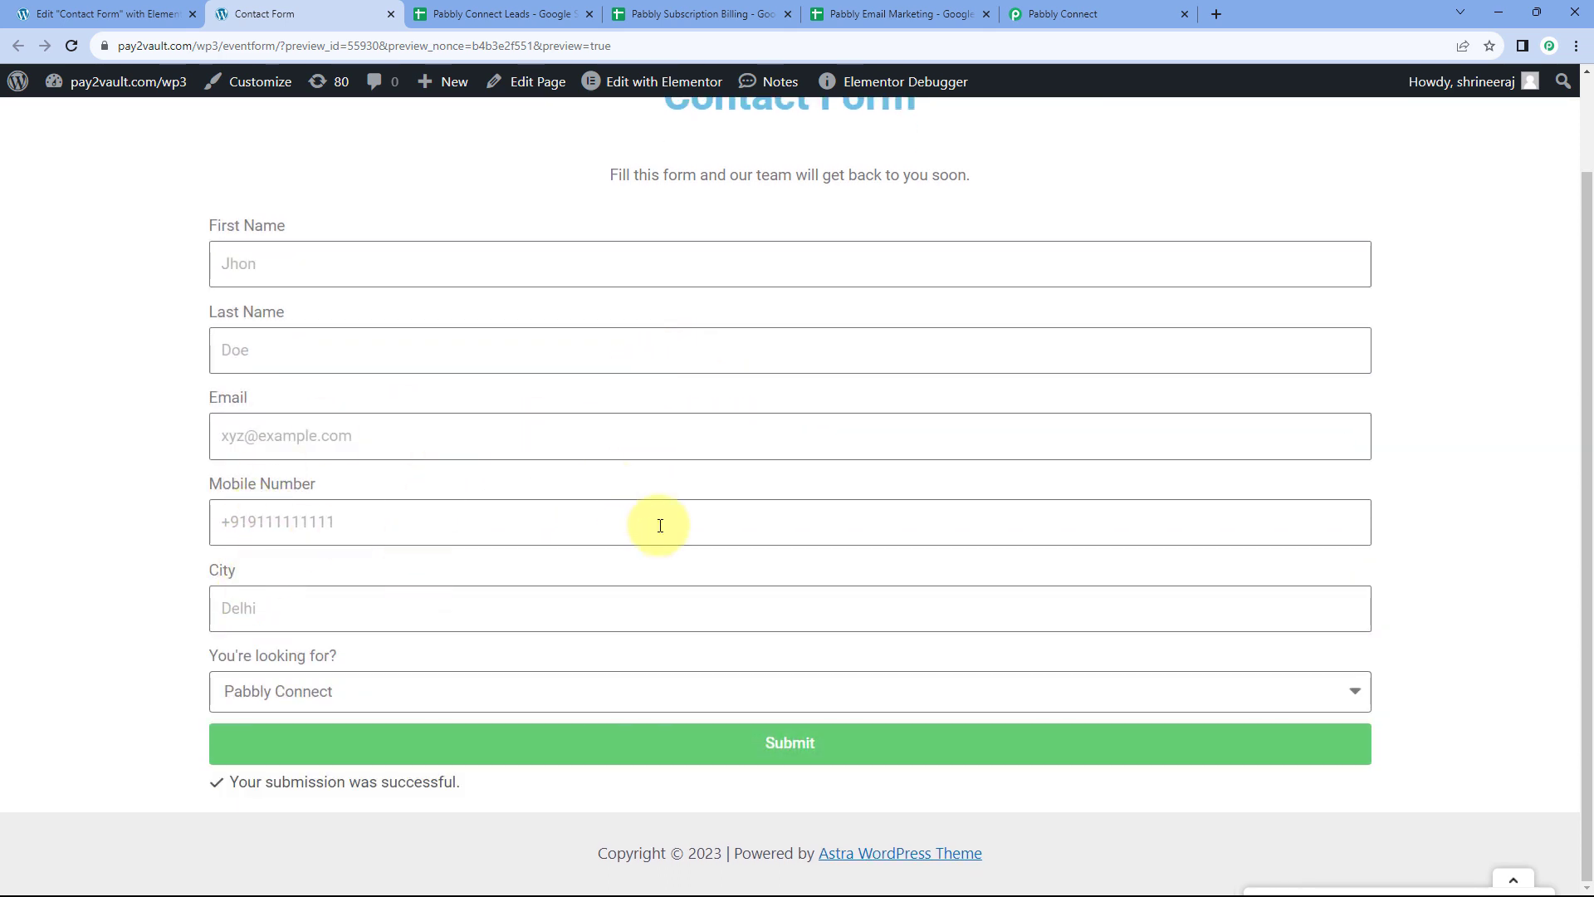
In the Pabbly Email Marketing sheet, unbold row 2 and widen the Email column
click(866, 16)
click(24, 268)
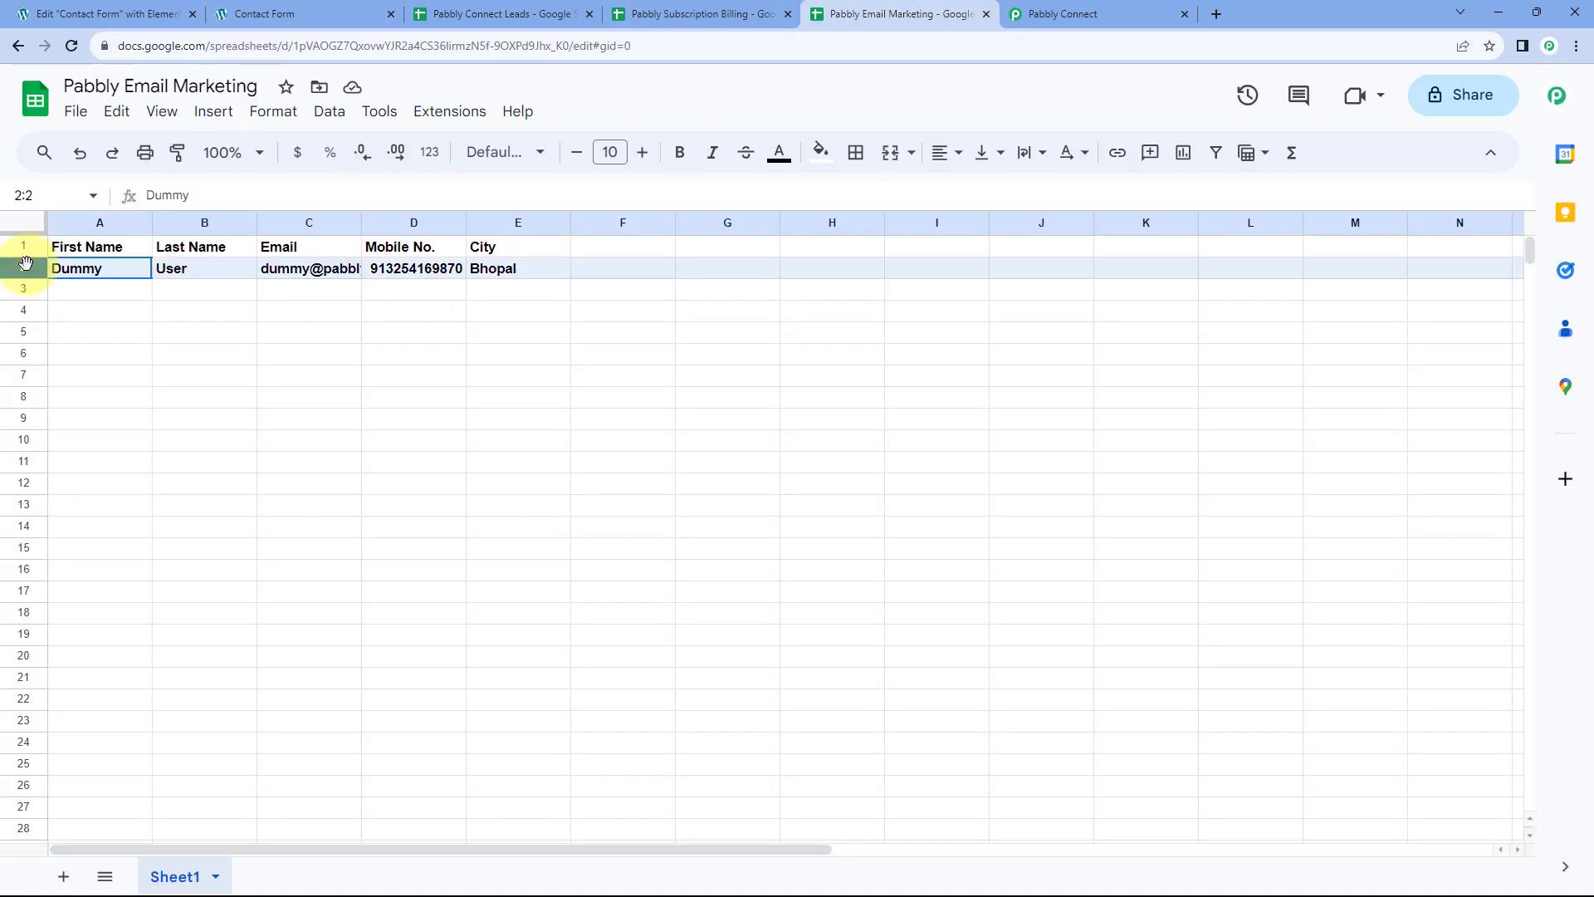
key(ctrl+b)
drag(363, 229, 430, 222)
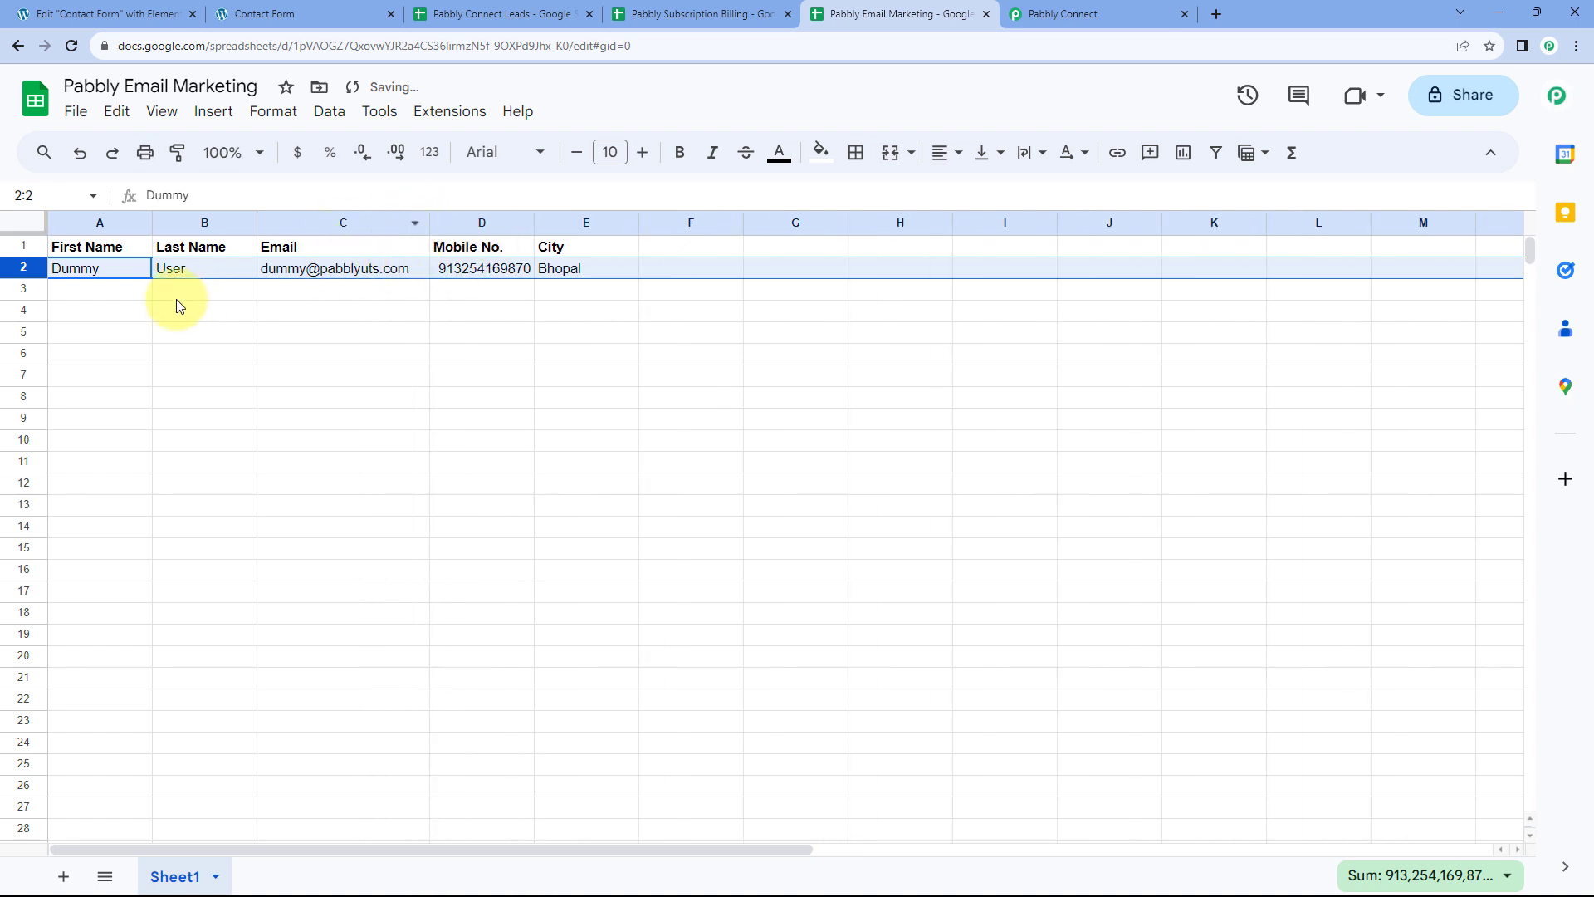
click(116, 289)
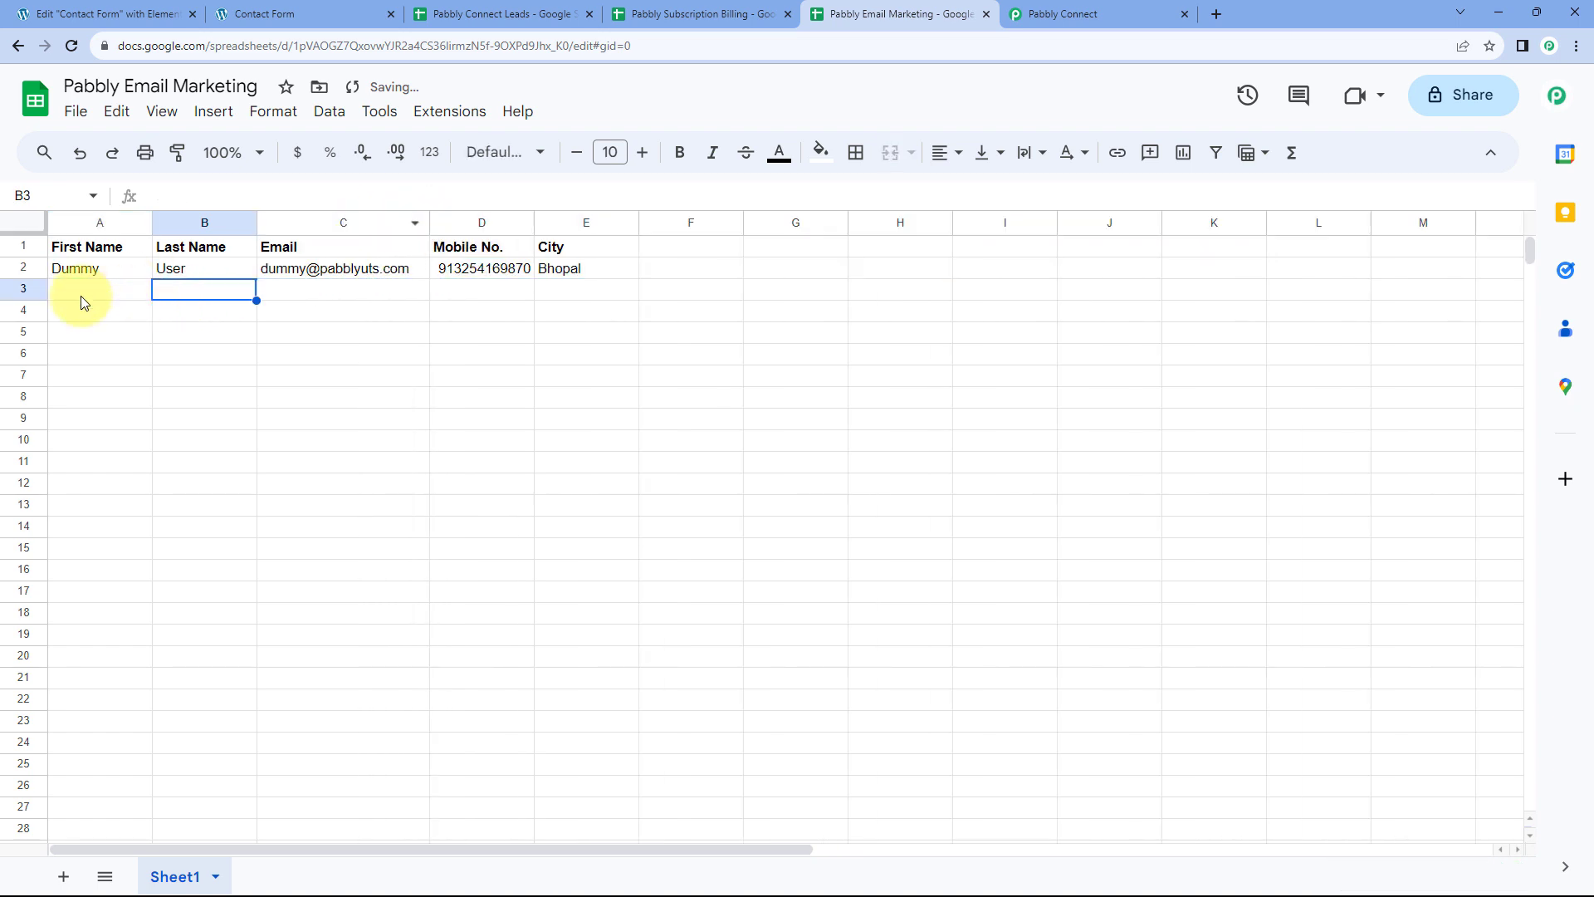
Check the Connect Leads and Subscription Billing sheets, then return to the Pabbly Connect workflow
click(511, 14)
click(698, 14)
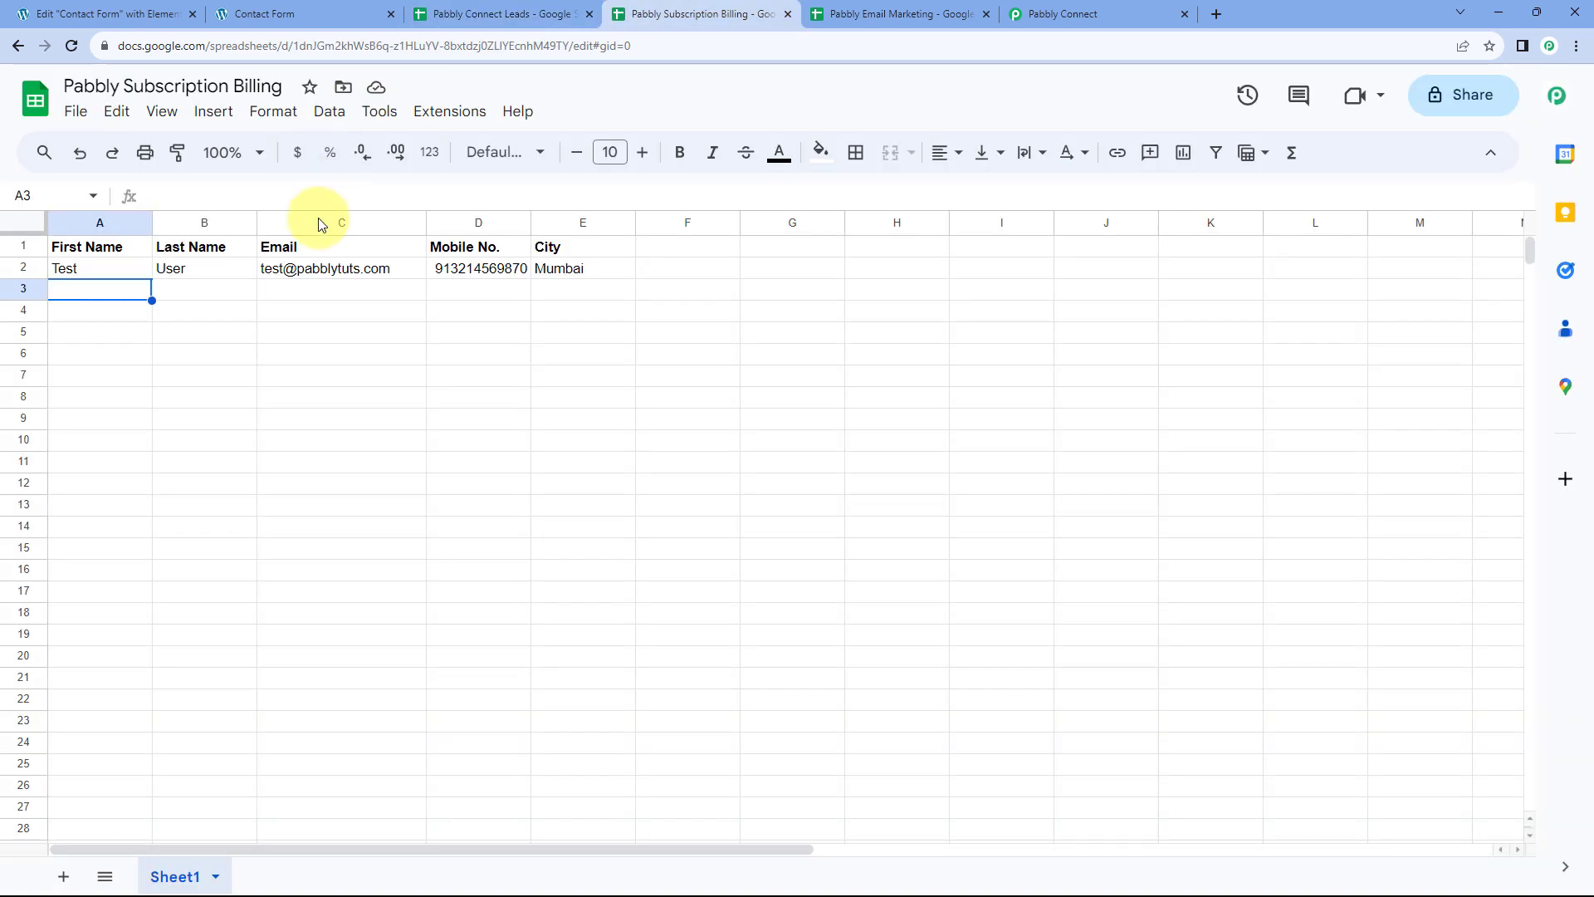
click(912, 12)
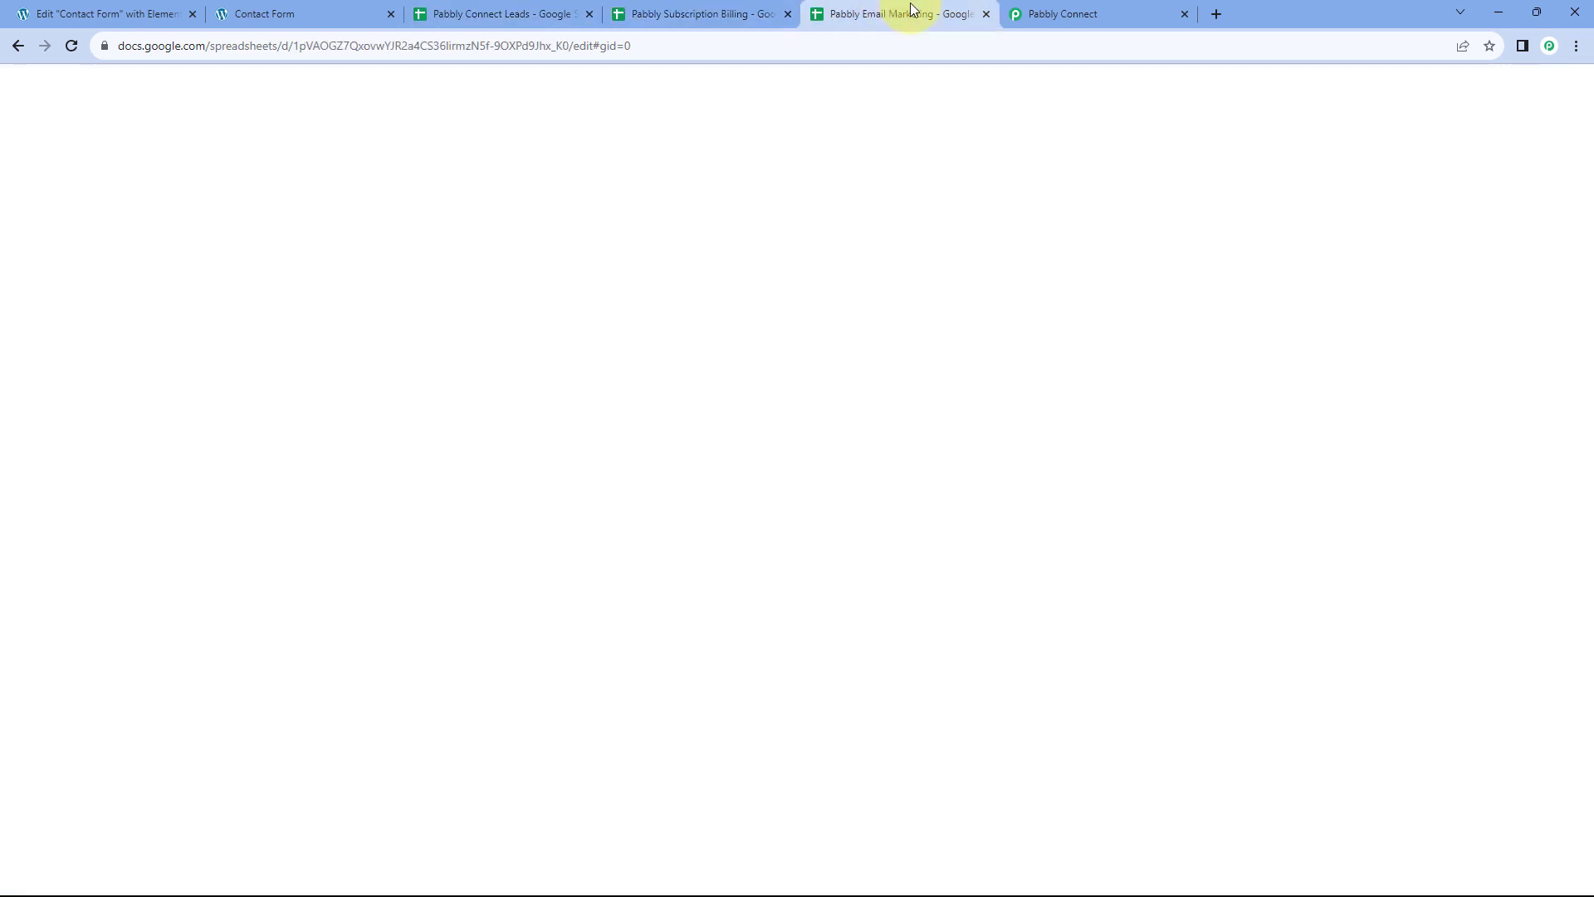
click(1059, 14)
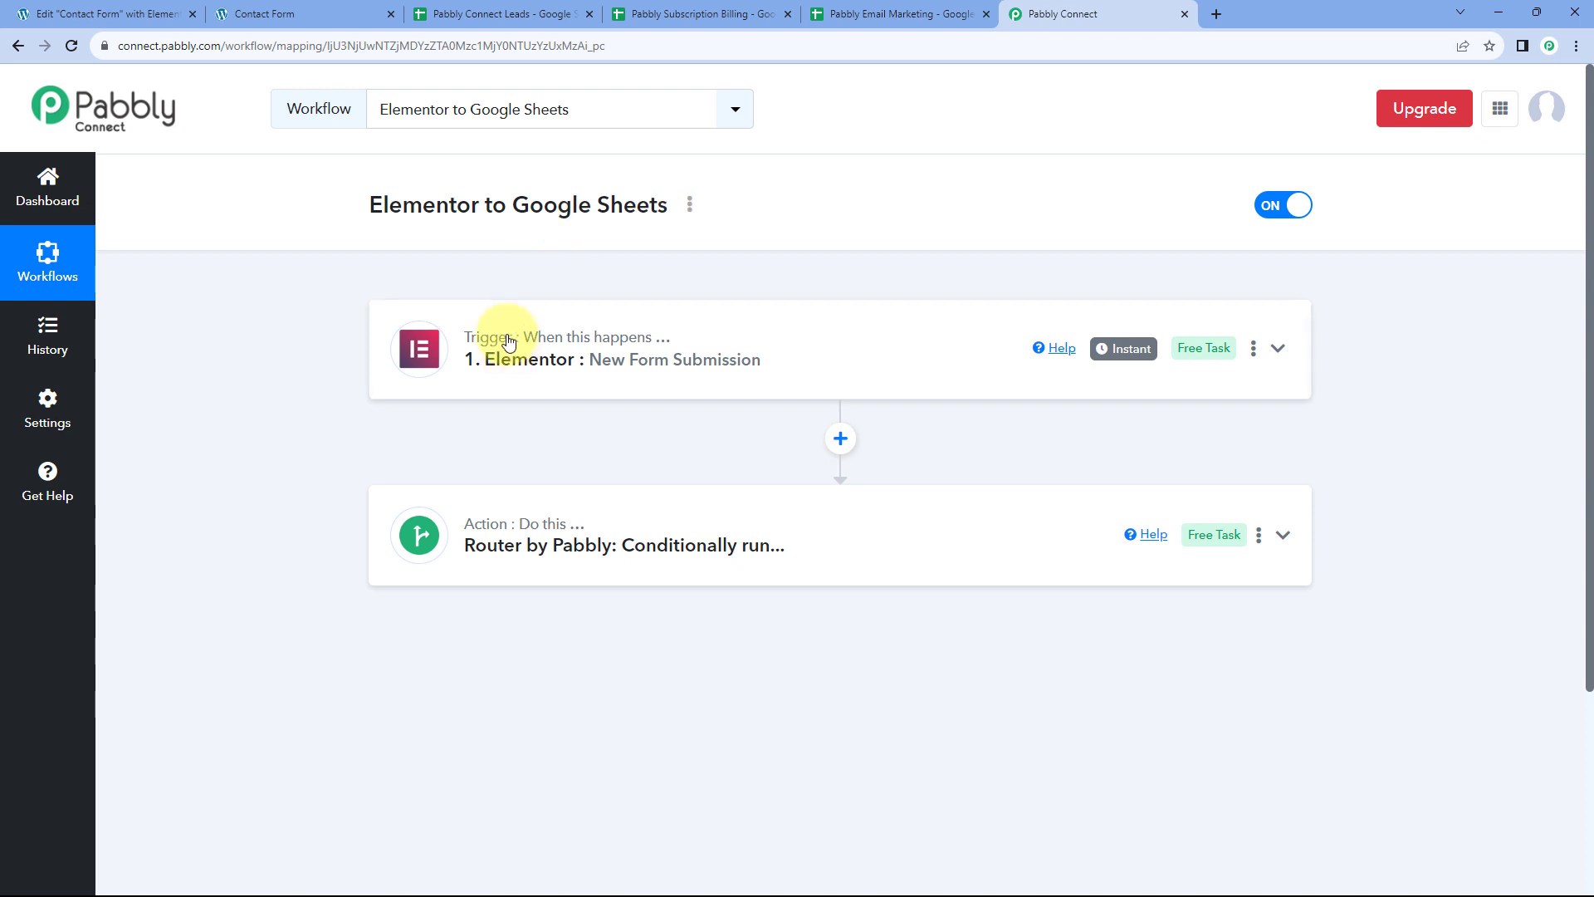
click(304, 12)
click(382, 693)
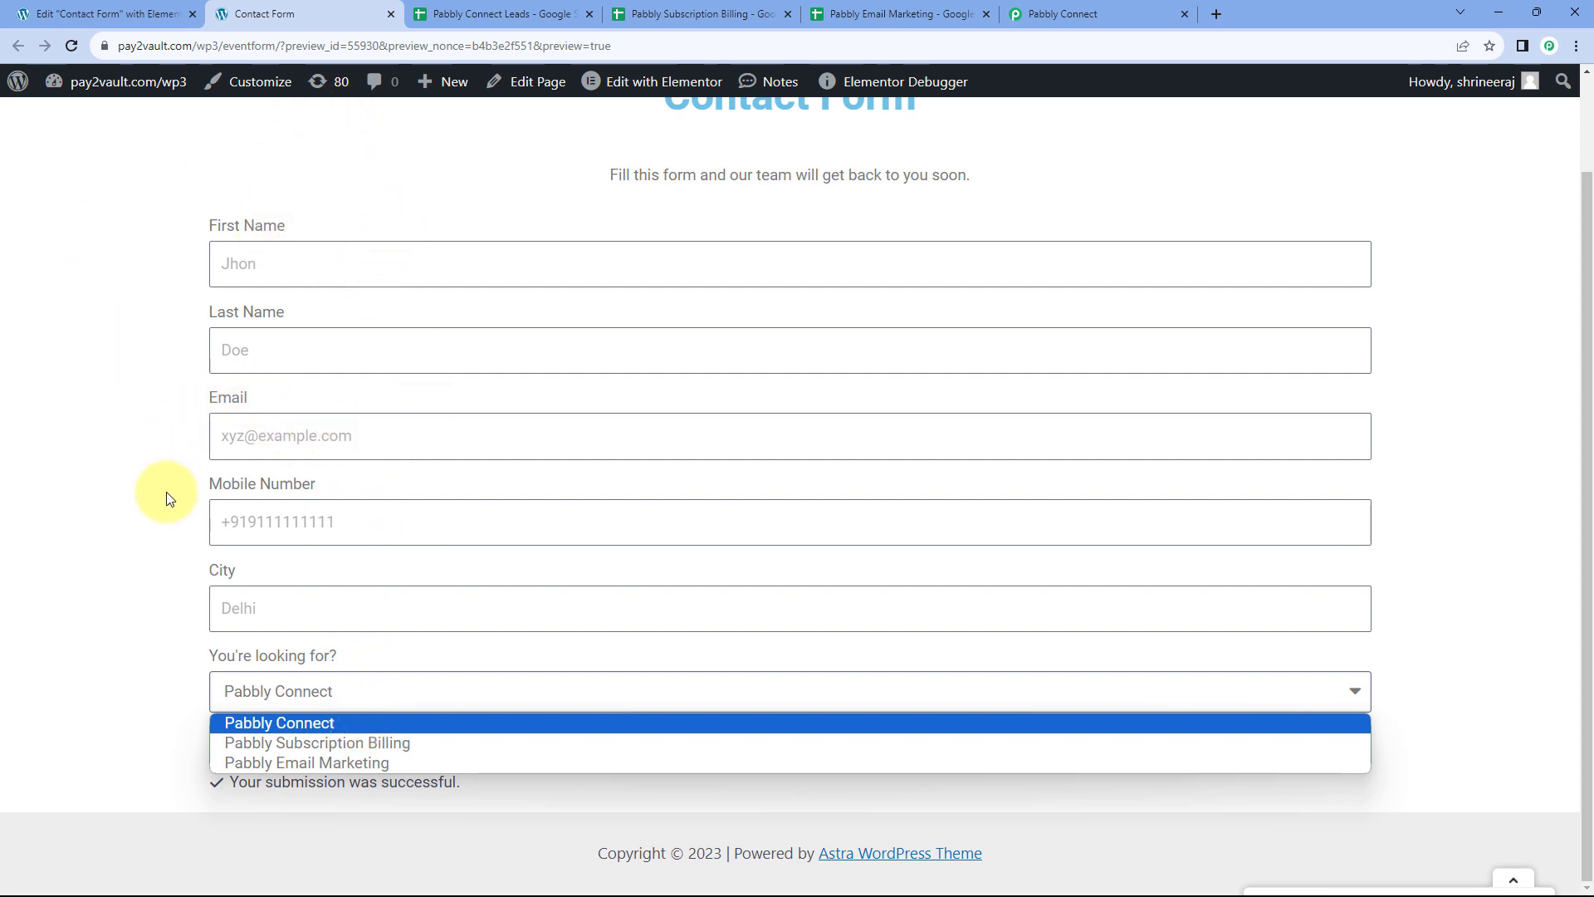
click(538, 10)
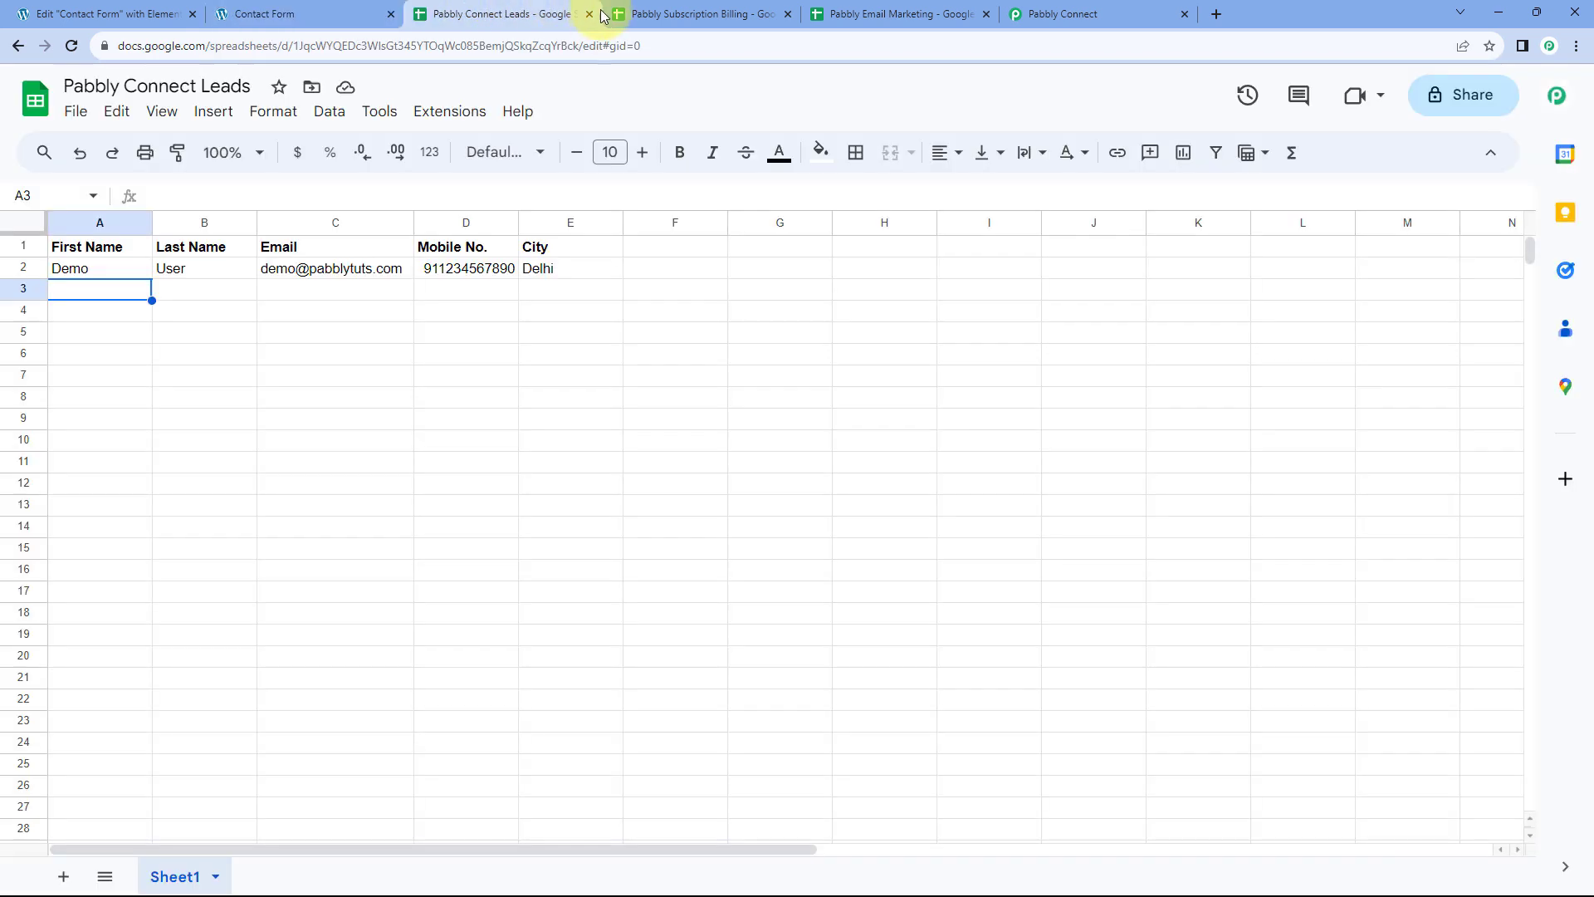
click(710, 14)
click(838, 14)
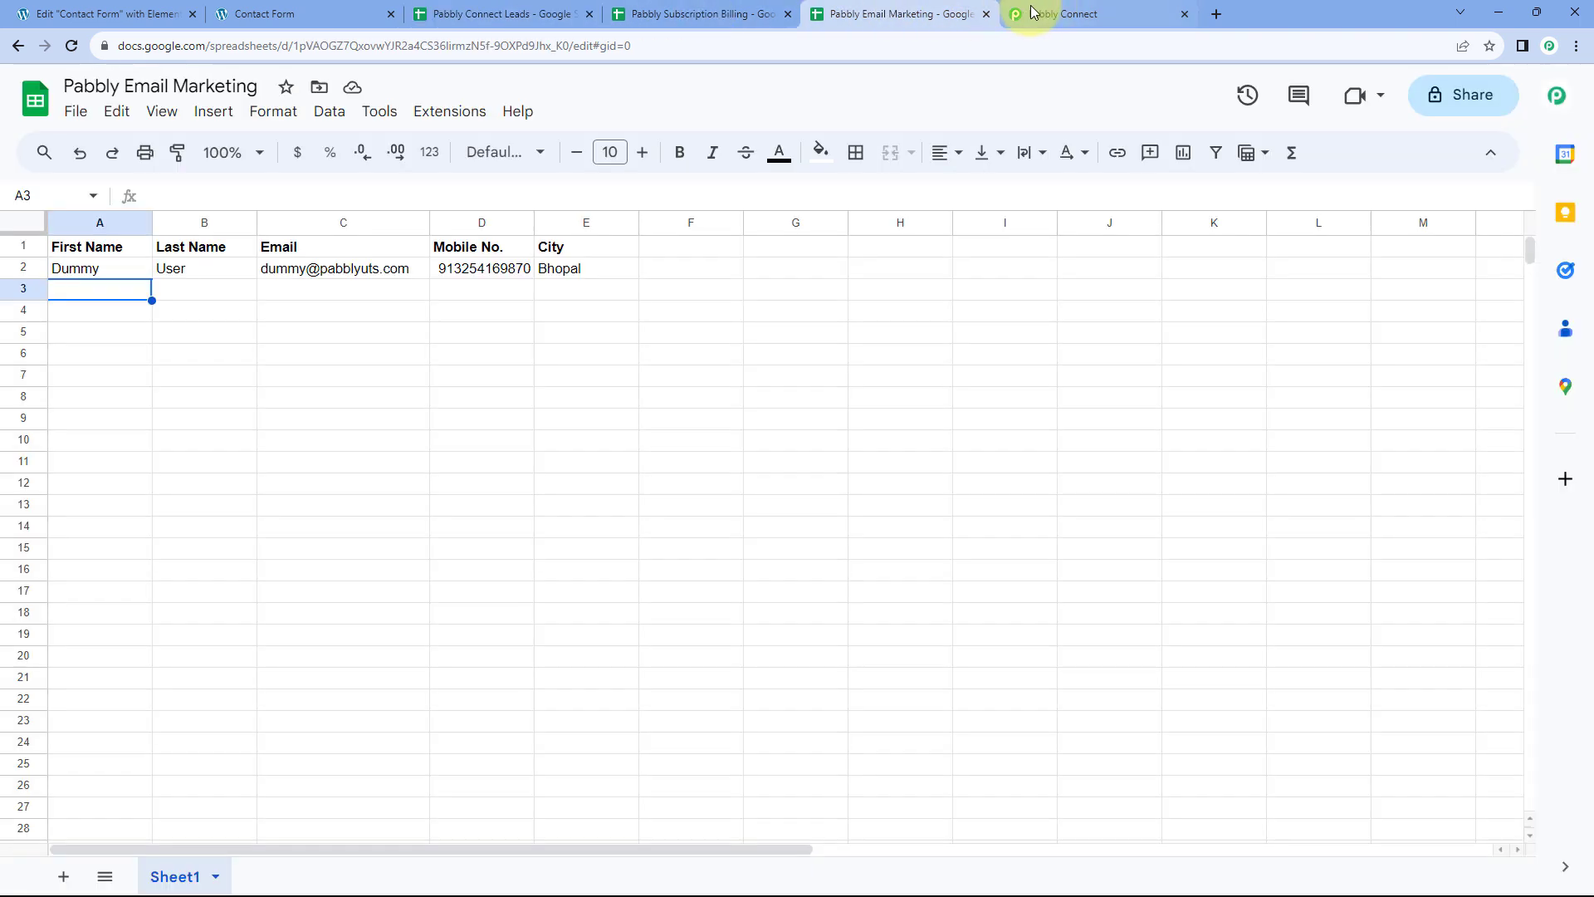
click(343, 13)
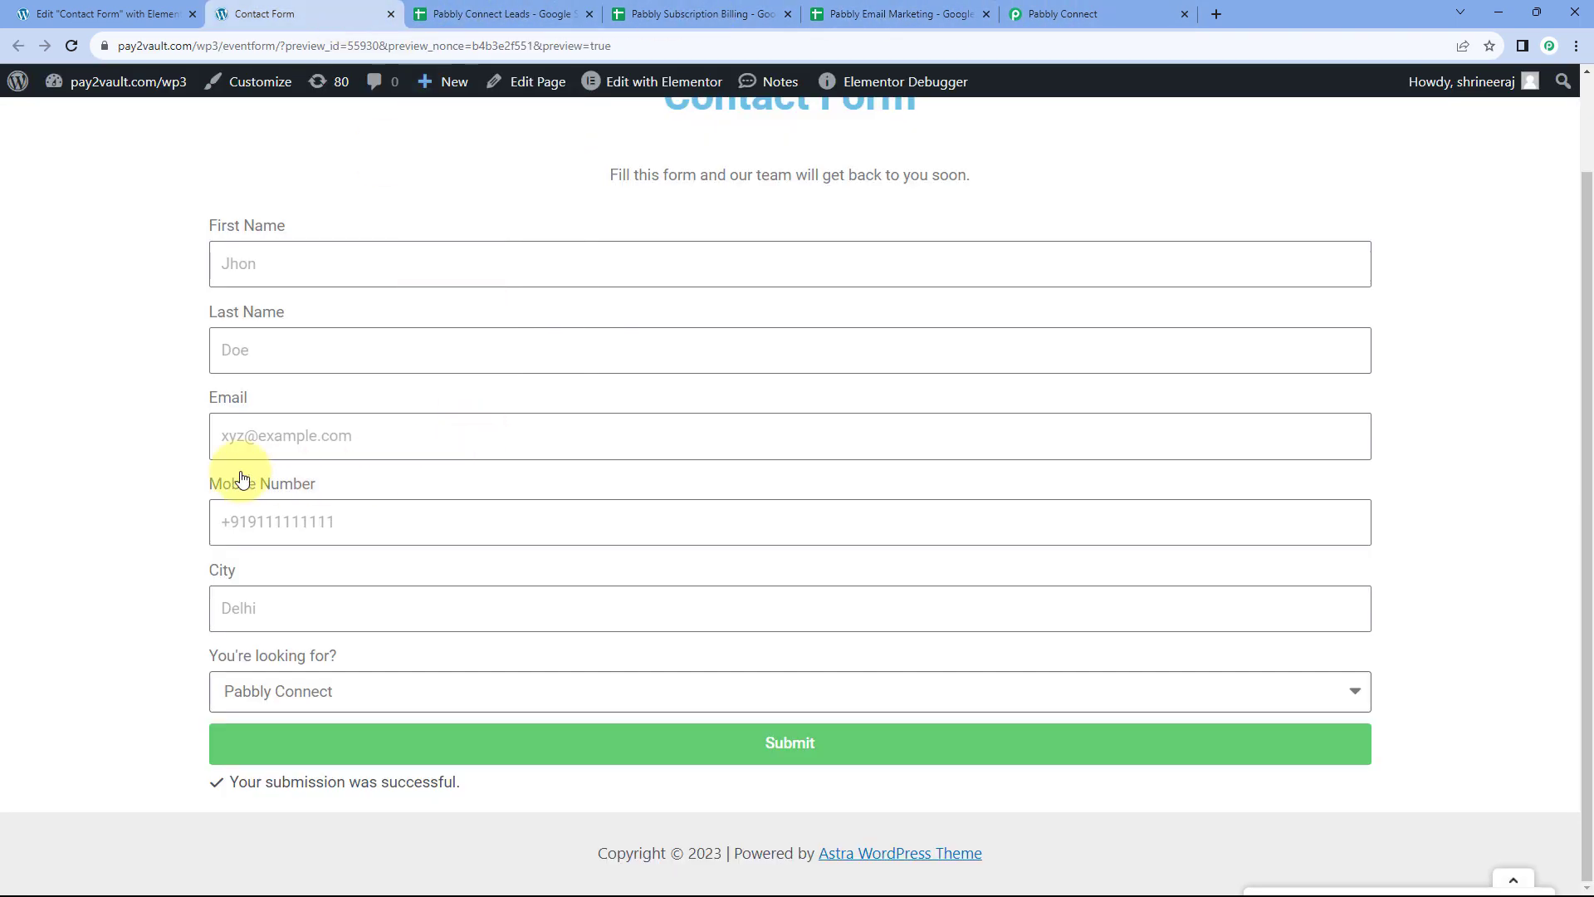
click(286, 691)
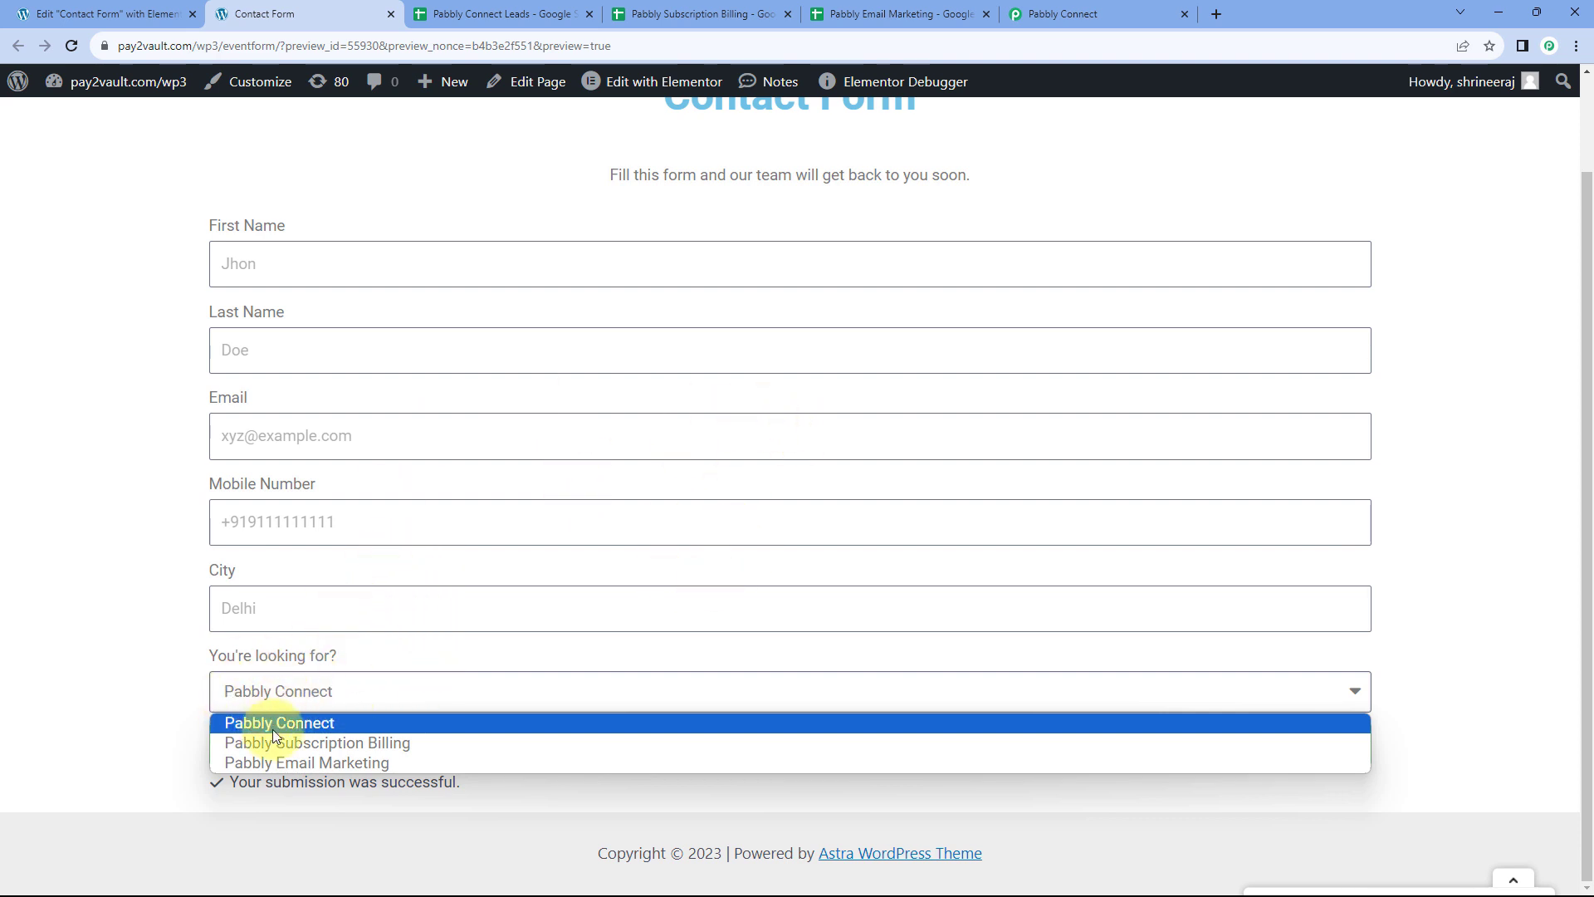
click(1038, 14)
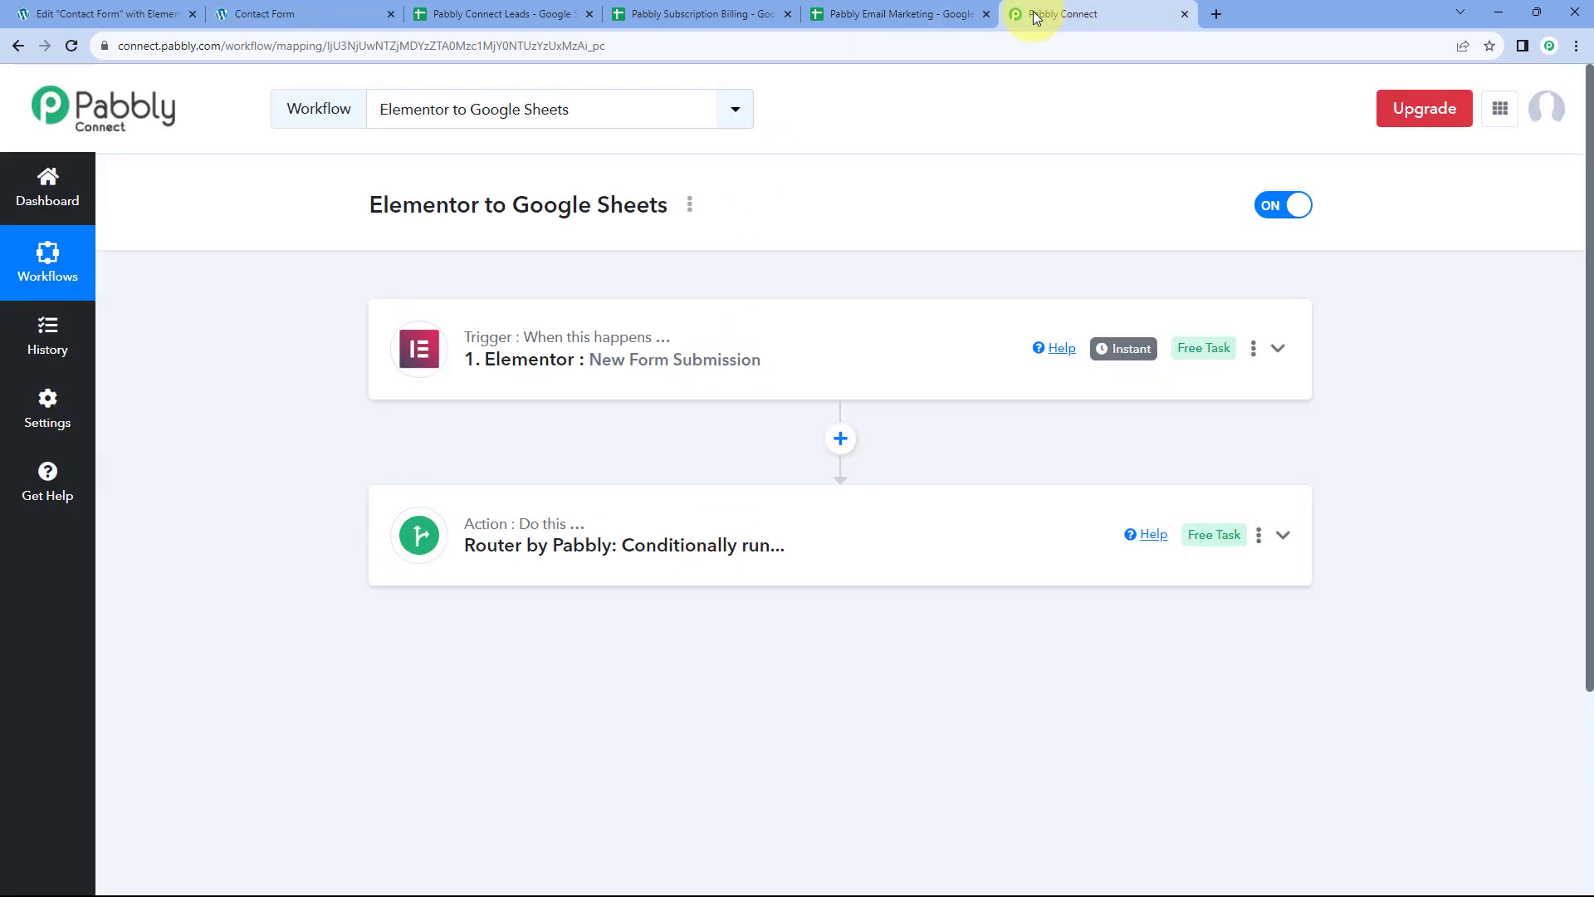